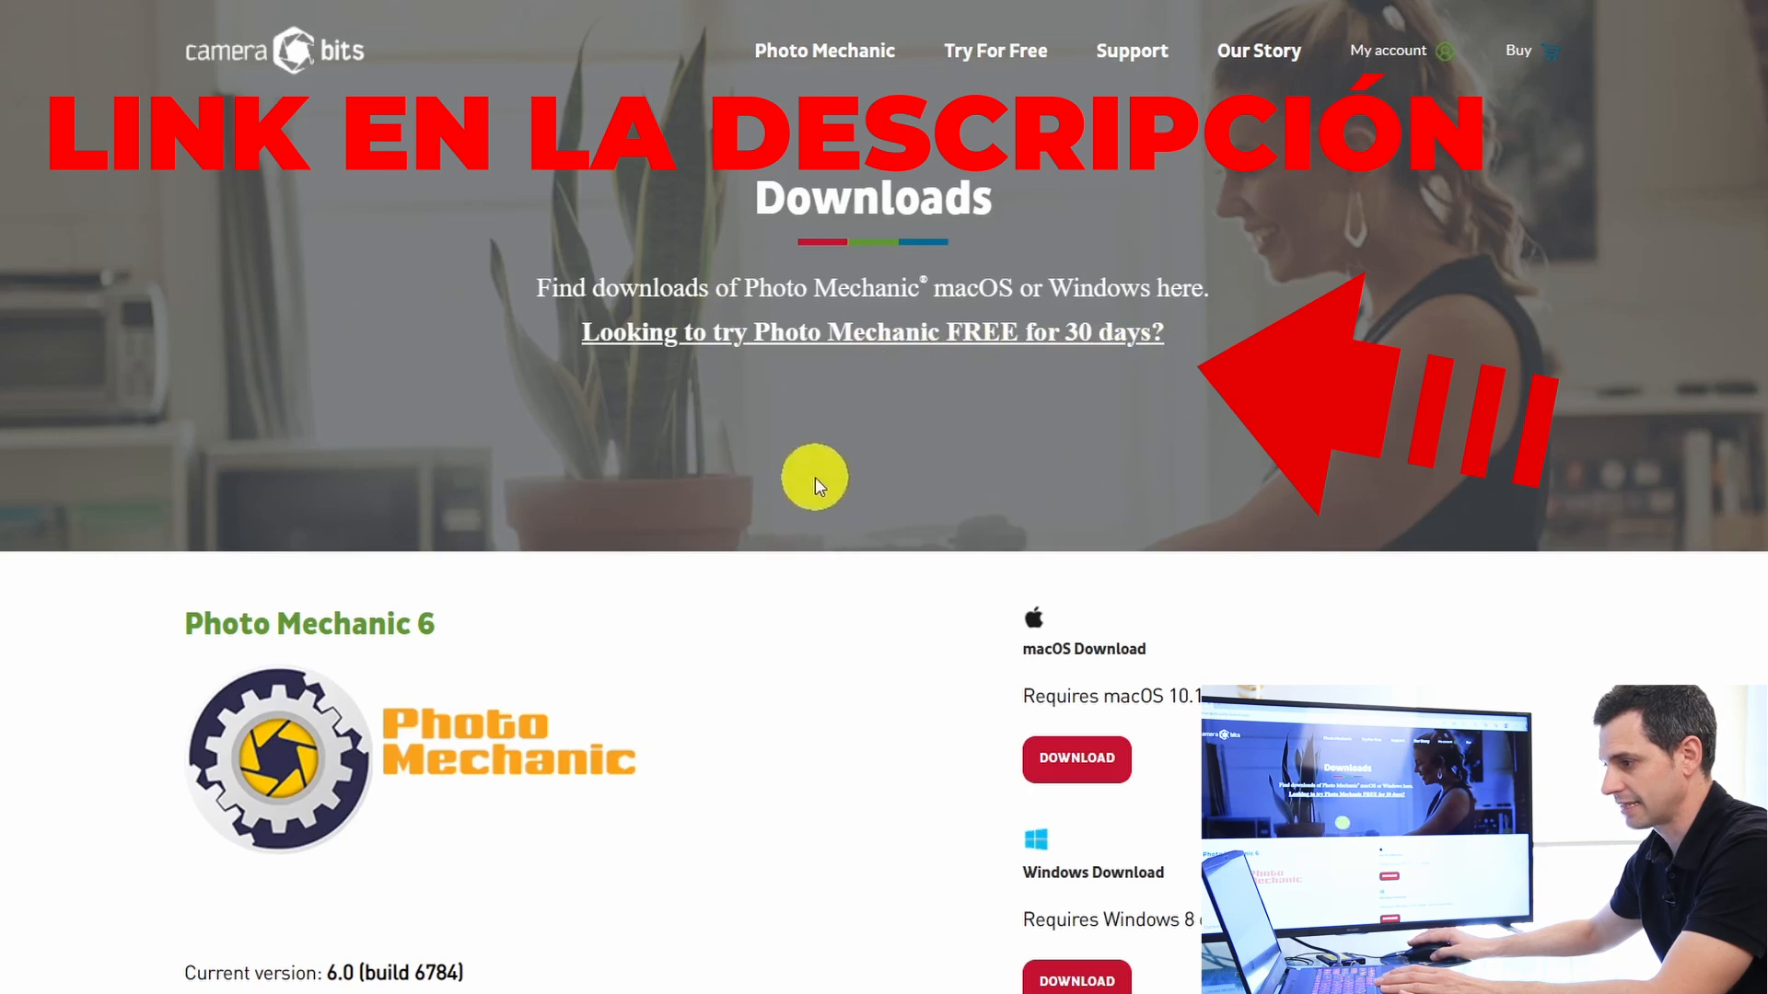
Step: Look through the Camera Bits downloads page for the available Photo Mechanic versions and installers
scroll(706, 494, down, 8)
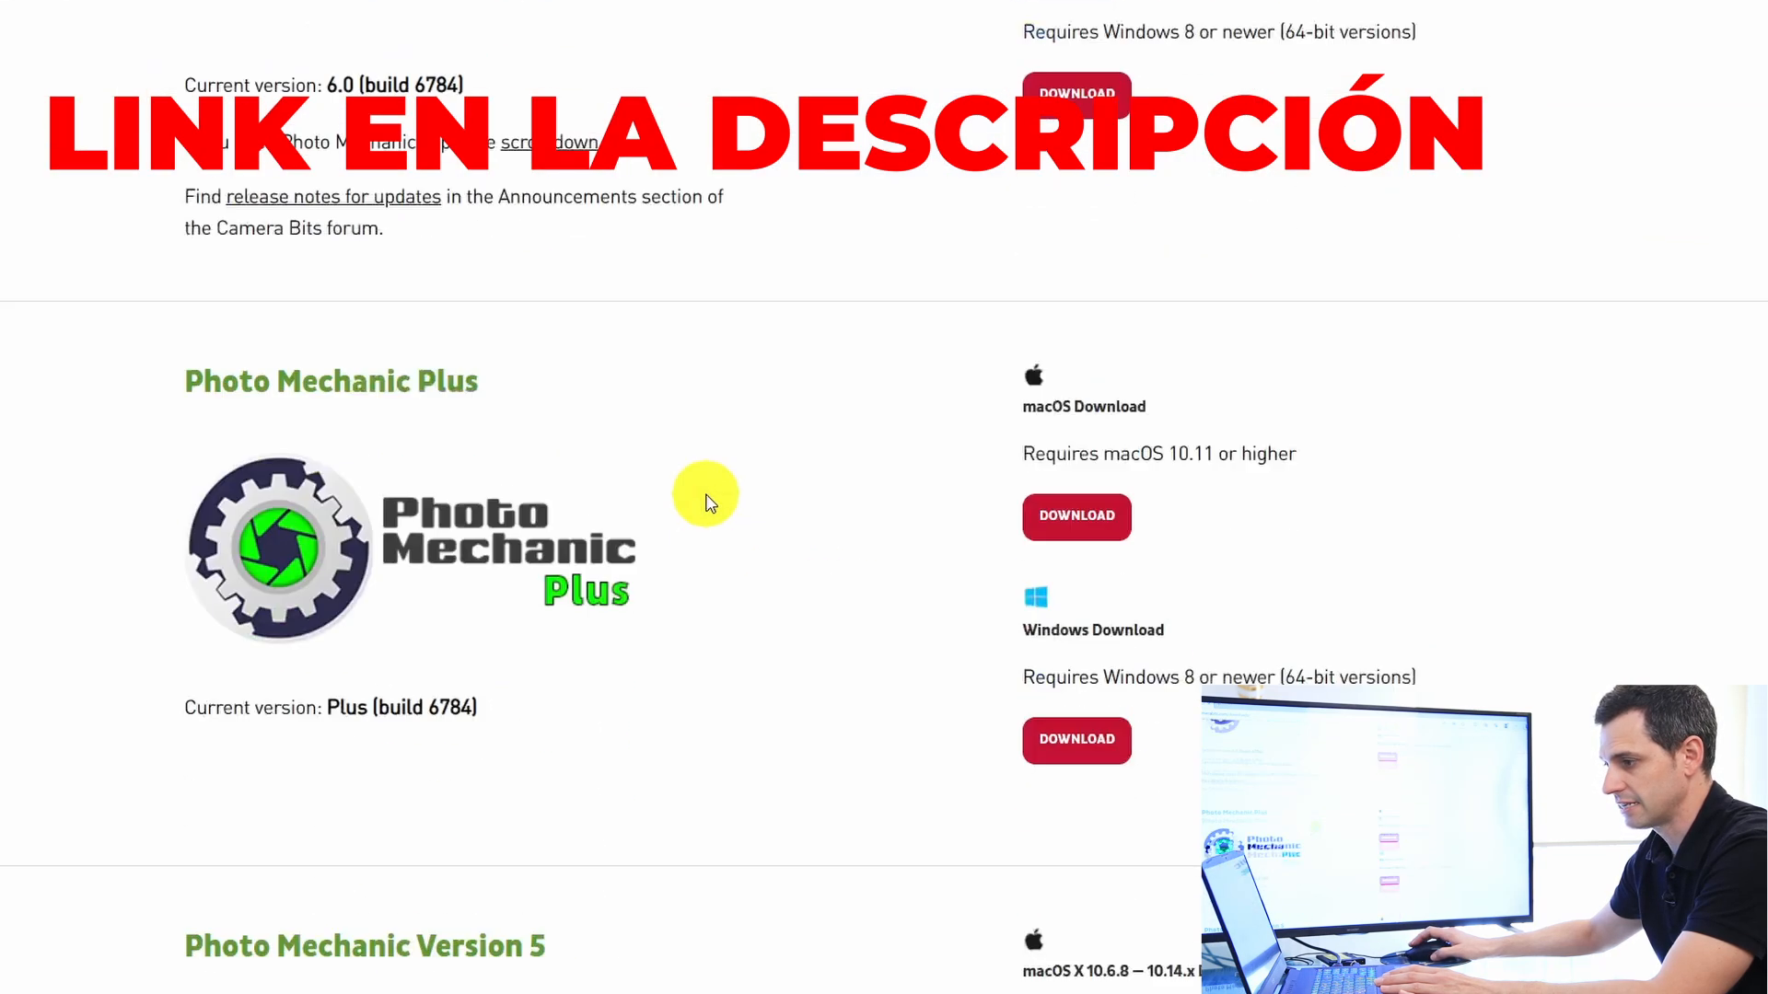
scroll(705, 498, down, 6)
scroll(715, 553, up, 6)
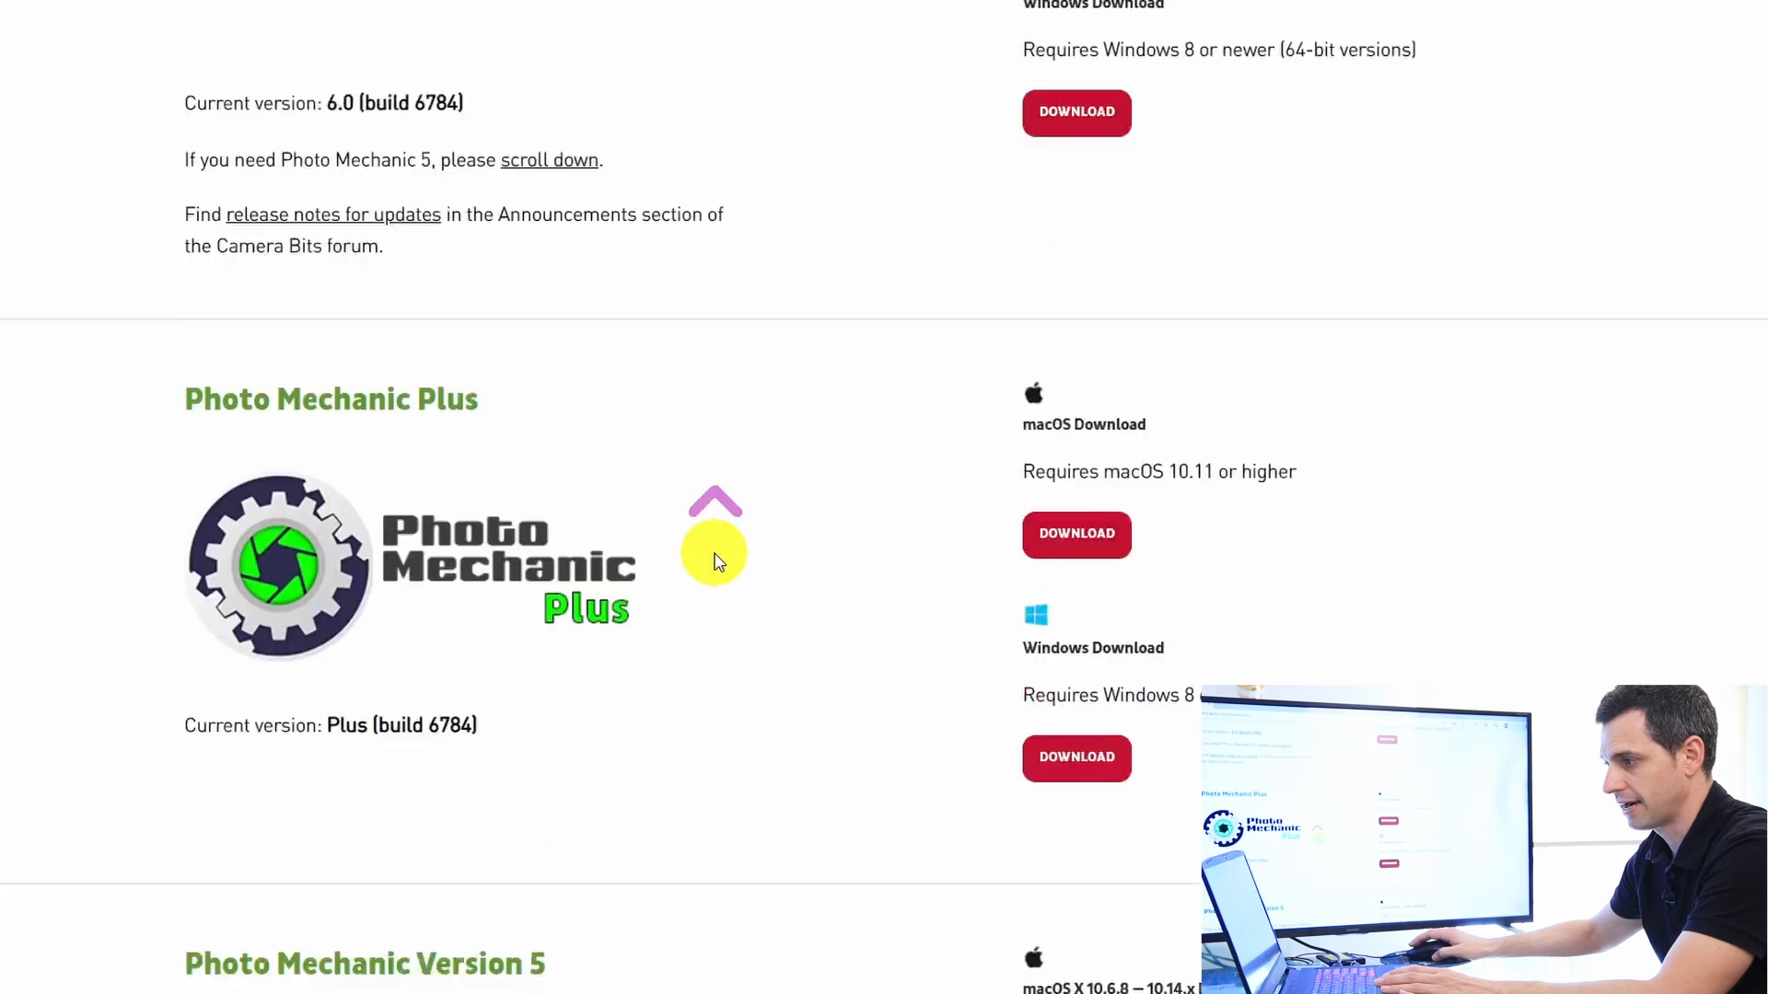
scroll(716, 557, up, 6)
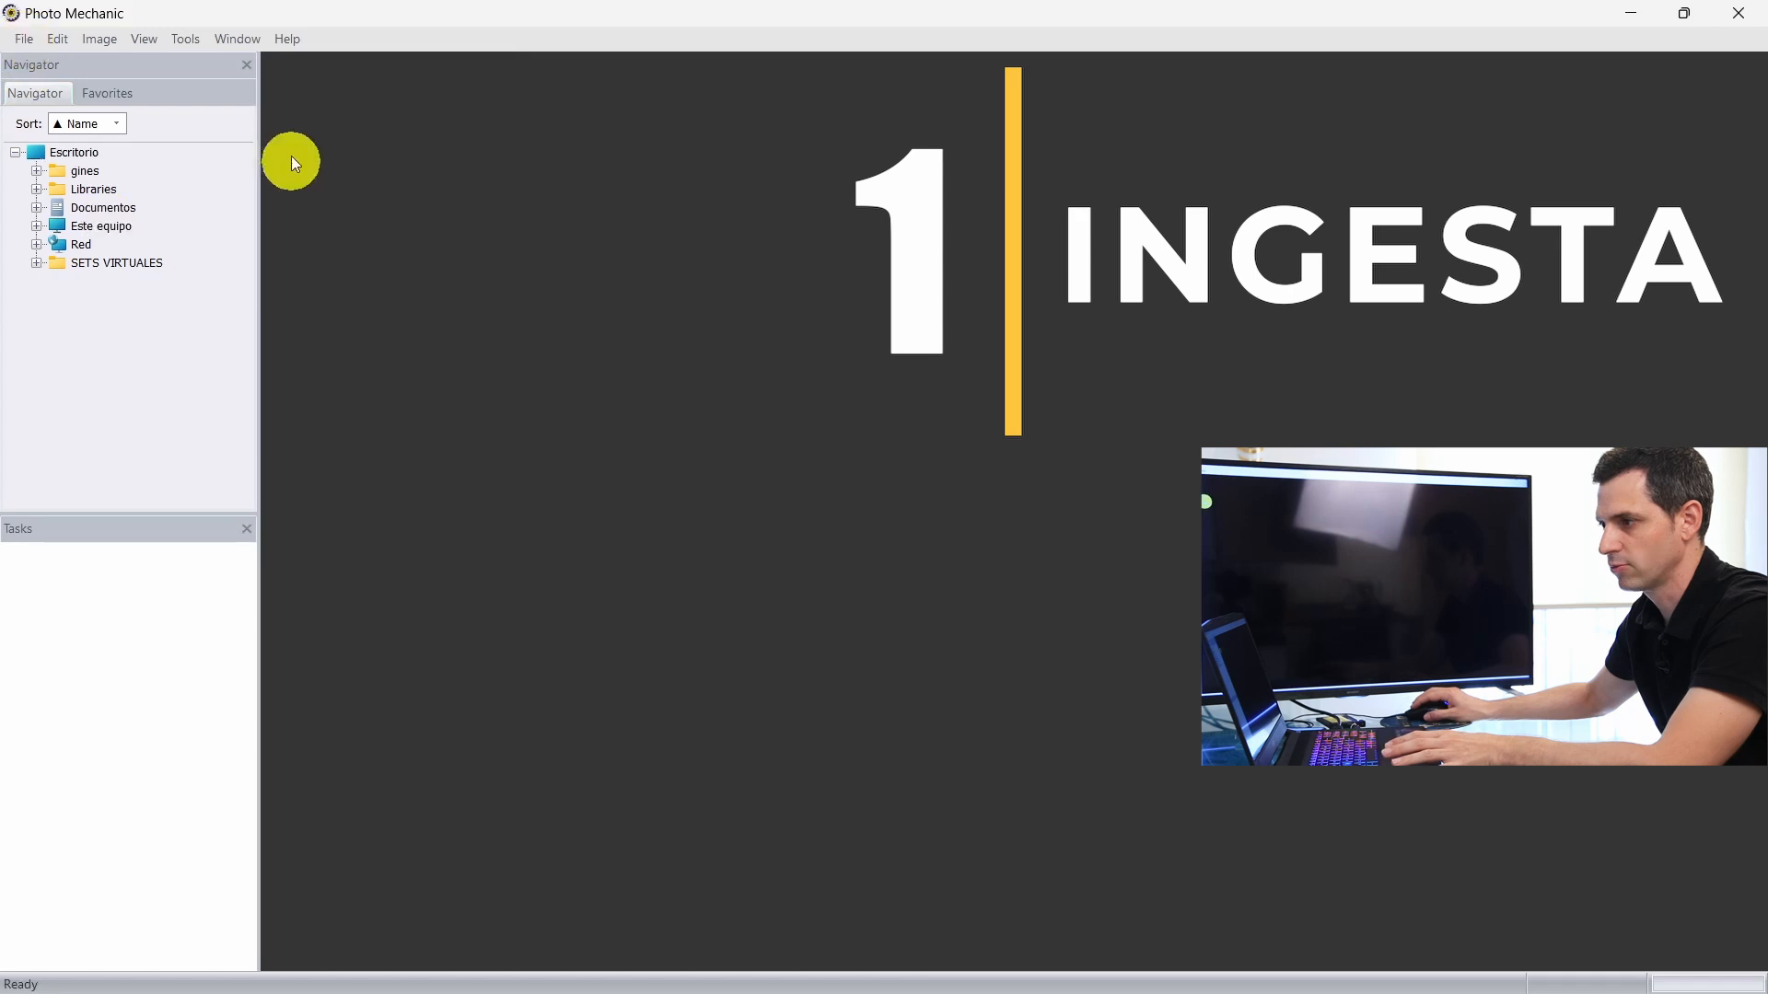
Step: Switch to Photo Mechanic, start an ingest and choose the EOS_DIGITAL card as the source disk
click(24, 39)
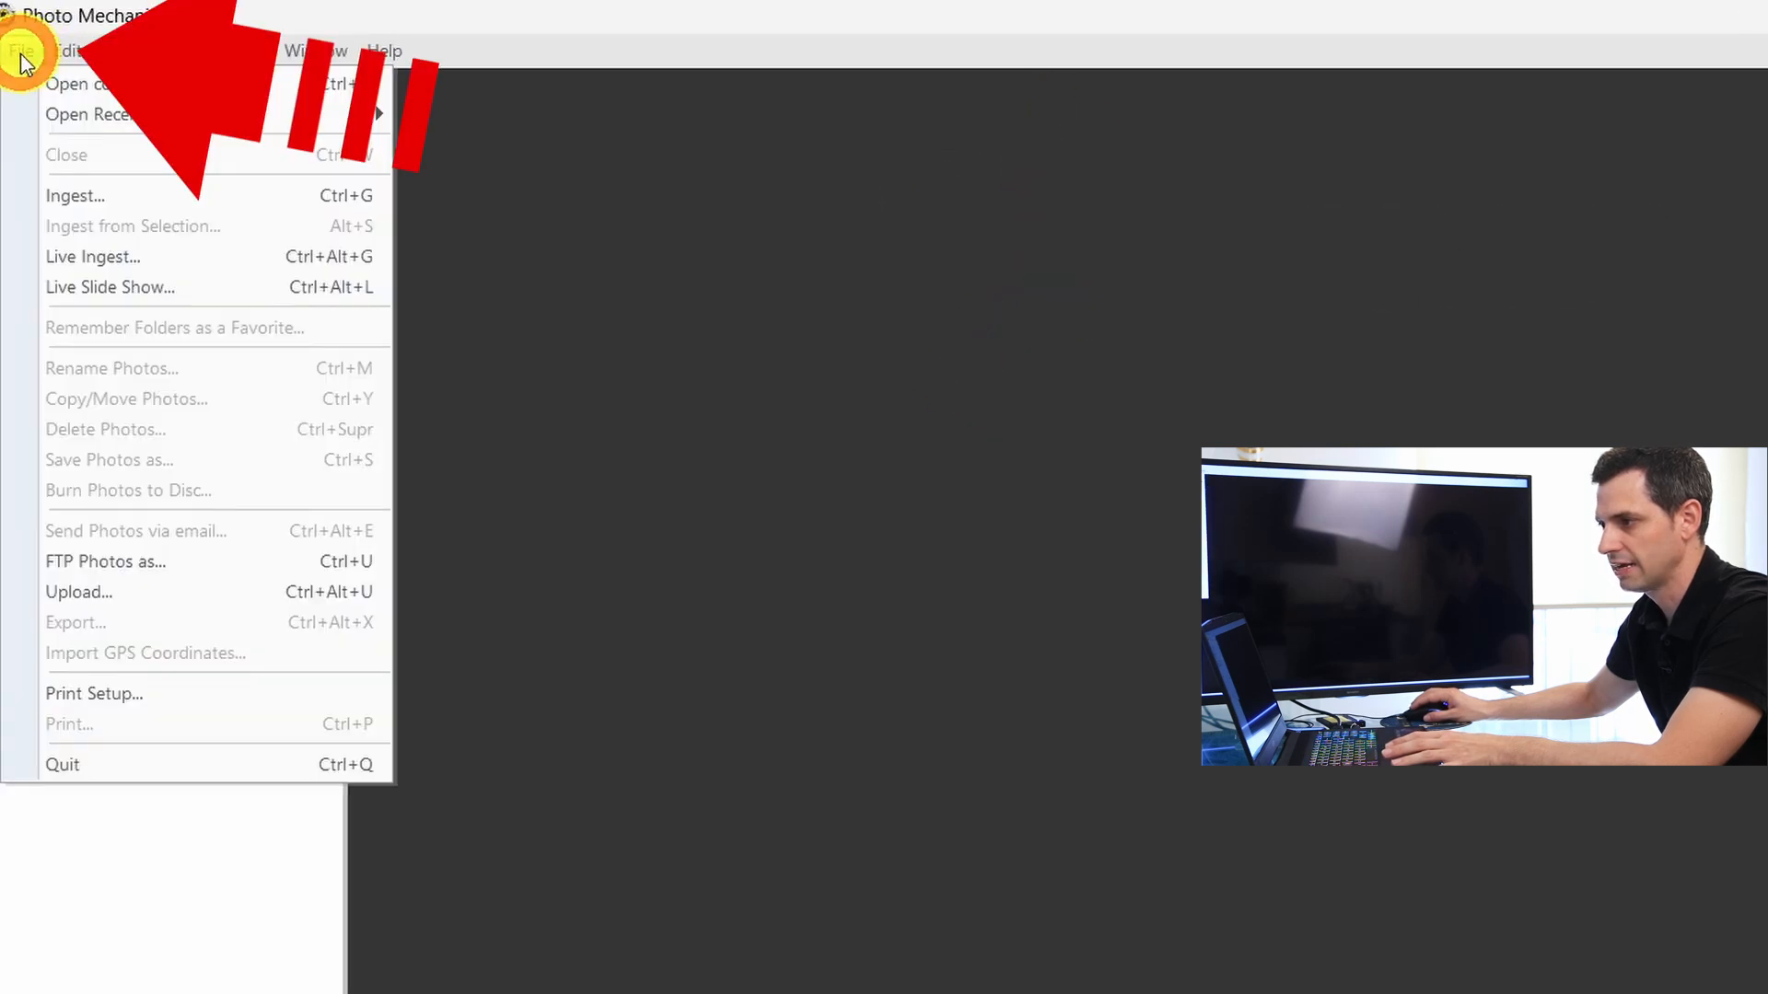
click(197, 196)
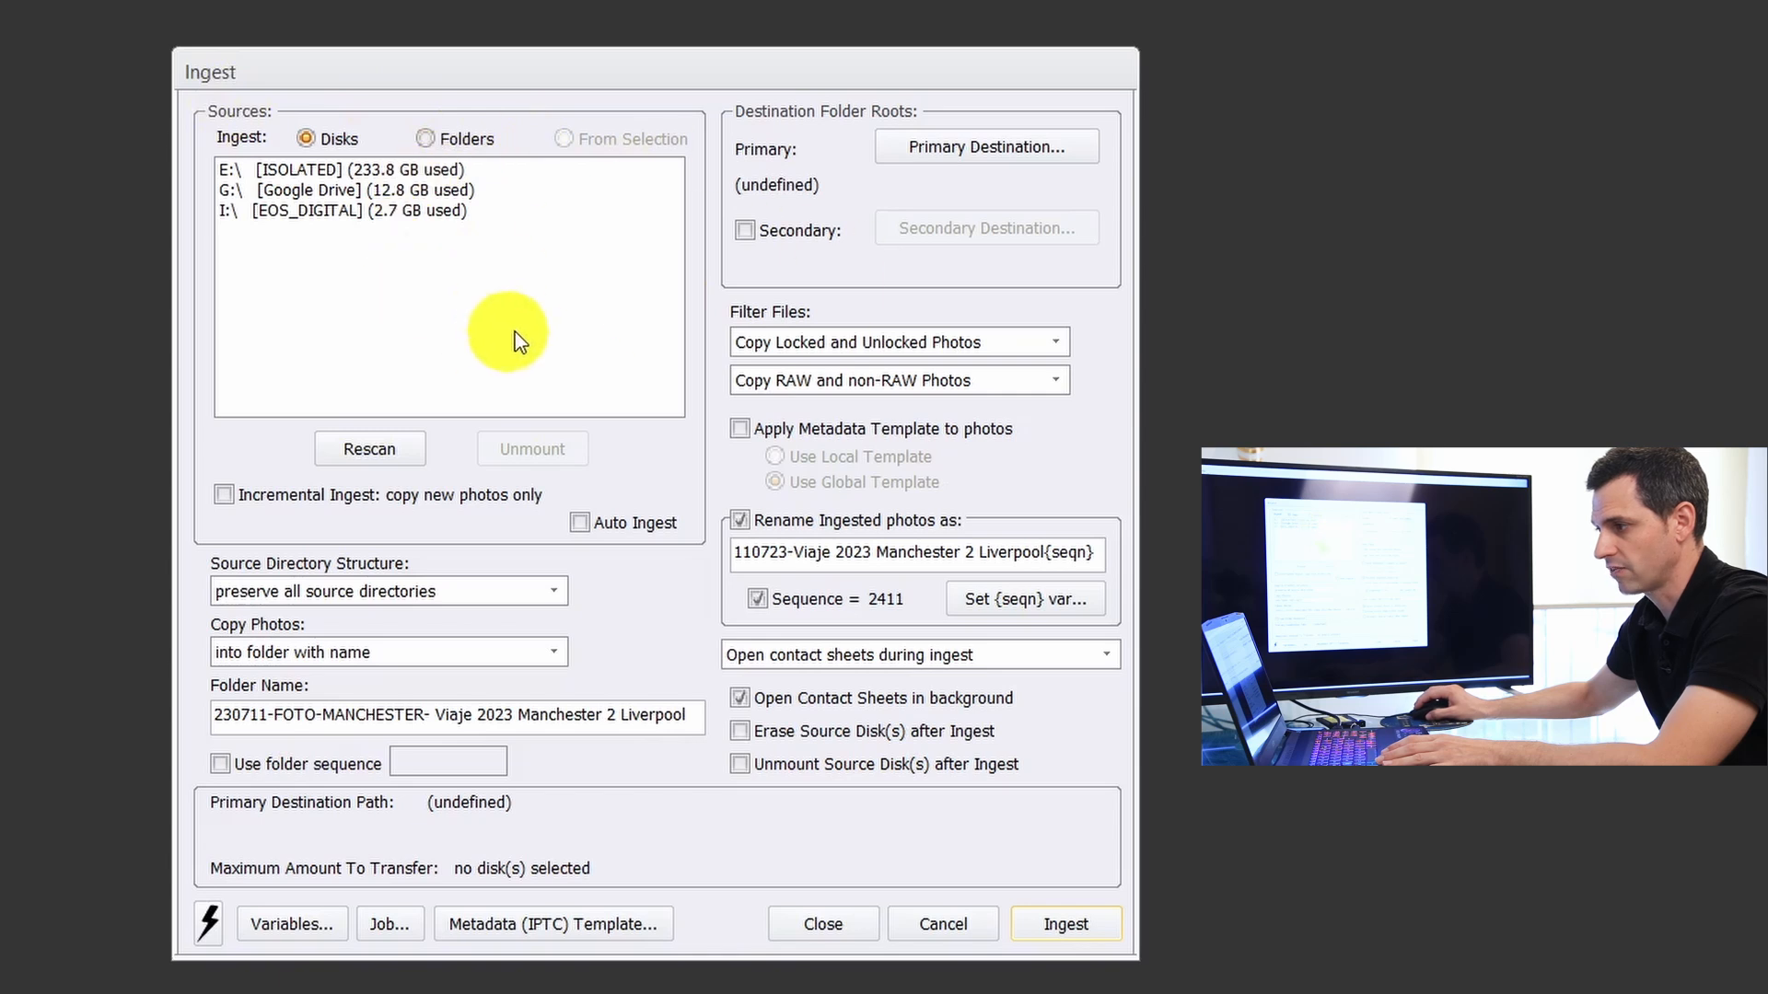
click(388, 213)
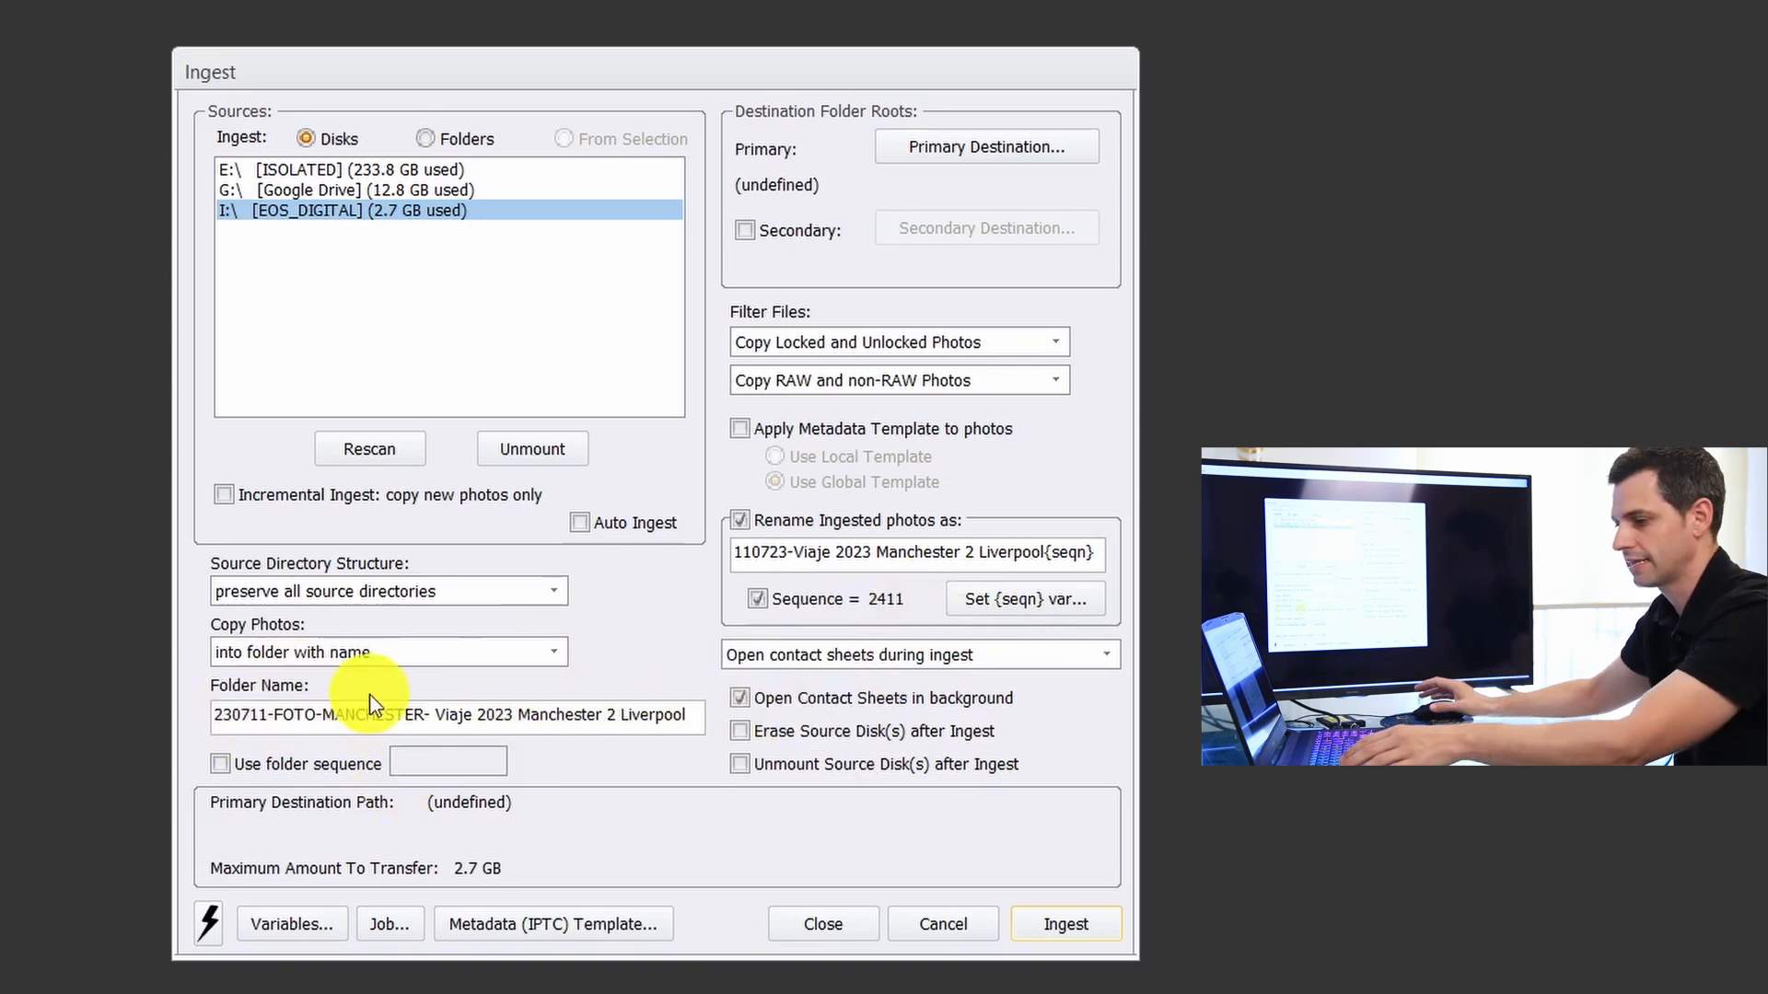
Step: Set the ingest folder name to "230712-FOTO-MANCHESTER-Tarjeta test"
key(alt)
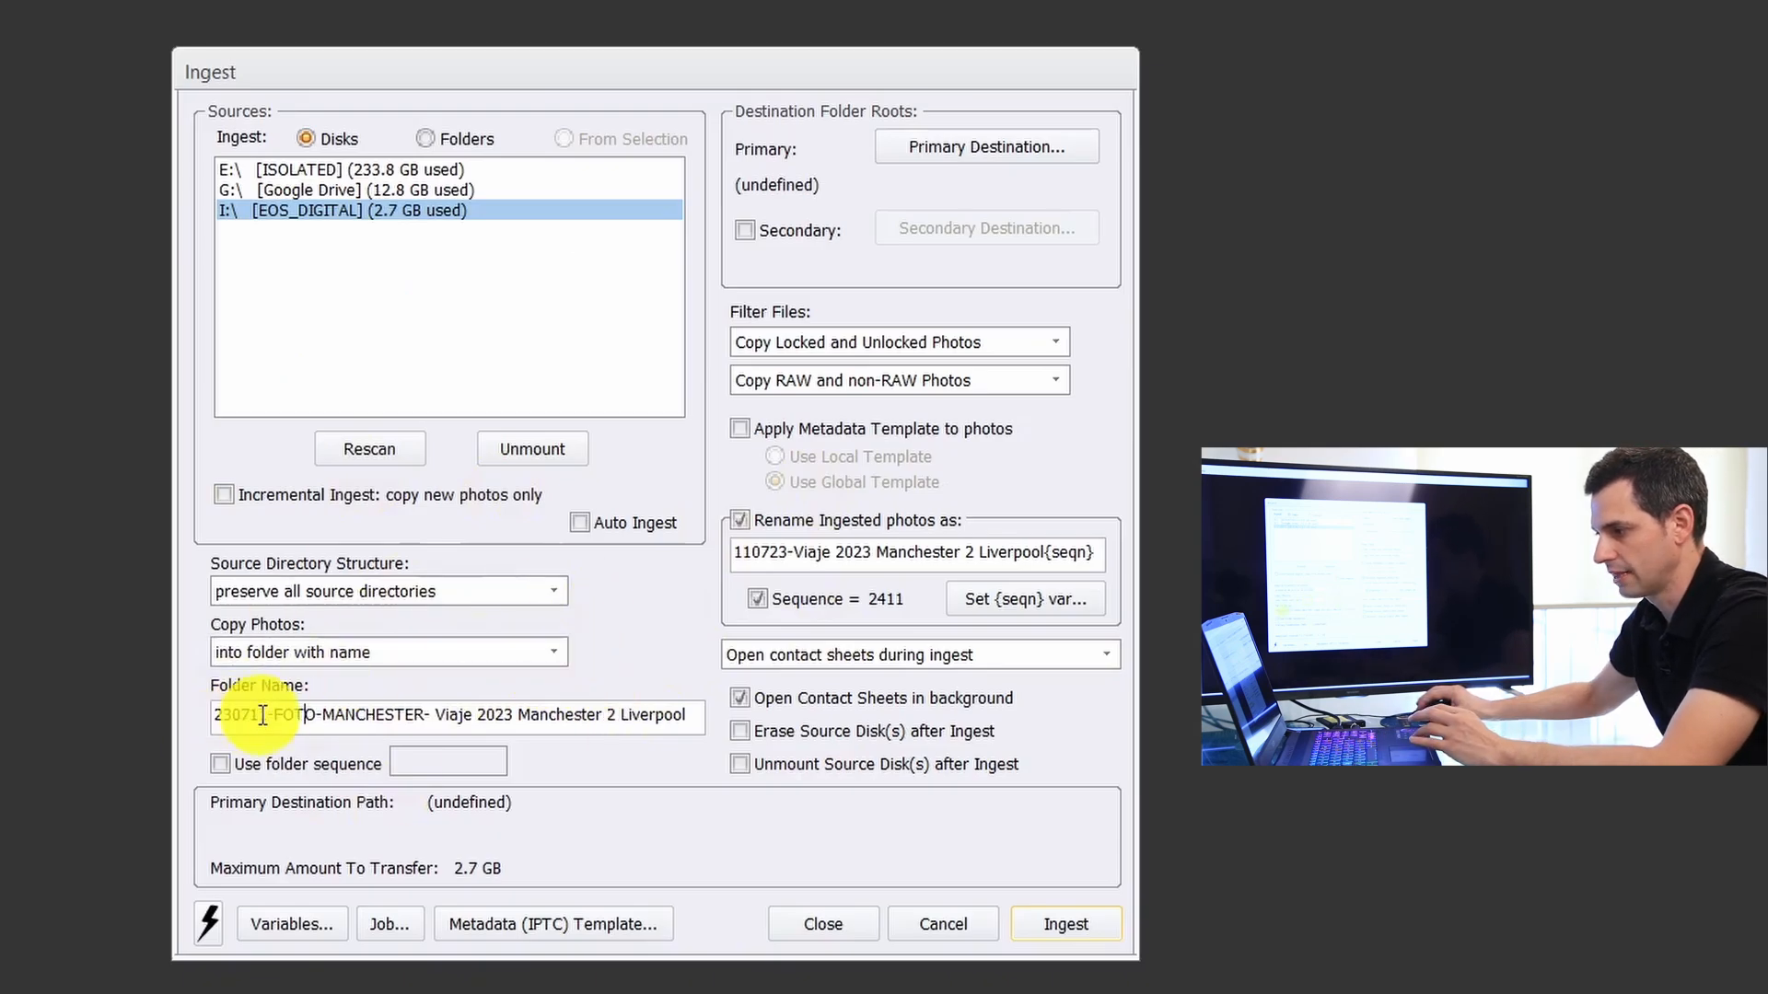
drag(248, 714, 269, 717)
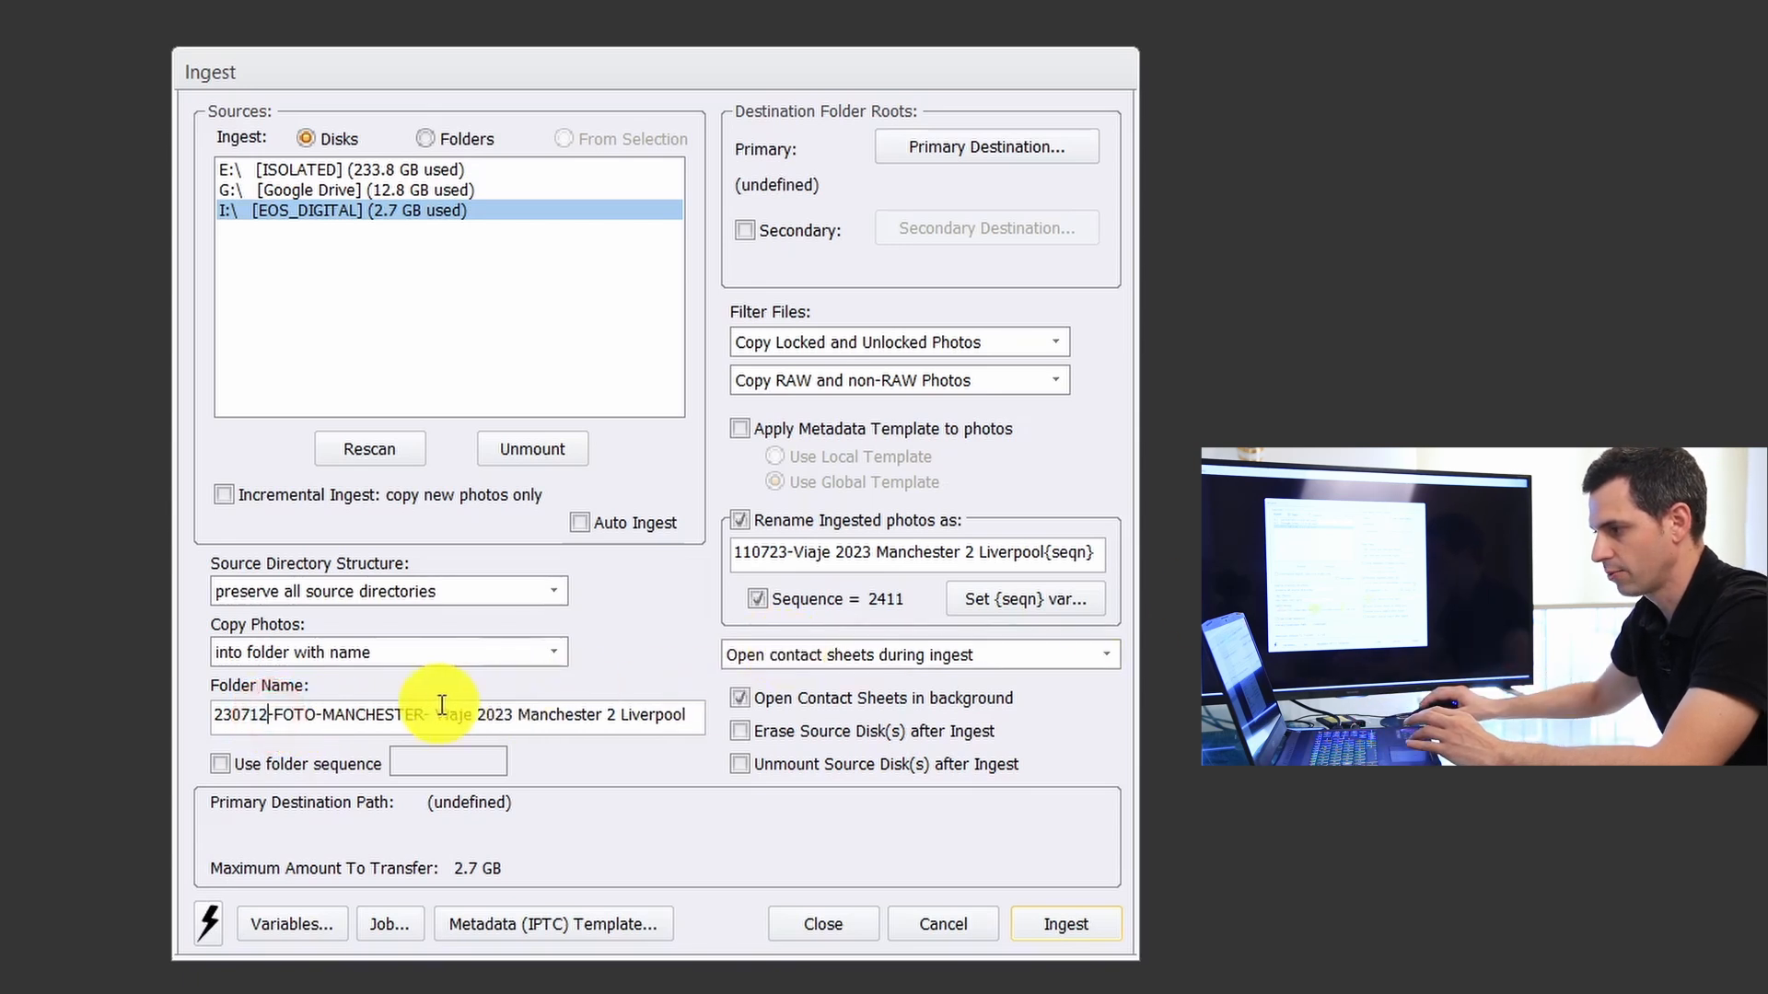
drag(433, 715, 688, 714)
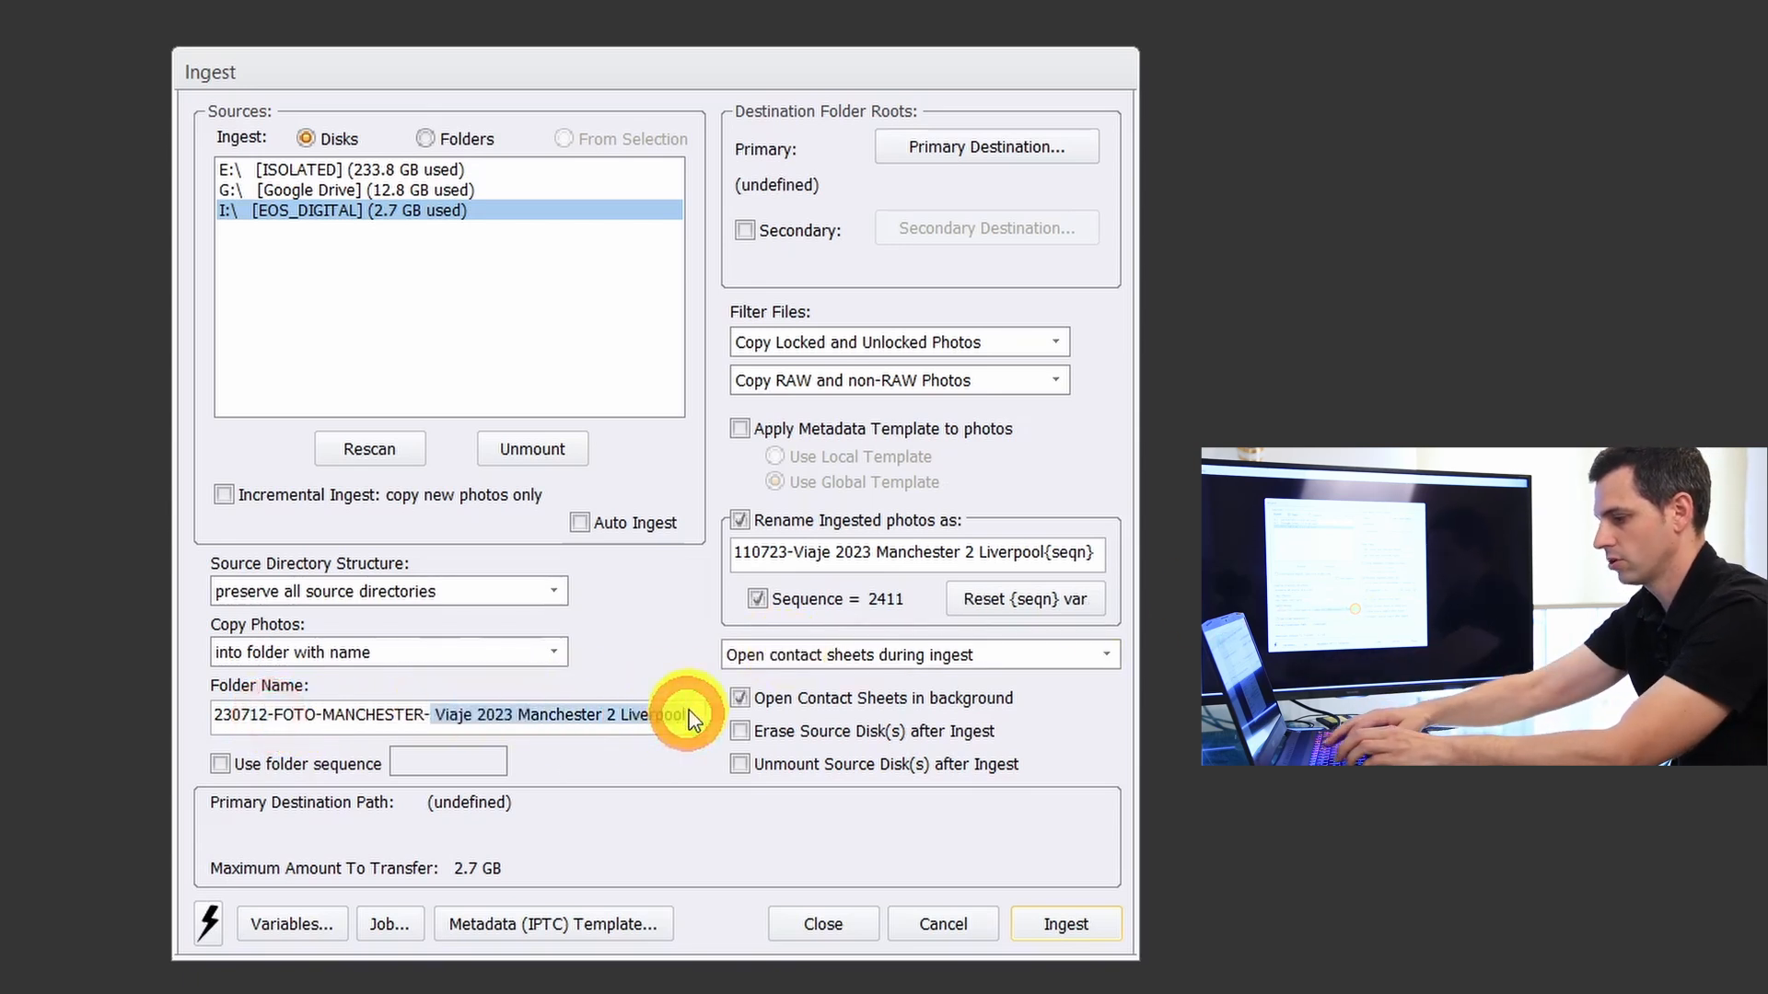
text(Tarjeta)
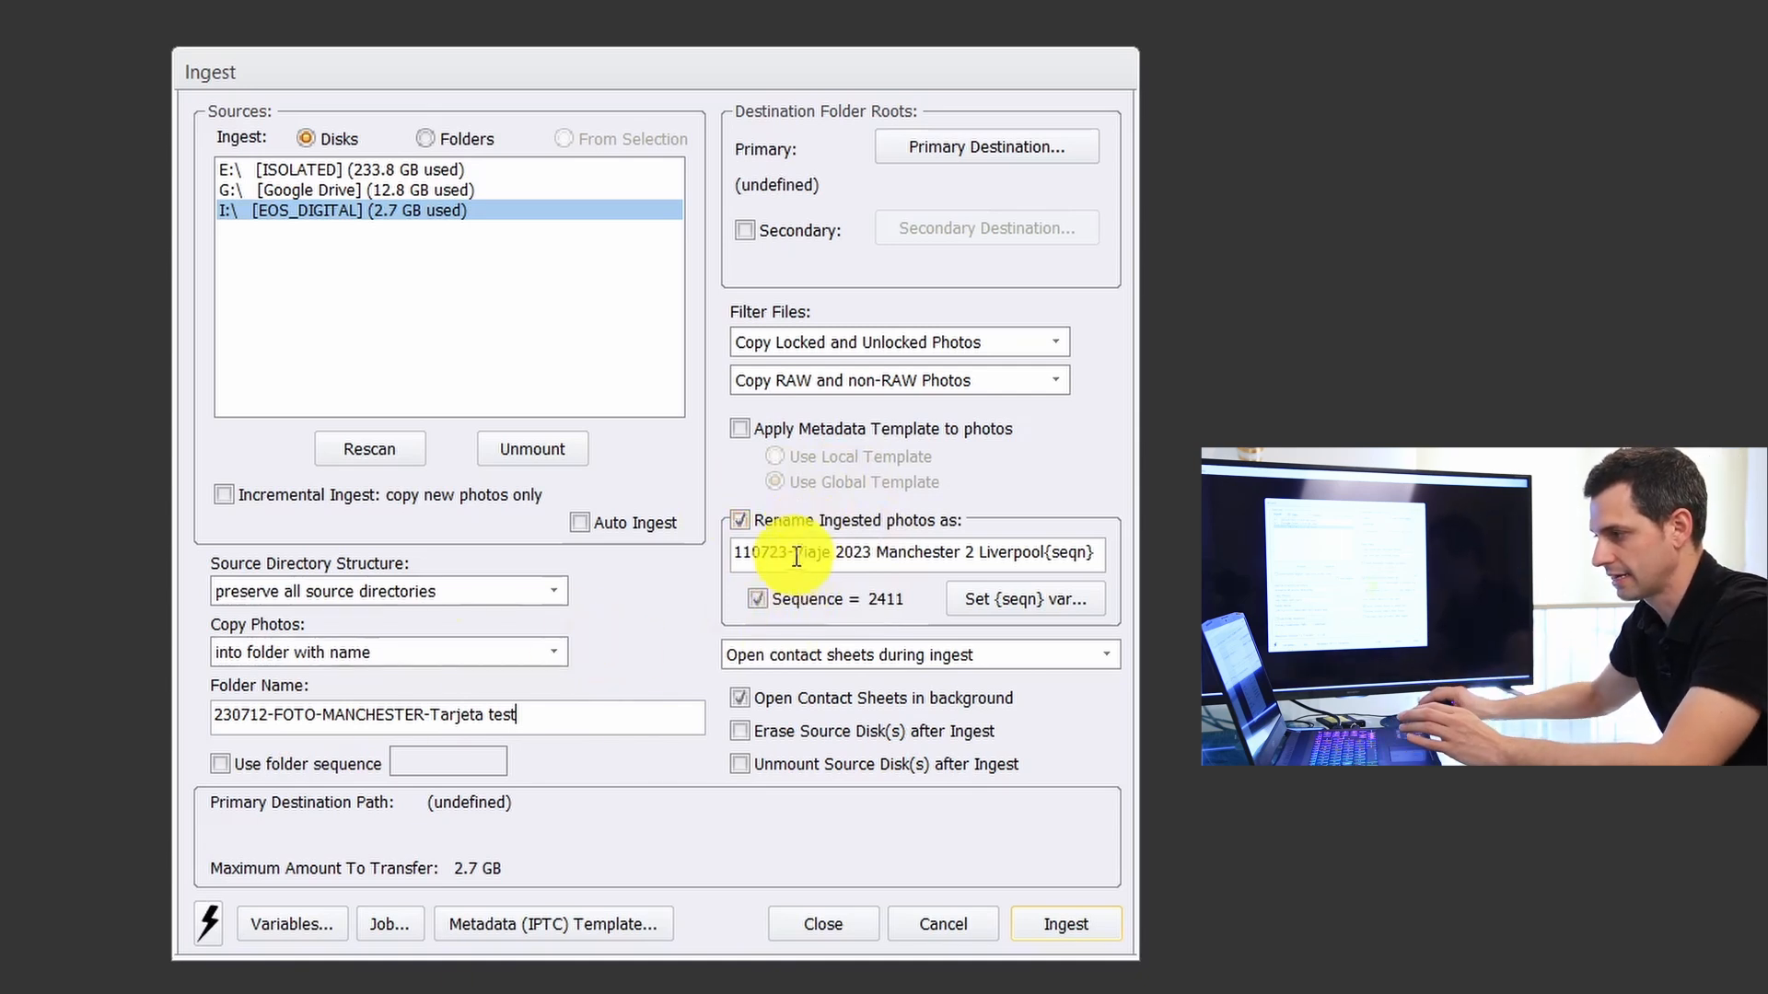
Step: Set the rename pattern for ingested photos to "120723-test tarjetal{seqn}"
click(749, 553)
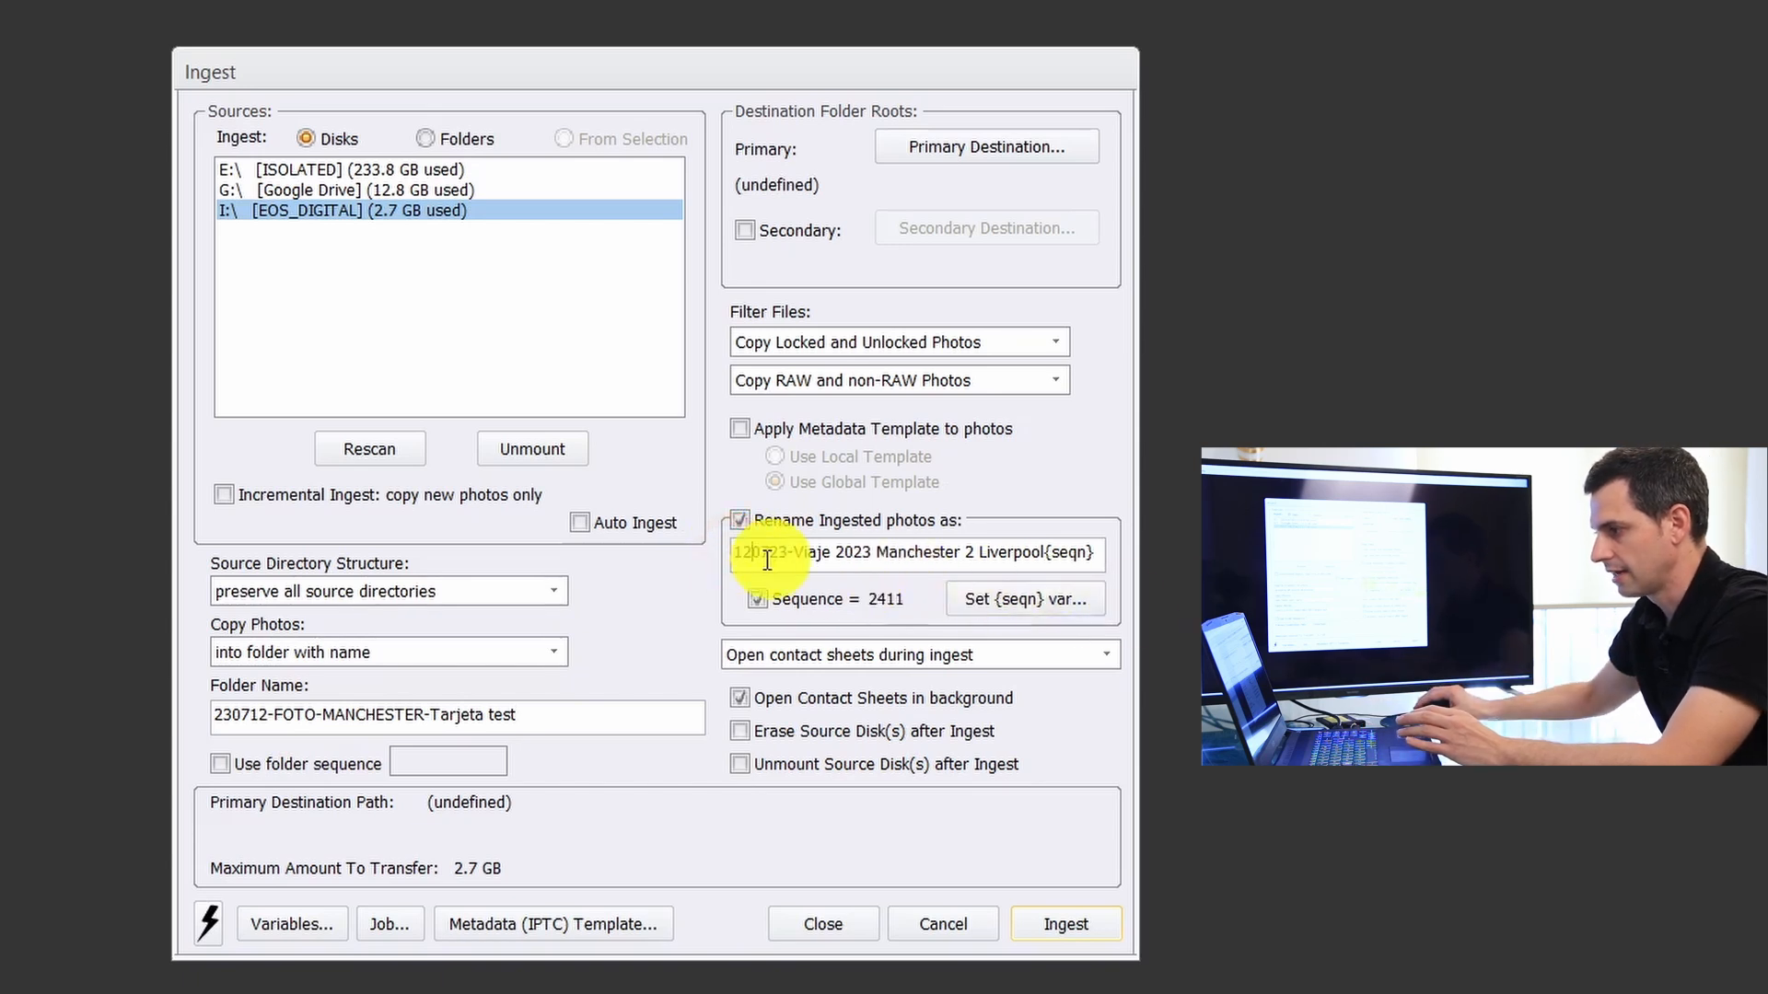
drag(795, 552, 1041, 550)
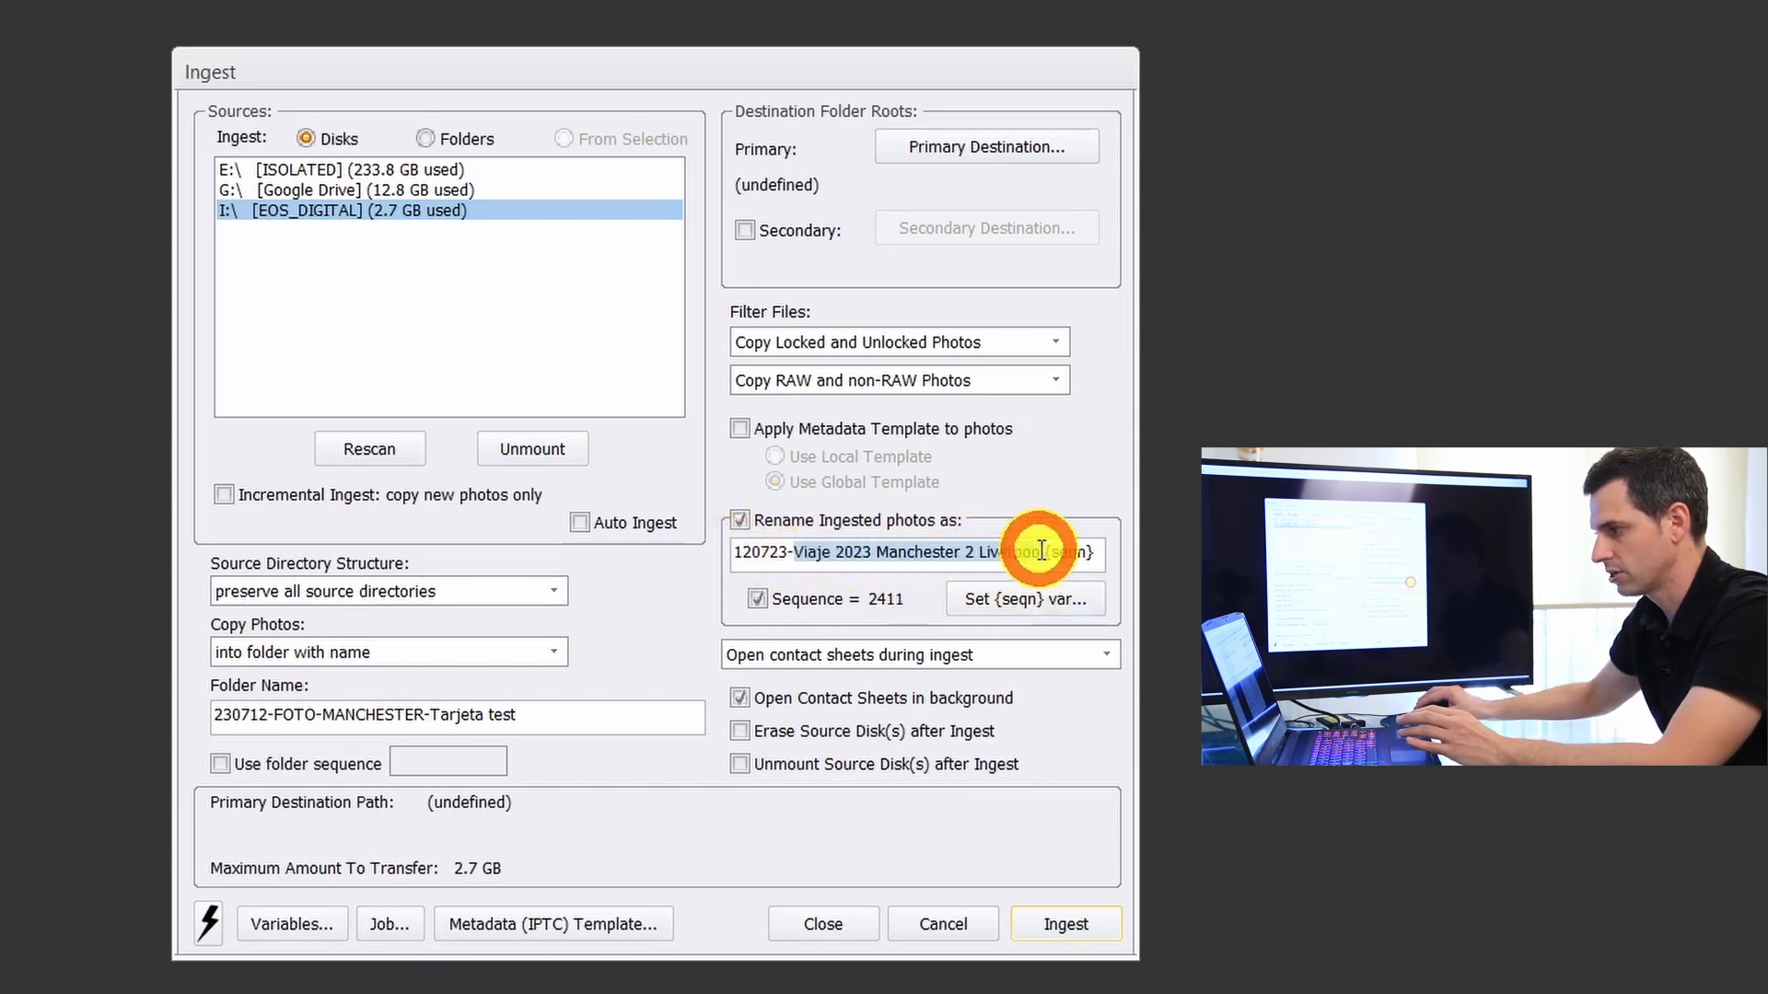
text(test tarjeta)
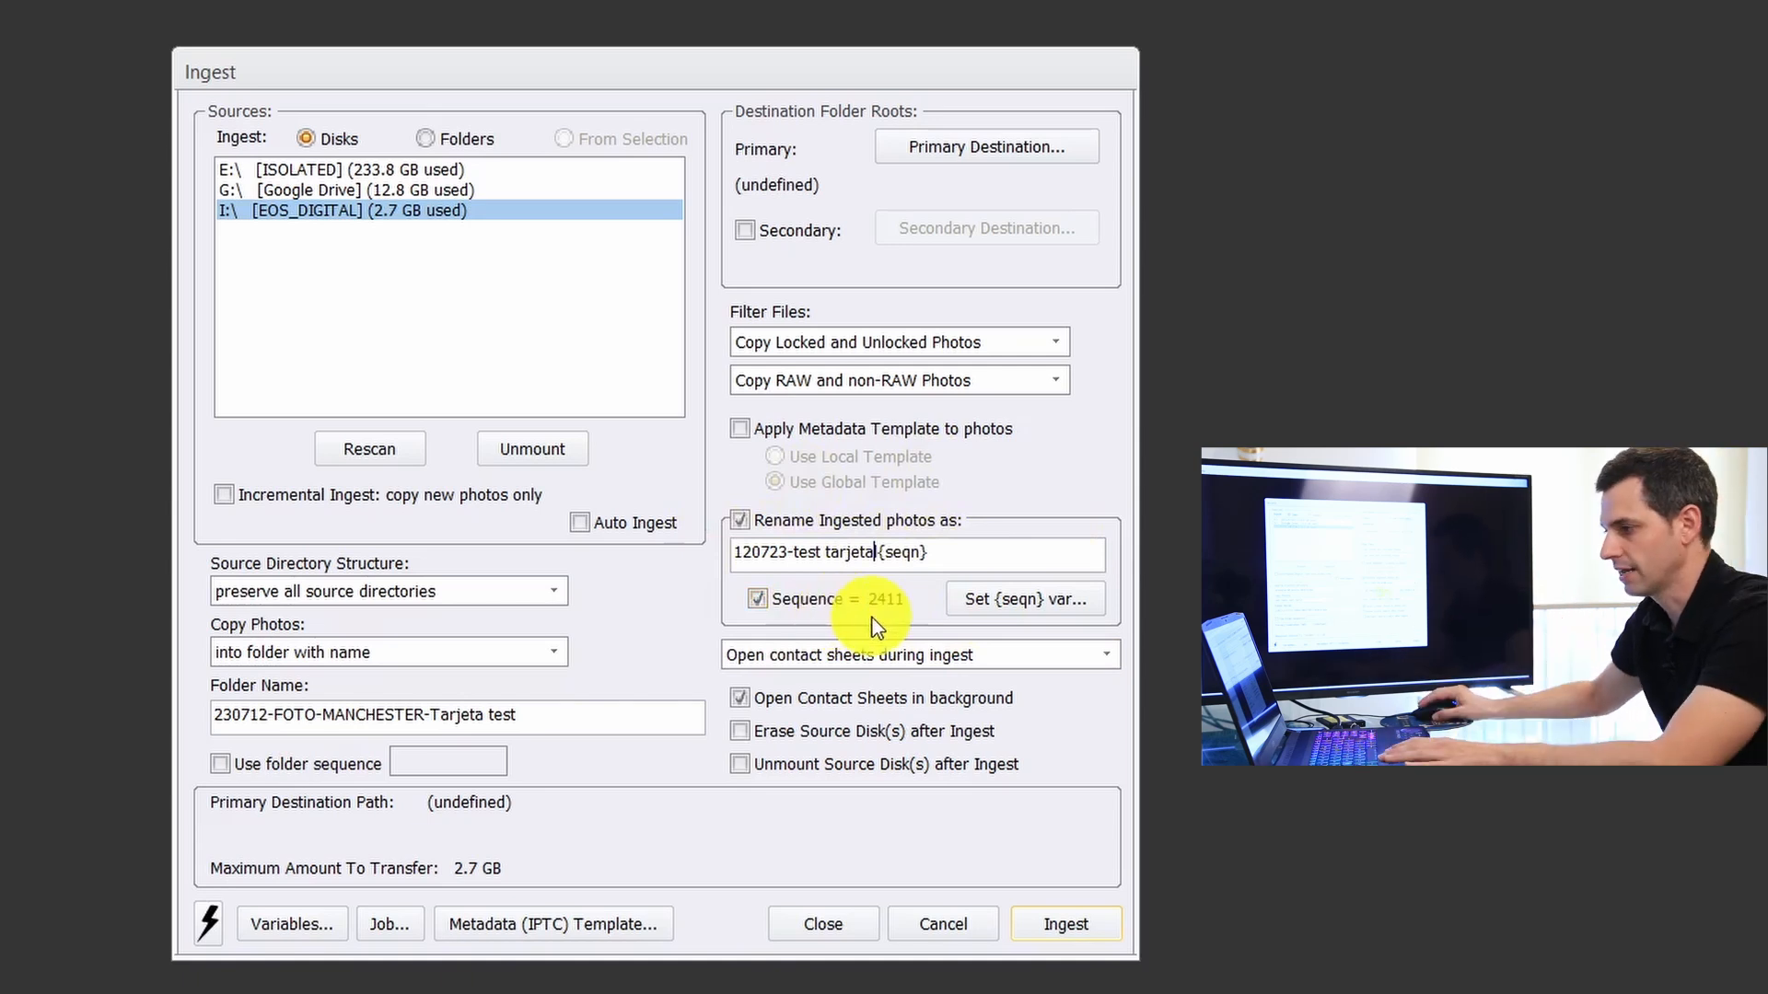
Step: Reset the rename sequence to 0001 and set the primary destination to E:\INGESTA
click(759, 601)
click(999, 598)
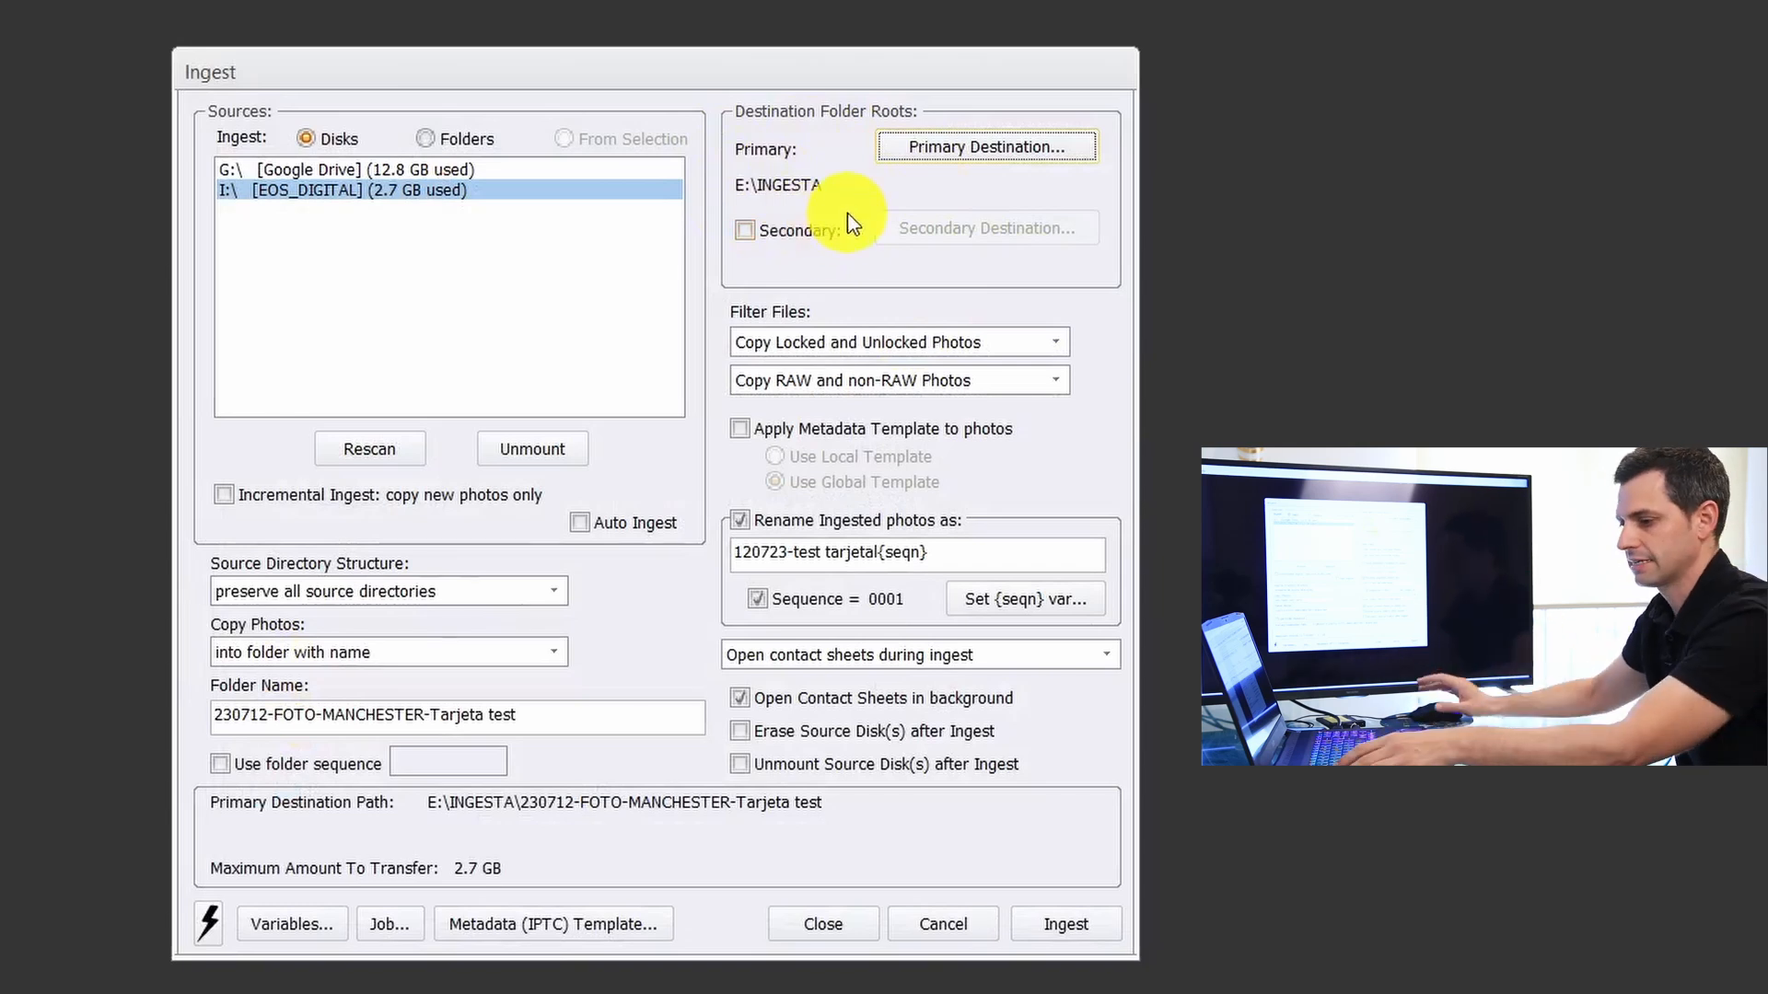
Step: Check the folder workflow diagram in the other window, return to the ingest settings and start ingesting the card
key(alt+Tab)
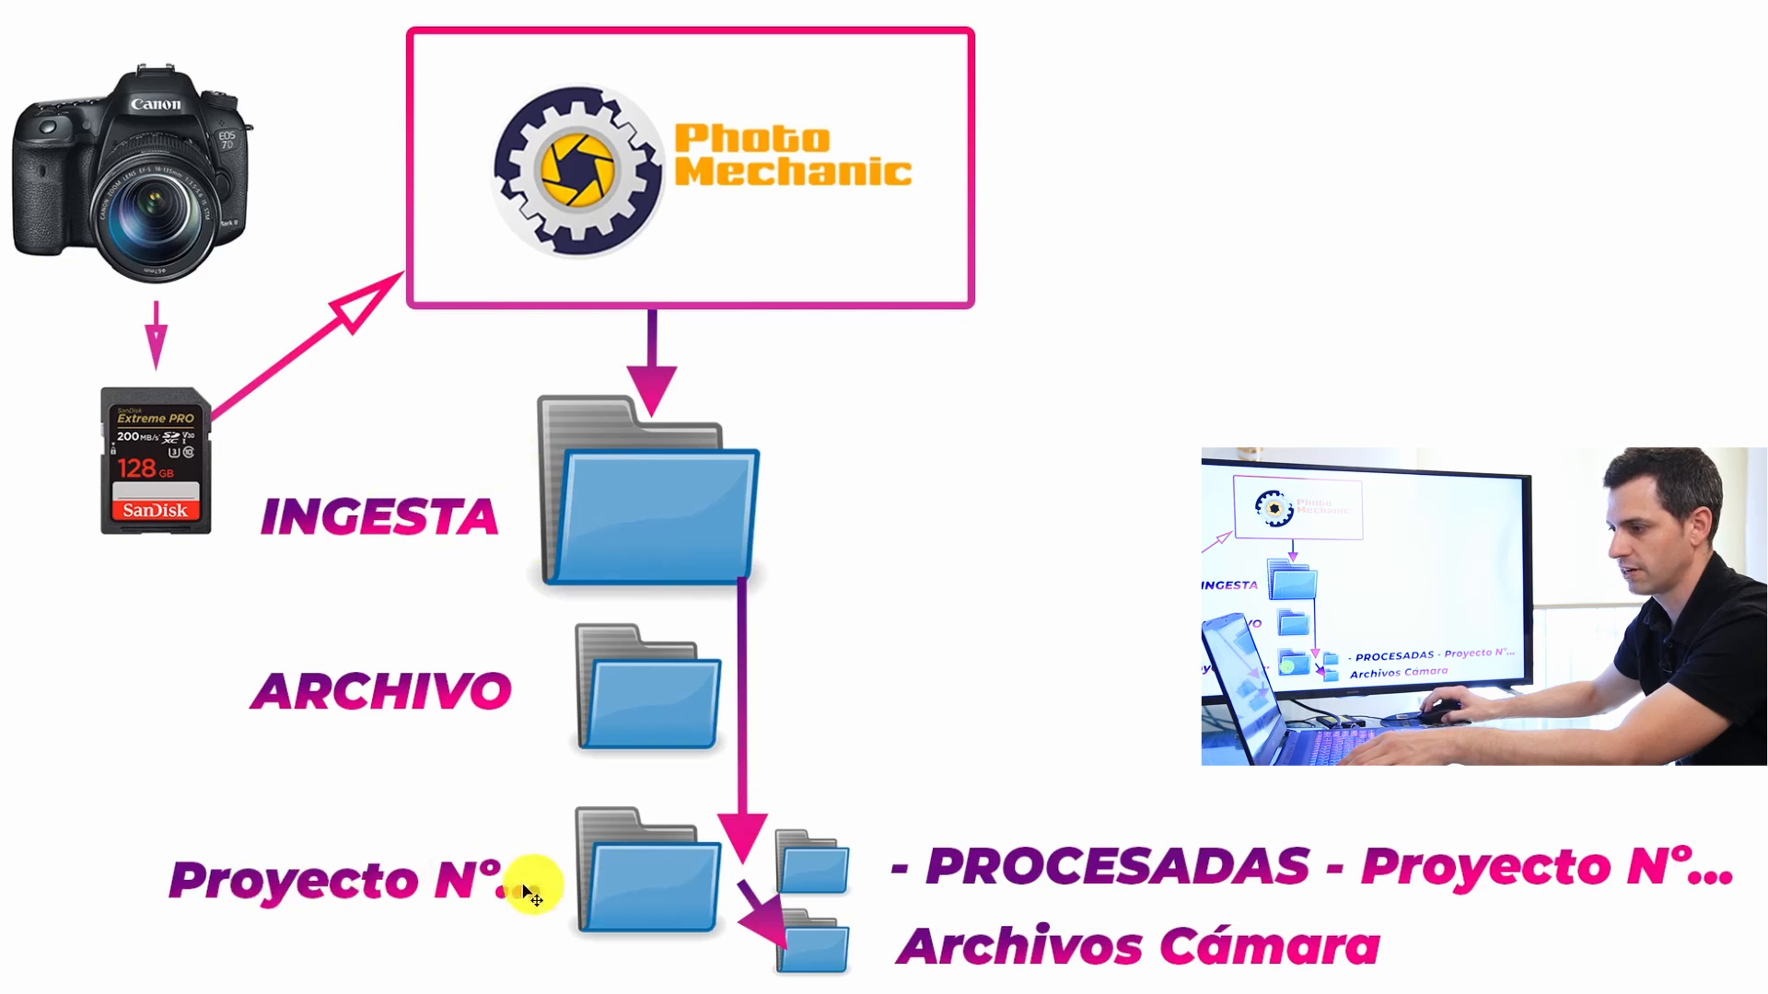
key(alt+Tab)
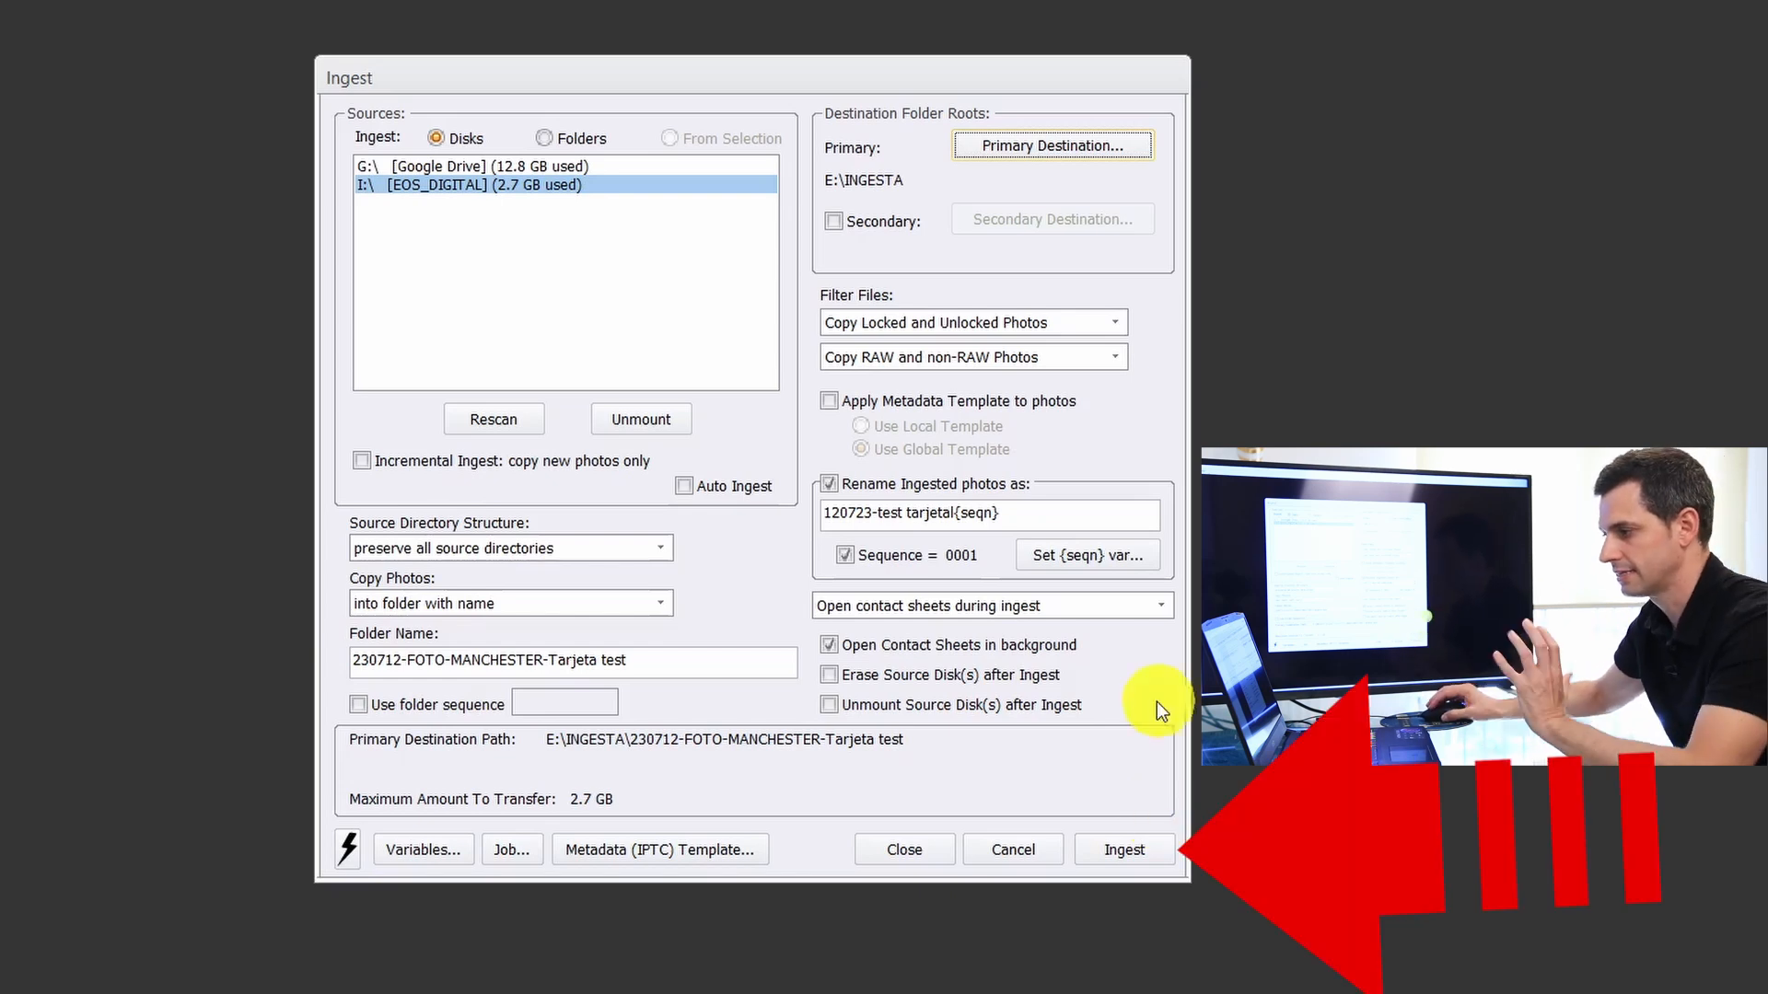
click(1129, 858)
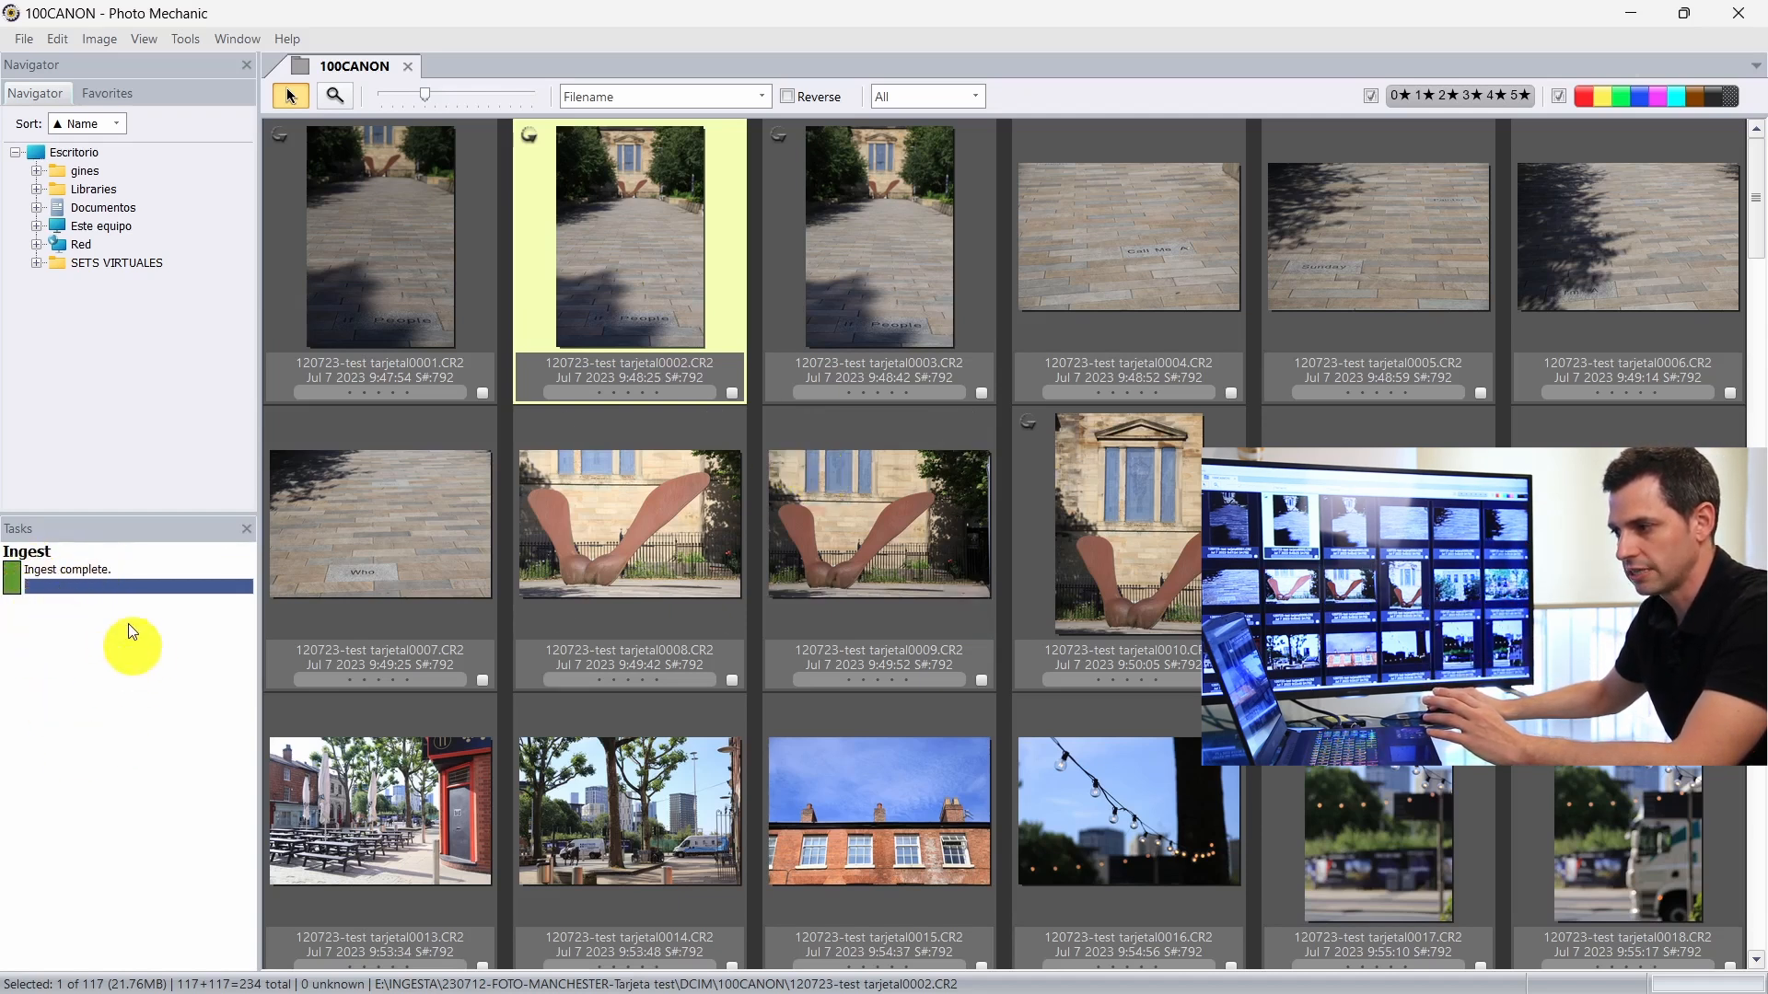
Step: Reduce the Tasks pane's height to enlarge the Navigator, and look through the ingested photos in the contact sheet
drag(123, 512, 159, 824)
click(157, 768)
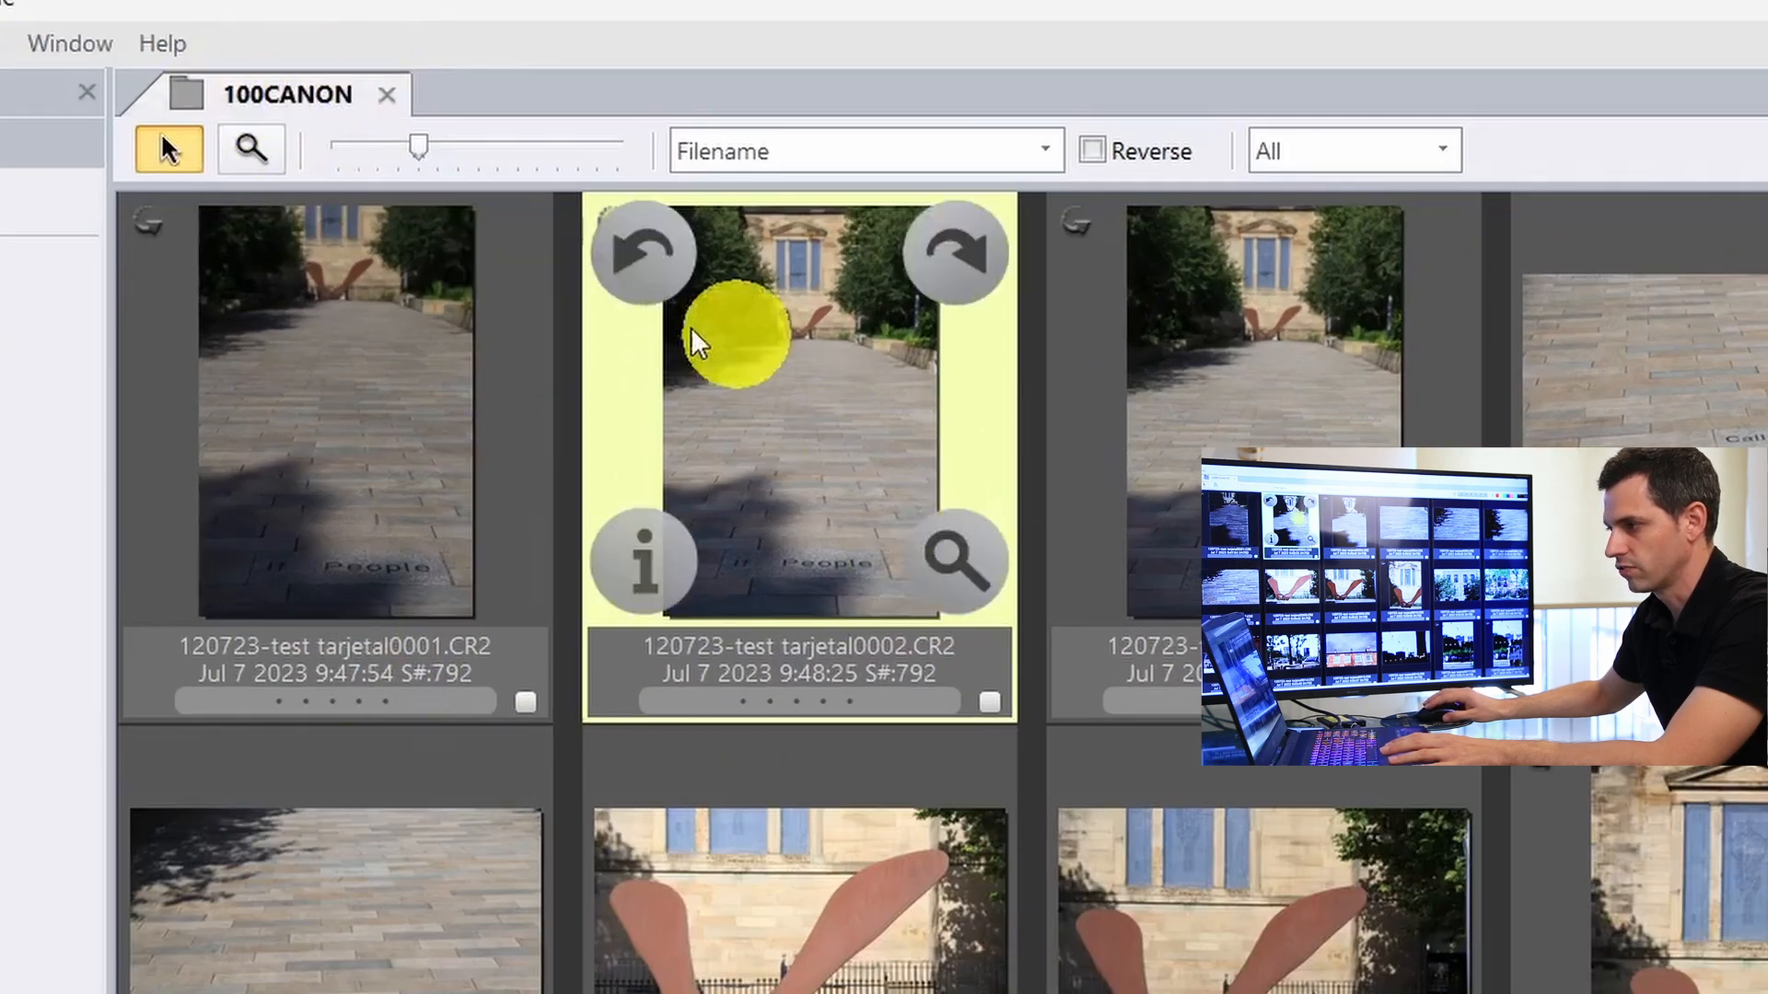
scroll(918, 587, down, 15)
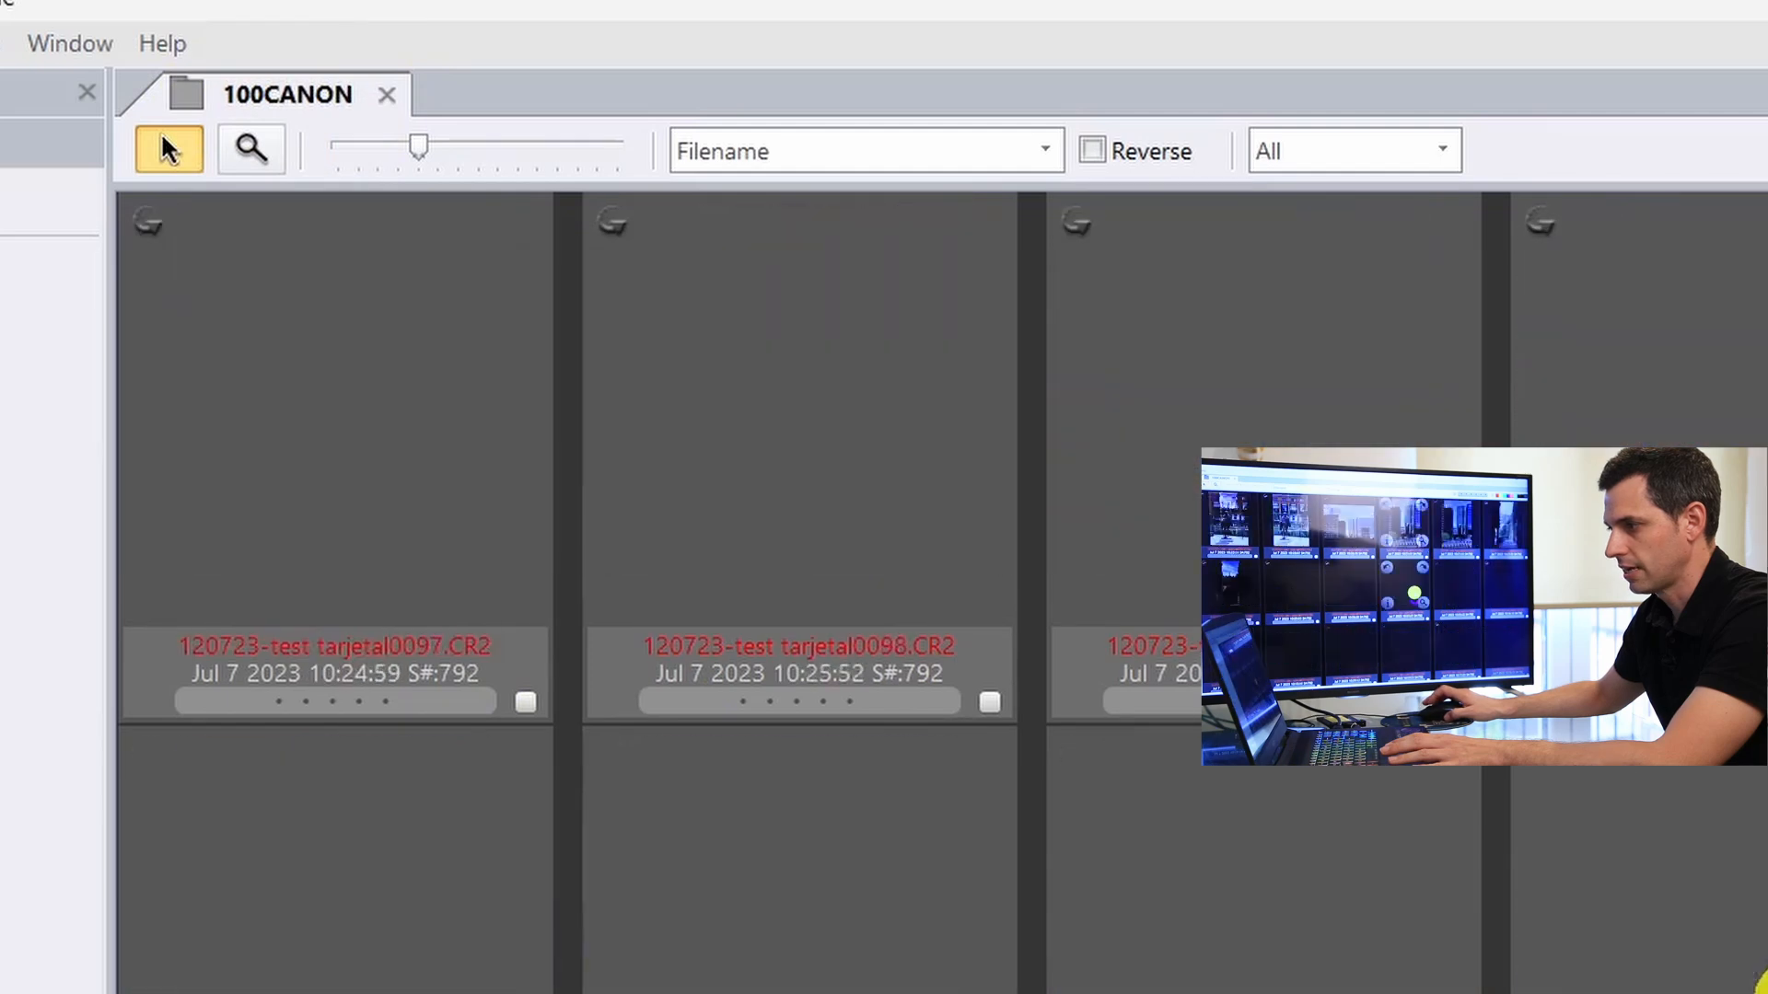
scroll(918, 587, up, 20)
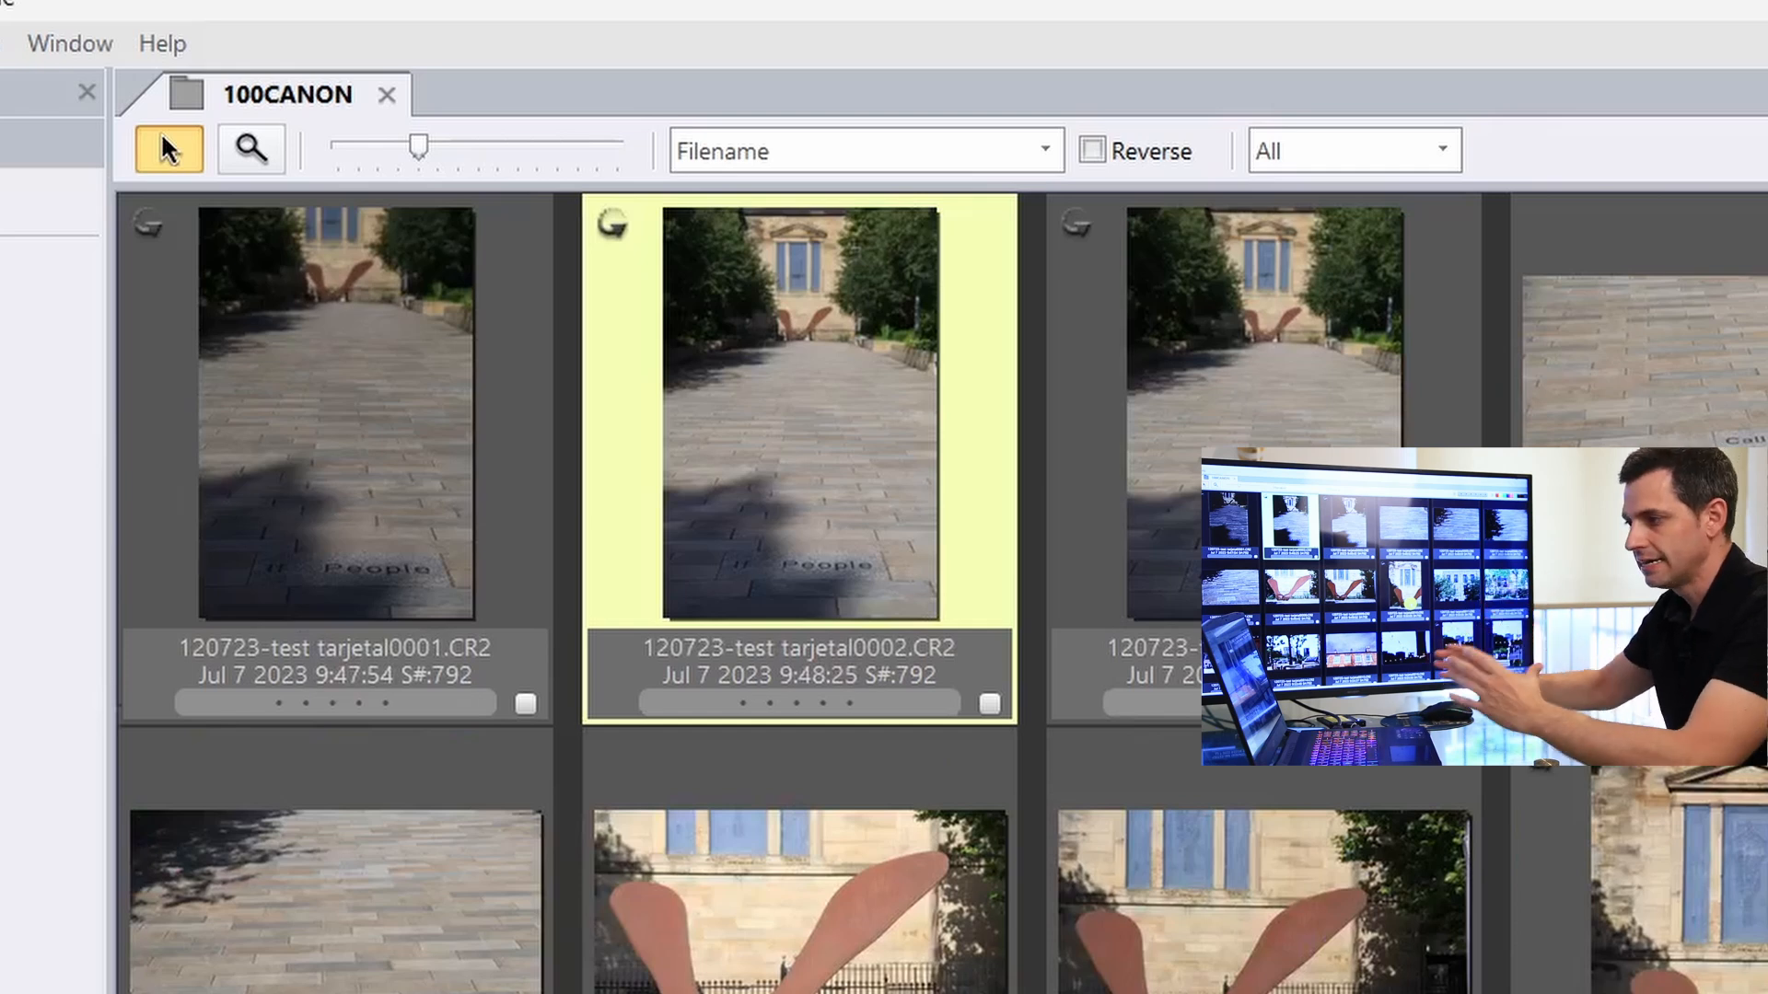
scroll(918, 586, down, 20)
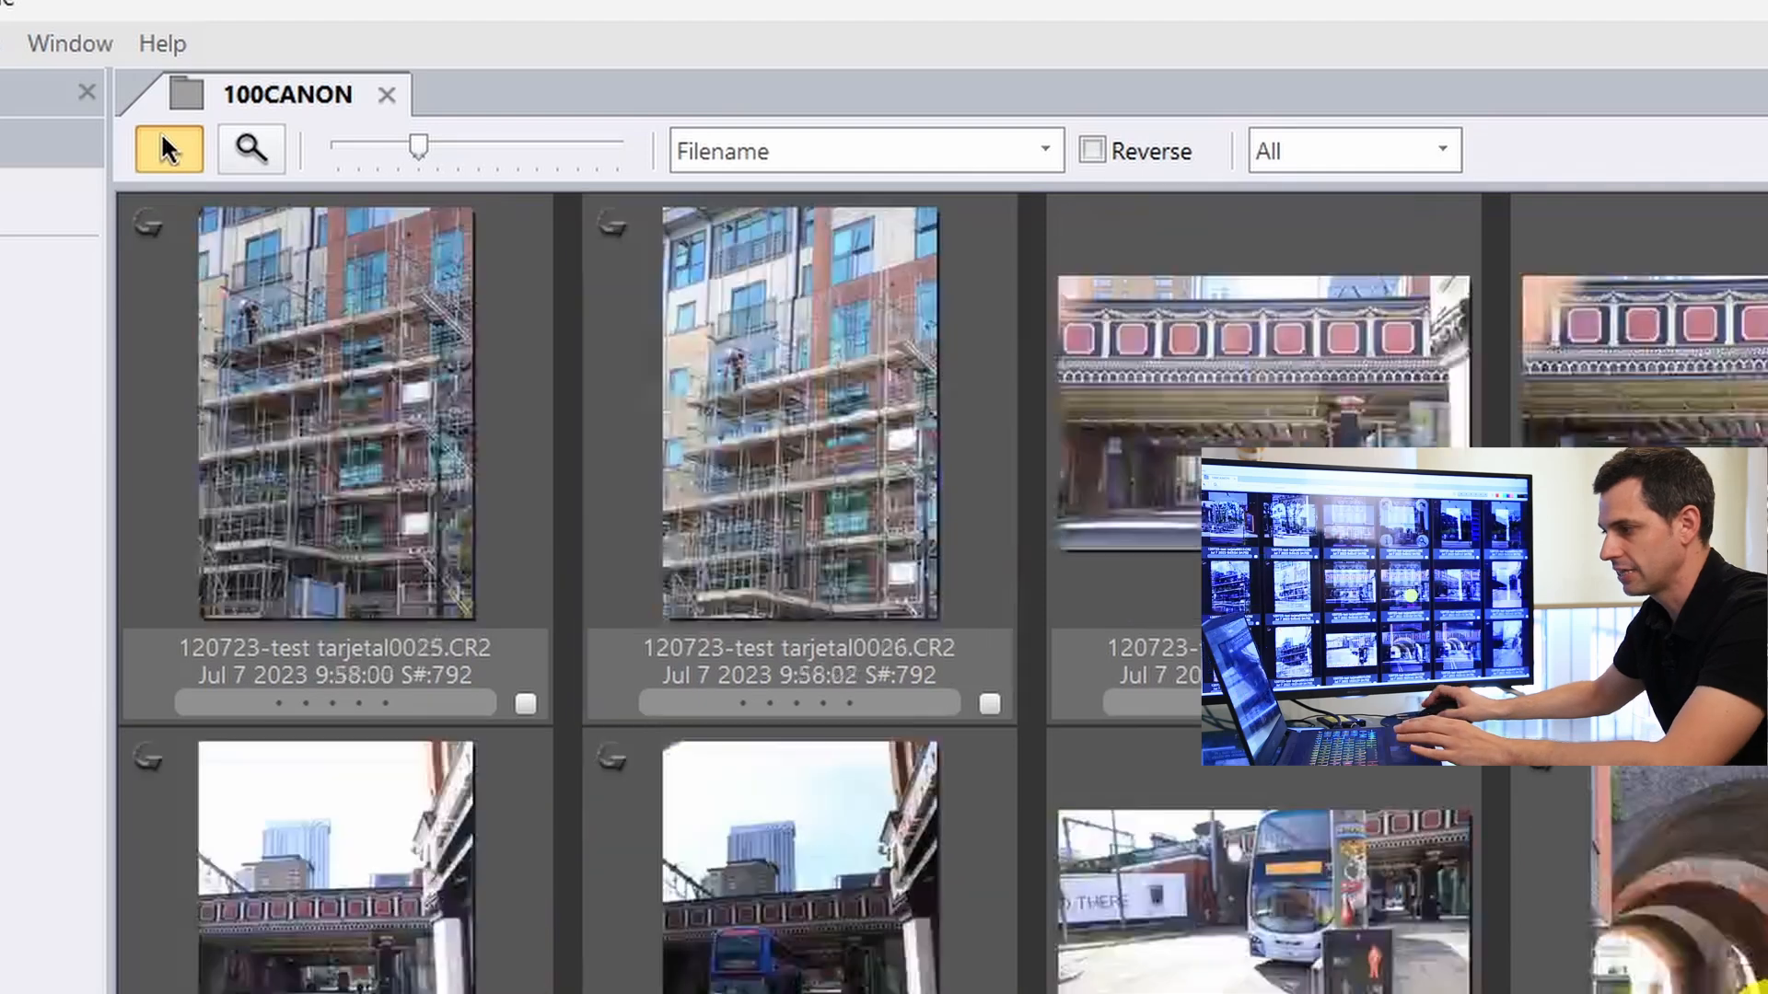
scroll(918, 586, up, 20)
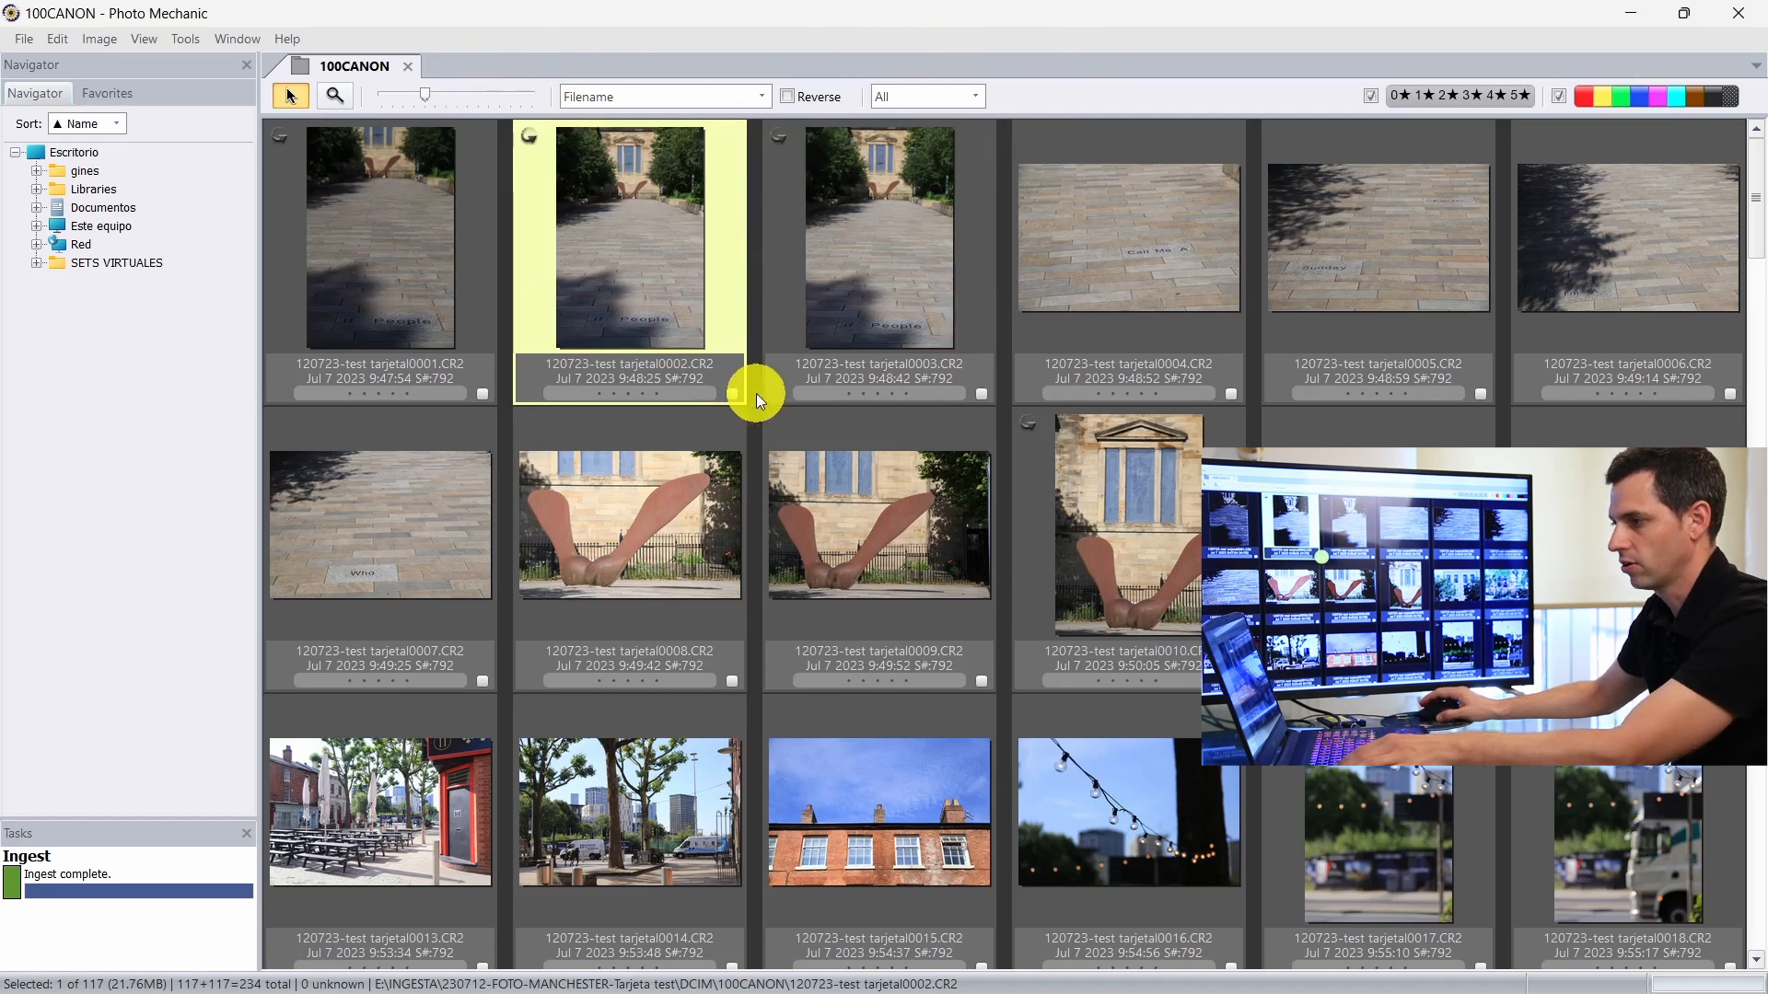
Step: Switch to File Explorer and open the folder "230704-VIDEO-MANCHESTER- Viaje 2023 Manchester" as another contact sheet in Photo Mechanic
key(alt+Tab)
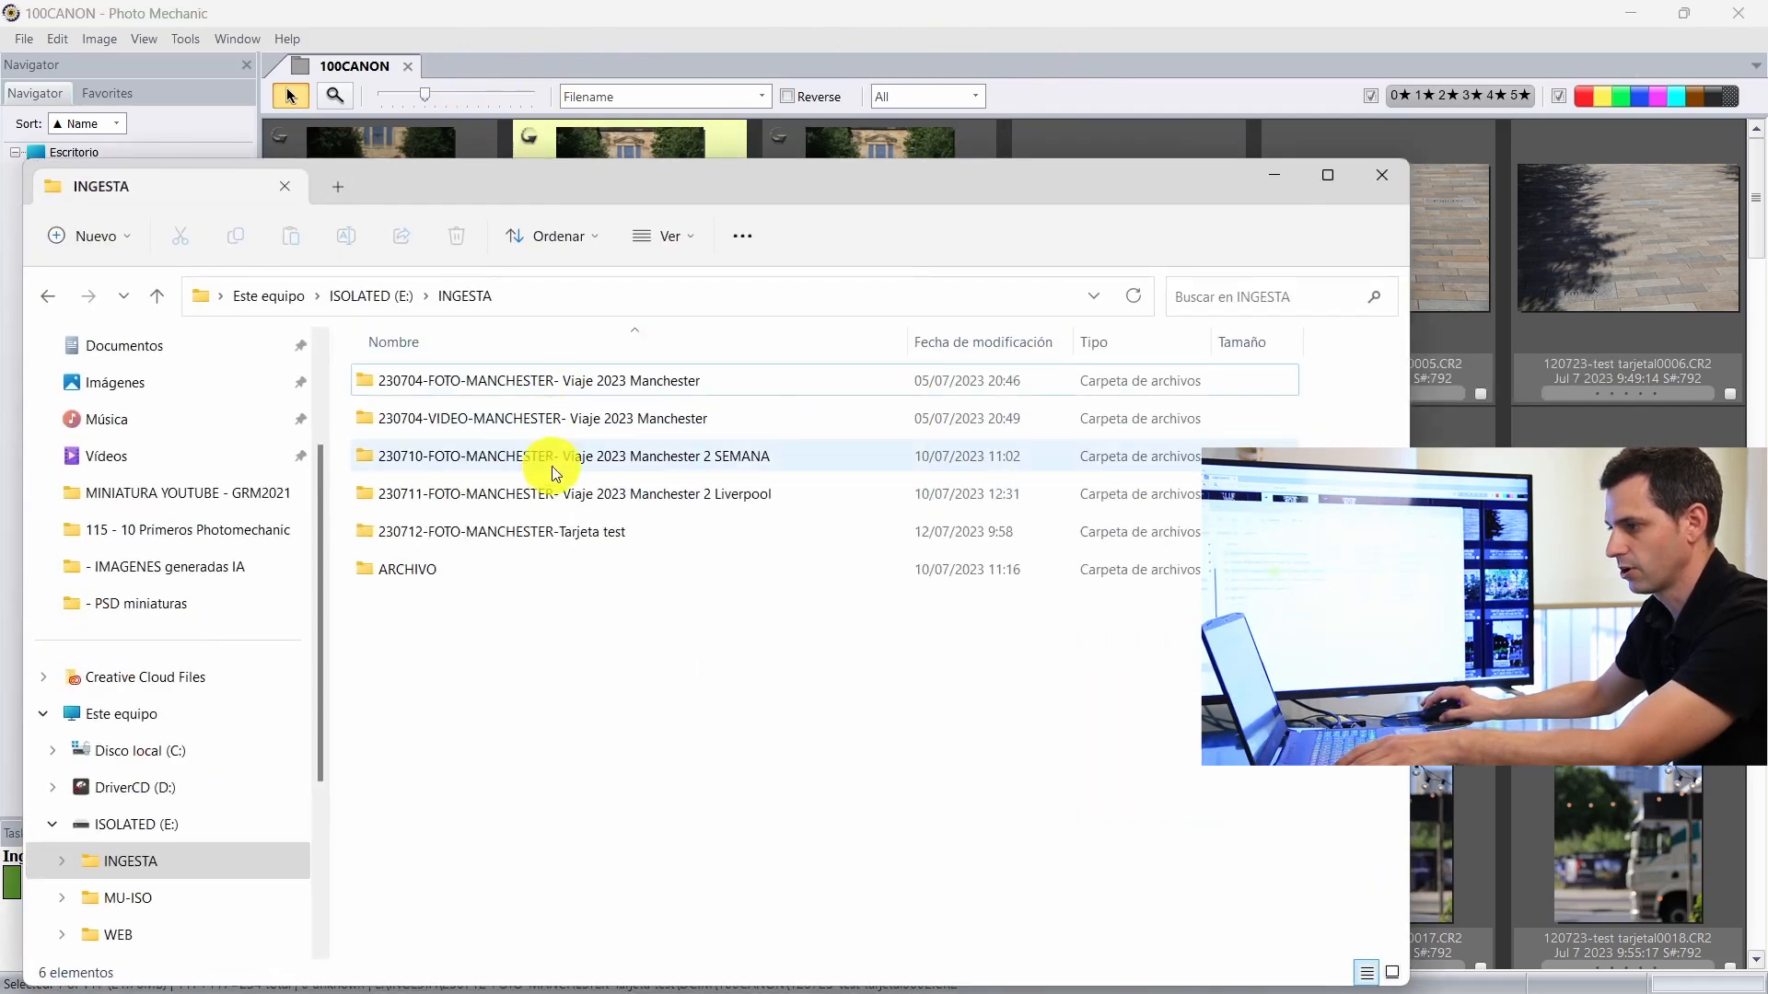
drag(479, 422, 1540, 382)
click(530, 66)
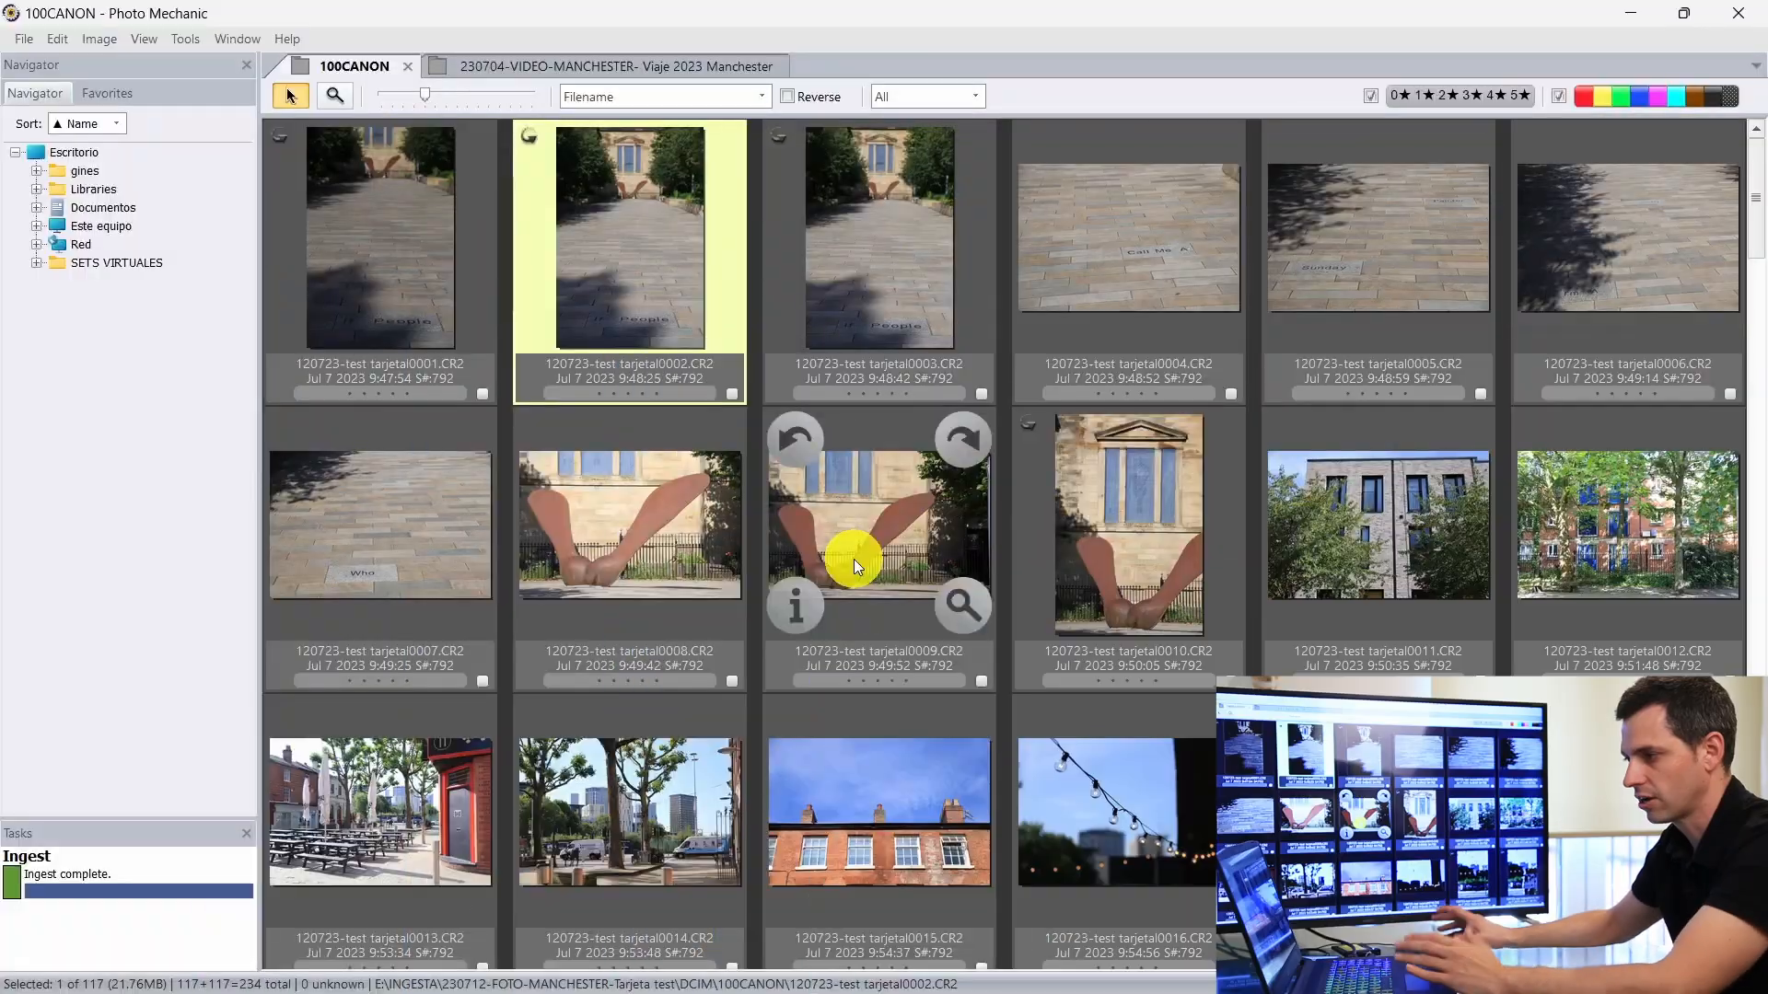
Step: Preview photo 120723-test tarjetal0009.CR2, browse through the following photos up to 120723-test tarjetal0038.CR2, and return to the contact sheet
click(856, 562)
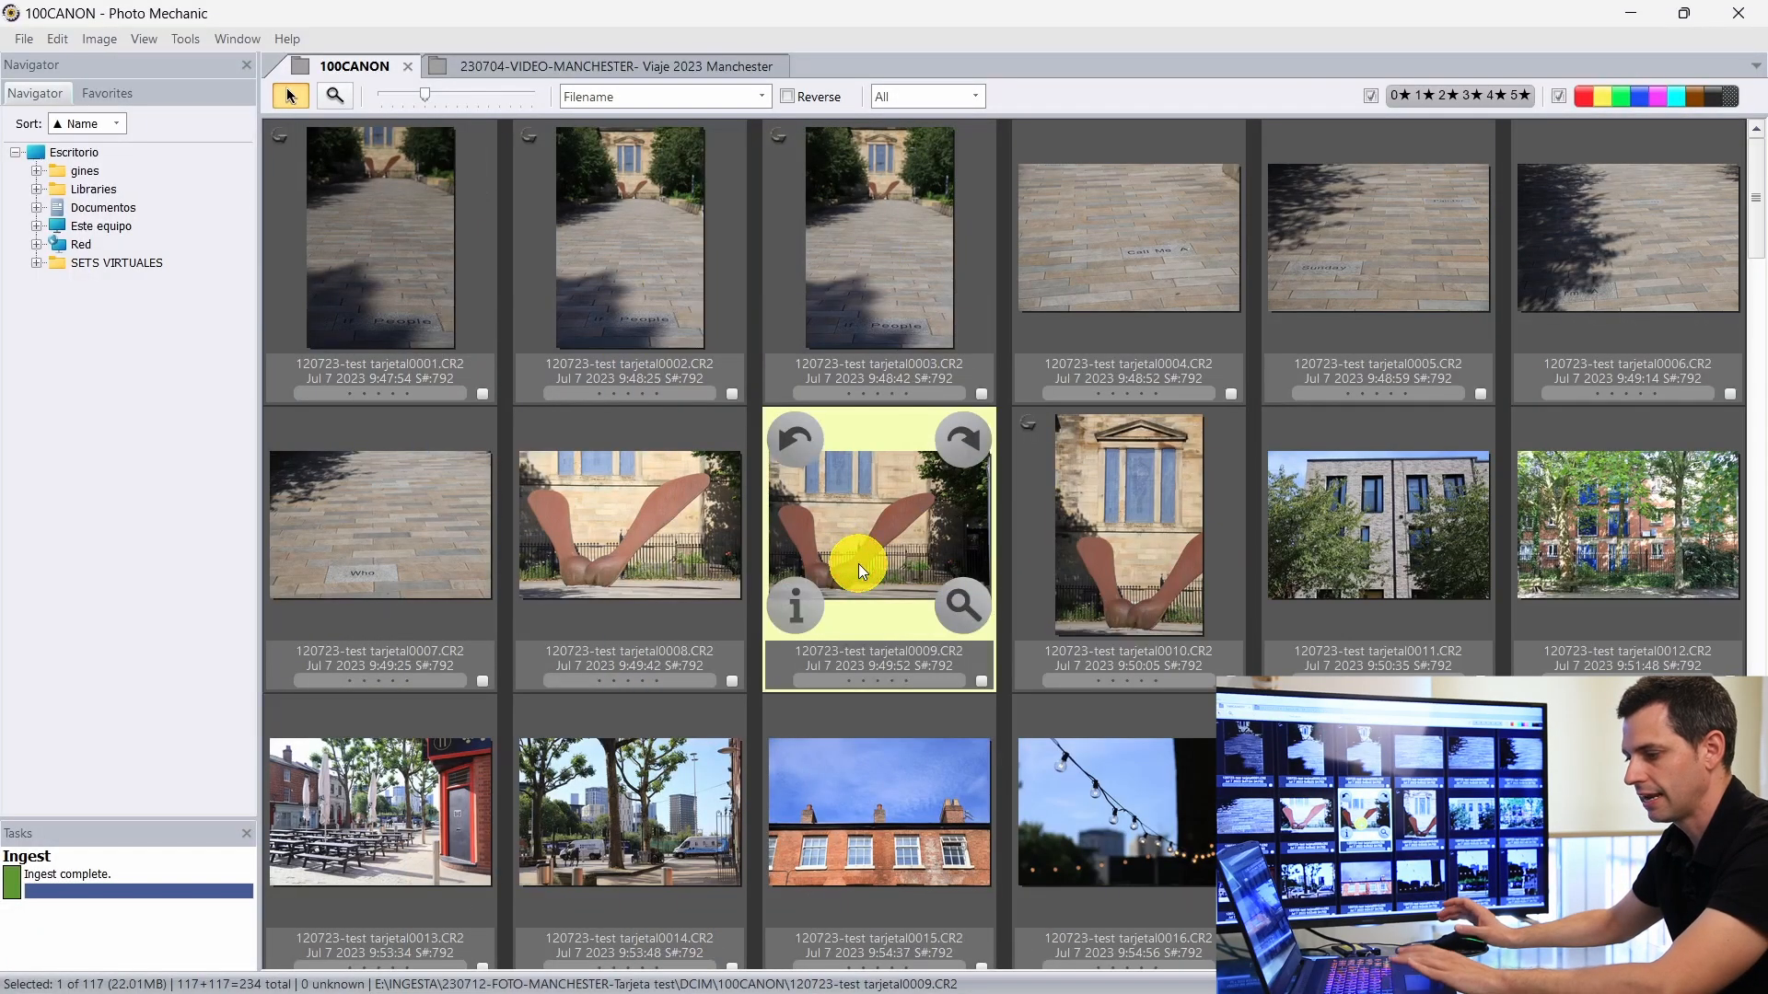
key(space)
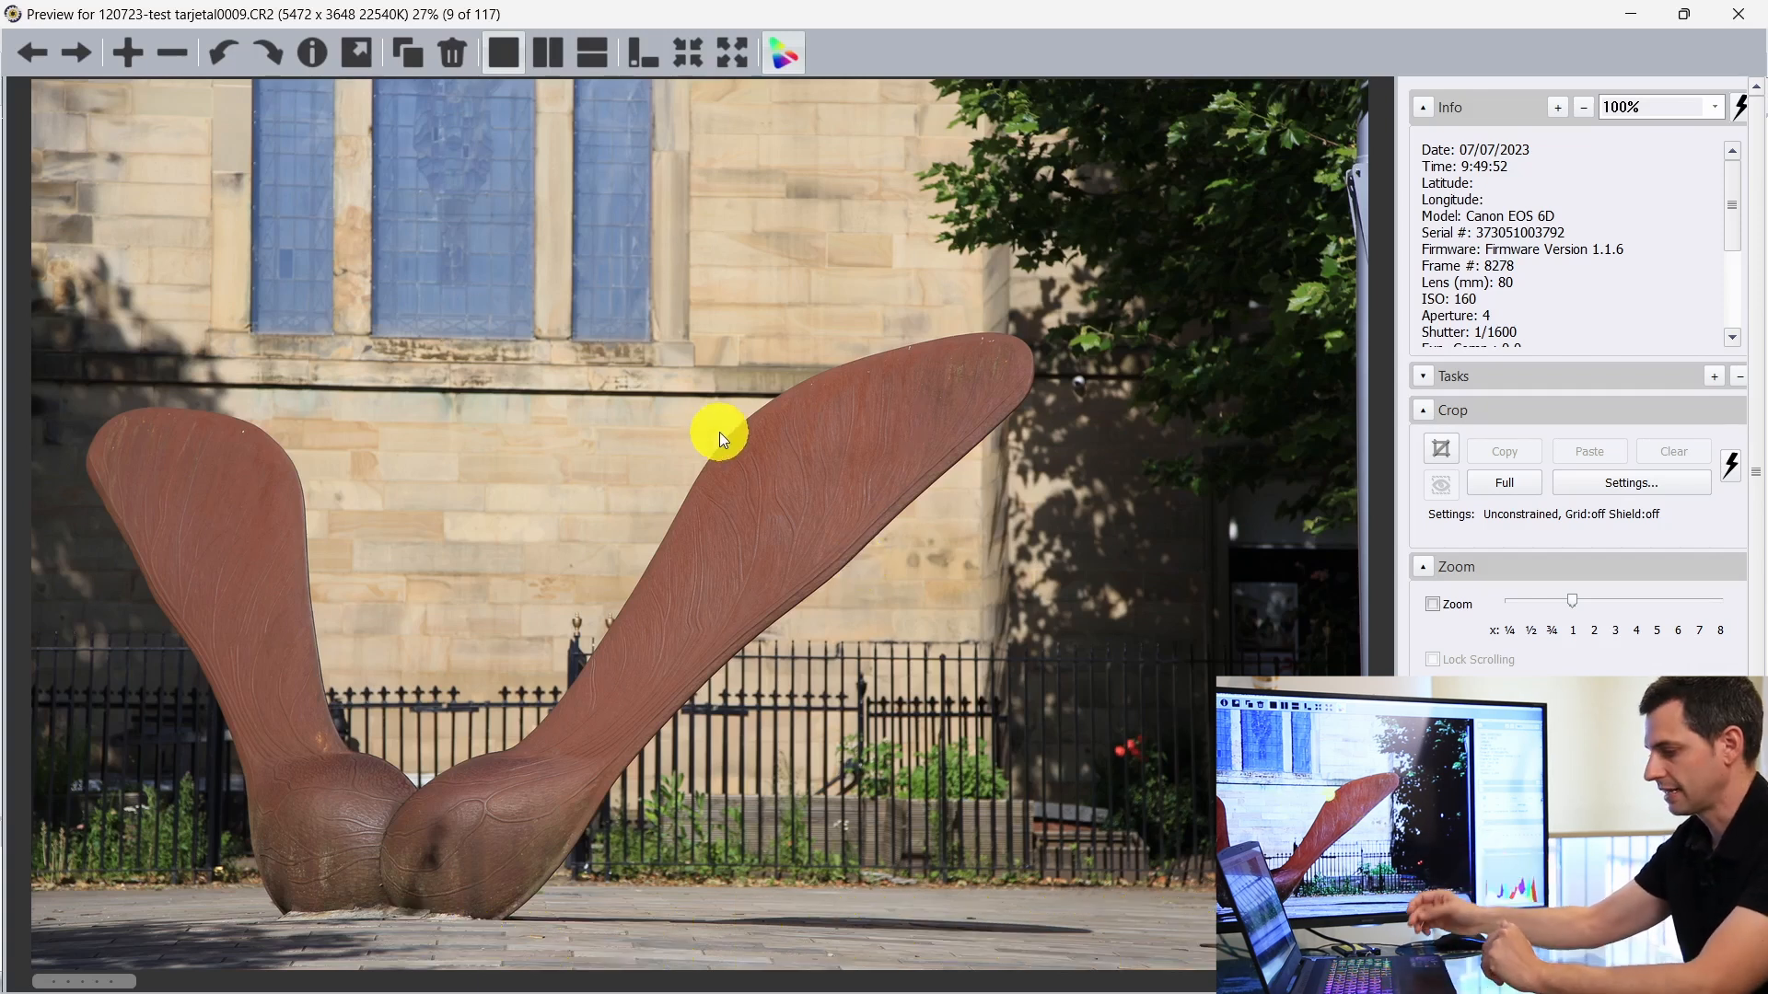
key(Right)
key(Right)
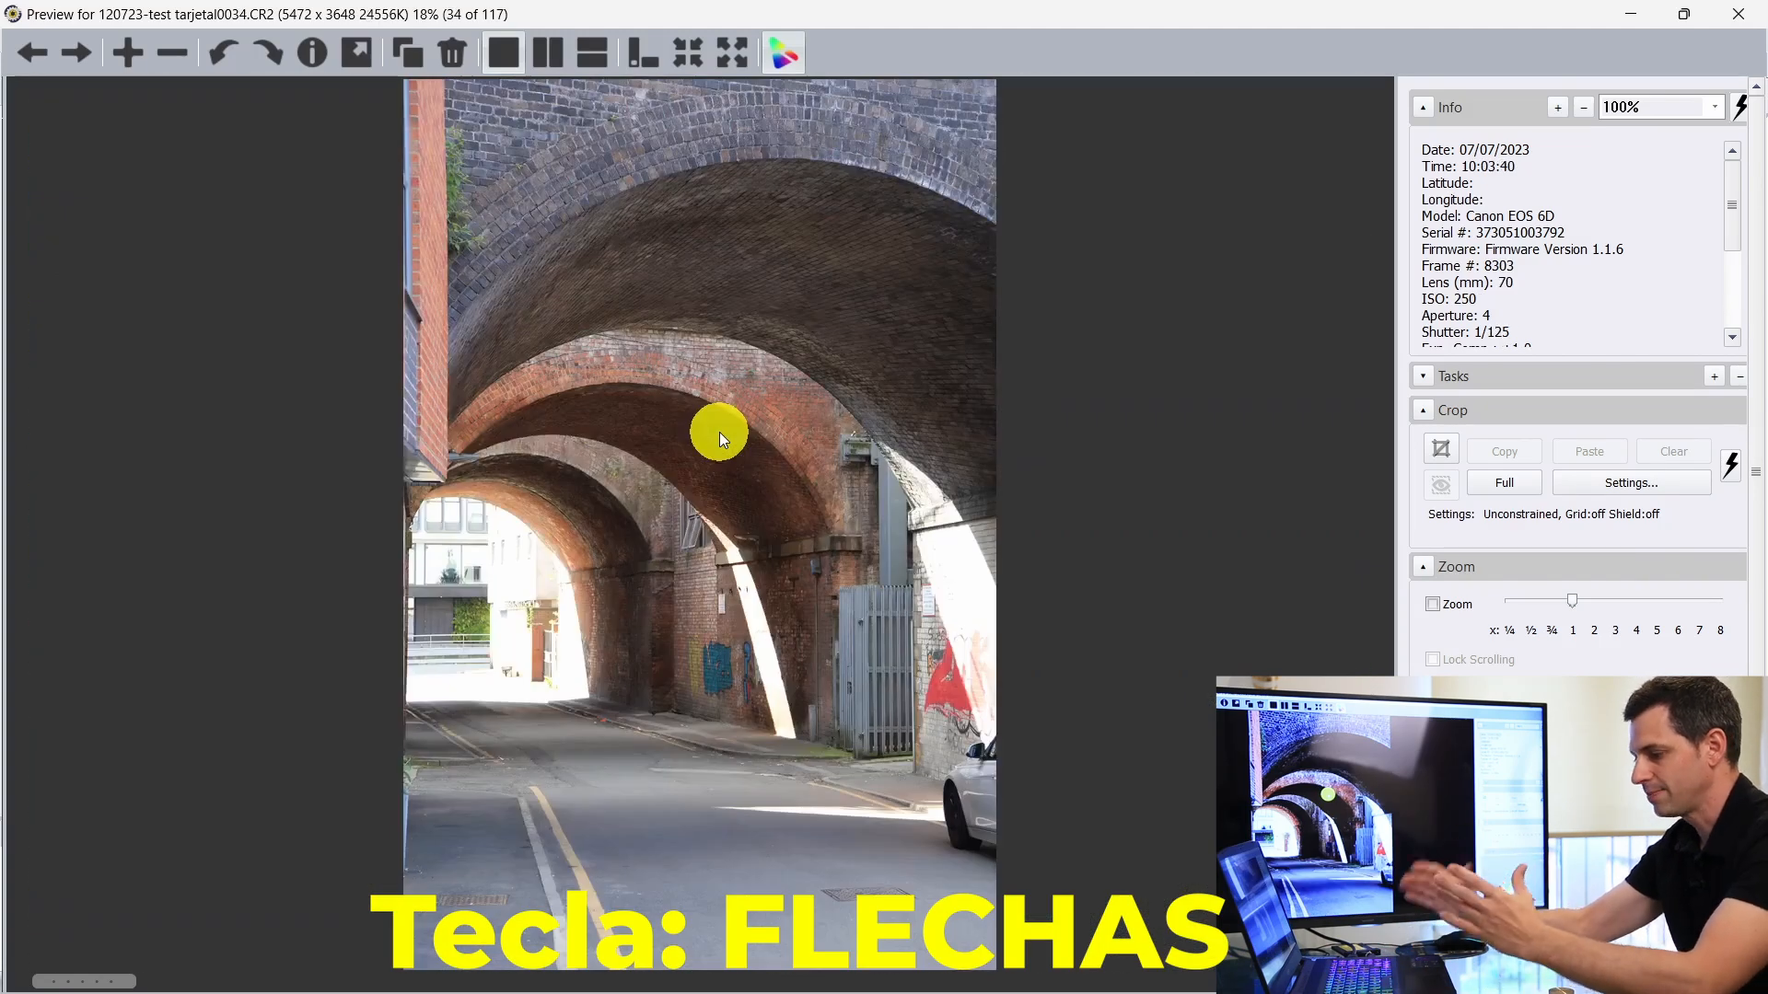
key(Right)
key(Right)
key(Right)
key(Right)
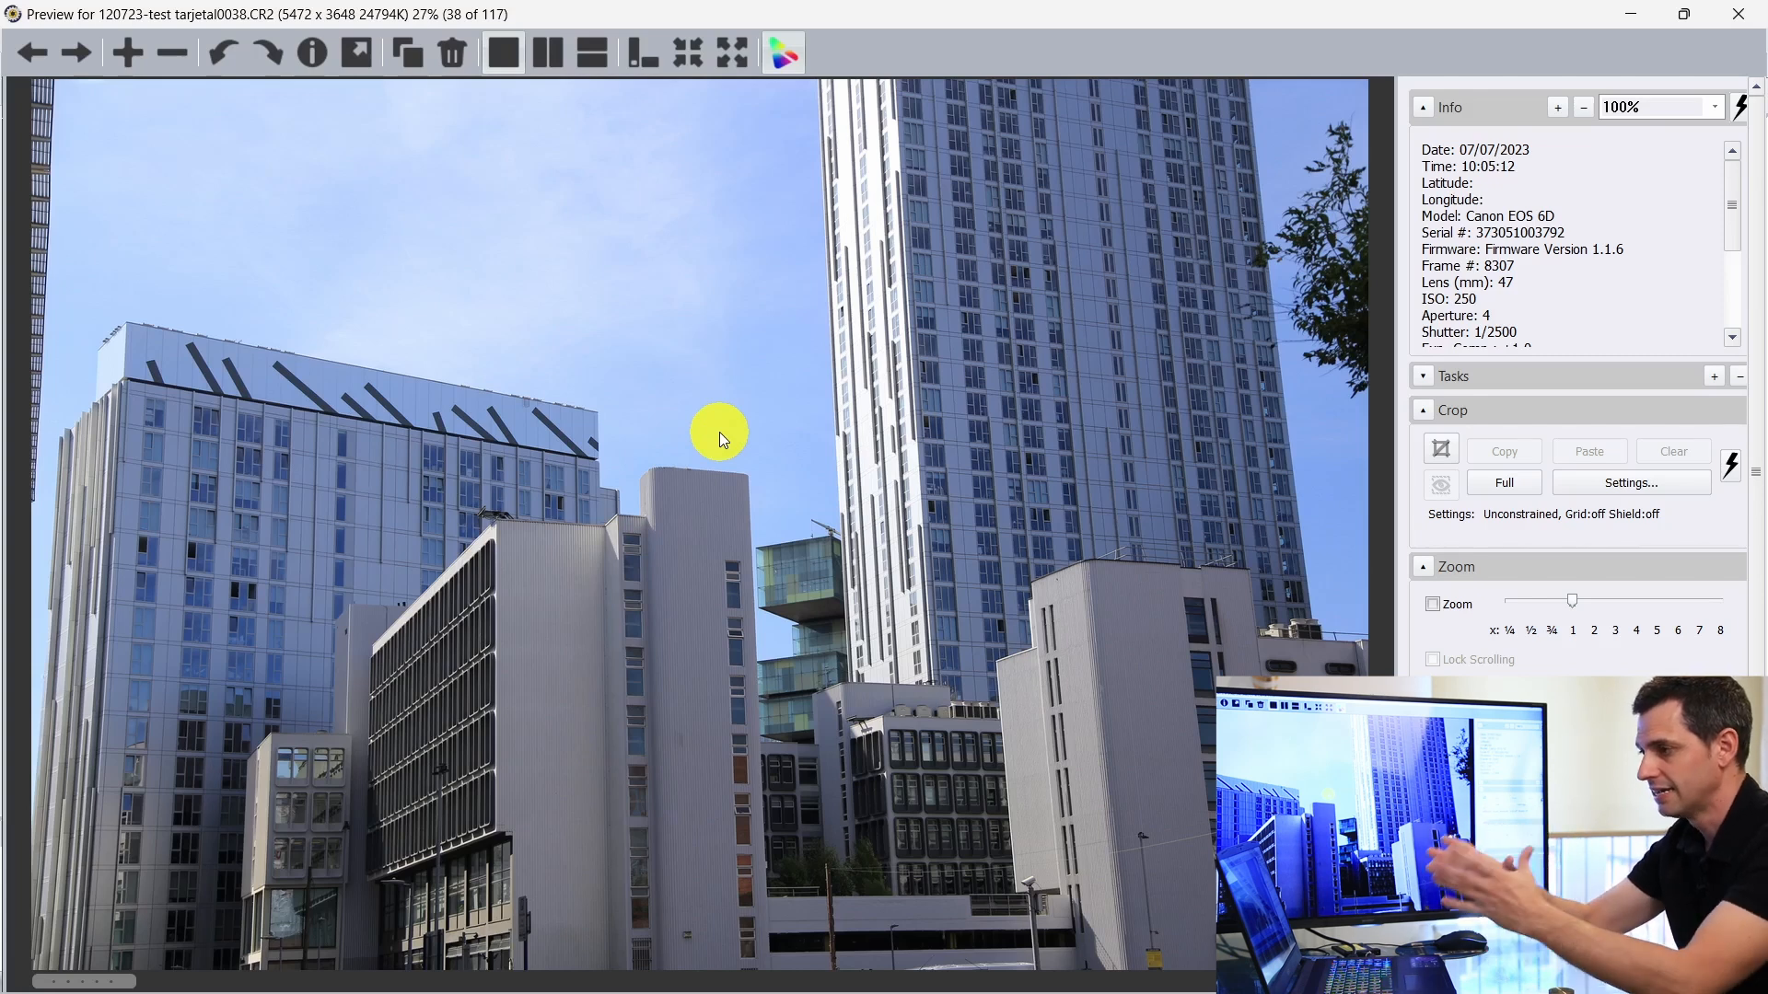
key(Escape)
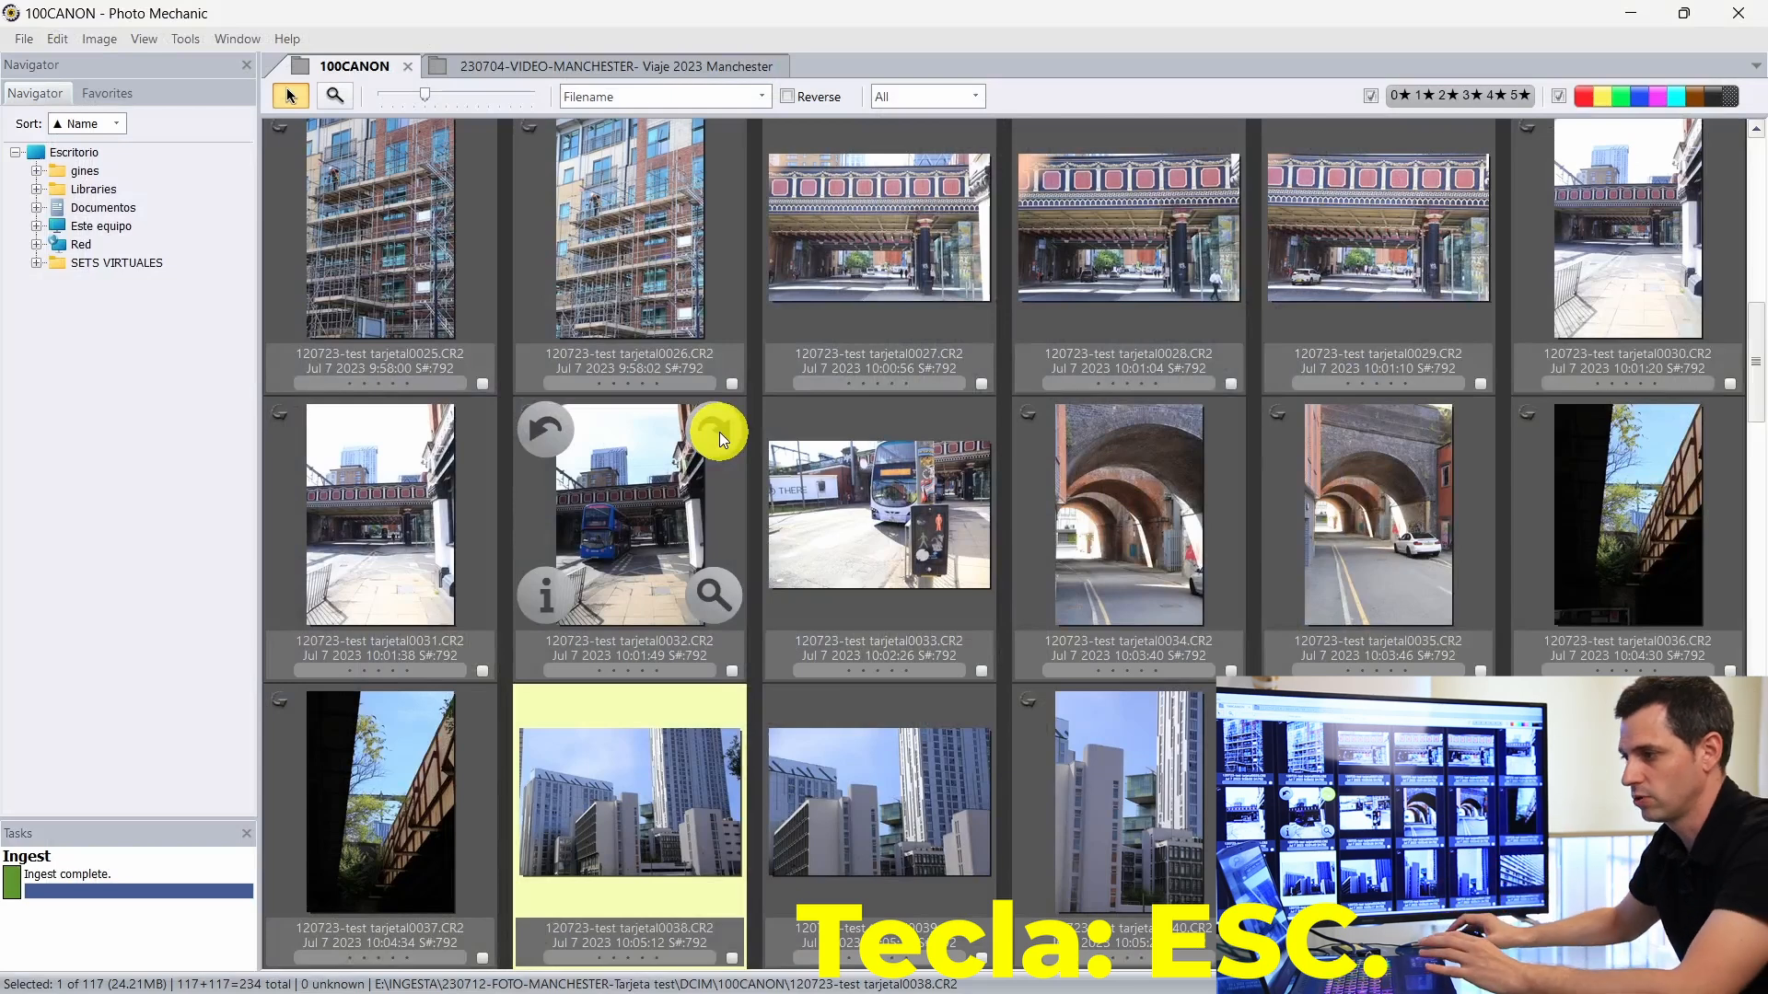
Step: Browse the 100CANON contact sheet and open photo 120723-test tarjetal0015.CR2 in the preview
scroll(782, 489, up, 5)
scroll(782, 489, down, 8)
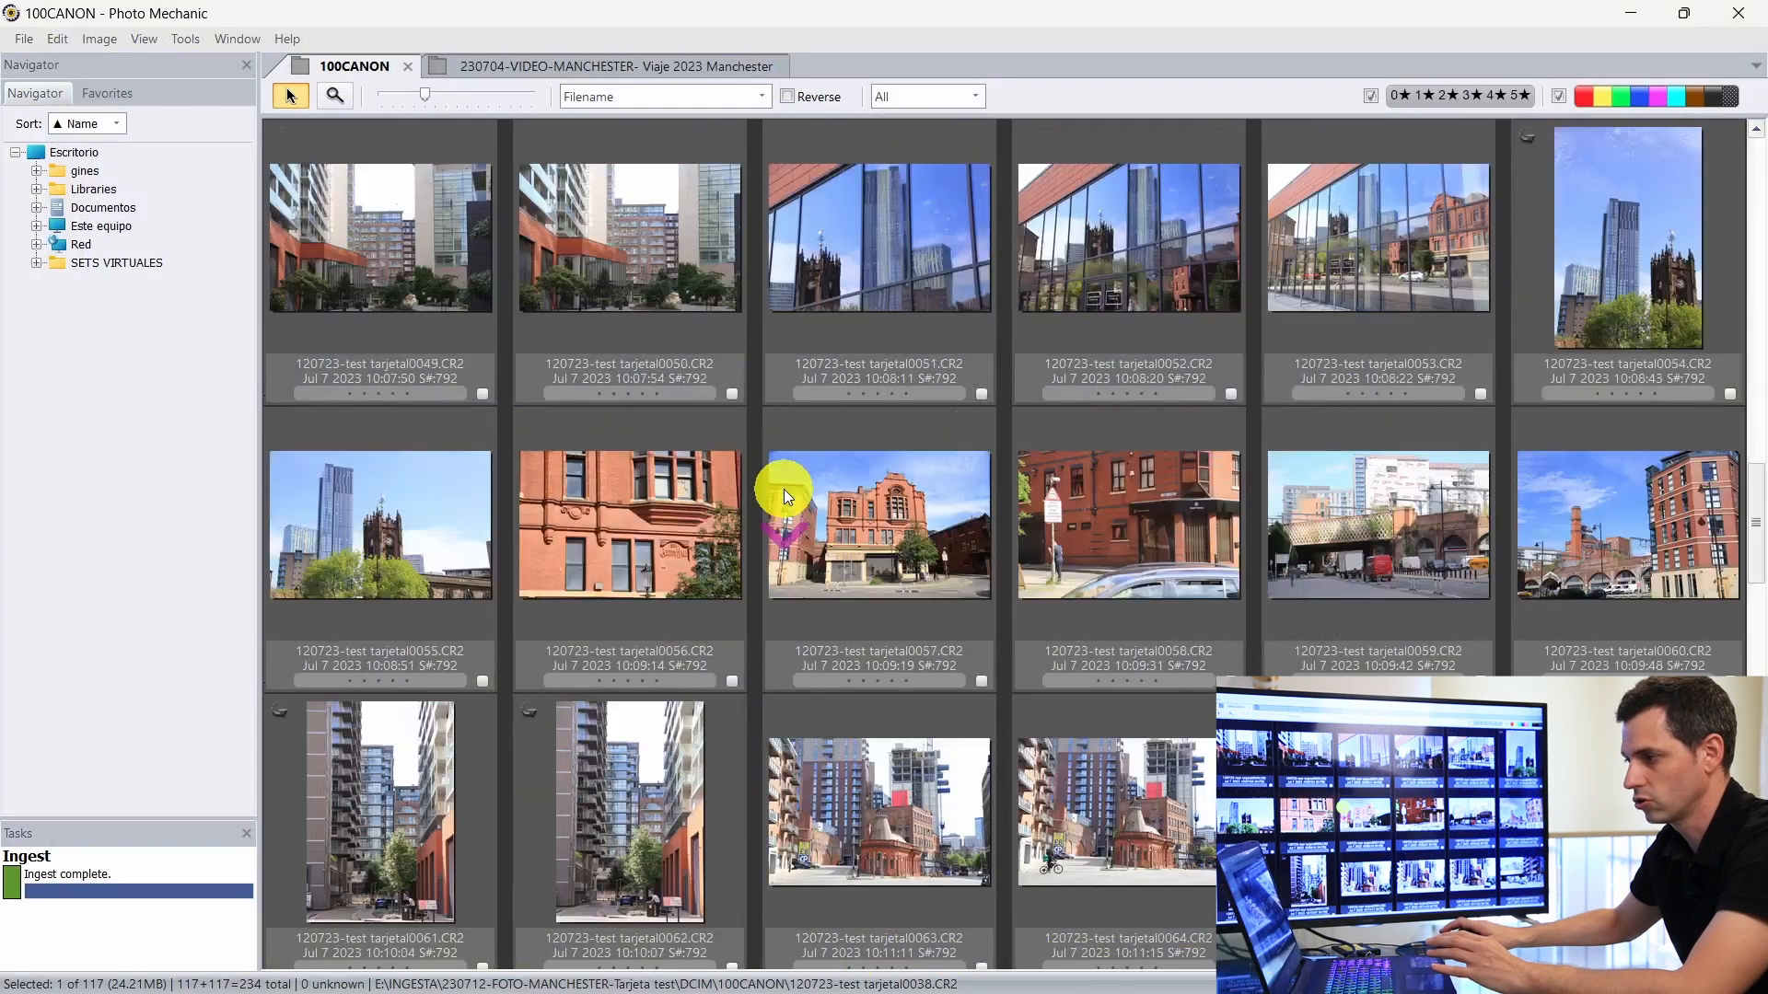
scroll(783, 489, up, 8)
click(744, 557)
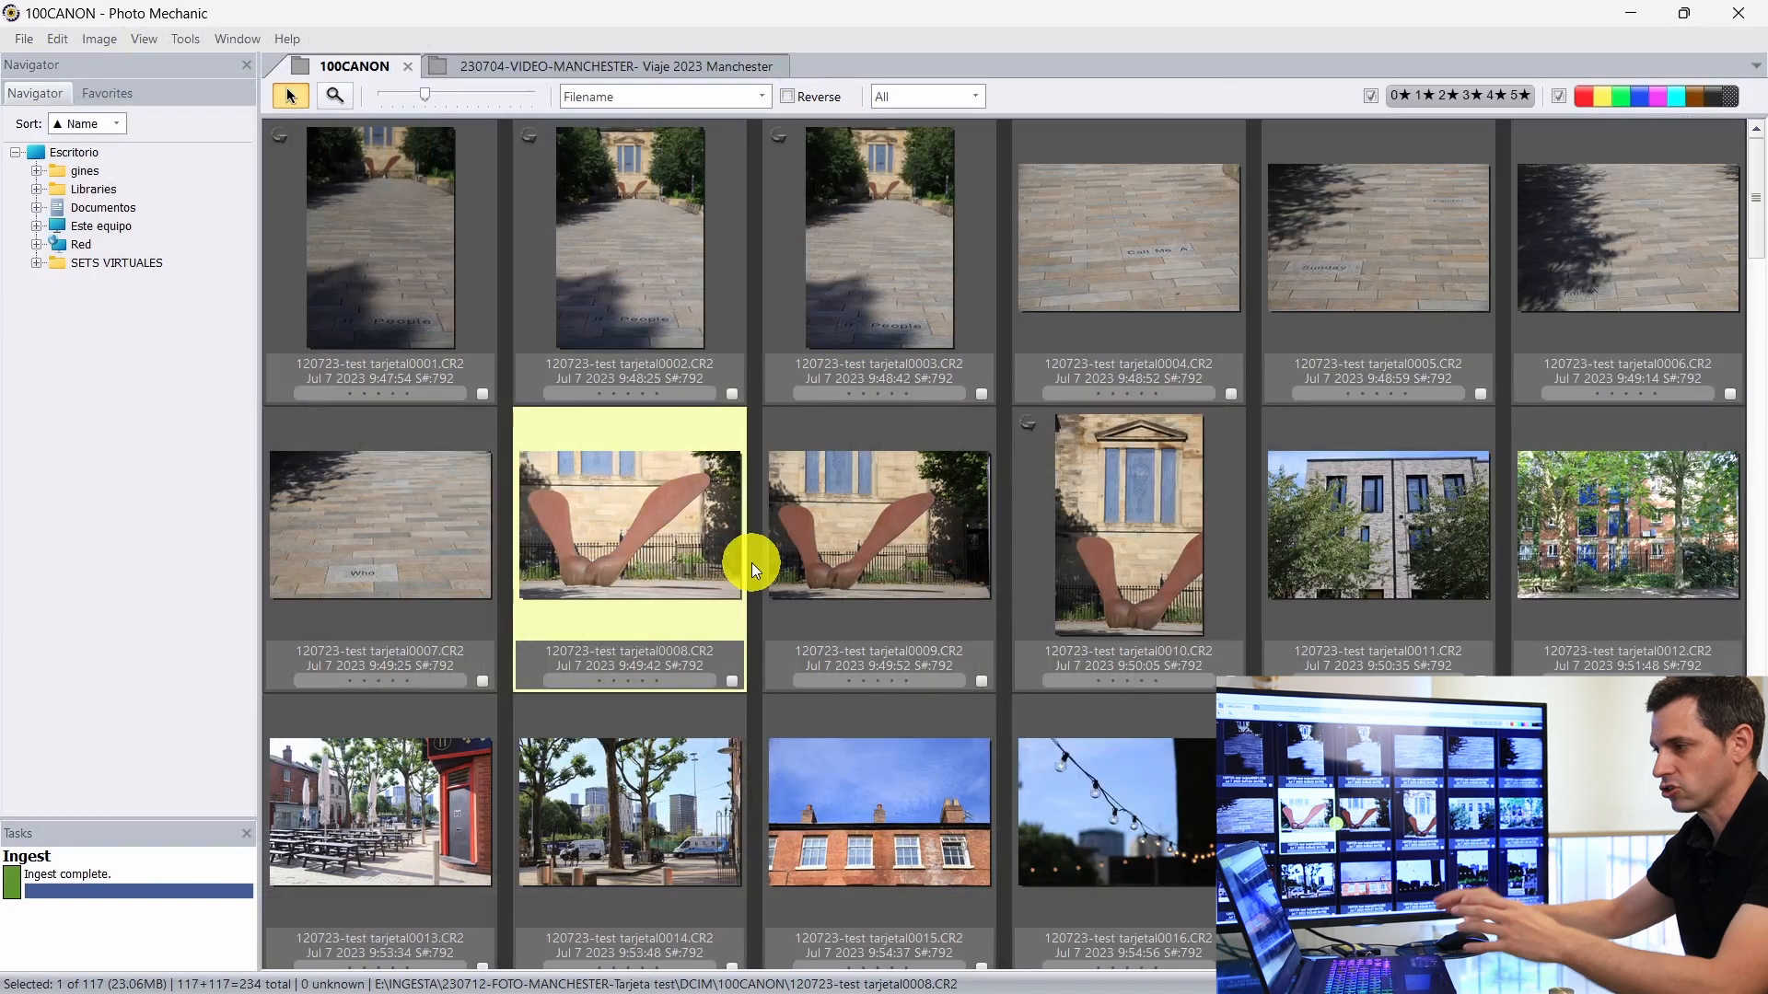
click(889, 809)
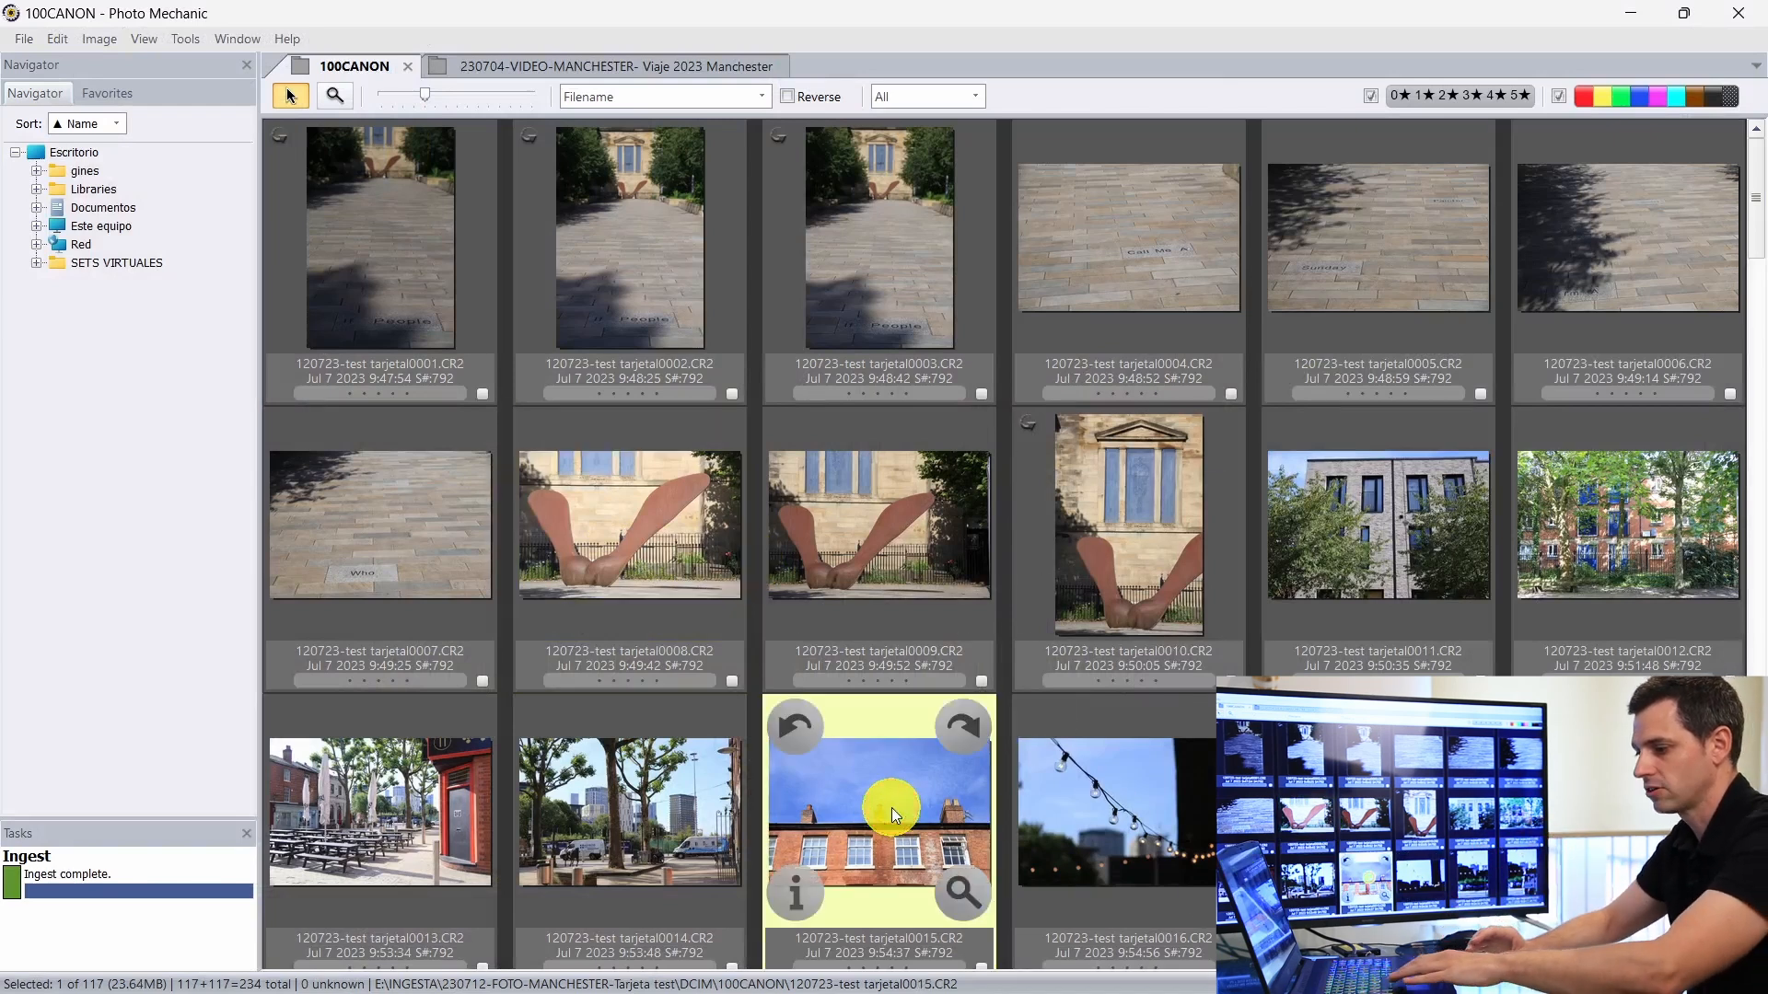
double_click(891, 809)
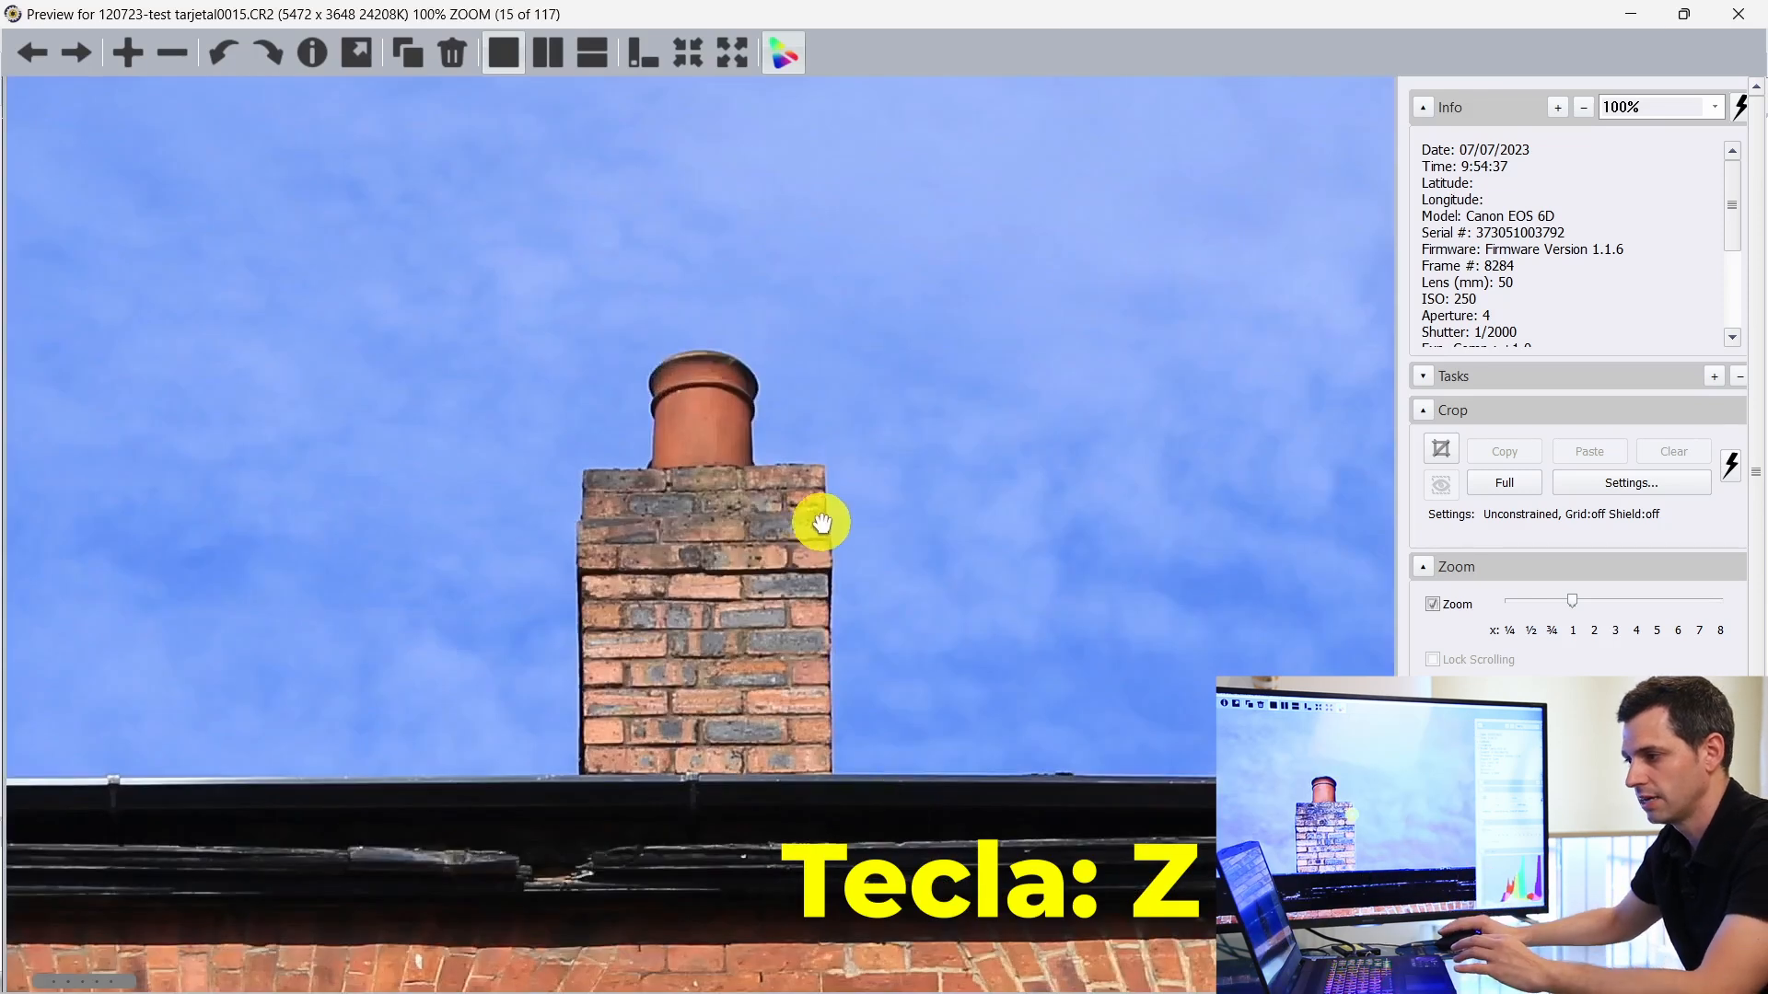
Step: Inspect the photo at 100% zoom from the chimney down to the brick wall and windows, and return to the full view
drag(738, 724, 819, 265)
drag(768, 779, 786, 340)
drag(911, 632, 608, 608)
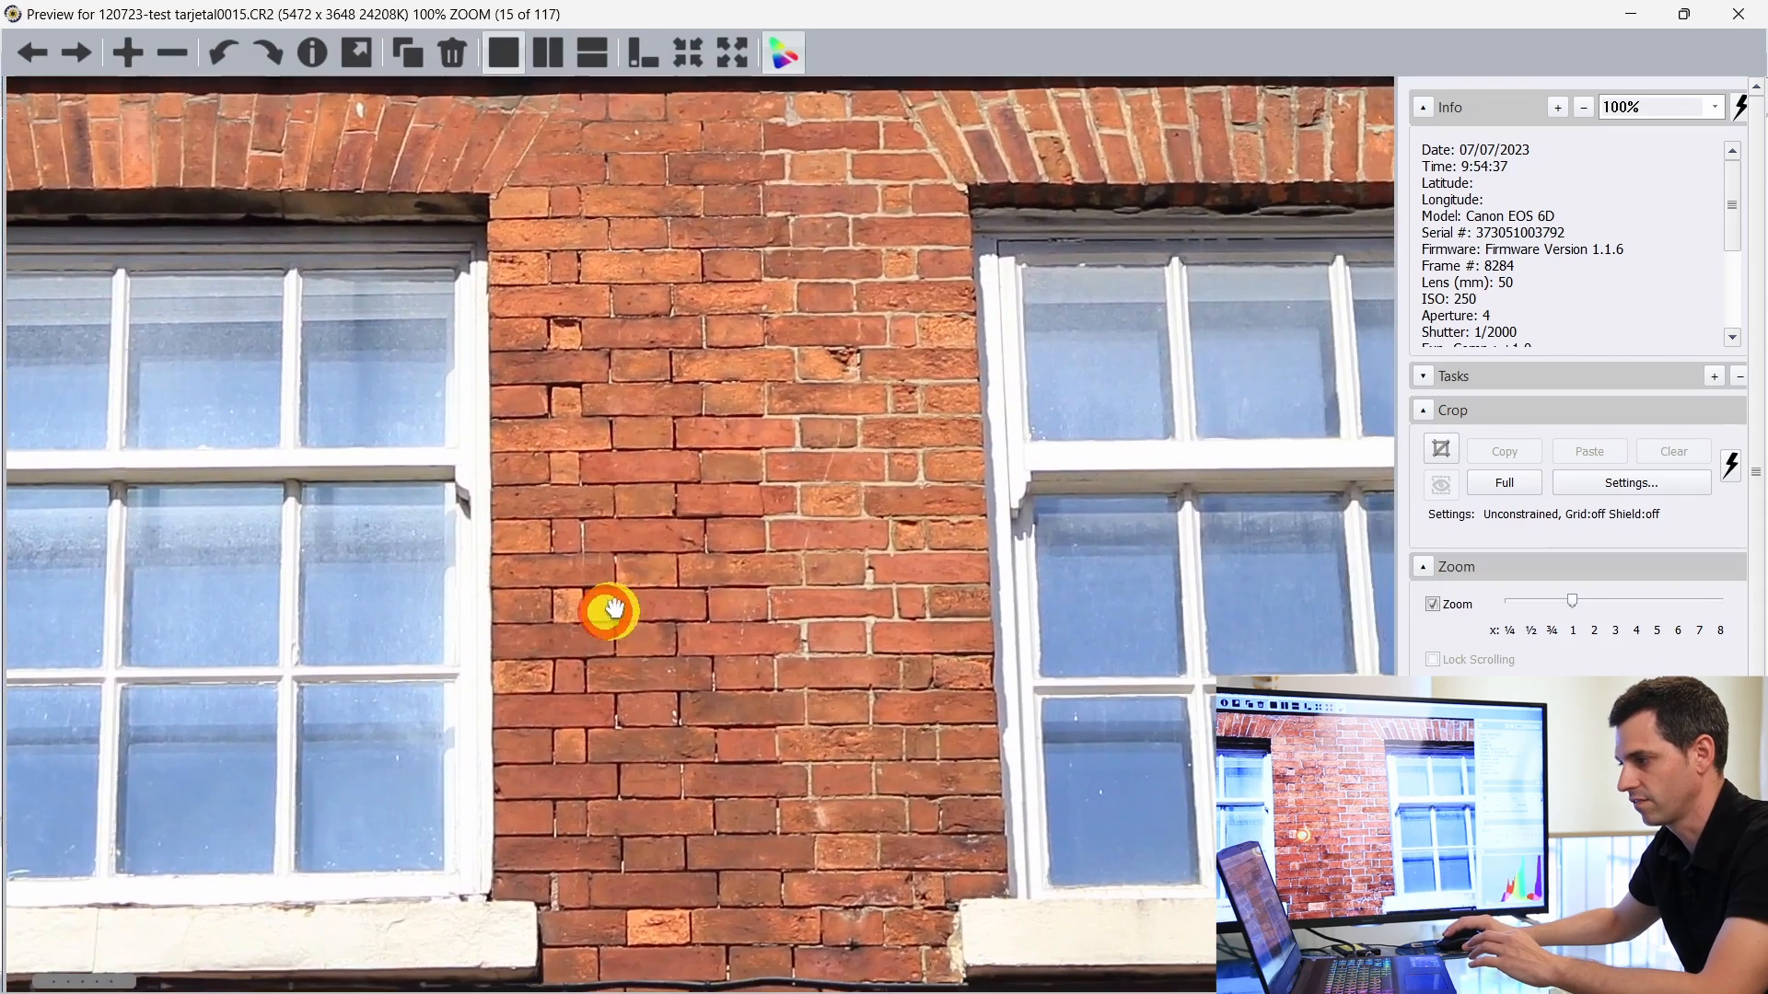
drag(783, 617, 716, 619)
click(717, 619)
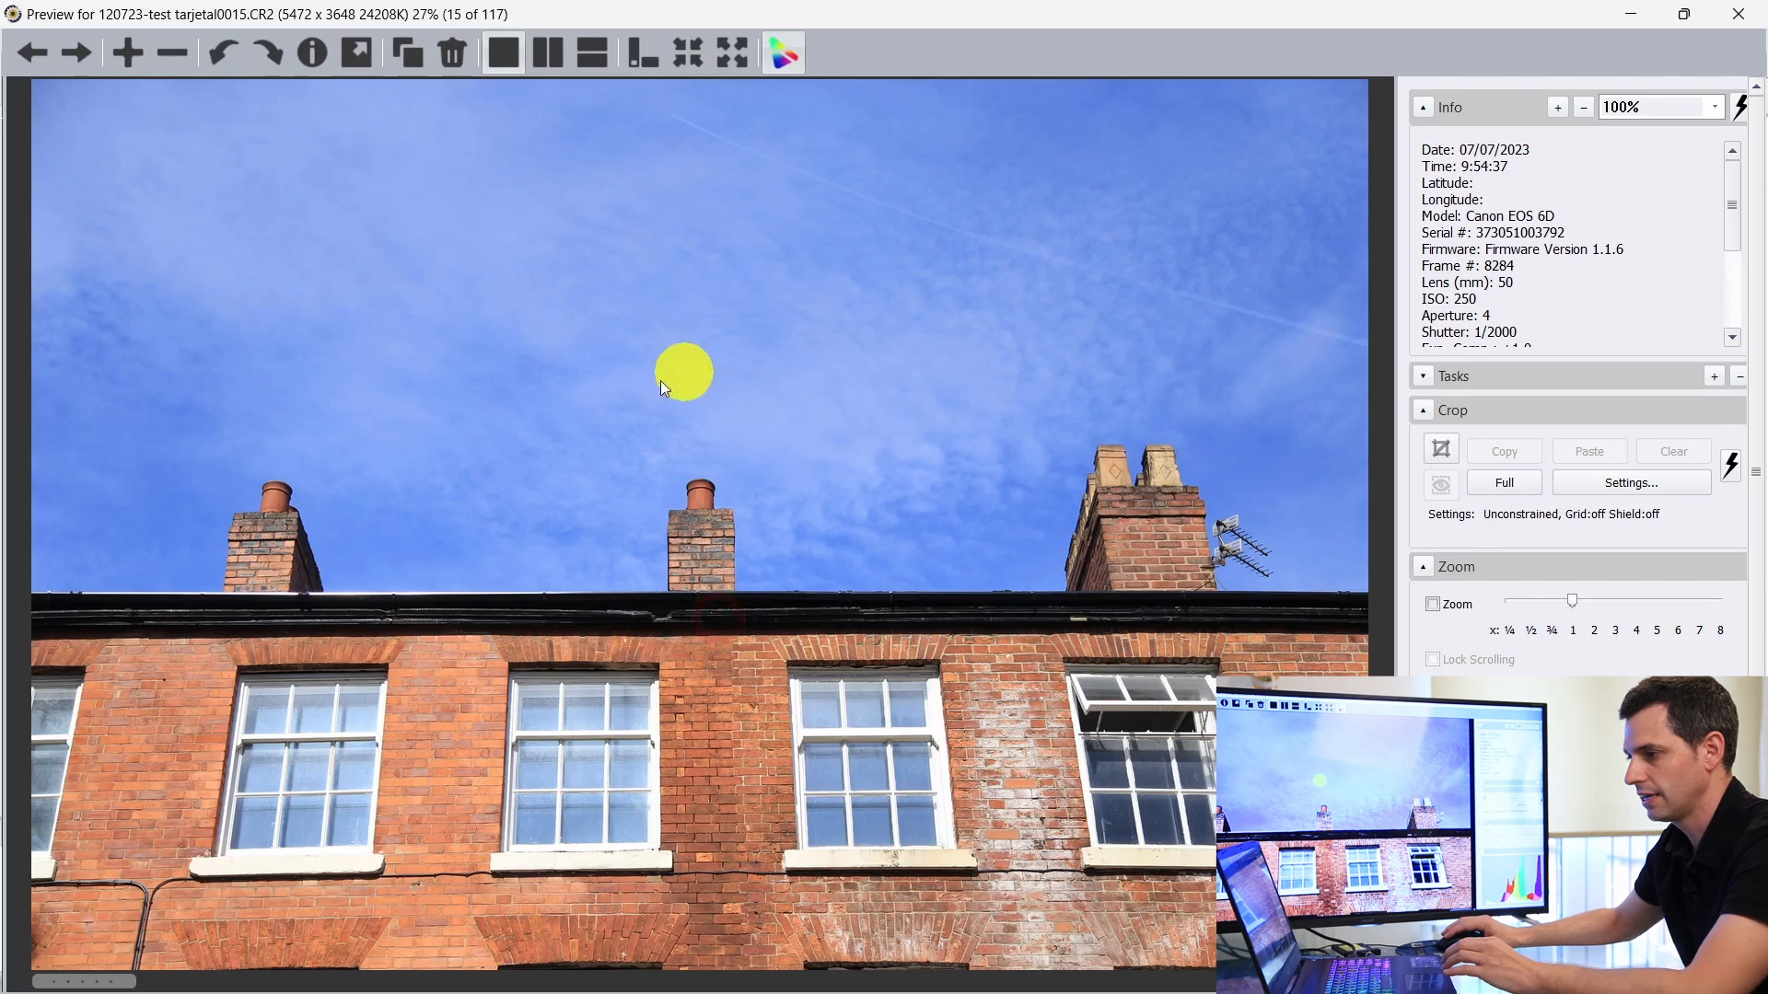
Step: Advance to photo 120723-test tarjetal0016.CR2, show a horizontal filmstrip below the preview and continue to 120723-test tarjetal0018.CR2
key(Right)
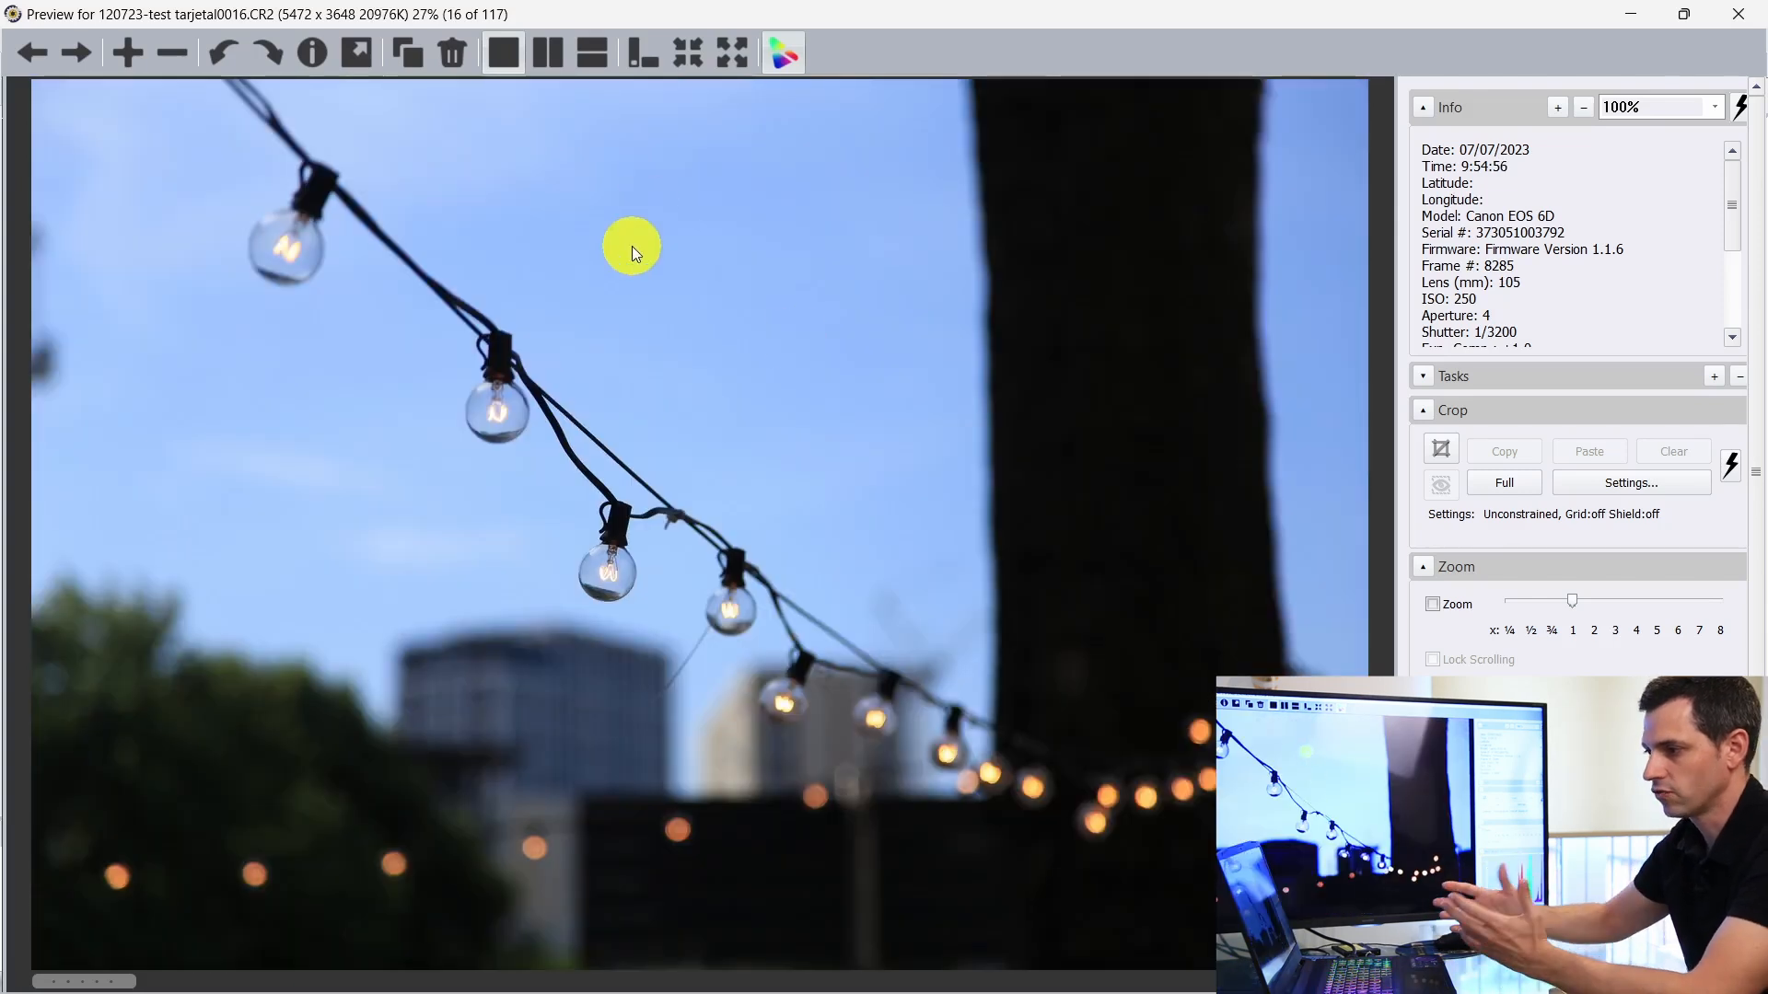
click(644, 61)
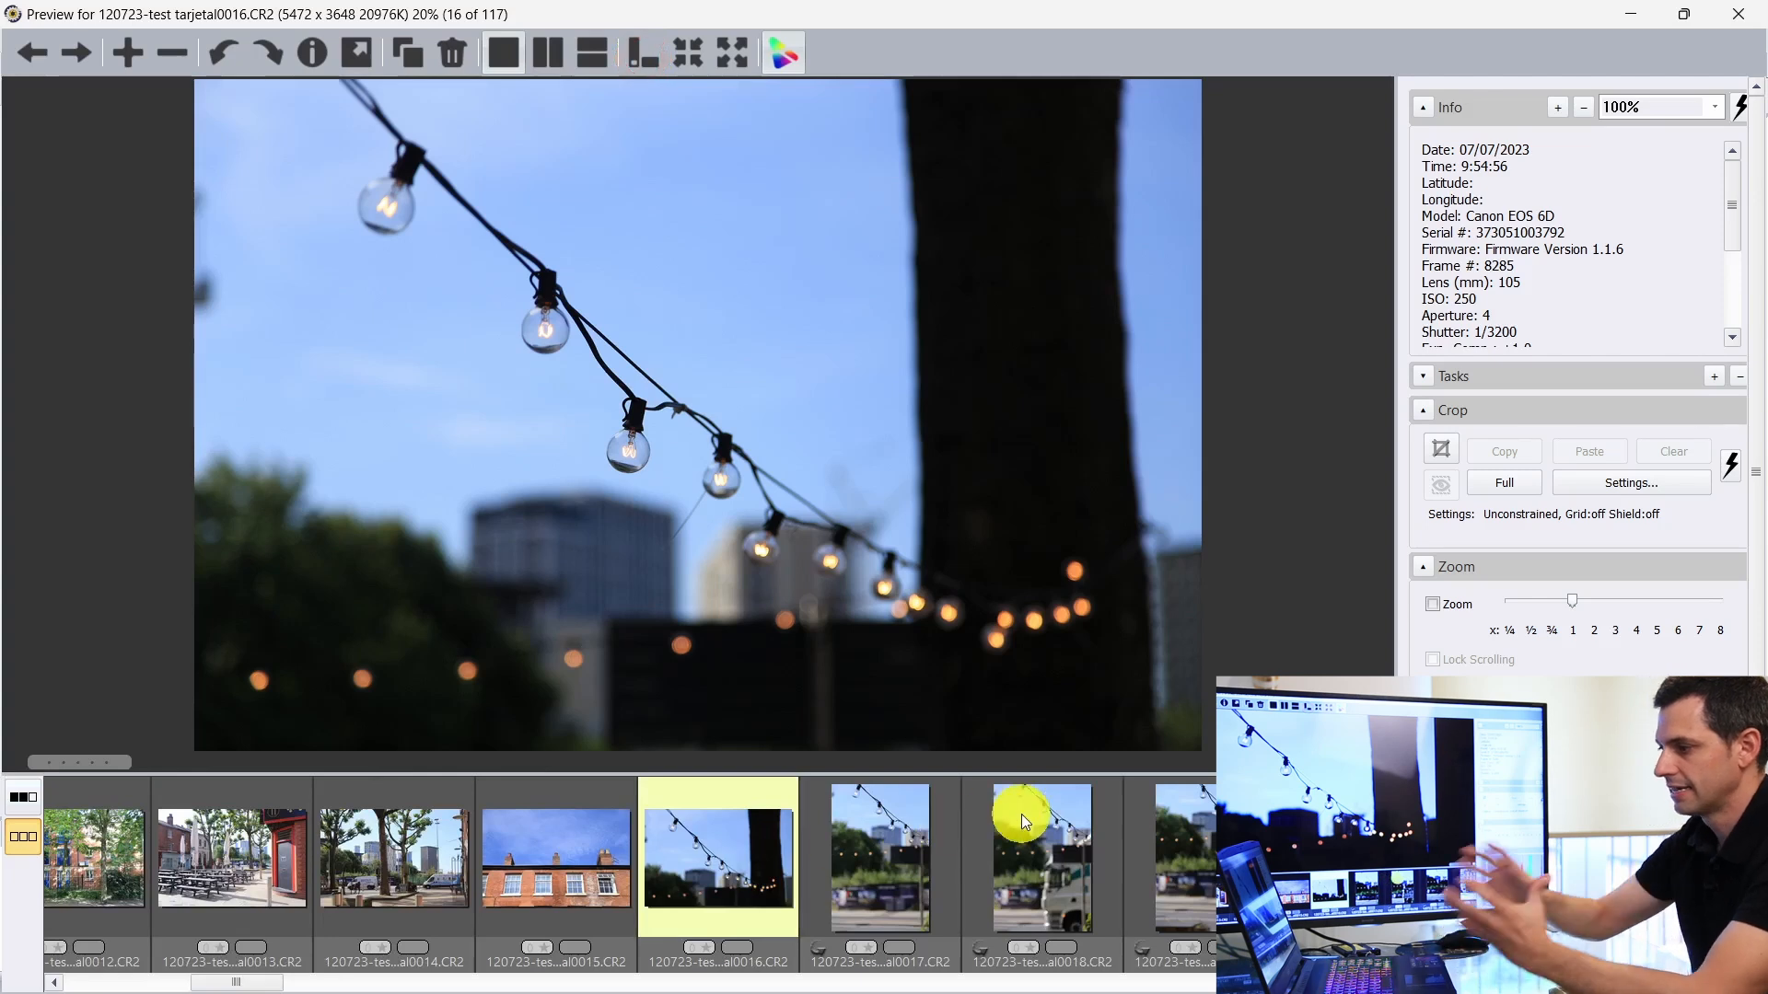
key(Right)
key(Right)
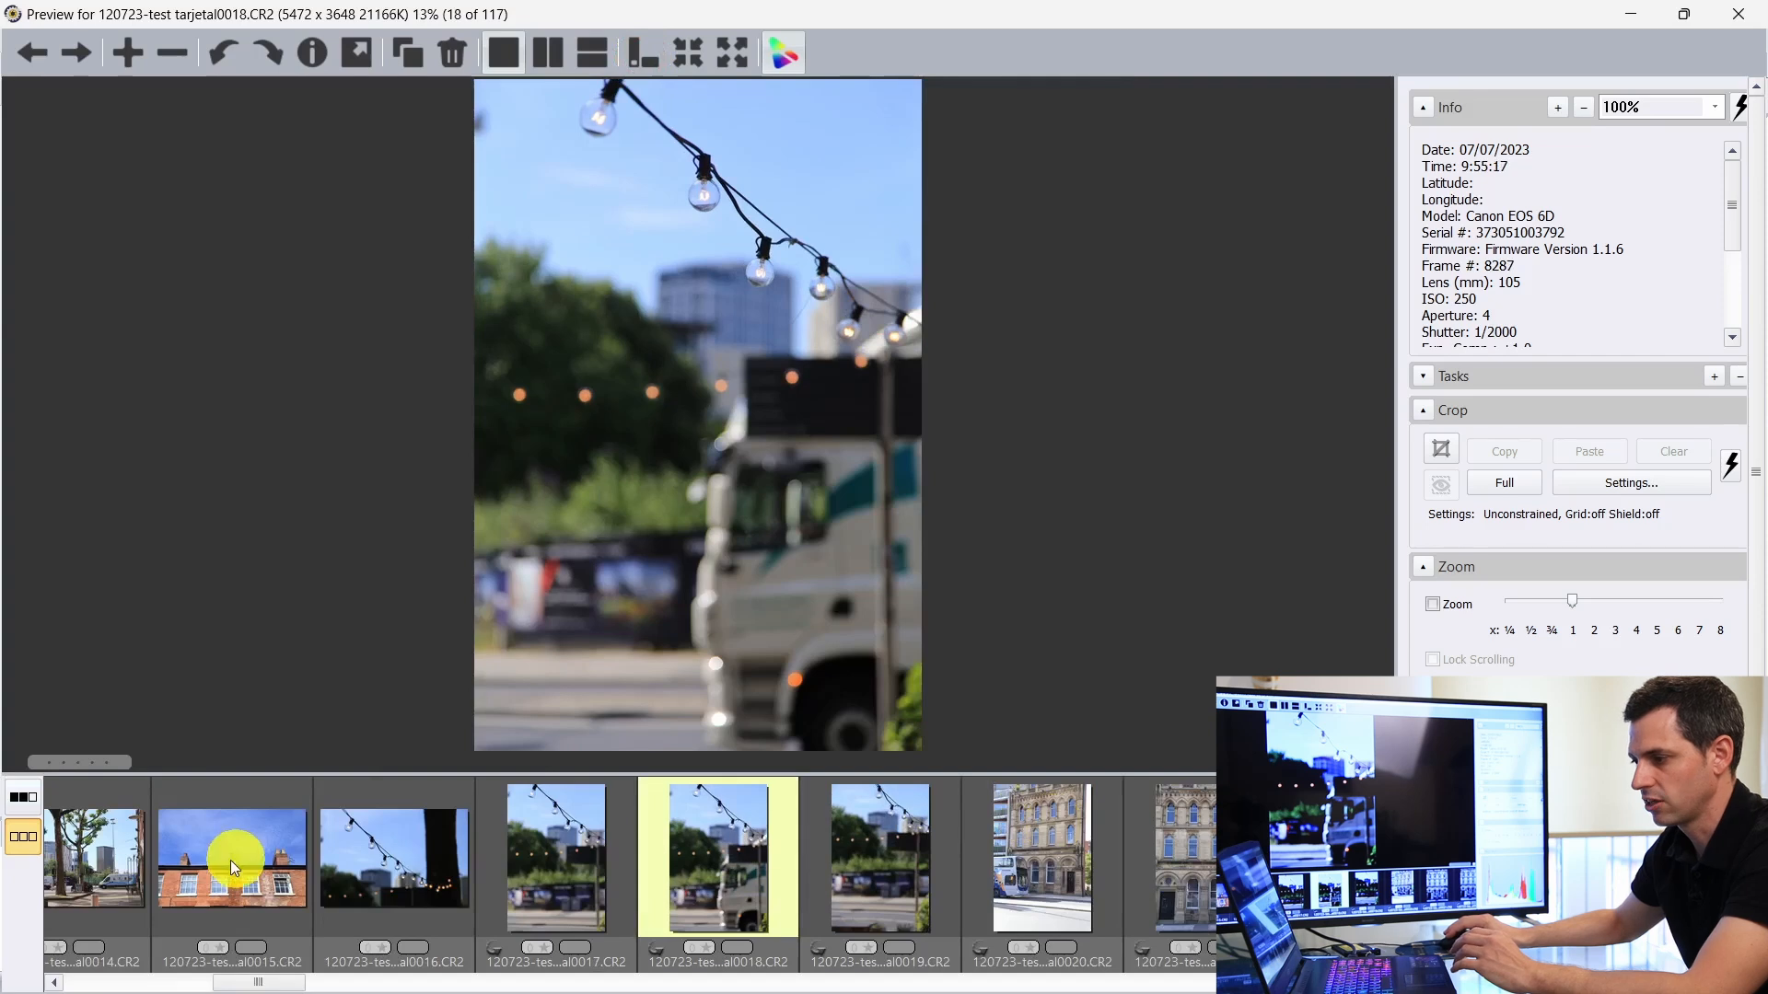
Step: Try the preview filmstrip in its vertical layout, return it to the horizontal layout below the photo and collapse it completely
click(654, 70)
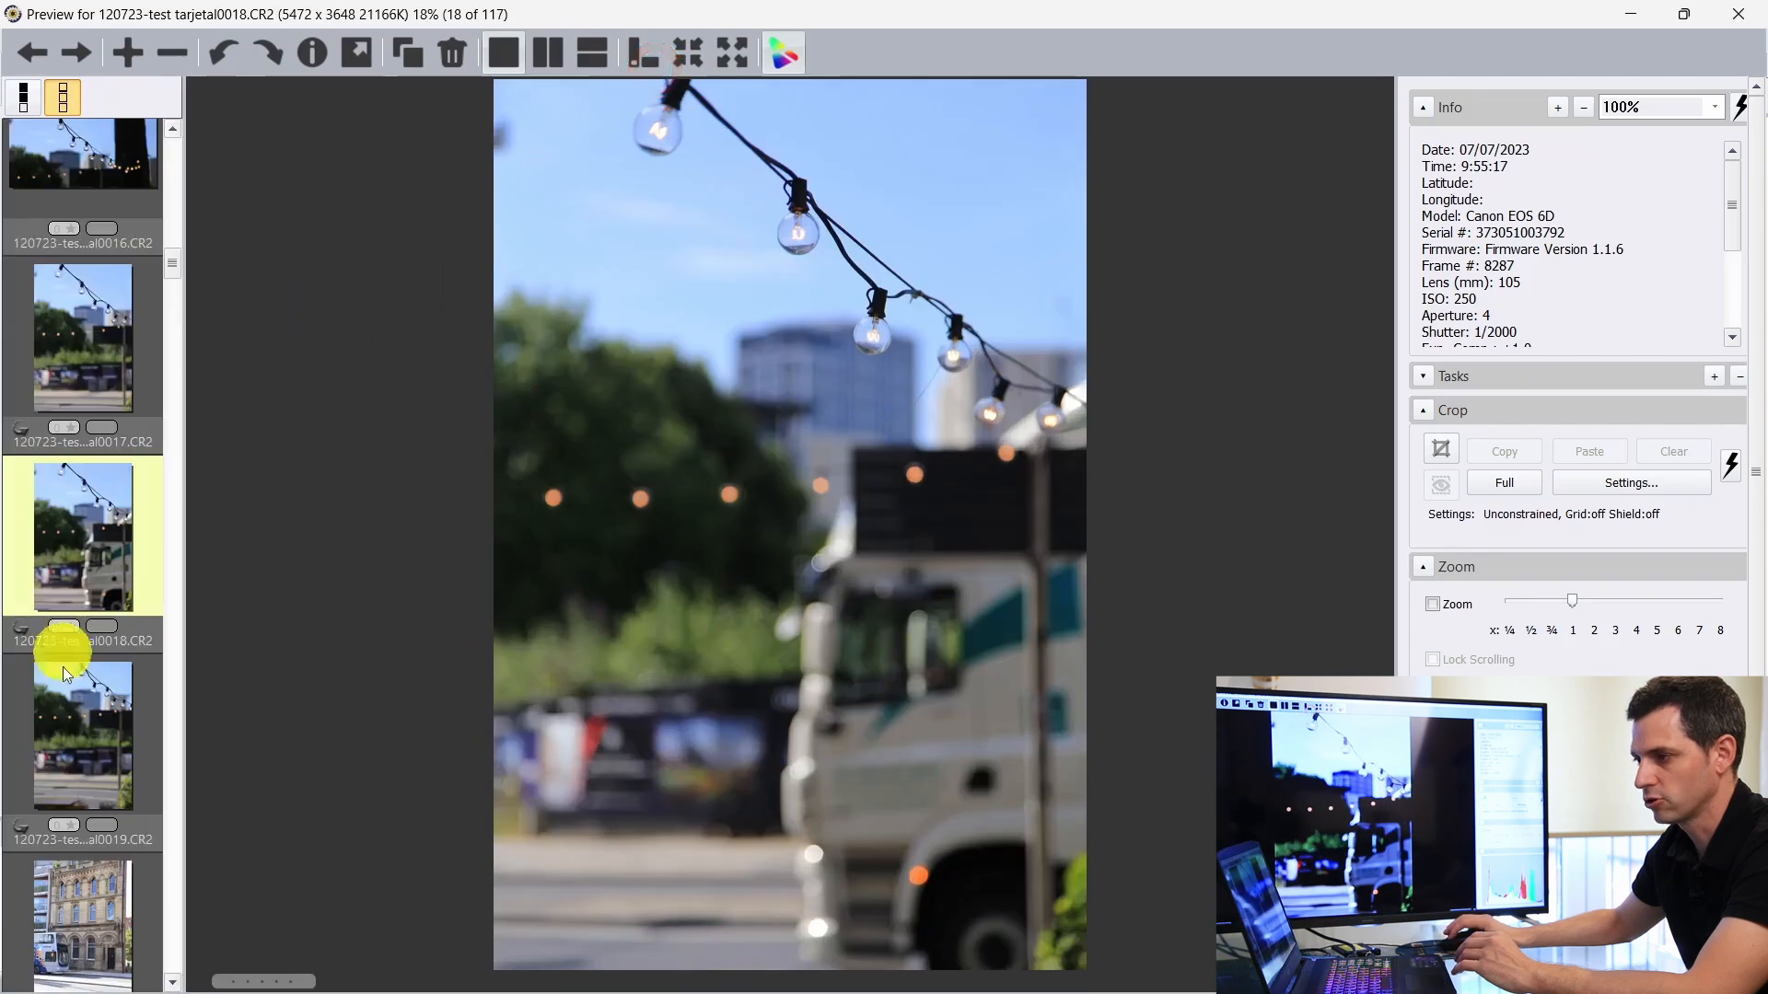
click(661, 54)
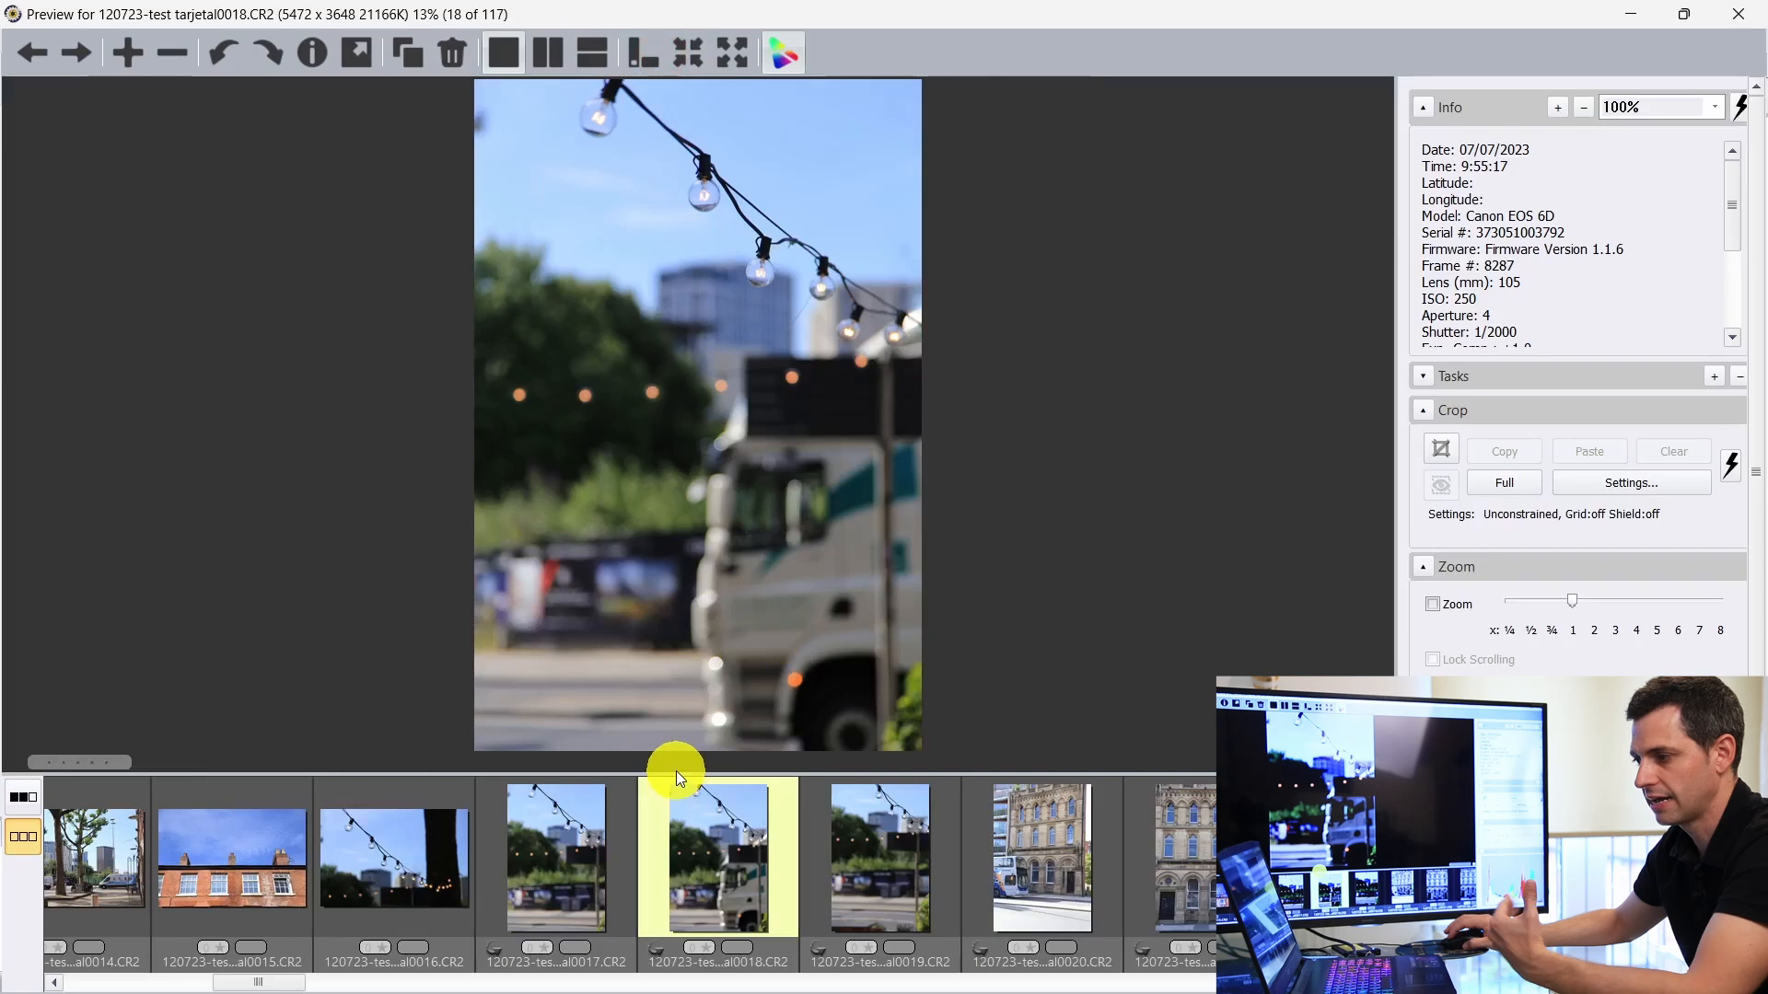
click(676, 773)
mouse_move(676, 773)
mouse_down()
mouse_move(660, 872)
mouse_move(702, 770)
mouse_up()
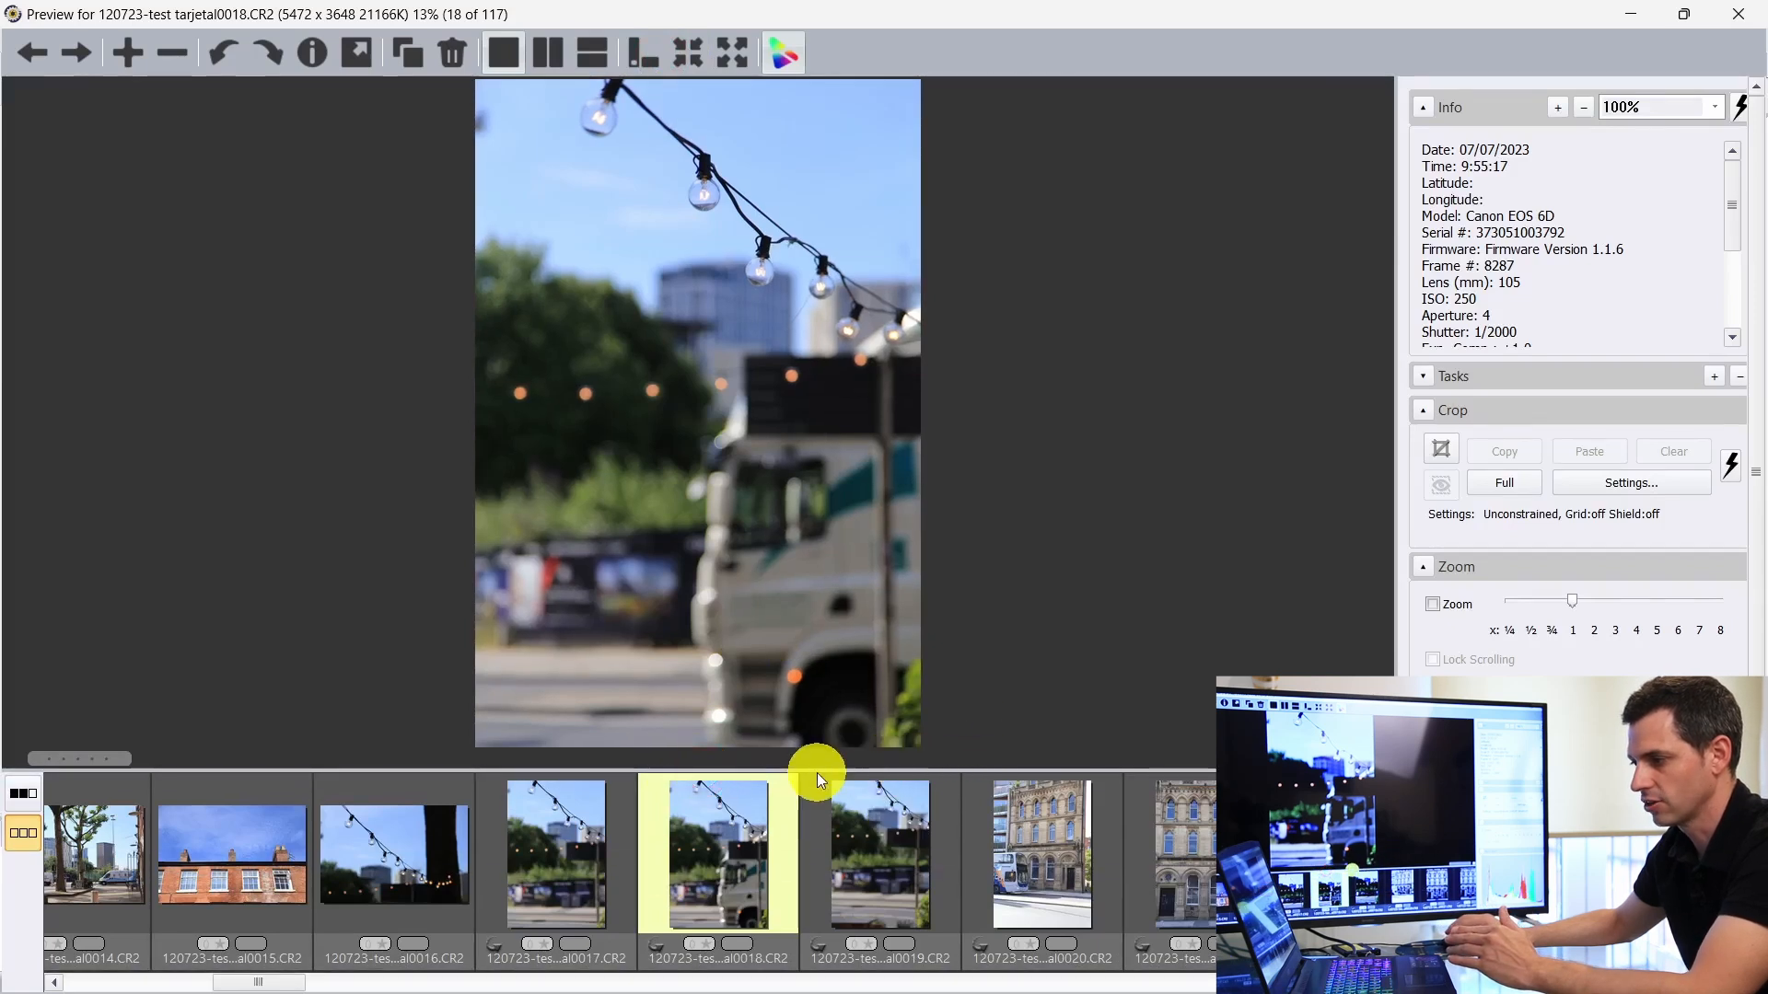
drag(816, 772, 817, 981)
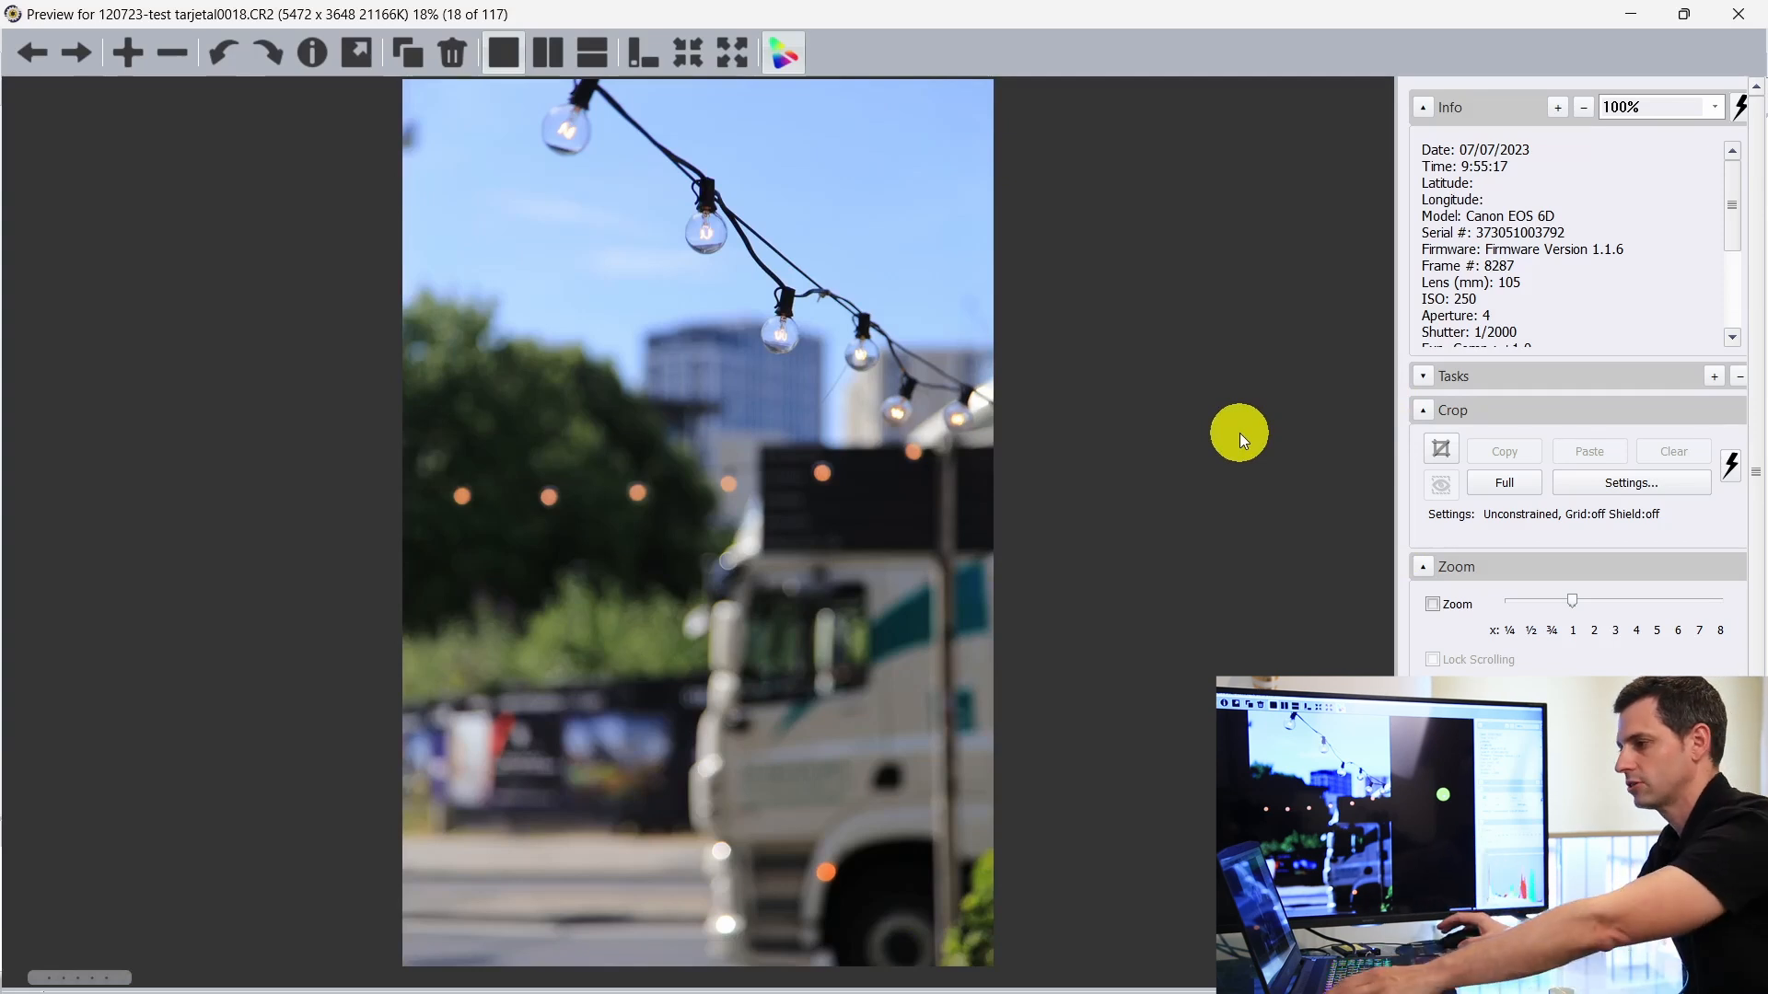
Step: Return to the contact sheet, open photo 120723-test tarjetal0015.CR2 in the preview and browse forward to 120723-test tarjetal0067.CR2
key(Escape)
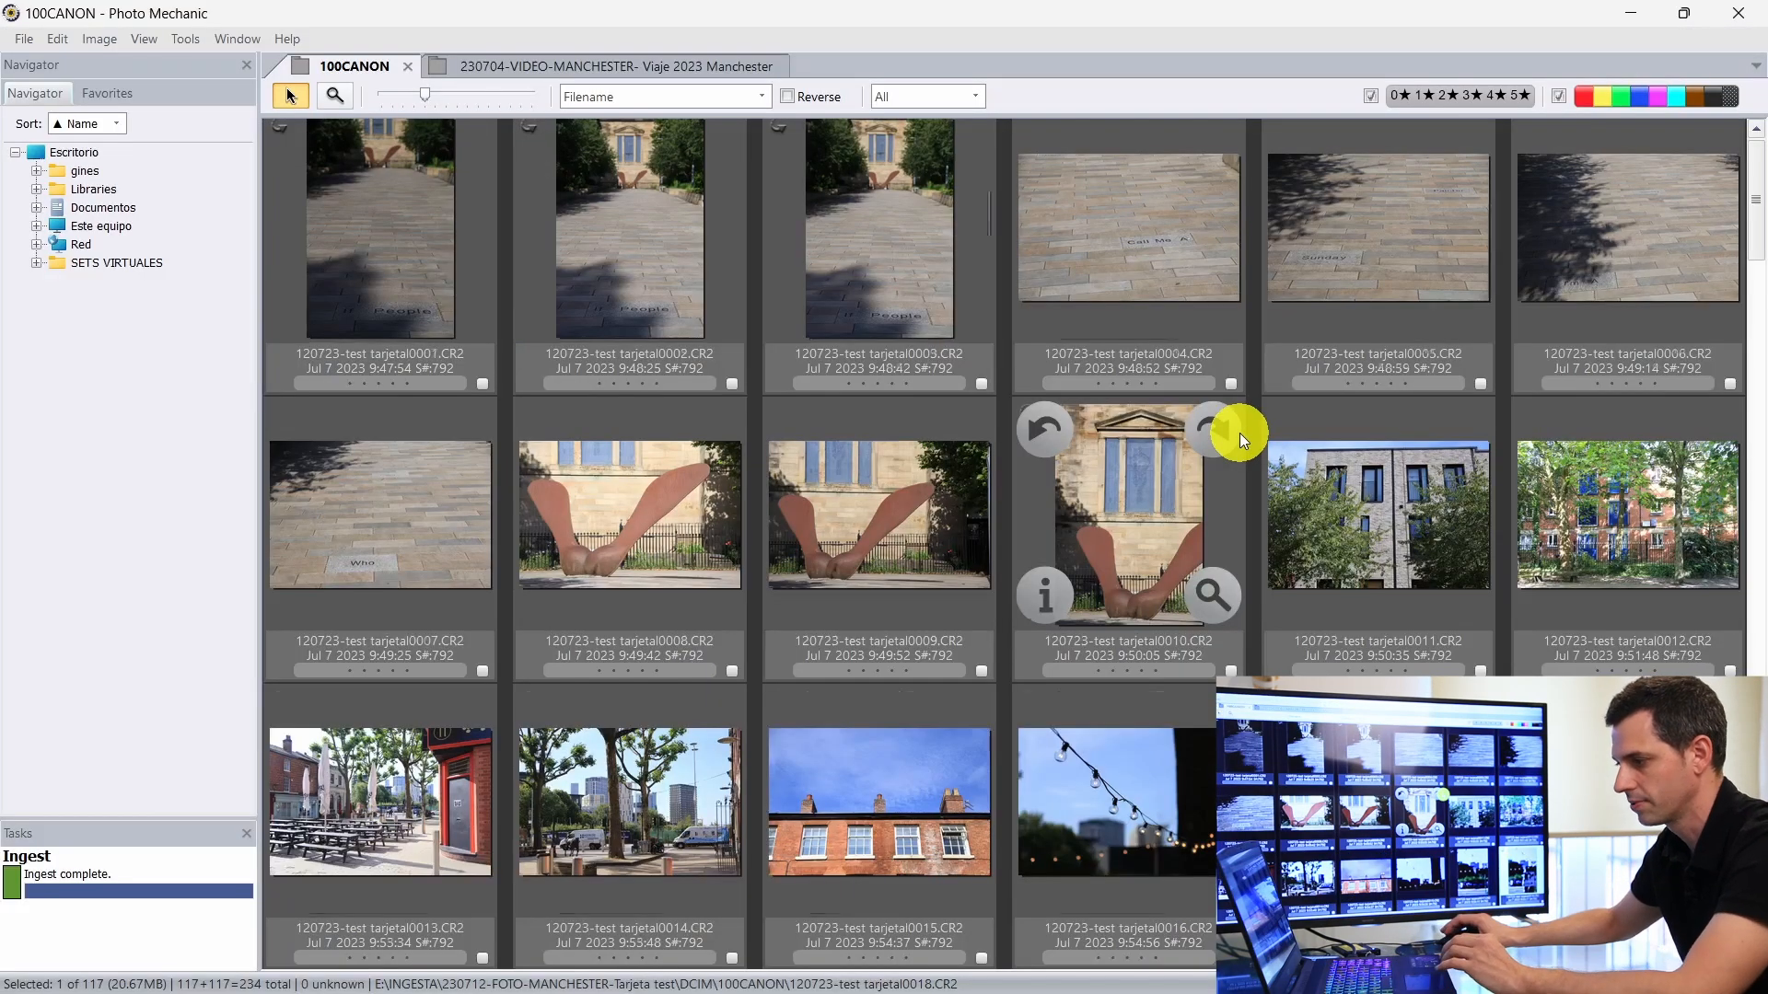
scroll(1239, 433, down, 3)
click(917, 279)
double_click(918, 280)
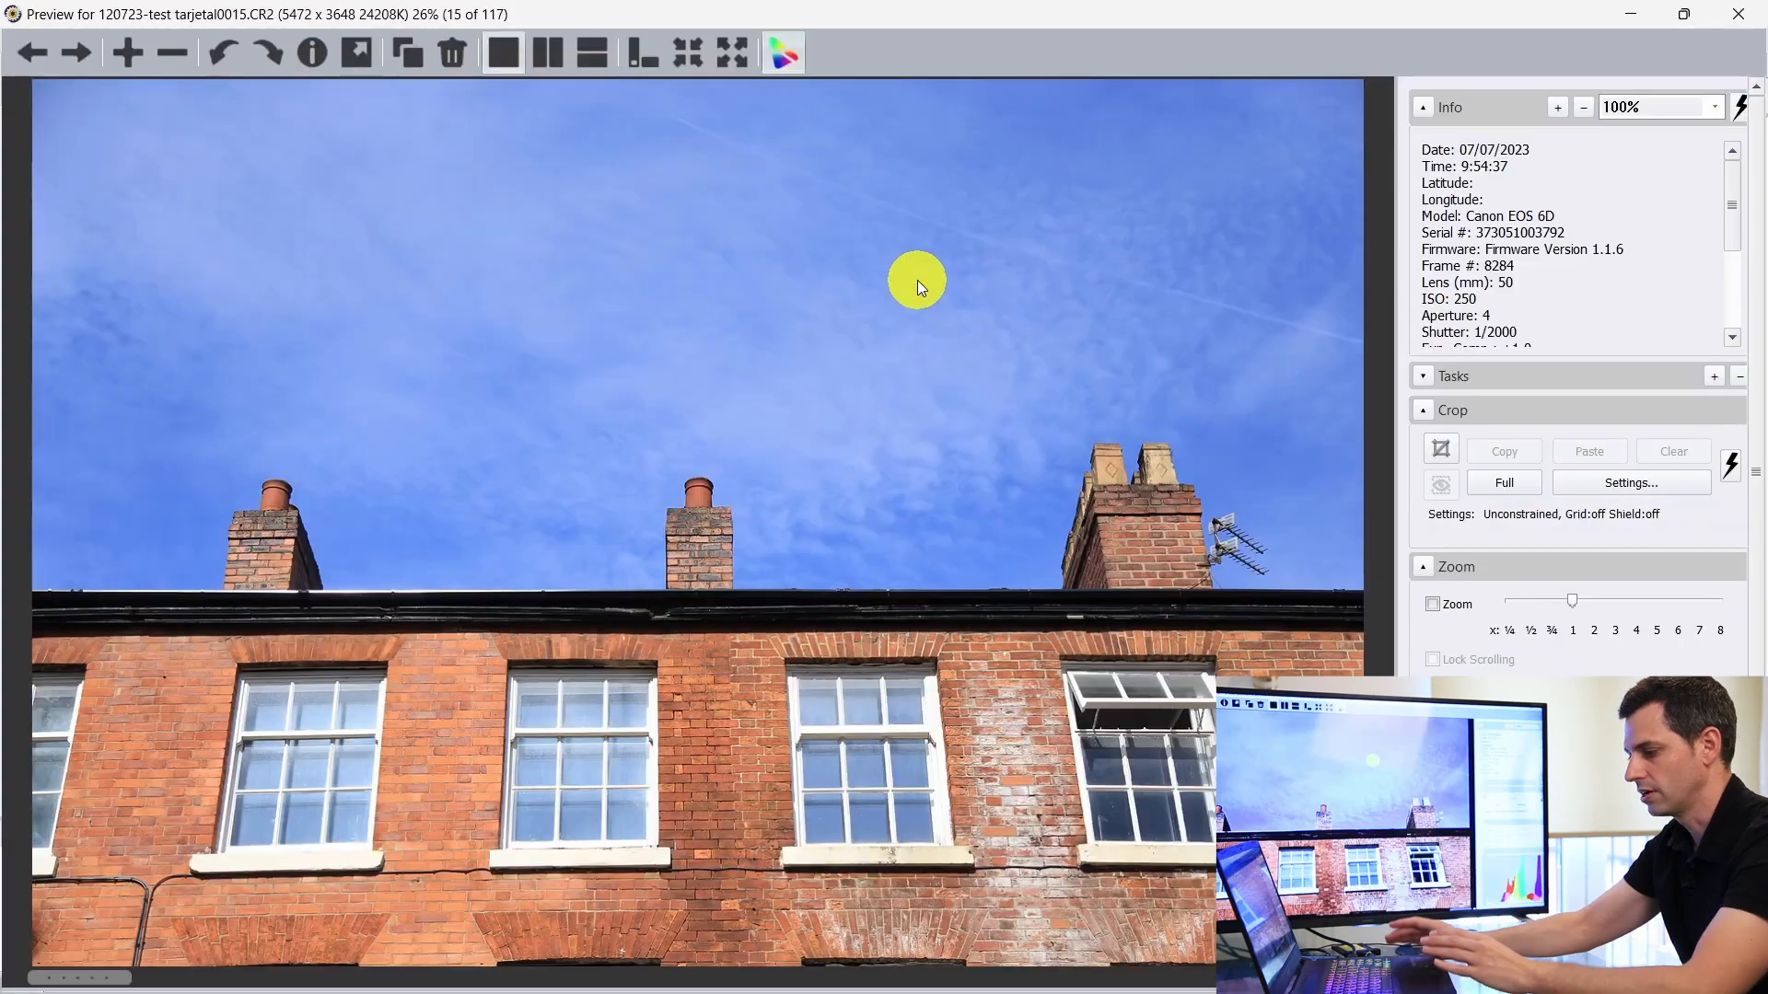
key(Right)
key(Right)
key(Right)
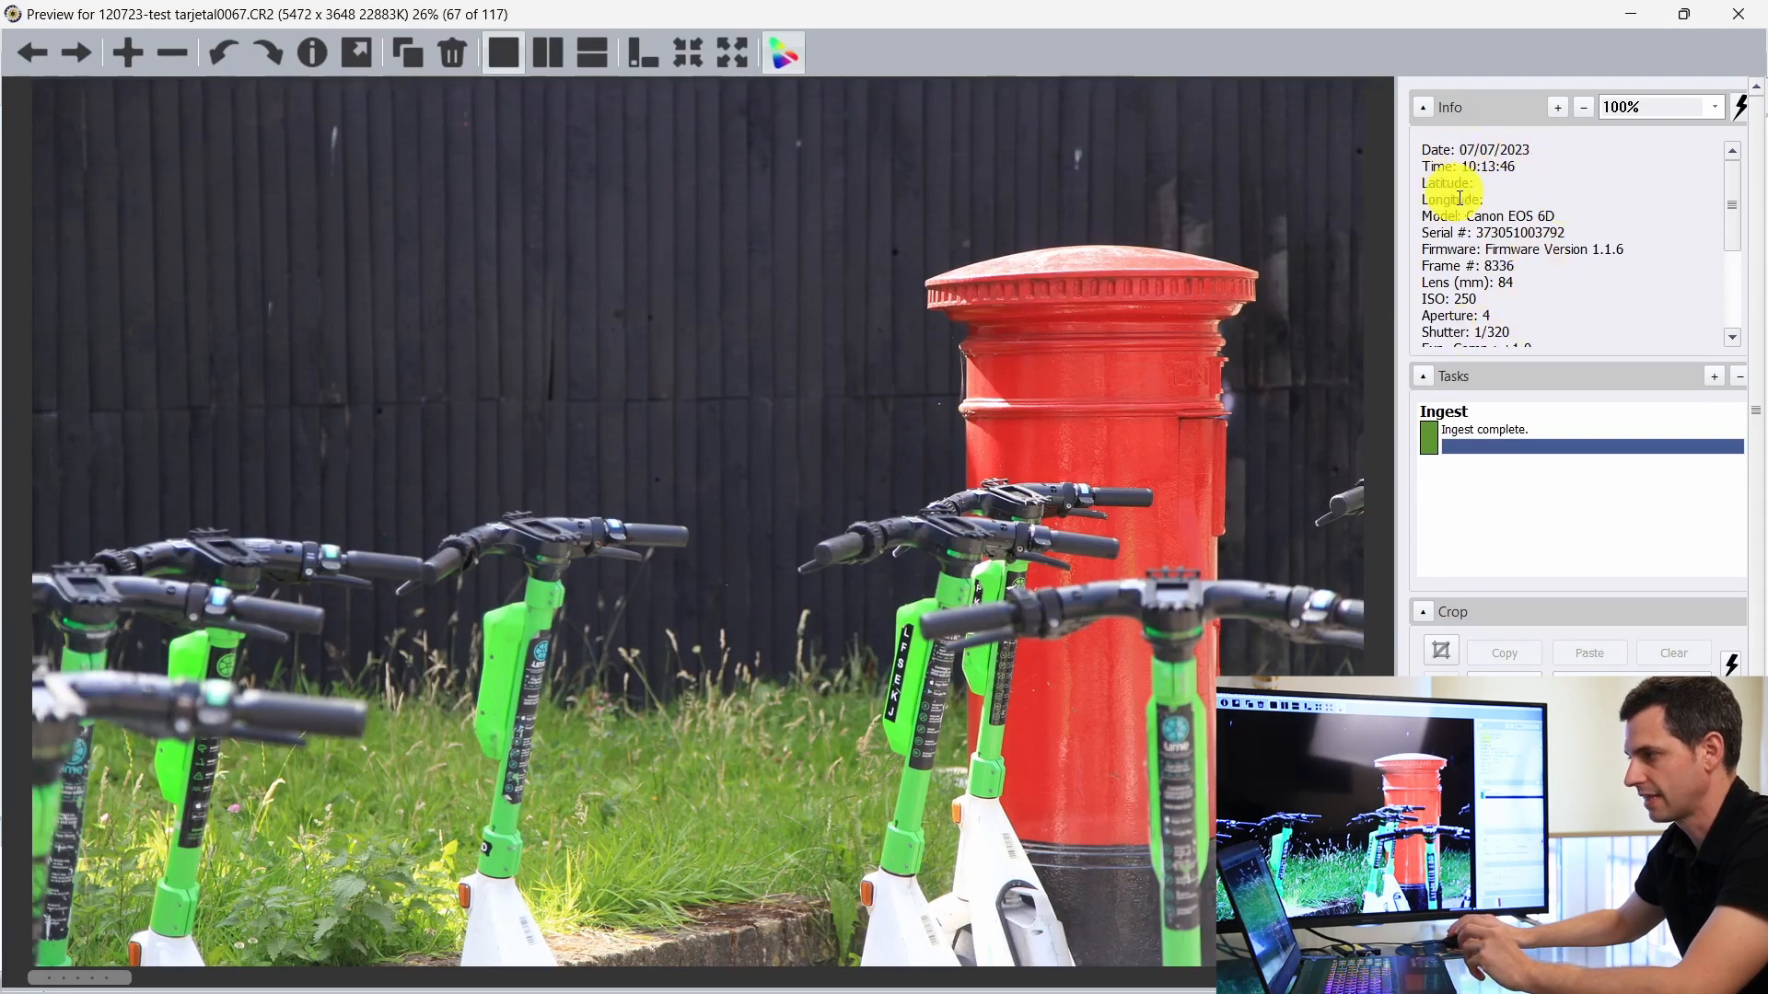
Step: Review the complete shooting data of photo 120723-test tarjetal0067.CR2 and collapse the Tasks section
scroll(1489, 221, down, 3)
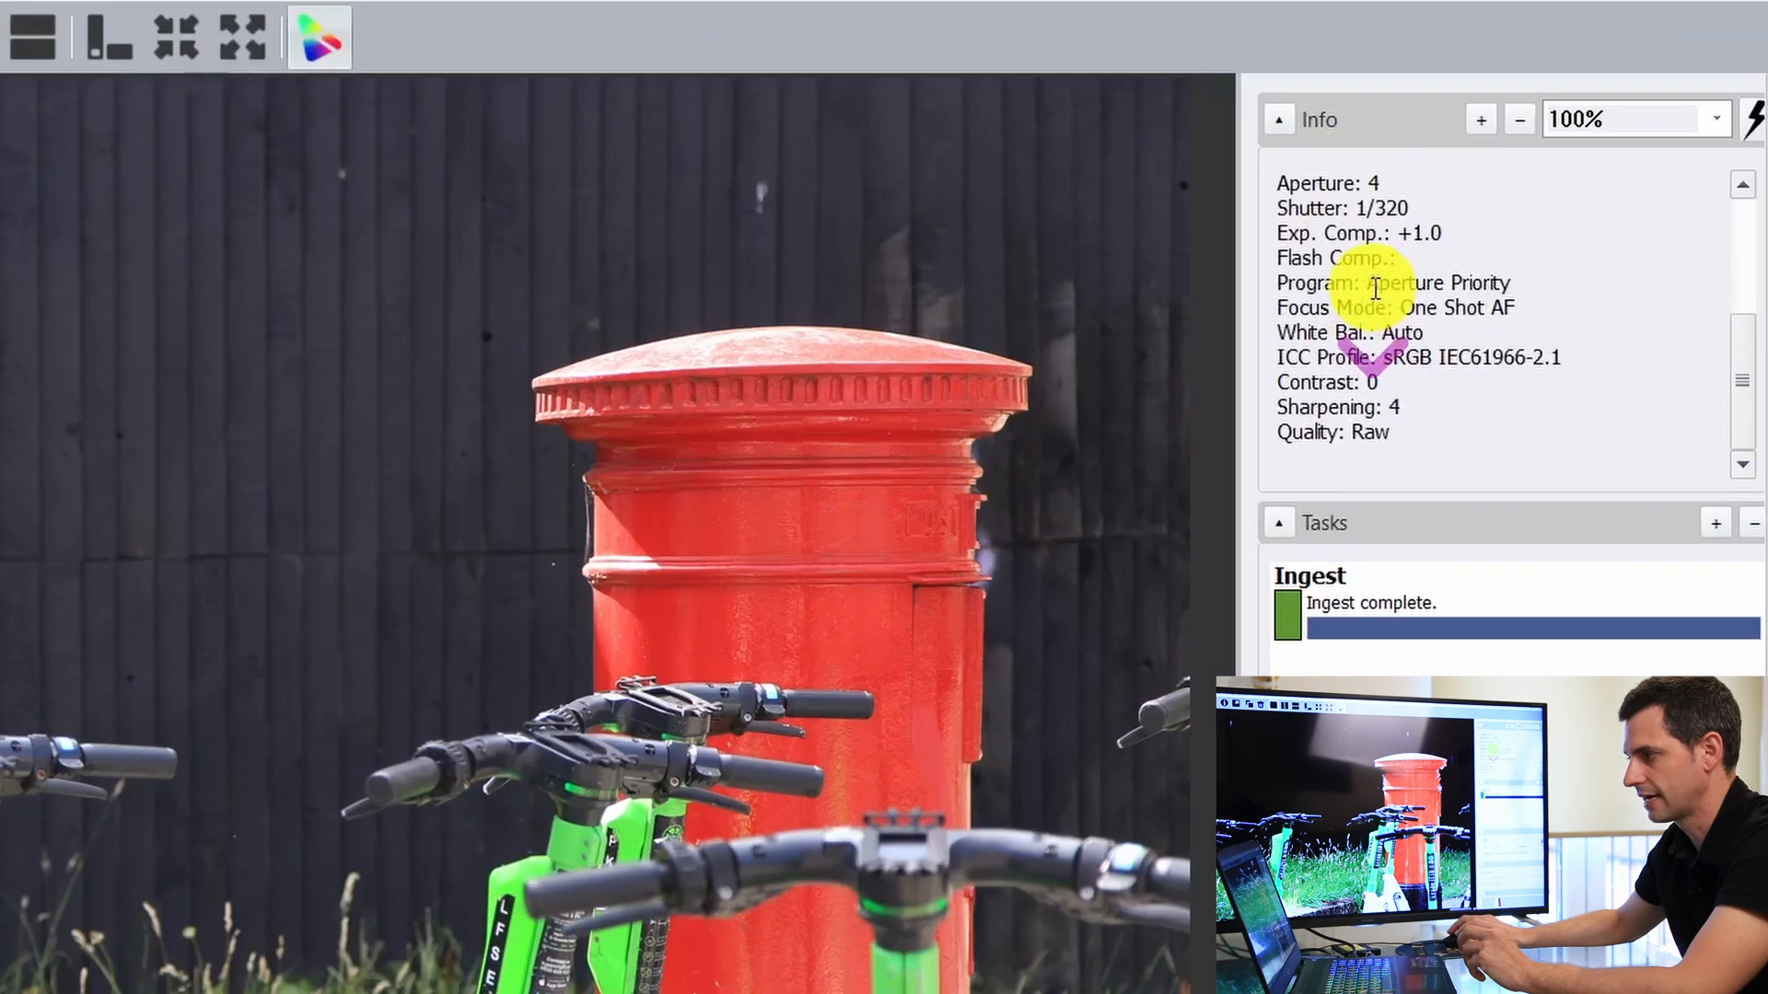
scroll(1525, 260, up, 2)
scroll(1412, 368, up, 2)
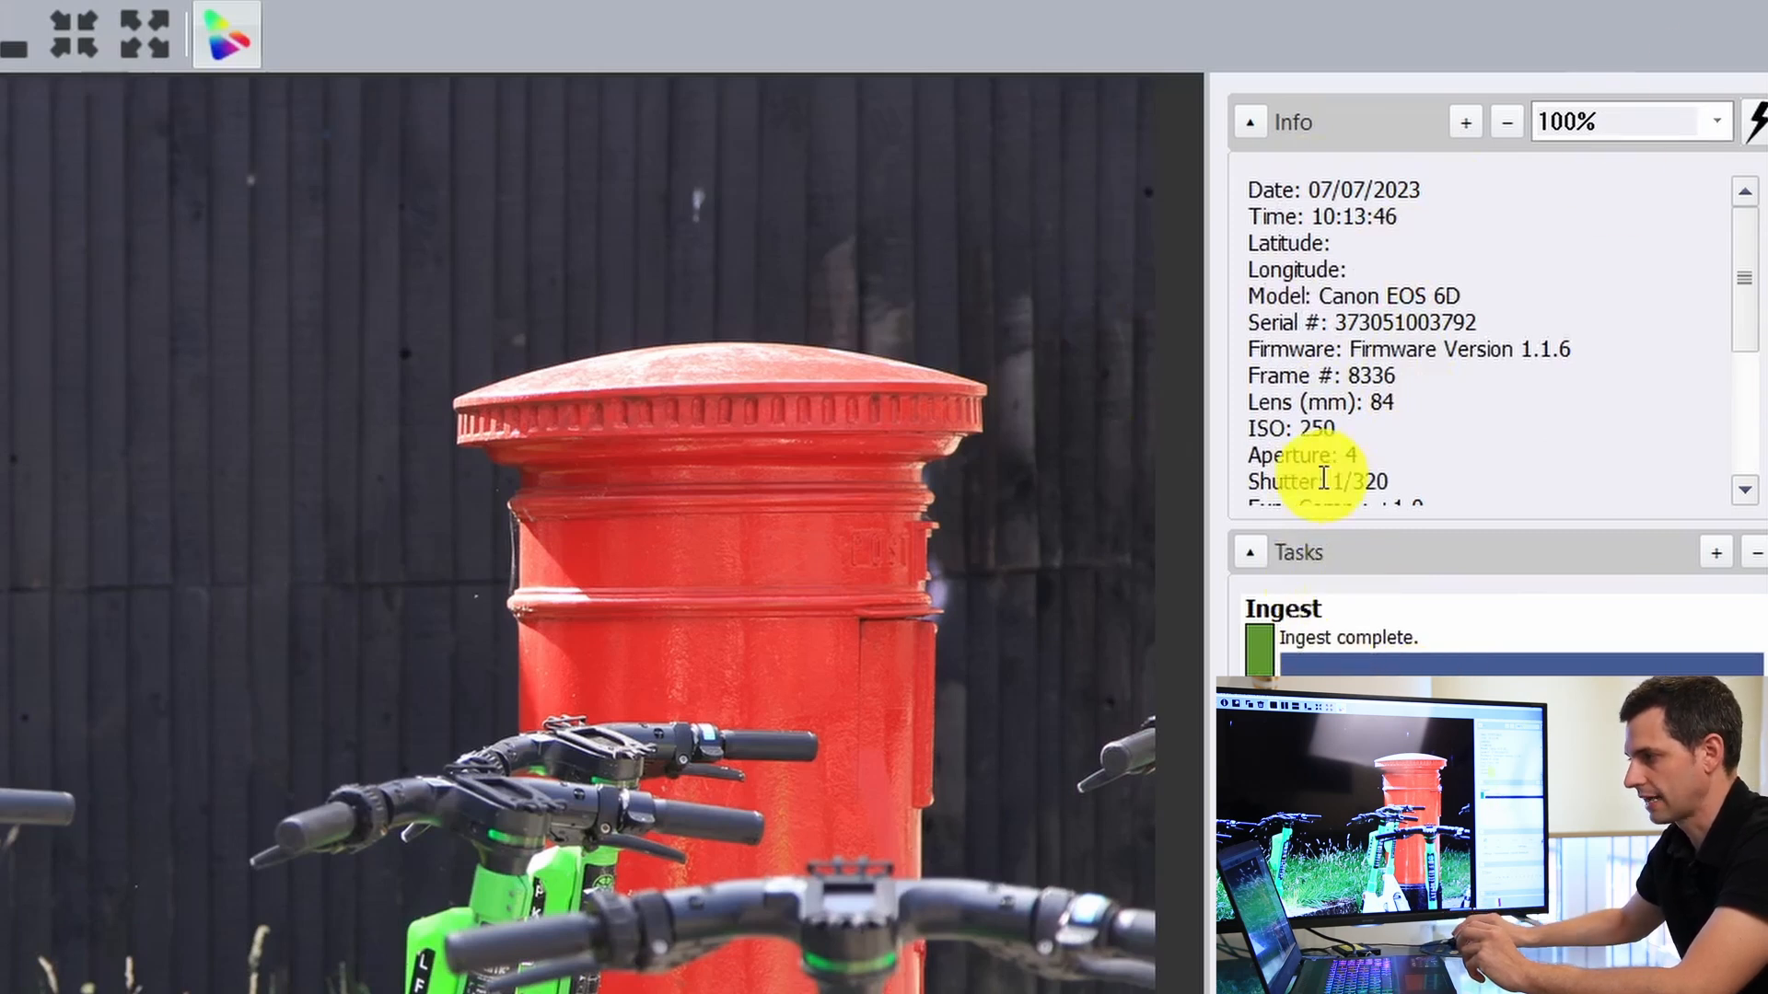
click(1250, 553)
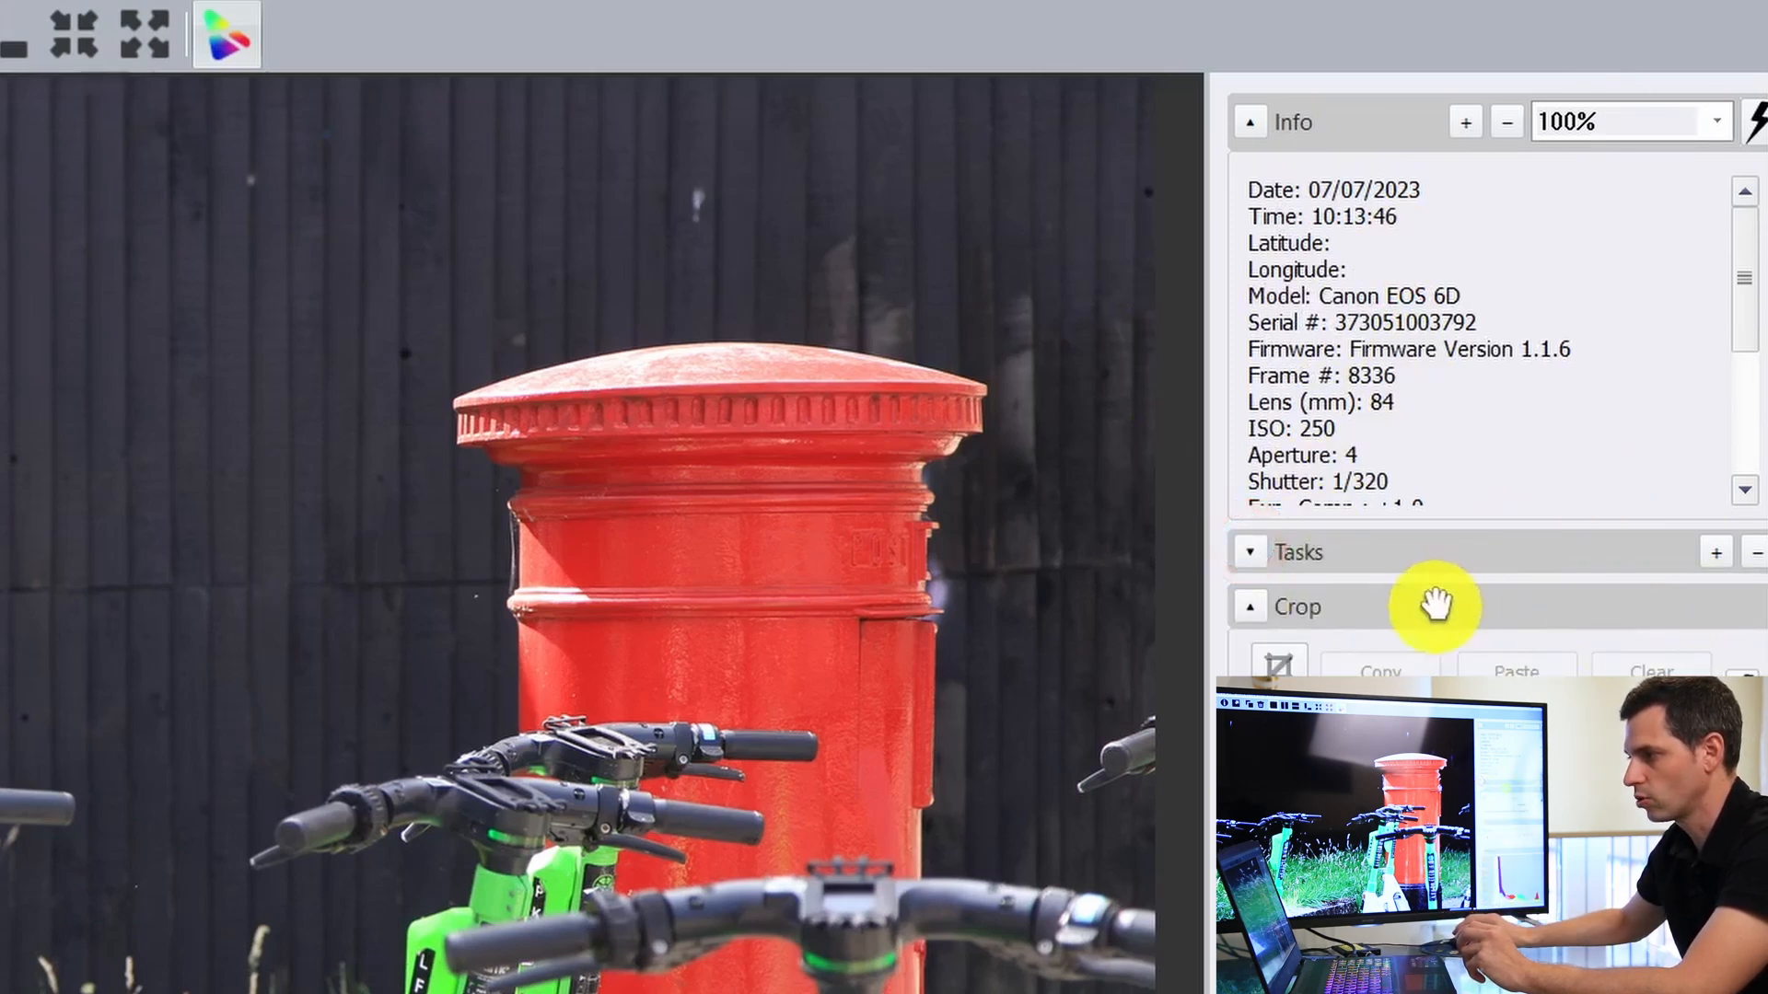
drag(1424, 605, 1415, 559)
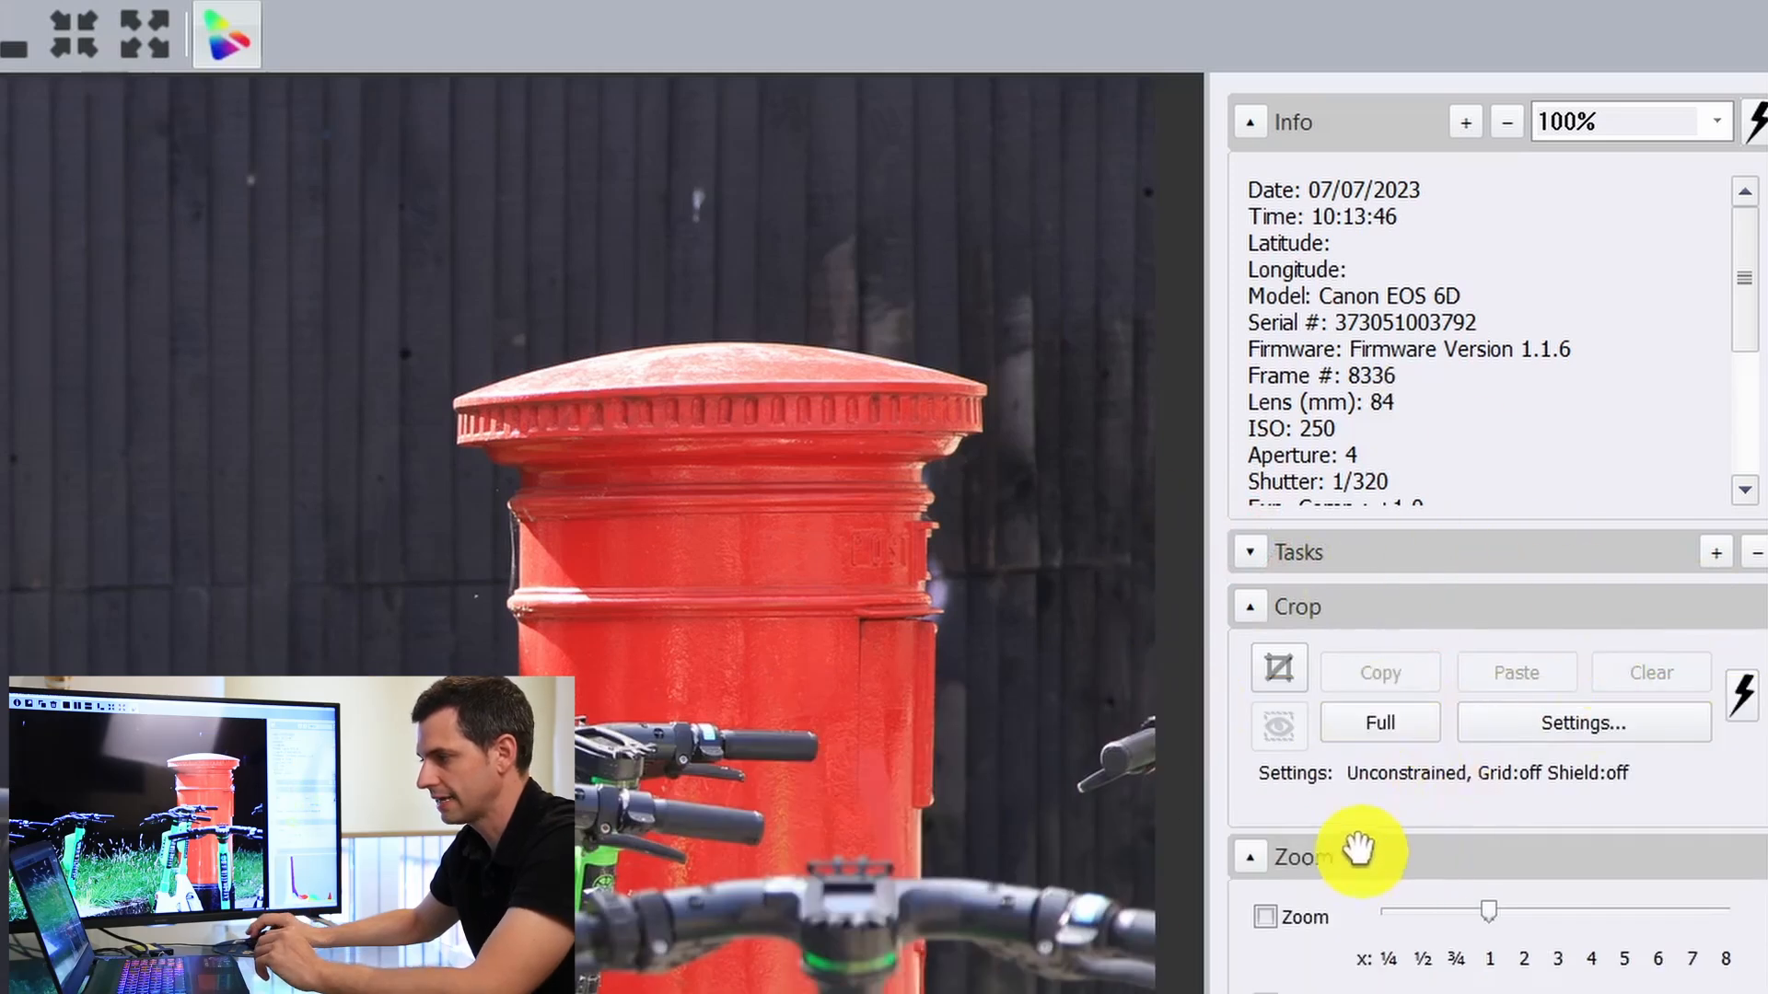
Step: Inspect the red postbox photo zoomed in, first at 1x and with the magnification raised to 5x
click(1276, 922)
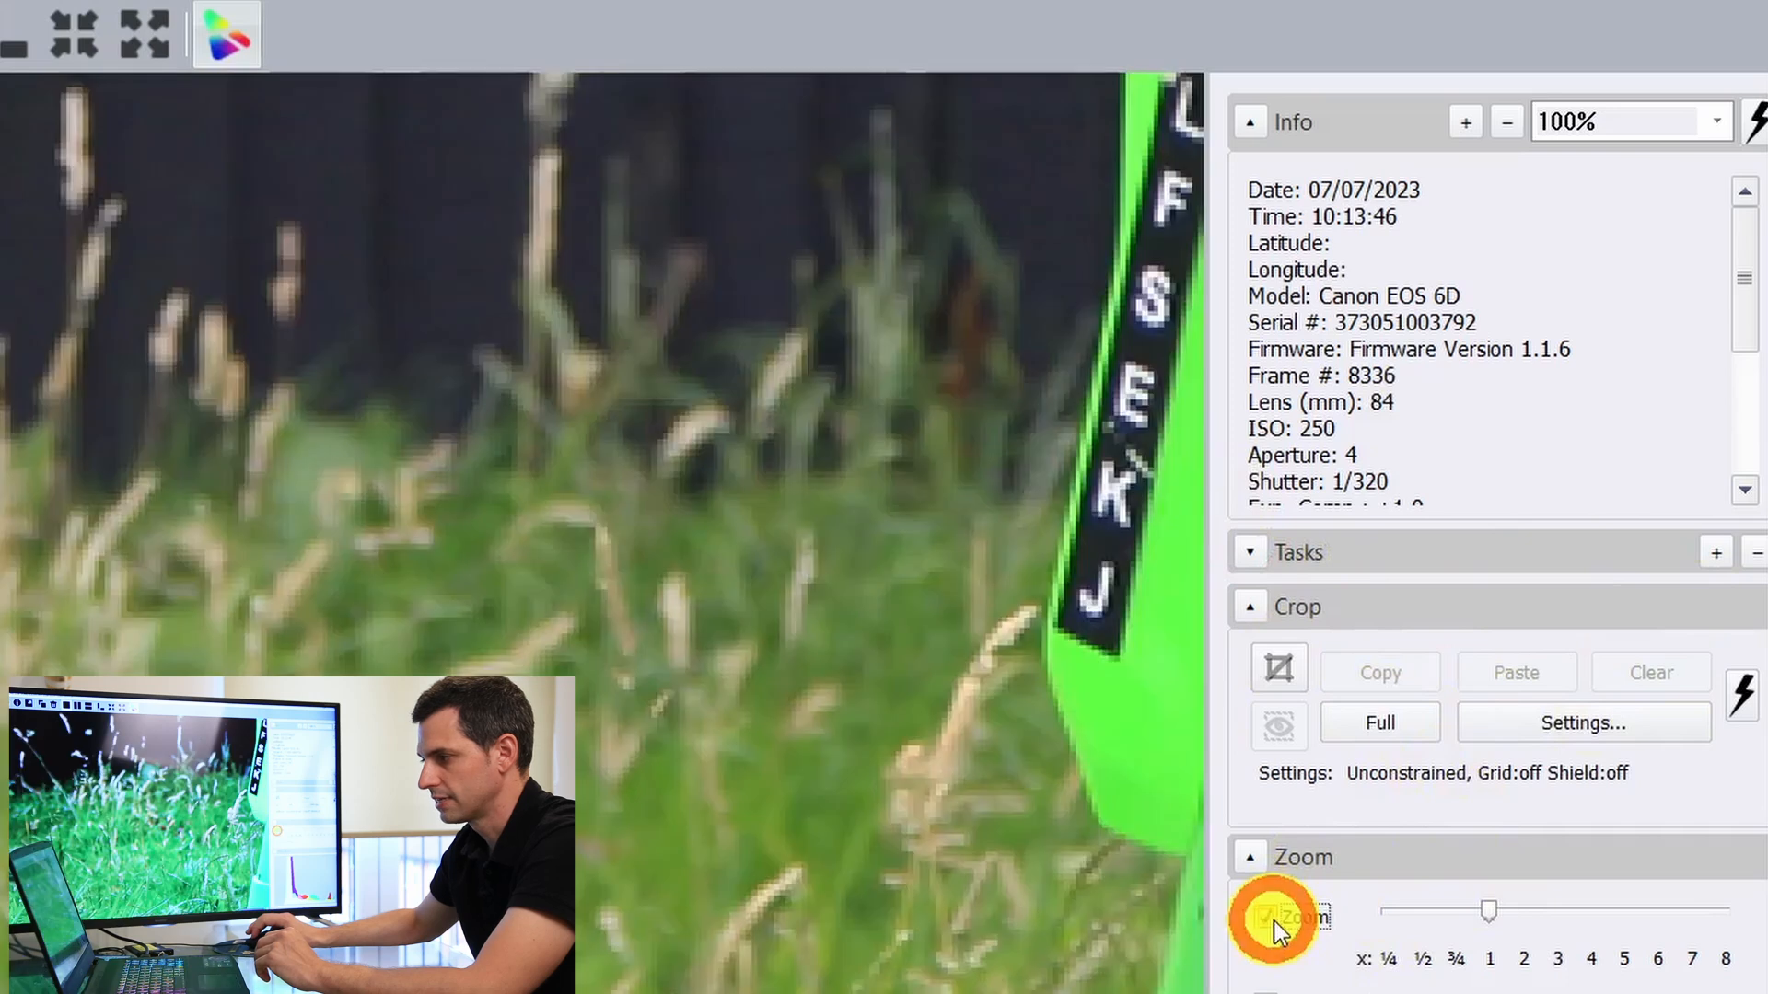
drag(989, 843, 316, 844)
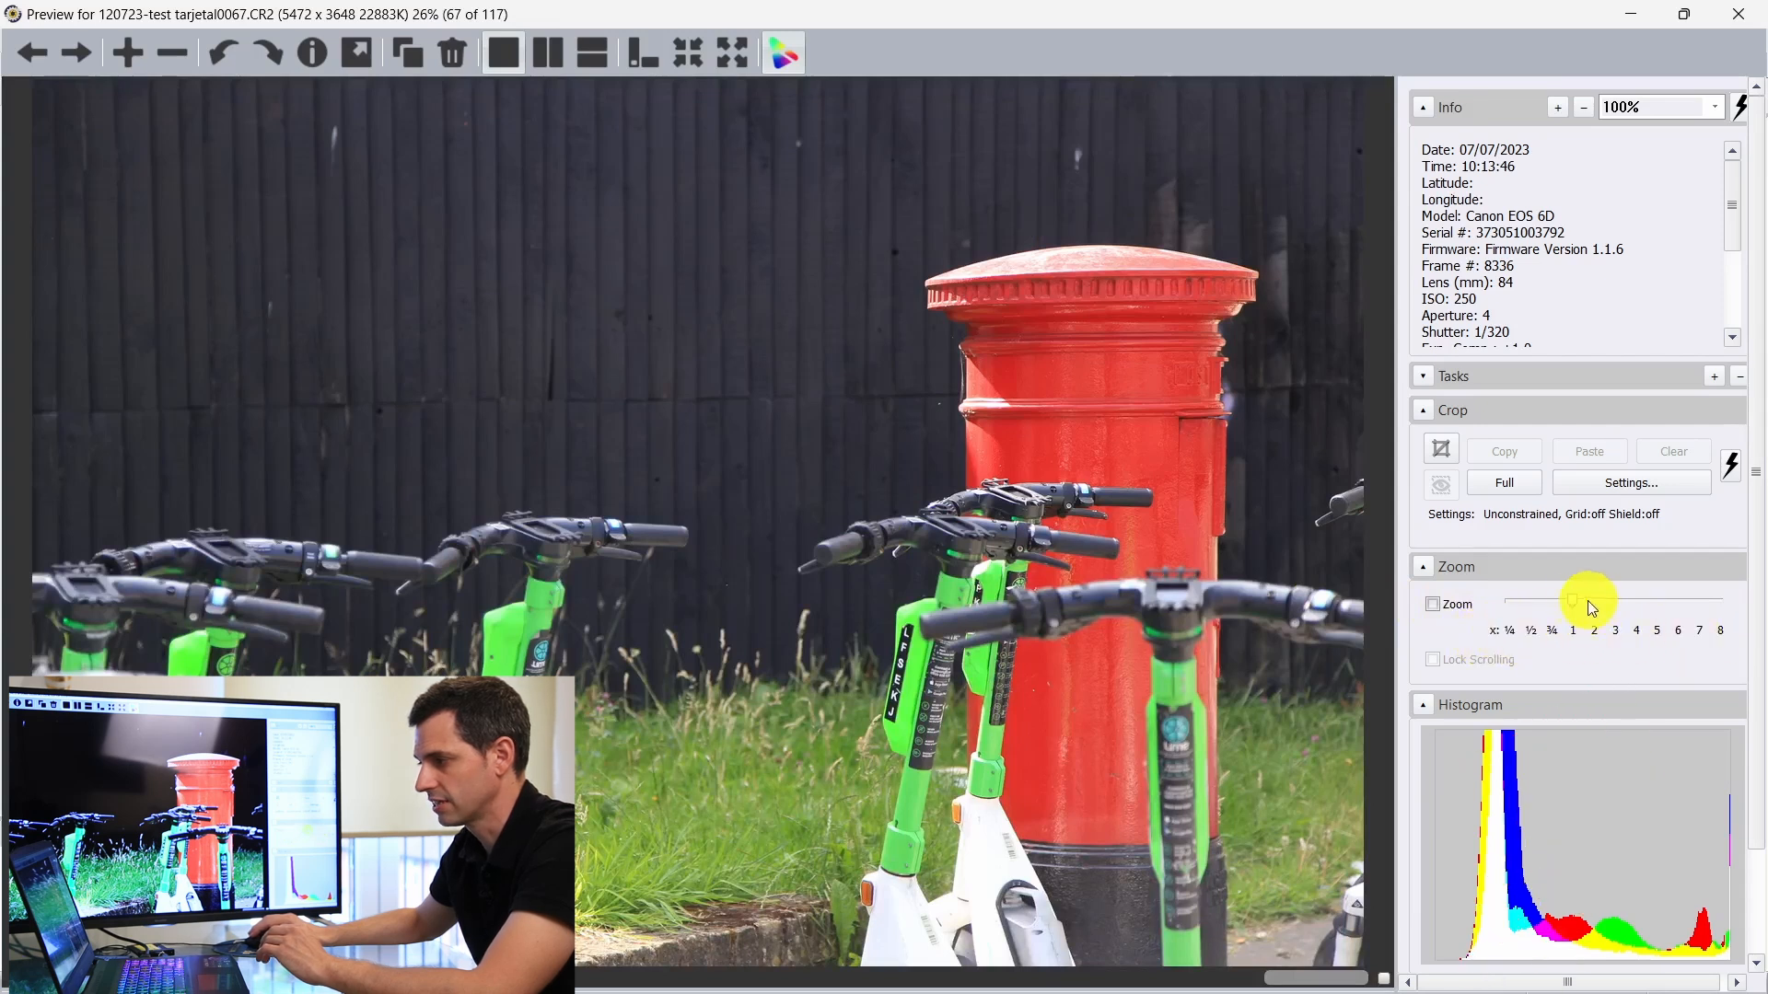
drag(1578, 599, 1657, 620)
key(z)
key(z)
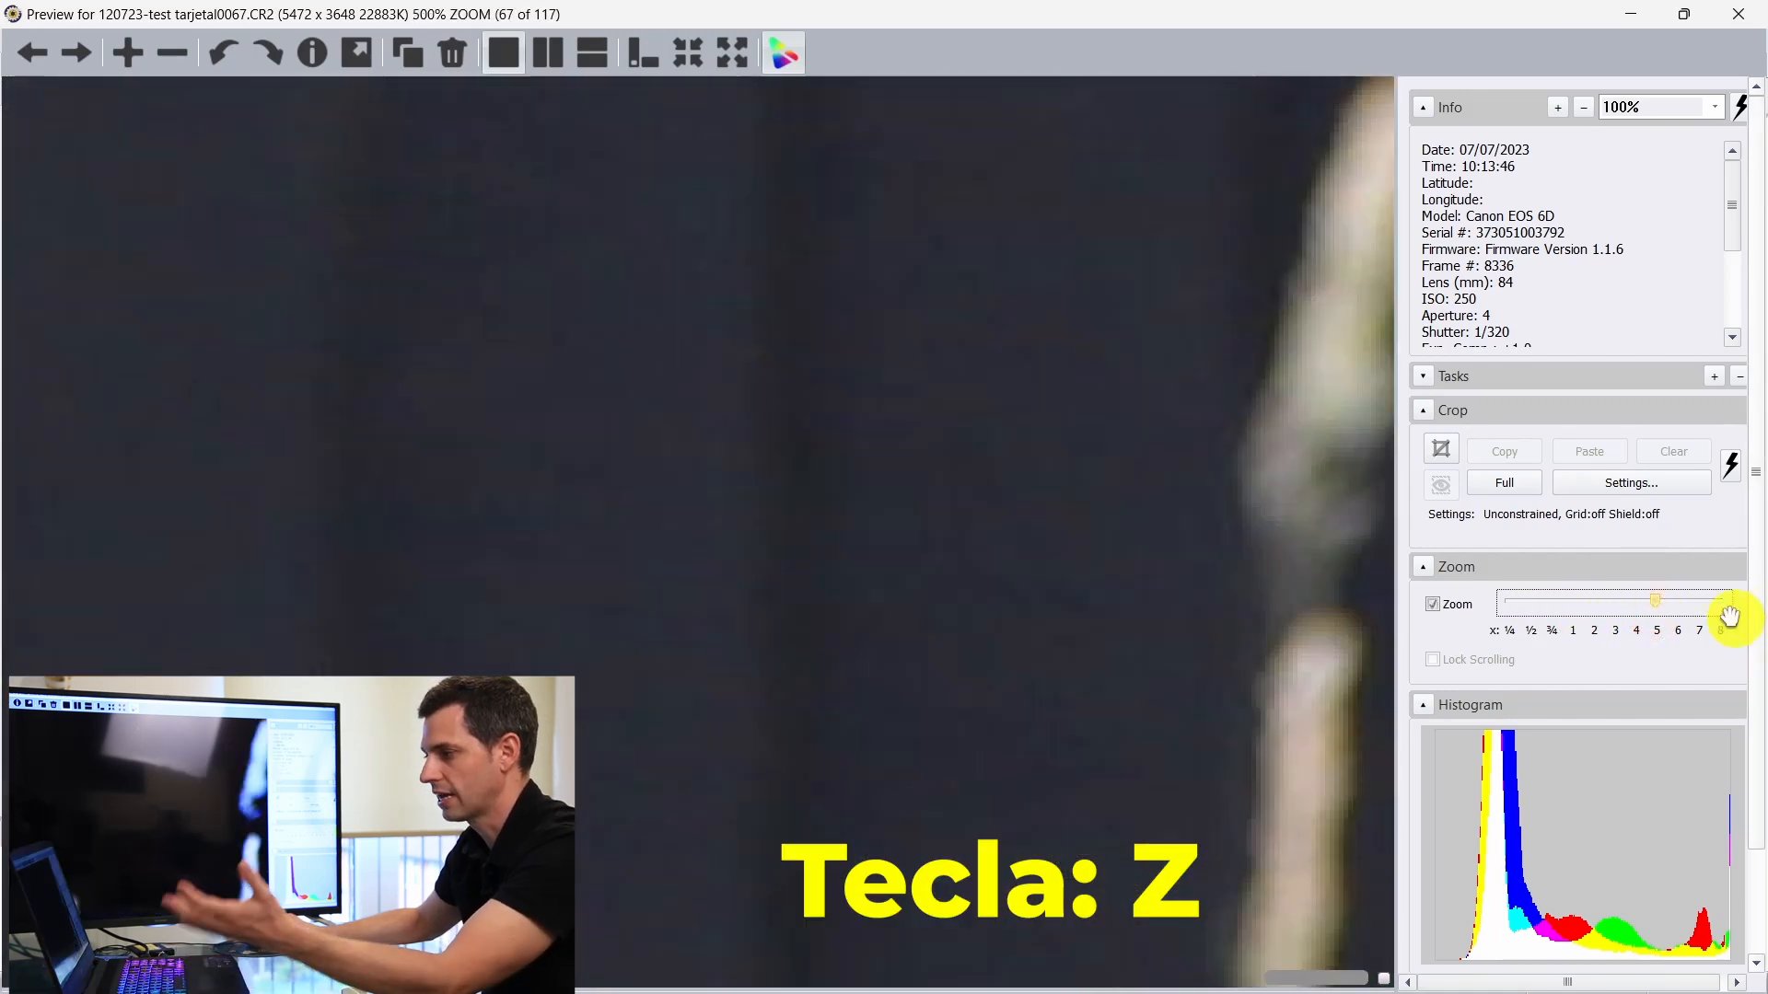
Step: Set the preview's zoom magnification back to 1x
click(1575, 604)
drag(1635, 611, 1573, 601)
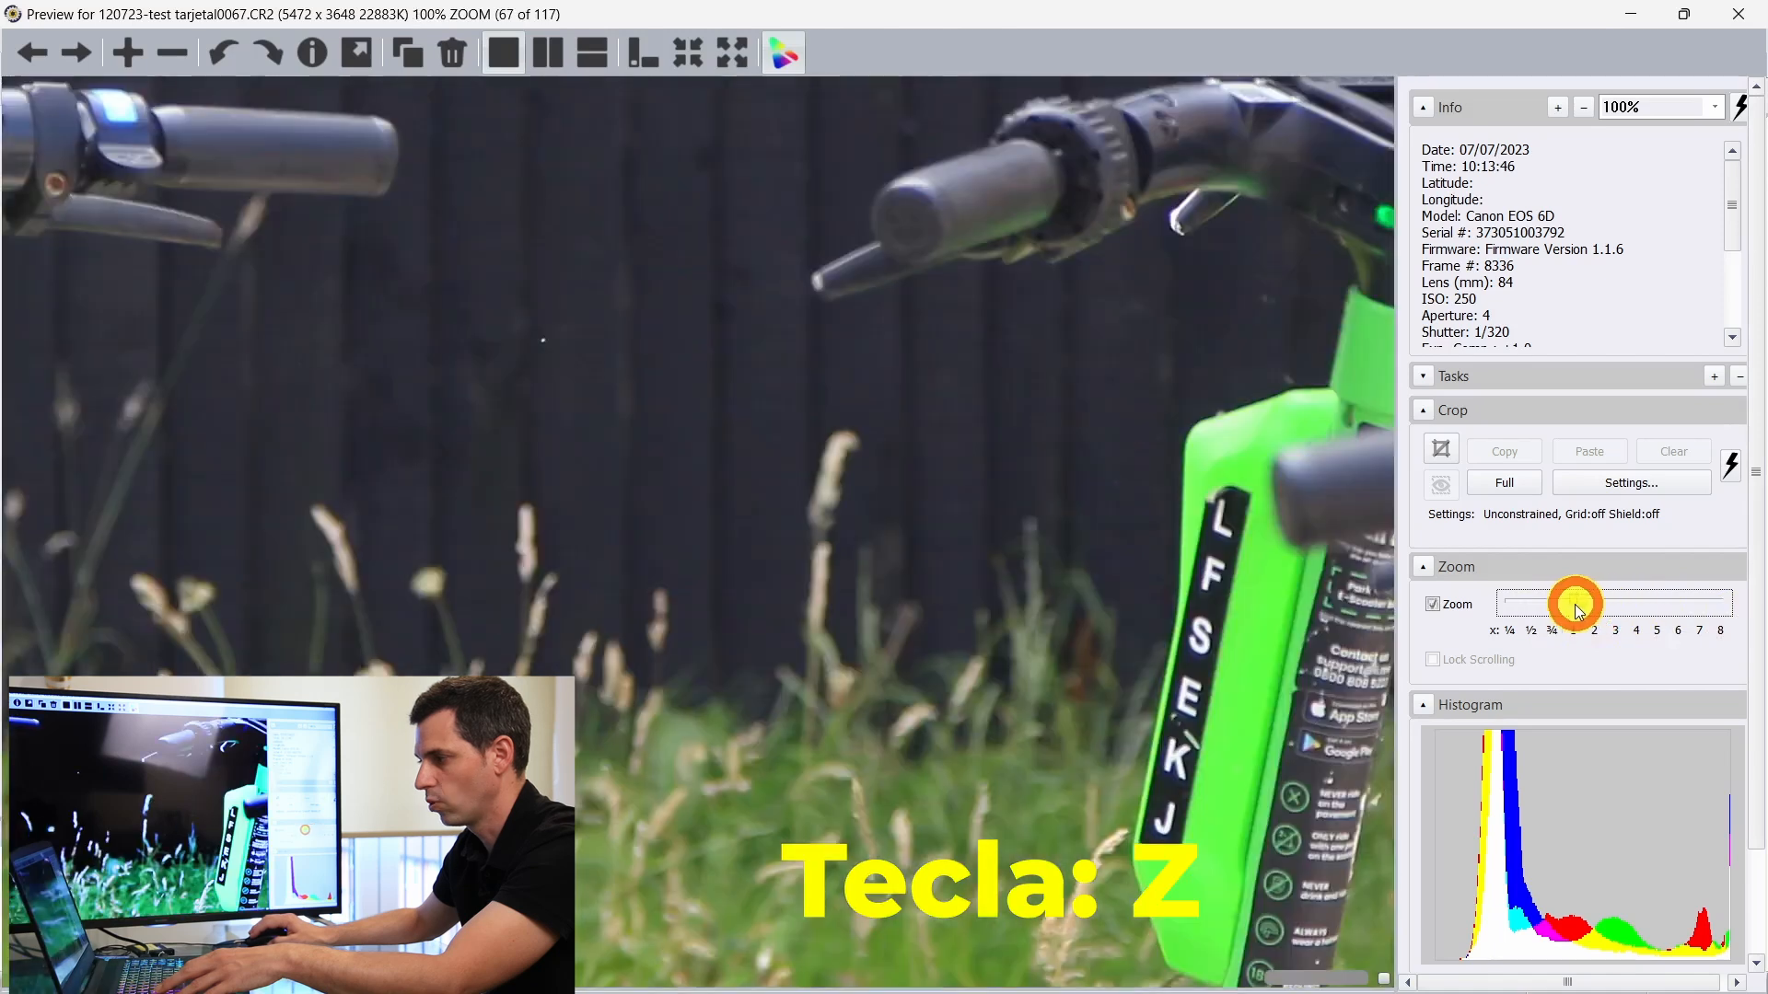
click(1332, 570)
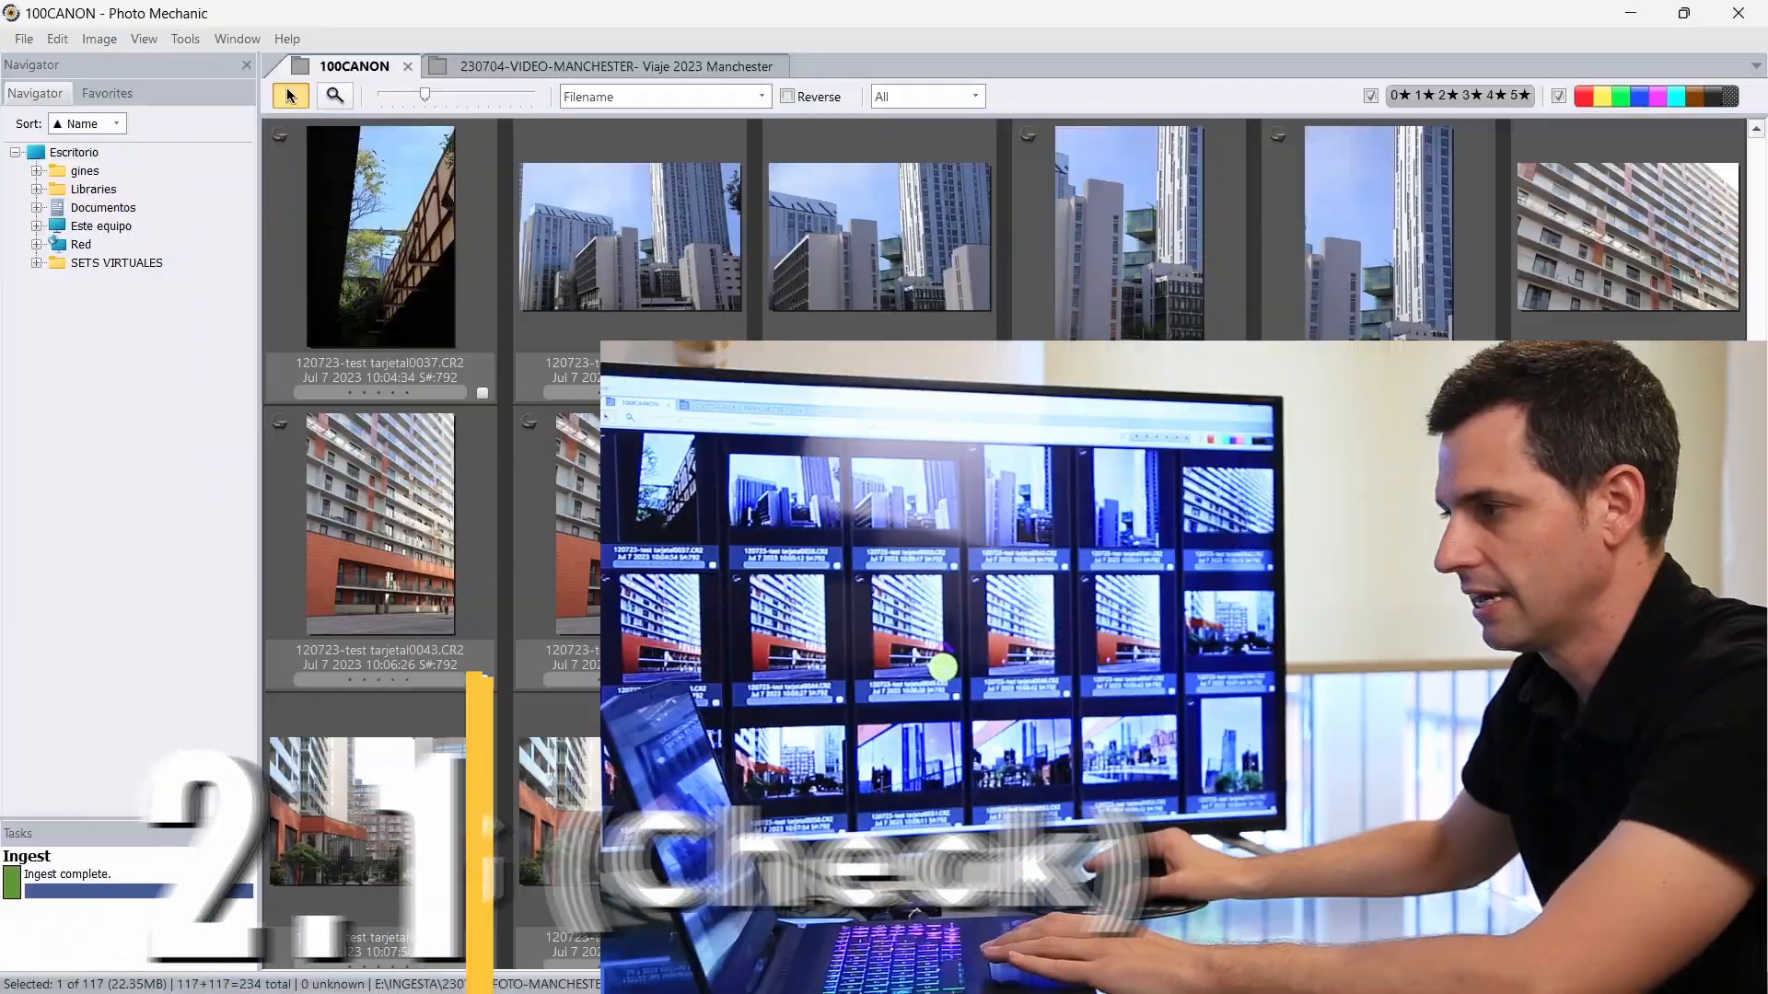
Step: Open photo 120723-test tarjetal0008.CR2 from the contact sheet, check its sharpness at 100% zoom and return to the full view
scroll(943, 609, up, 3)
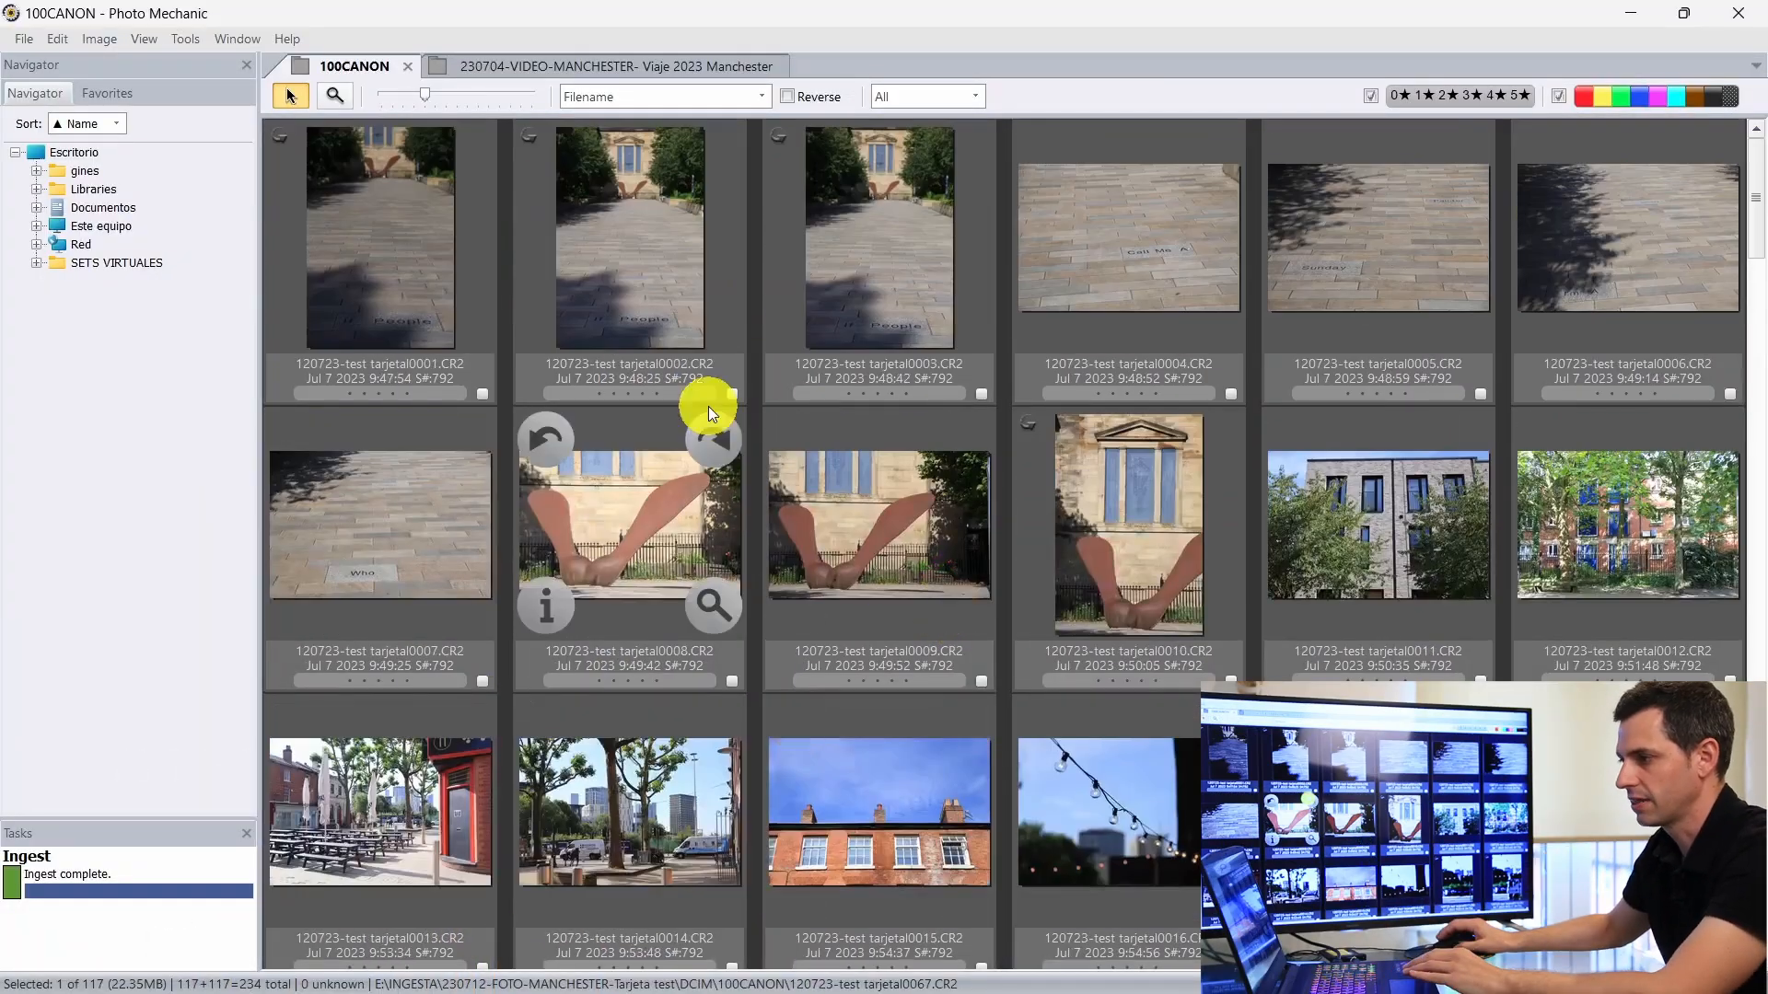
double_click(613, 490)
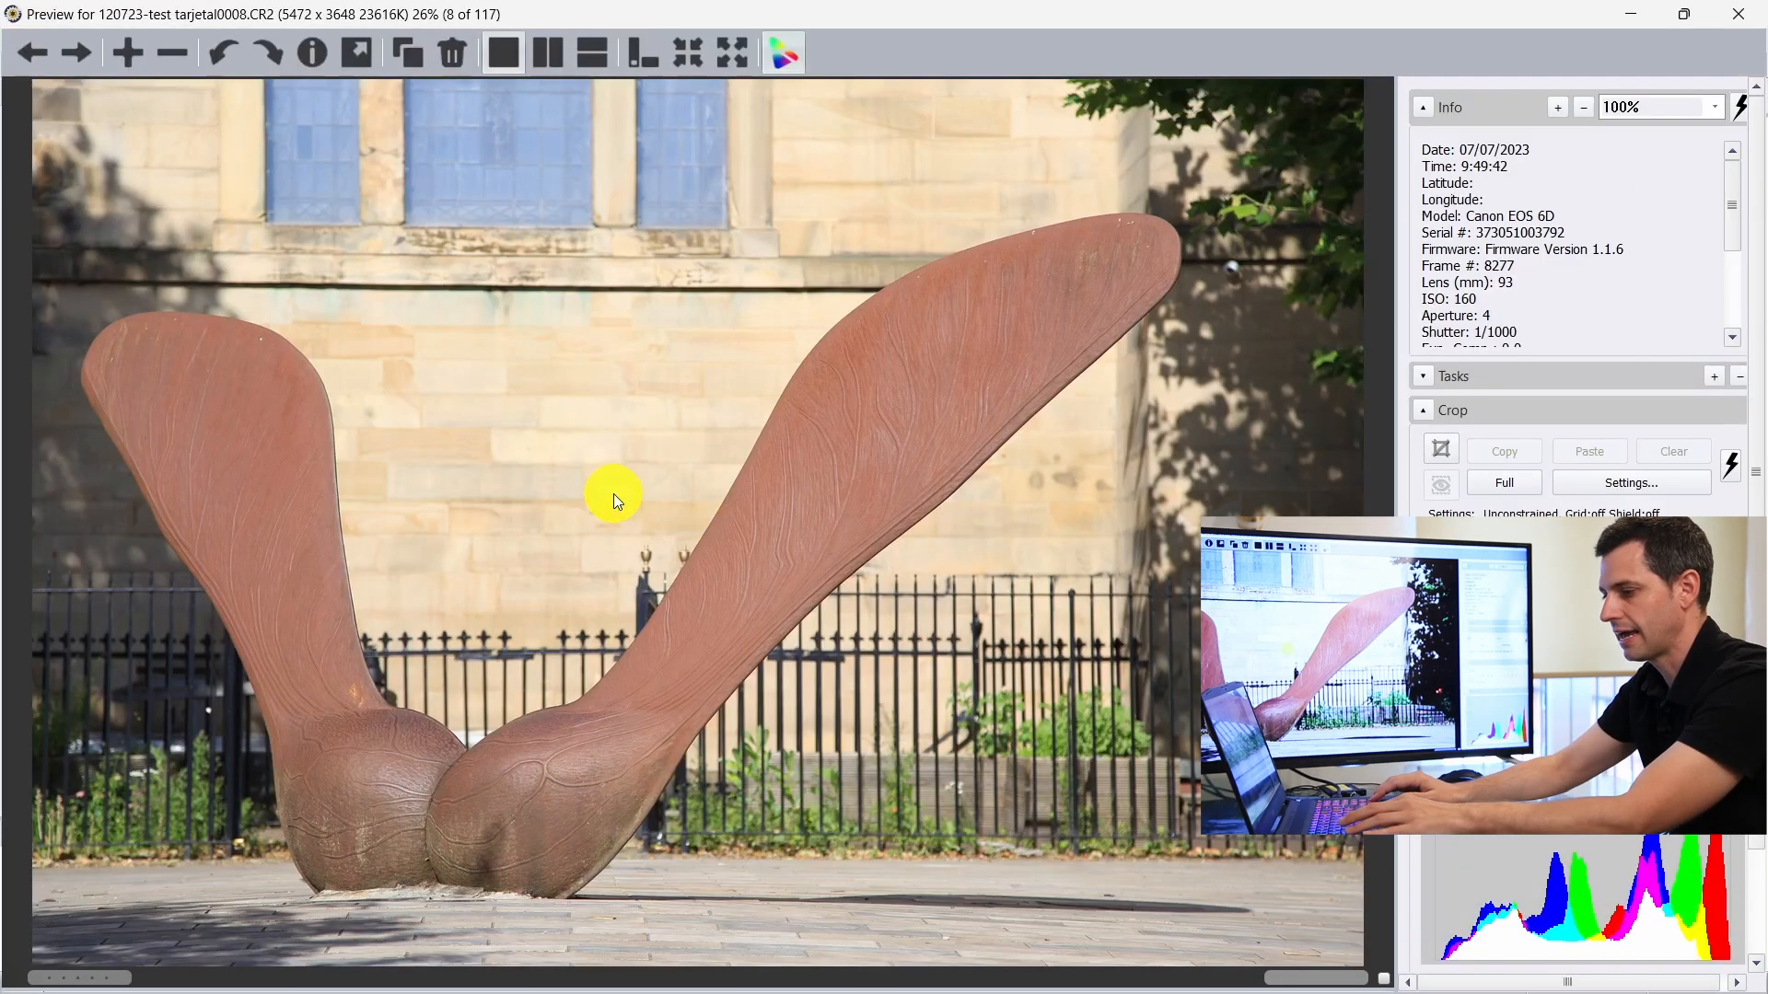
key(z)
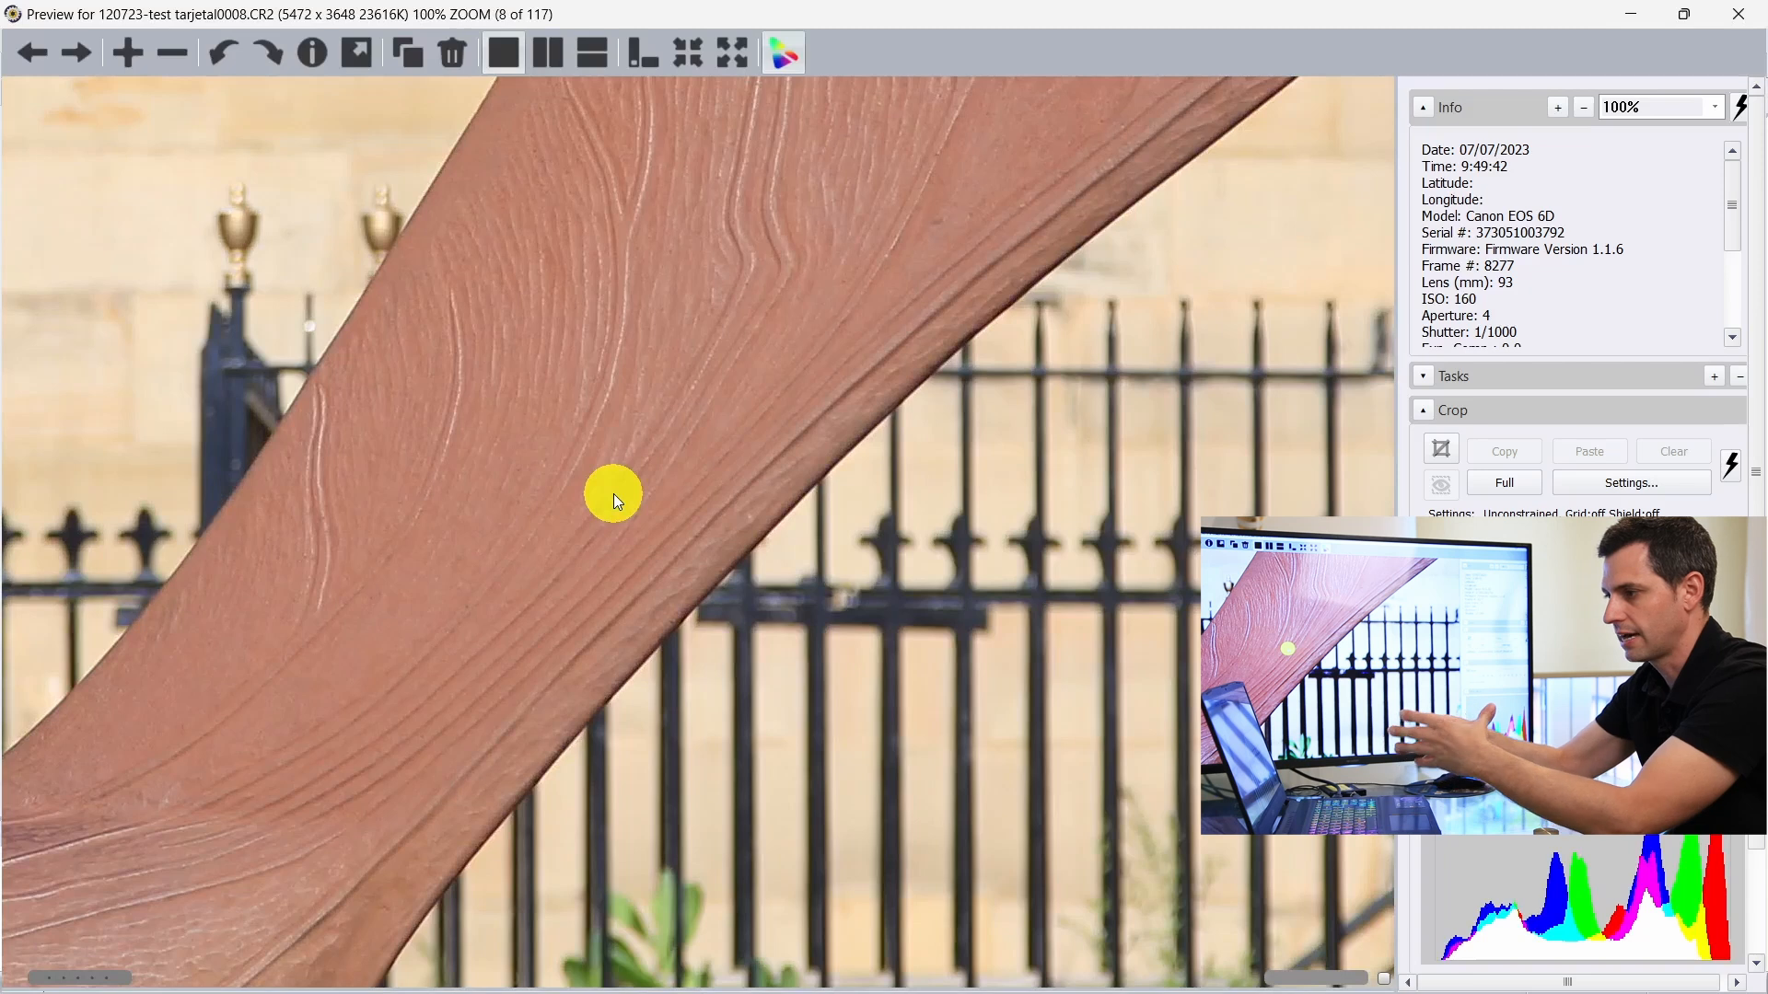
key(z)
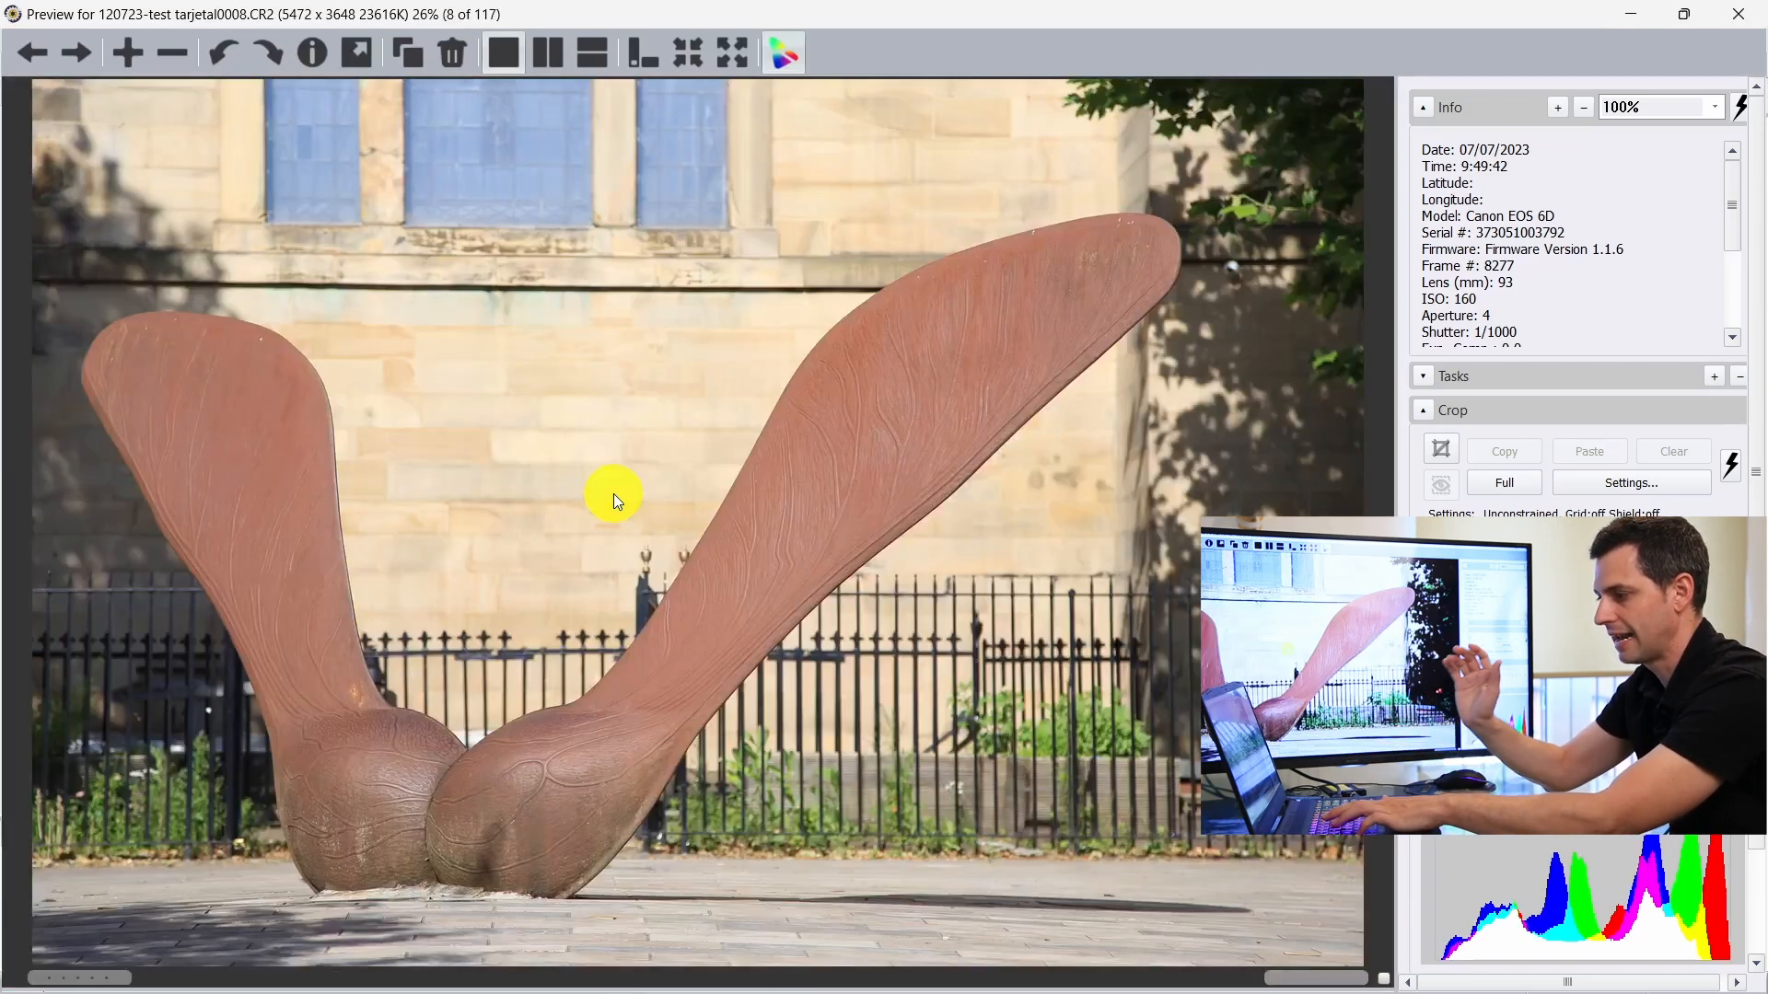
Step: Tag photo 120723-test tarjetal0008.CR2 and check its tag in the contact sheet
key(t)
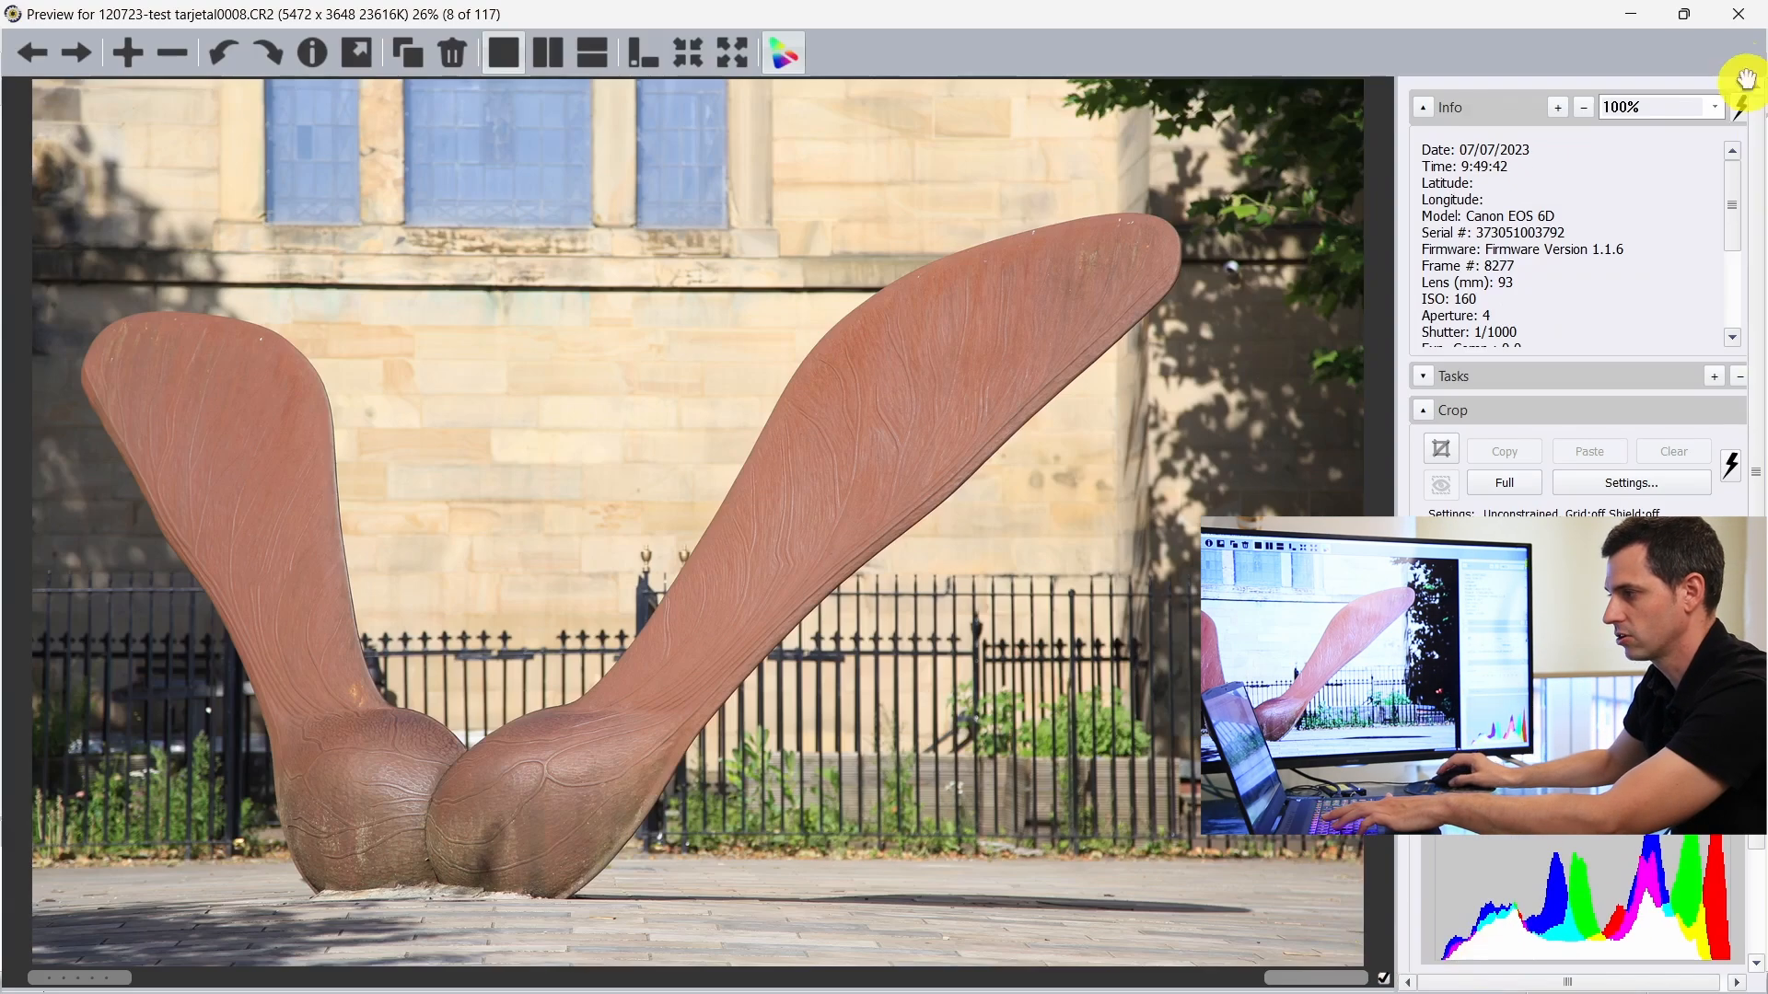
click(1738, 14)
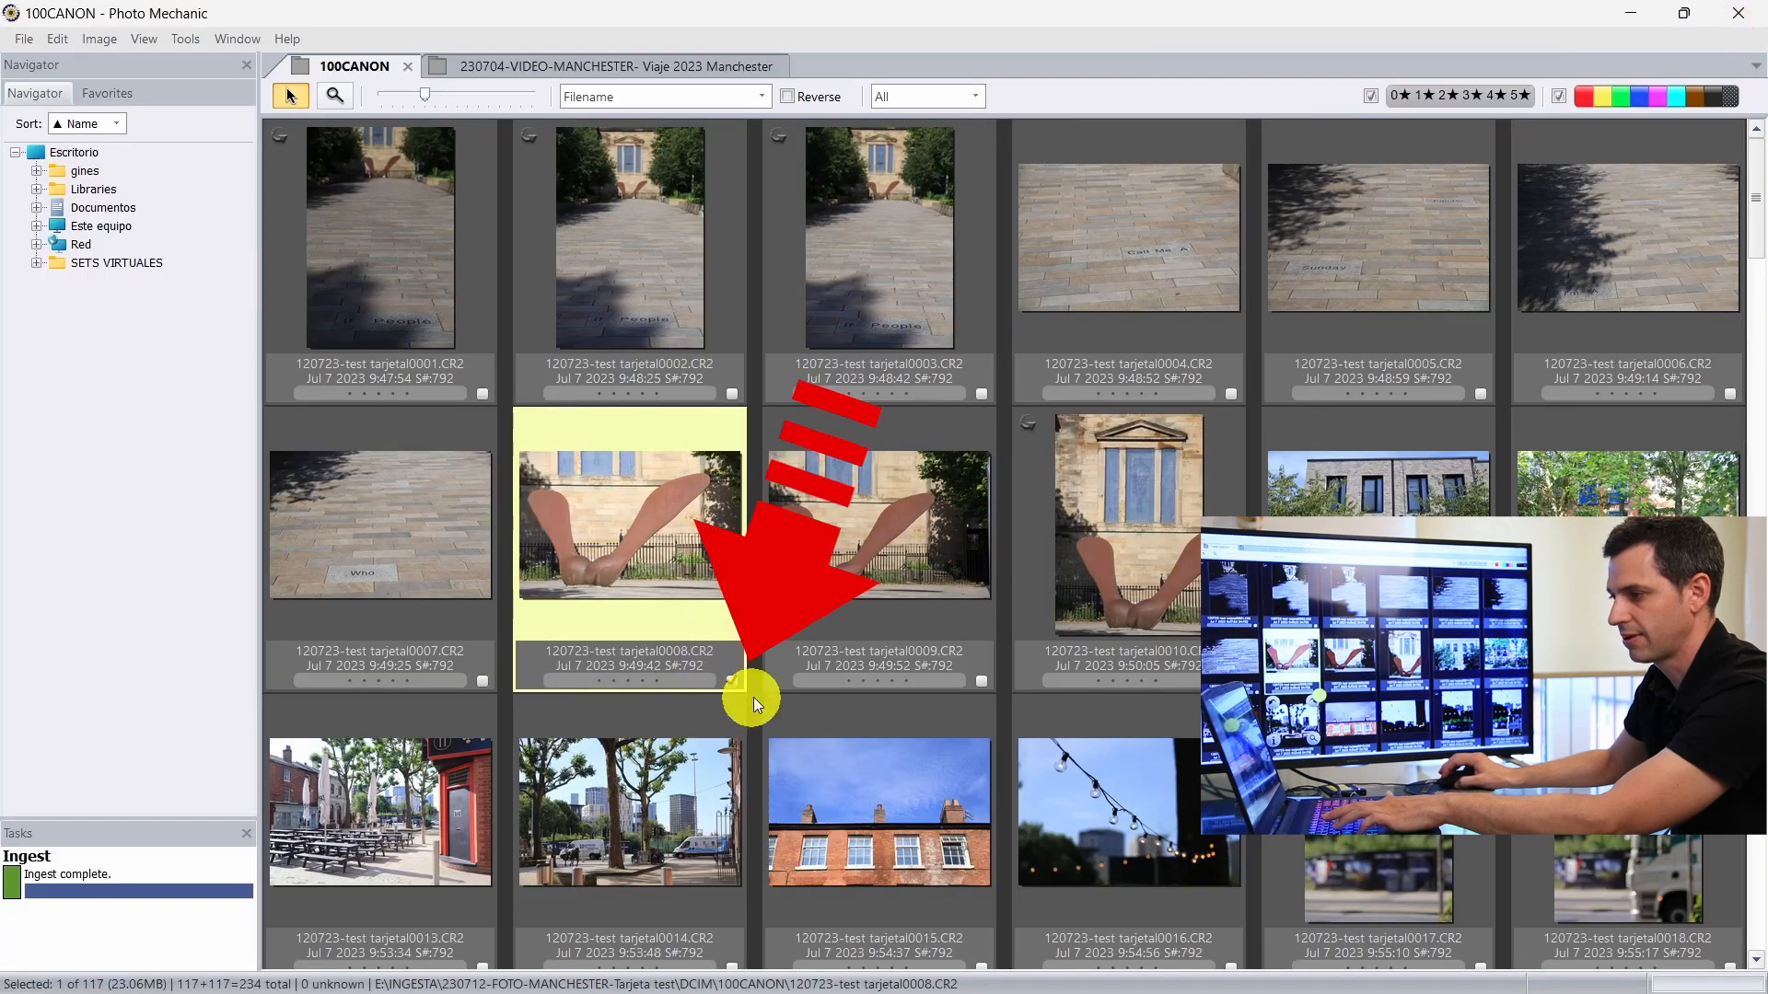
click(731, 681)
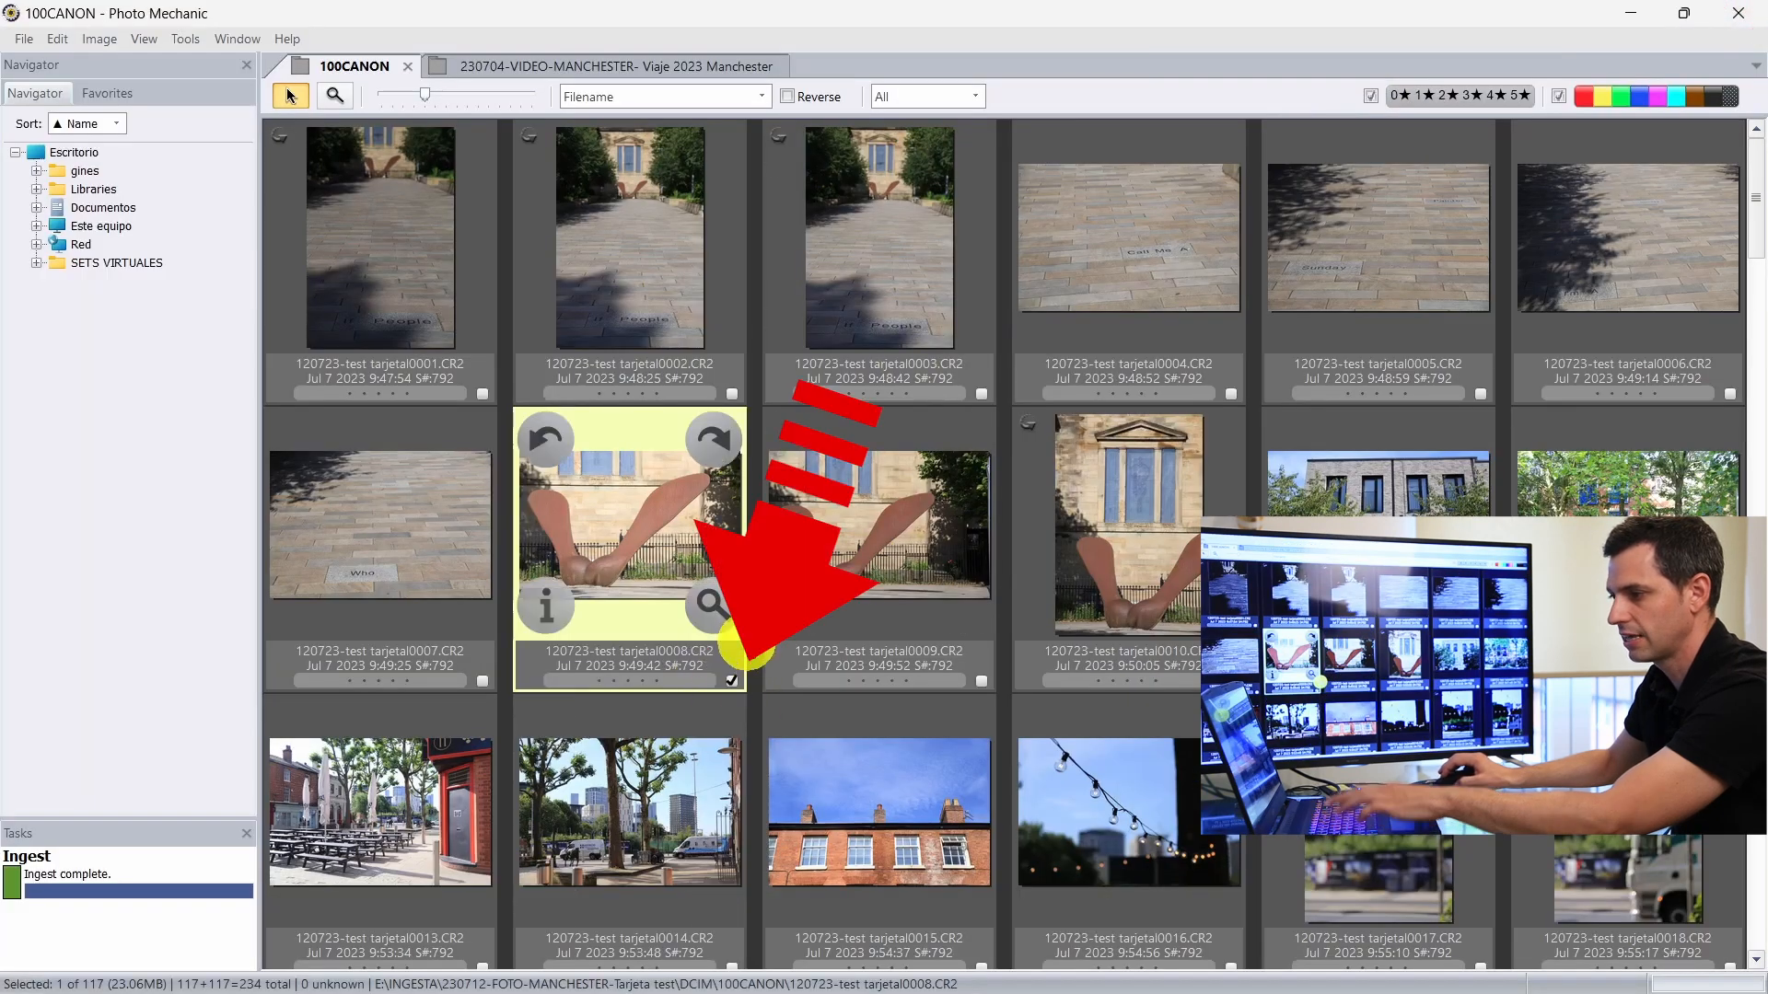
Step: Reopen photo 120723-test tarjetal0008.CR2 in the preview, advance to 120723-test tarjetal0011.CR2 and tag it
double_click(689, 552)
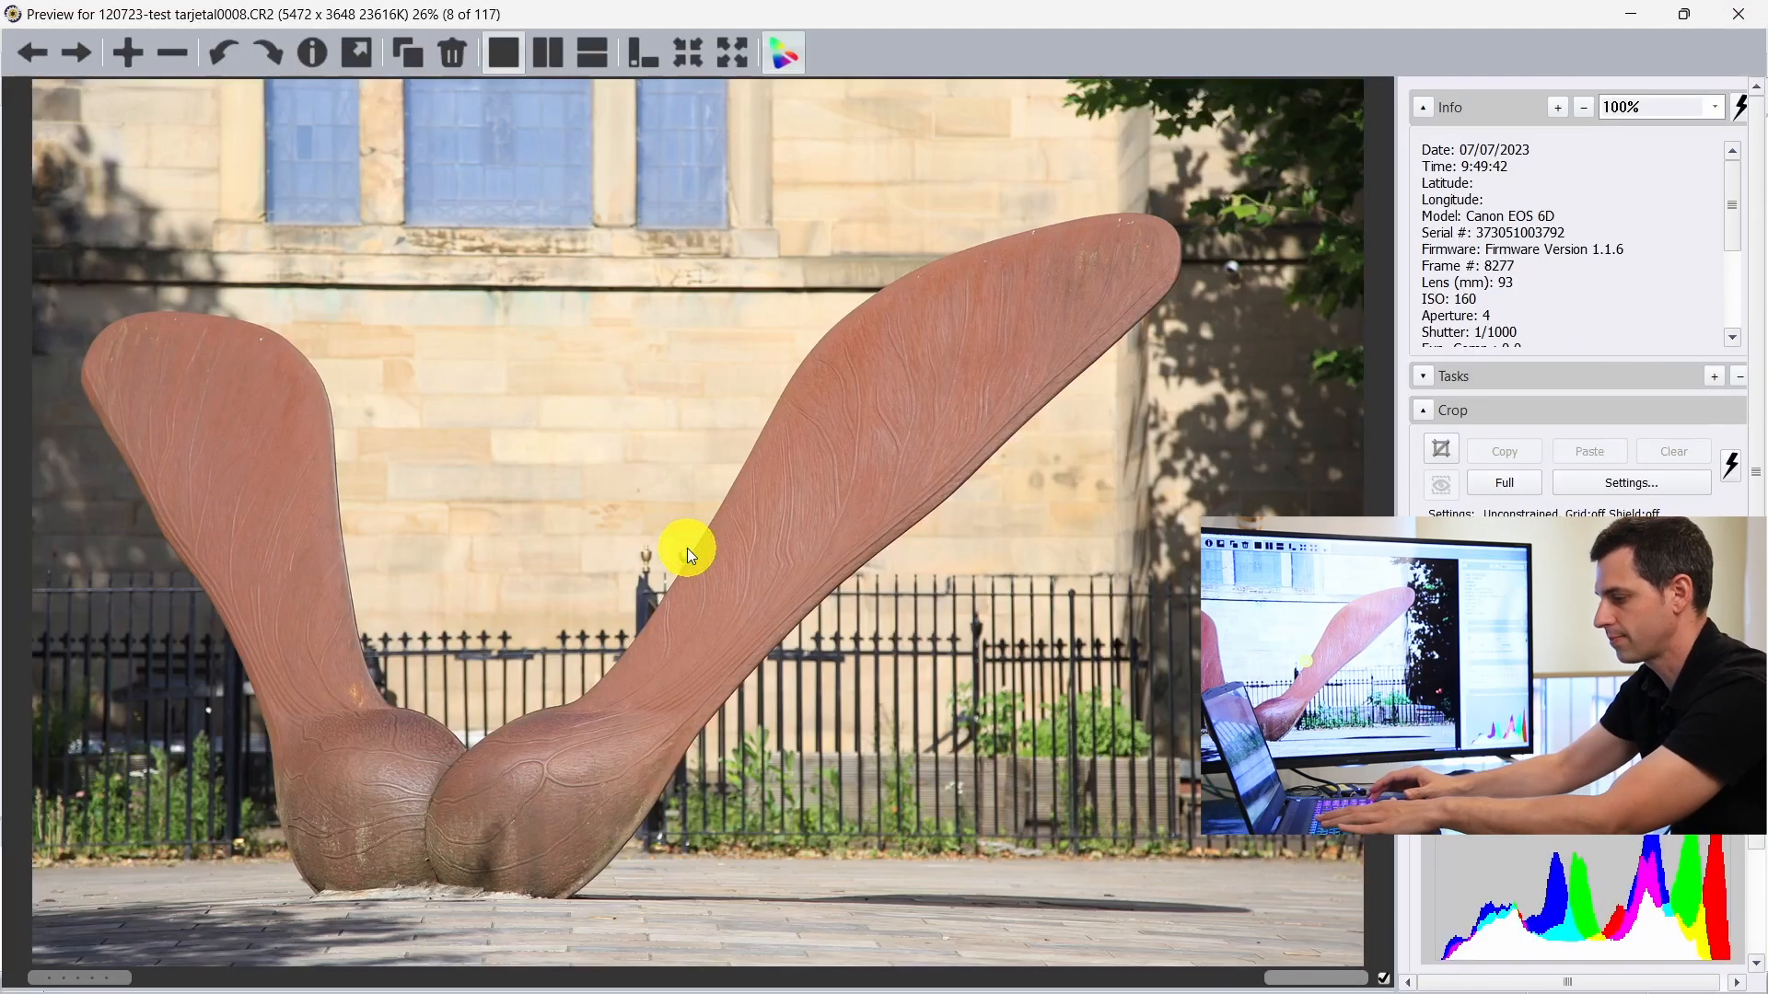
key(Right)
key(Right)
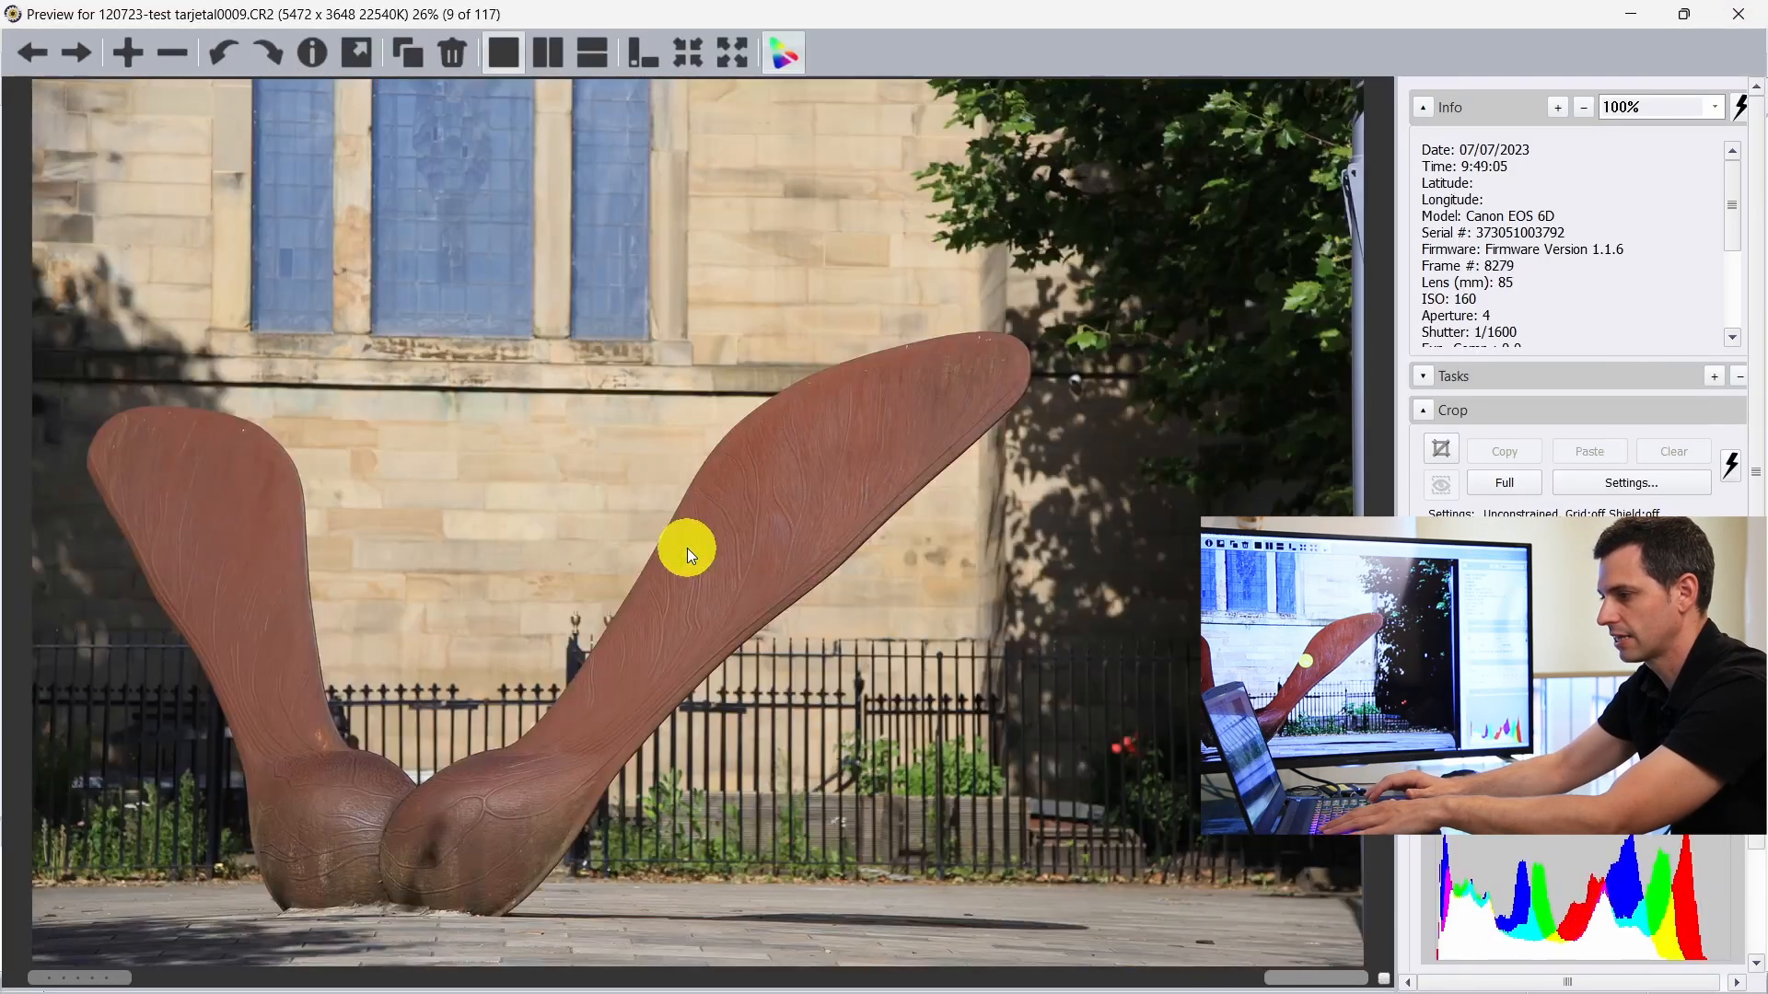
key(Right)
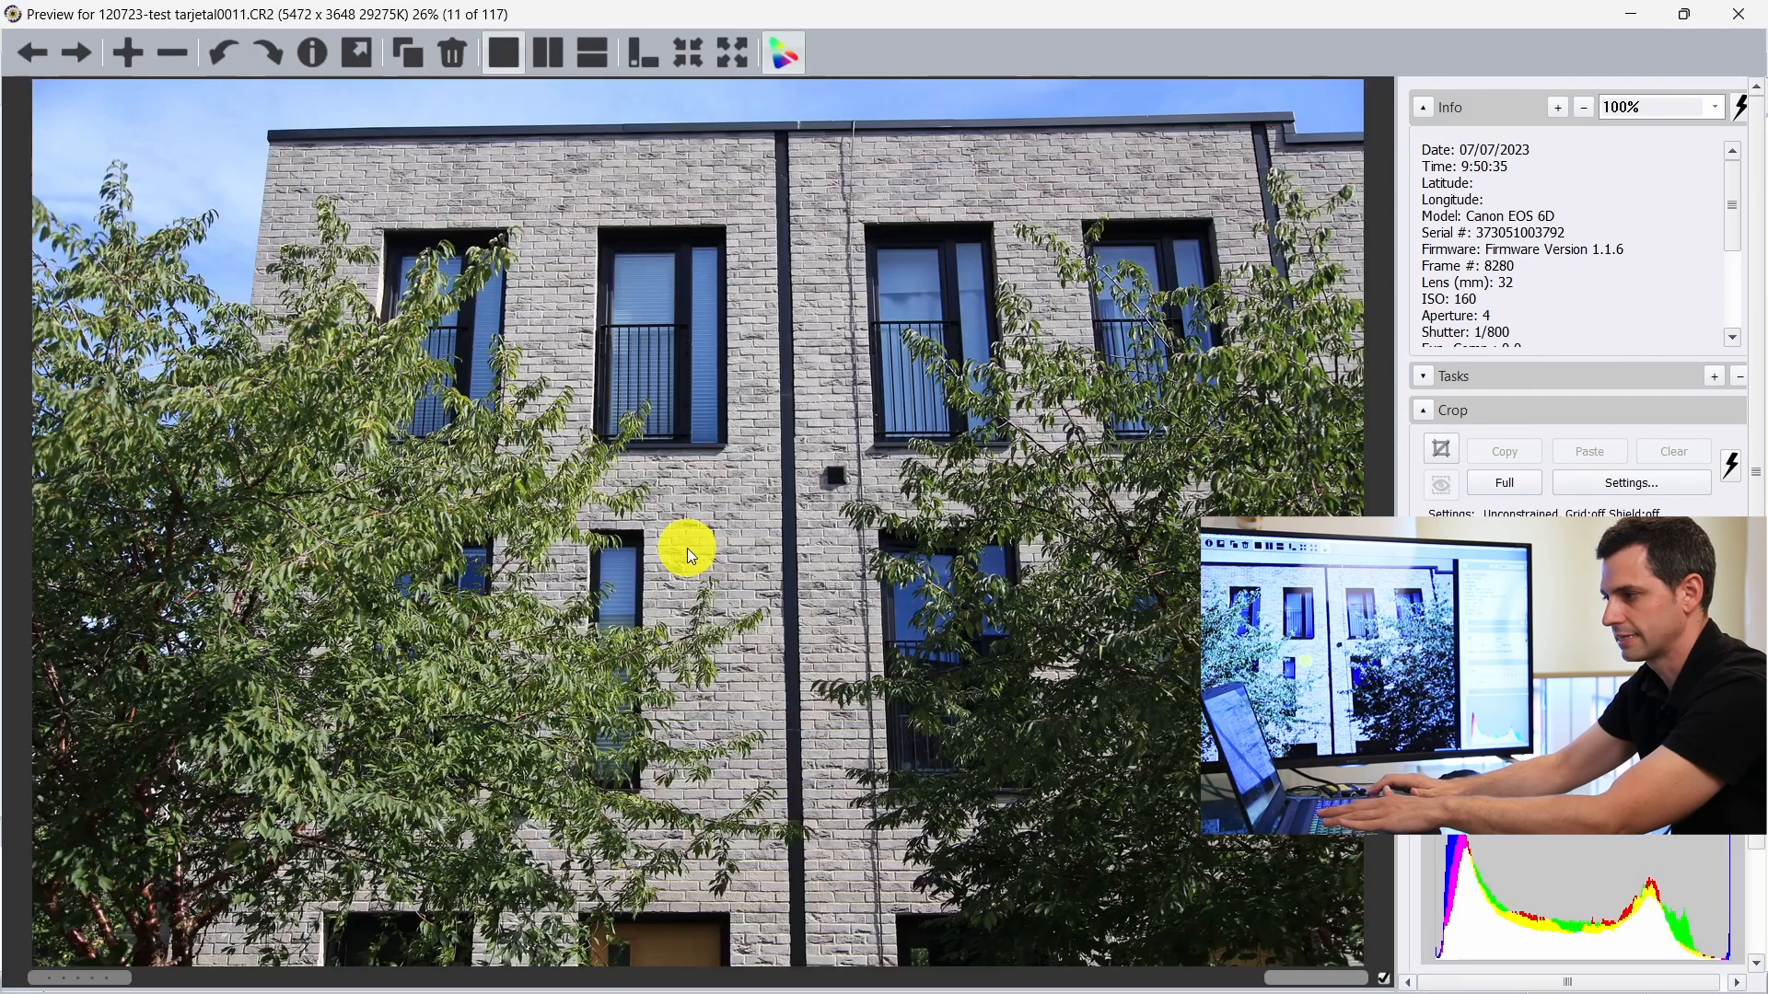
Step: Browse the following photos up to 120723-test tarjetal0037.CR2 and tag that one
key(Right)
key(Right)
key(Right)
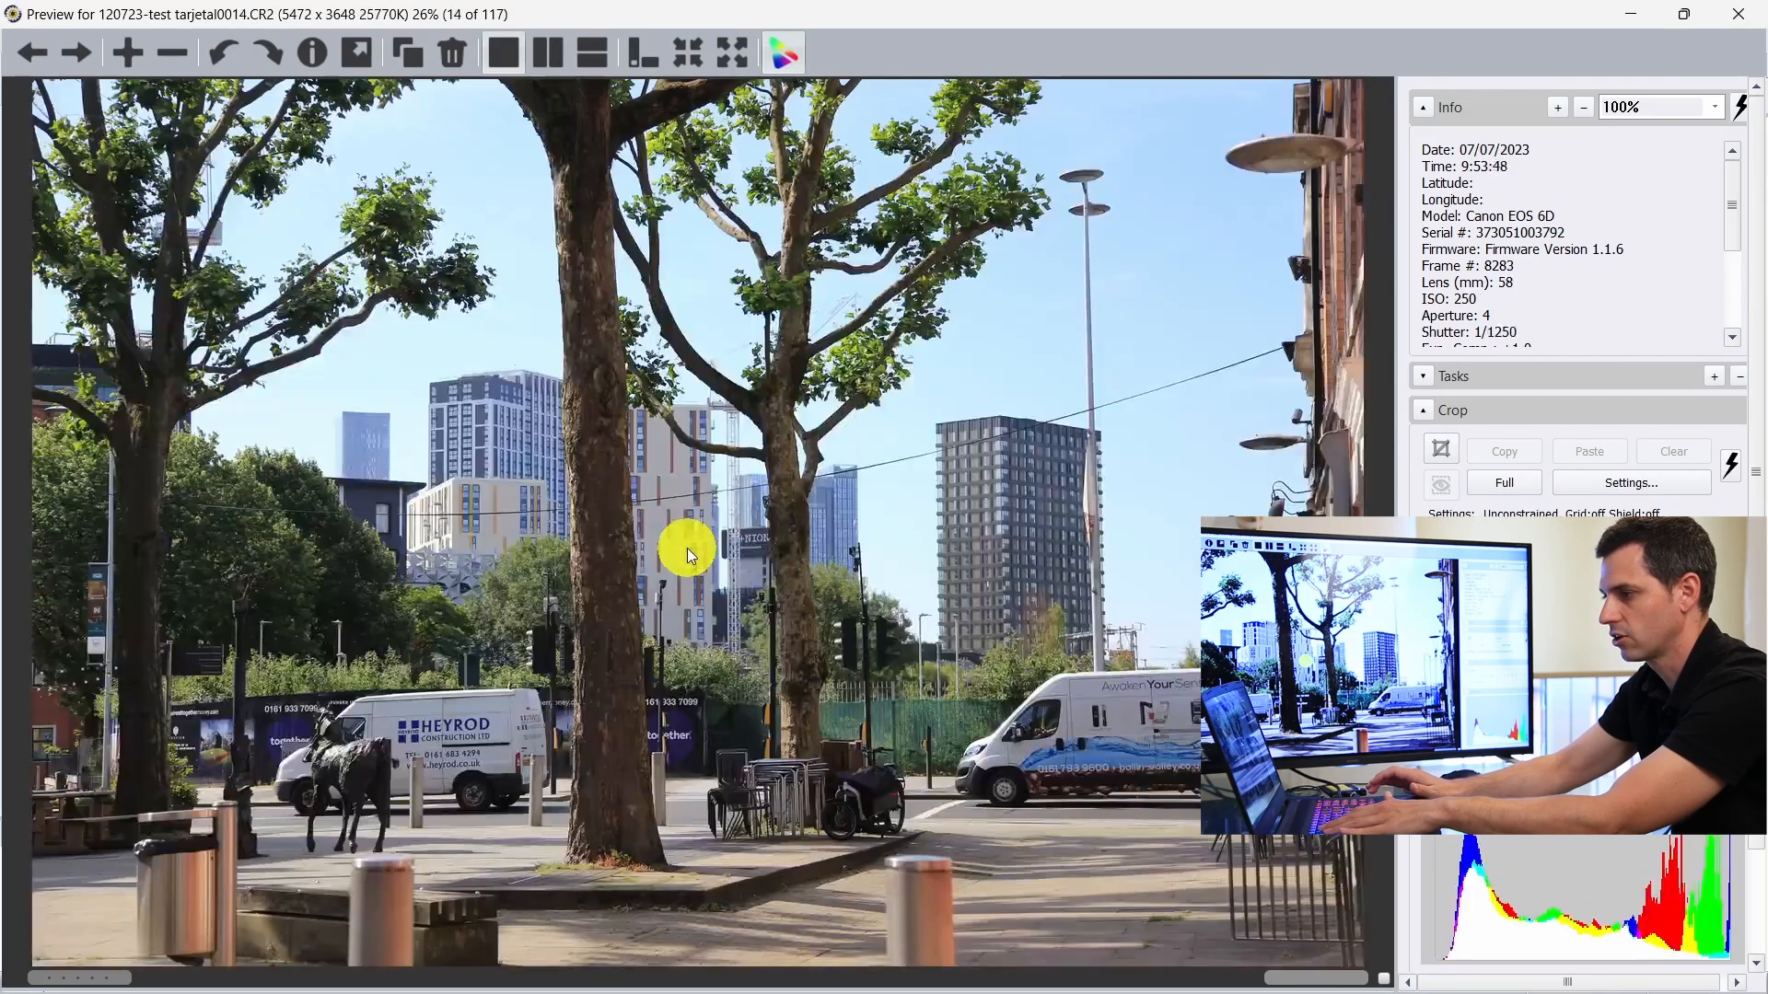
key(Right)
key(Right)
key(Right)
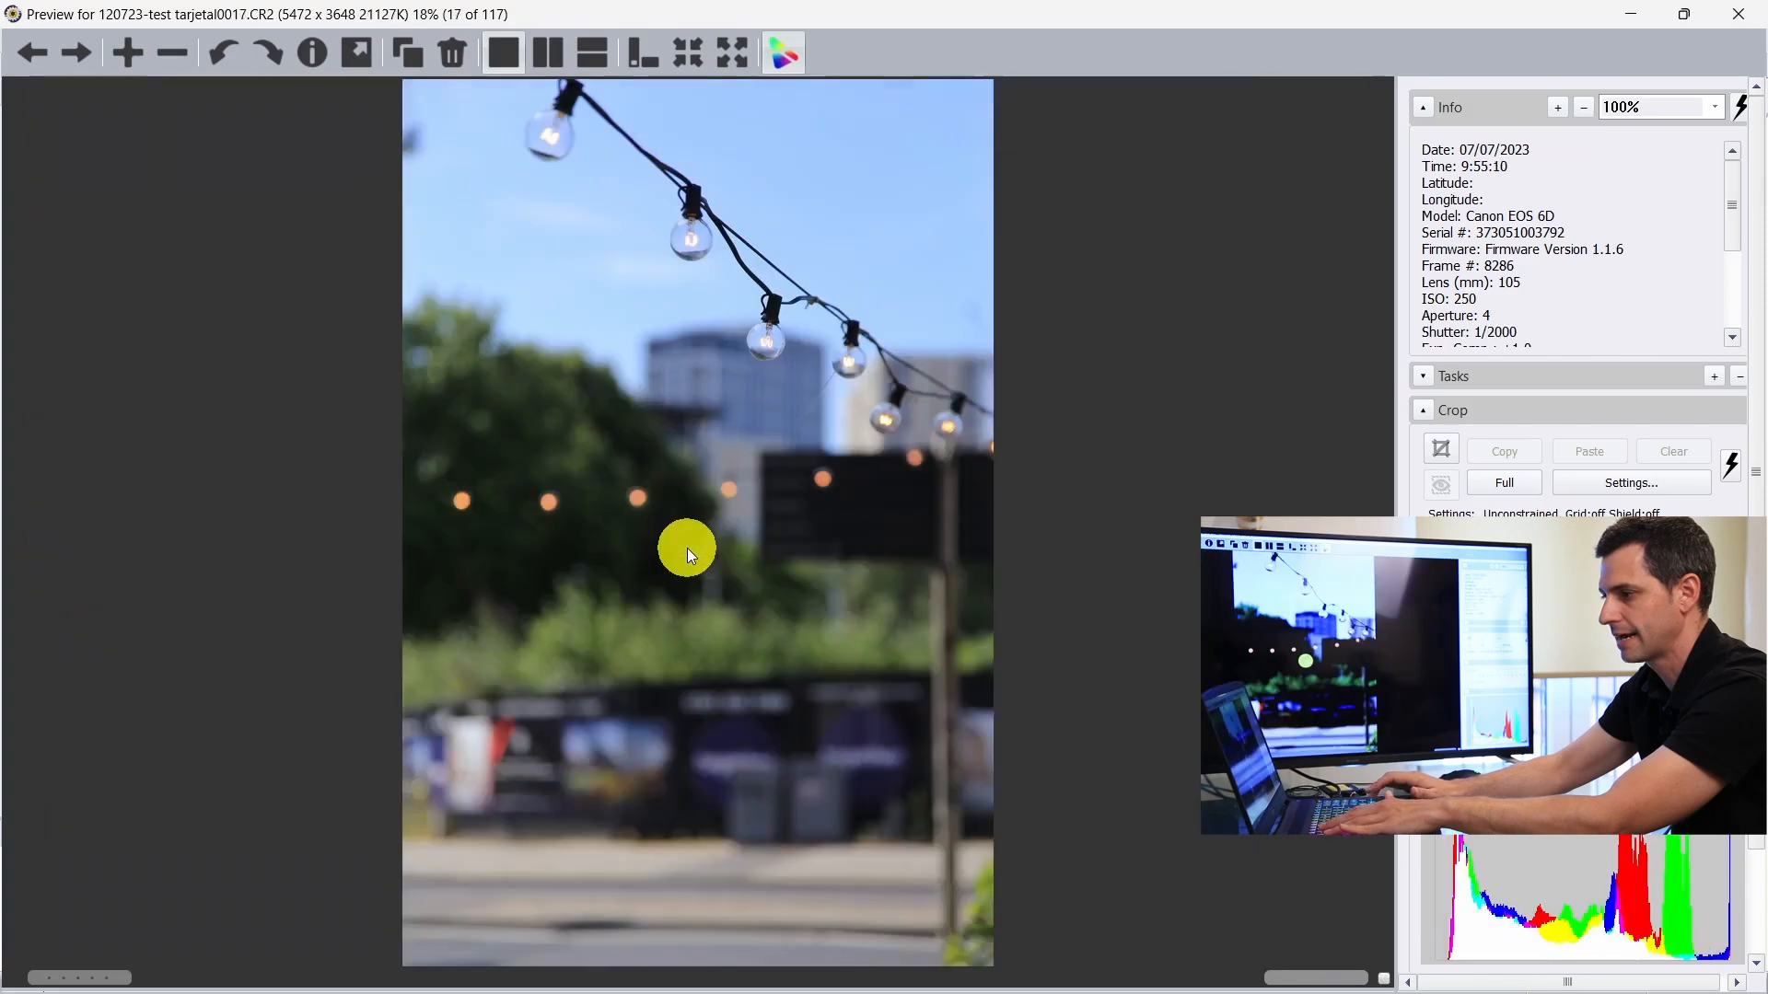
key(Left)
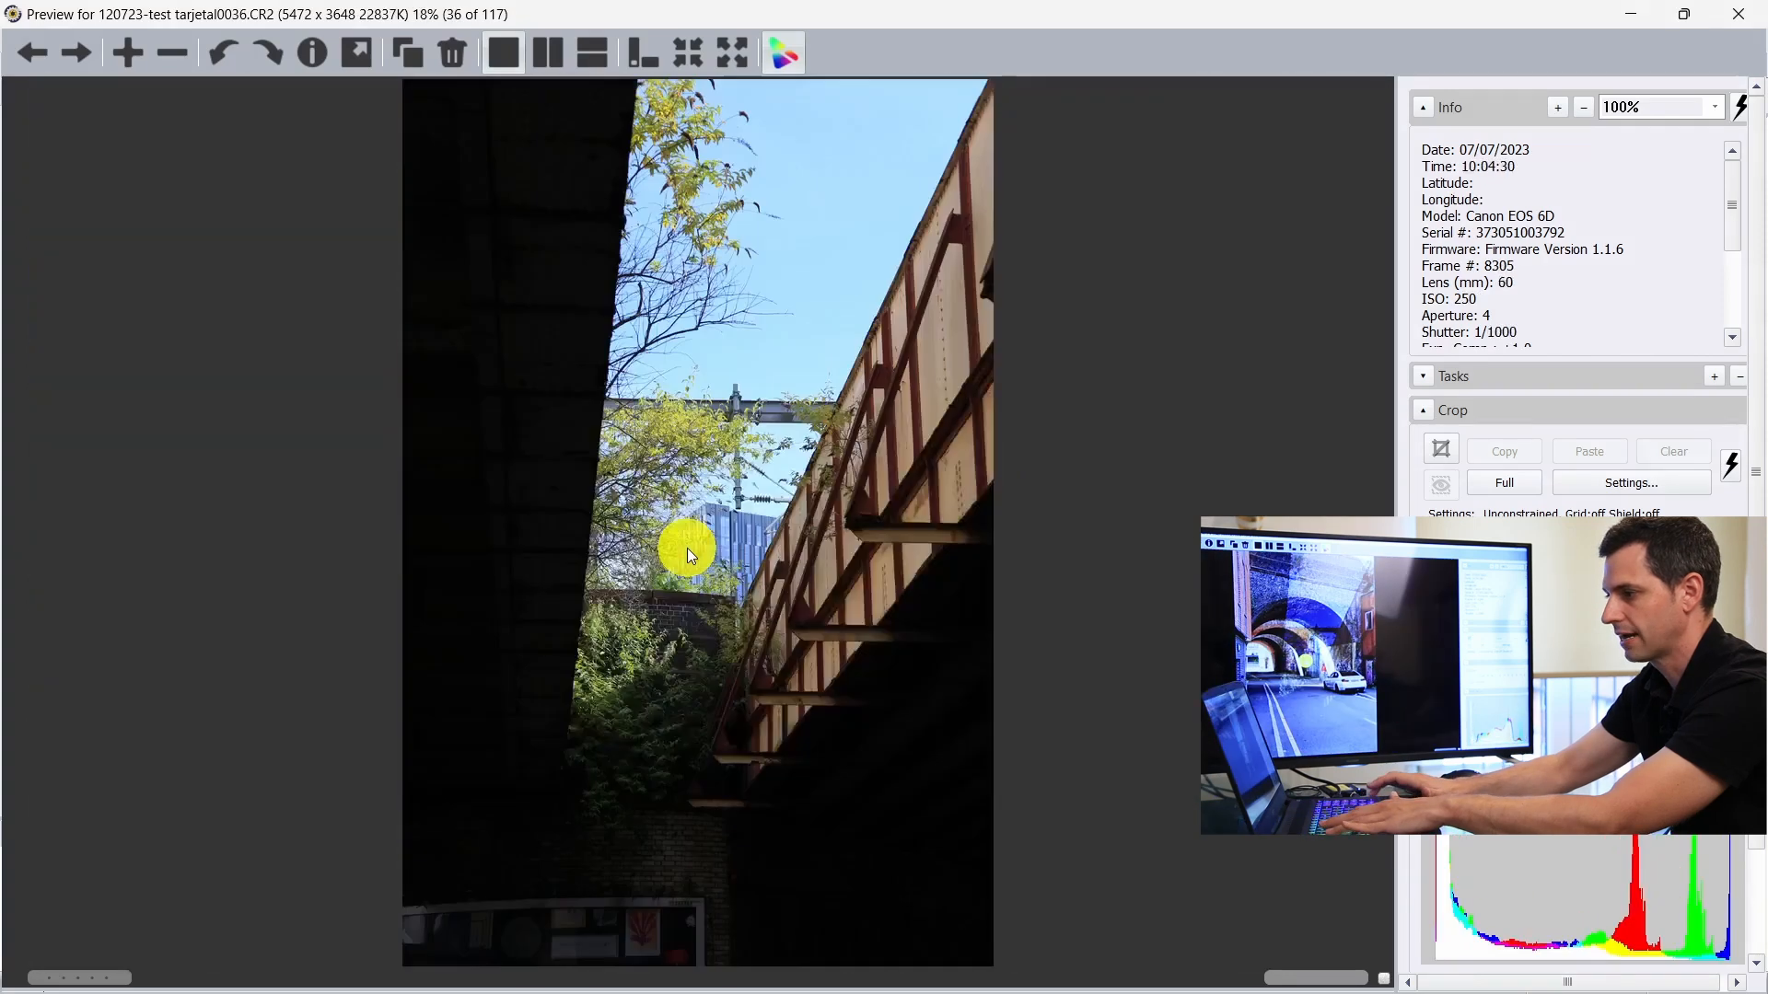
key(Right)
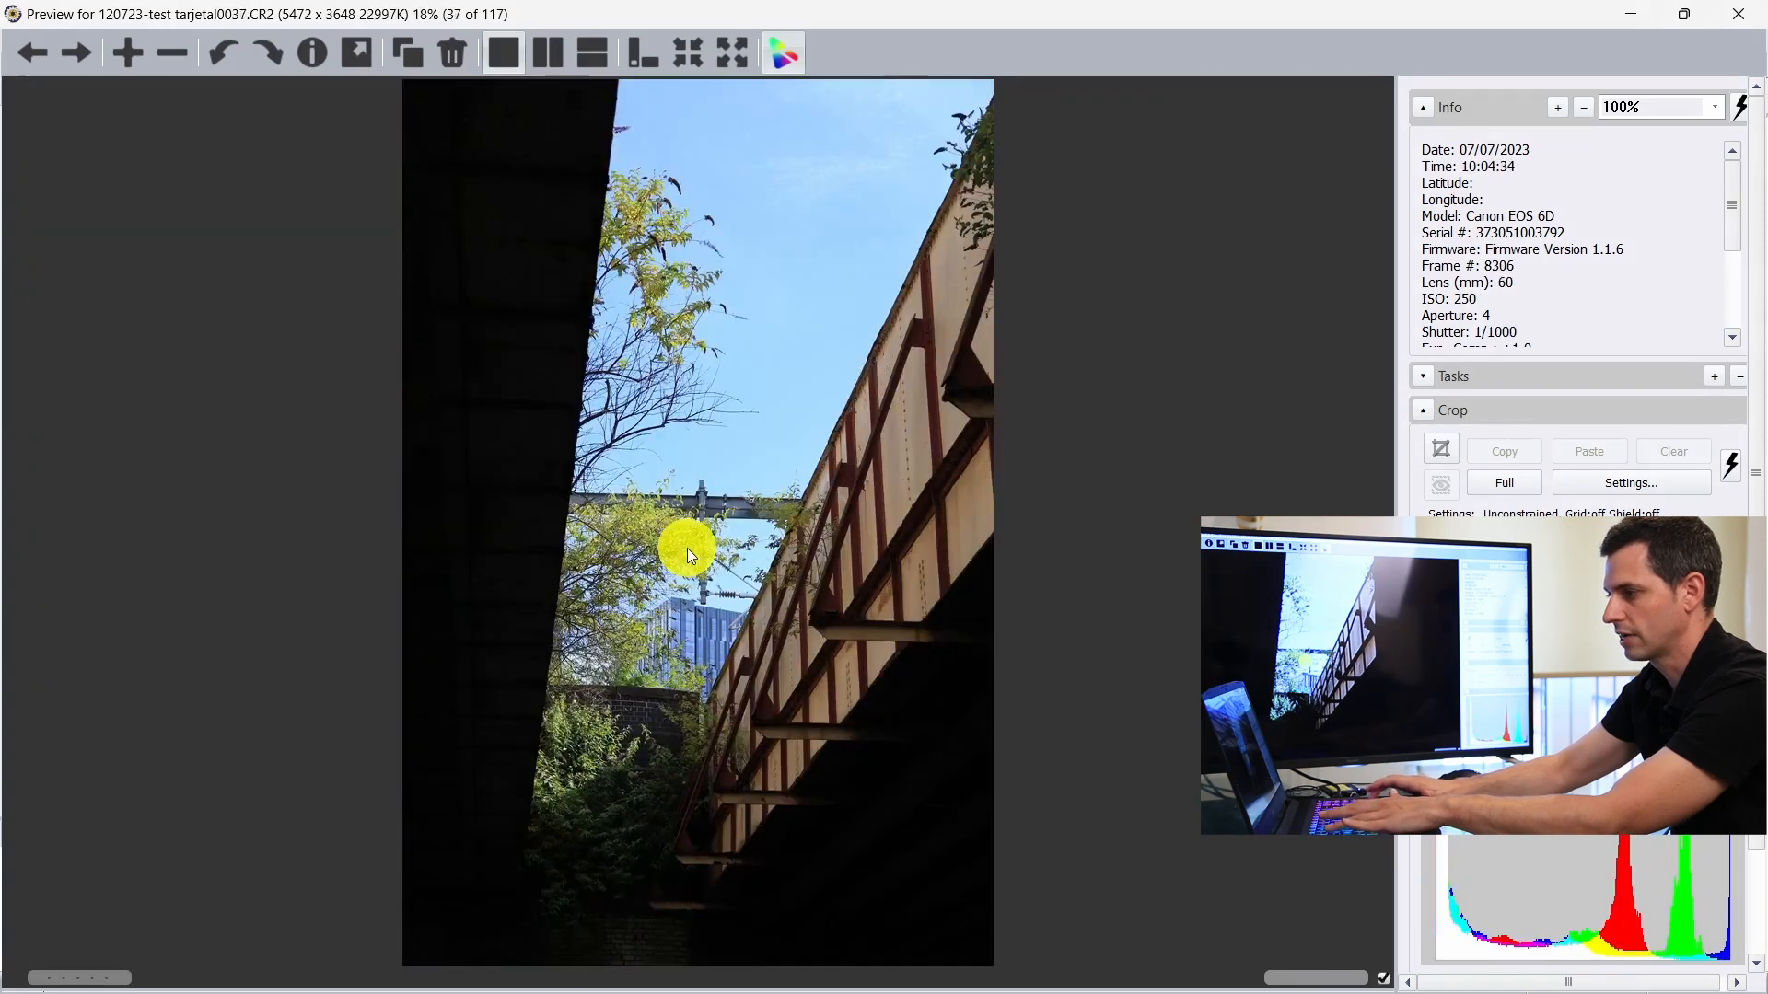
Step: Browse the photos after 120723-test tarjetal0037.CR2 in the preview, tagging 120723-test tarjetal0040.CR2 and 120723-test tarjetal0042.CR2
key(Right)
key(Right)
key(Right)
key(Right)
key(Right)
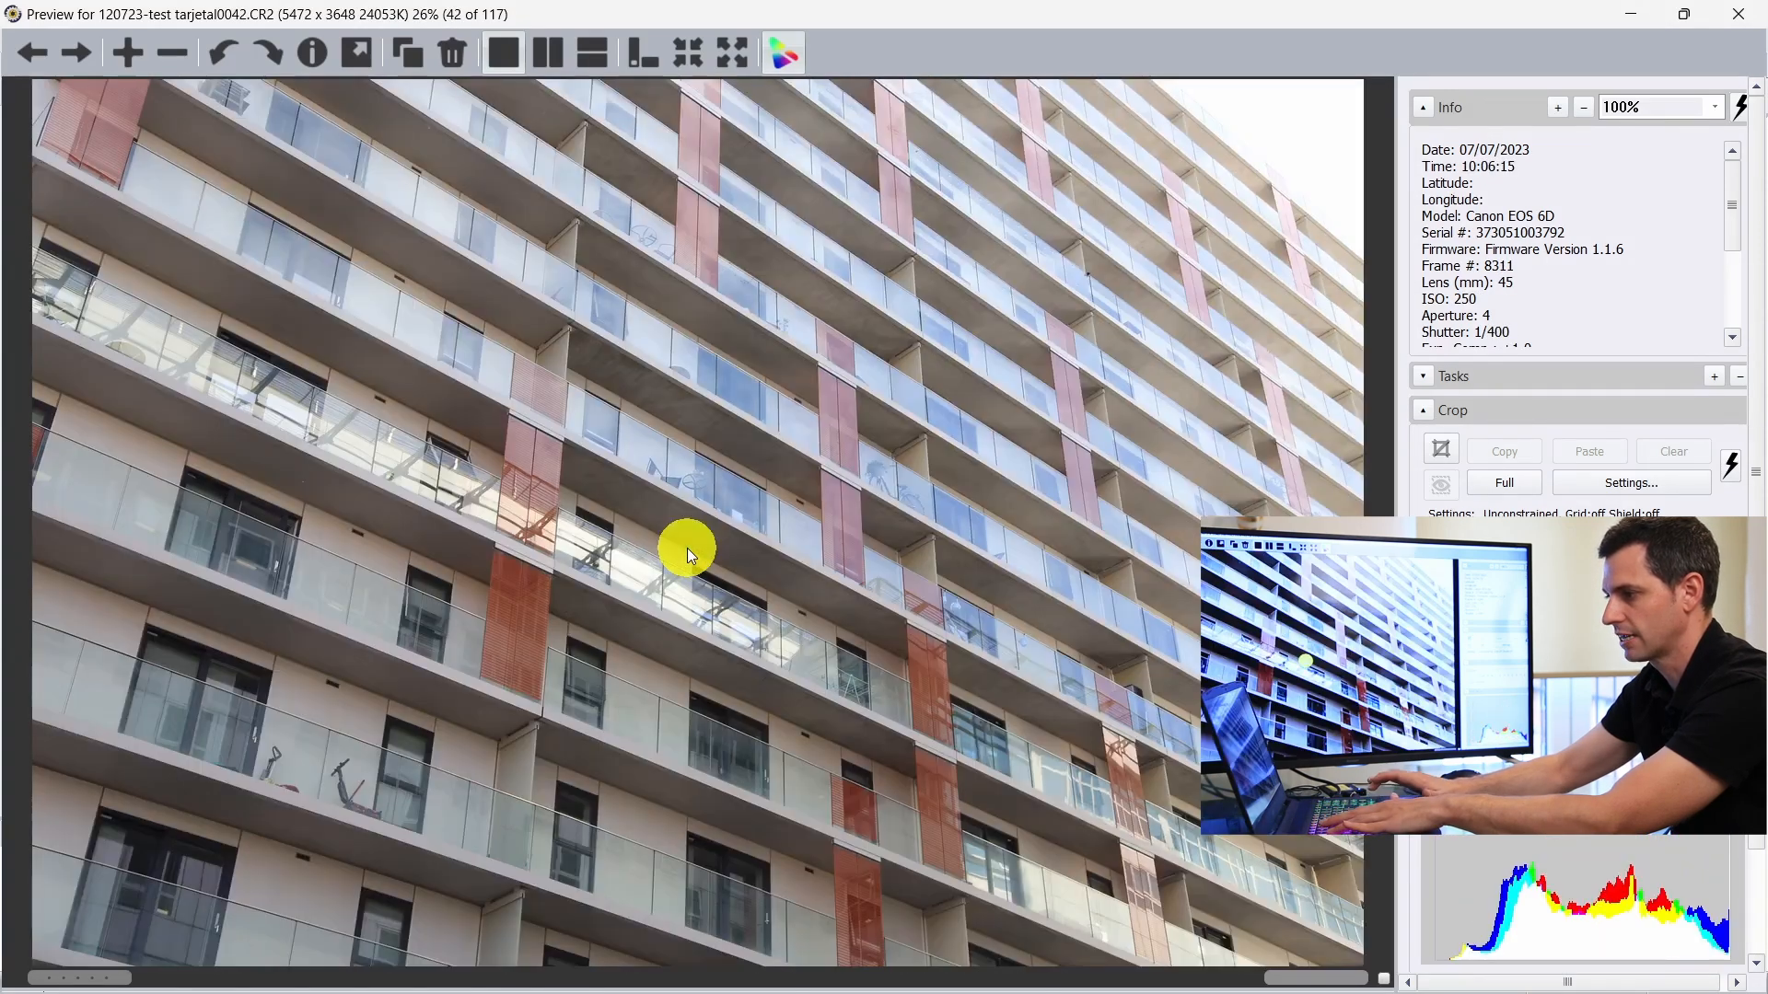
key(Right)
key(Left)
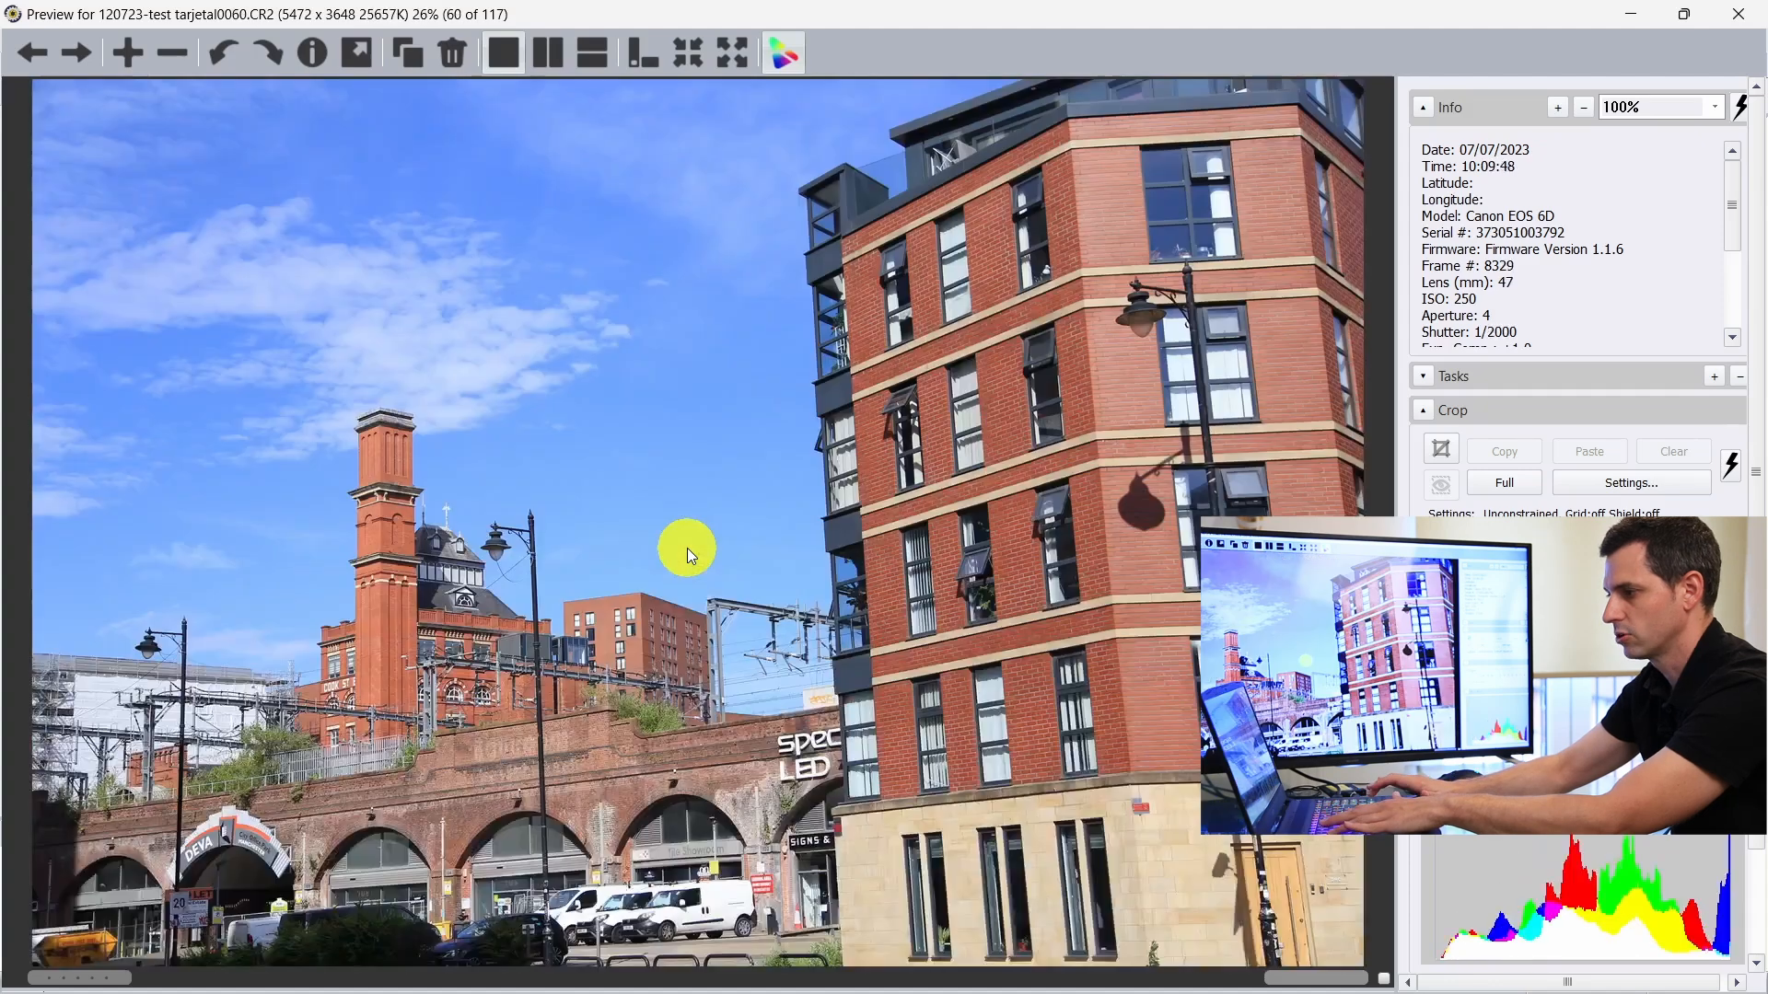
Step: Review the photos from 120723-test tarjetal0060.CR2 to 0070, tag the picks 0062, 0065, 0067 and 0070, and return to the contact sheet
key(Right)
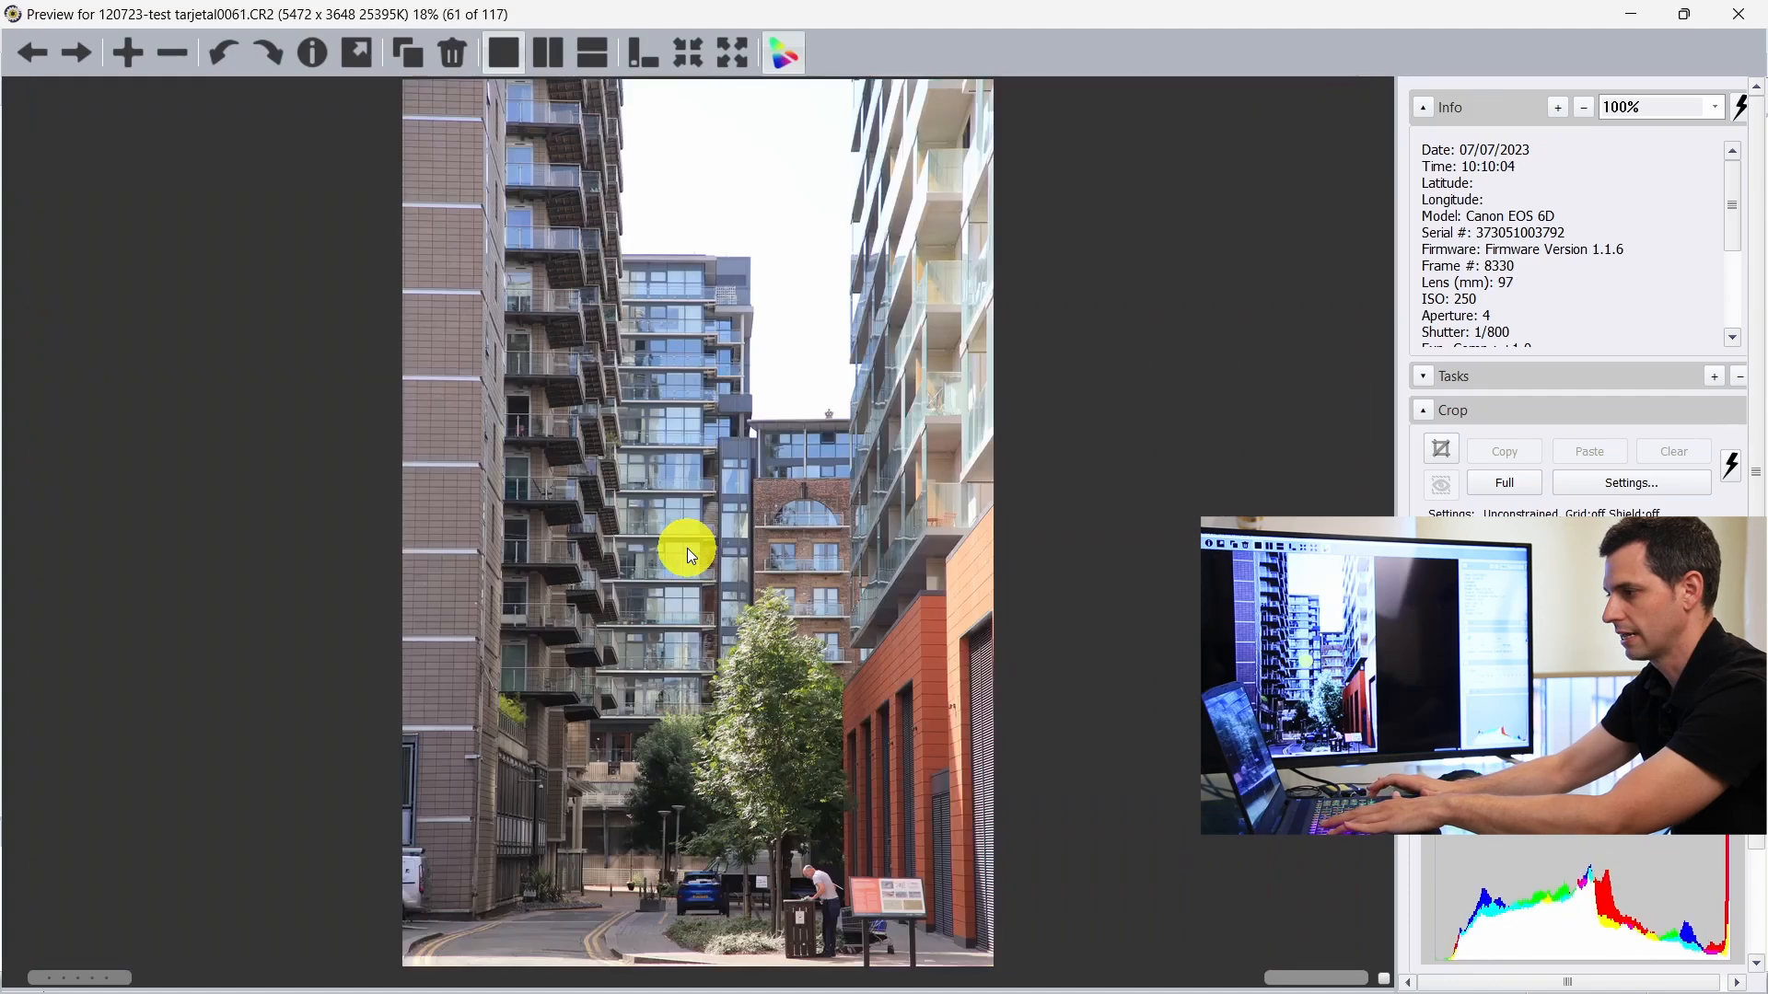
key(Right)
key(Right)
key(Right)
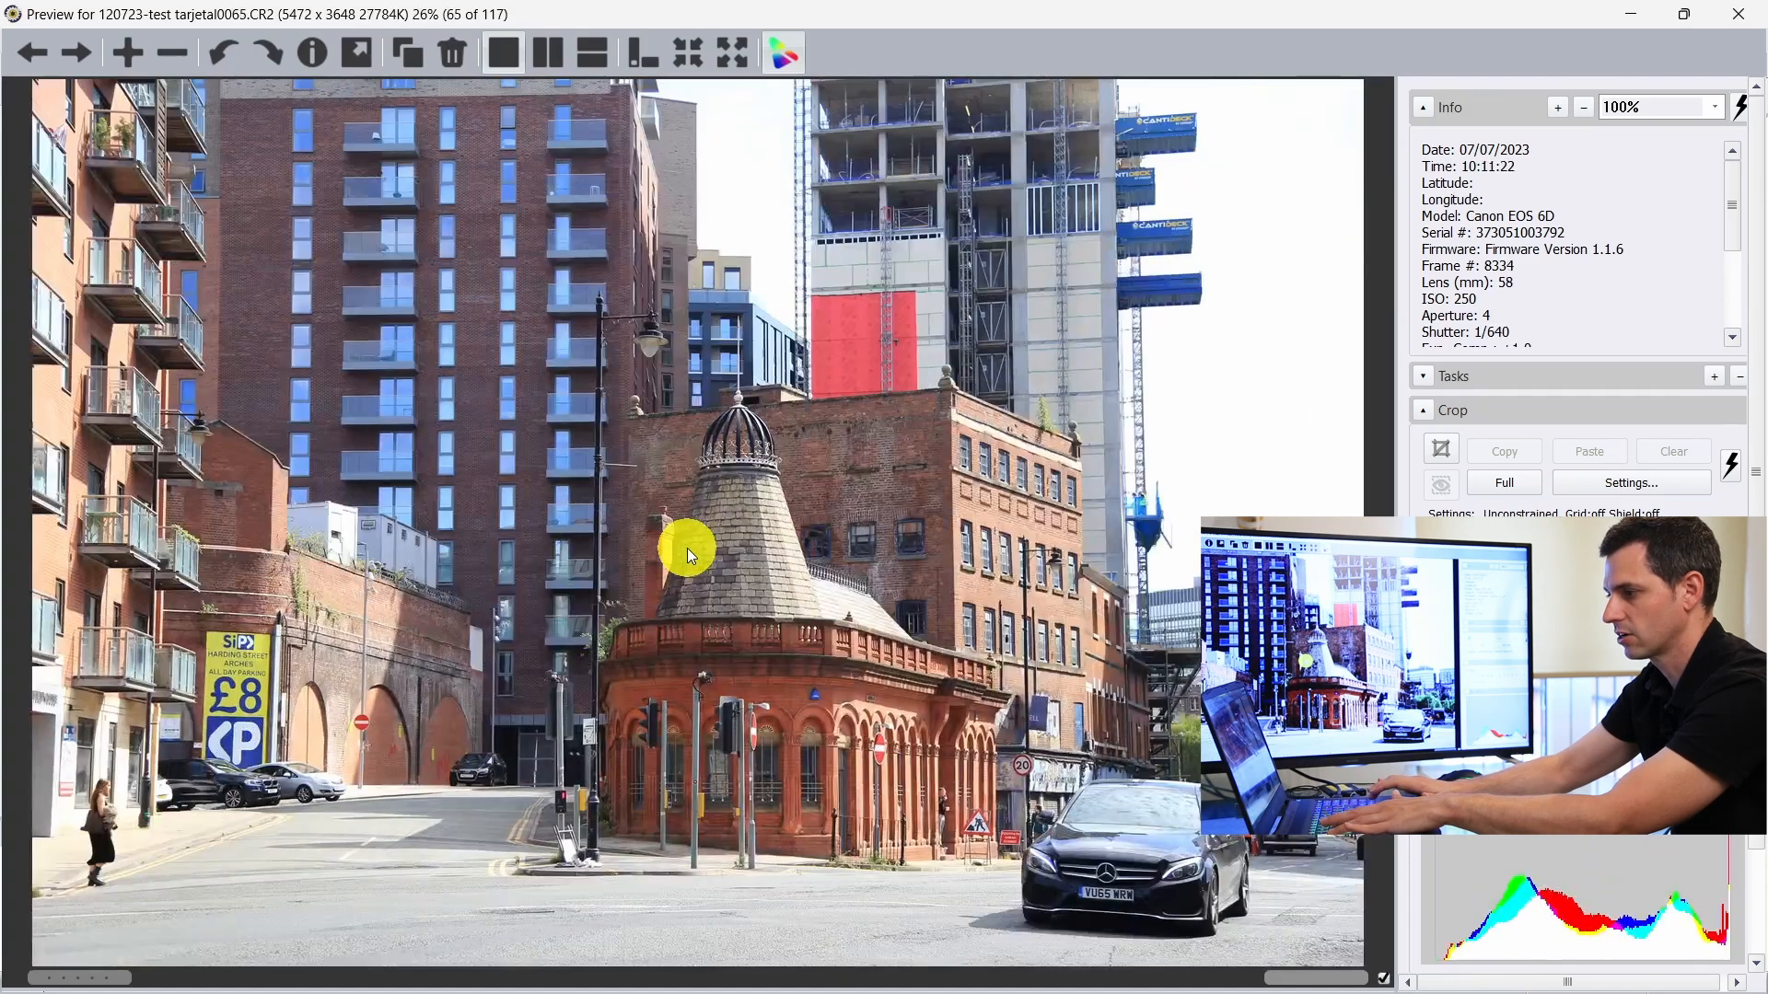
key(Right)
key(Right)
key(Right)
key(Right)
key(Right)
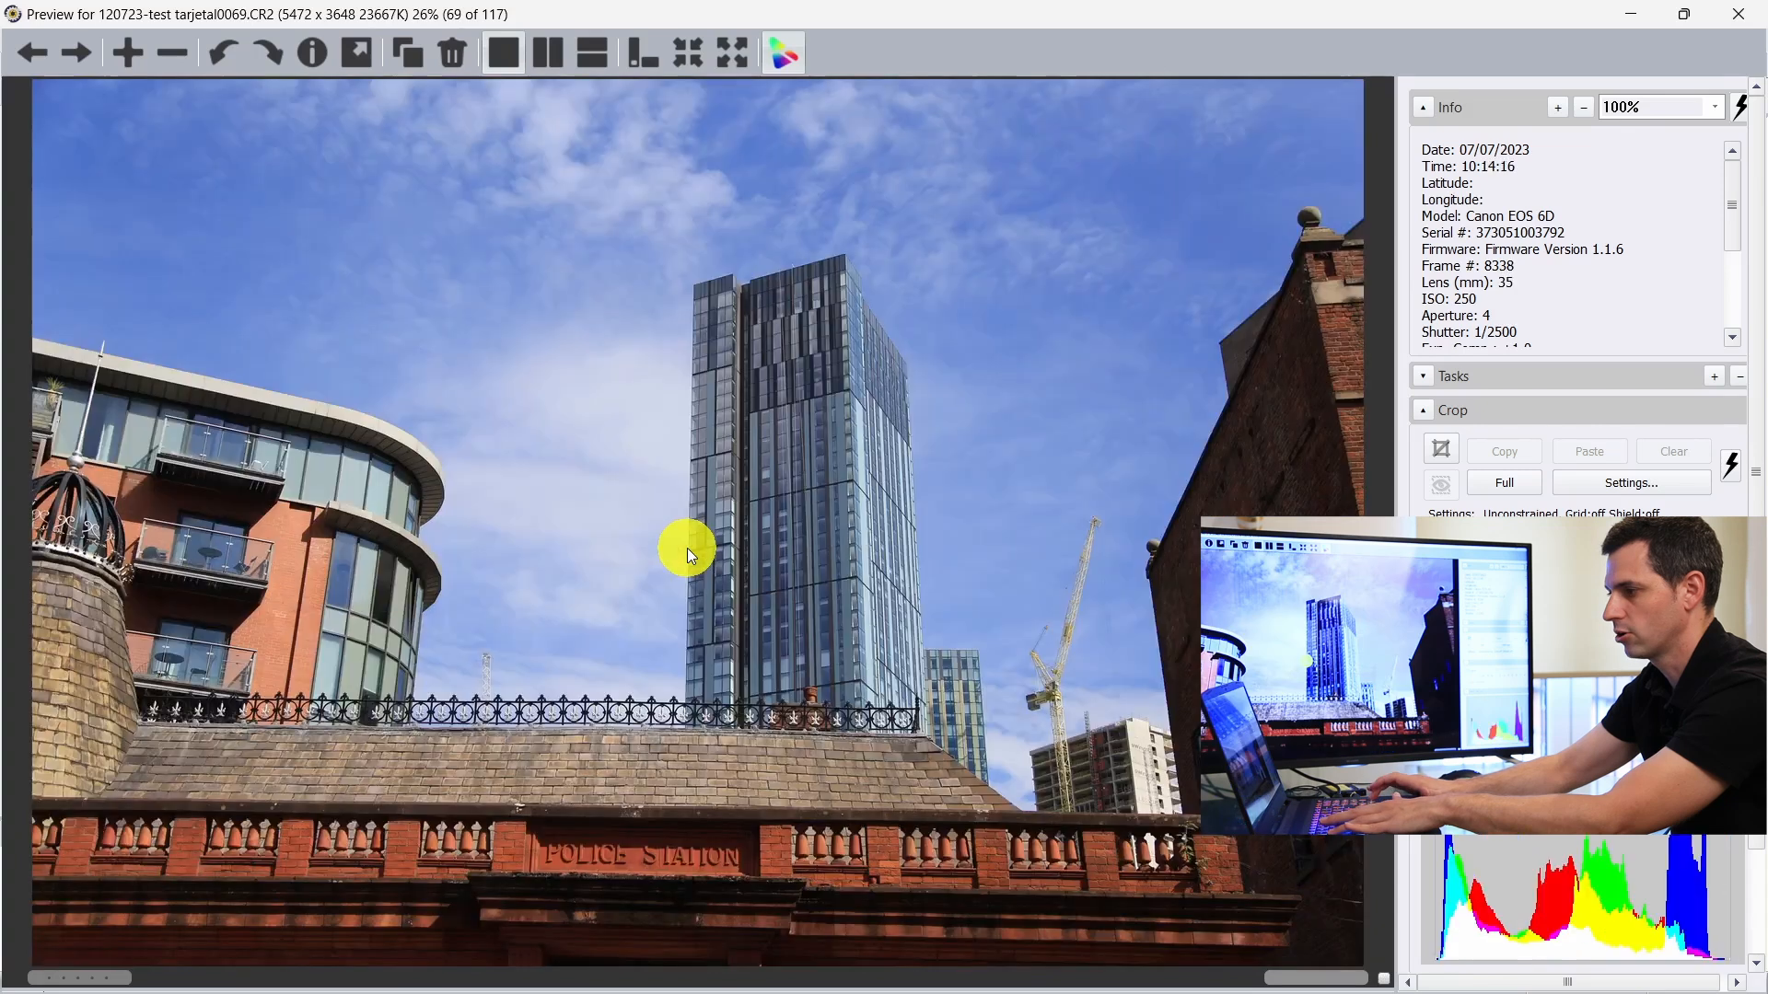
key(Escape)
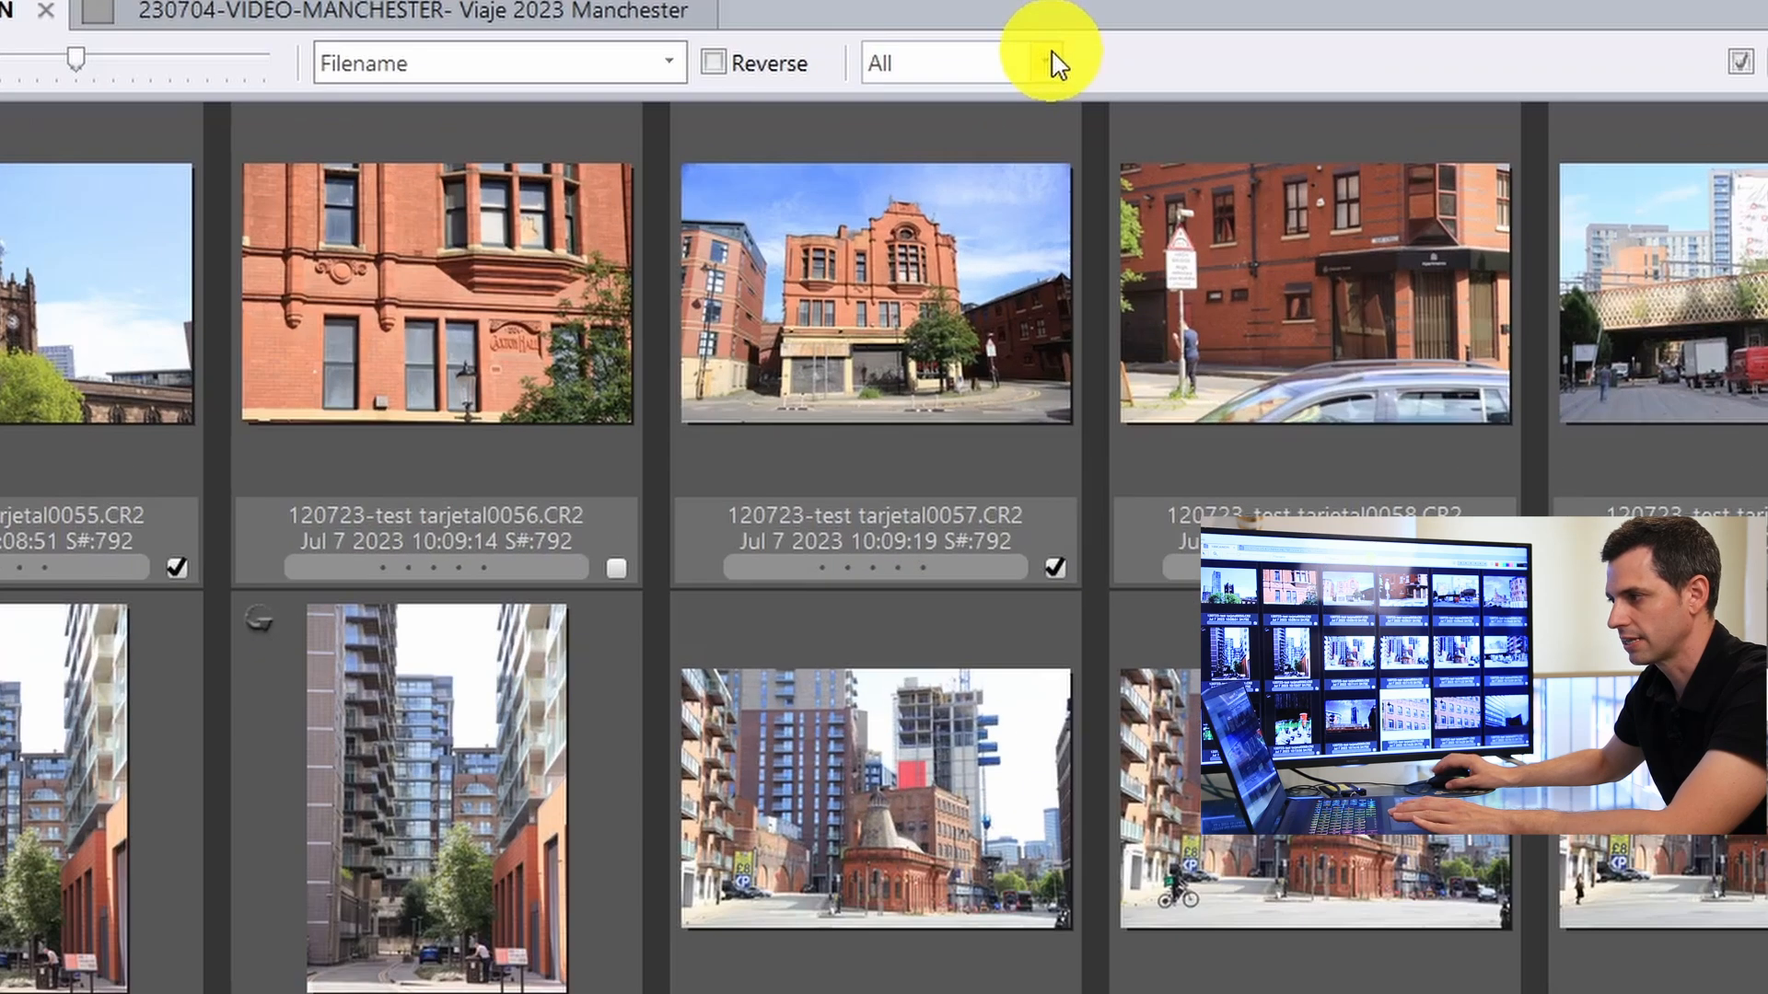
Step: Filter the contact sheet to show only Tagged photos and look through the selection
click(979, 92)
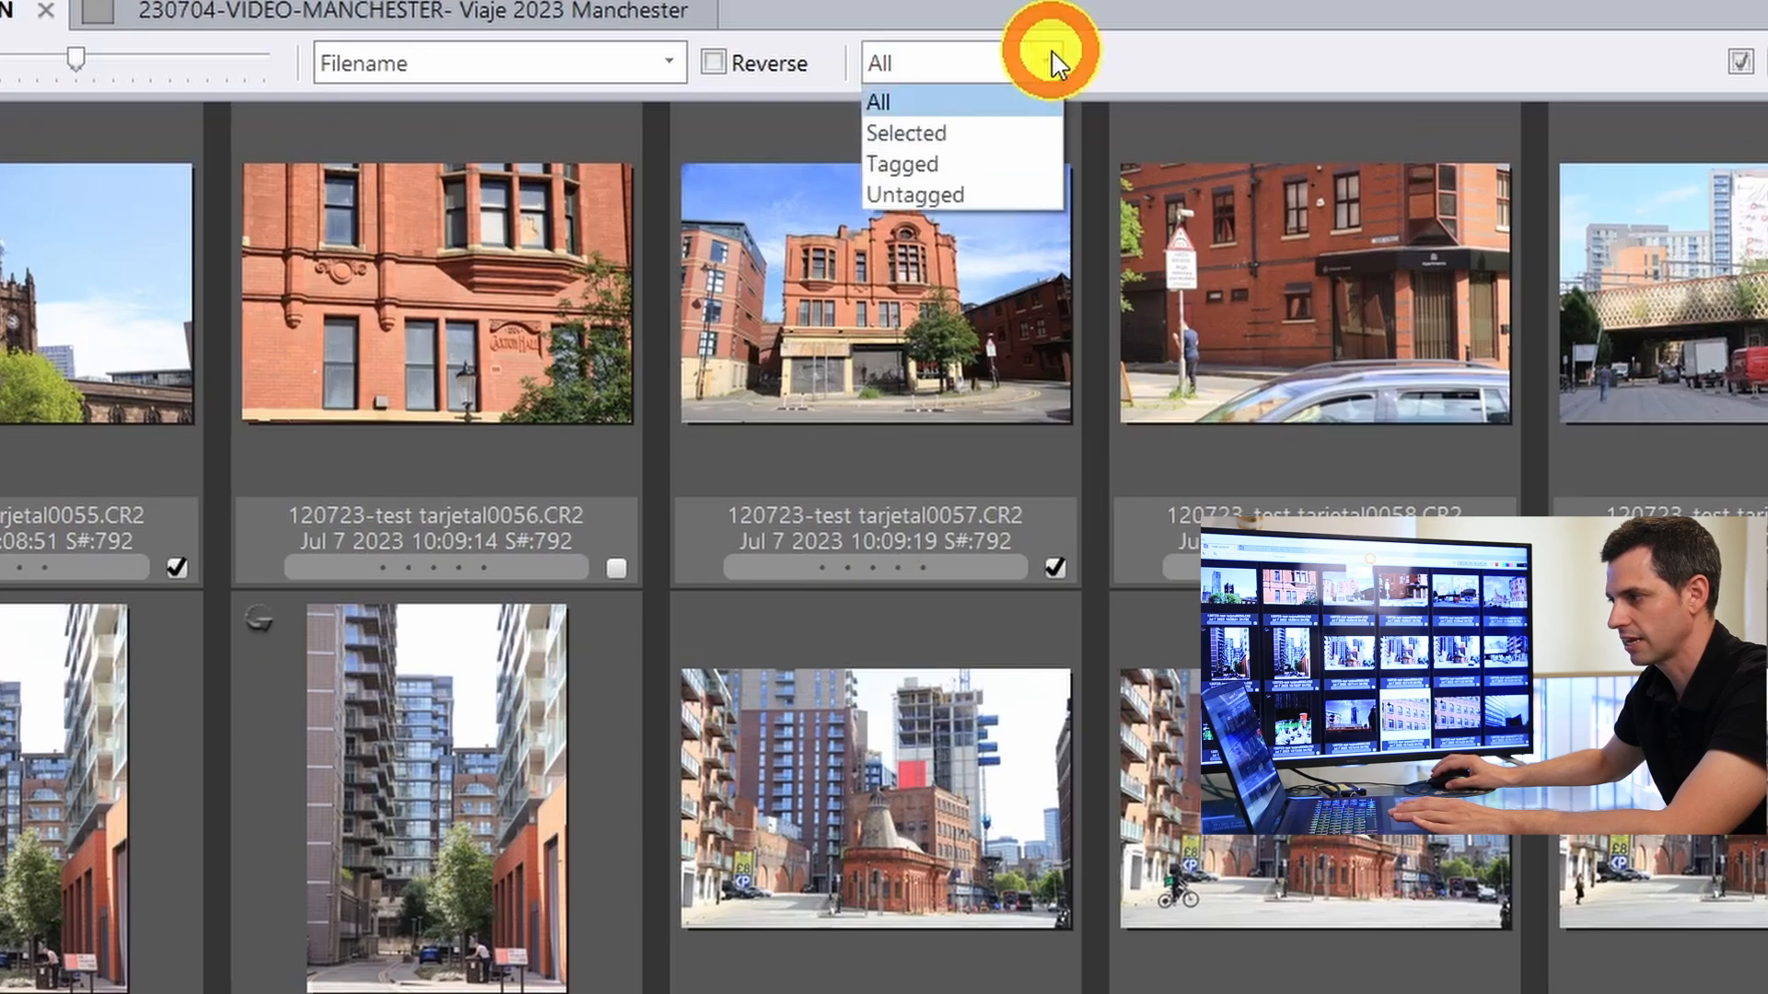
click(973, 164)
scroll(595, 428, up, 1)
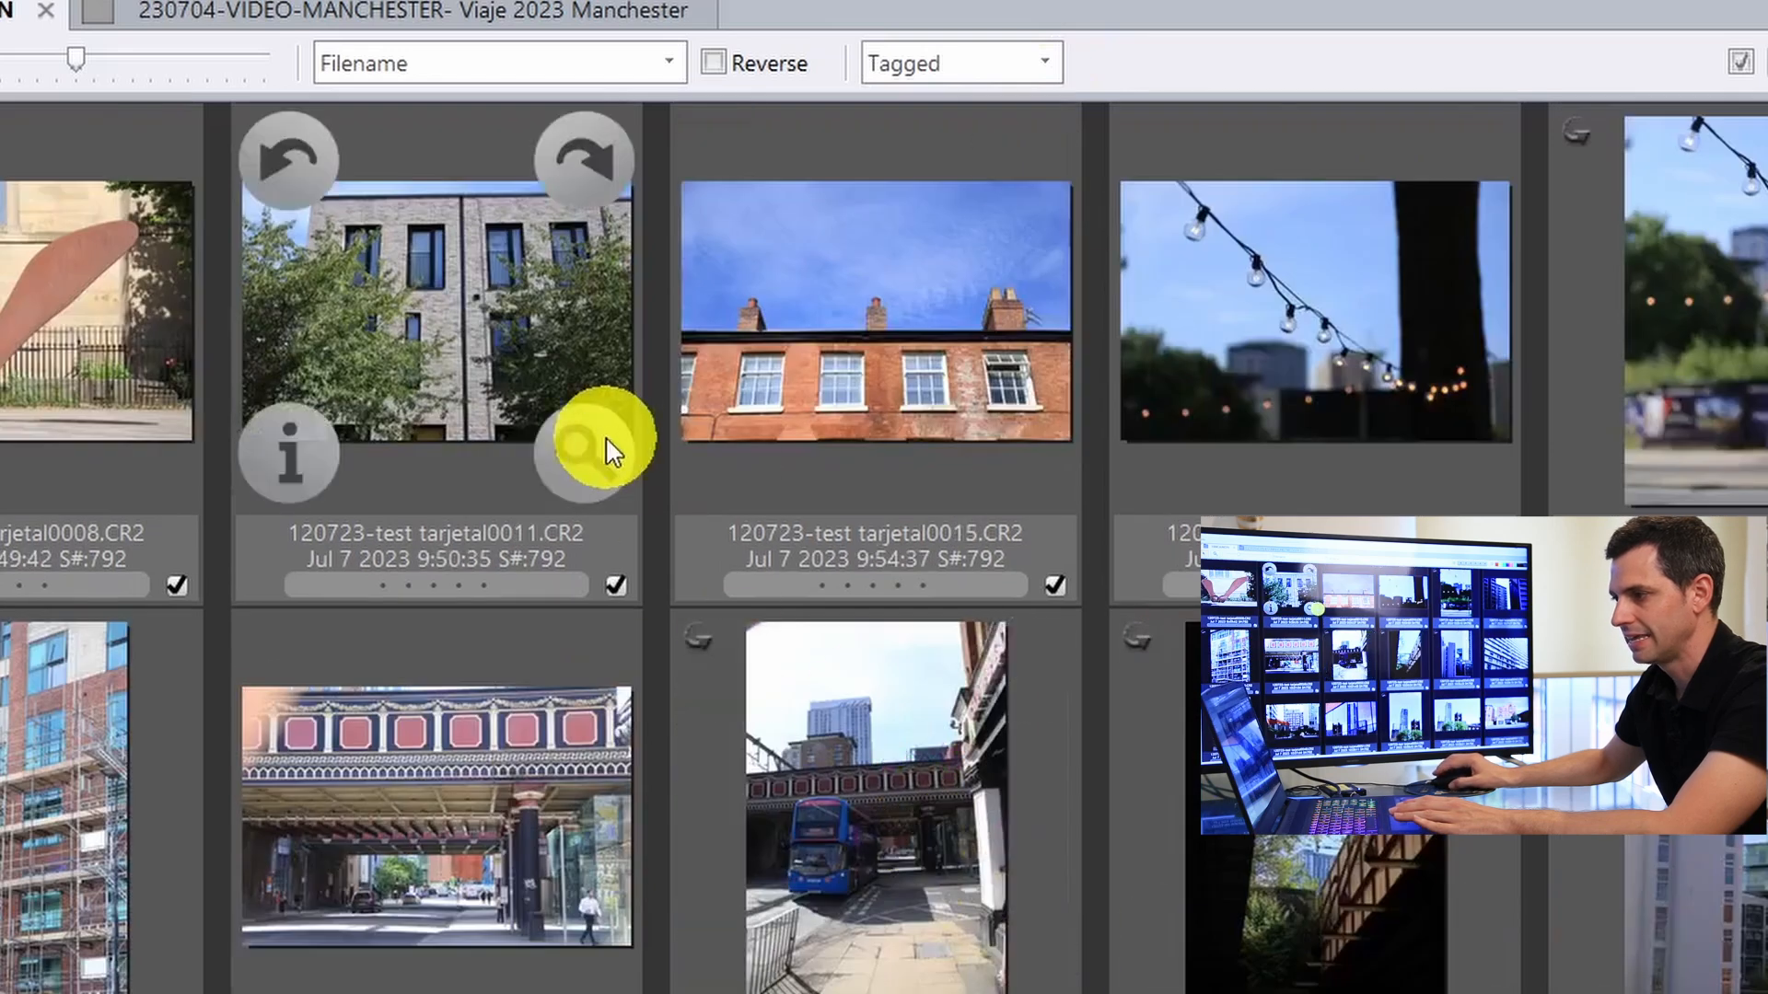
scroll(595, 428, down, 1)
scroll(1063, 914, up, 1)
scroll(1033, 681, down, 1)
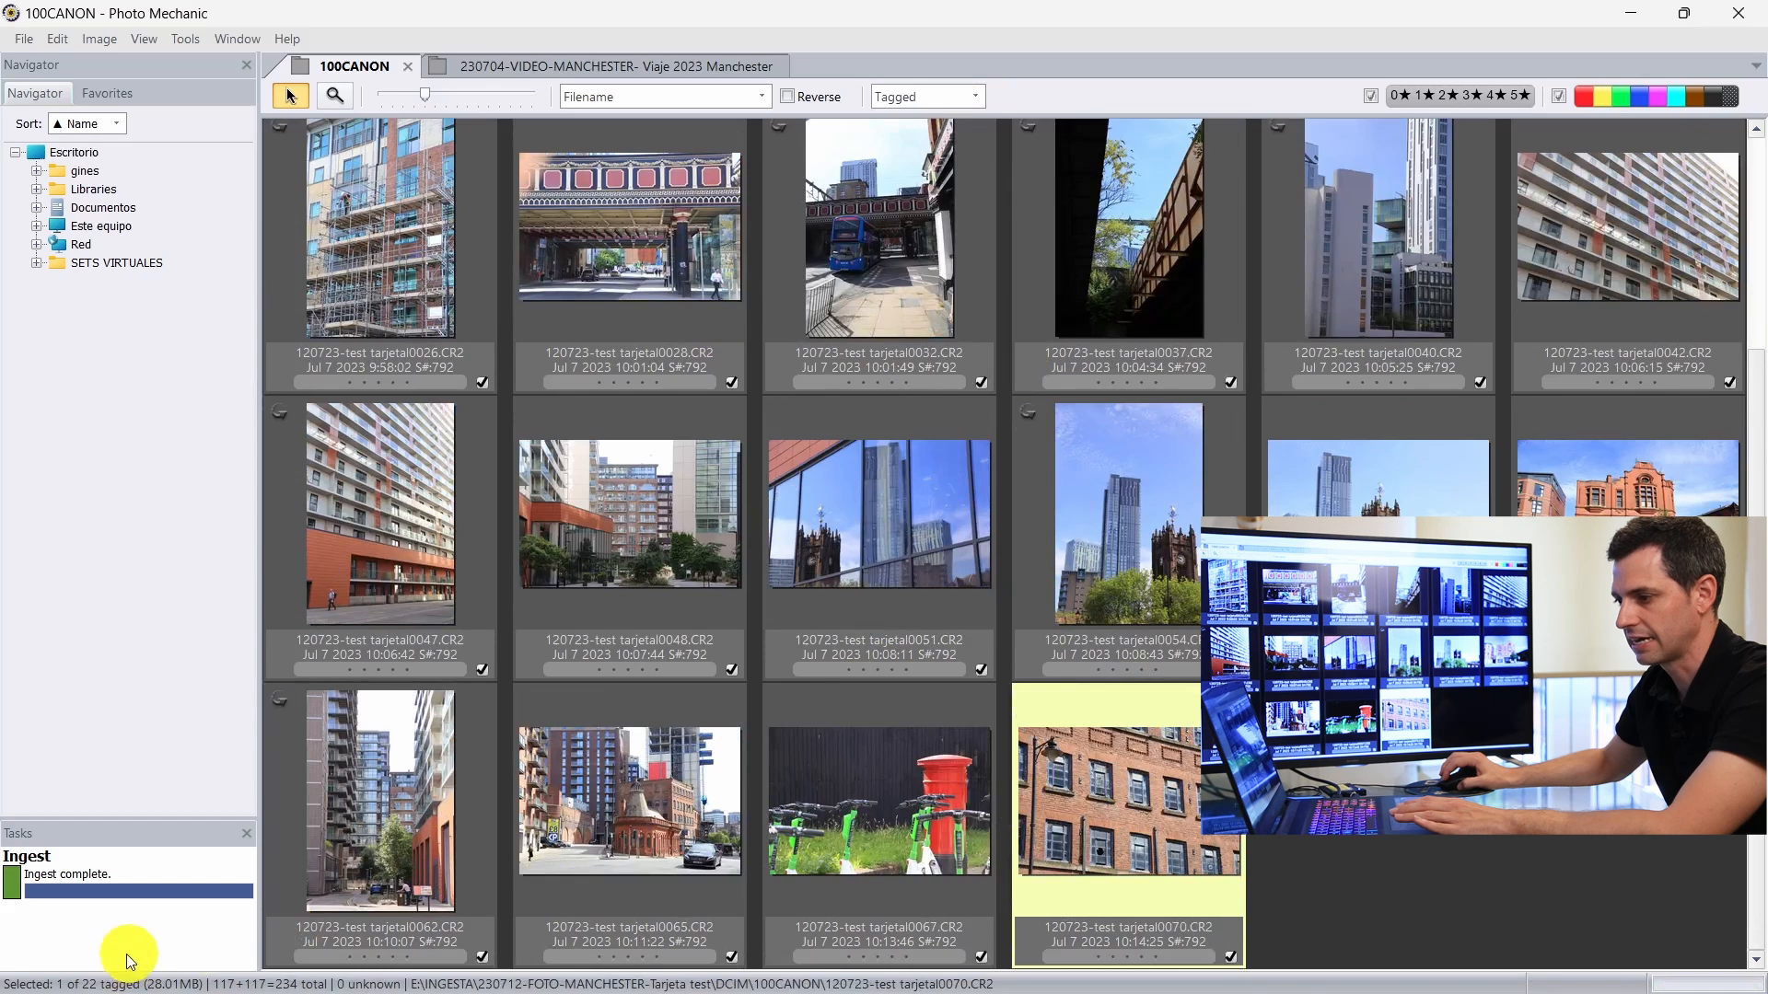
mouse_move(914, 378)
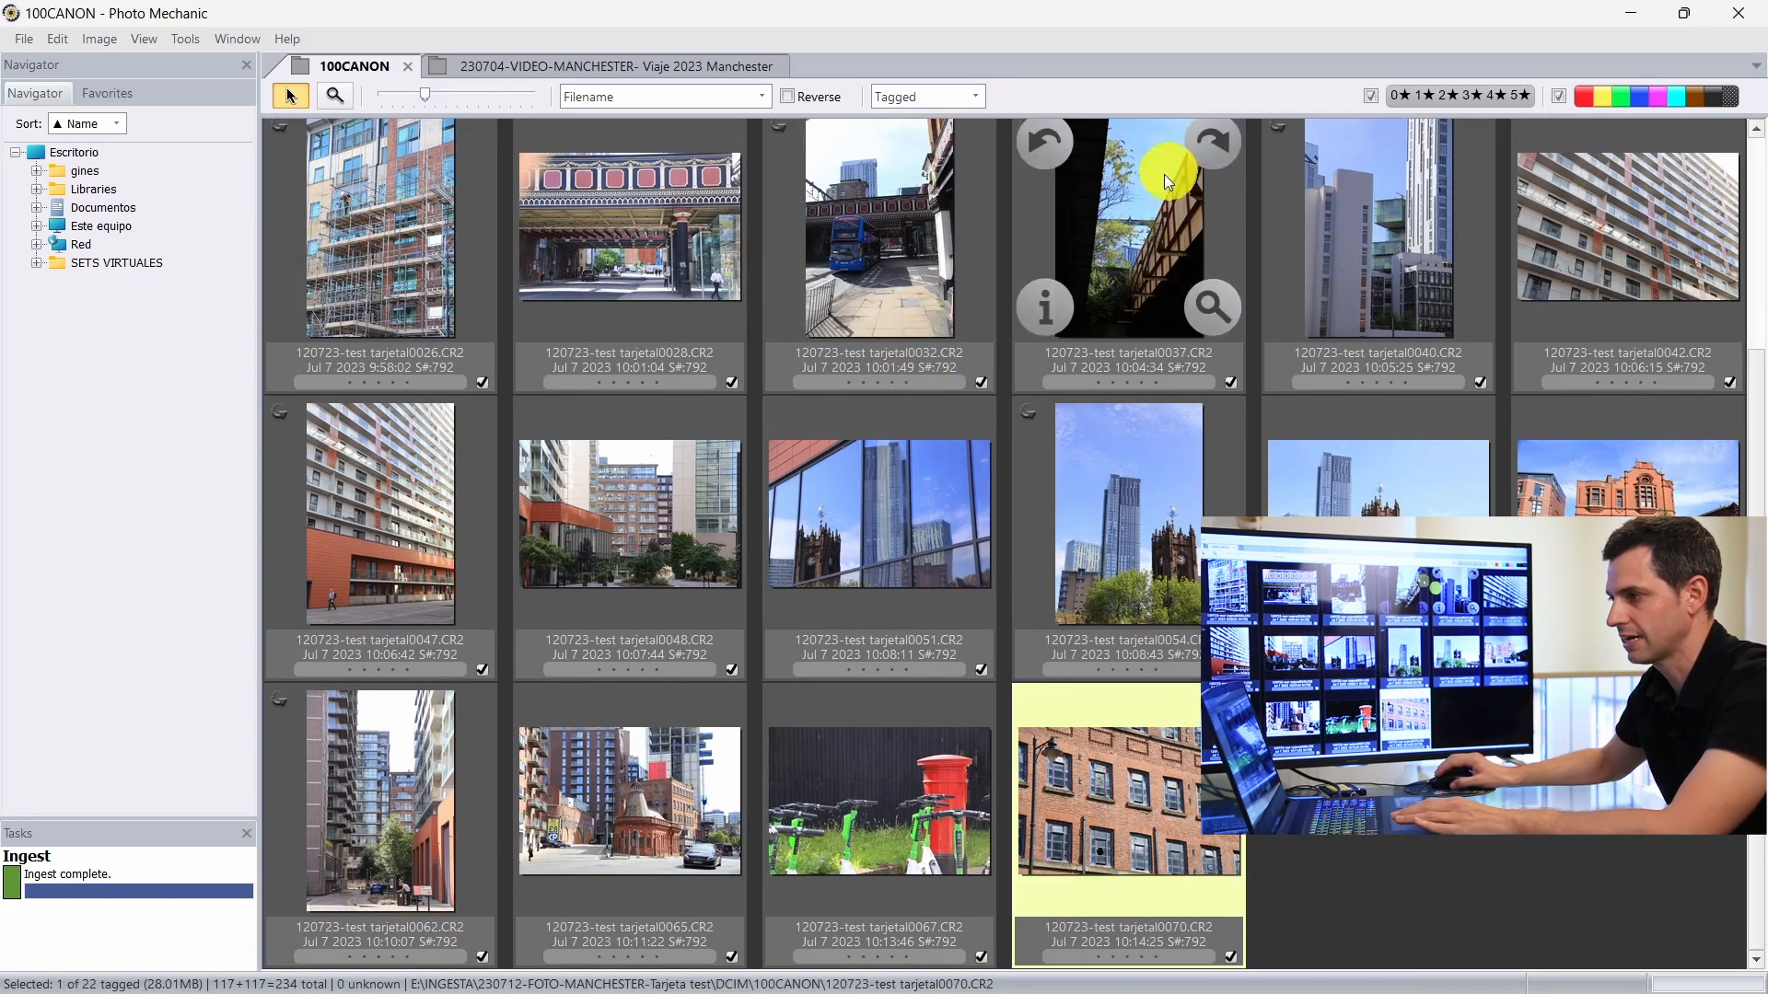
Step: Show all photos and restore the Tagged filter in the contact sheet, then switch to the workflow diagram
click(937, 98)
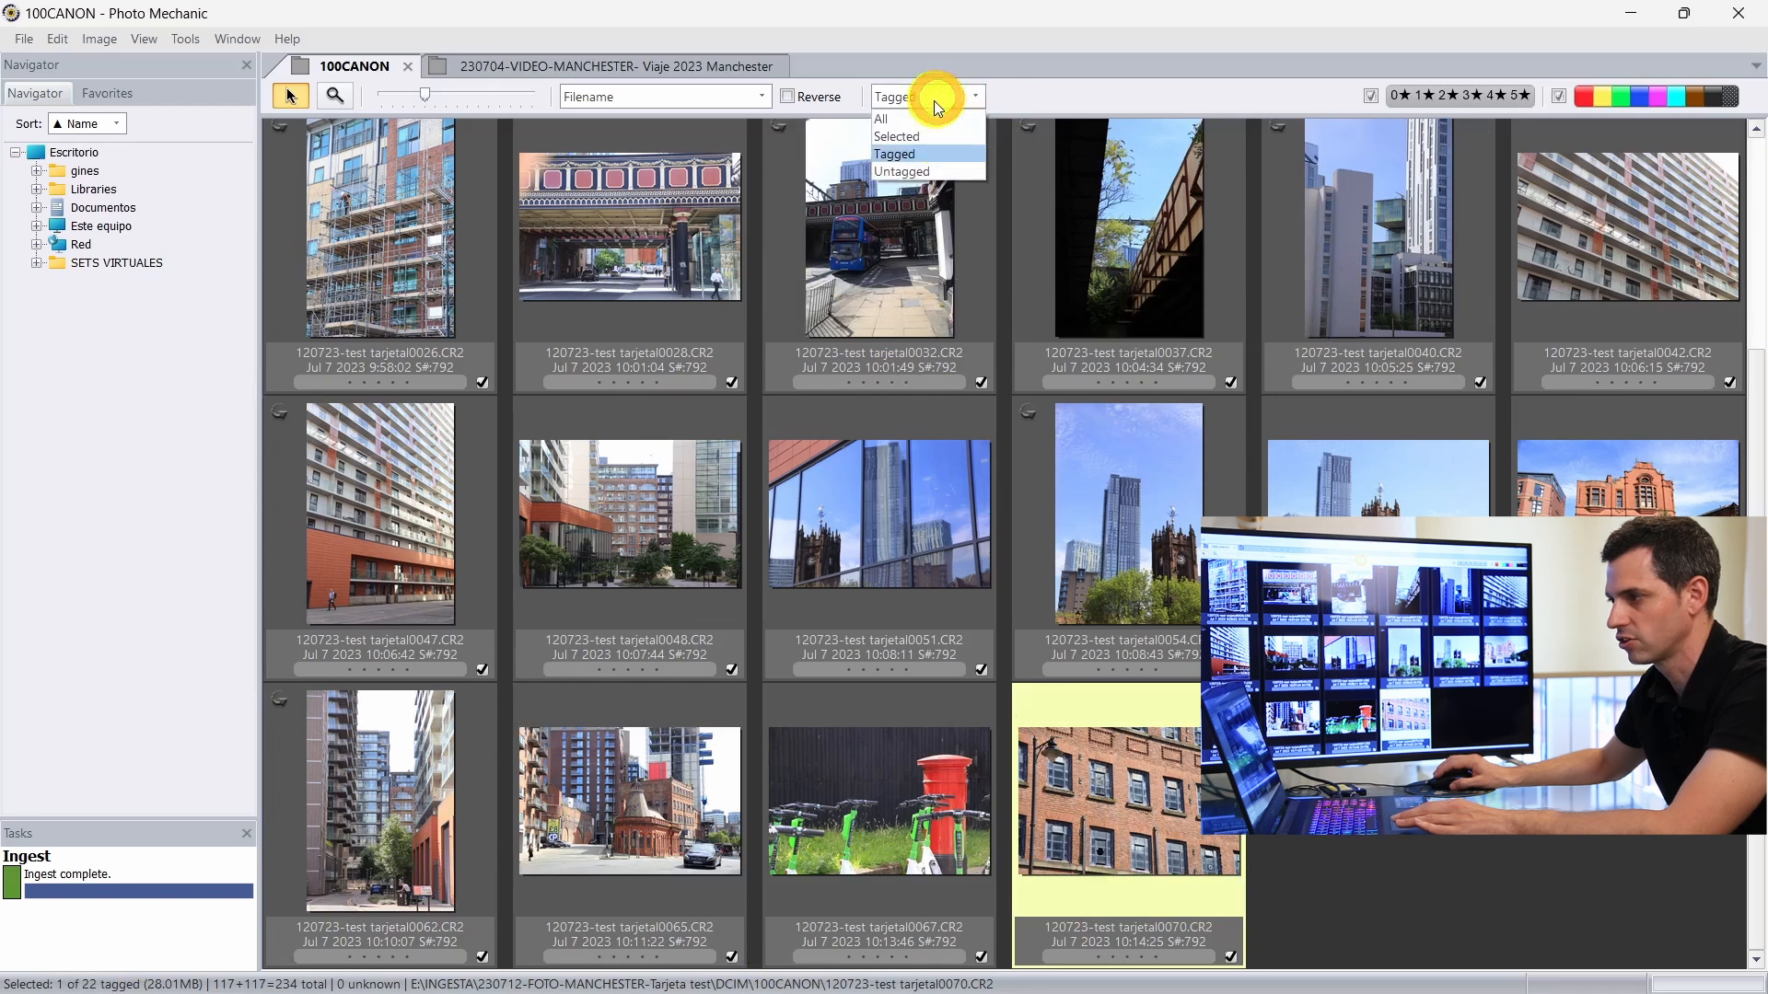
click(928, 116)
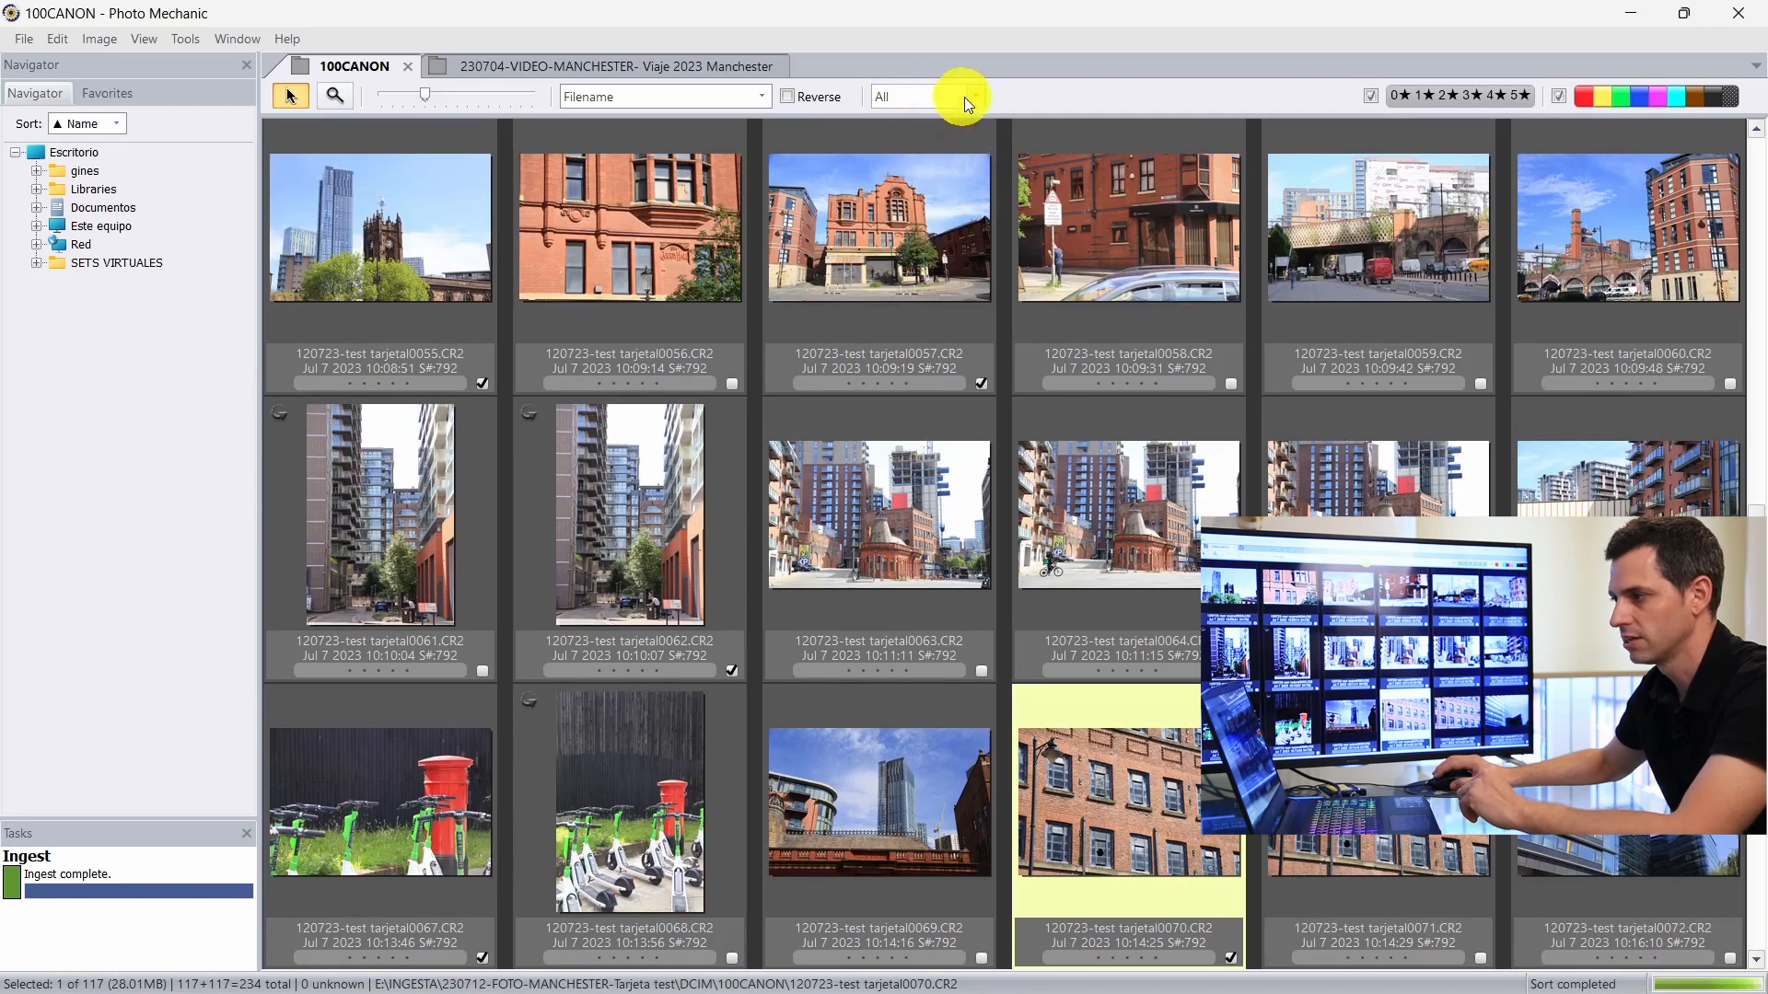
click(964, 96)
click(948, 172)
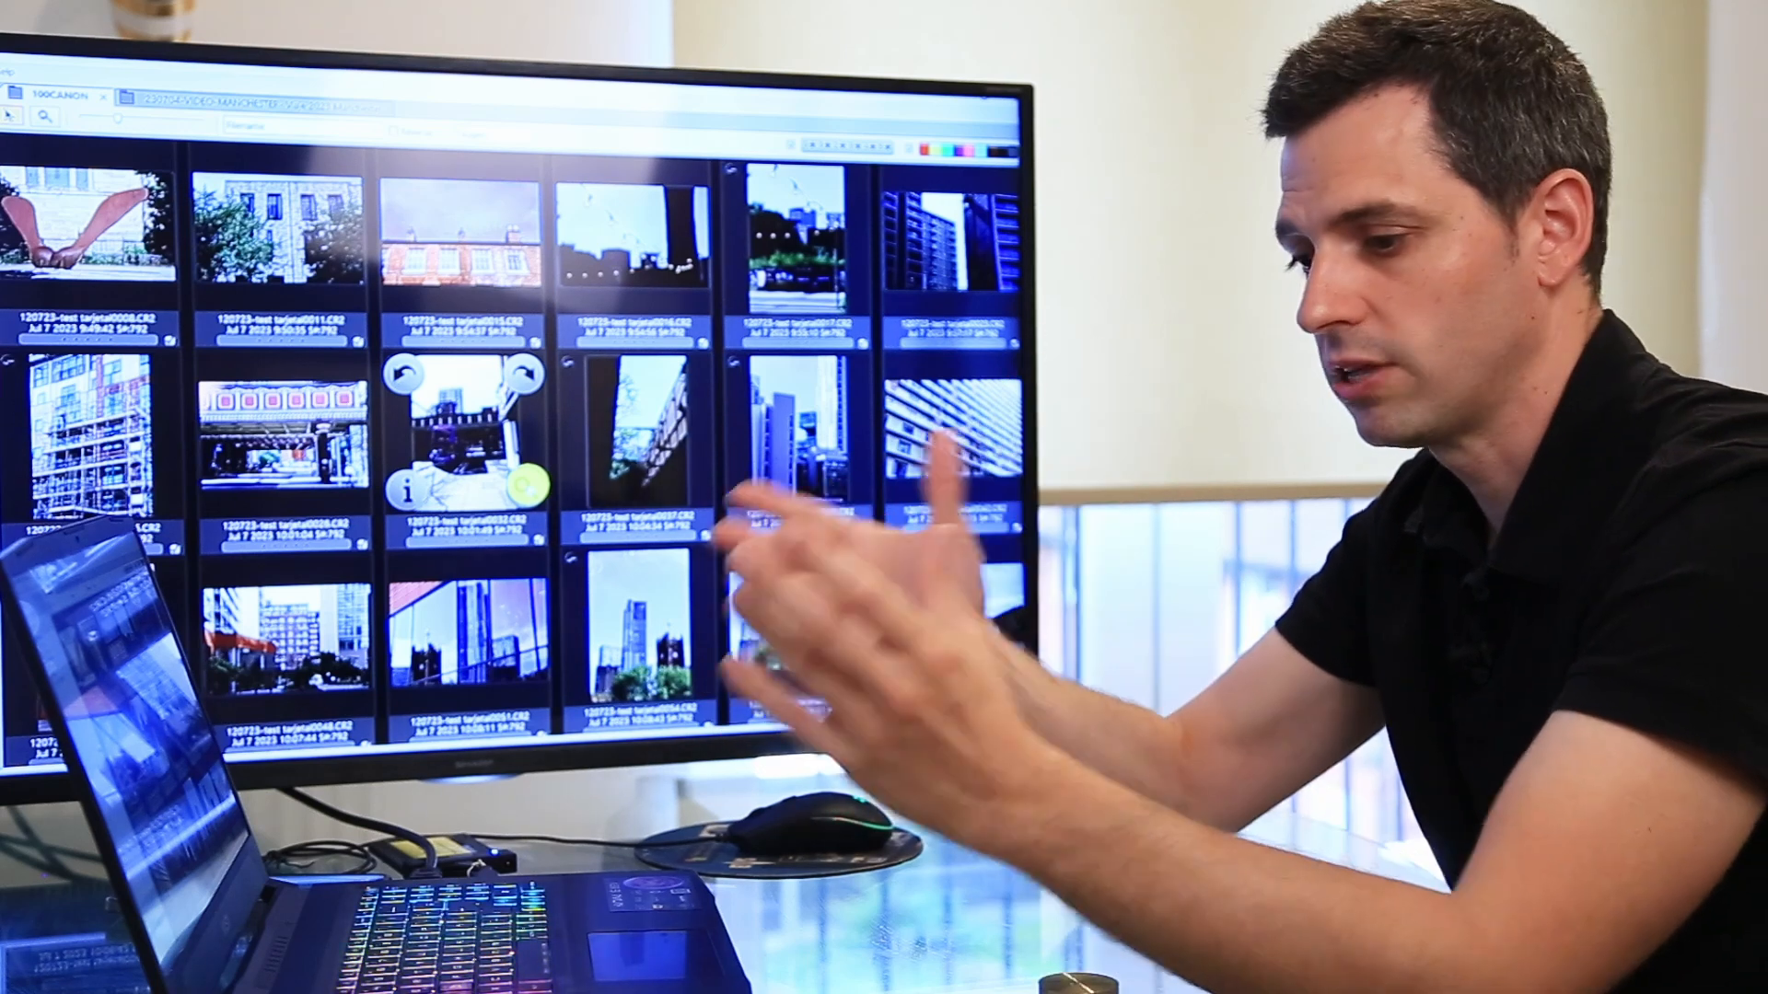
key(alt+Tab)
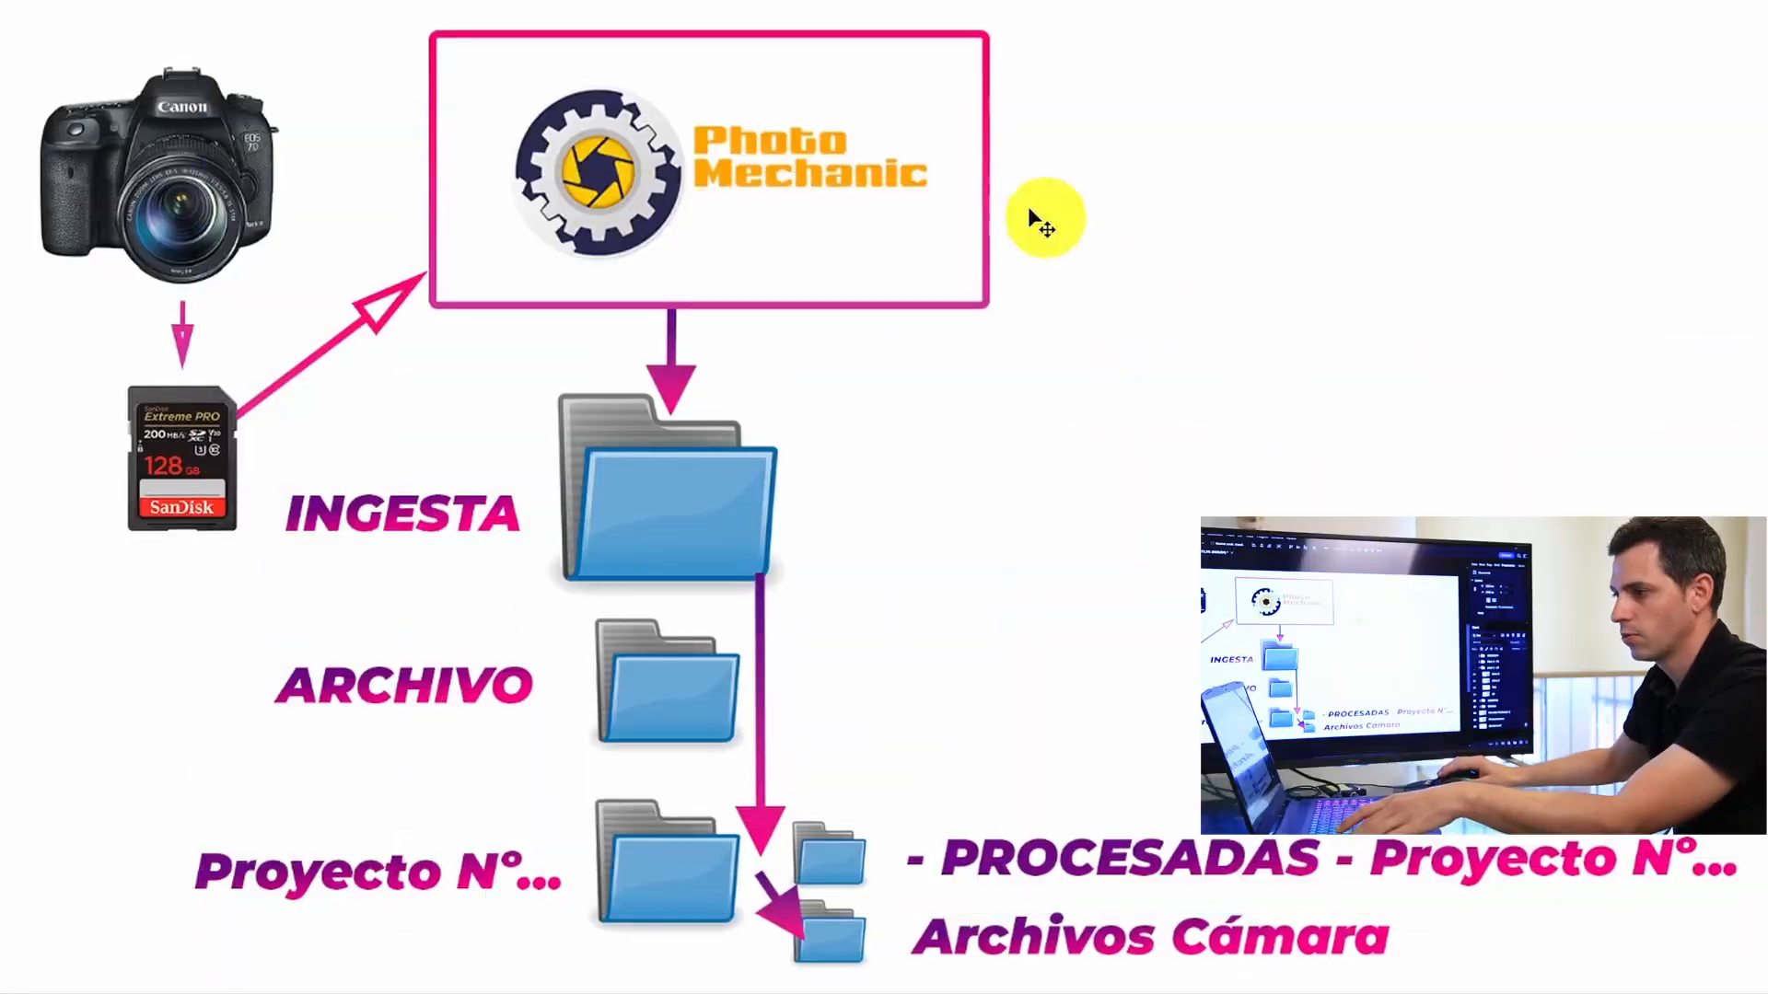
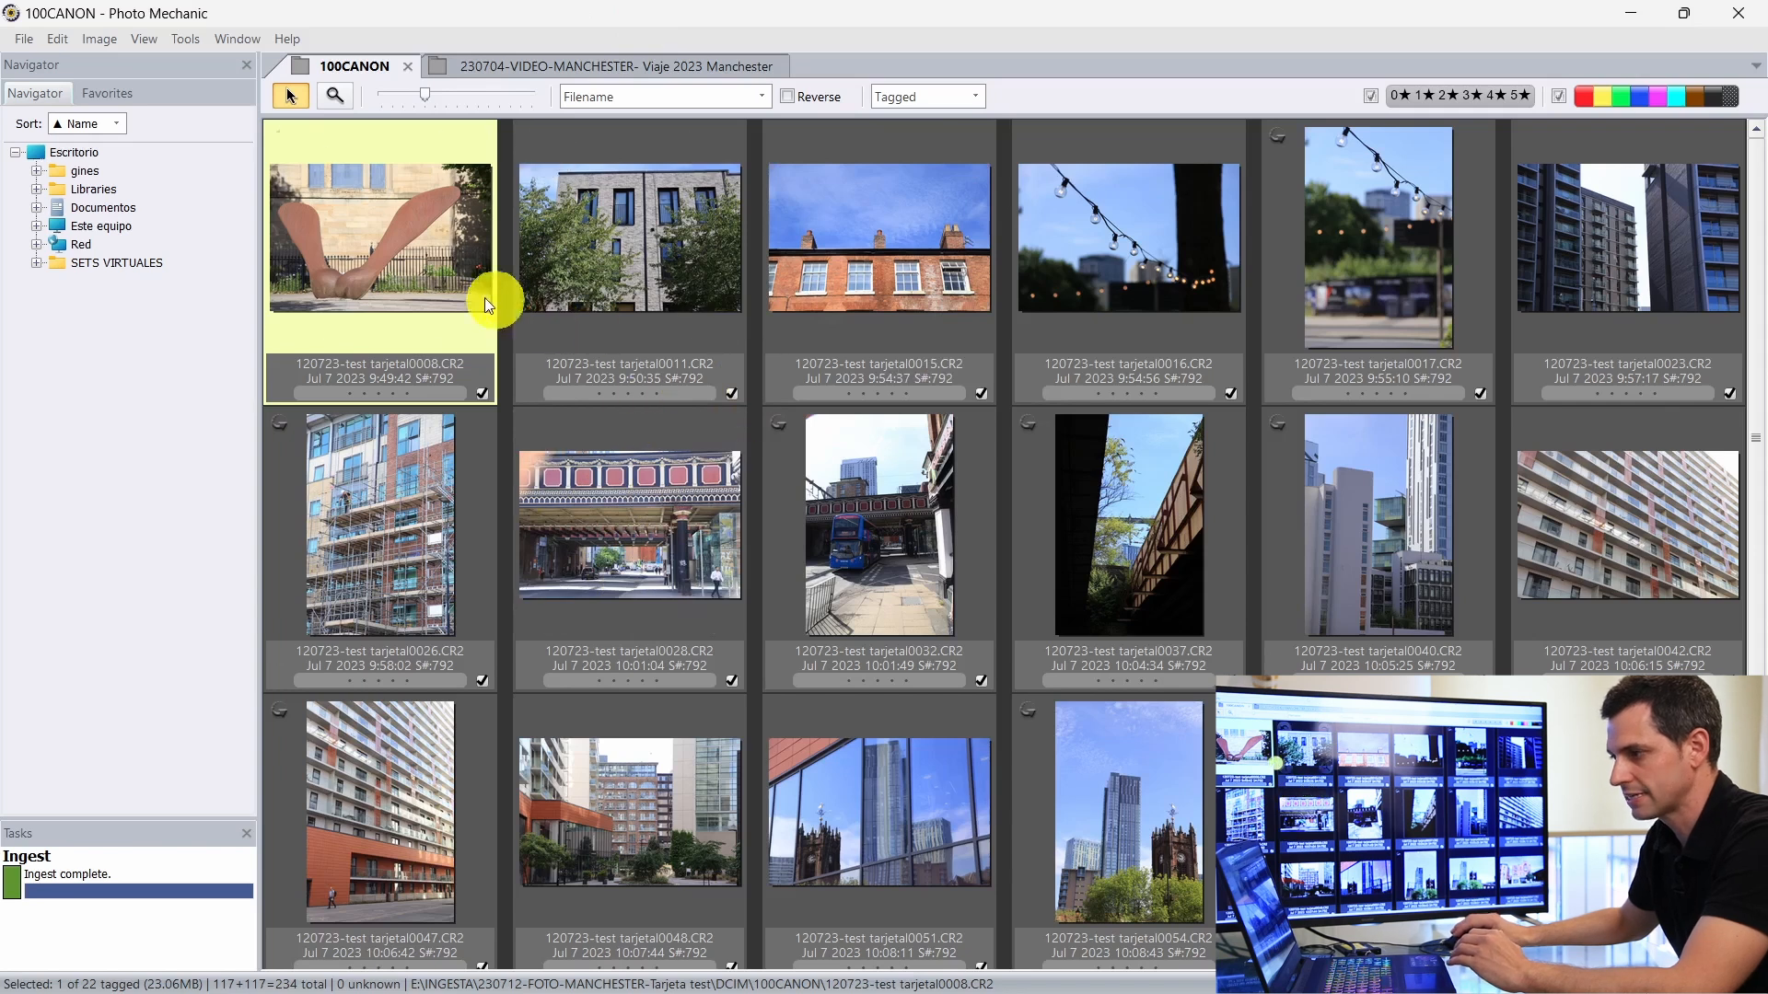
Step: Assign the red color class to photos 120723-test tarjetal0008.CR2 and 0015, and yellow to 0011
click(429, 279)
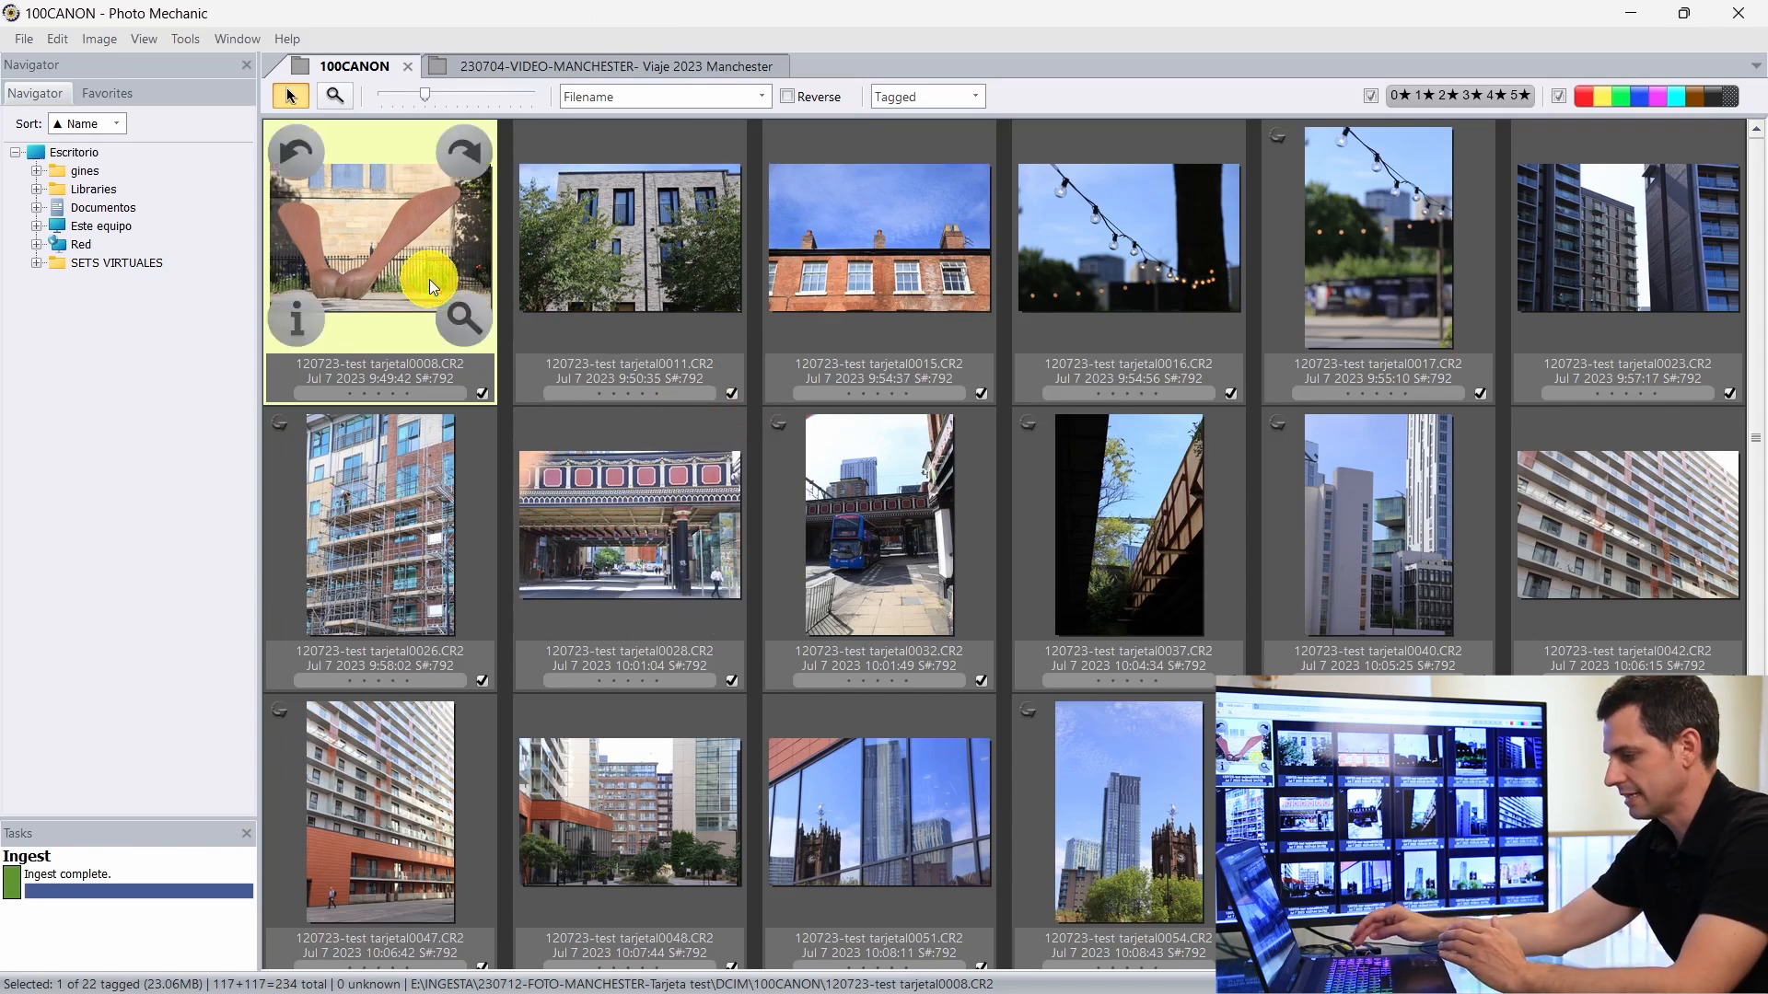
key(1)
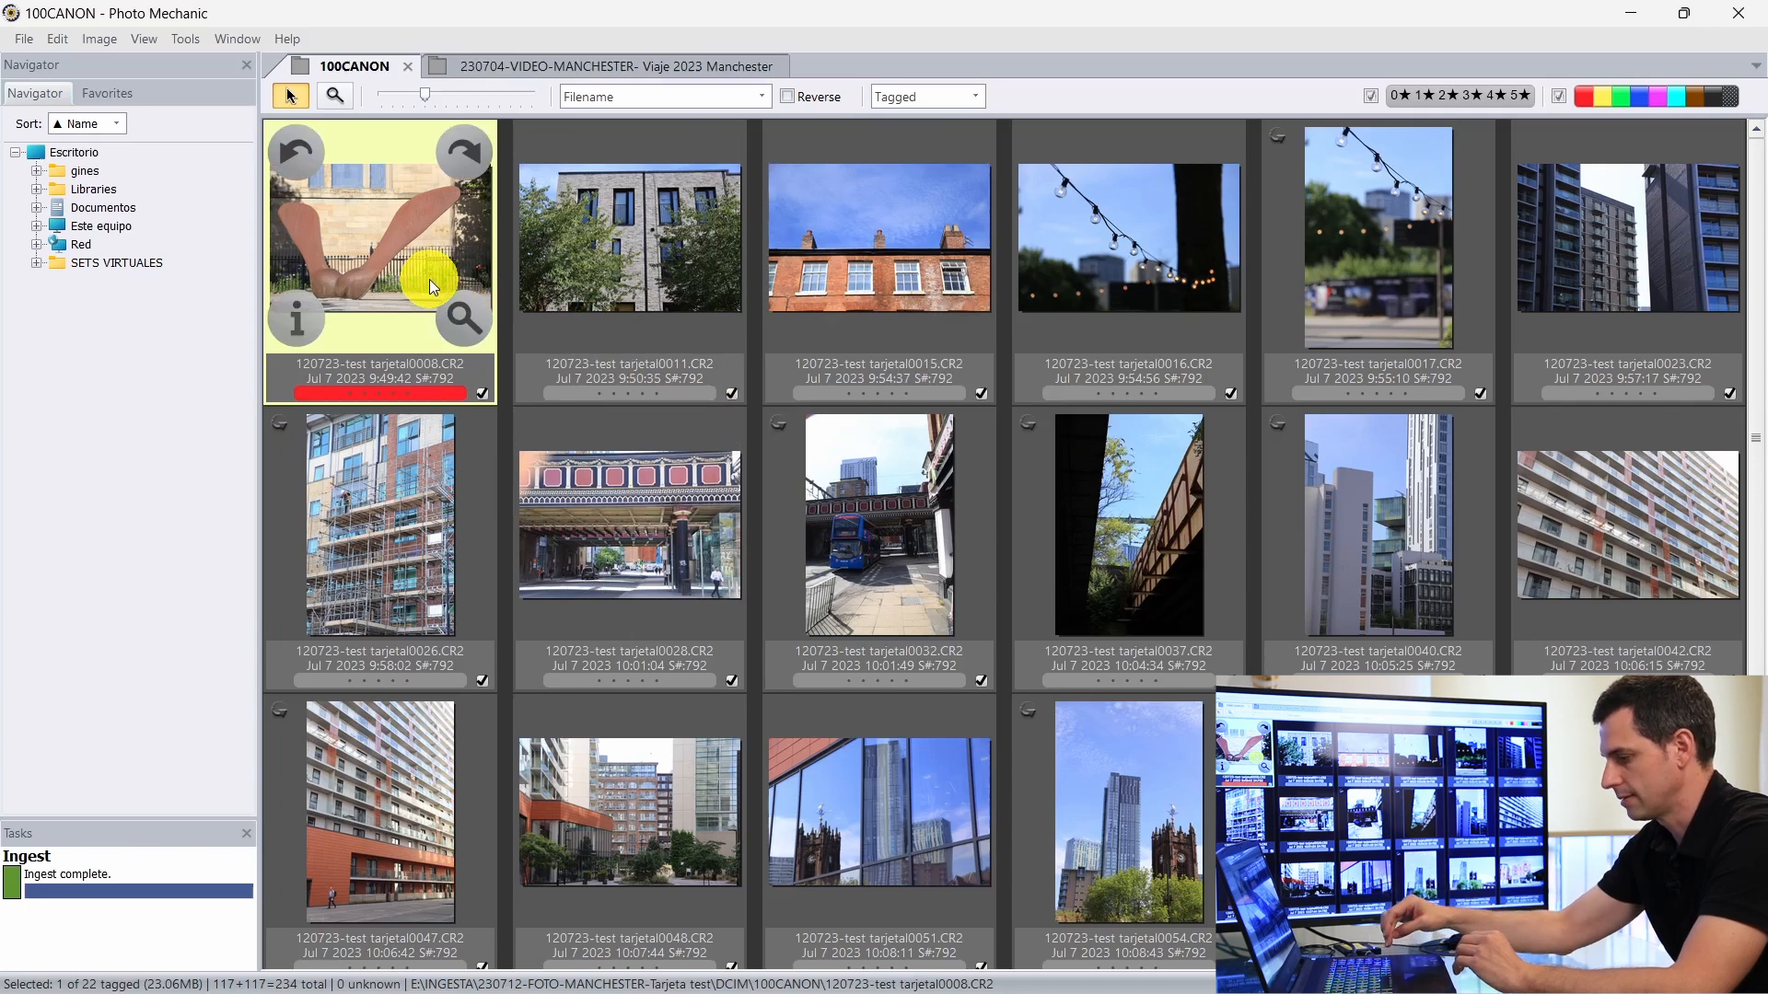
key(Right)
key(2)
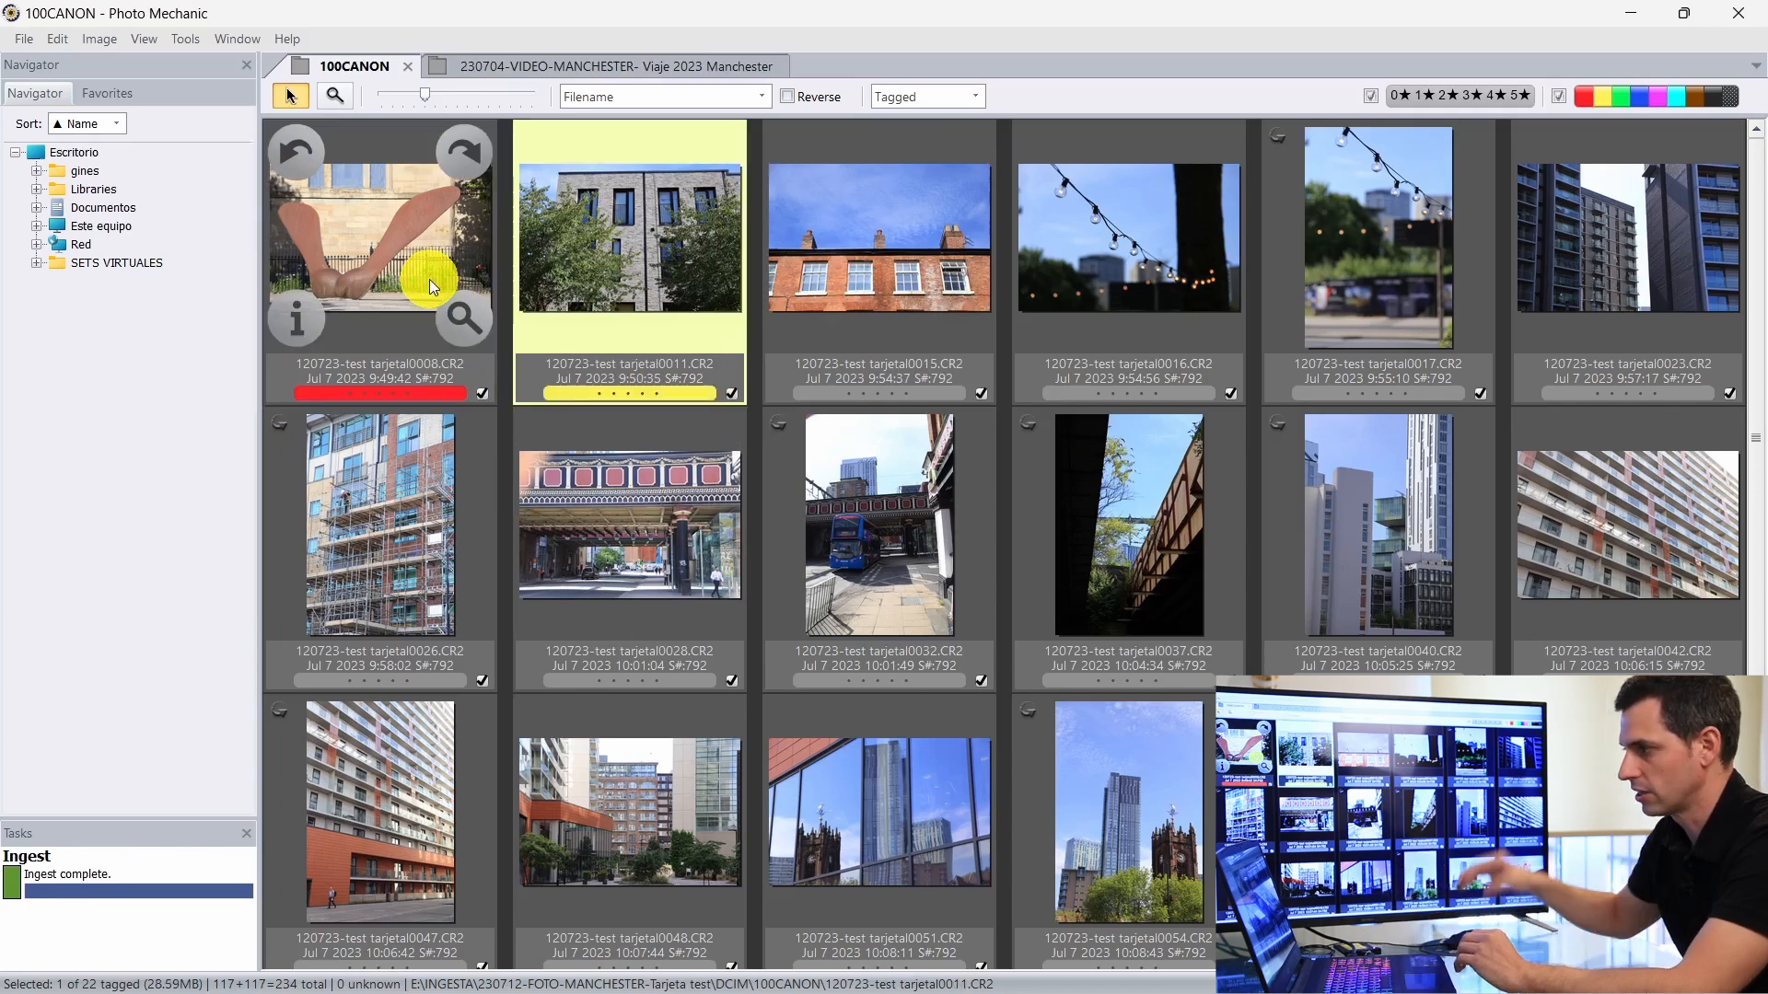
mouse_move(1683, 145)
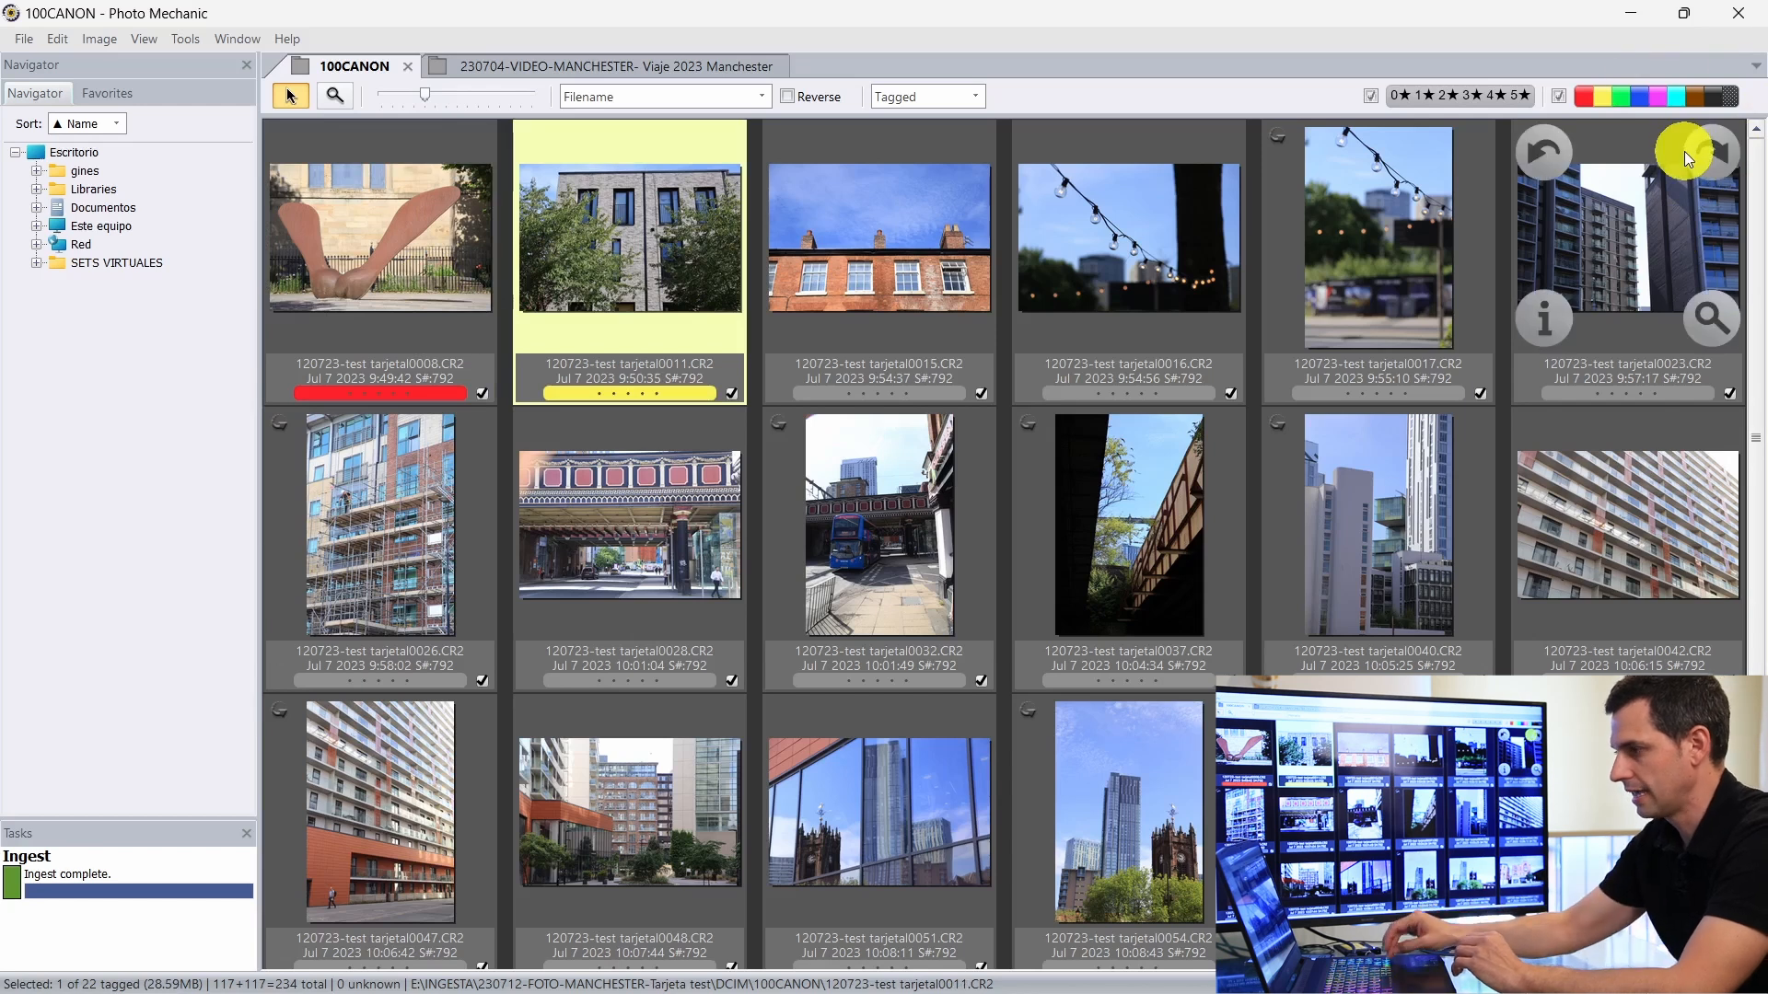
key(Right)
key(1)
Step: Assign the magenta color class to photos 120723-test tarjetal0016.CR2 and 120723-test tarjetal0017.CR2
key(Right)
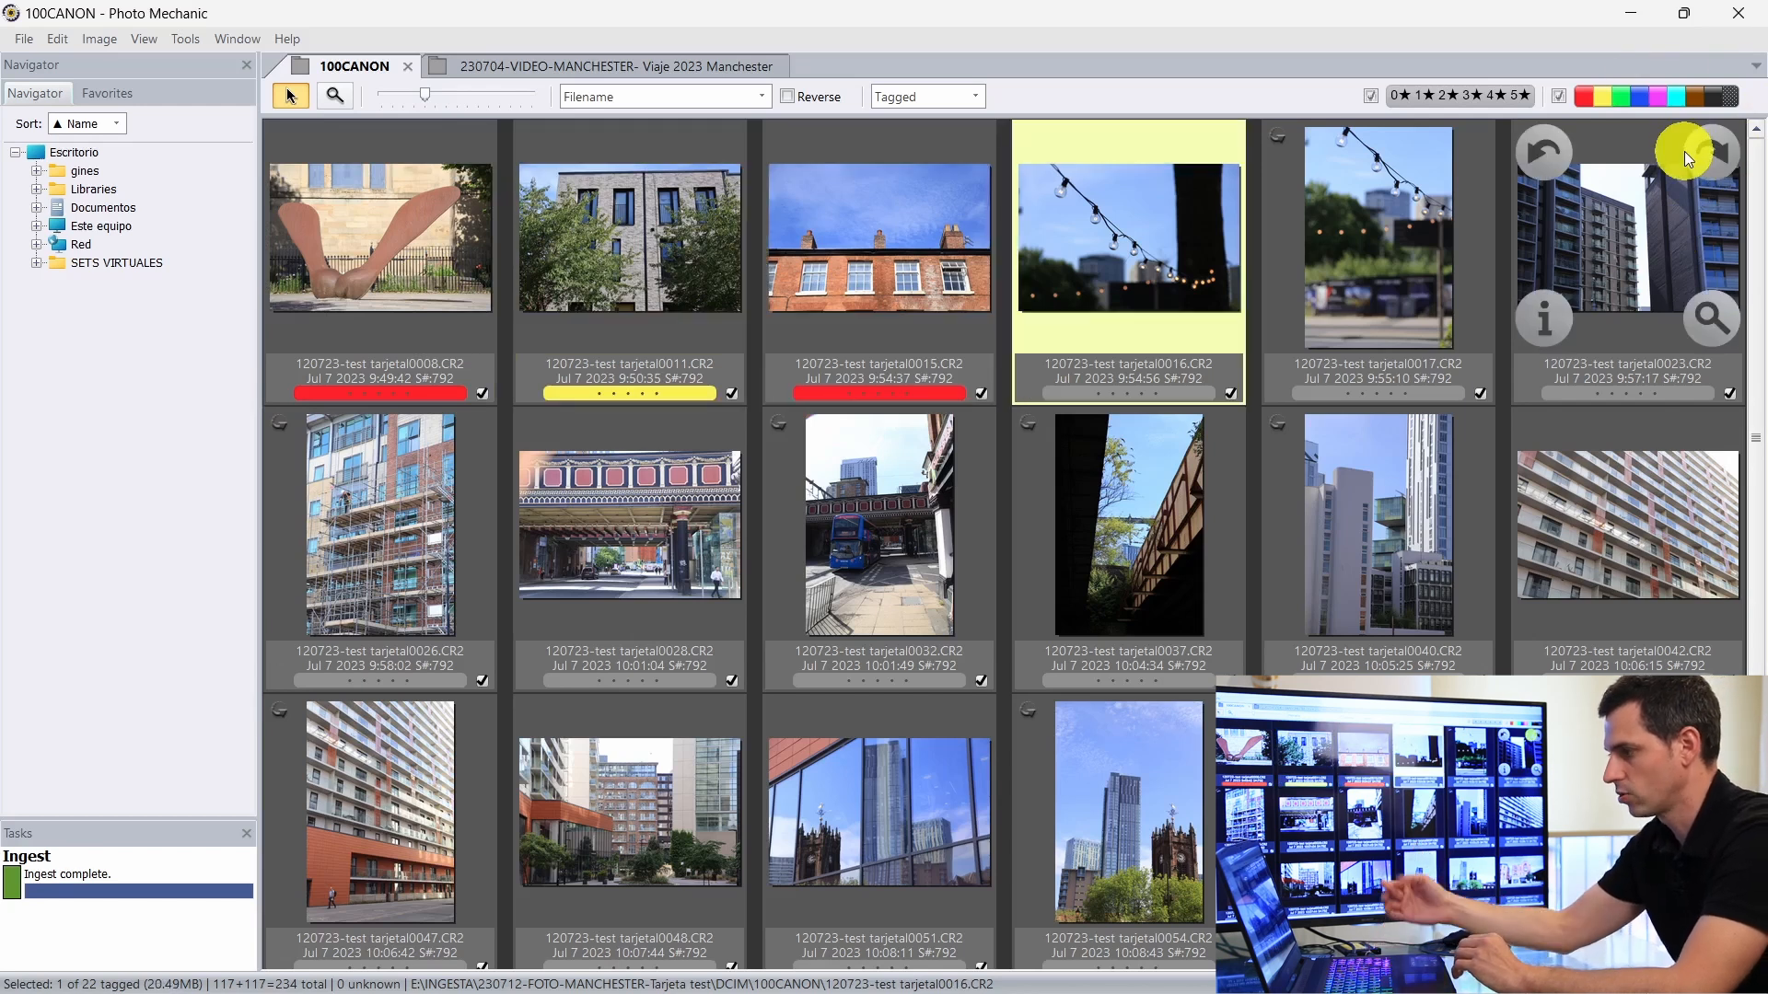
key(5)
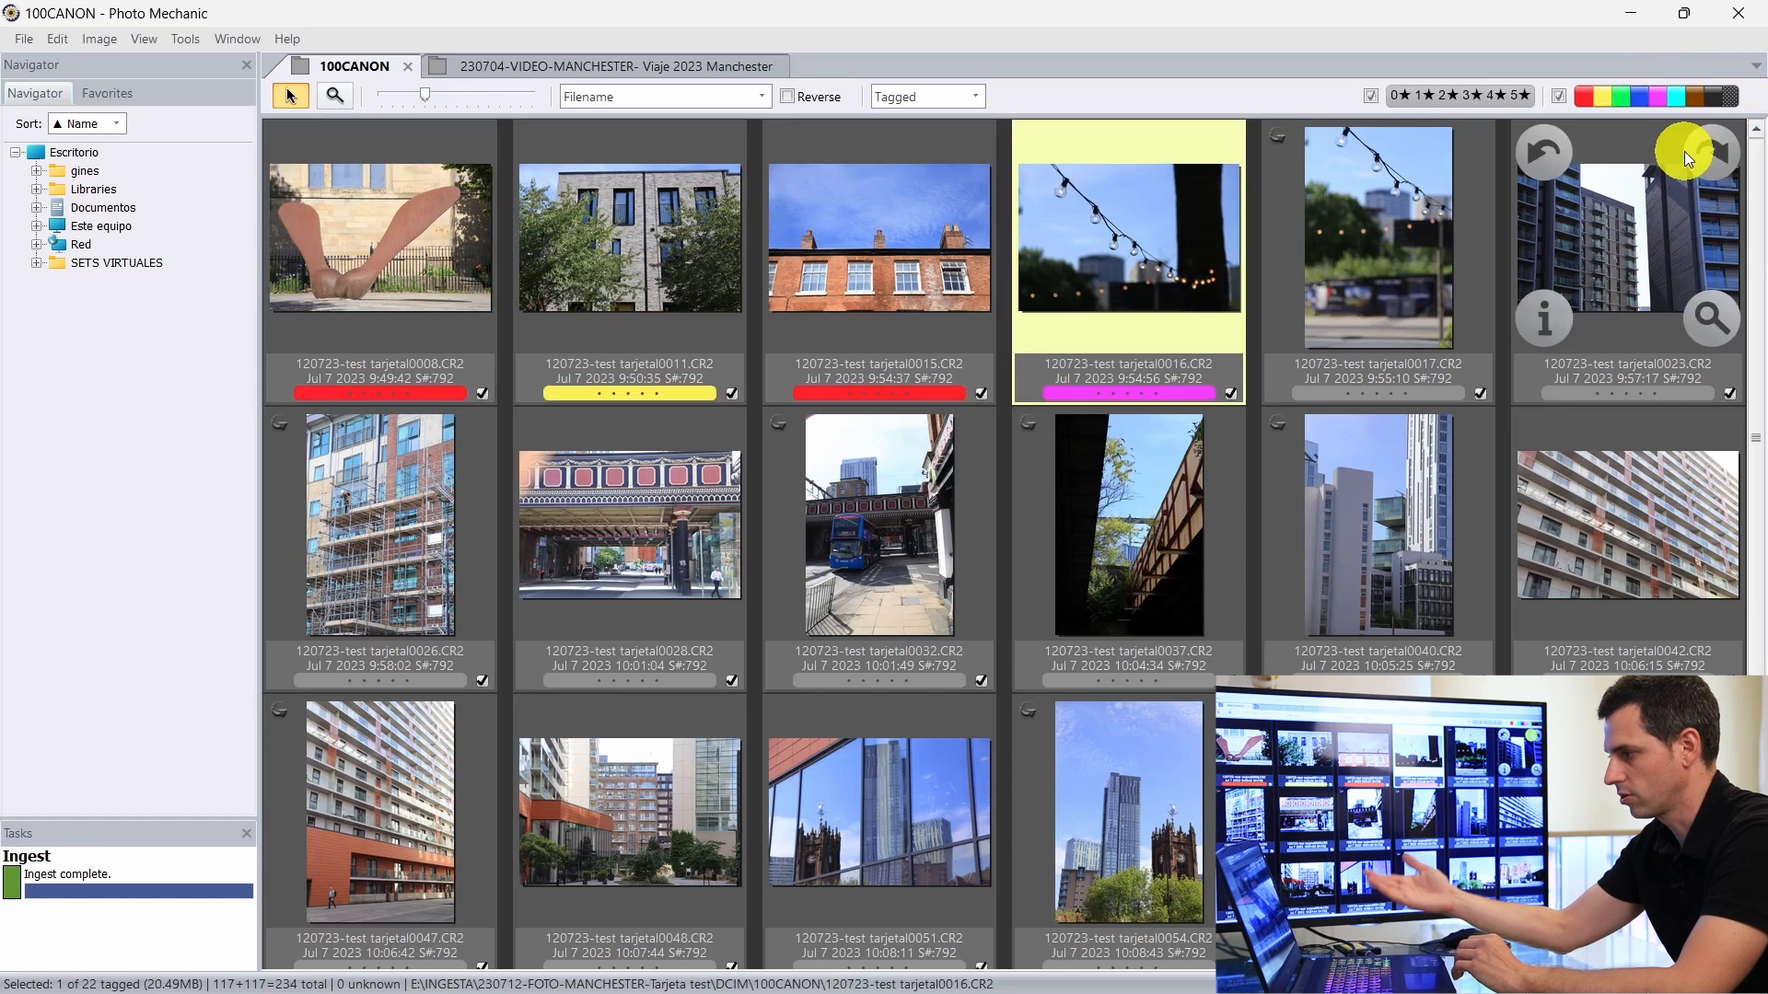
key(Right)
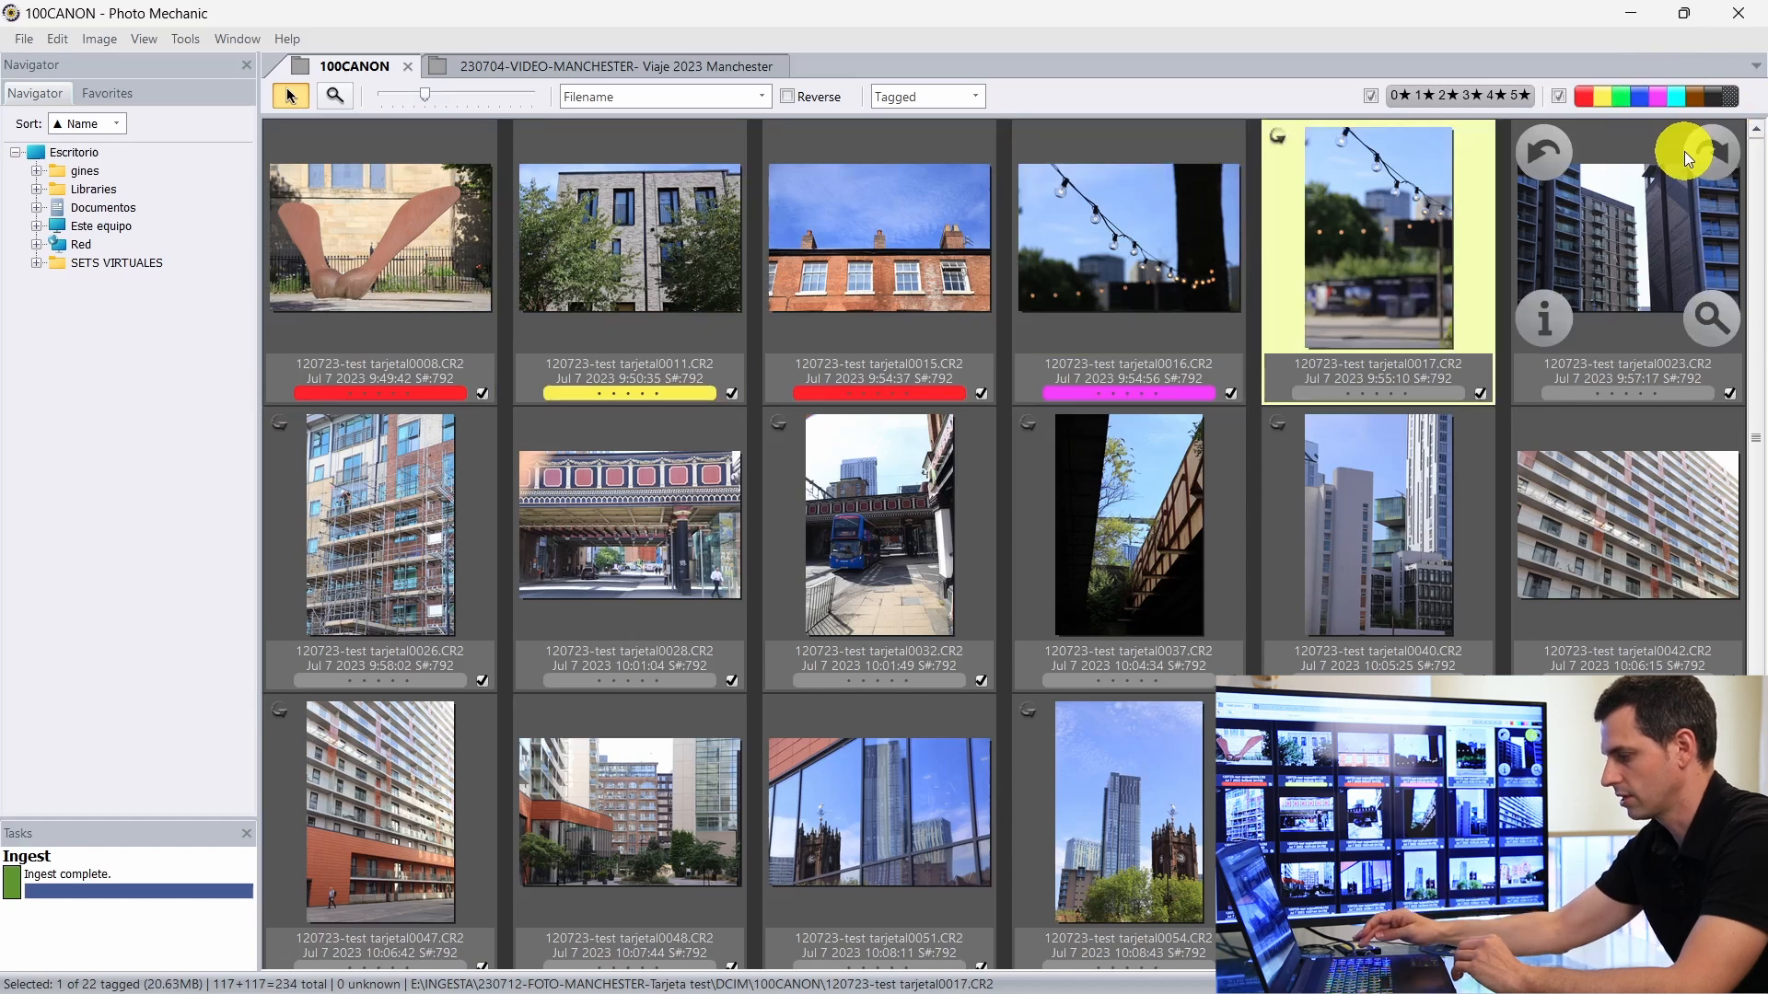
key(5)
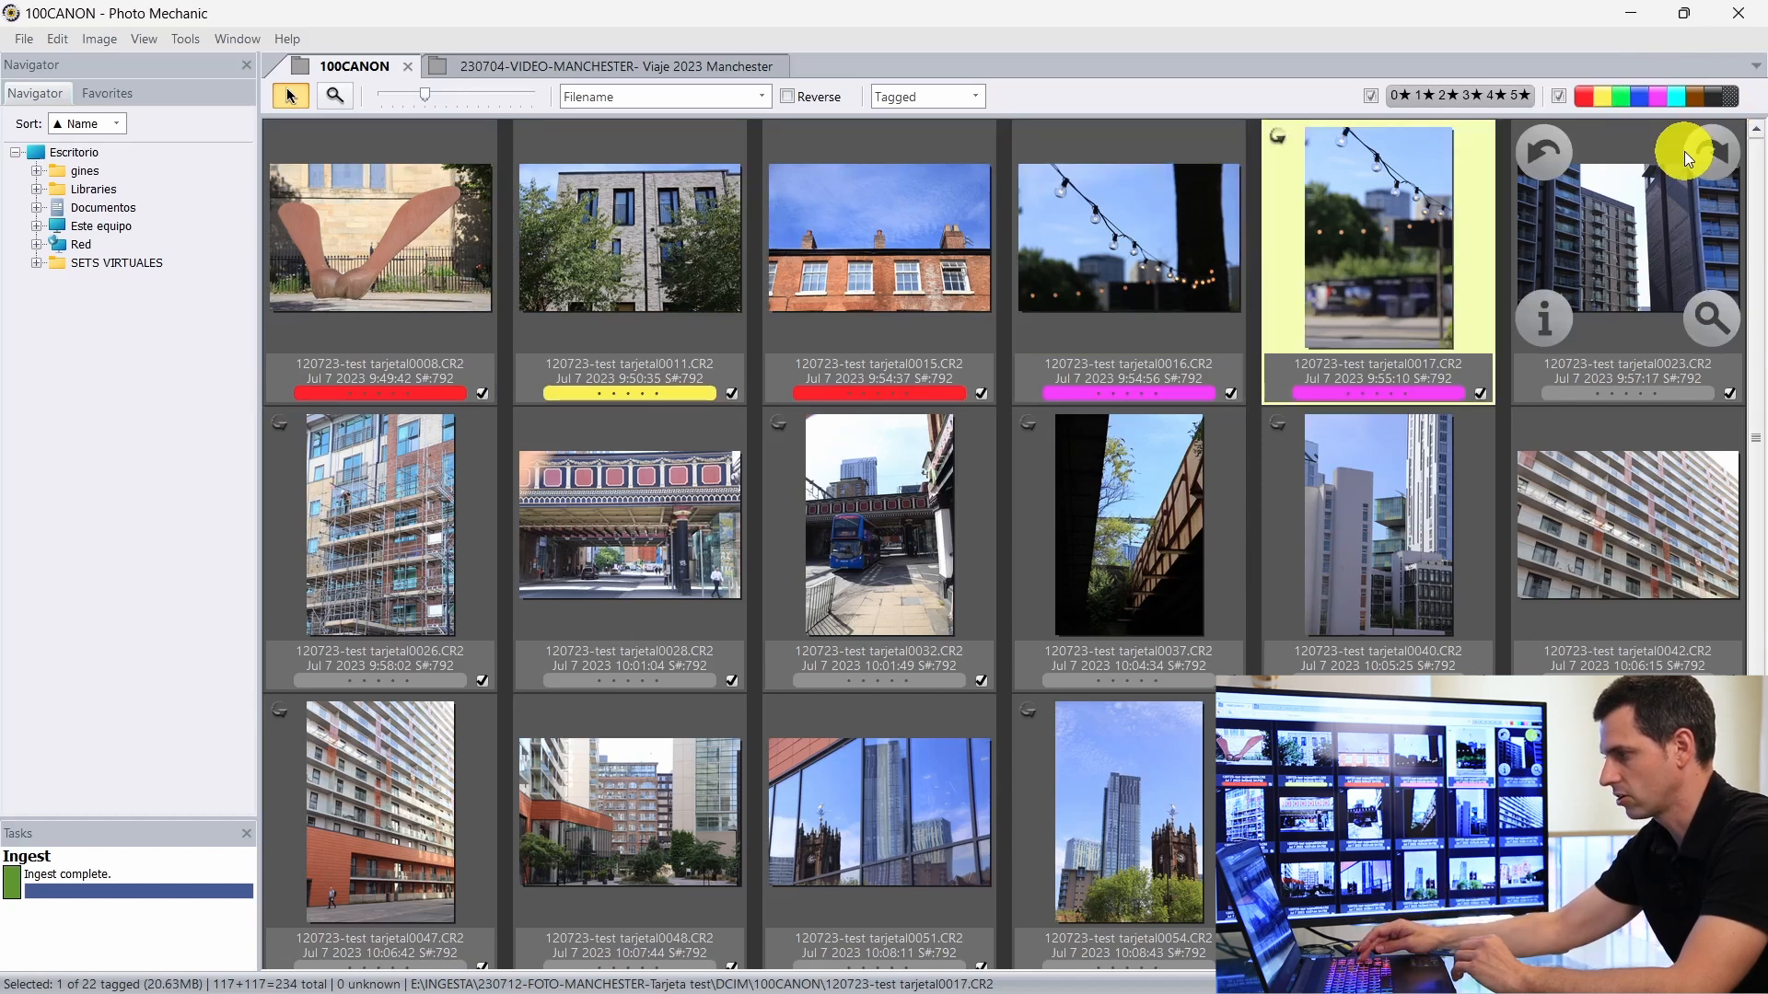
key(4)
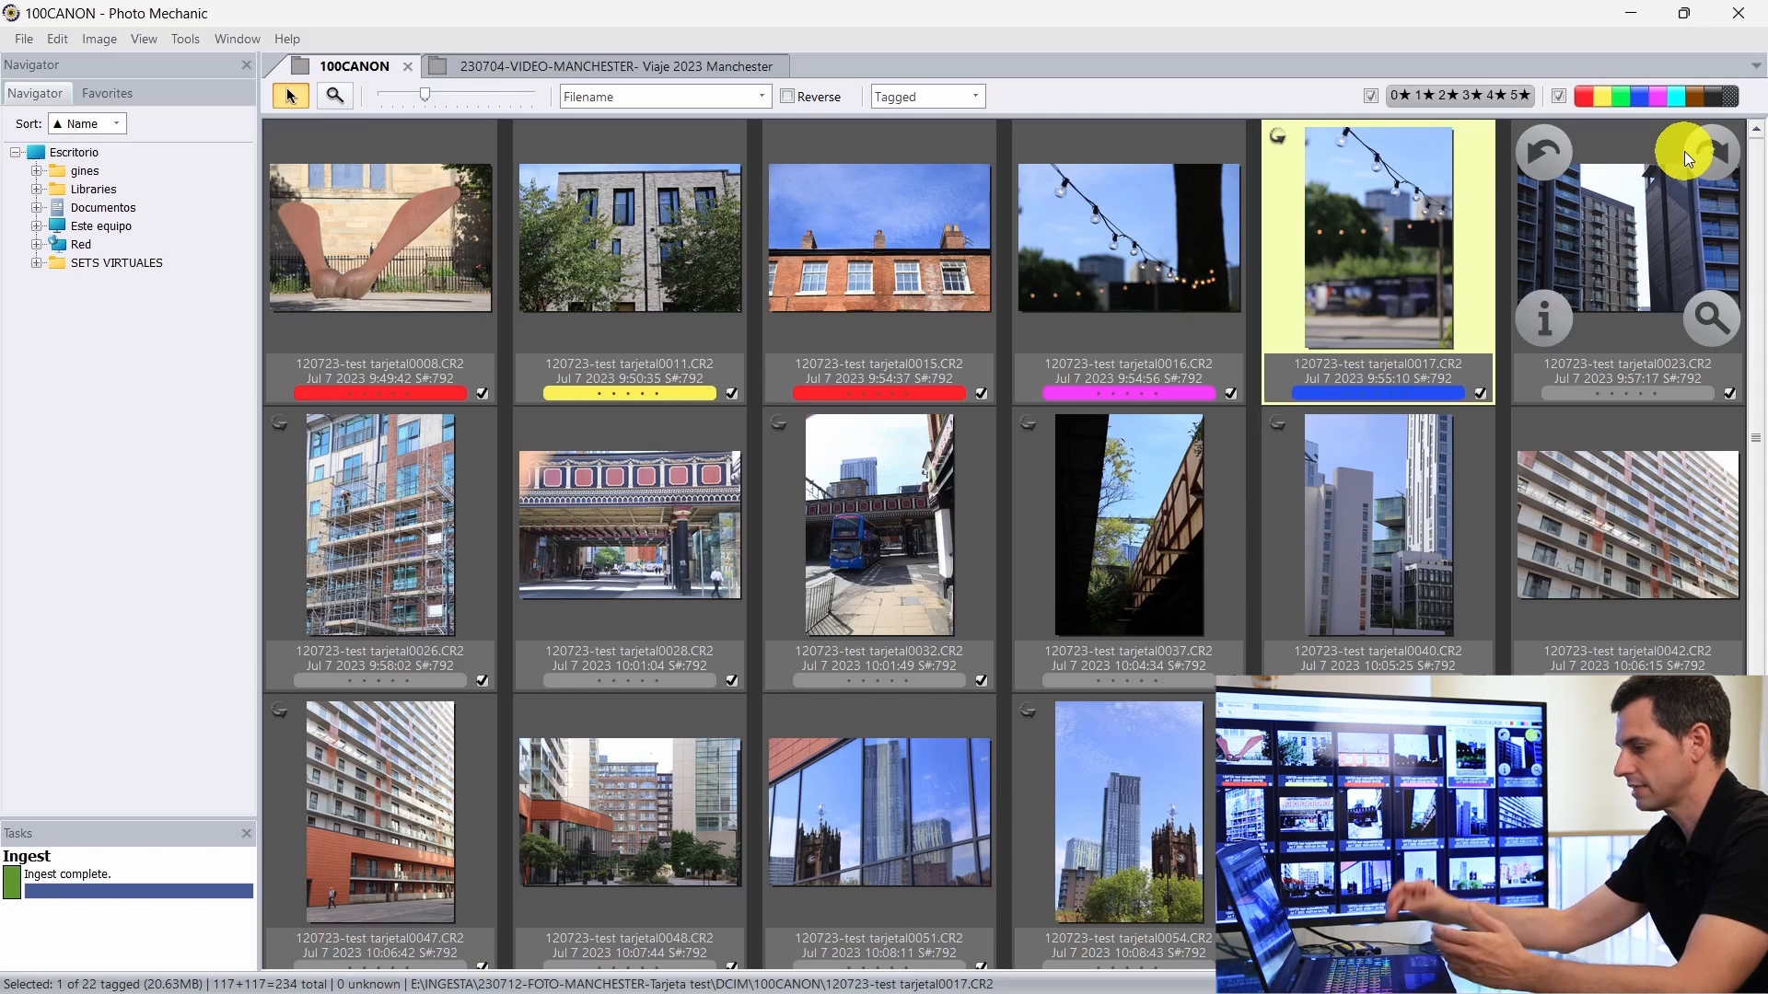
key(5)
Step: Classify photo 120723-test tarjetal0028.CR2 as magenta, 0032 as yellow and 0037 as red, and advance to 0040
key(Right)
key(Right)
key(Right)
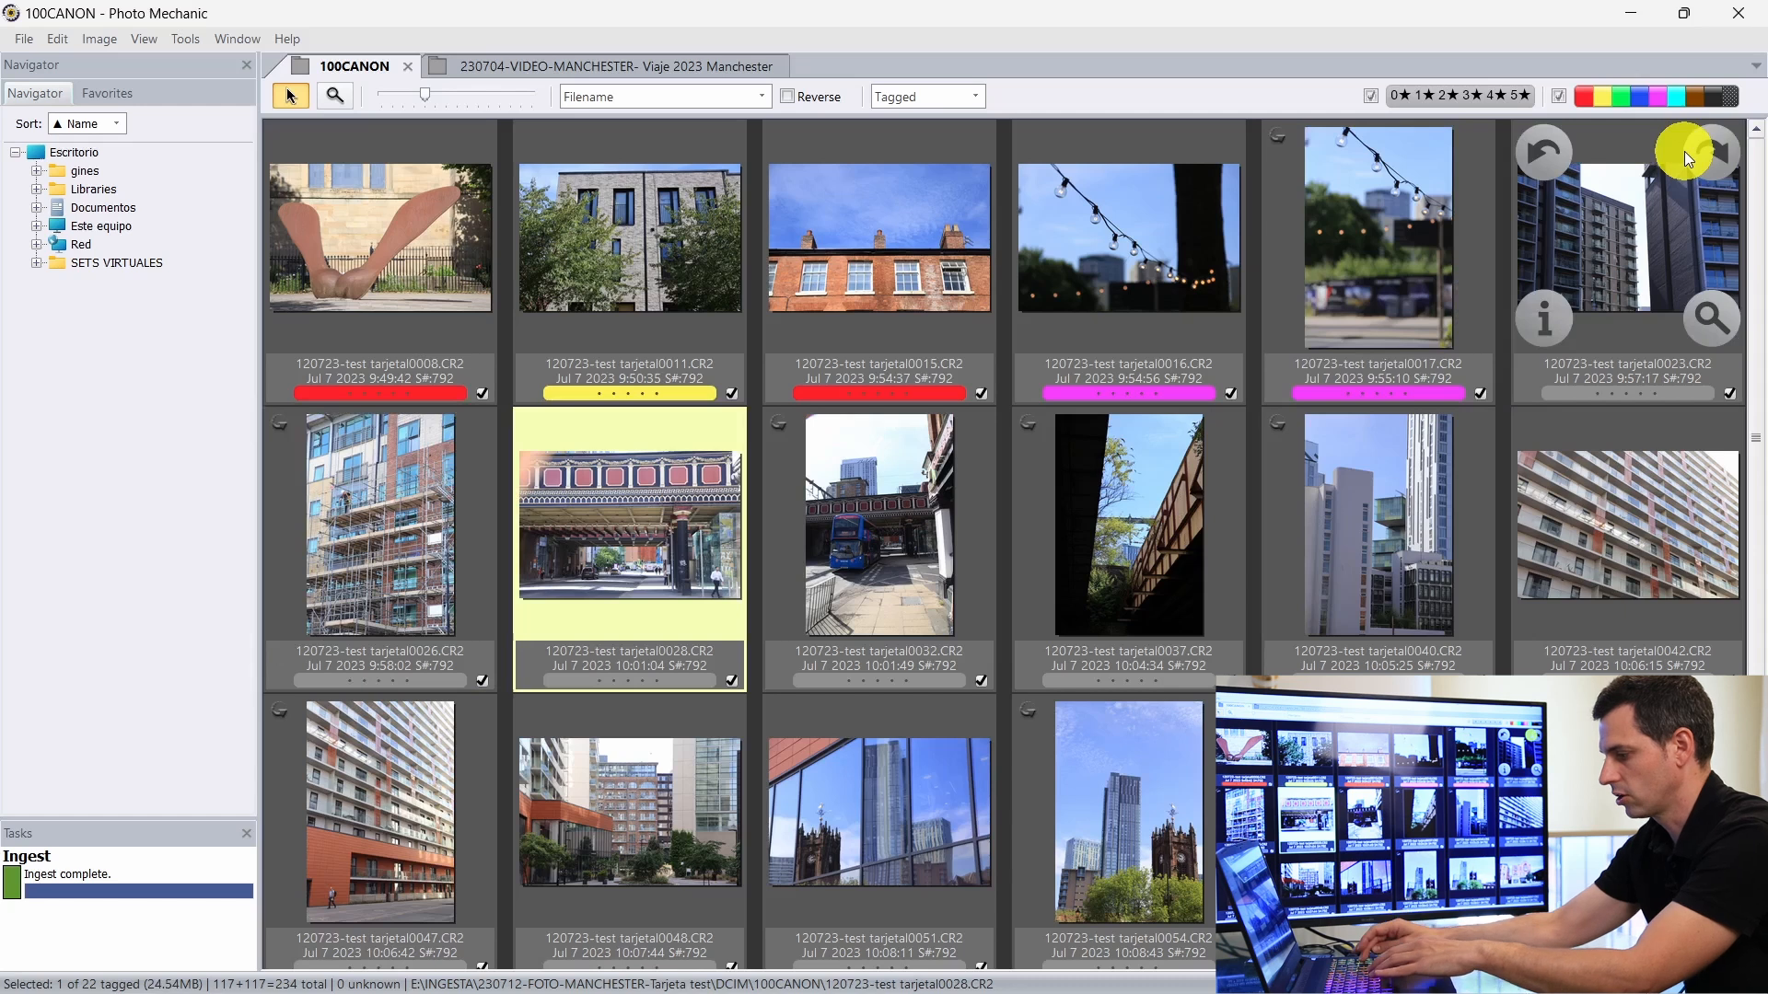
key(5)
key(Right)
key(2)
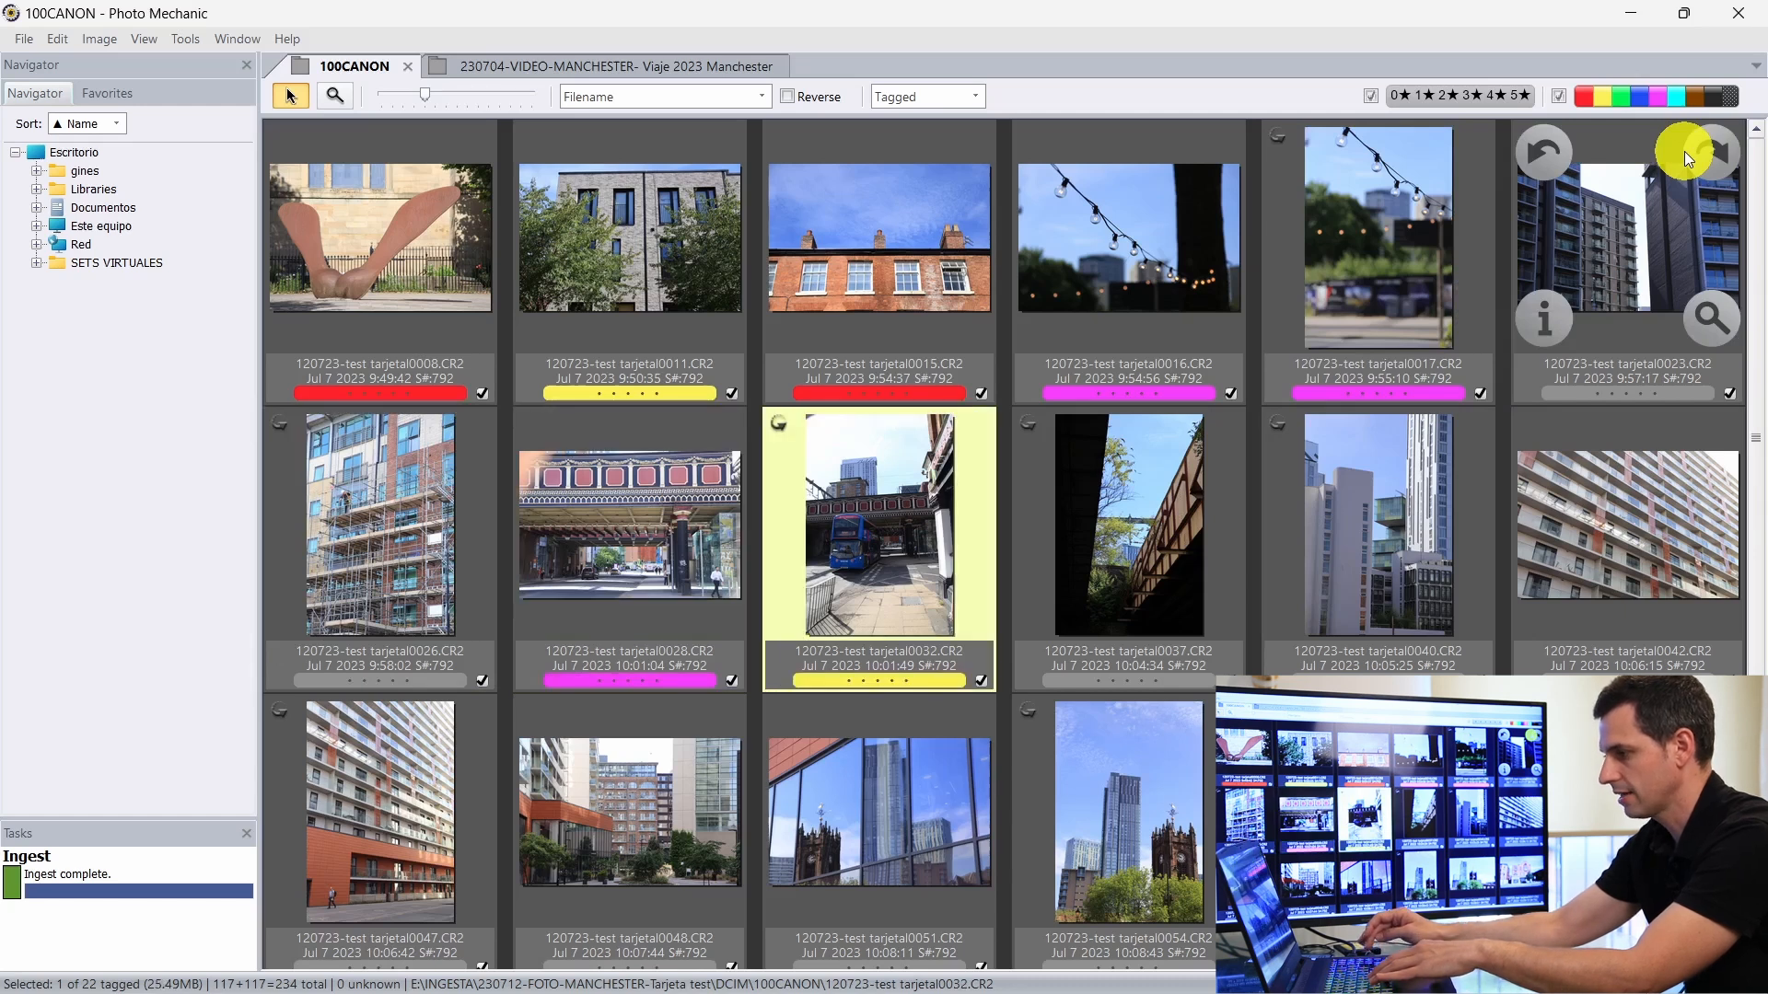
key(Right)
key(1)
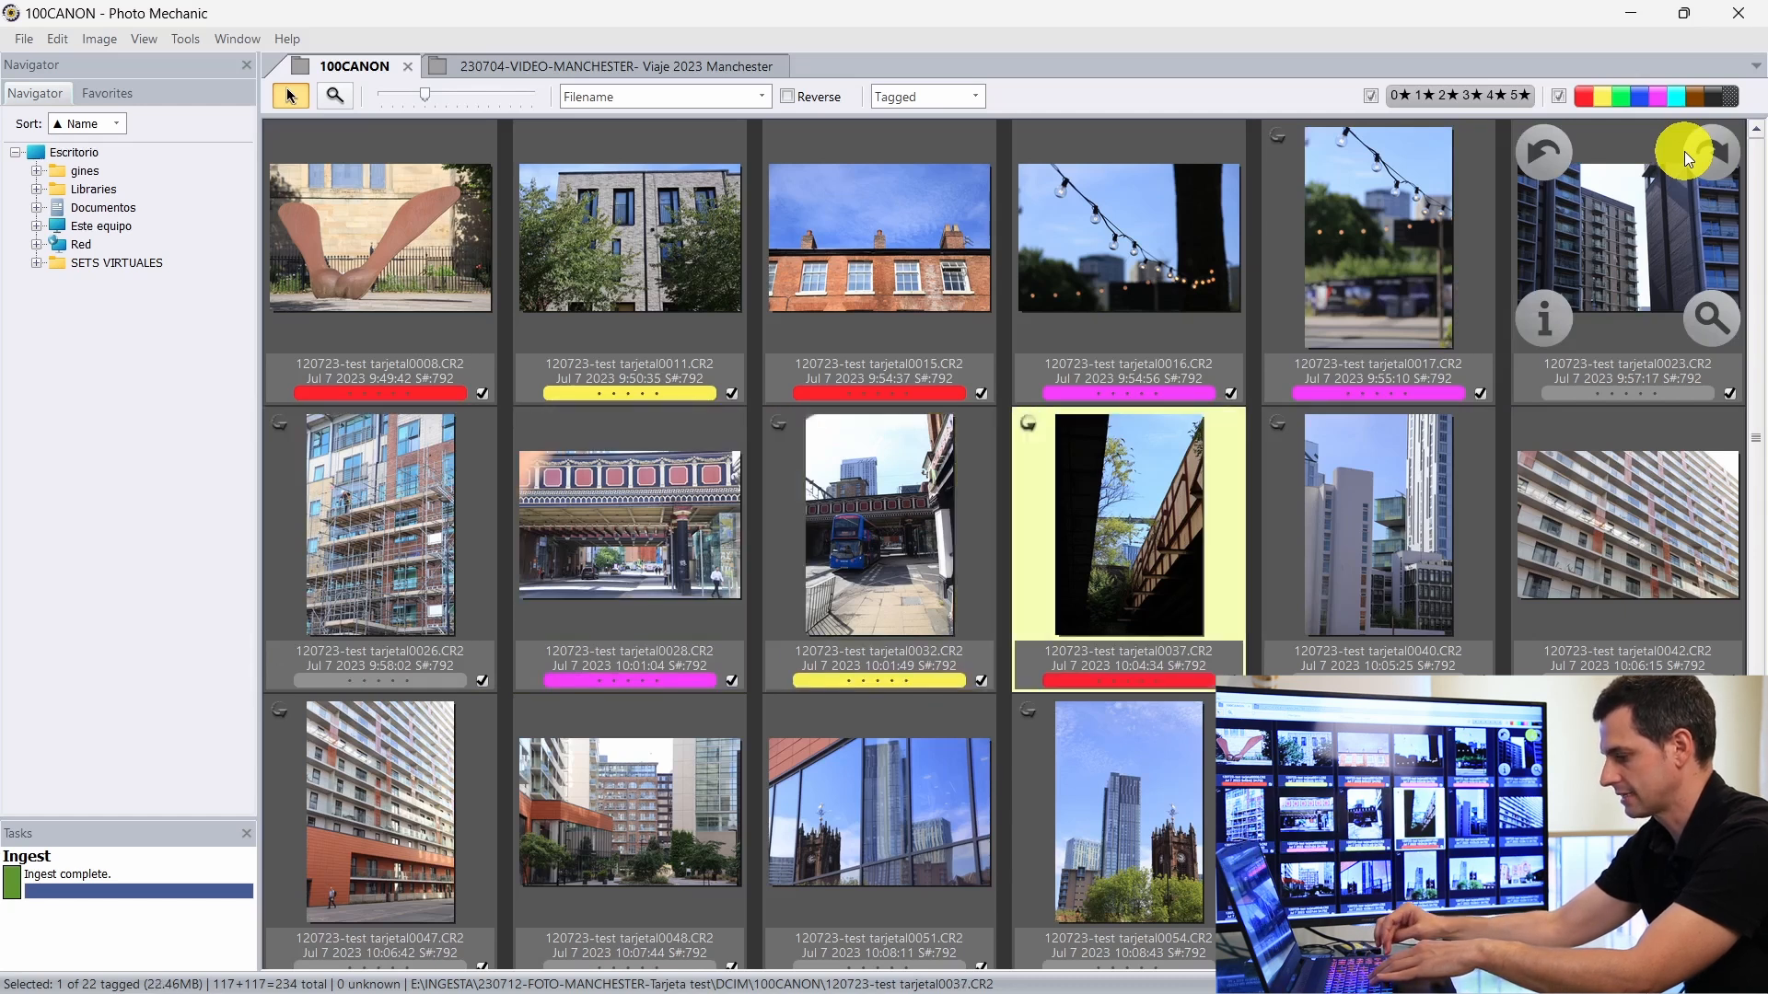
key(Right)
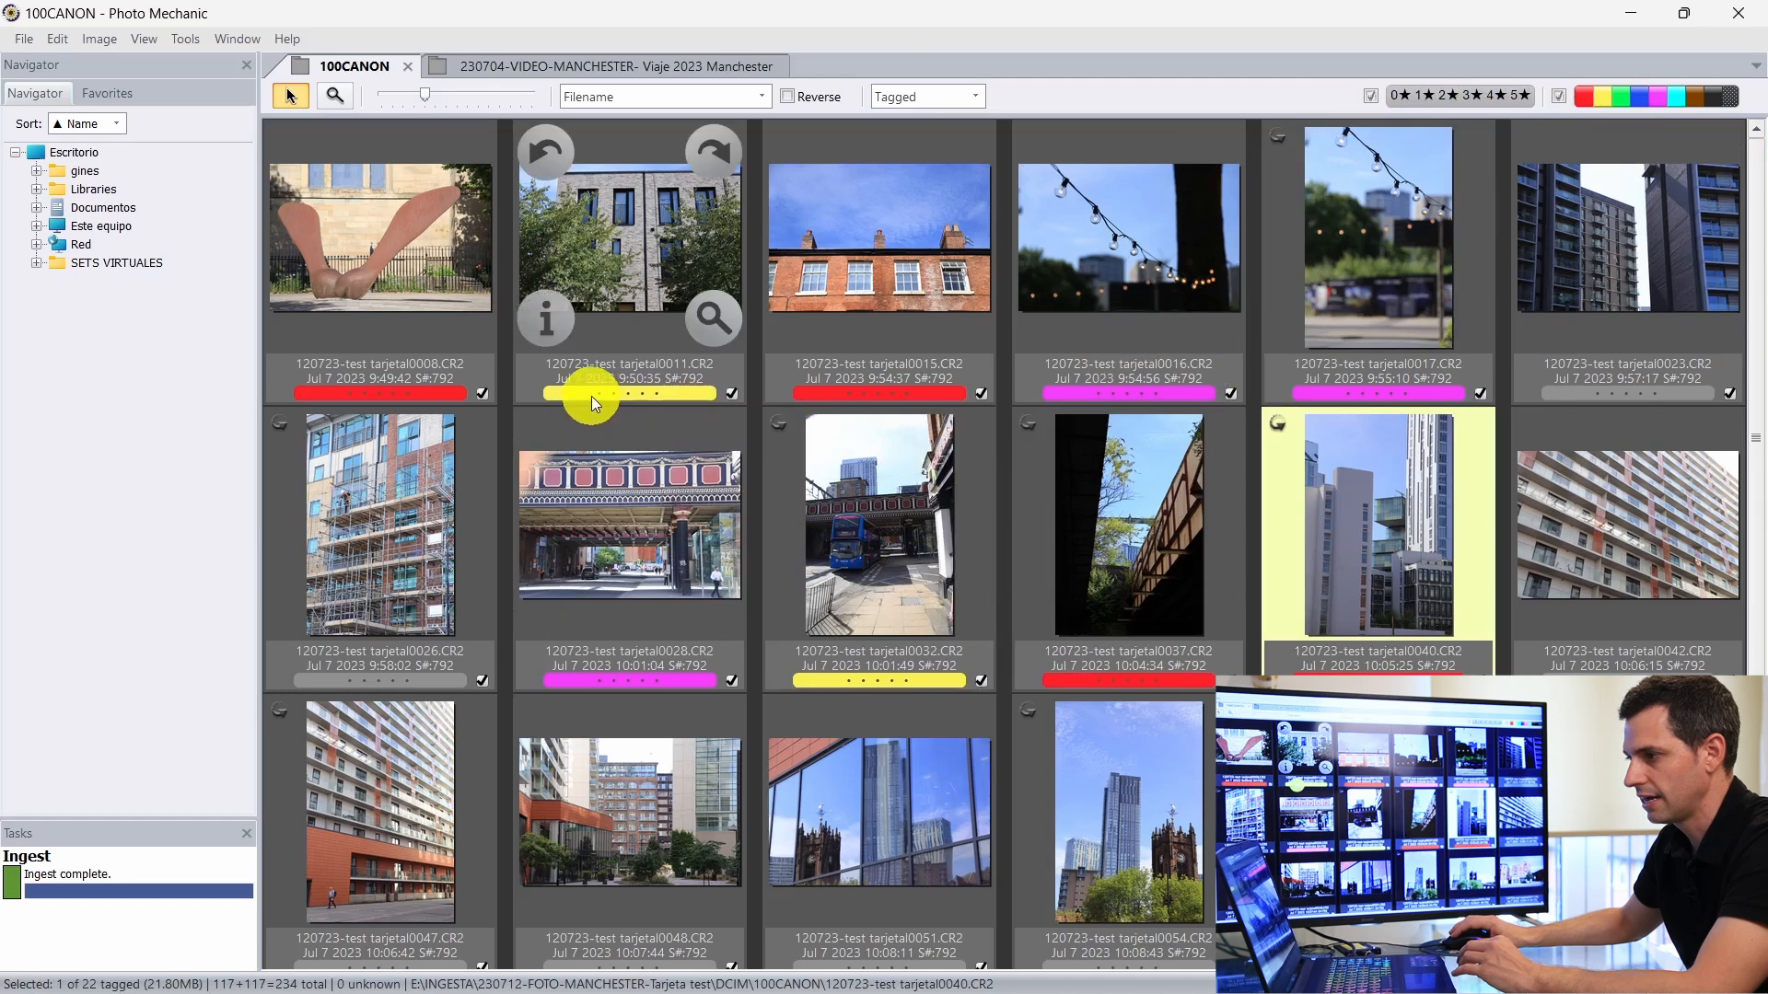
Step: Rate photos 120723-test tarjetal0011.CR2 and 0015 with four stars and photo 0032 with one star
drag(596, 395, 644, 394)
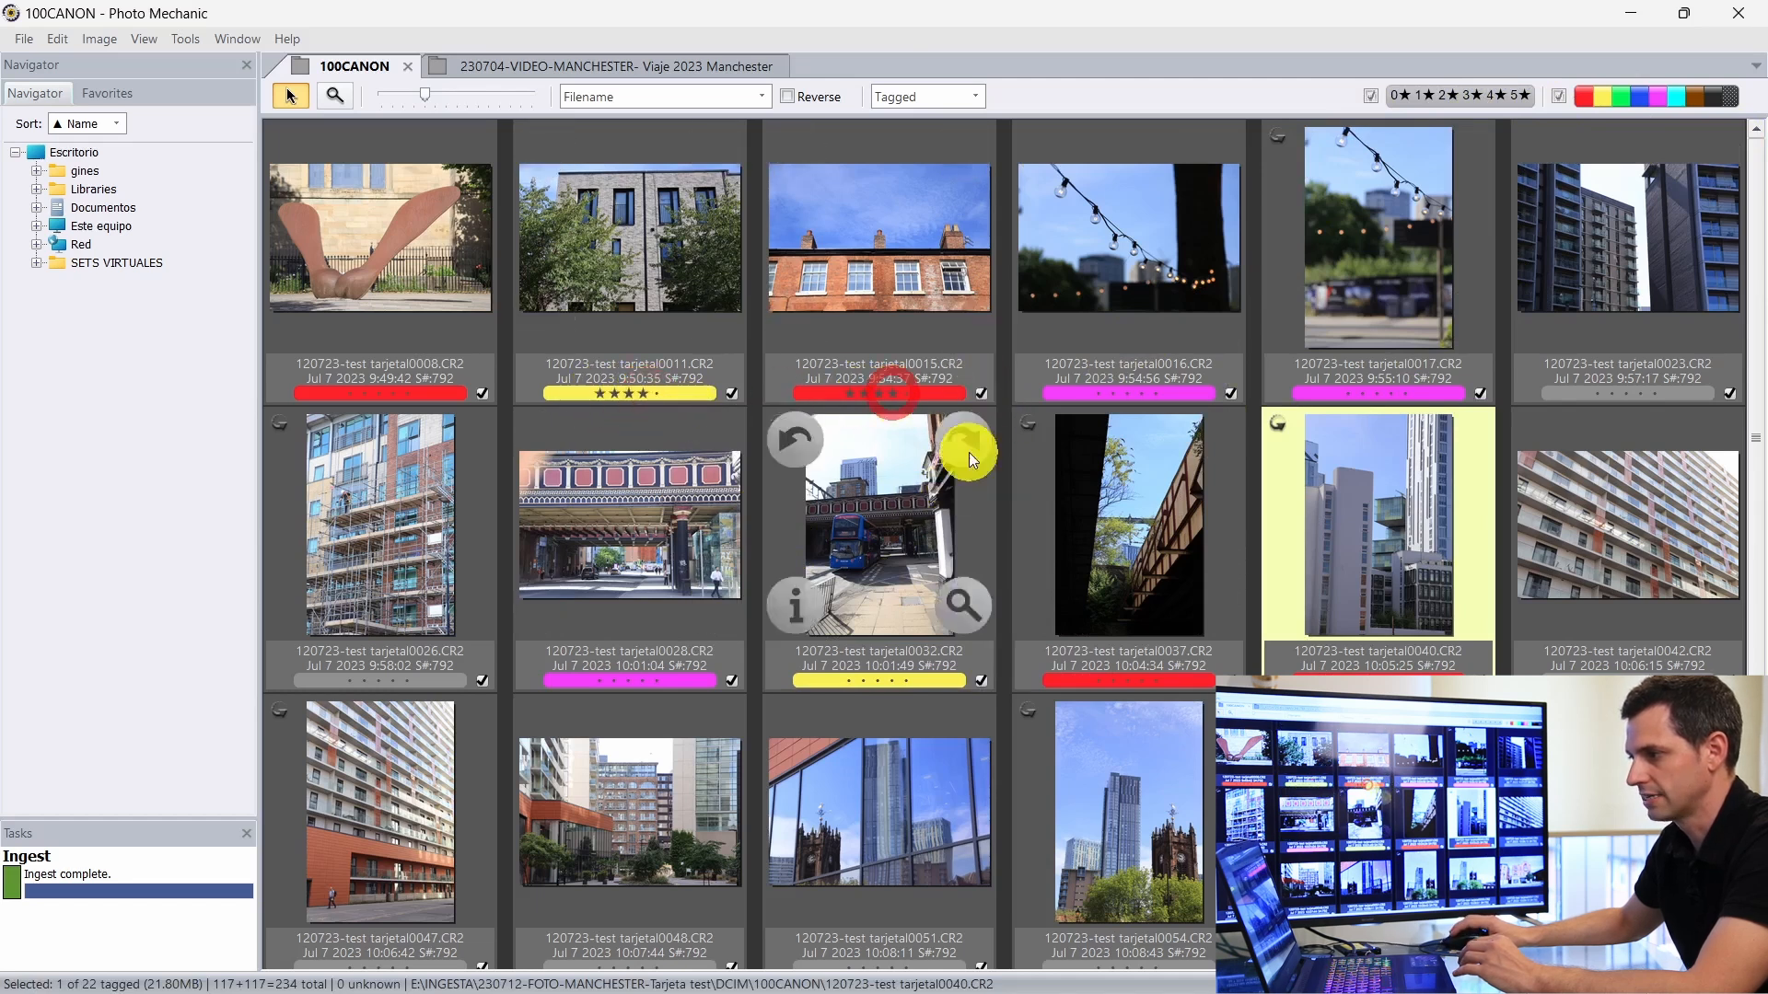
click(896, 394)
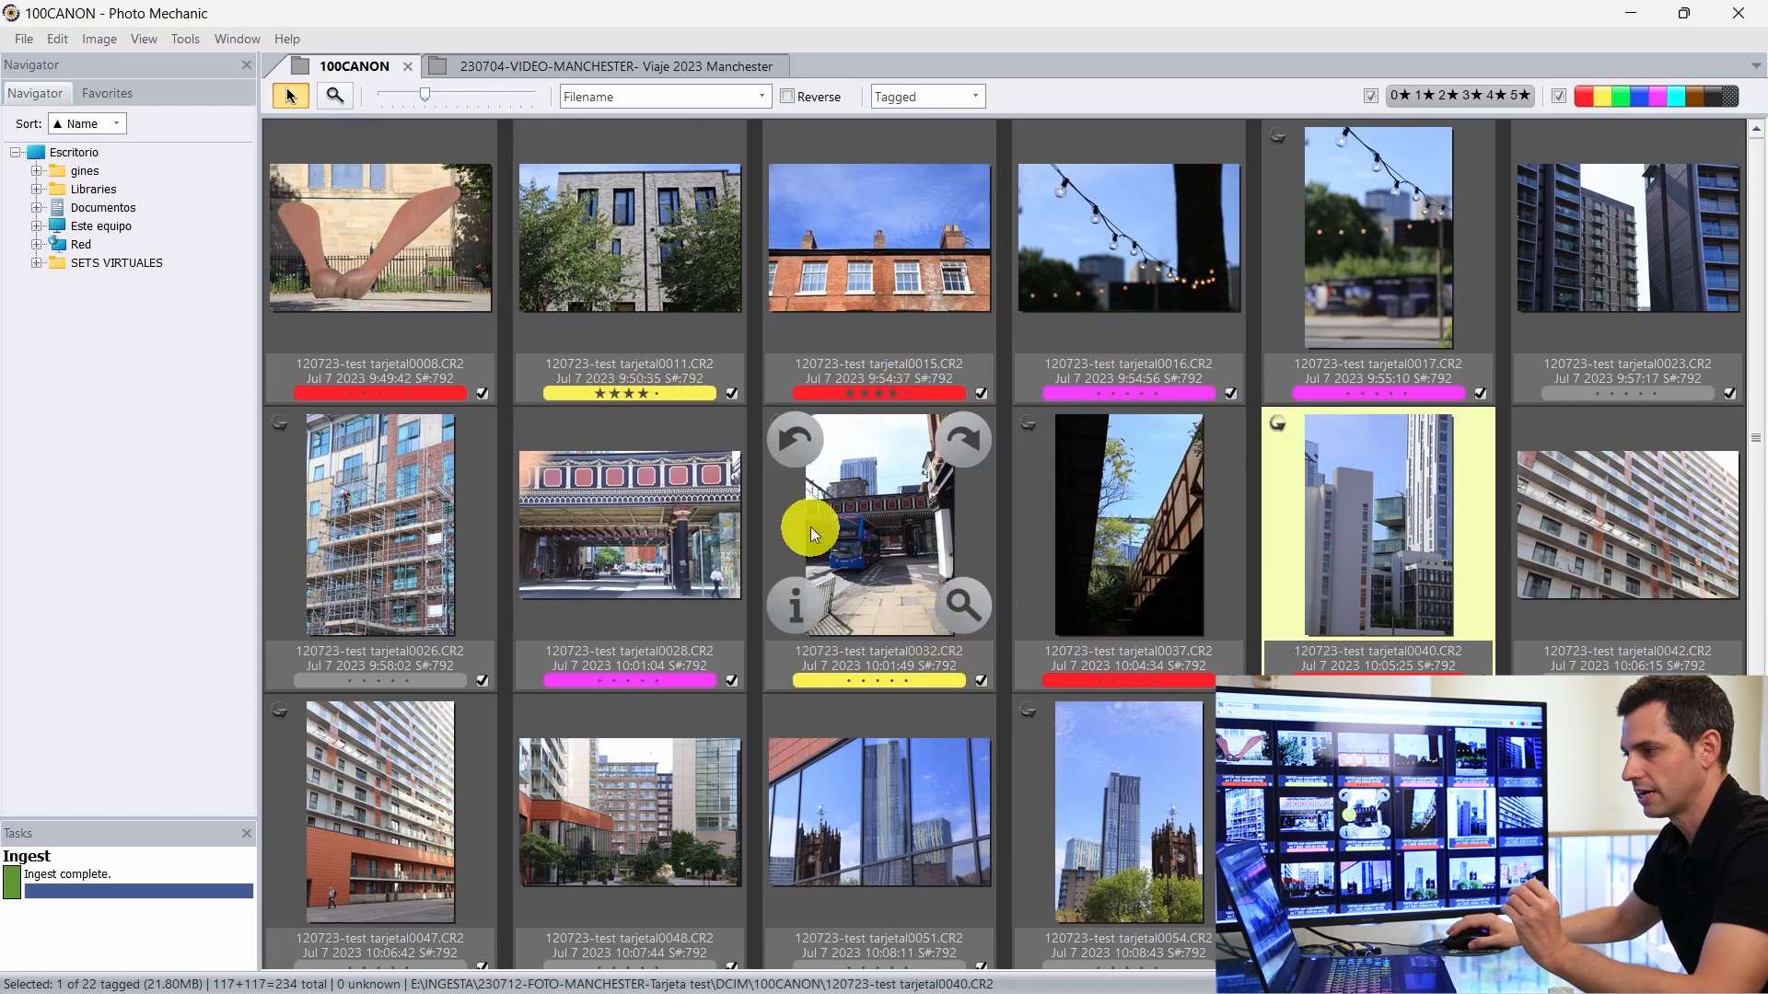
click(848, 680)
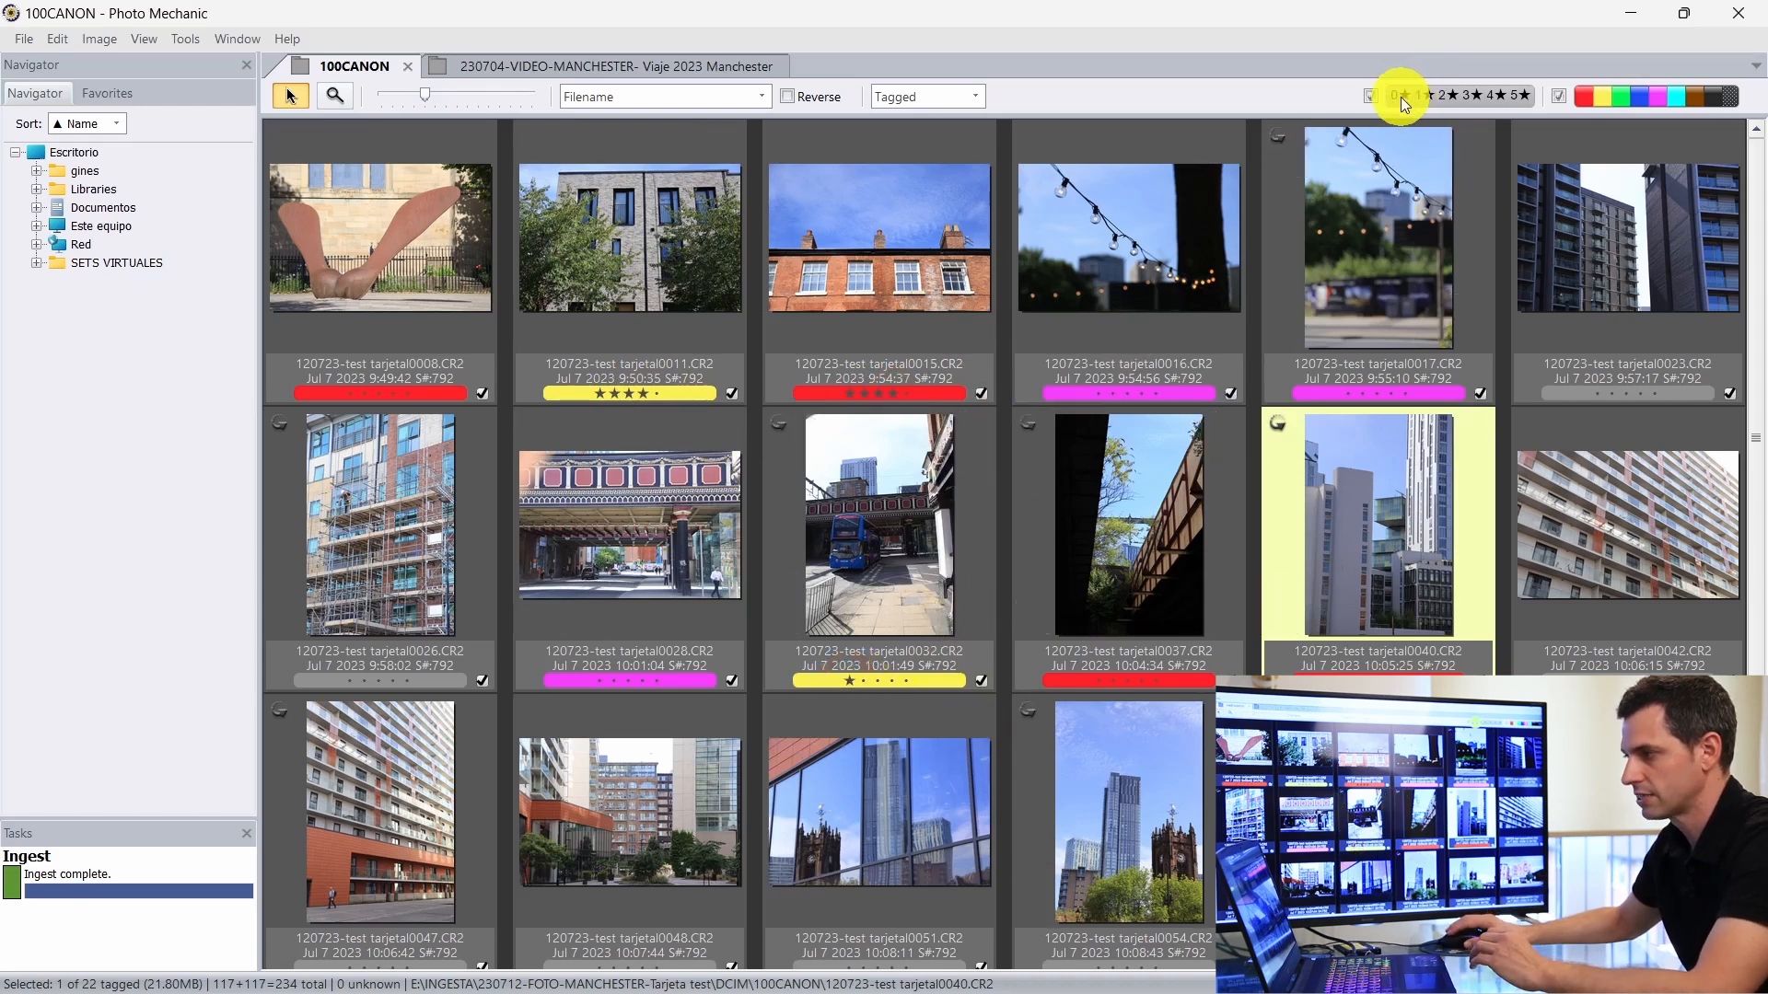
Step: Try the star rating filter by hiding unrated and four-star photos, and restore all ratings
click(1371, 96)
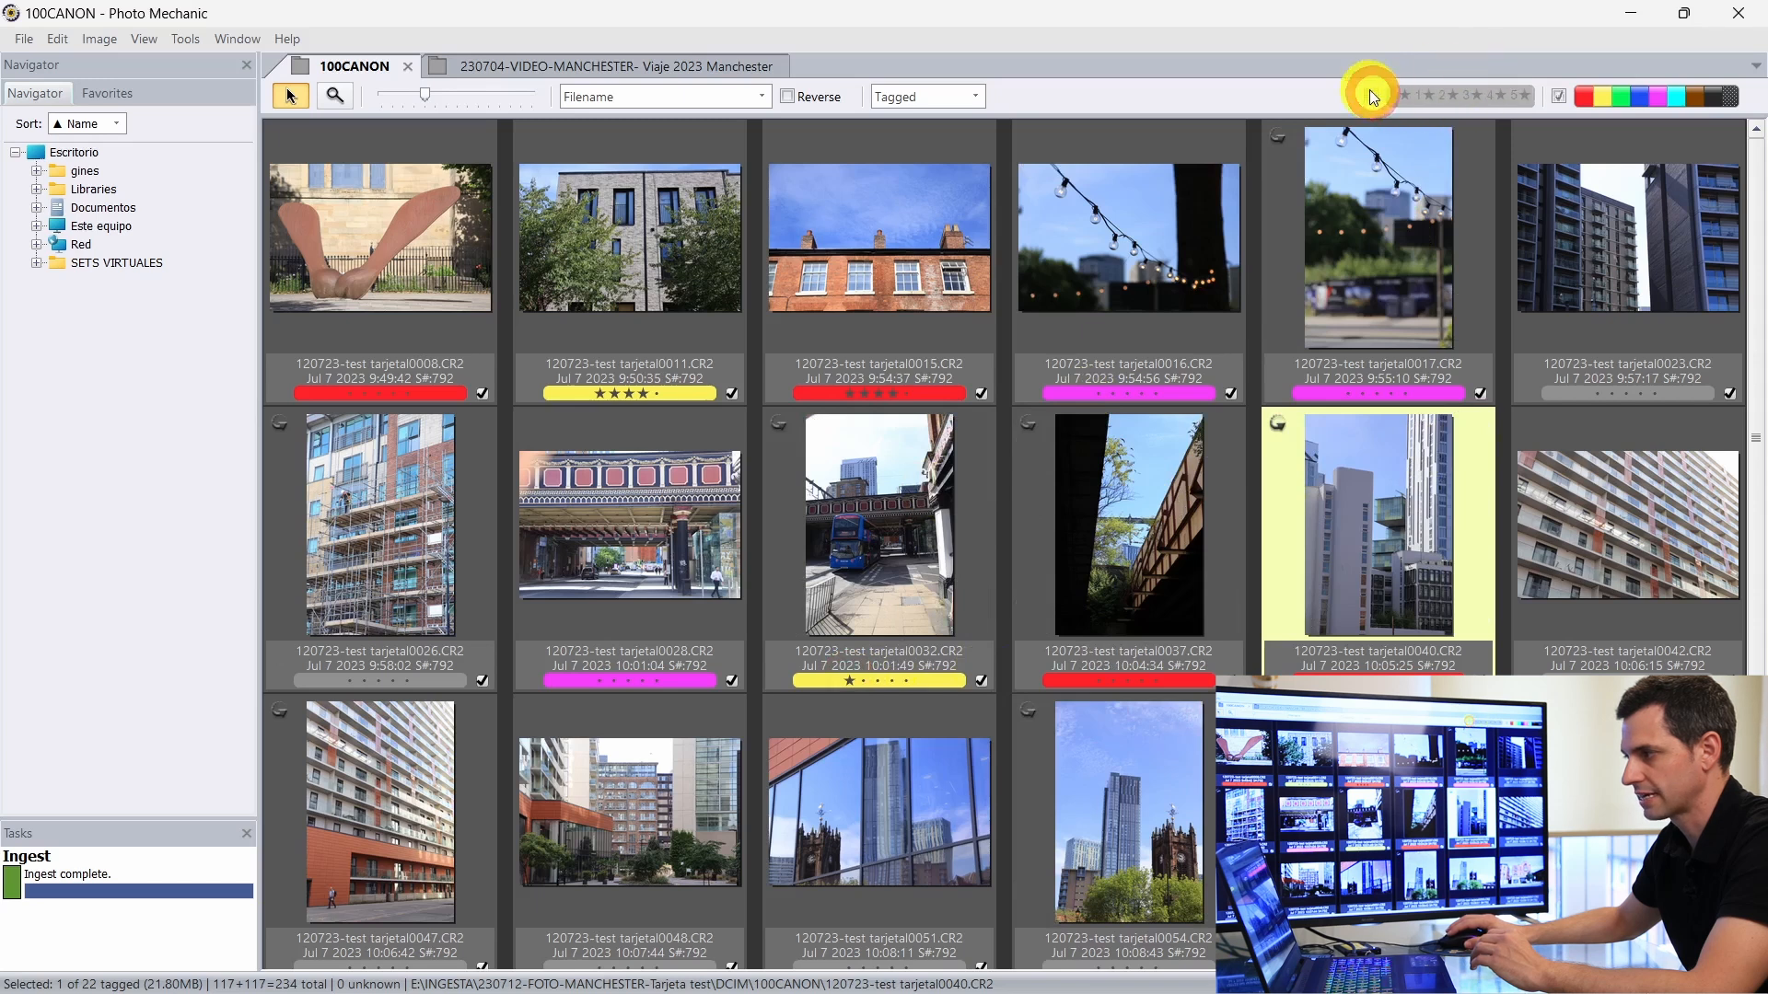
click(1410, 94)
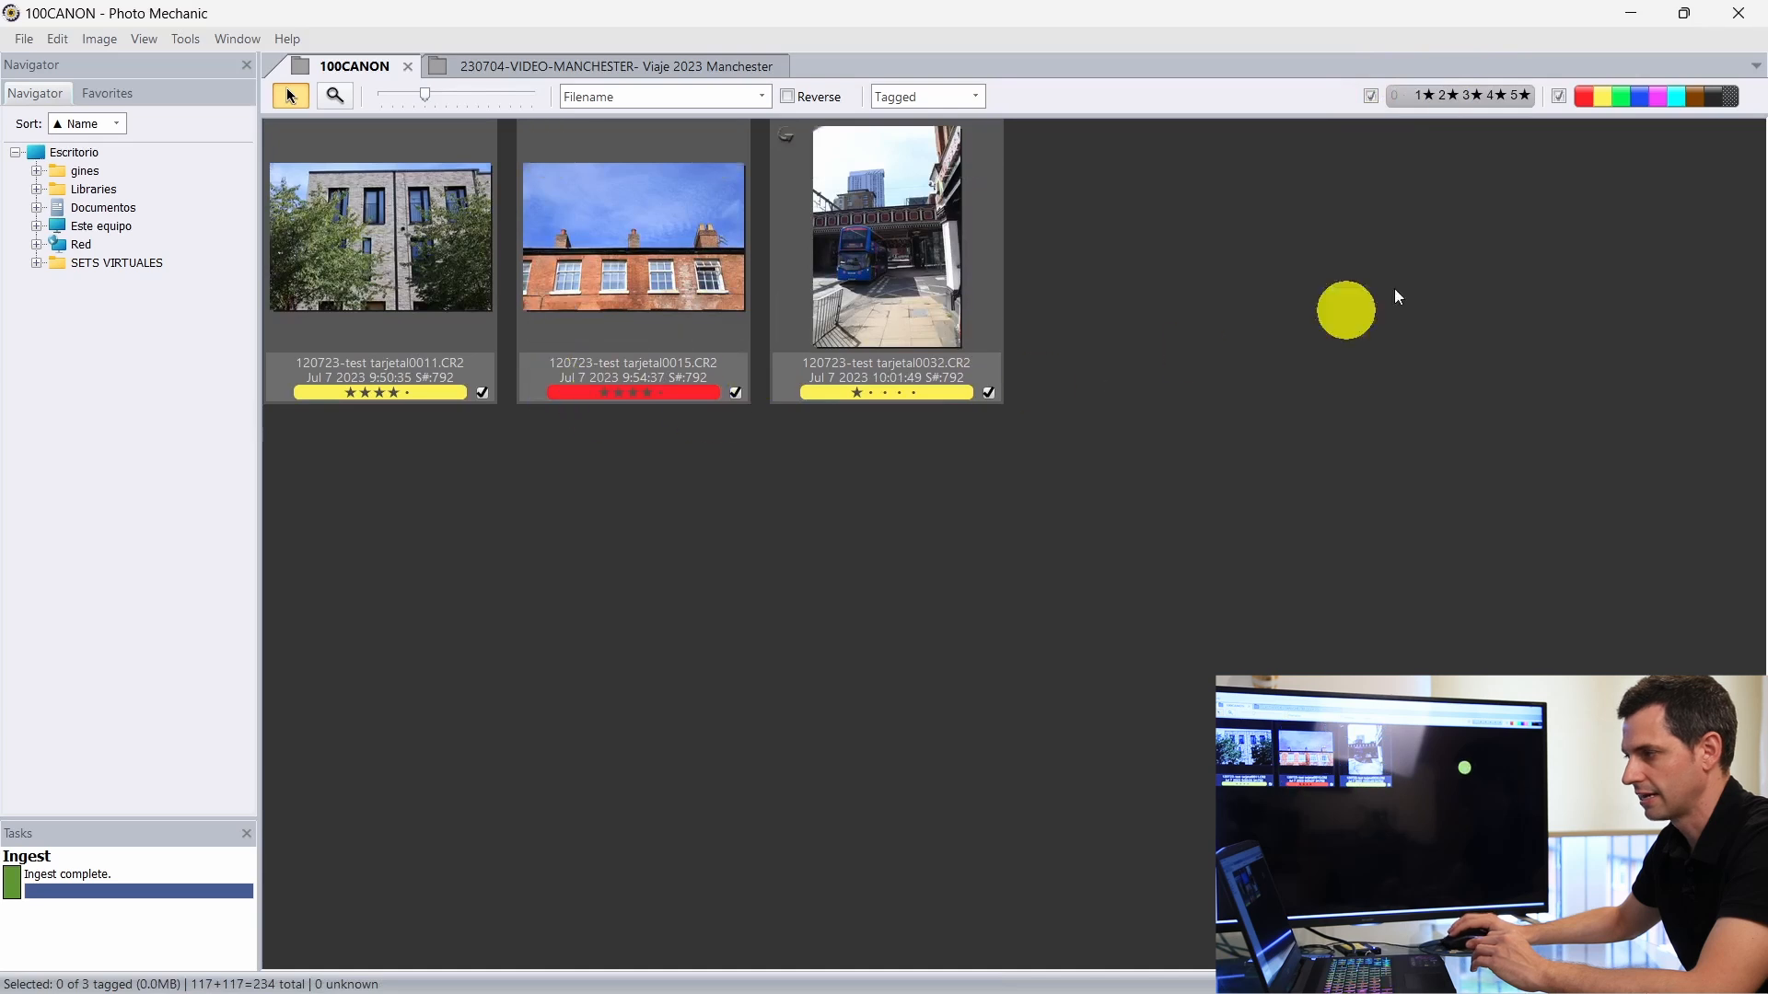
click(1482, 94)
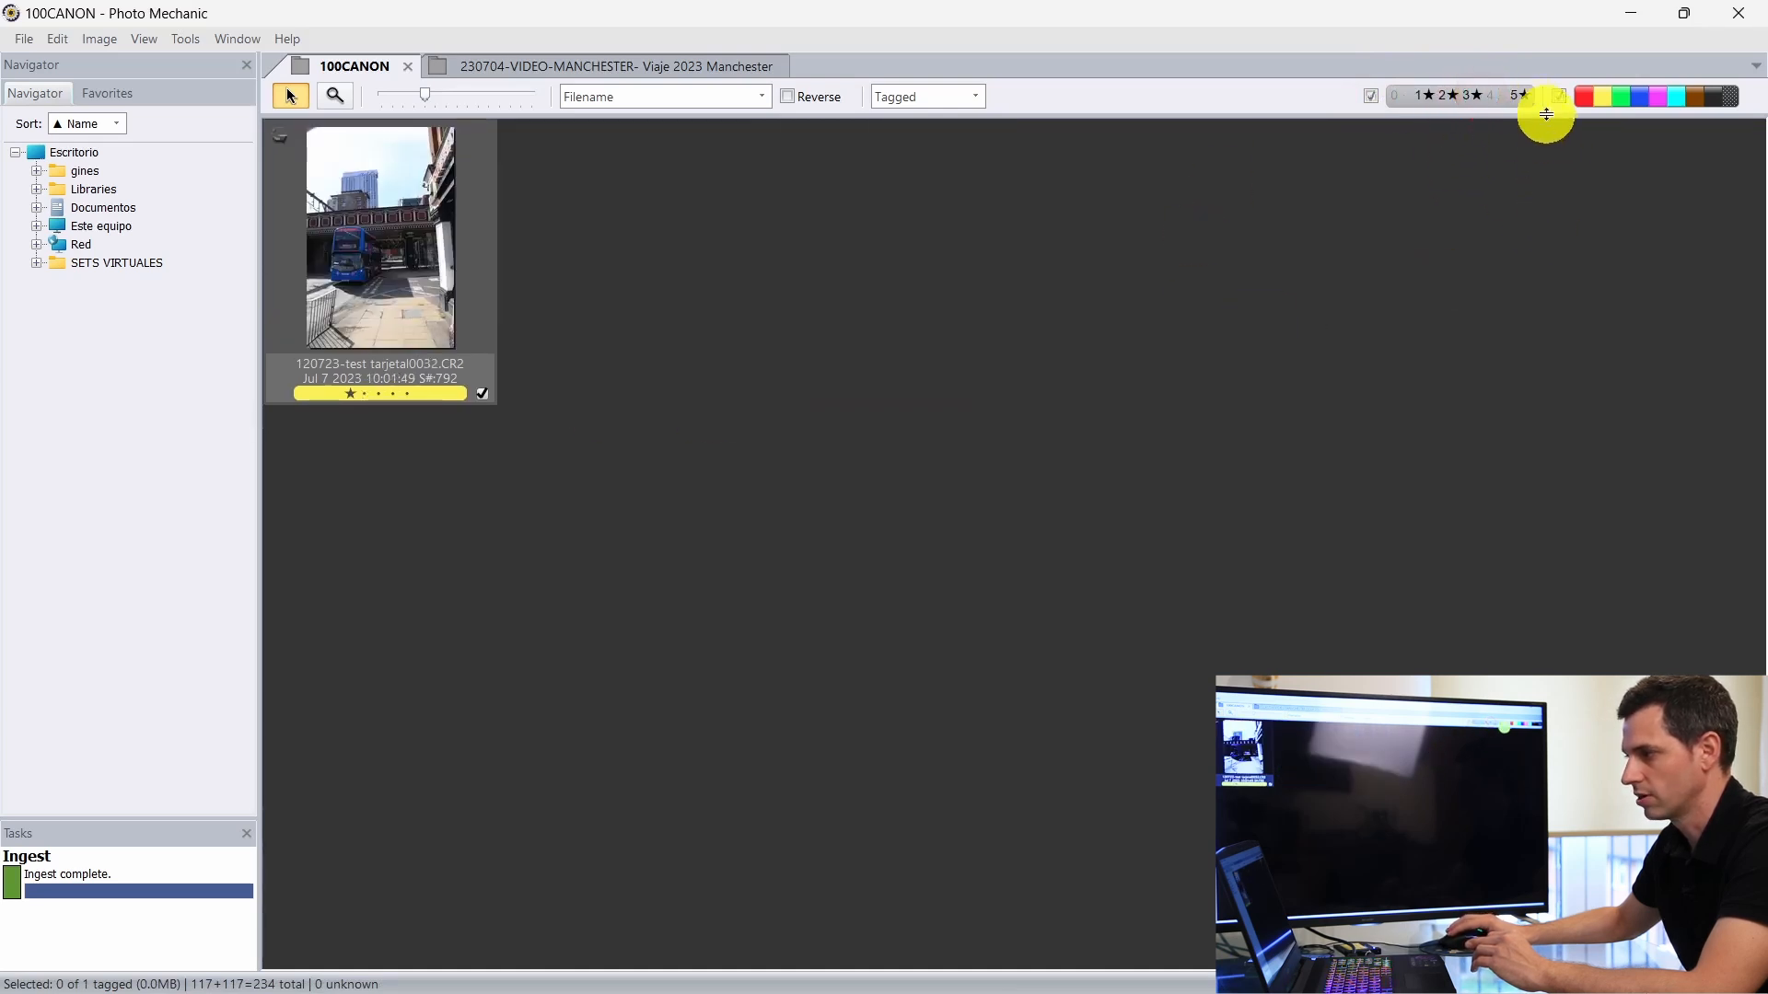
click(1483, 96)
click(1406, 97)
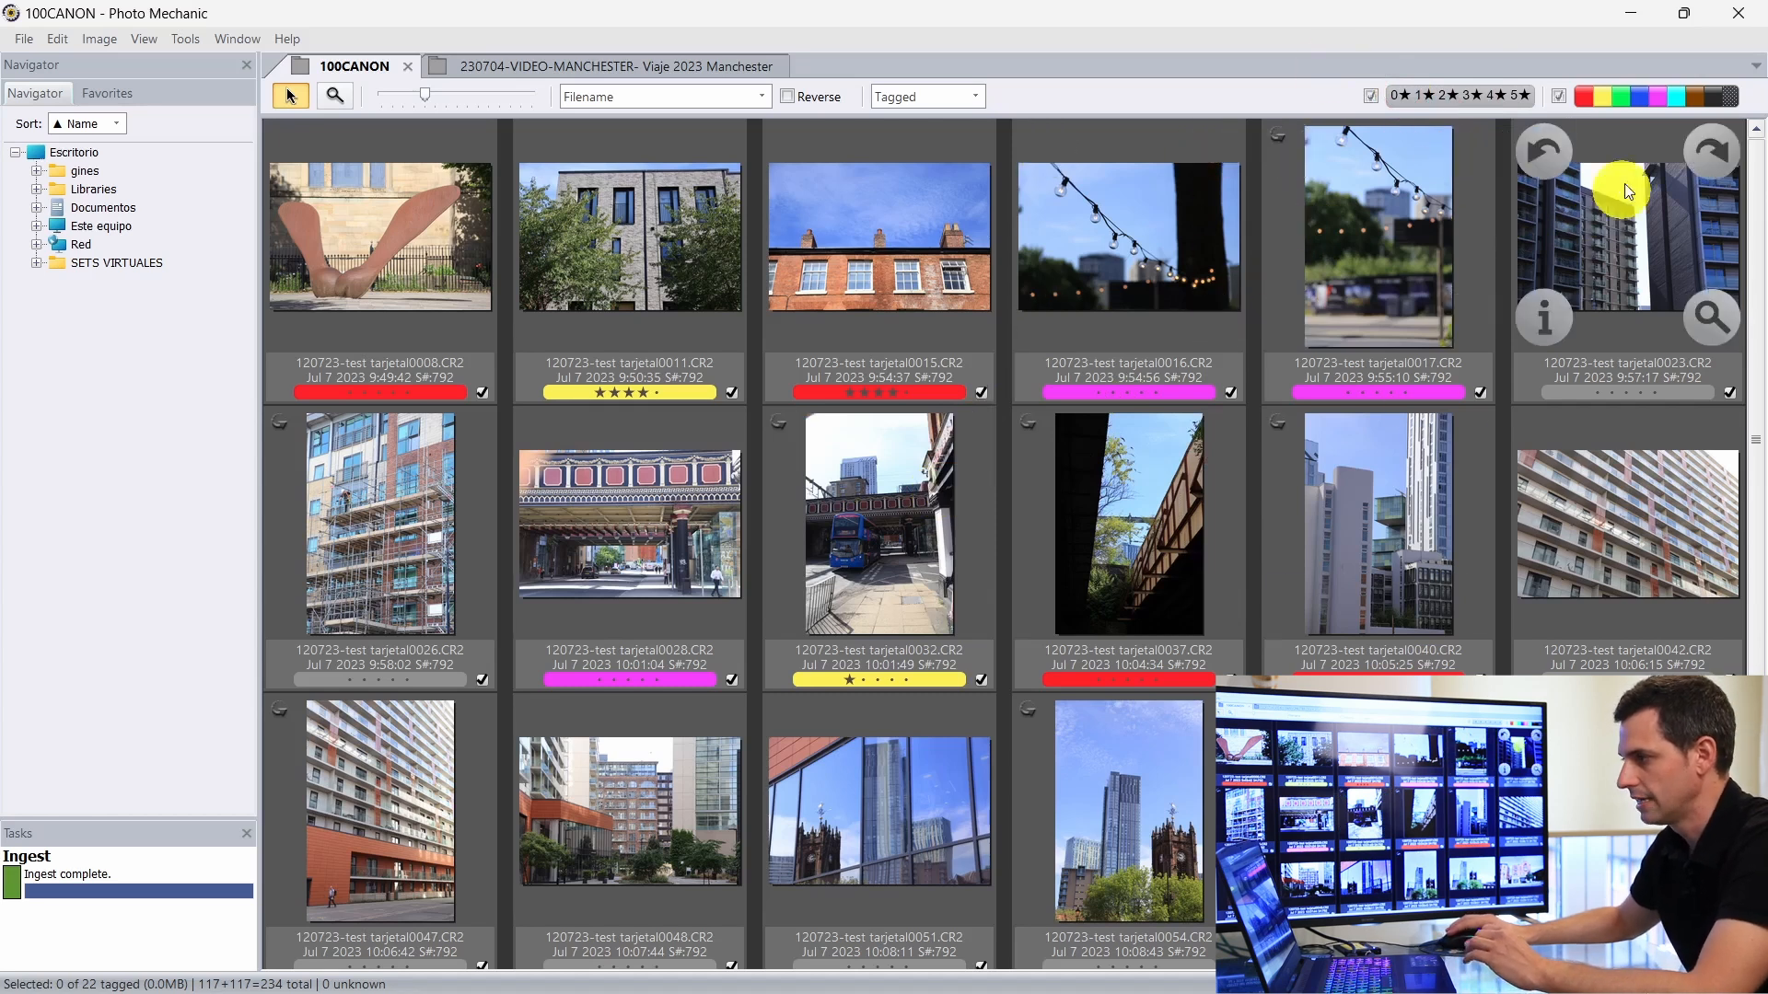
Step: Try the color class filter by hiding the magenta photos and restoring them to the contact sheet
click(1659, 99)
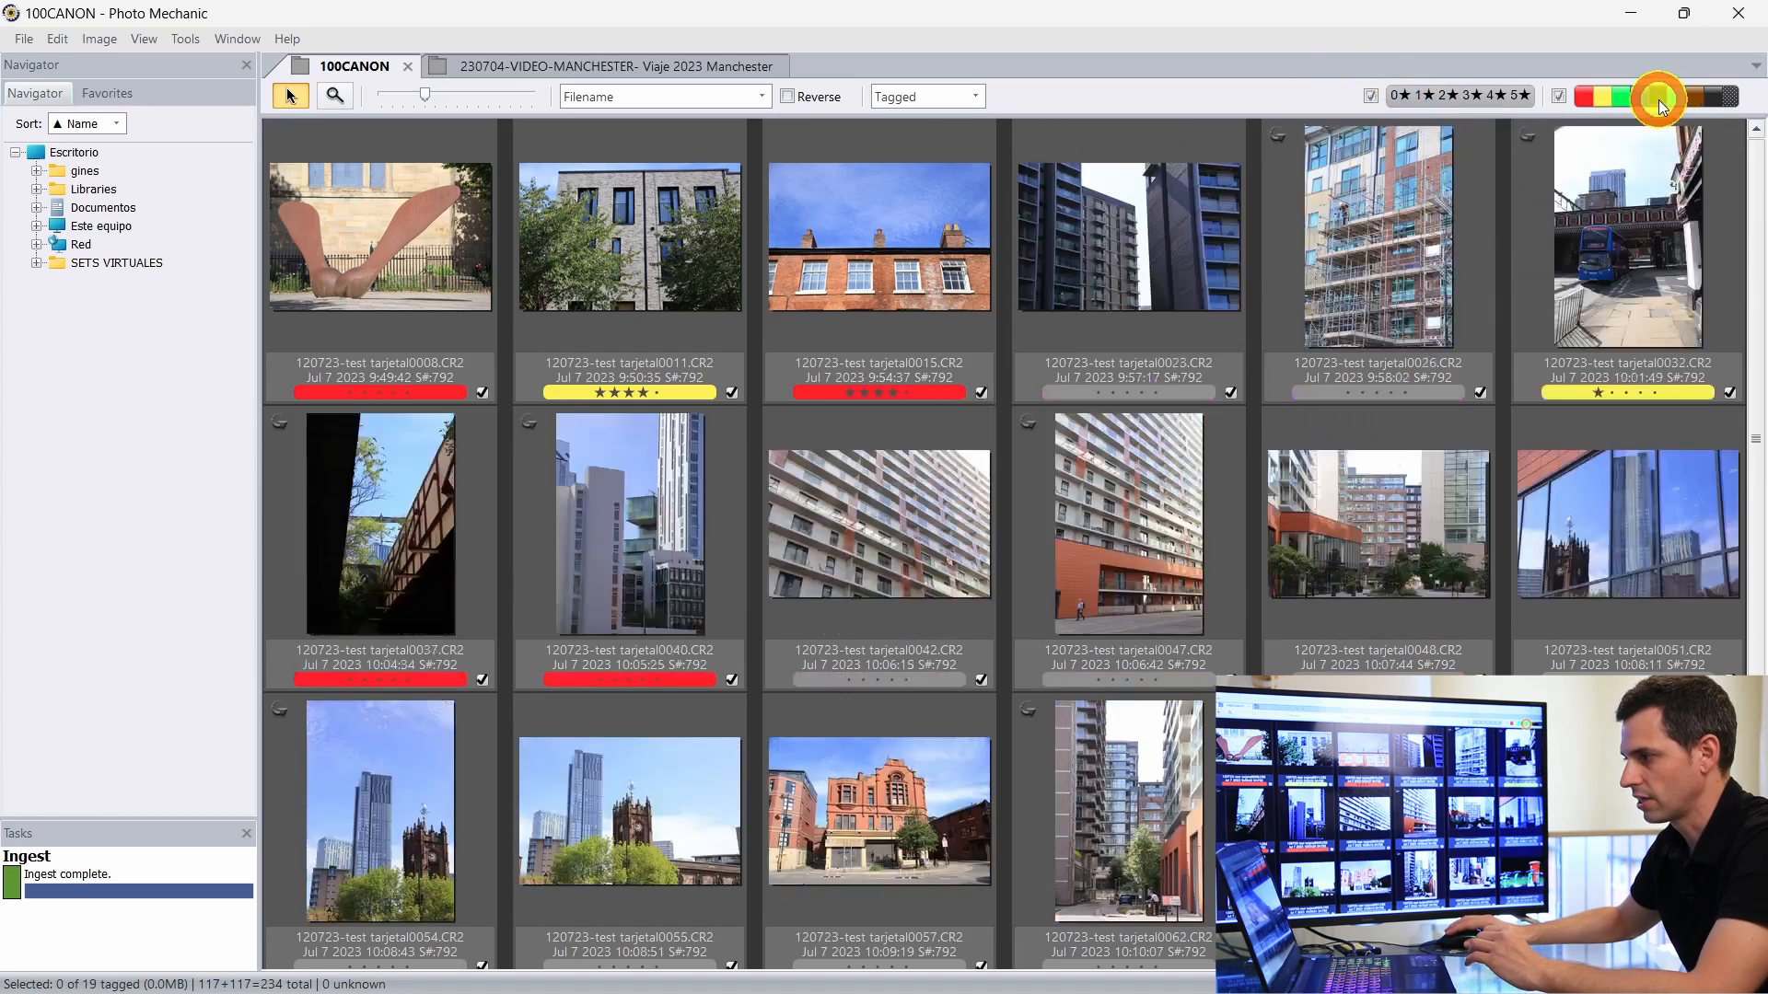
click(1655, 101)
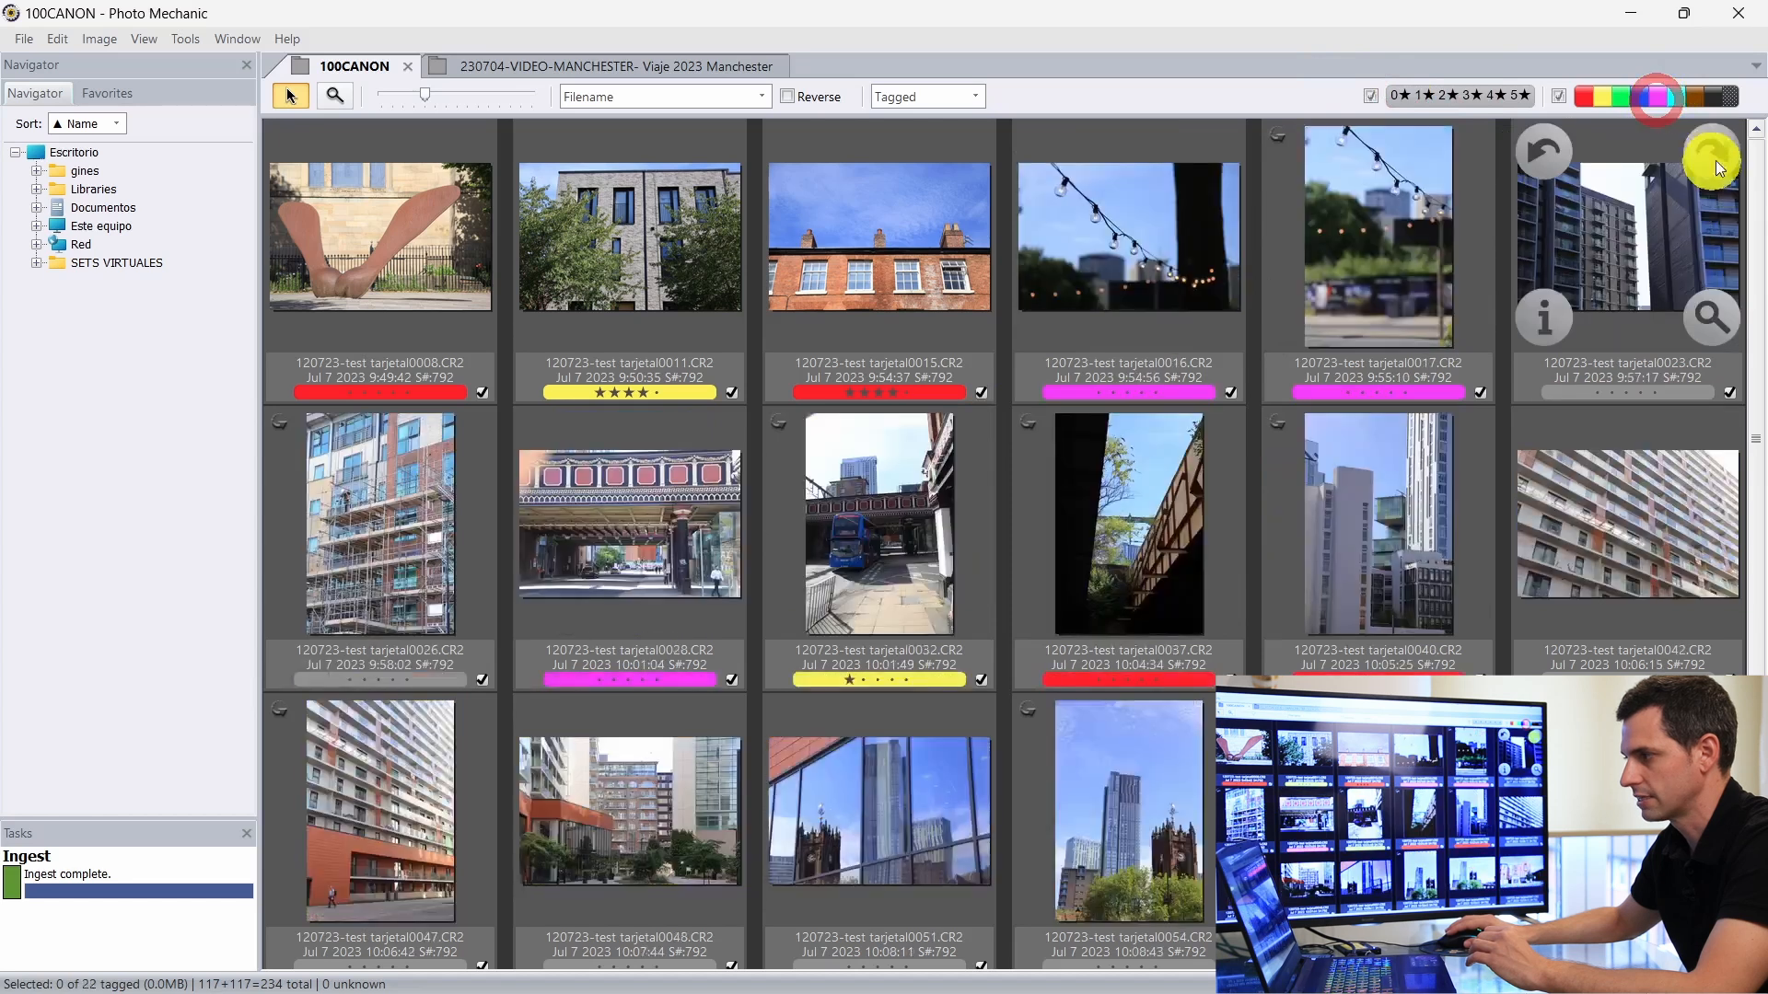
click(1656, 97)
drag(1600, 95, 1704, 94)
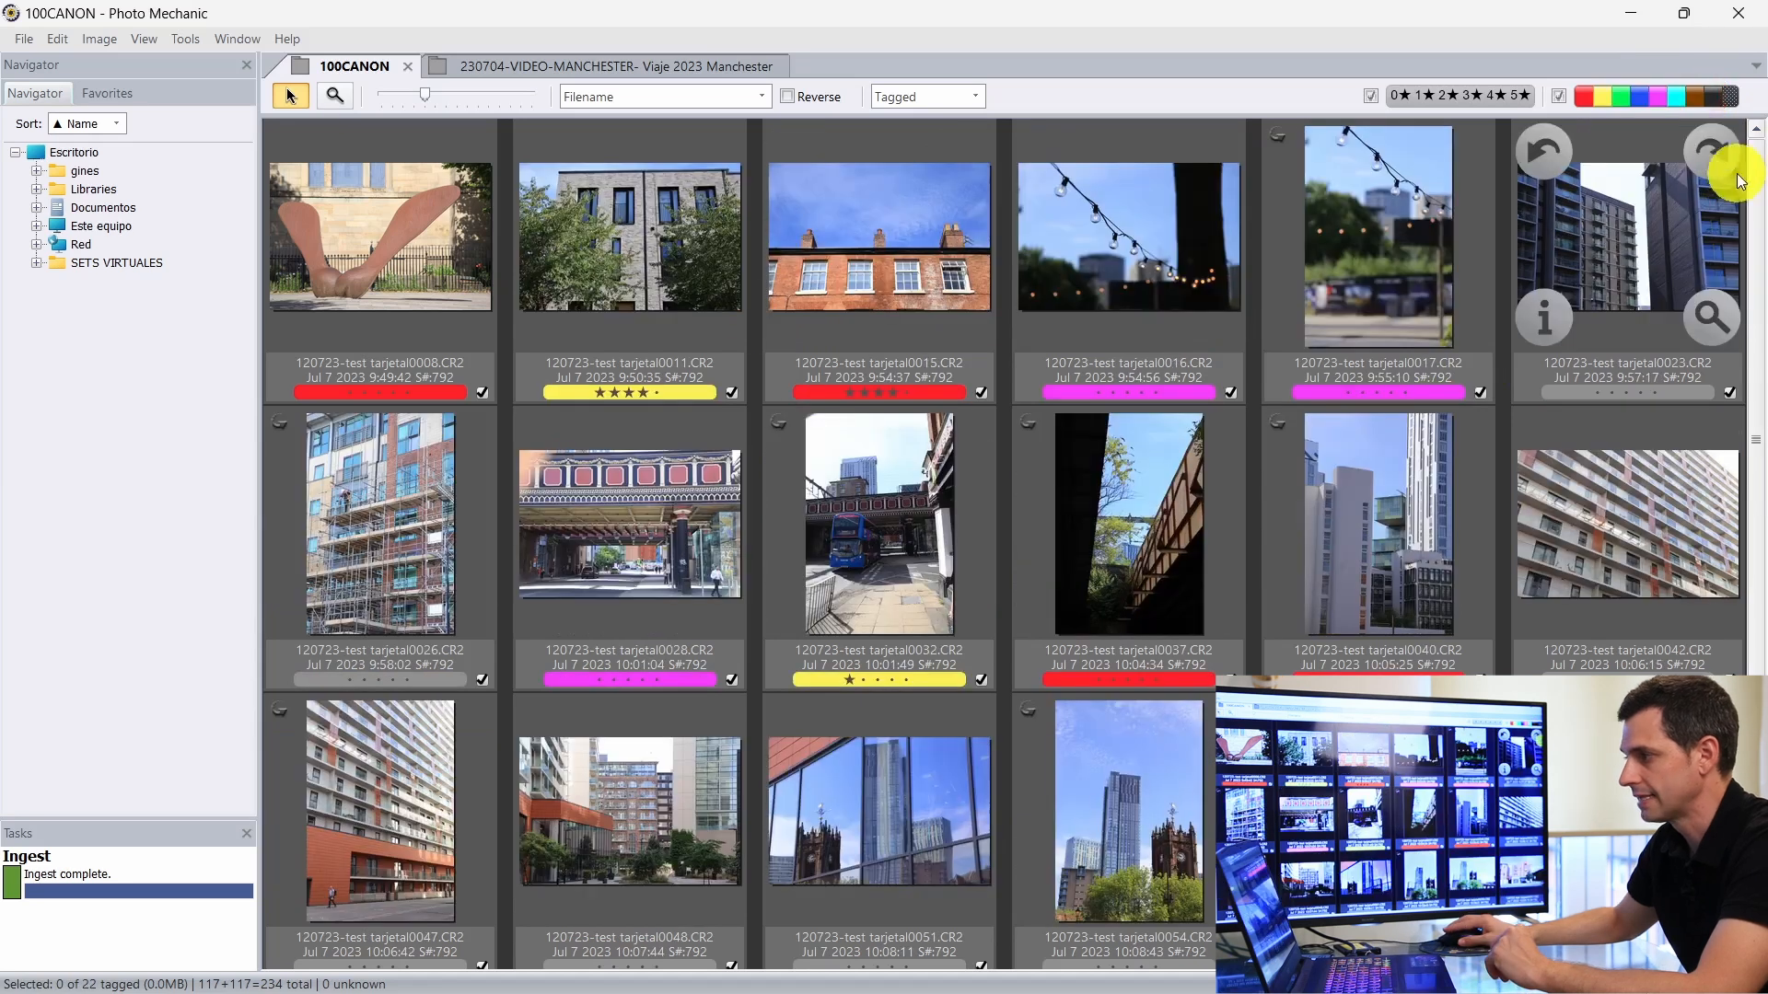
click(1699, 106)
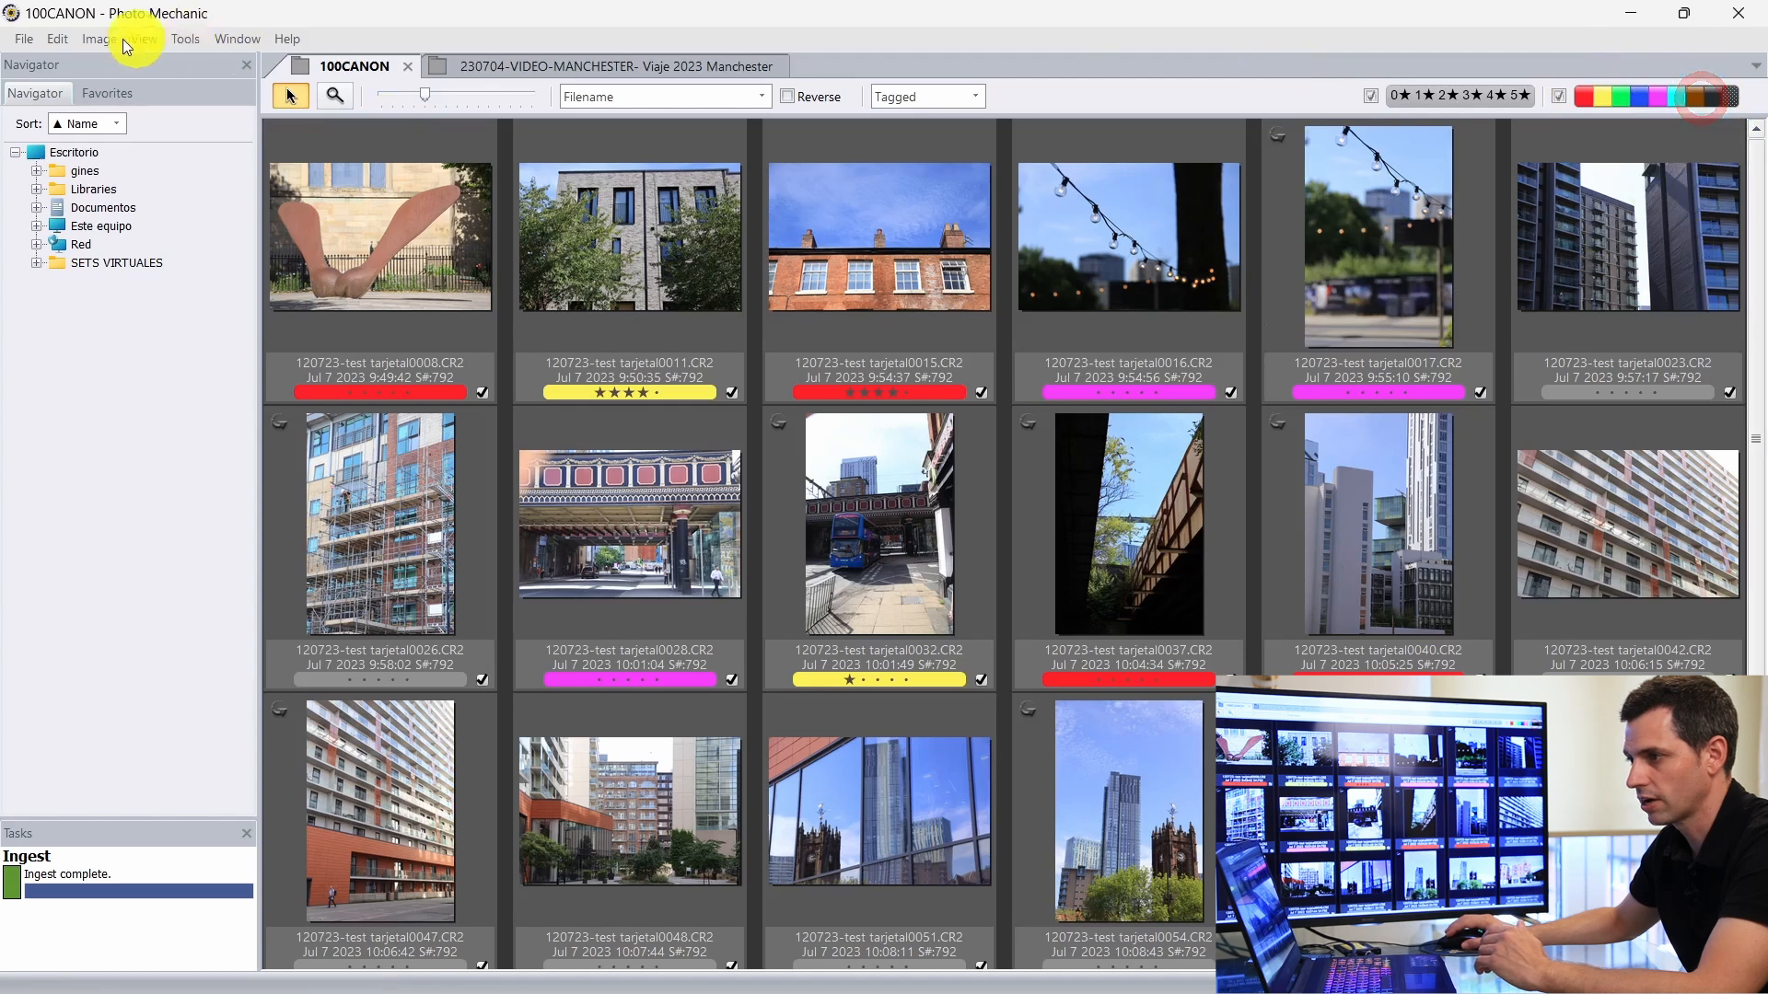
Step: In the general preferences, change the swatch of color class 7 (Brown) to orange
click(60, 41)
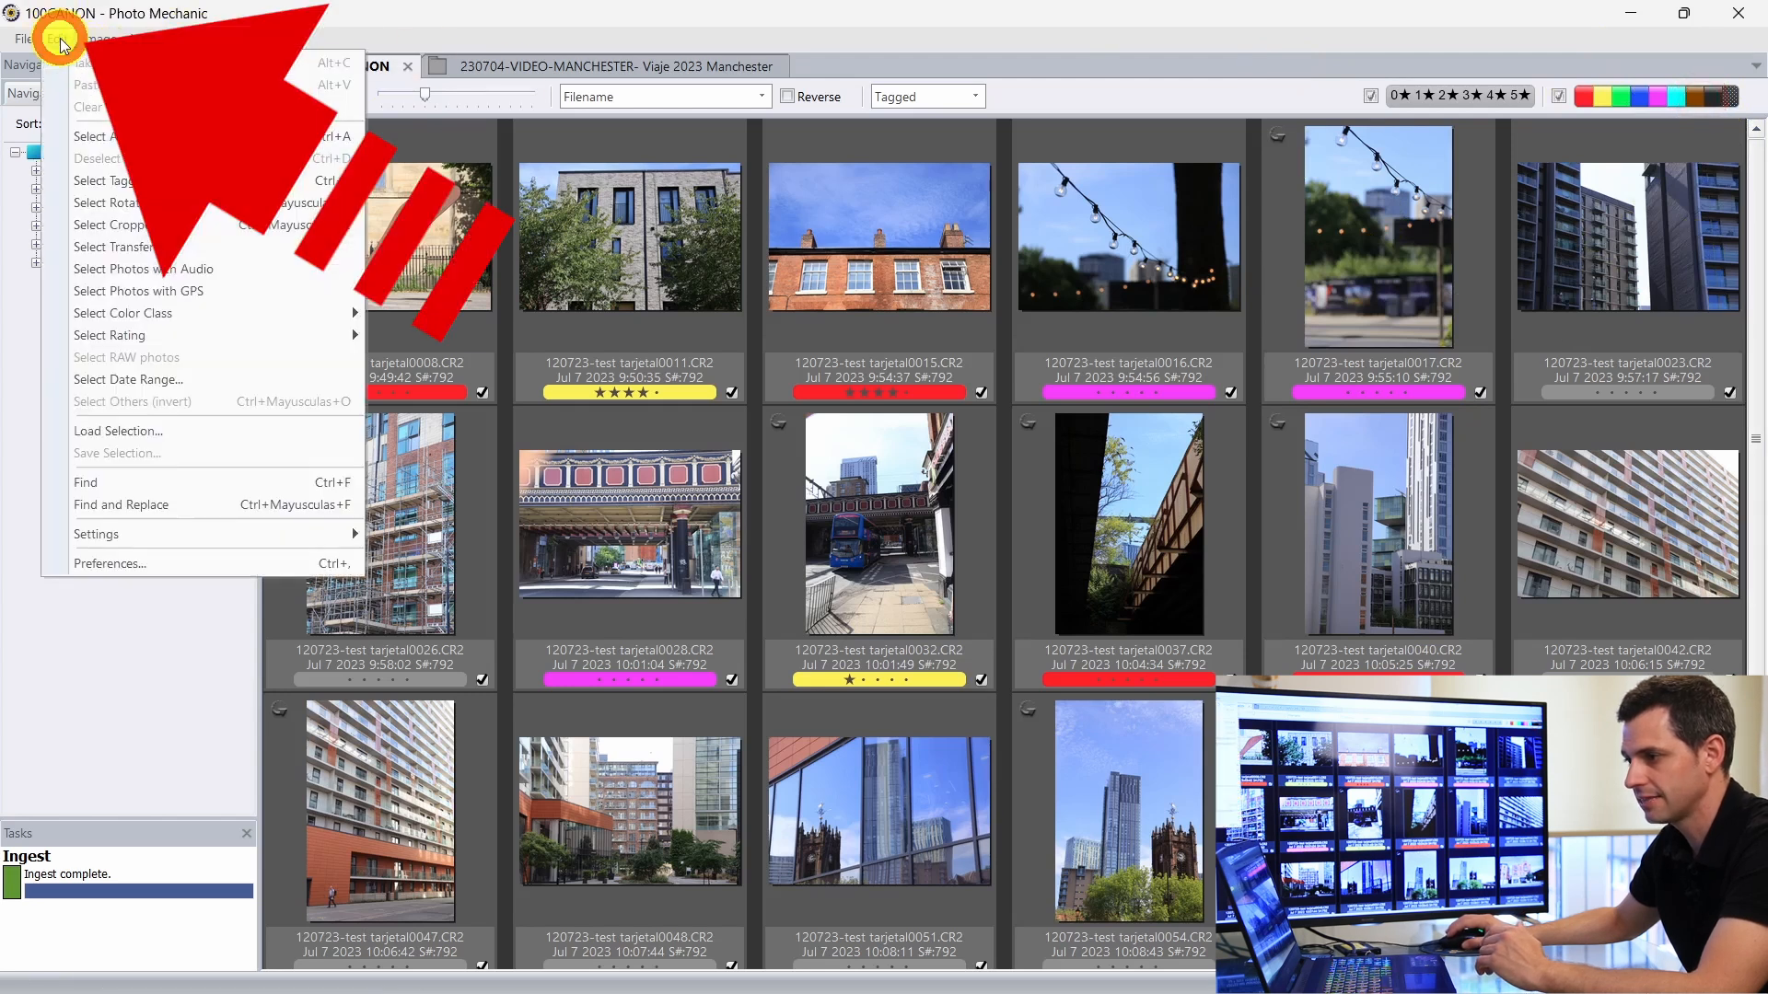
click(201, 569)
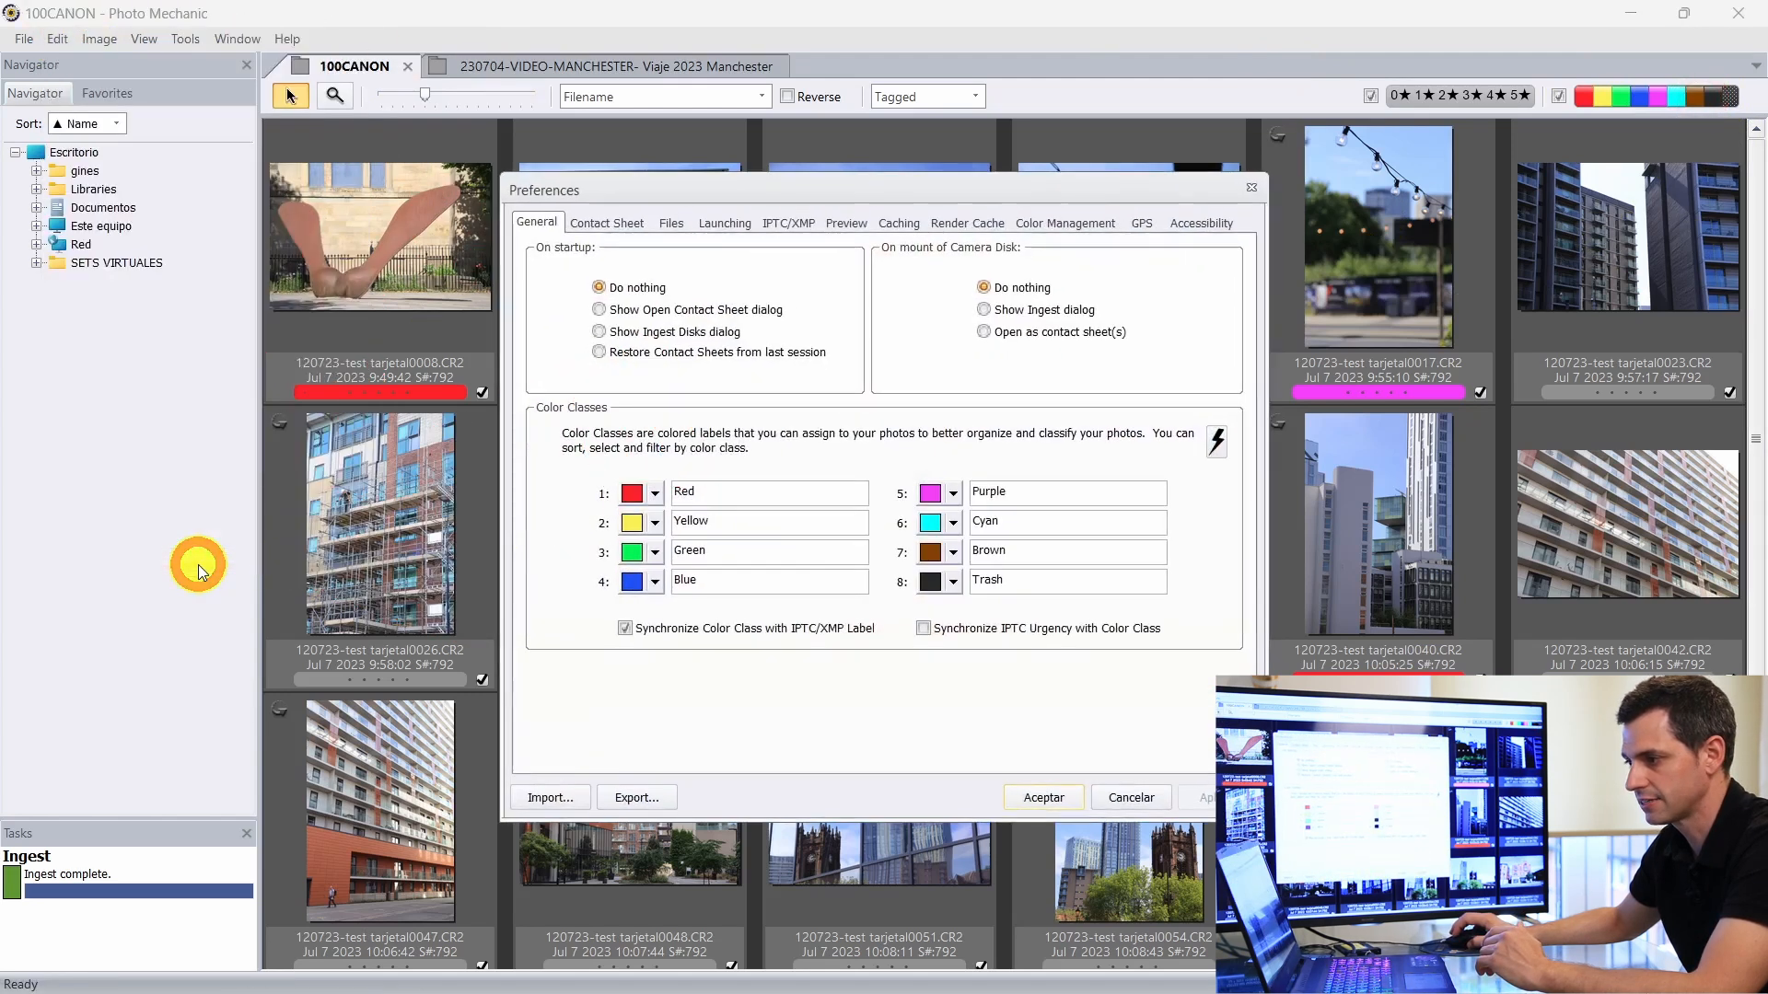
click(954, 555)
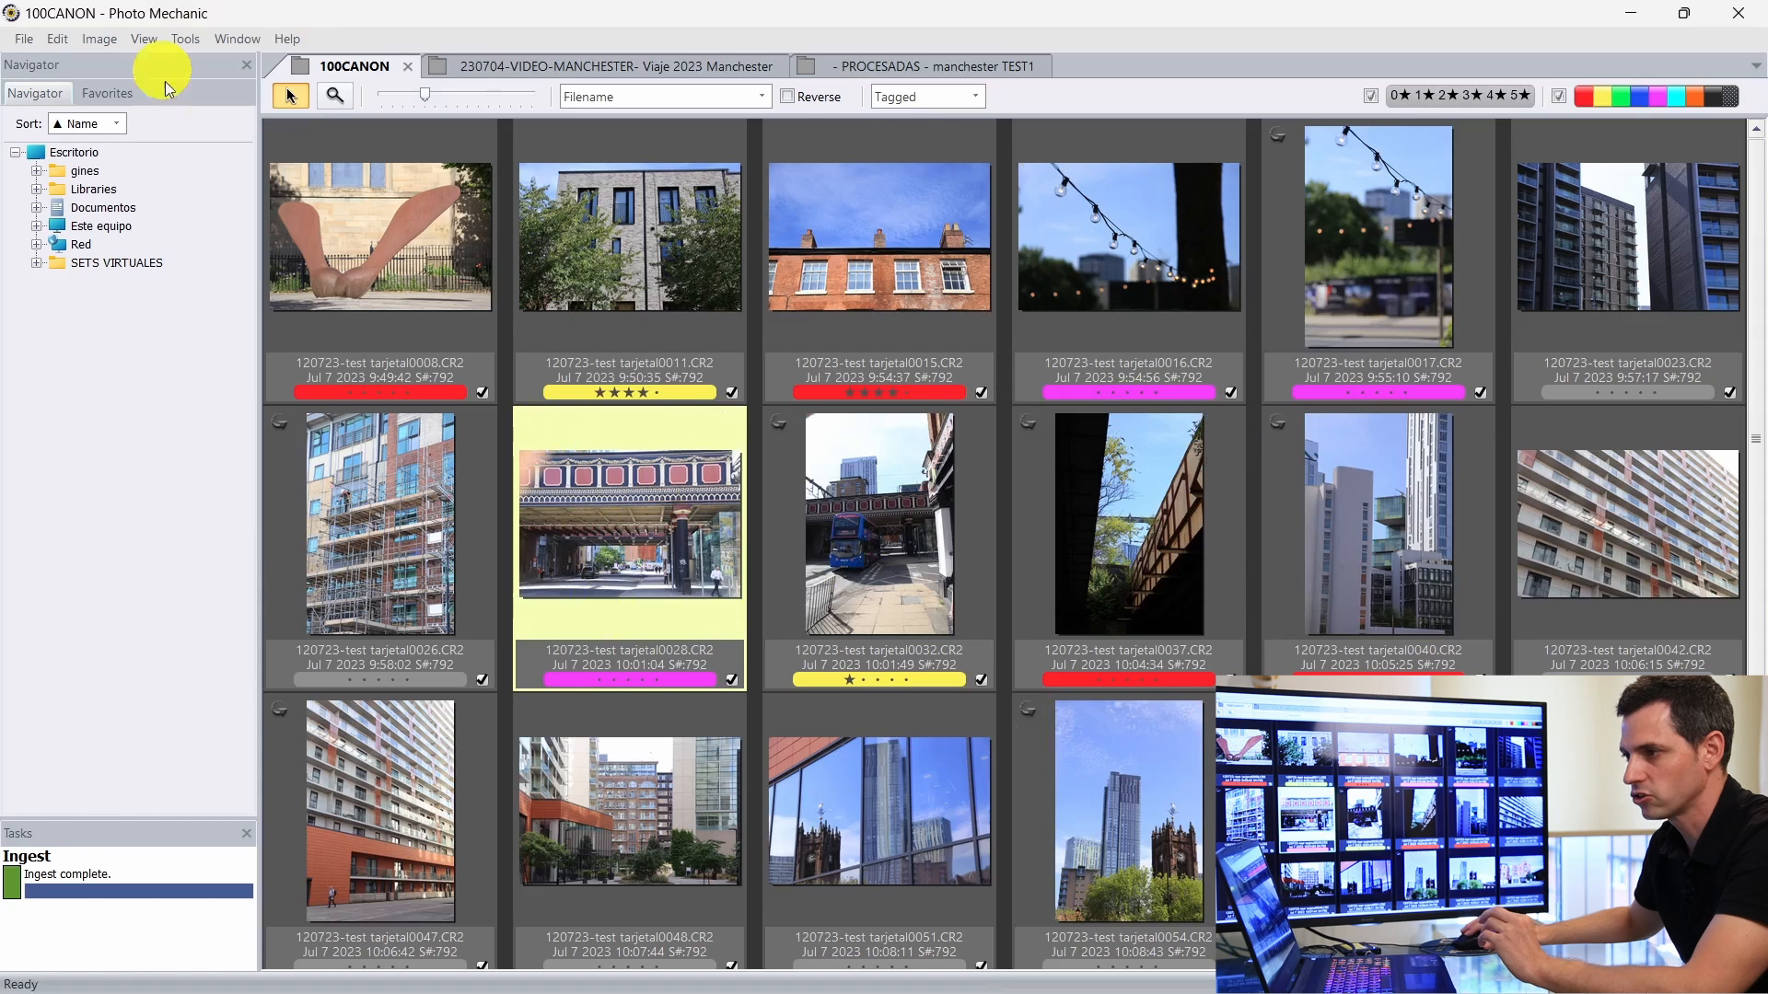
Step: In the launching preferences, try letting Windows open photos for editing, and switch back to an assigned default application
click(57, 39)
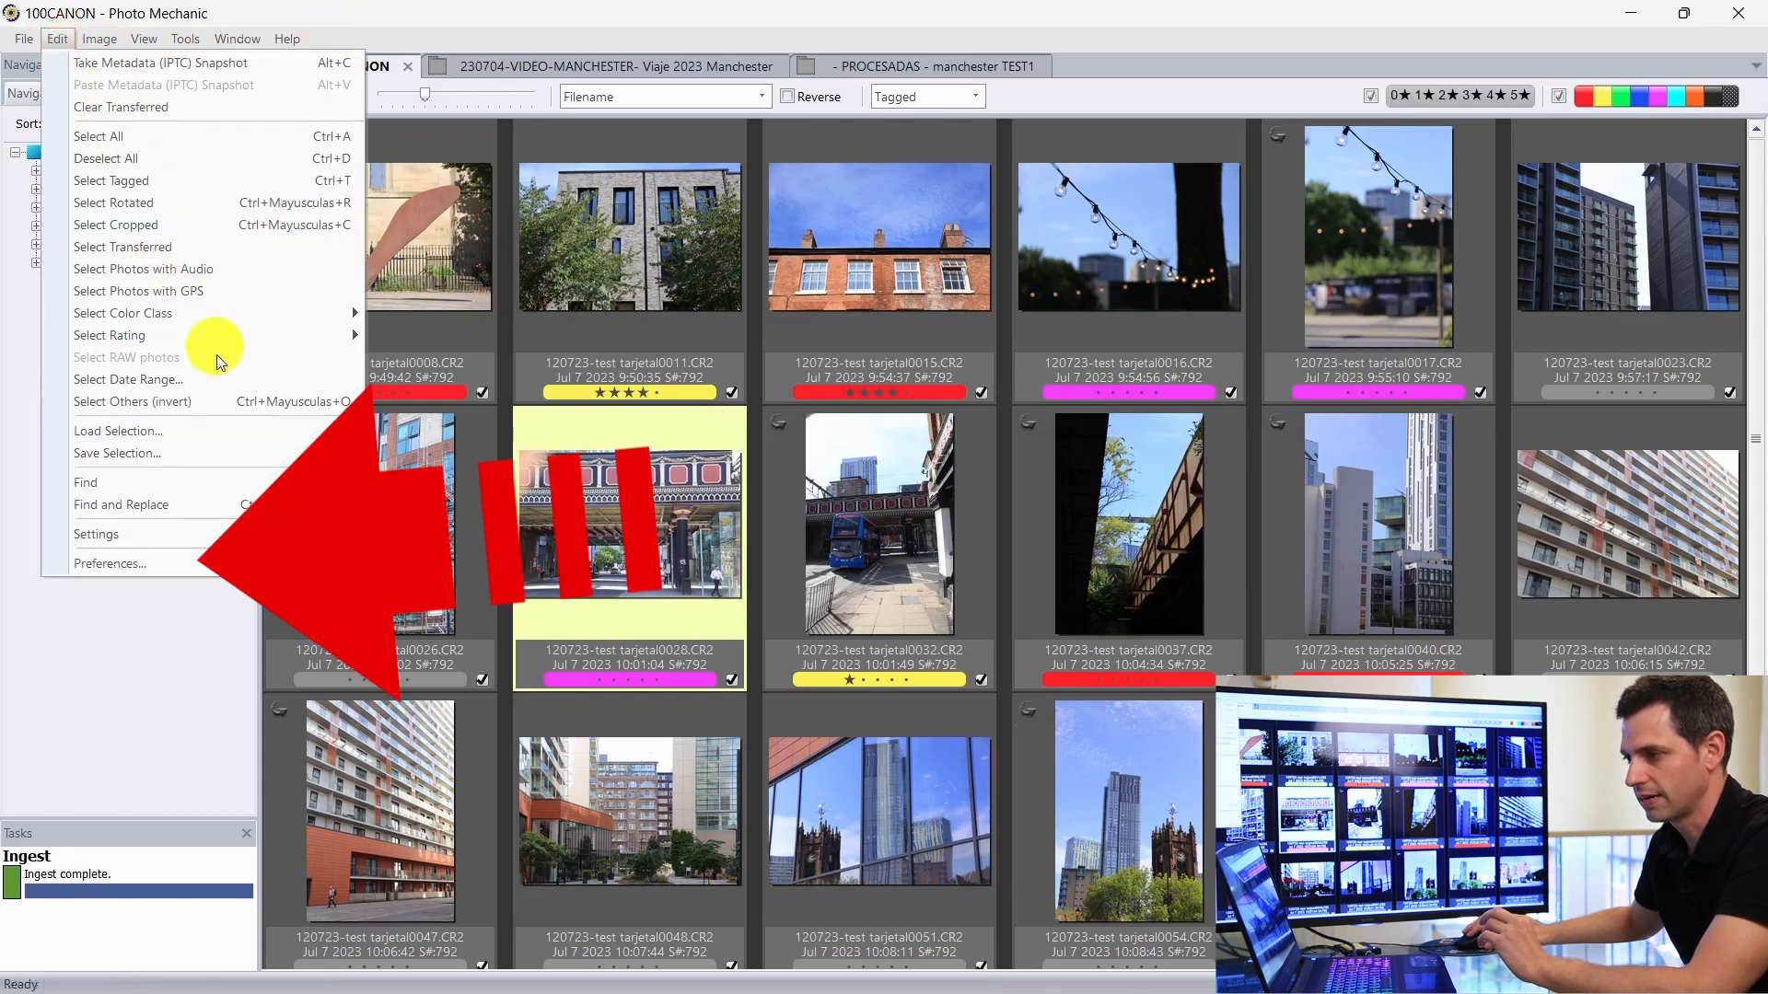
click(238, 562)
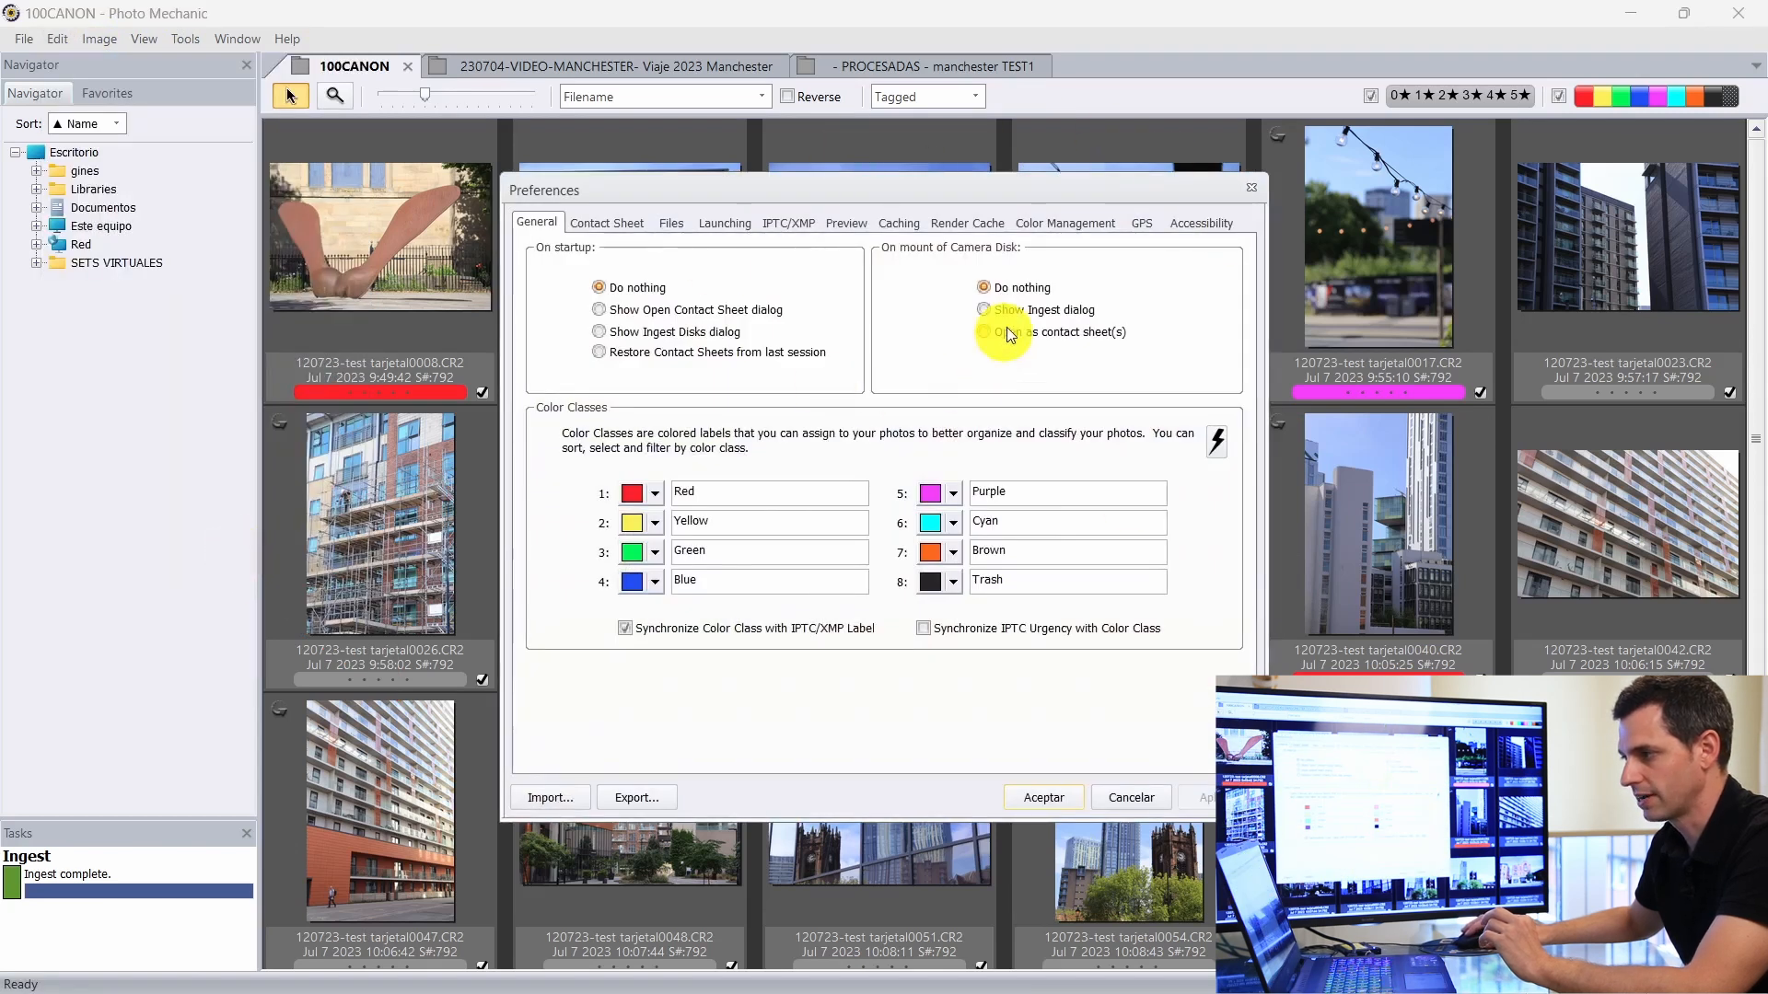
click(721, 224)
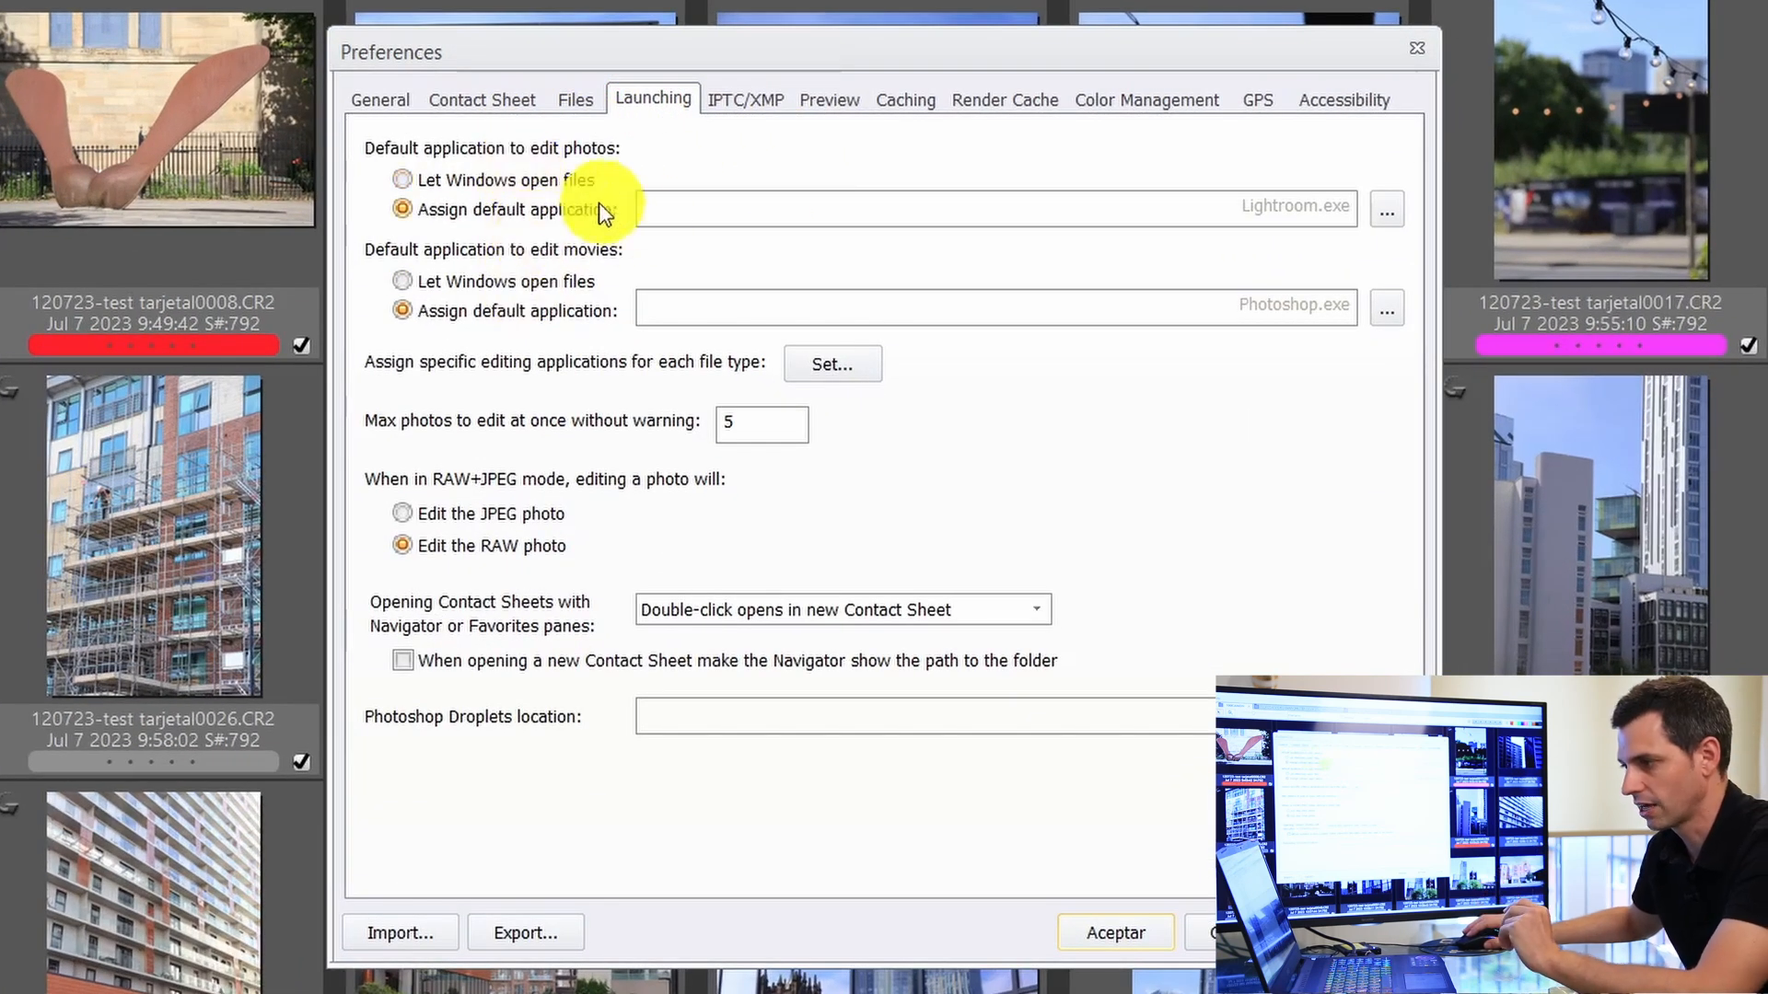
click(405, 180)
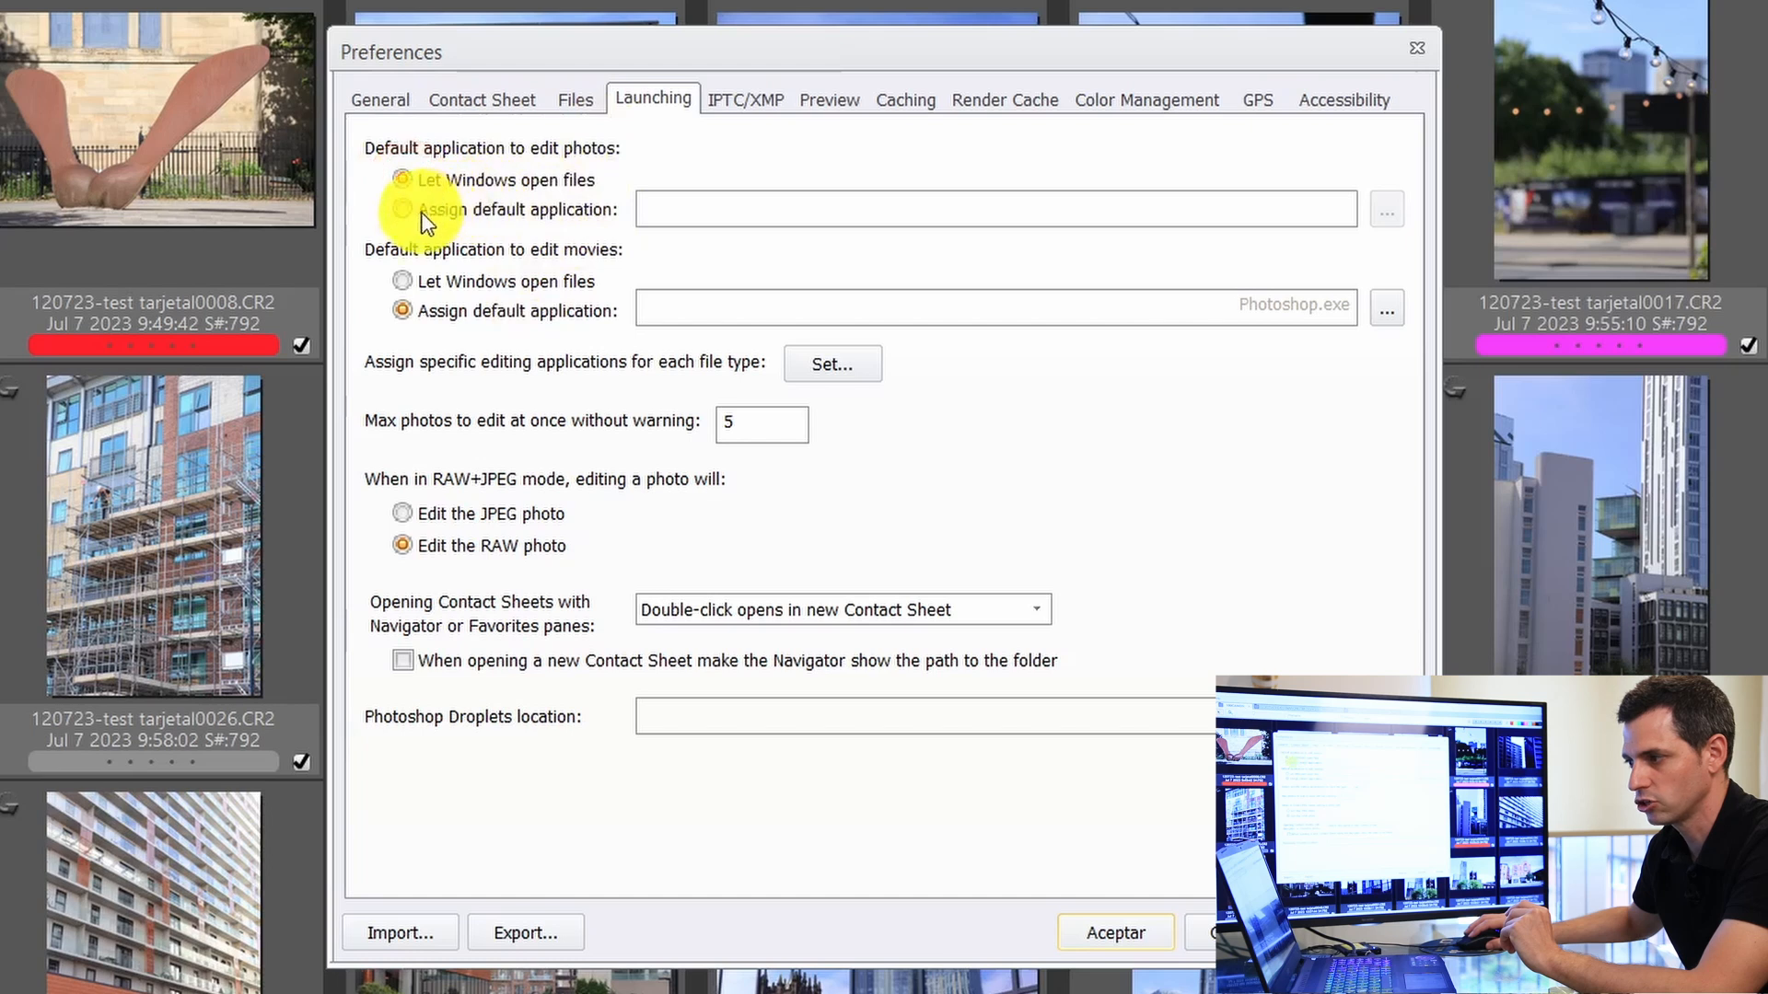
click(517, 213)
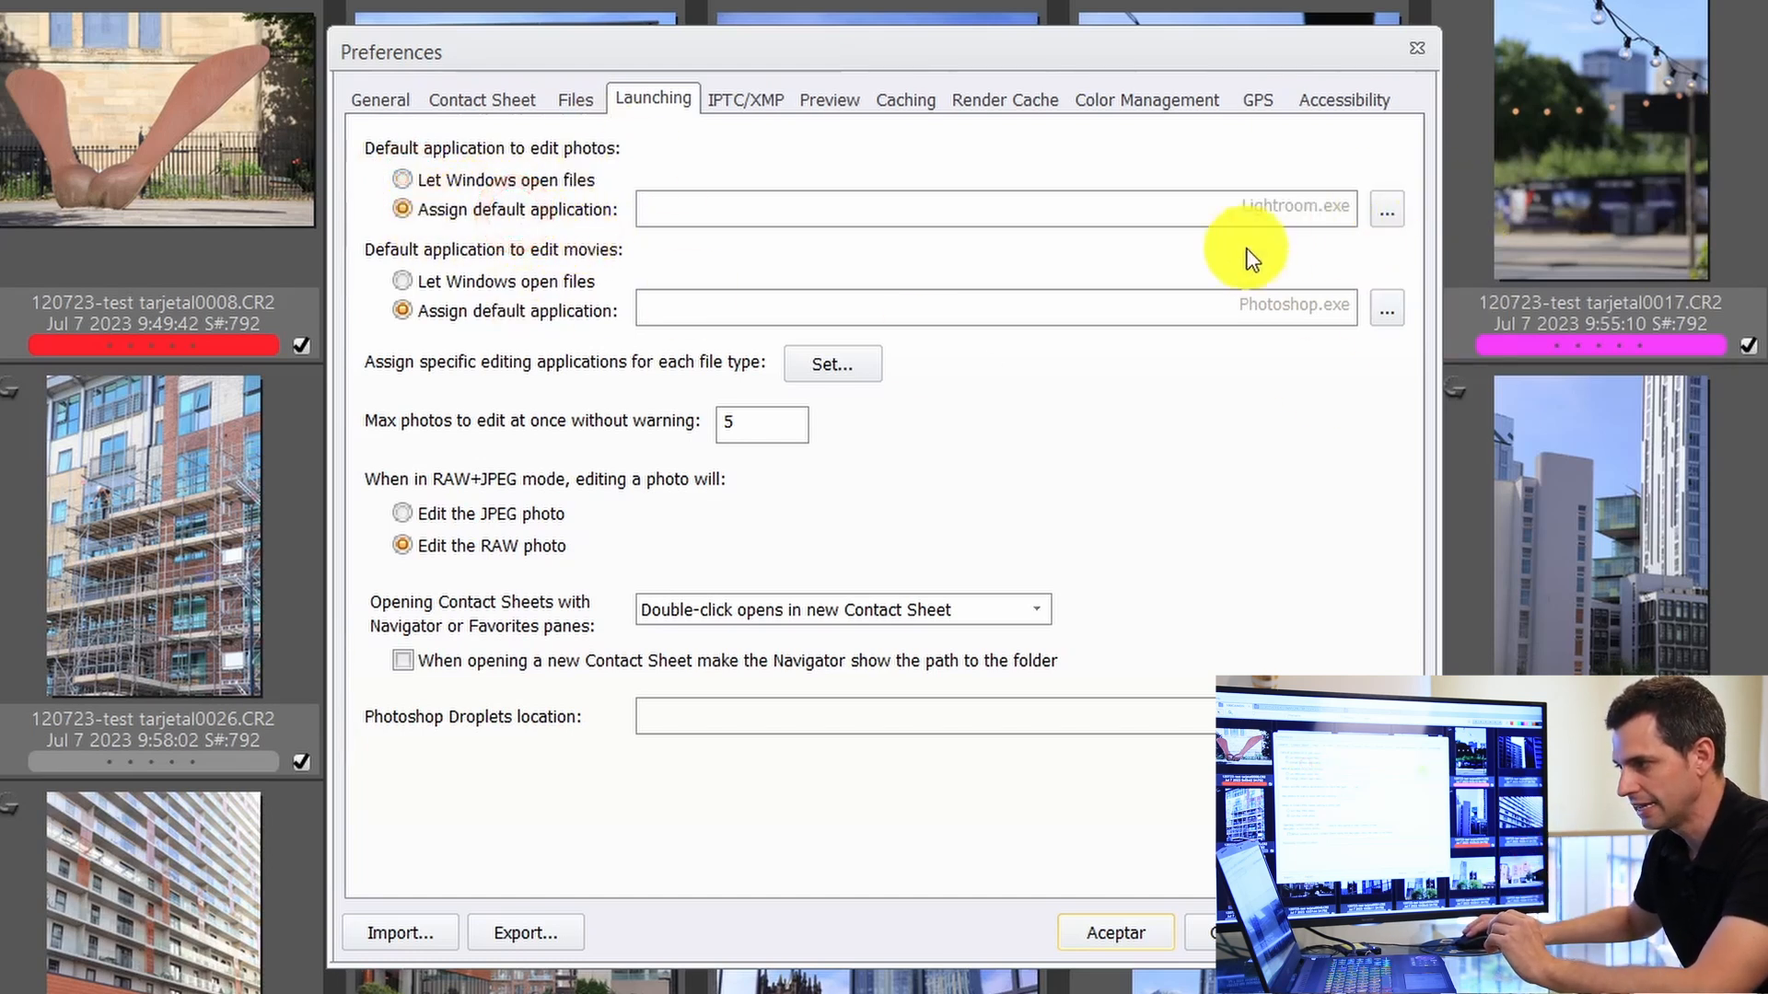
Step: Browse the Adobe Photoshop 2023 folder to Photoshop.exe as default photo editor, and close the preferences without saving
click(1384, 219)
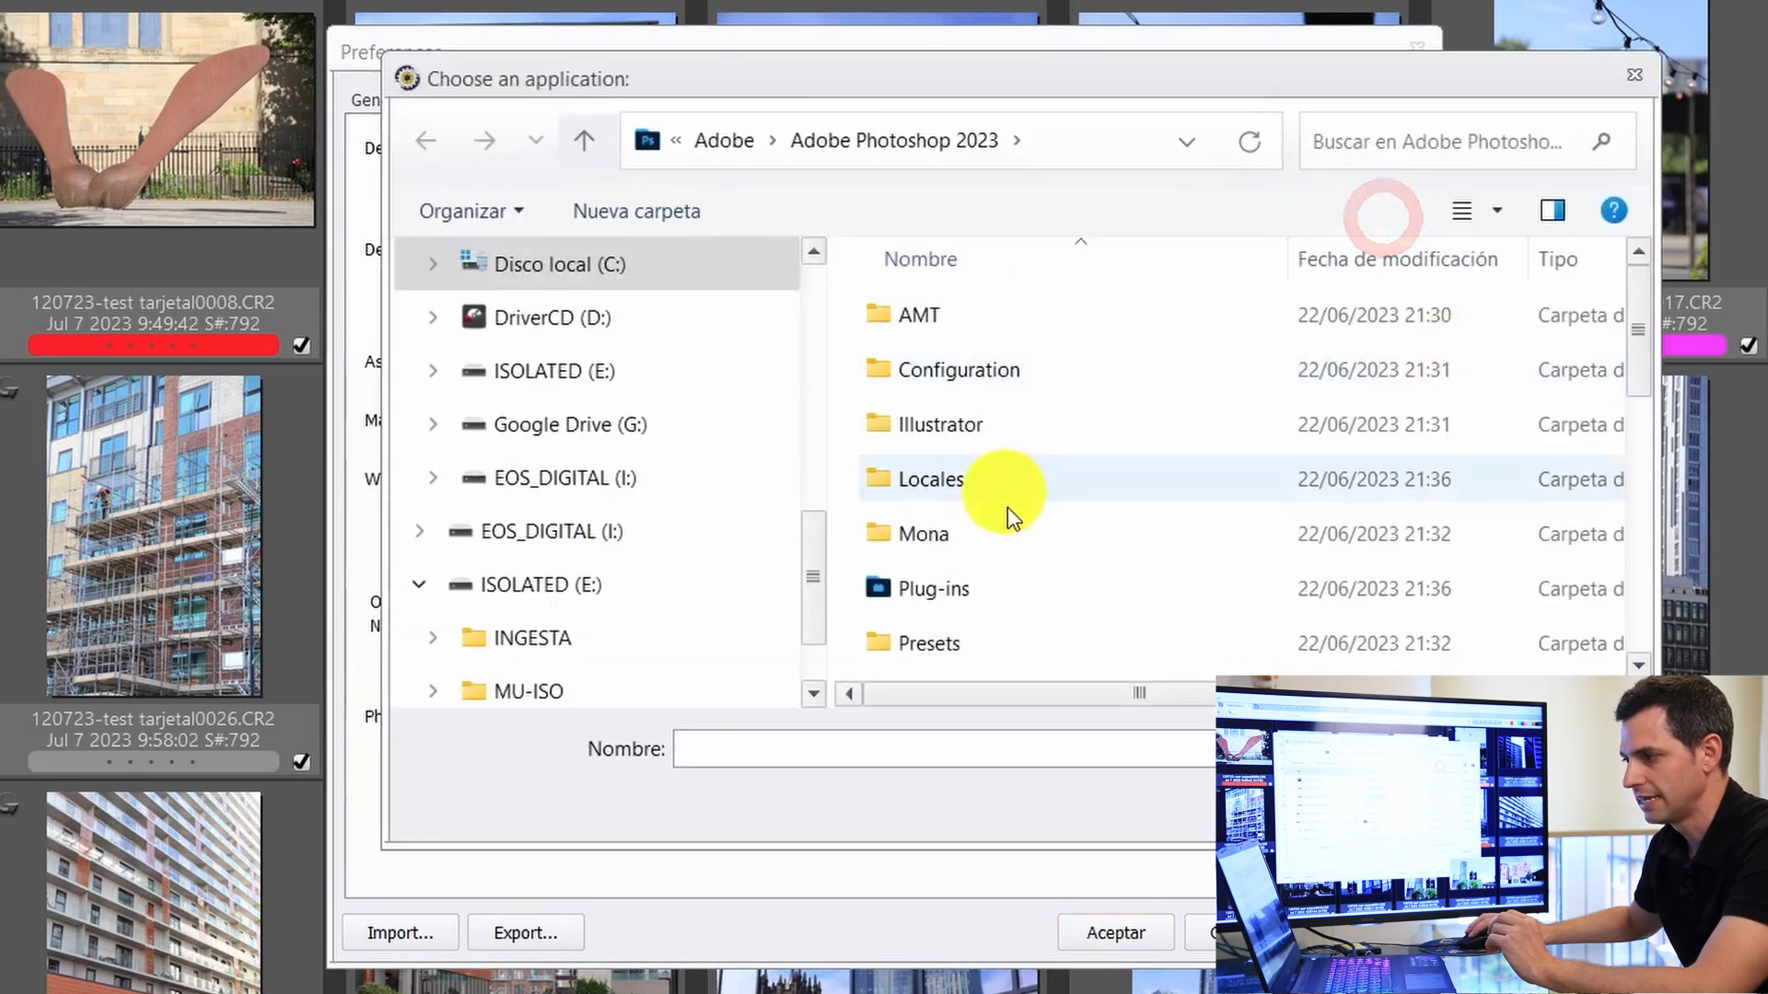
scroll(1073, 604, down, 5)
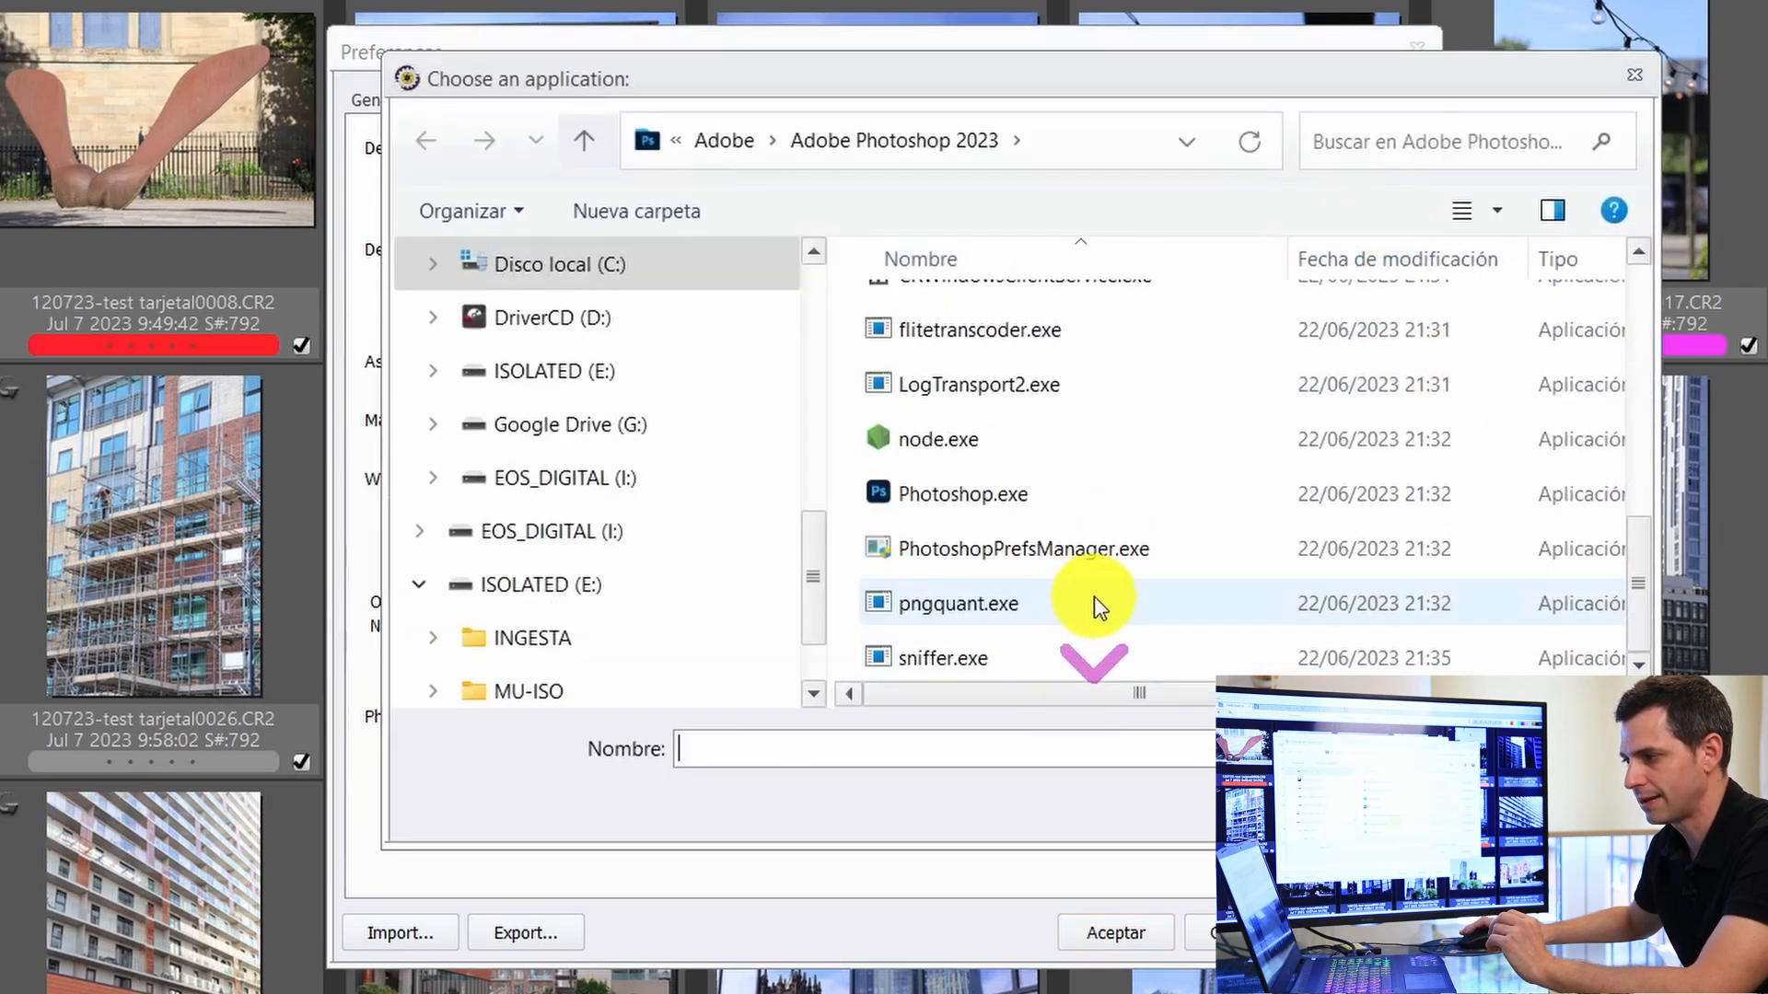
scroll(1138, 563, up, 2)
scroll(1136, 564, down, 2)
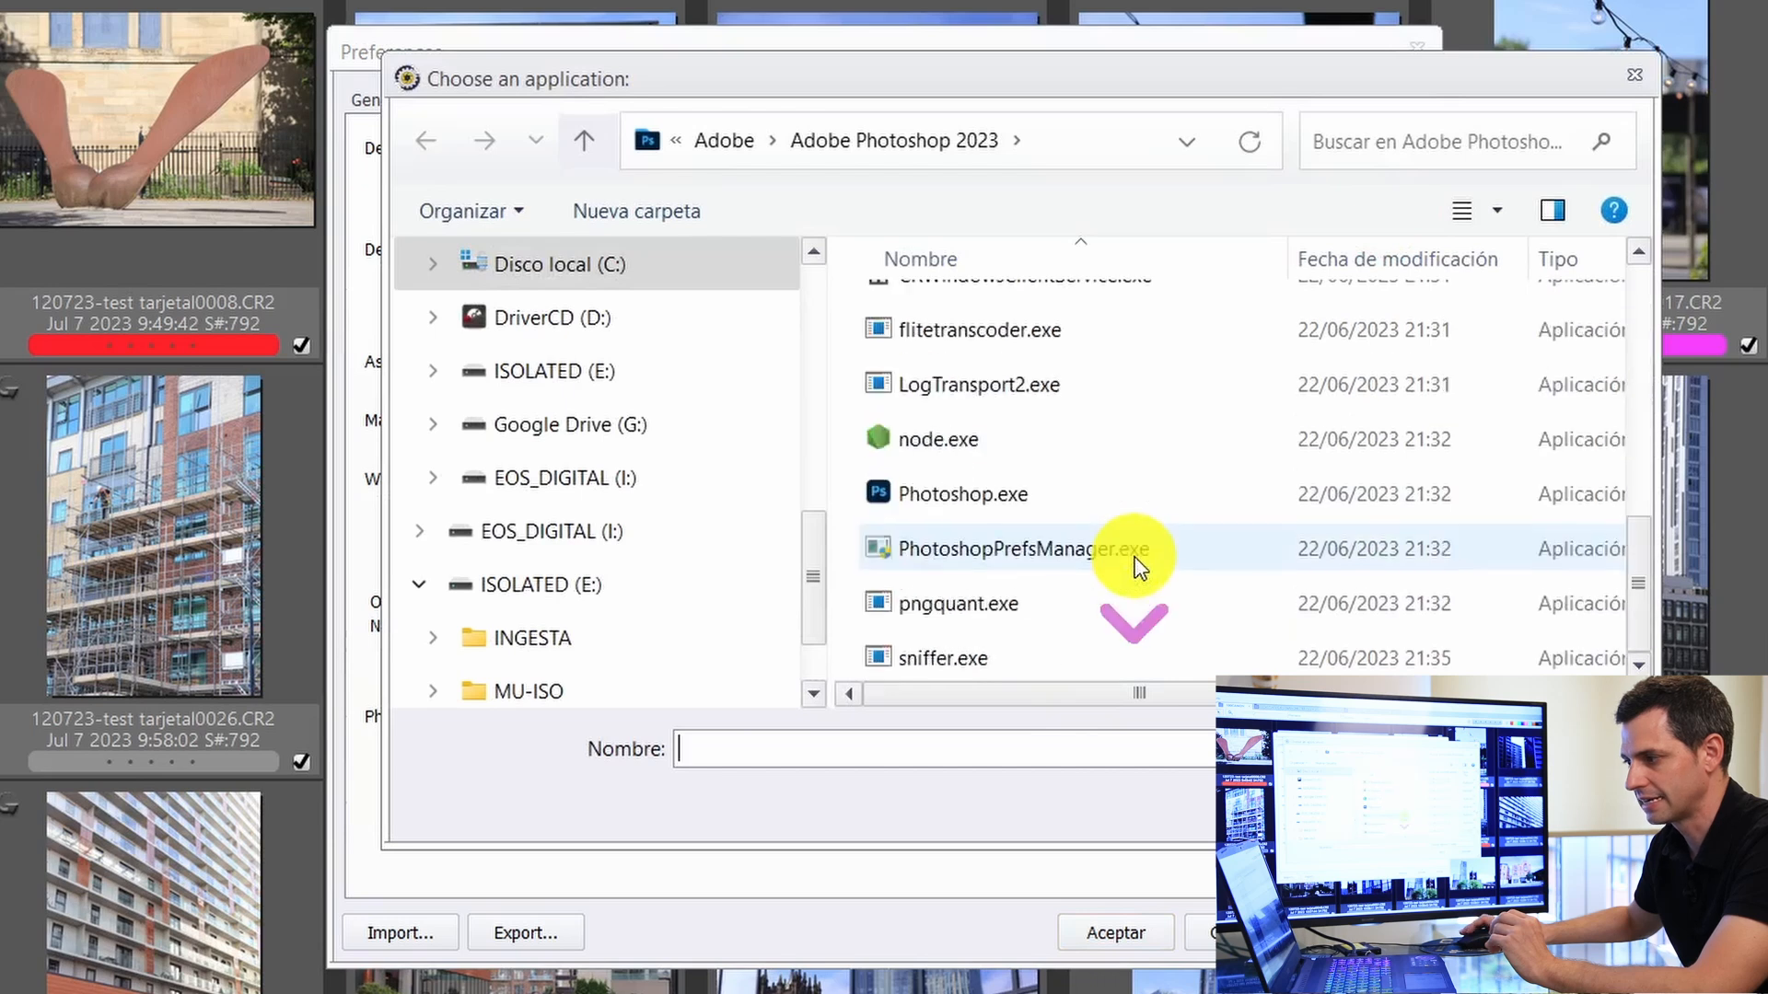
double_click(1025, 493)
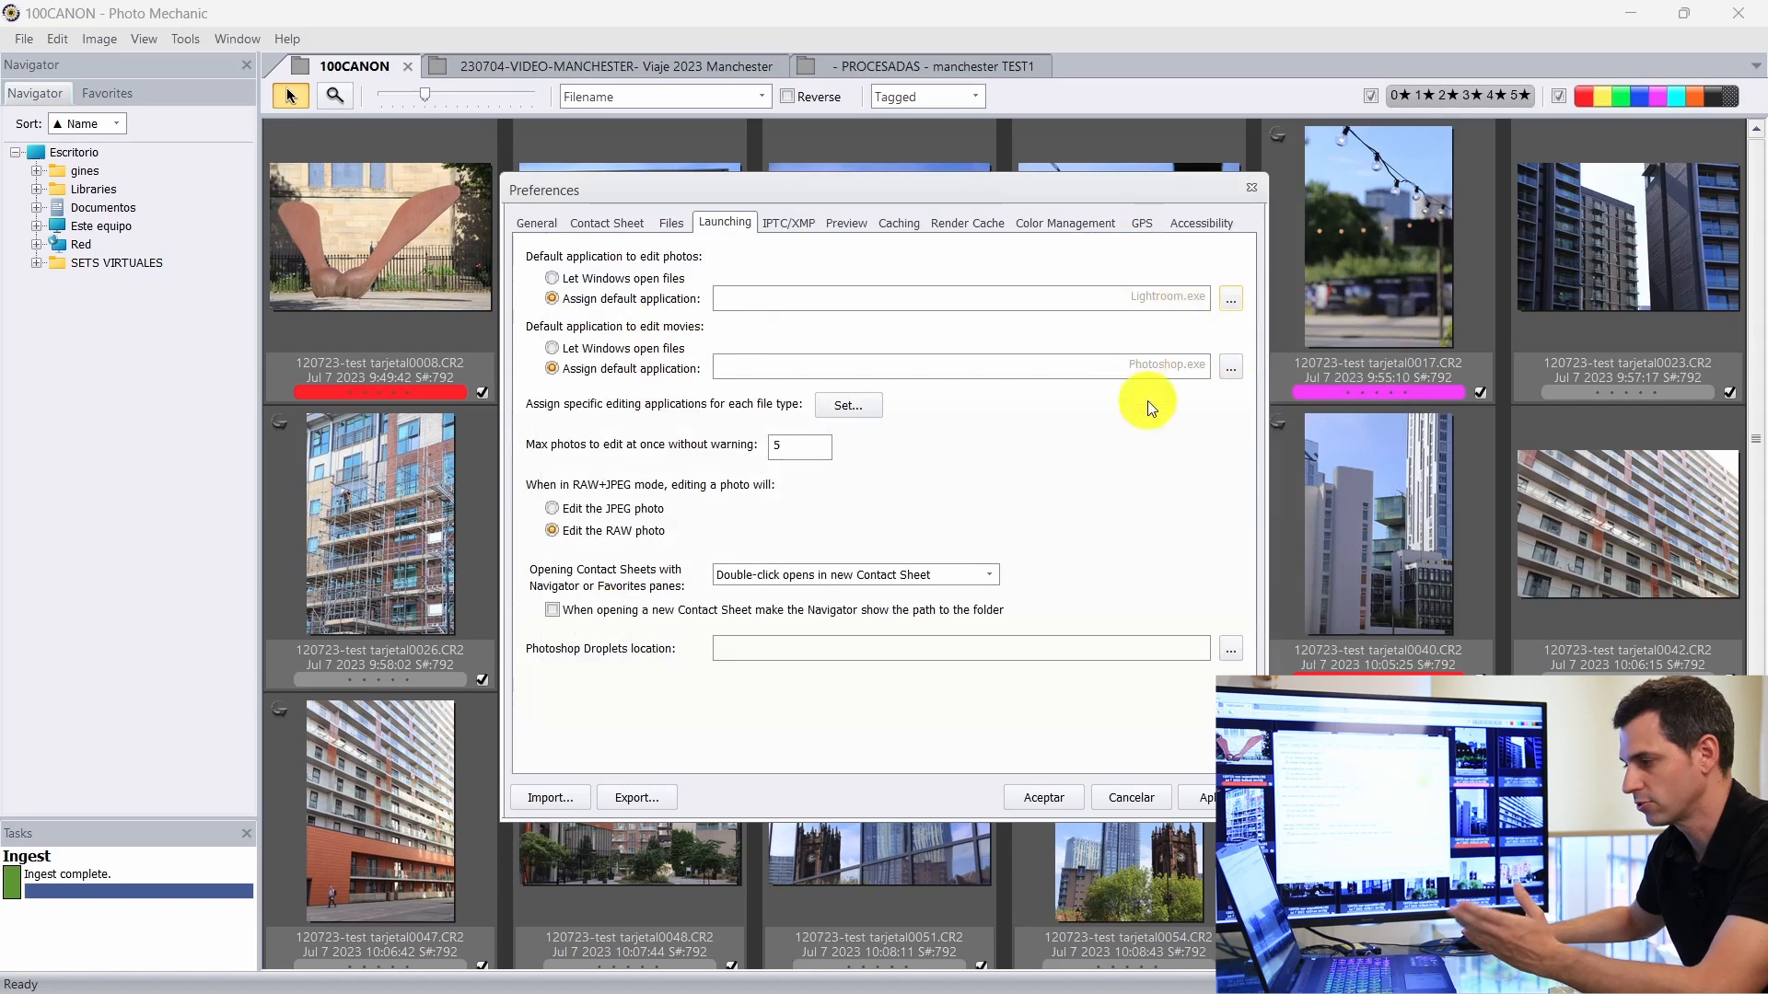
click(1158, 797)
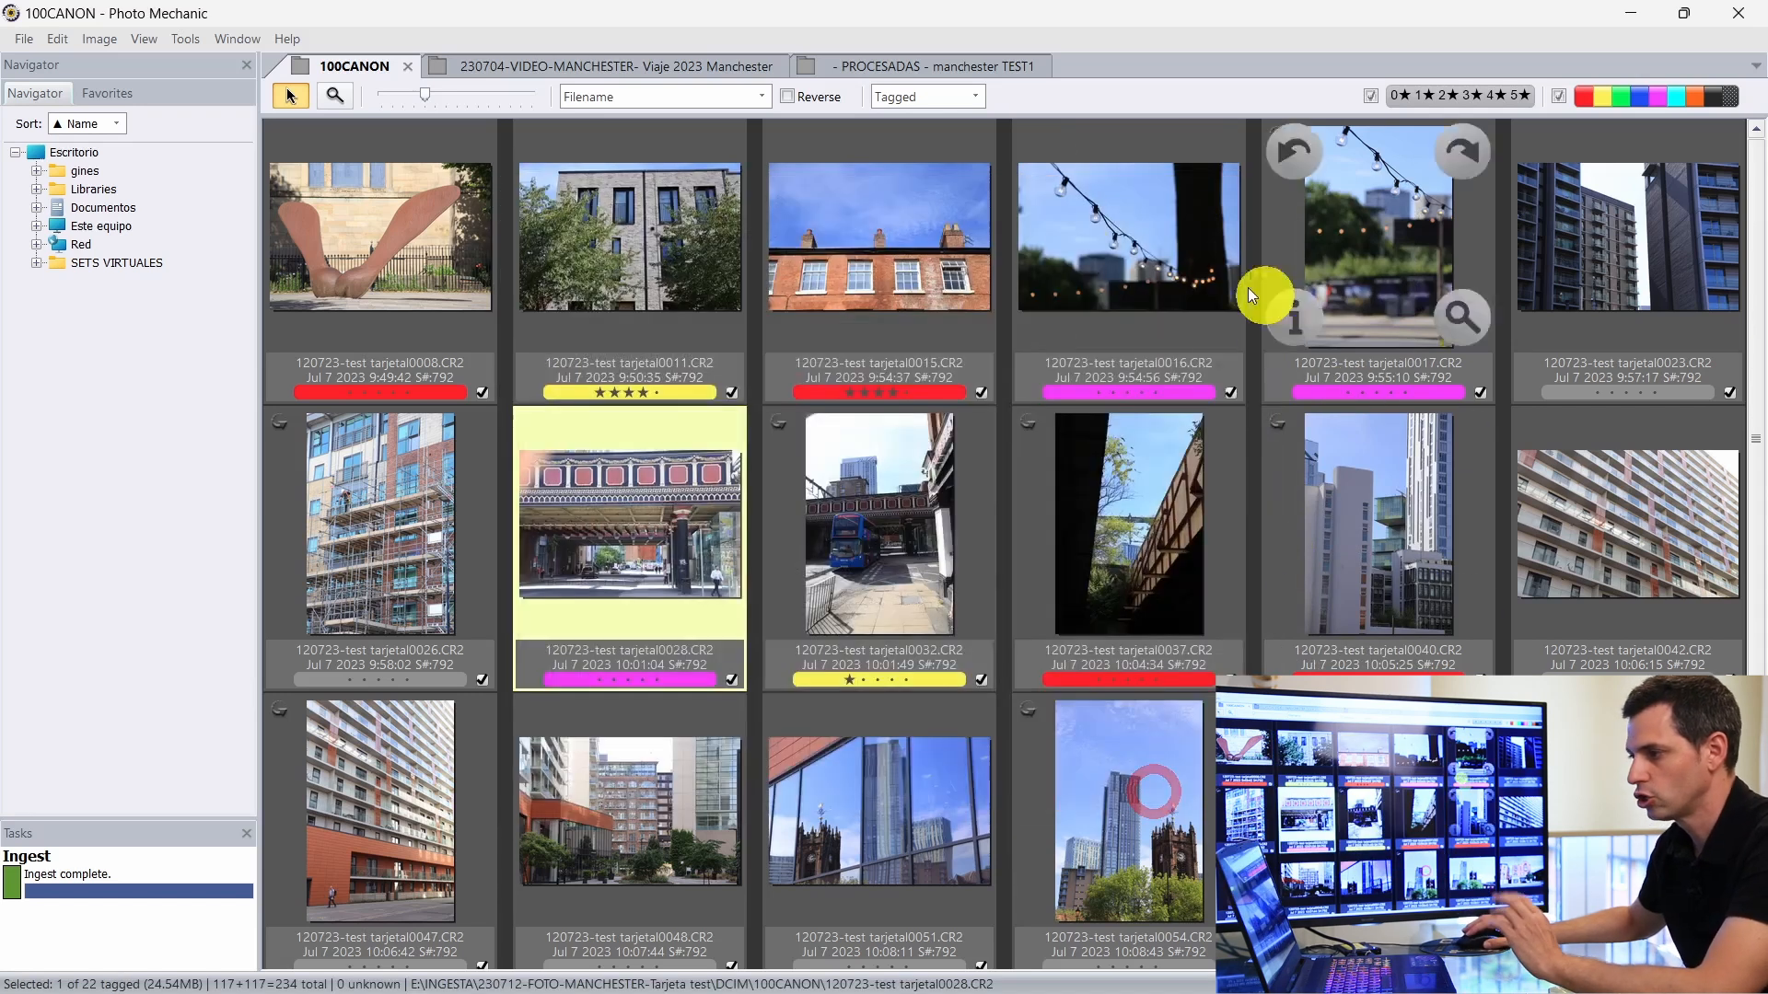
Step: Look at the external editors offered for photo 120723-test tarjetal0032.CR2, including Lightroom.exe
click(910, 510)
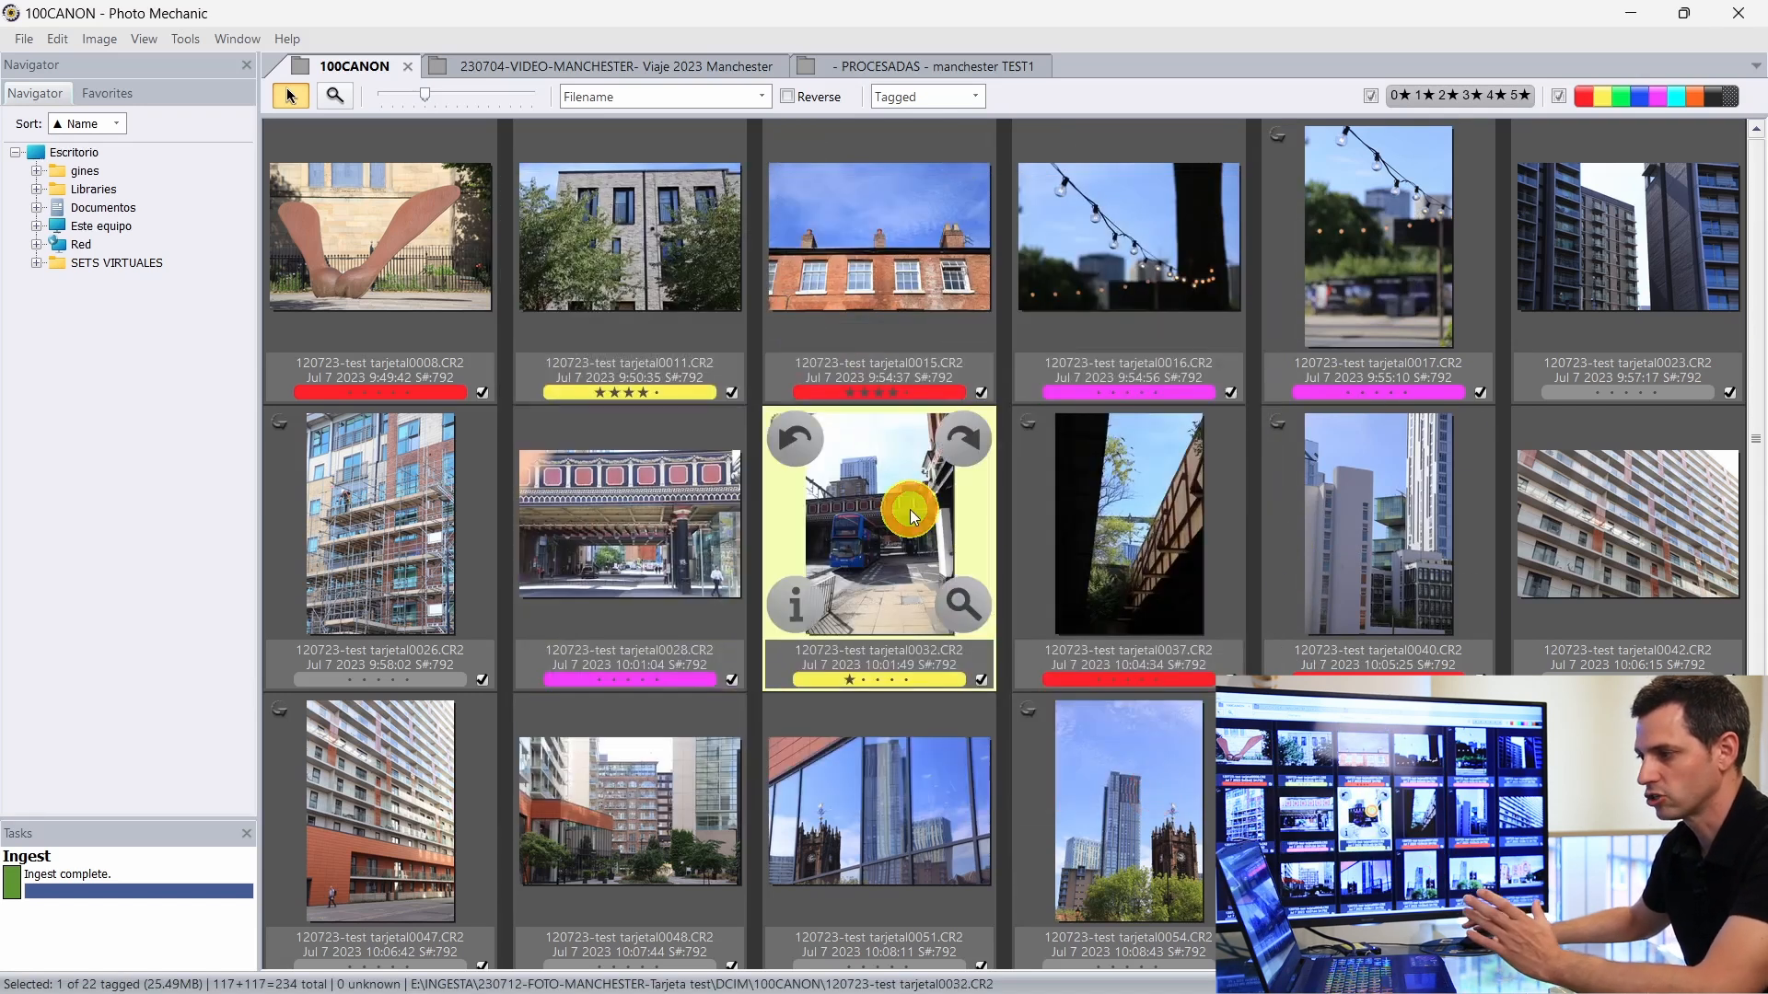
right_click(909, 510)
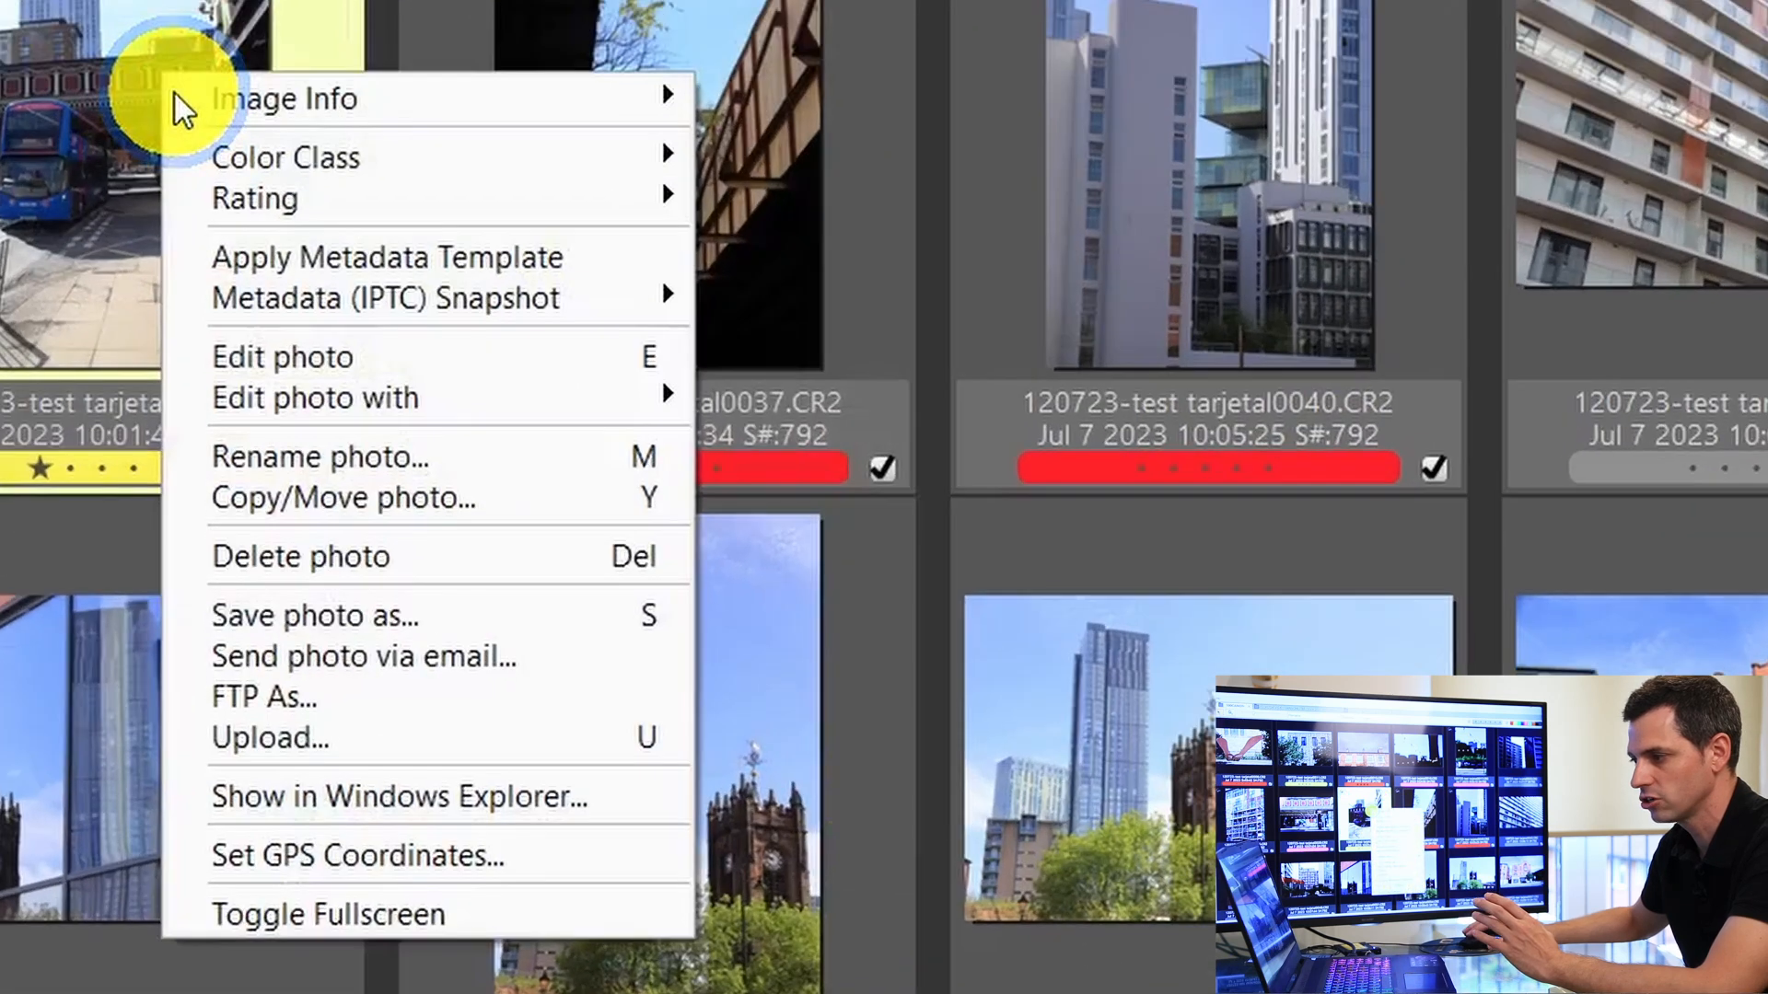
click(549, 398)
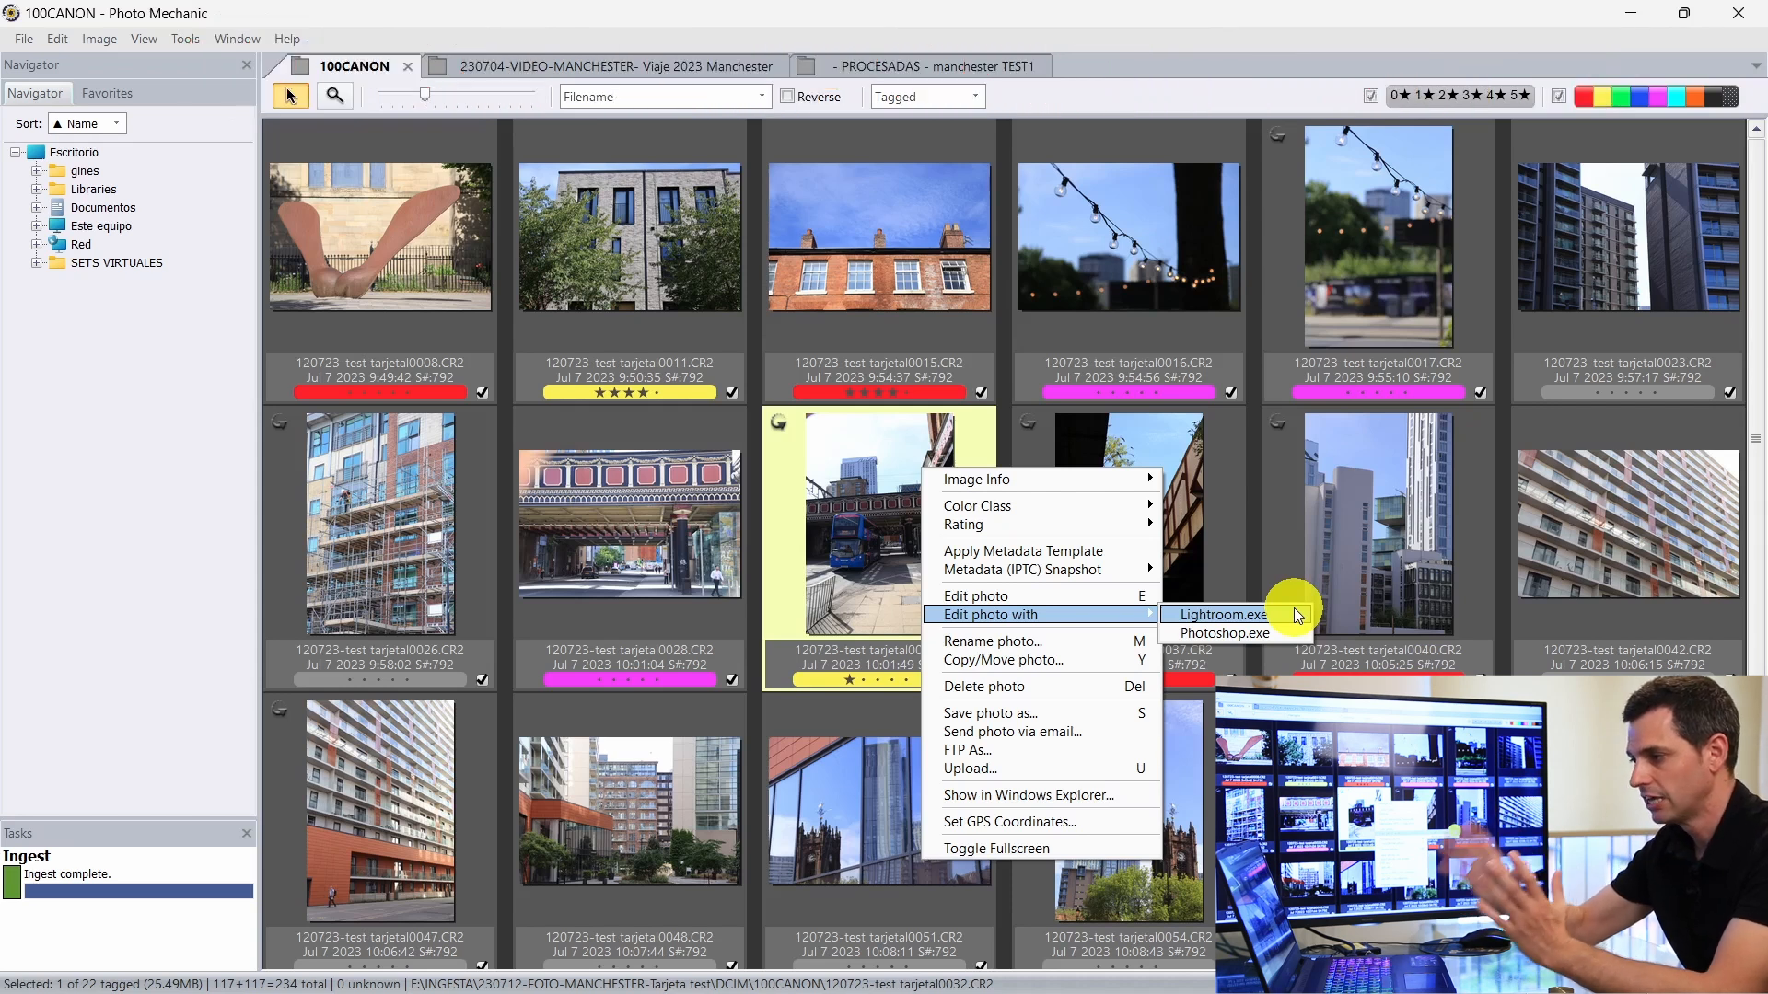
click(1298, 615)
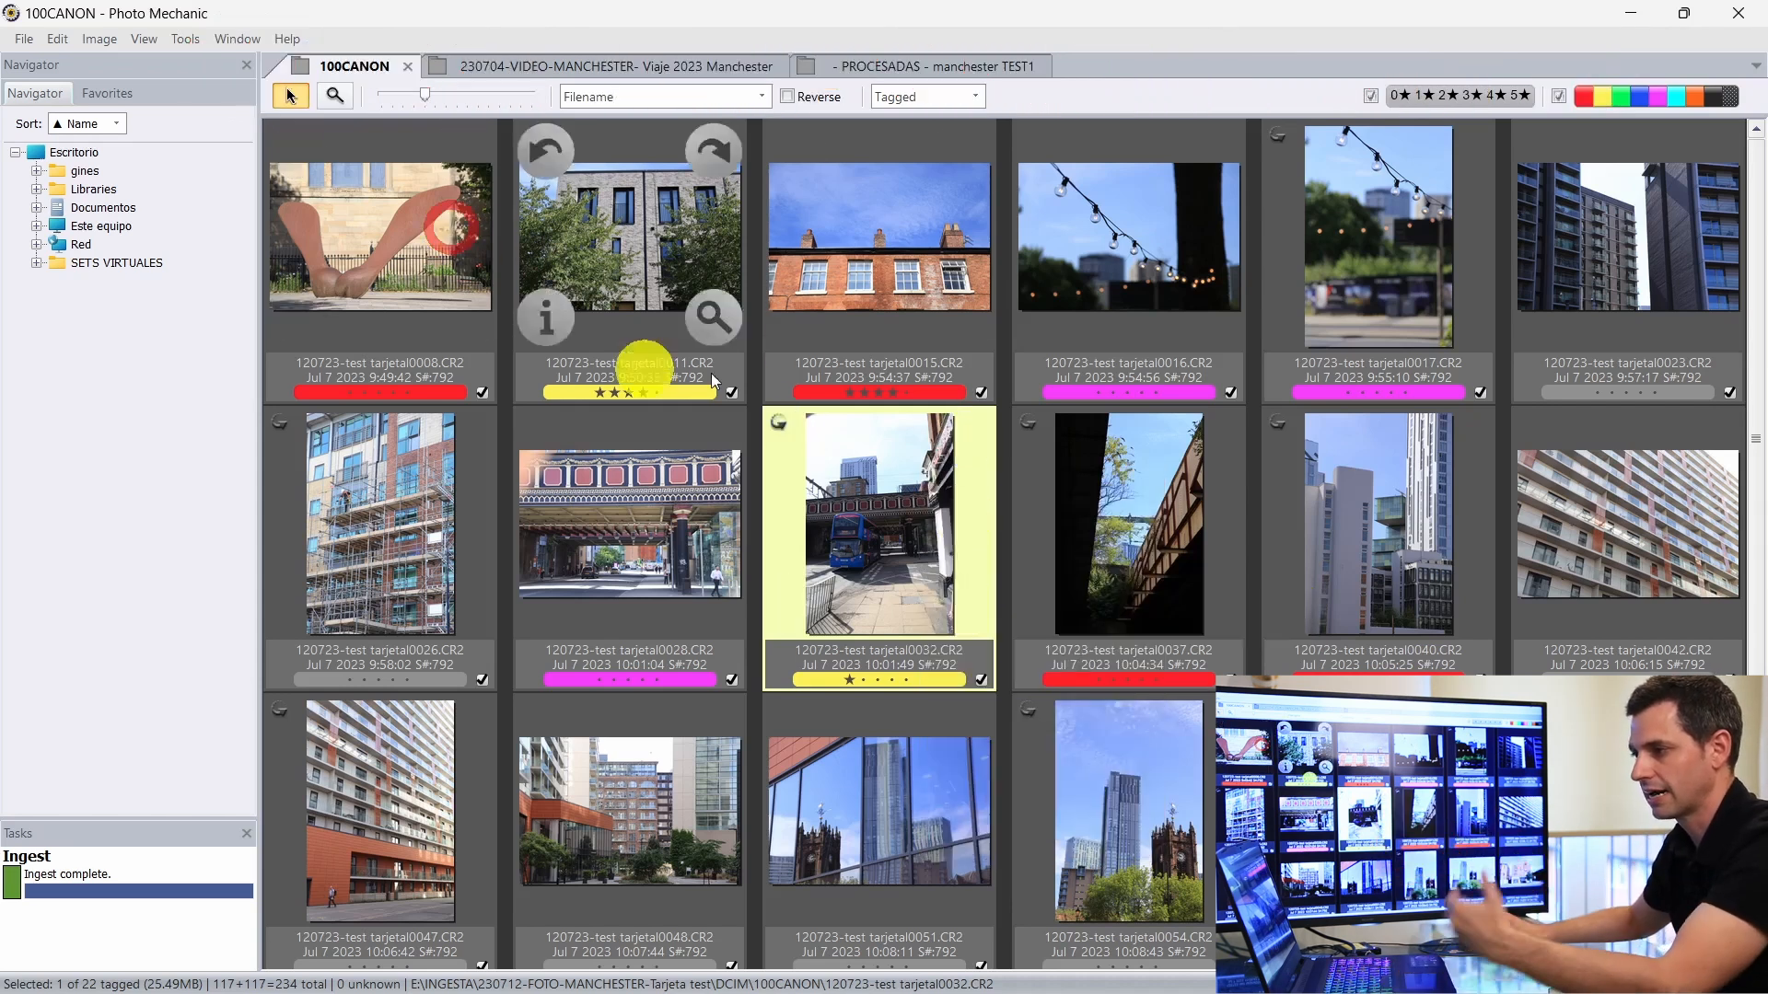
Step: Select all the tagged photos in the 100CANON contact sheet
click(456, 235)
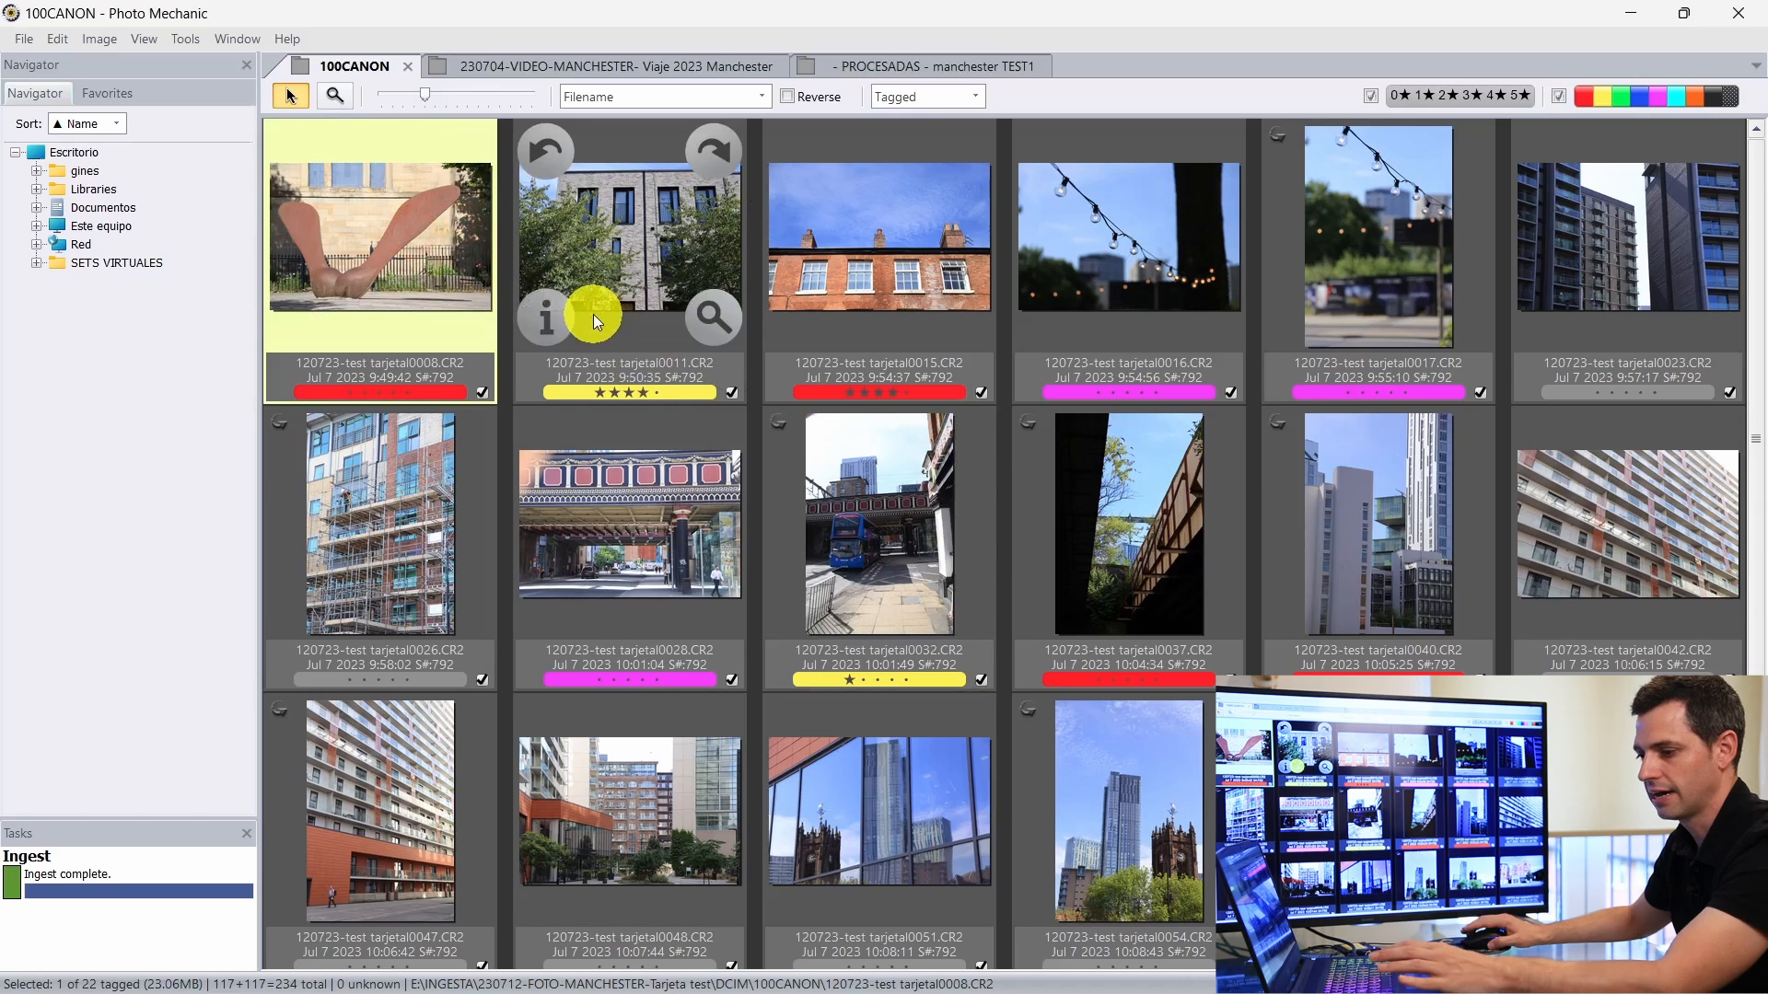
scroll(593, 314, down, 2)
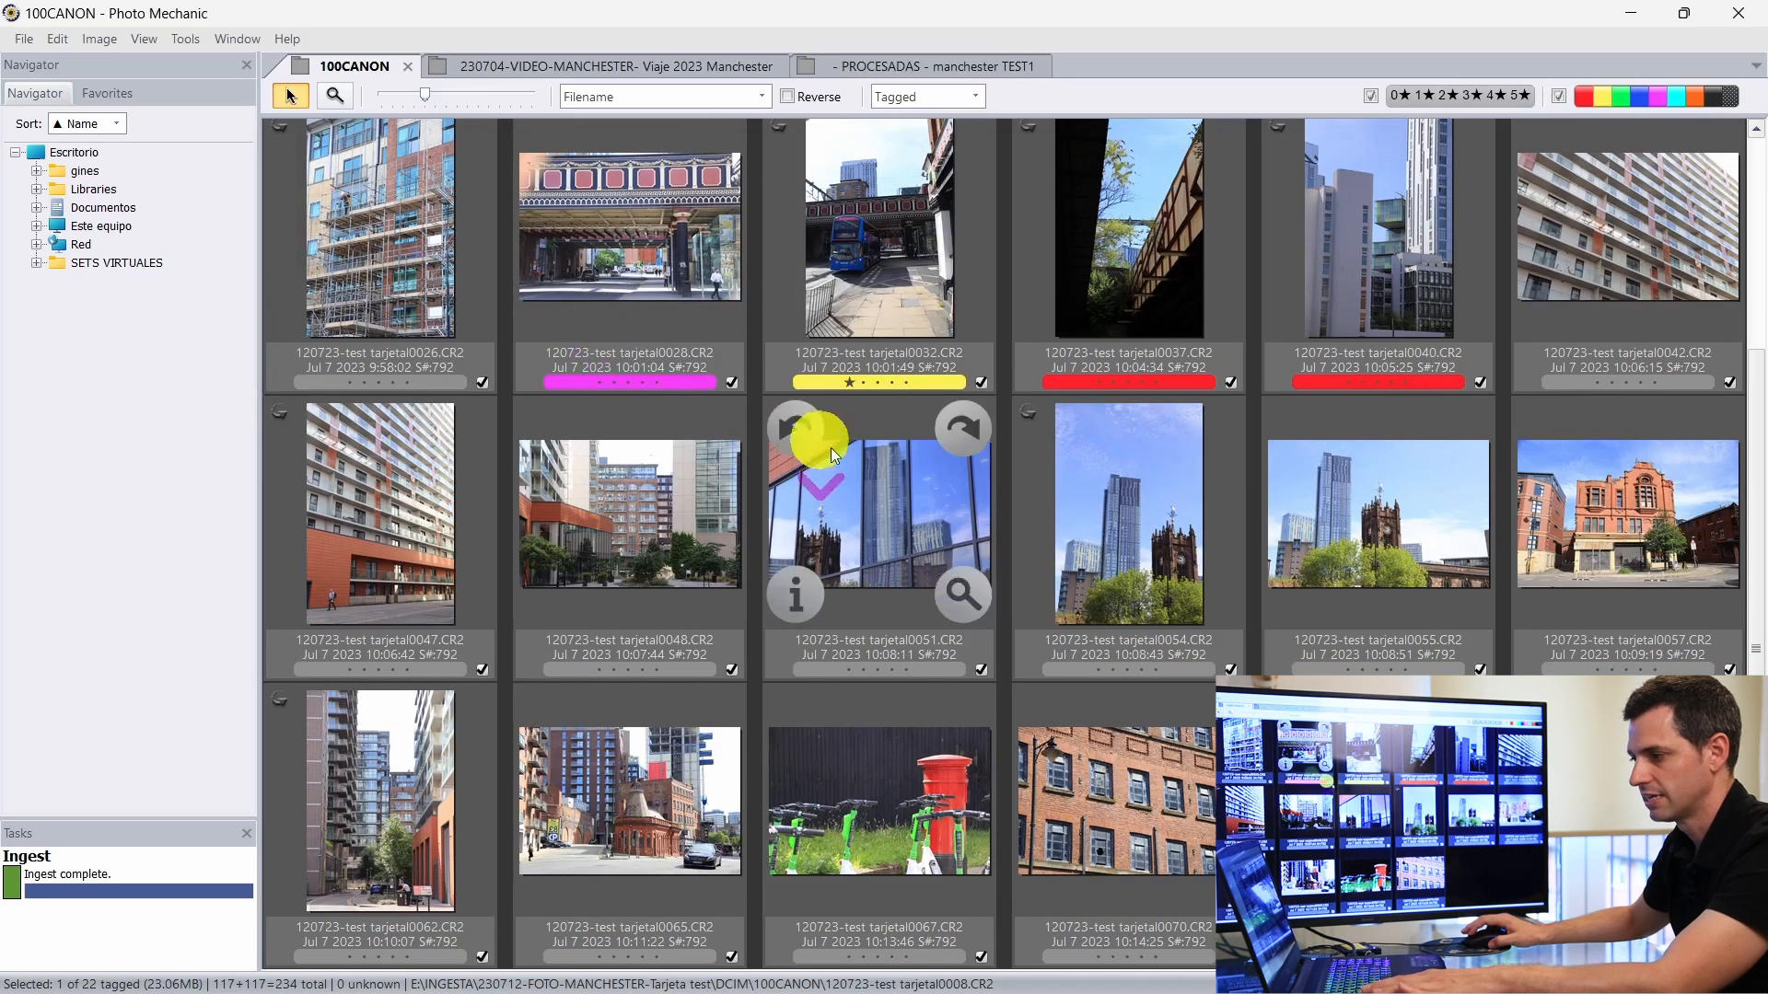
shift+click(1139, 783)
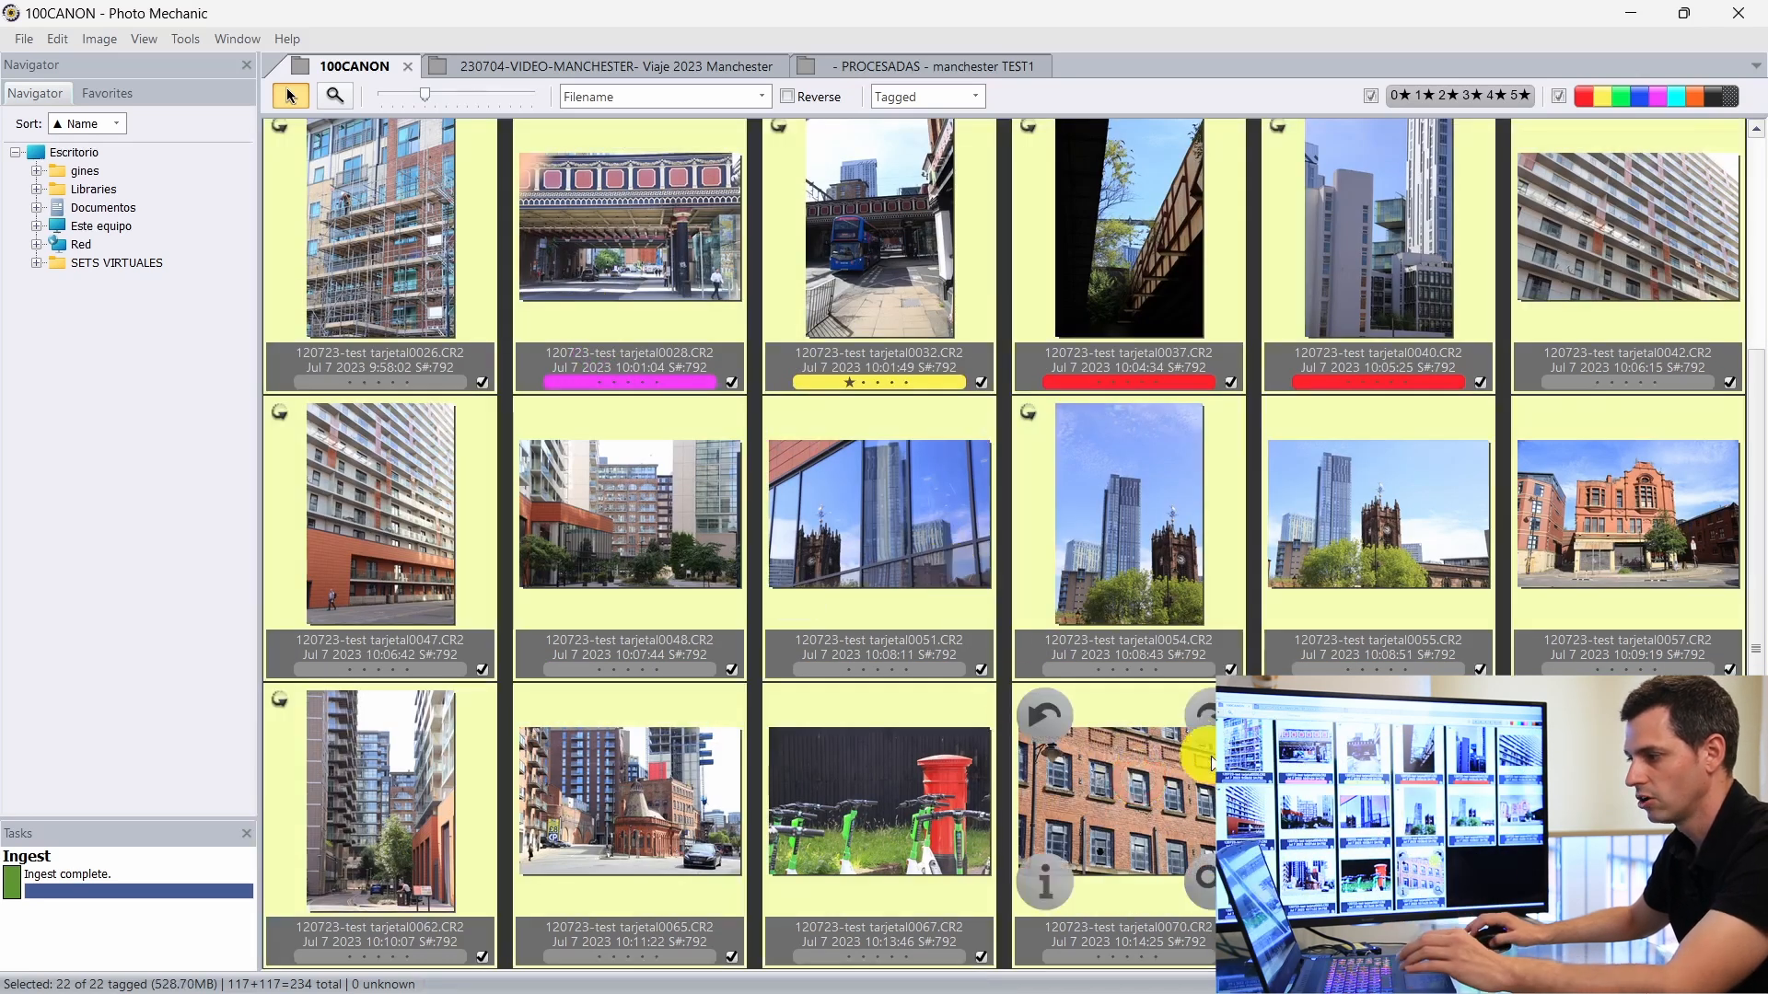
click(1317, 765)
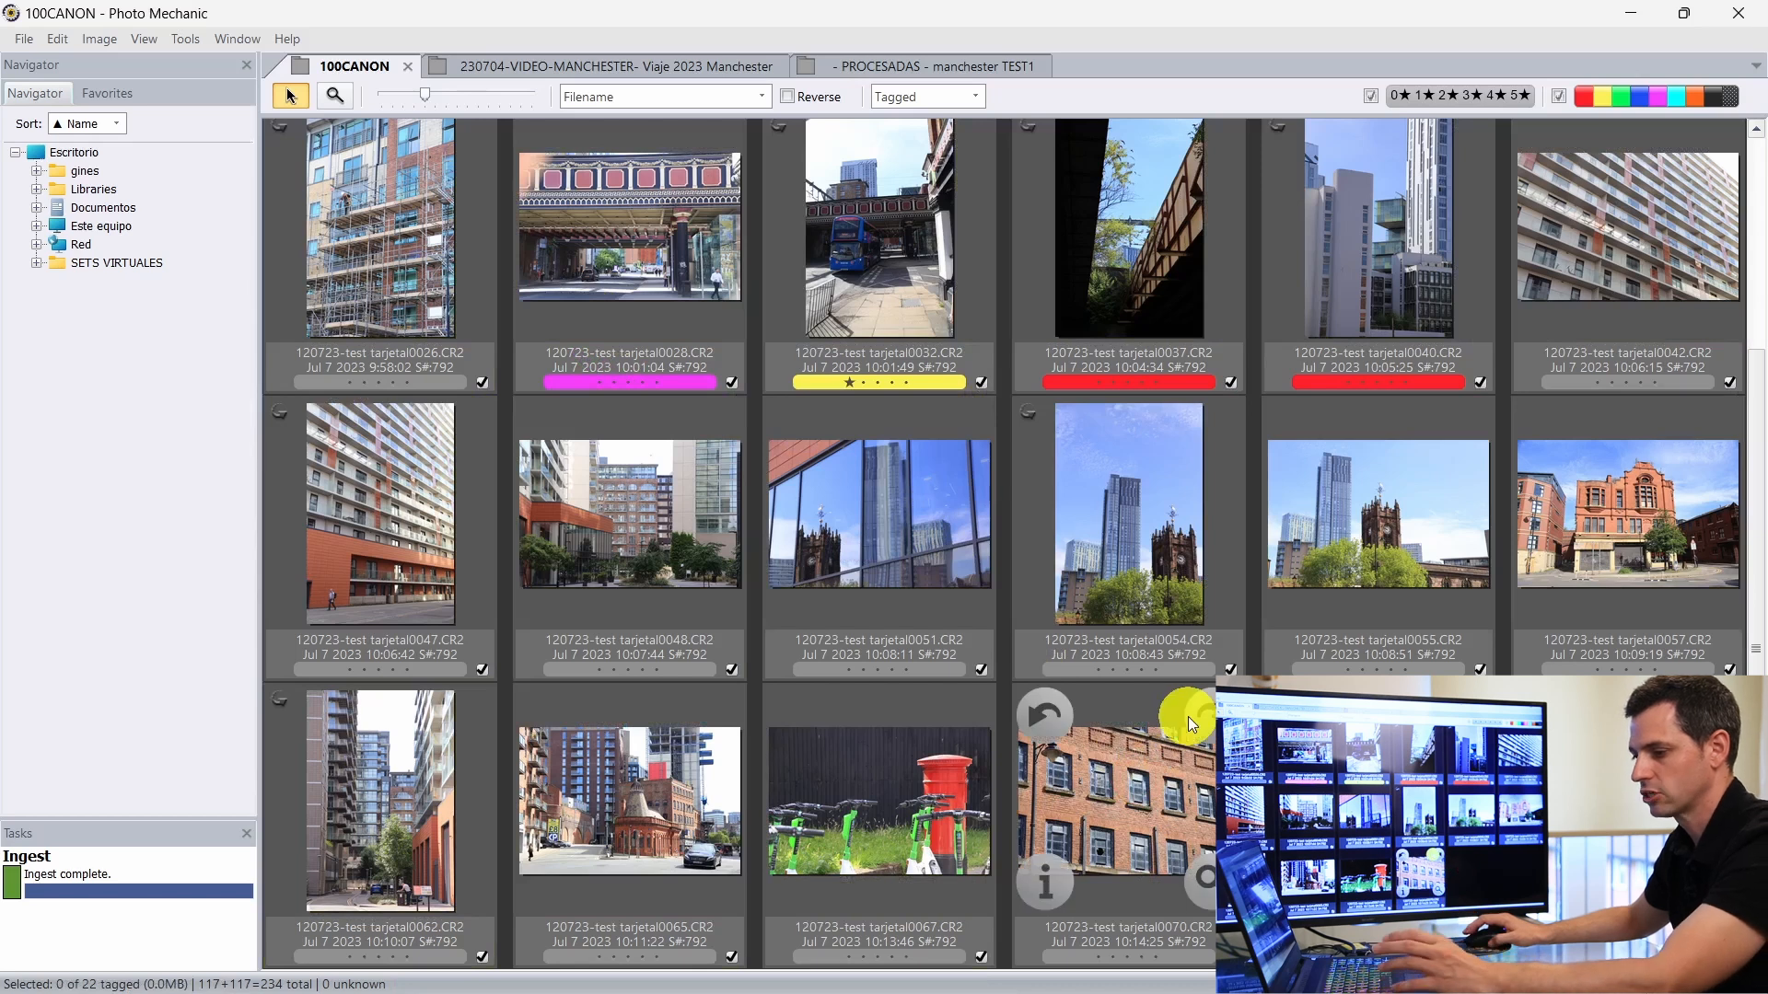
key(ctrl+a)
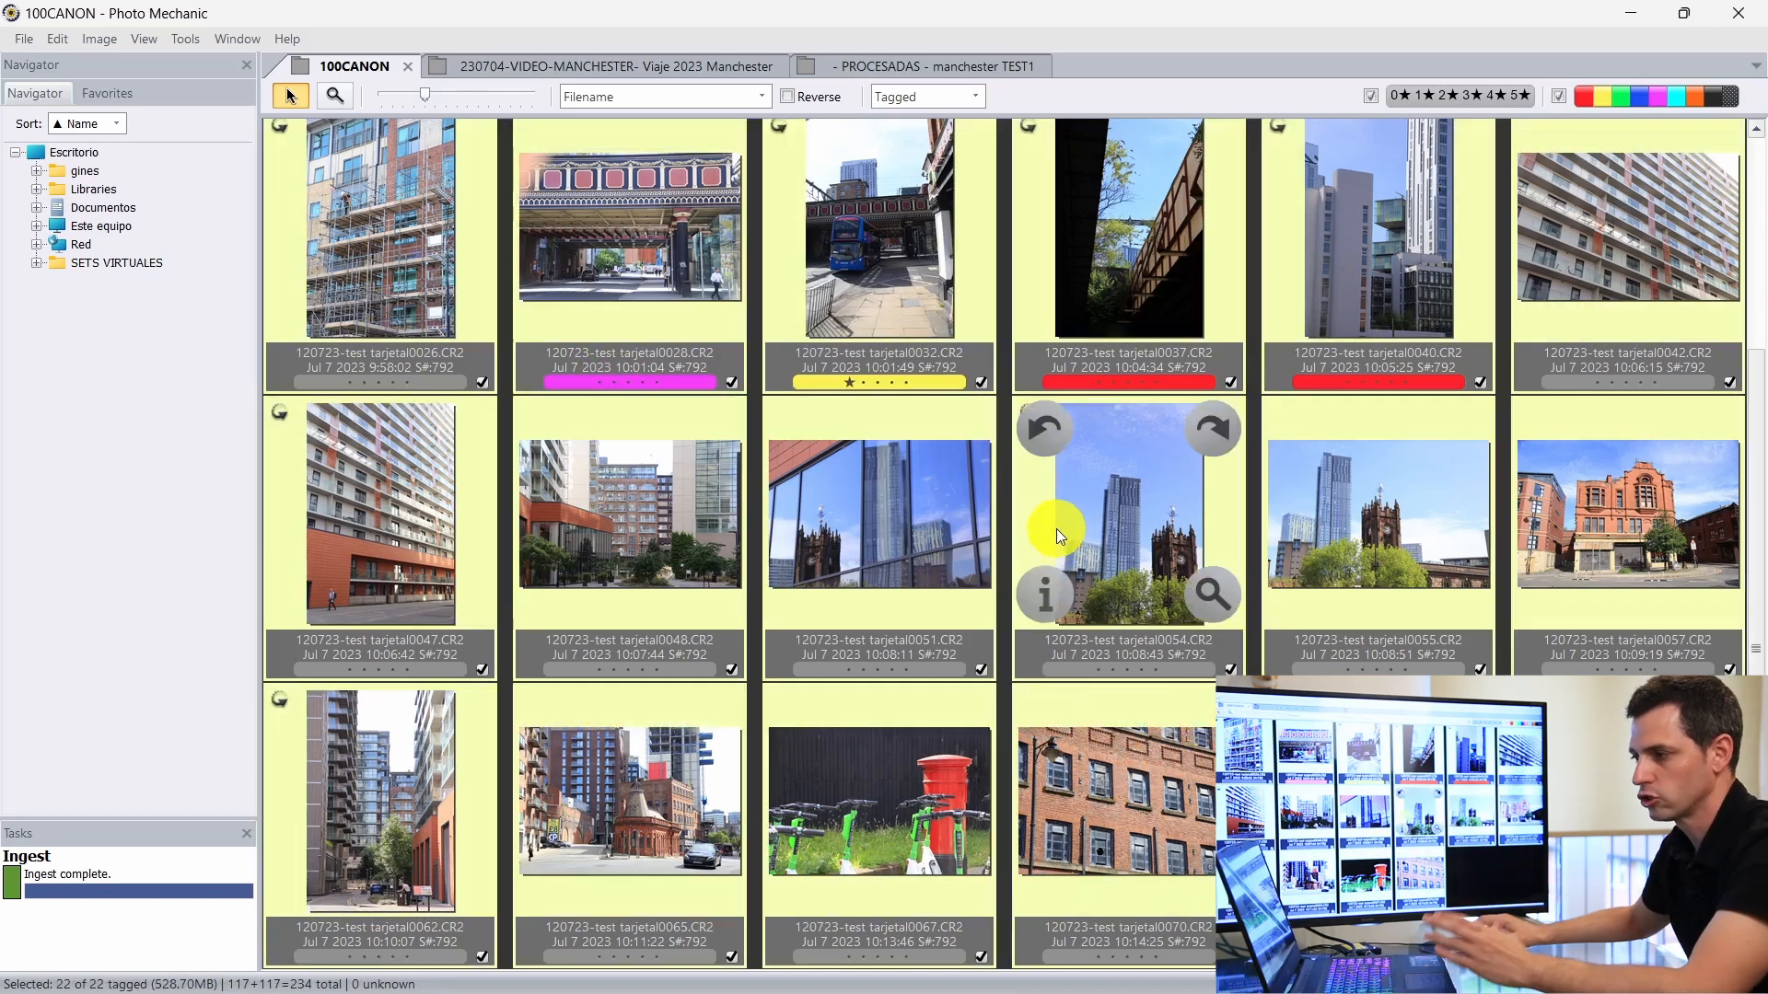
Step: Transfer the selected photos from the contact sheet into the Lightroom Classic library window for import
mouse_move(882, 989)
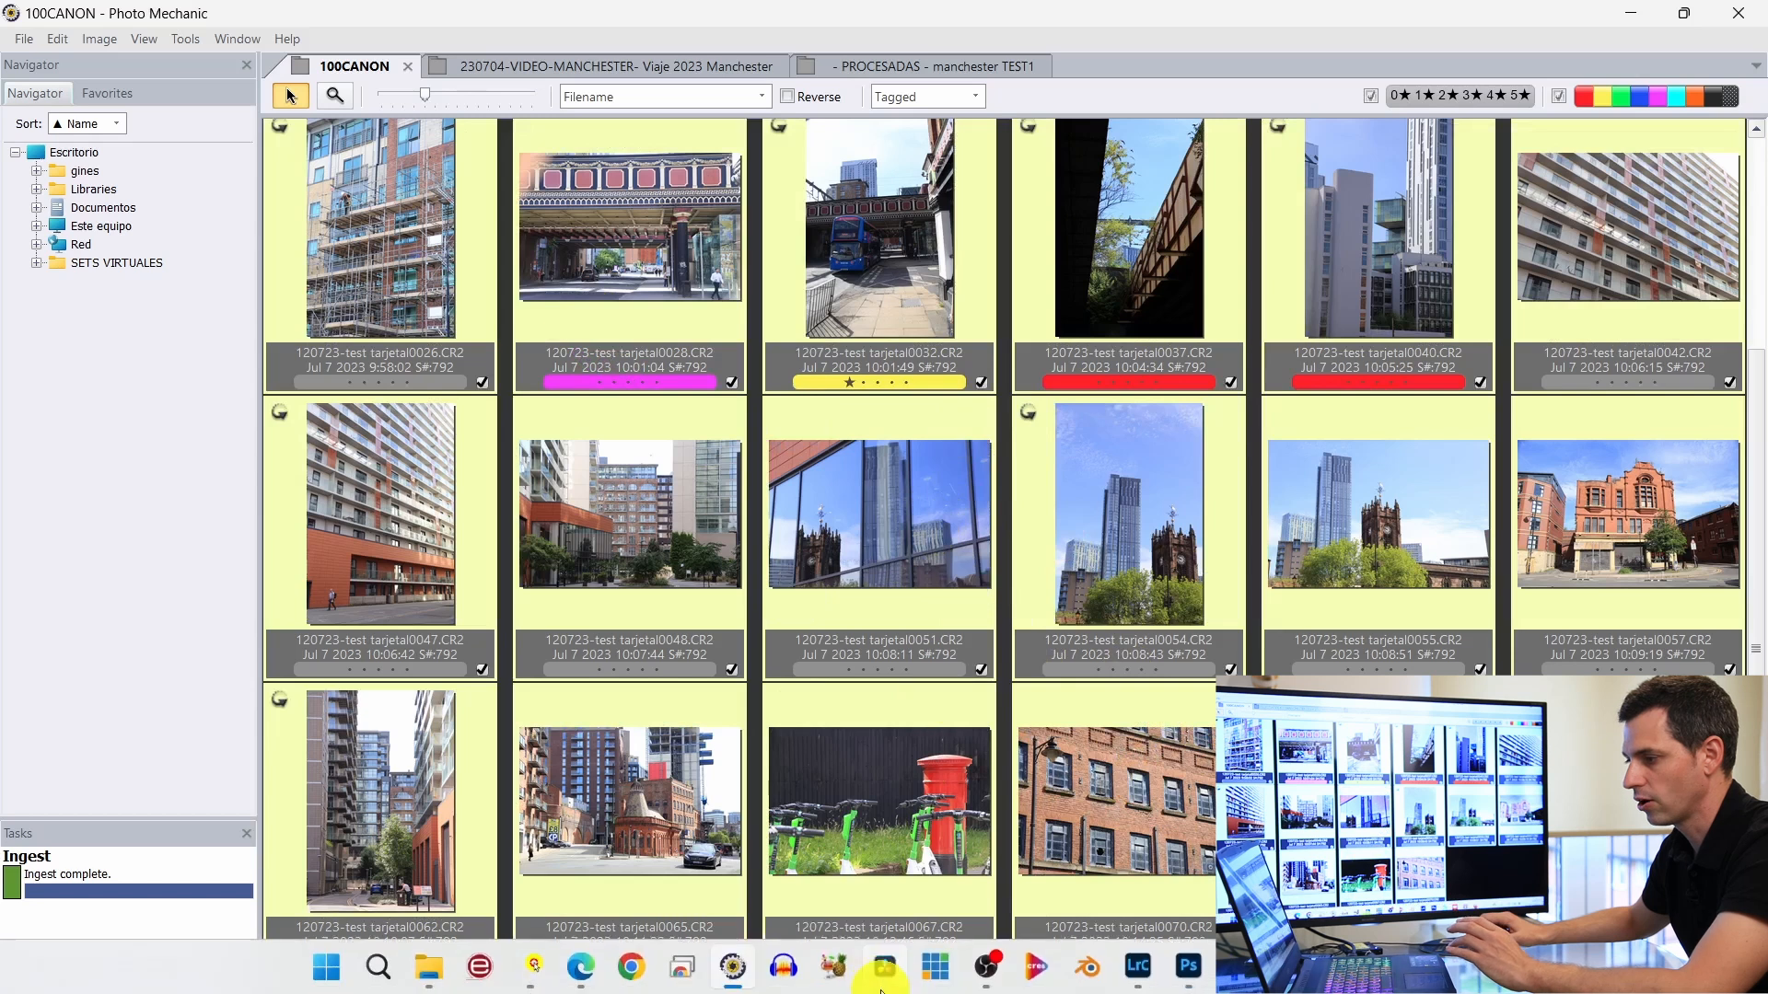
click(1139, 967)
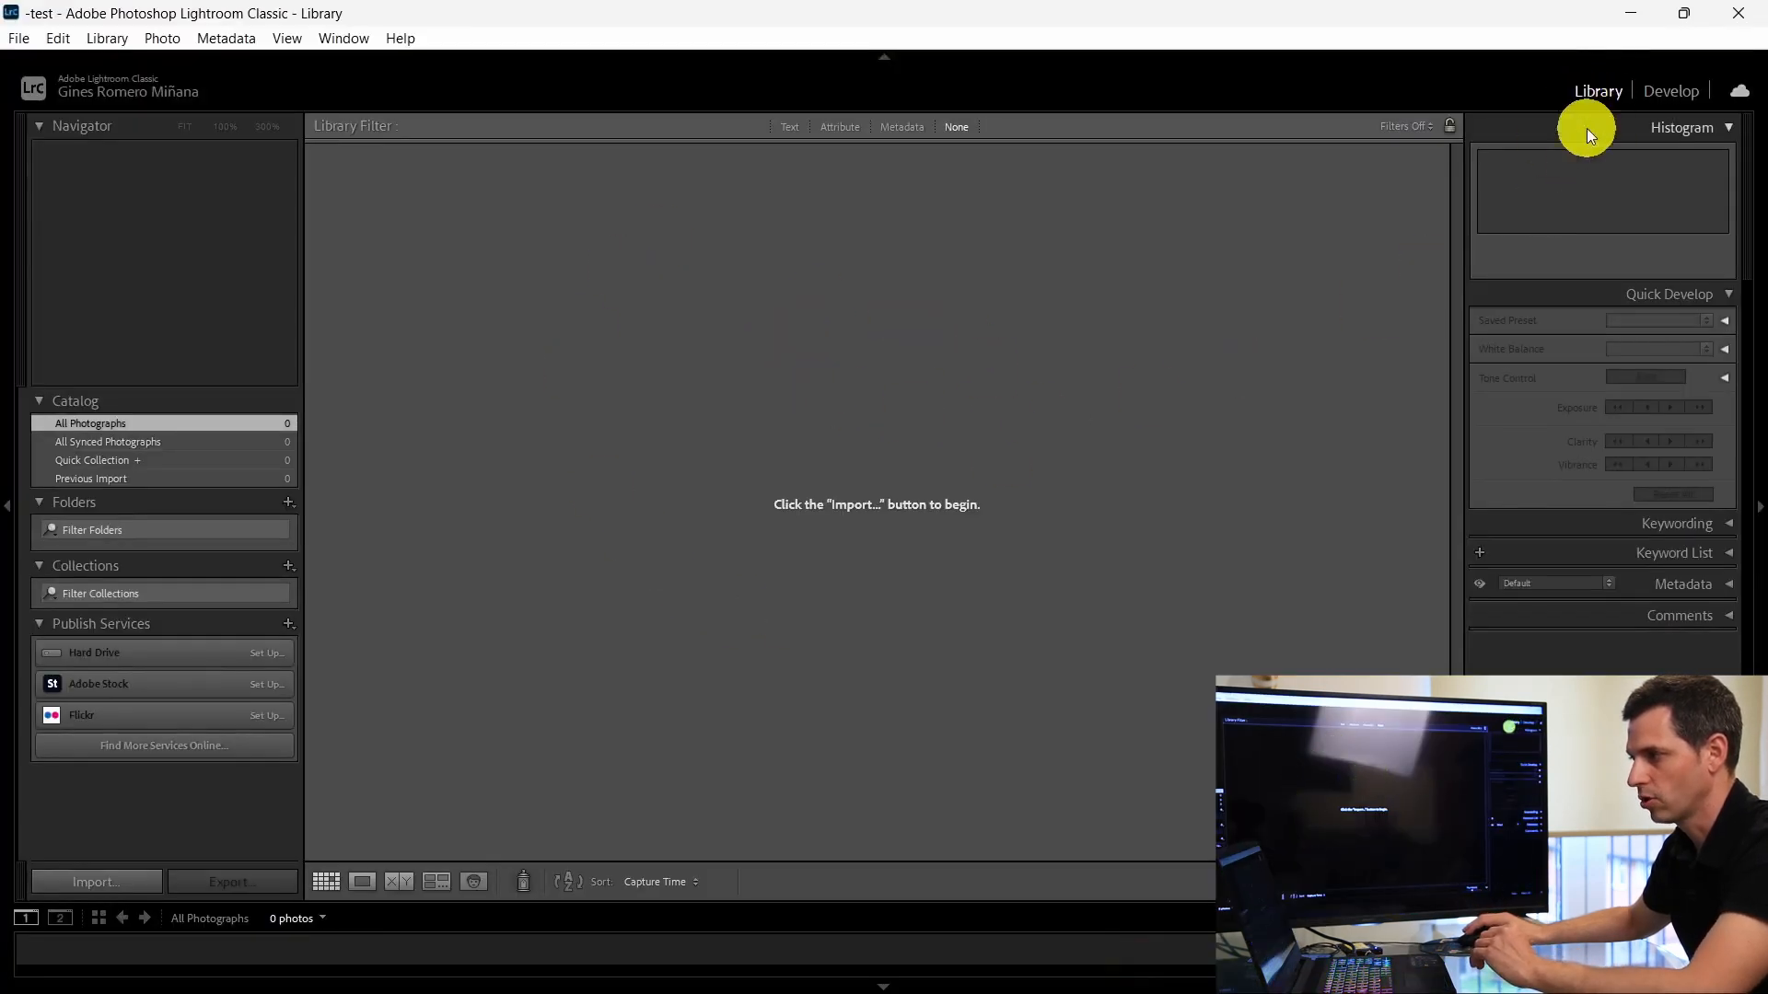
key(alt+Tab)
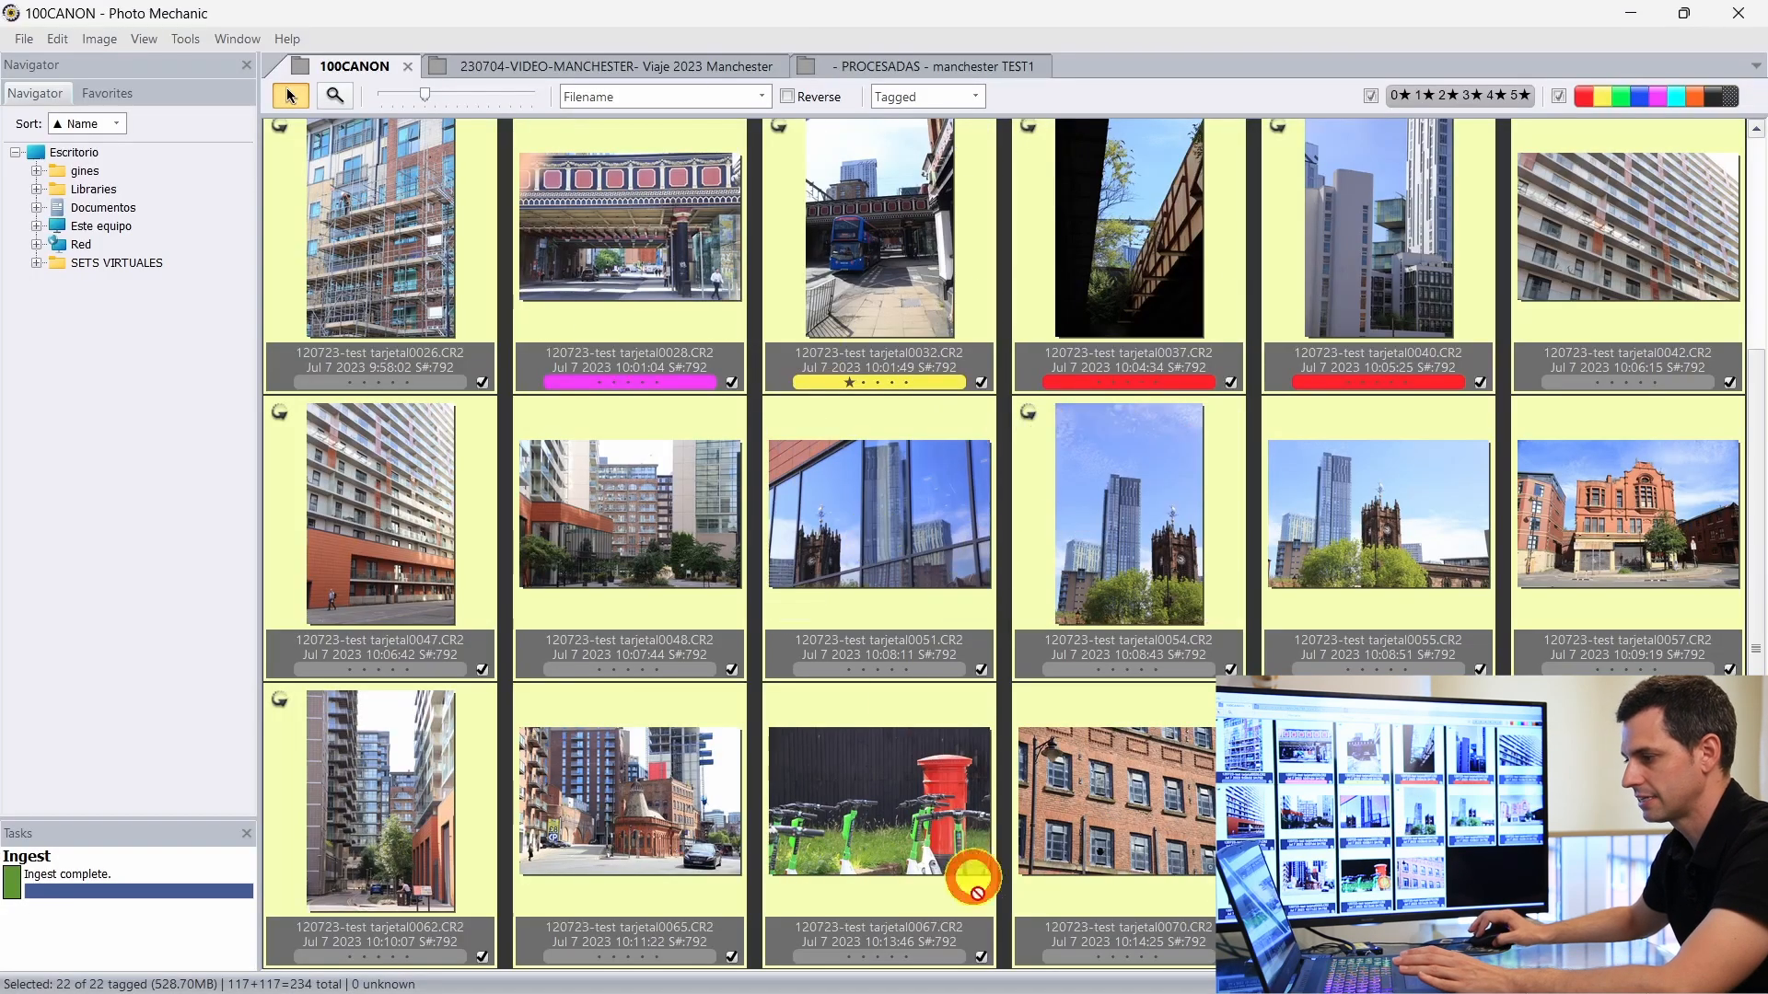
mouse_move(1025, 984)
click(1123, 976)
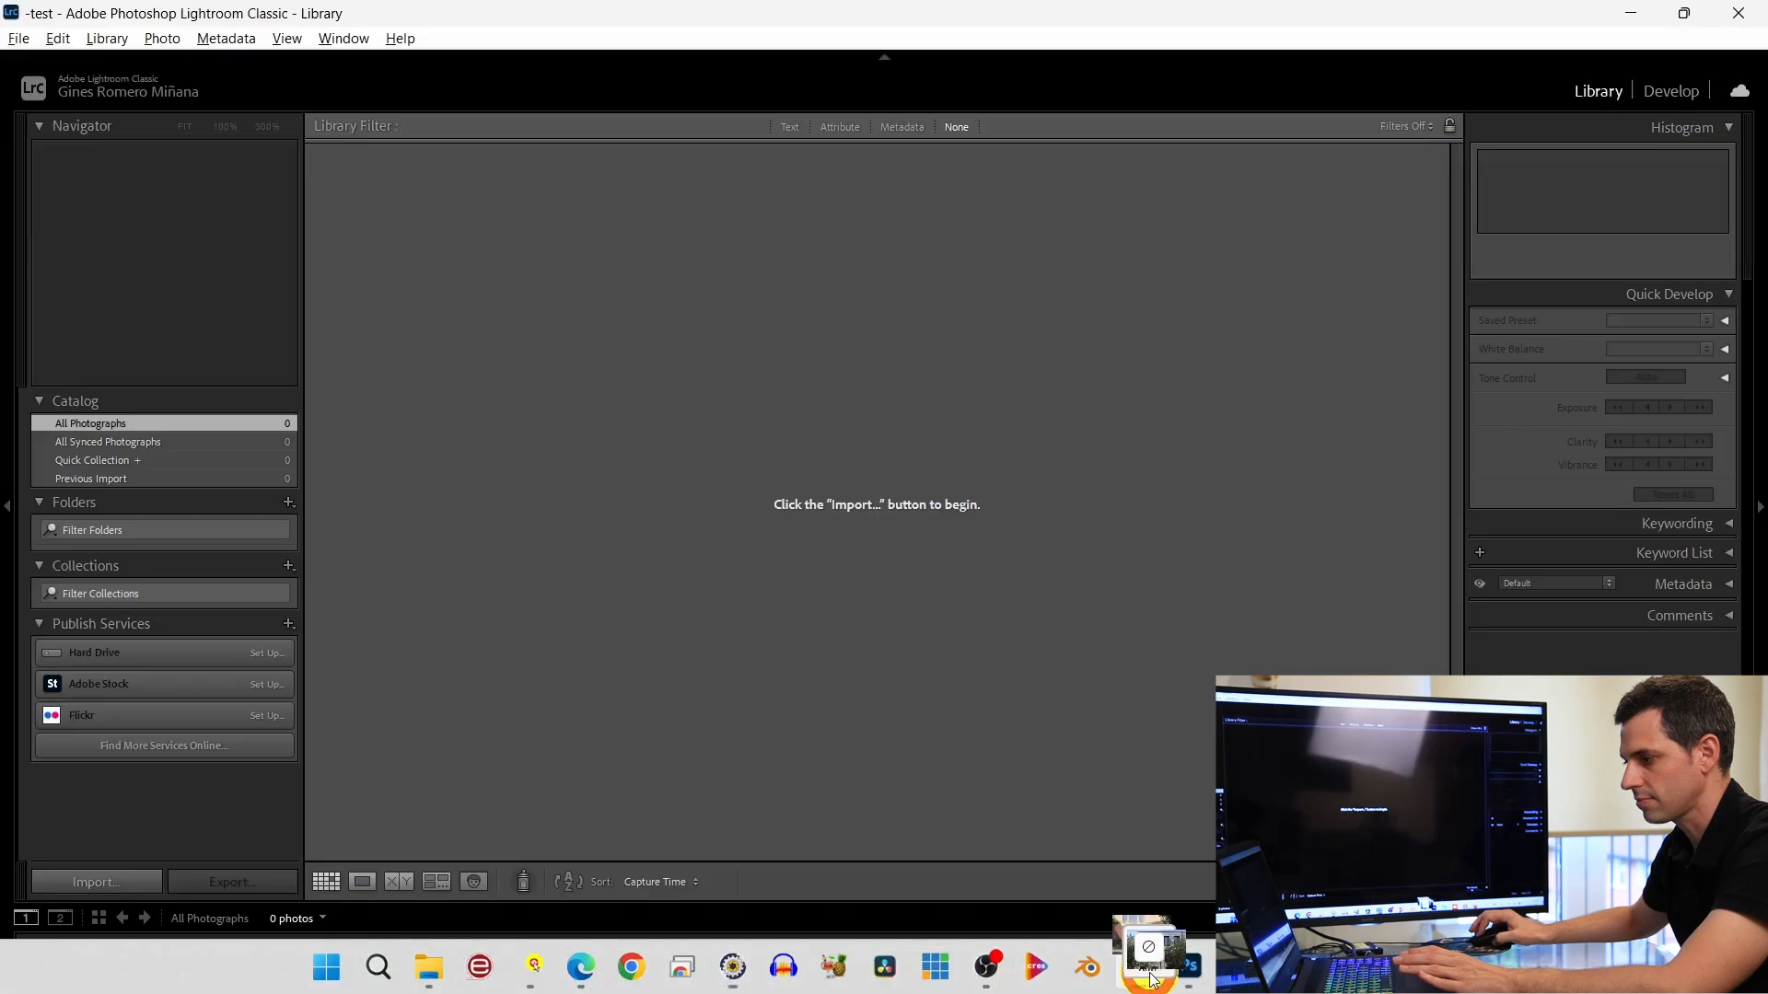
click(964, 599)
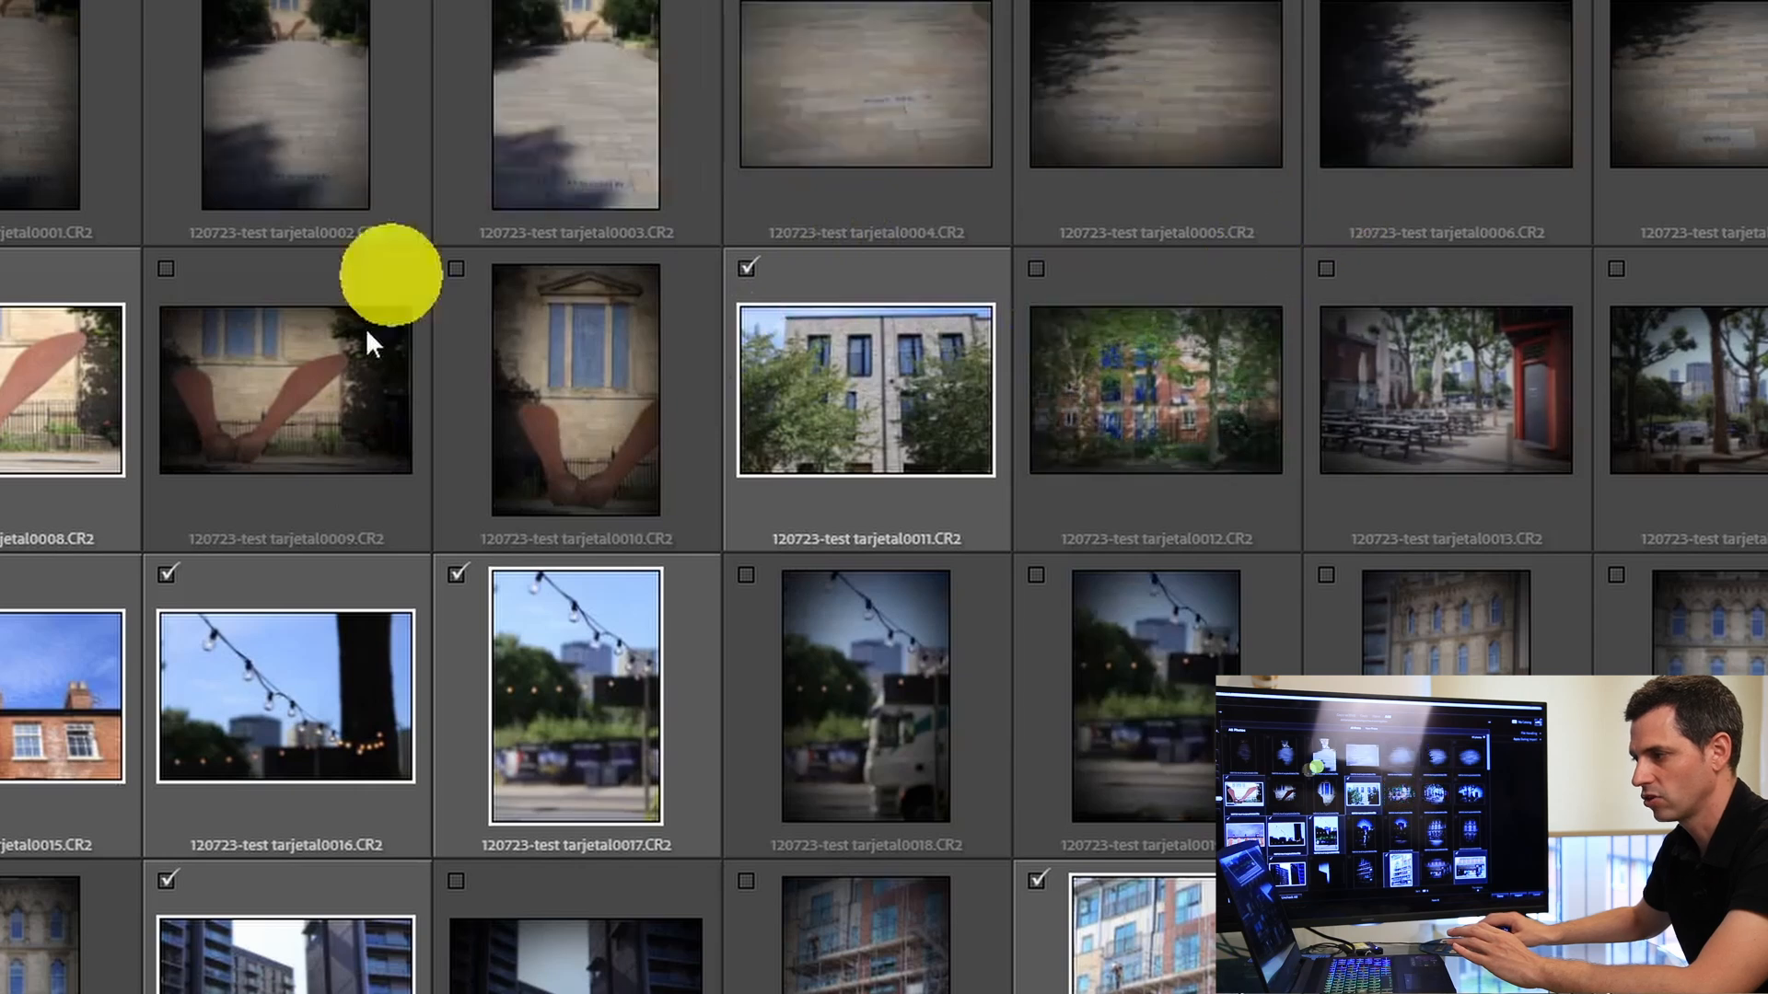
Step: Review the checked photos in the import grid, import them into the catalog, and switch back to Photo Mechanic
scroll(1362, 645, down, 5)
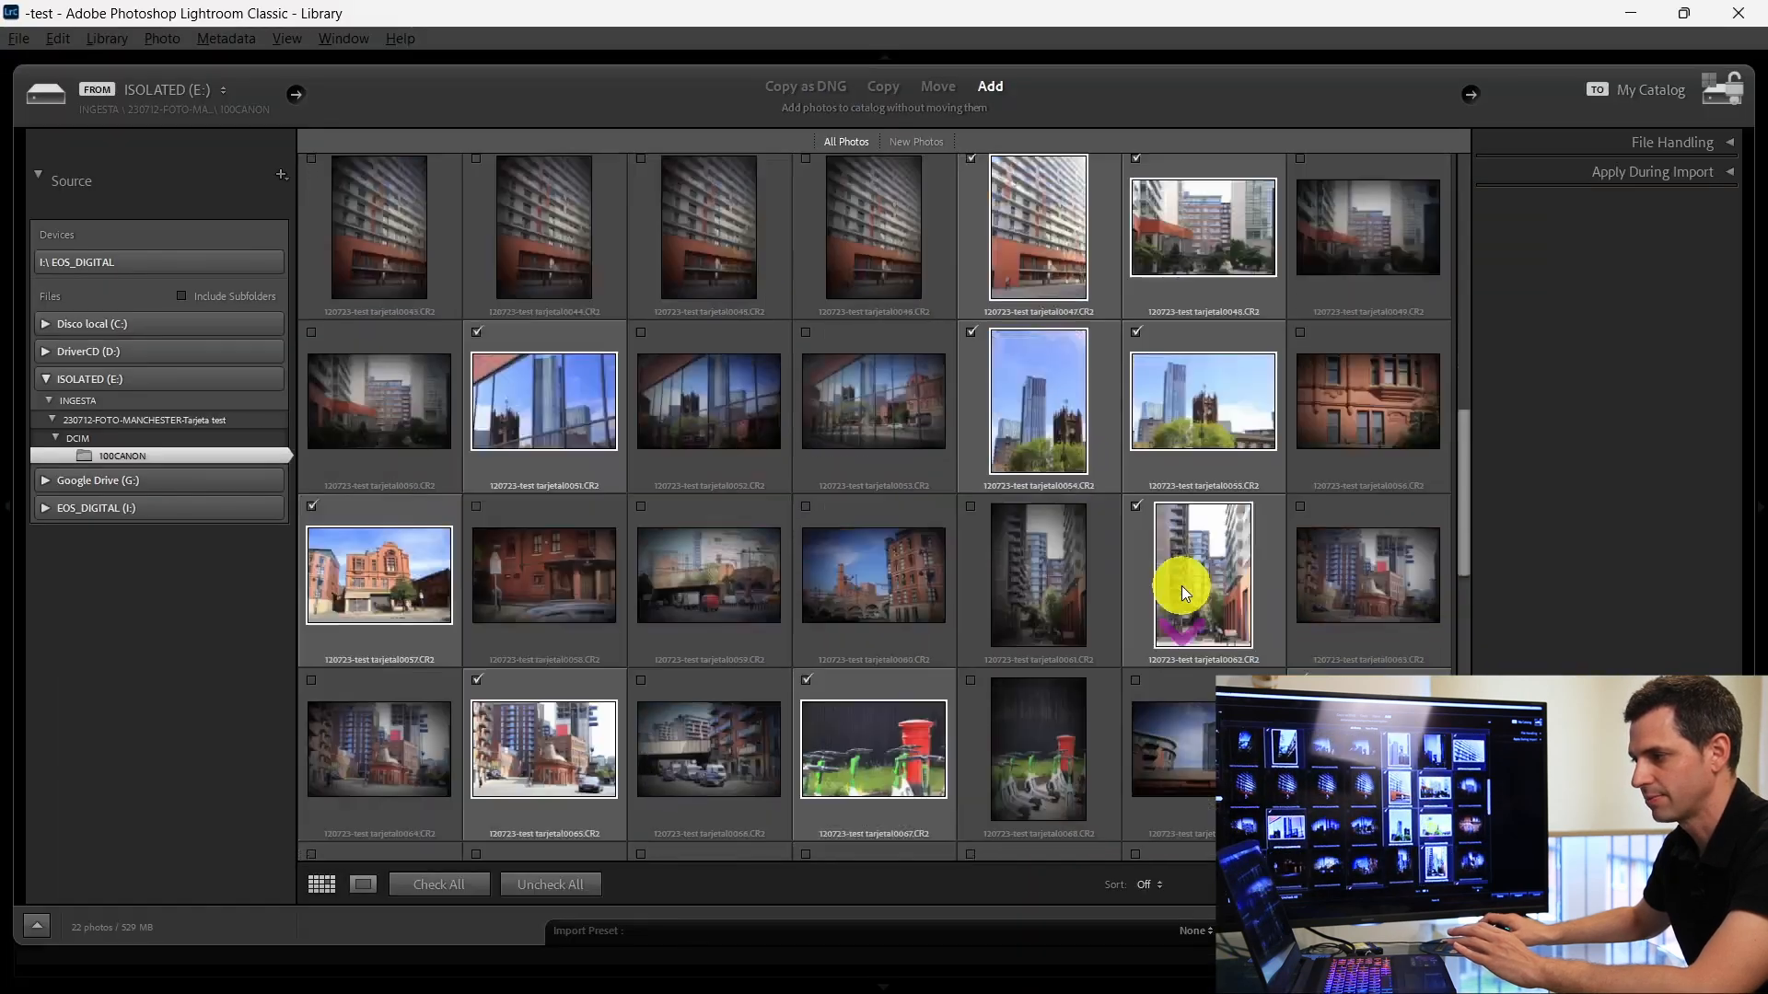
scroll(1180, 586, down, 3)
scroll(1180, 585, up, 5)
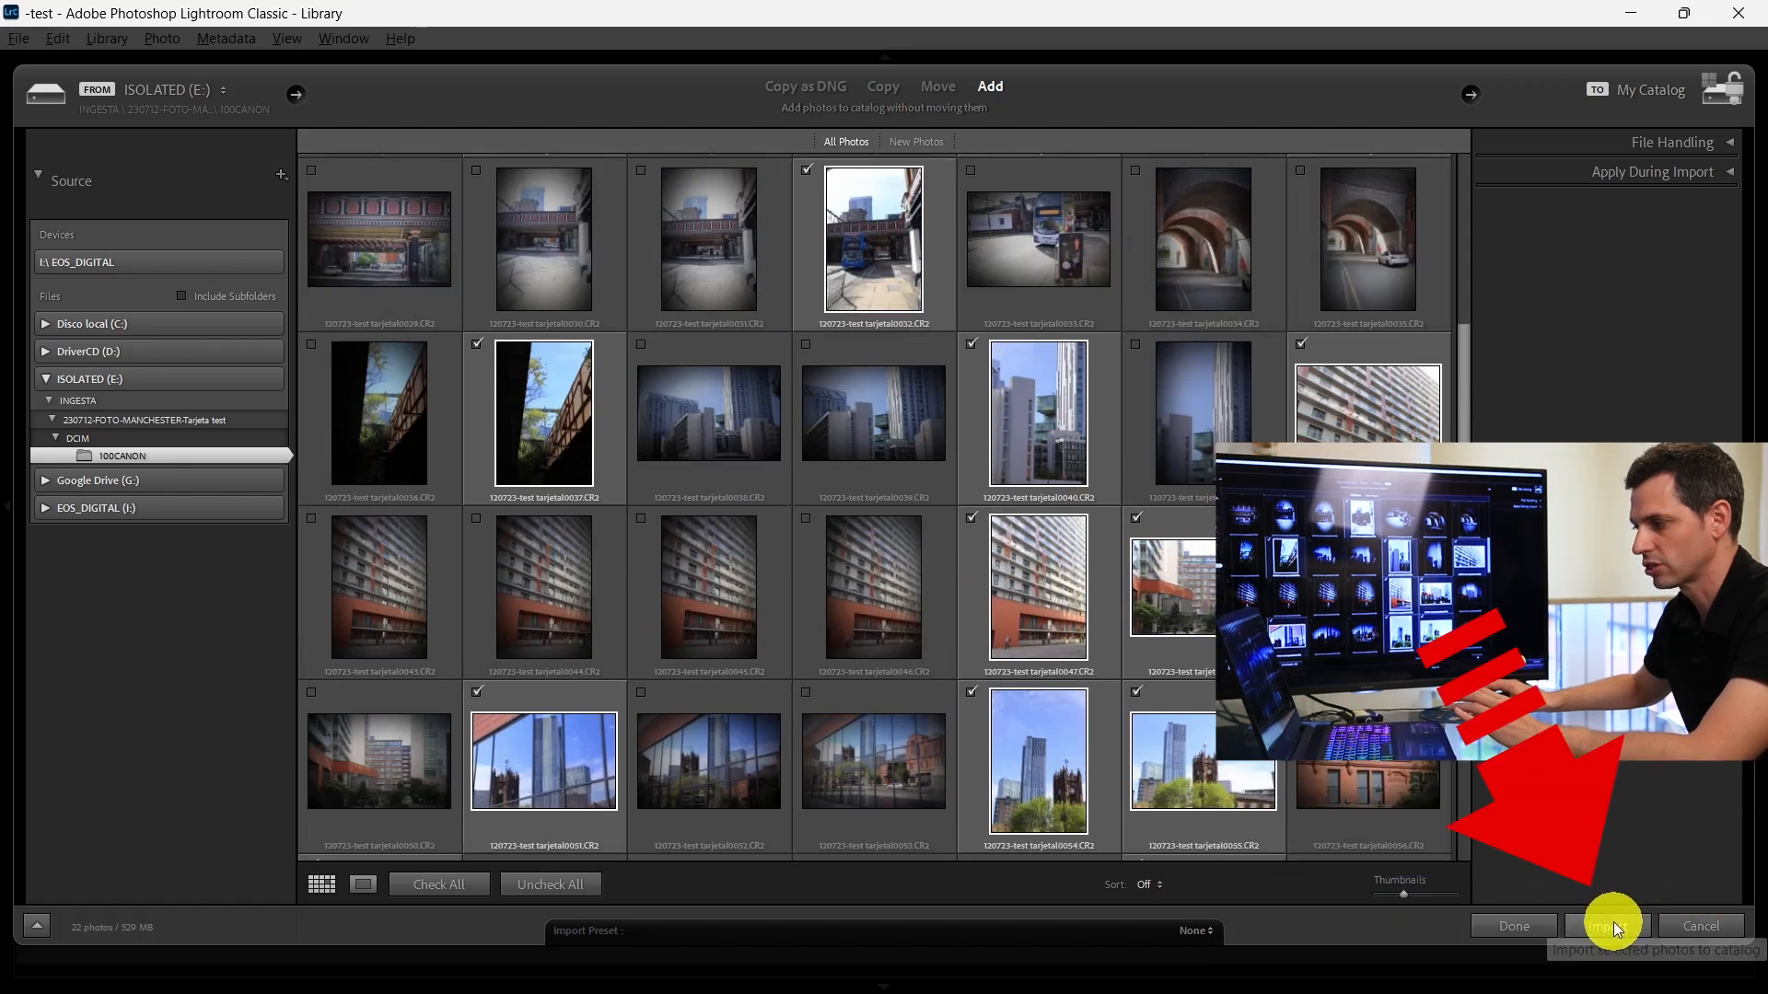
click(1613, 924)
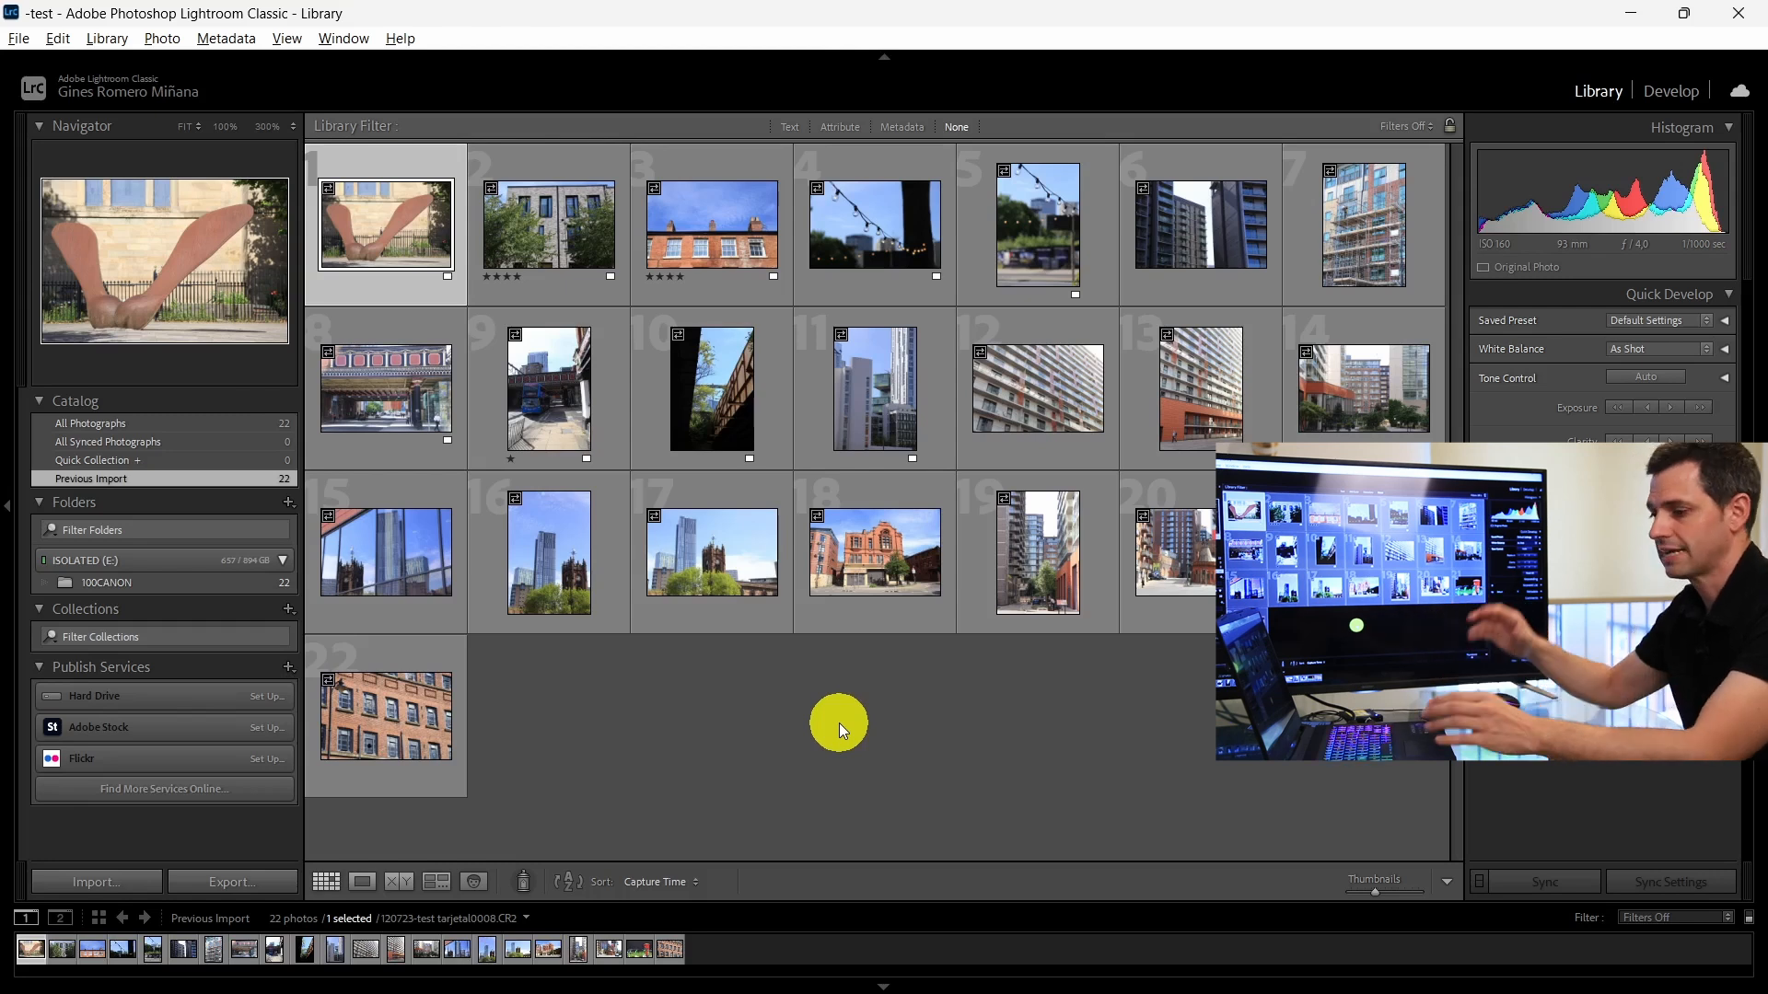
key(alt+Tab)
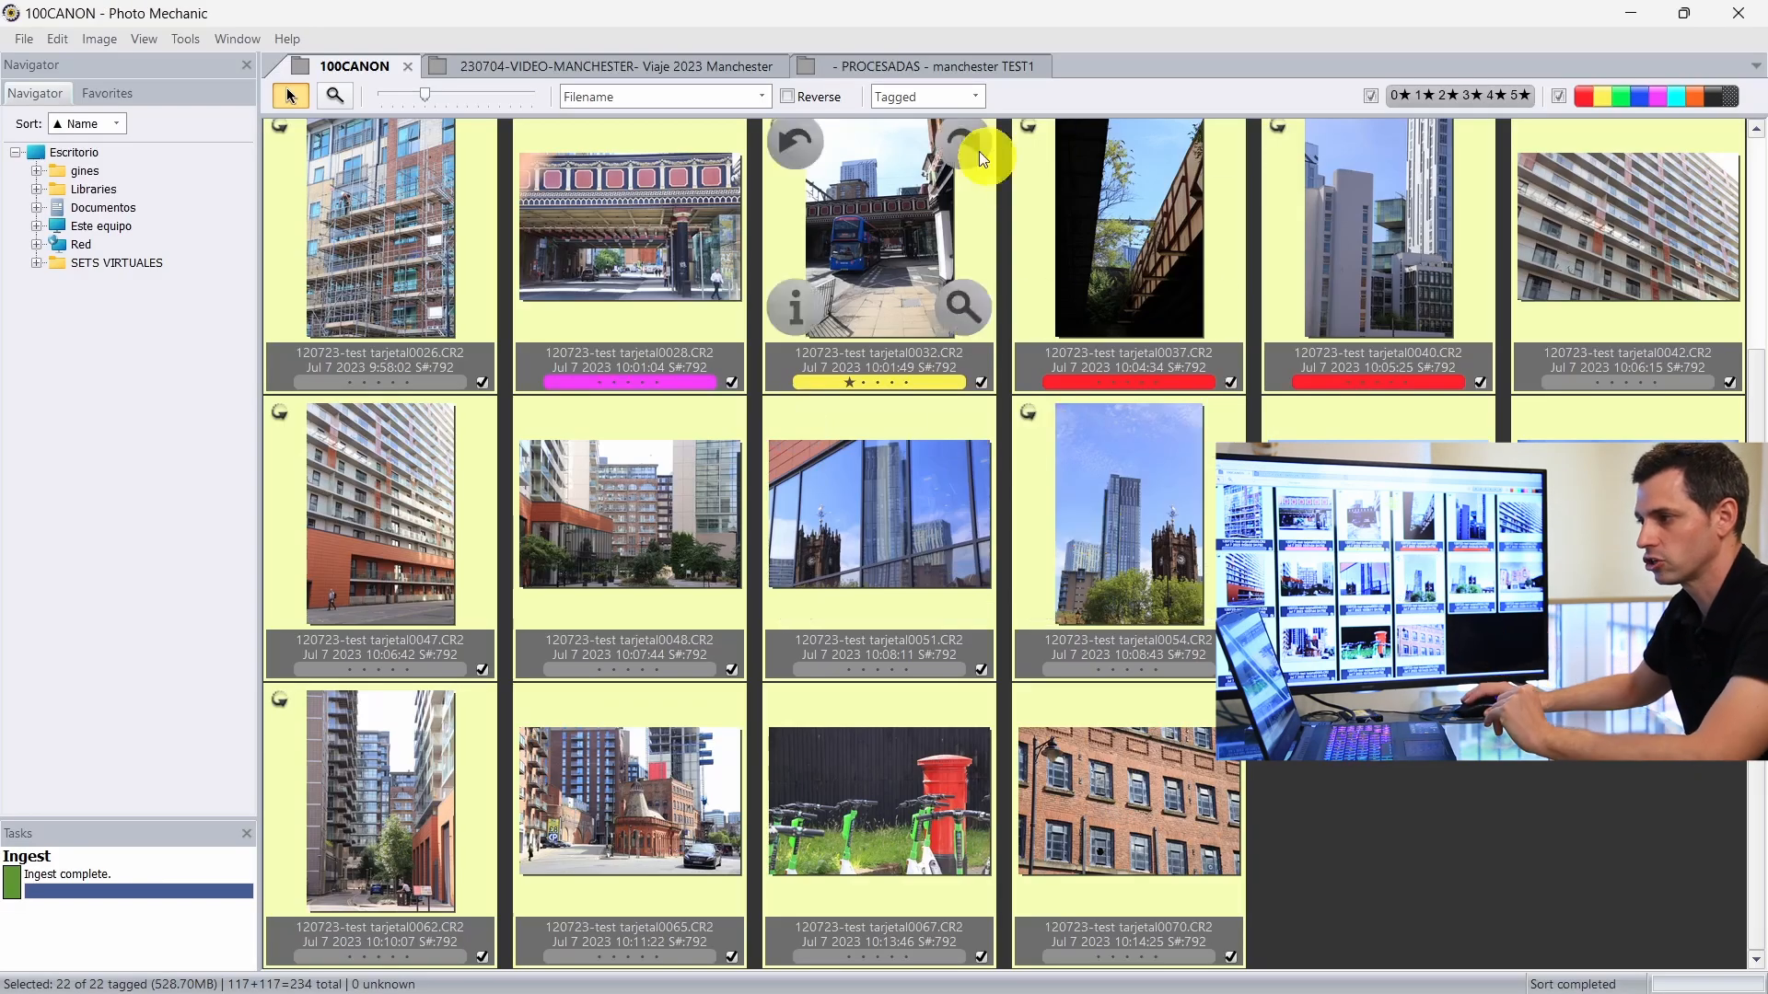
Step: Open manchester-2008--4.0MB.JPG from the PROCESADAS contact sheet in Photoshop, keeping its embedded colour profile
click(899, 66)
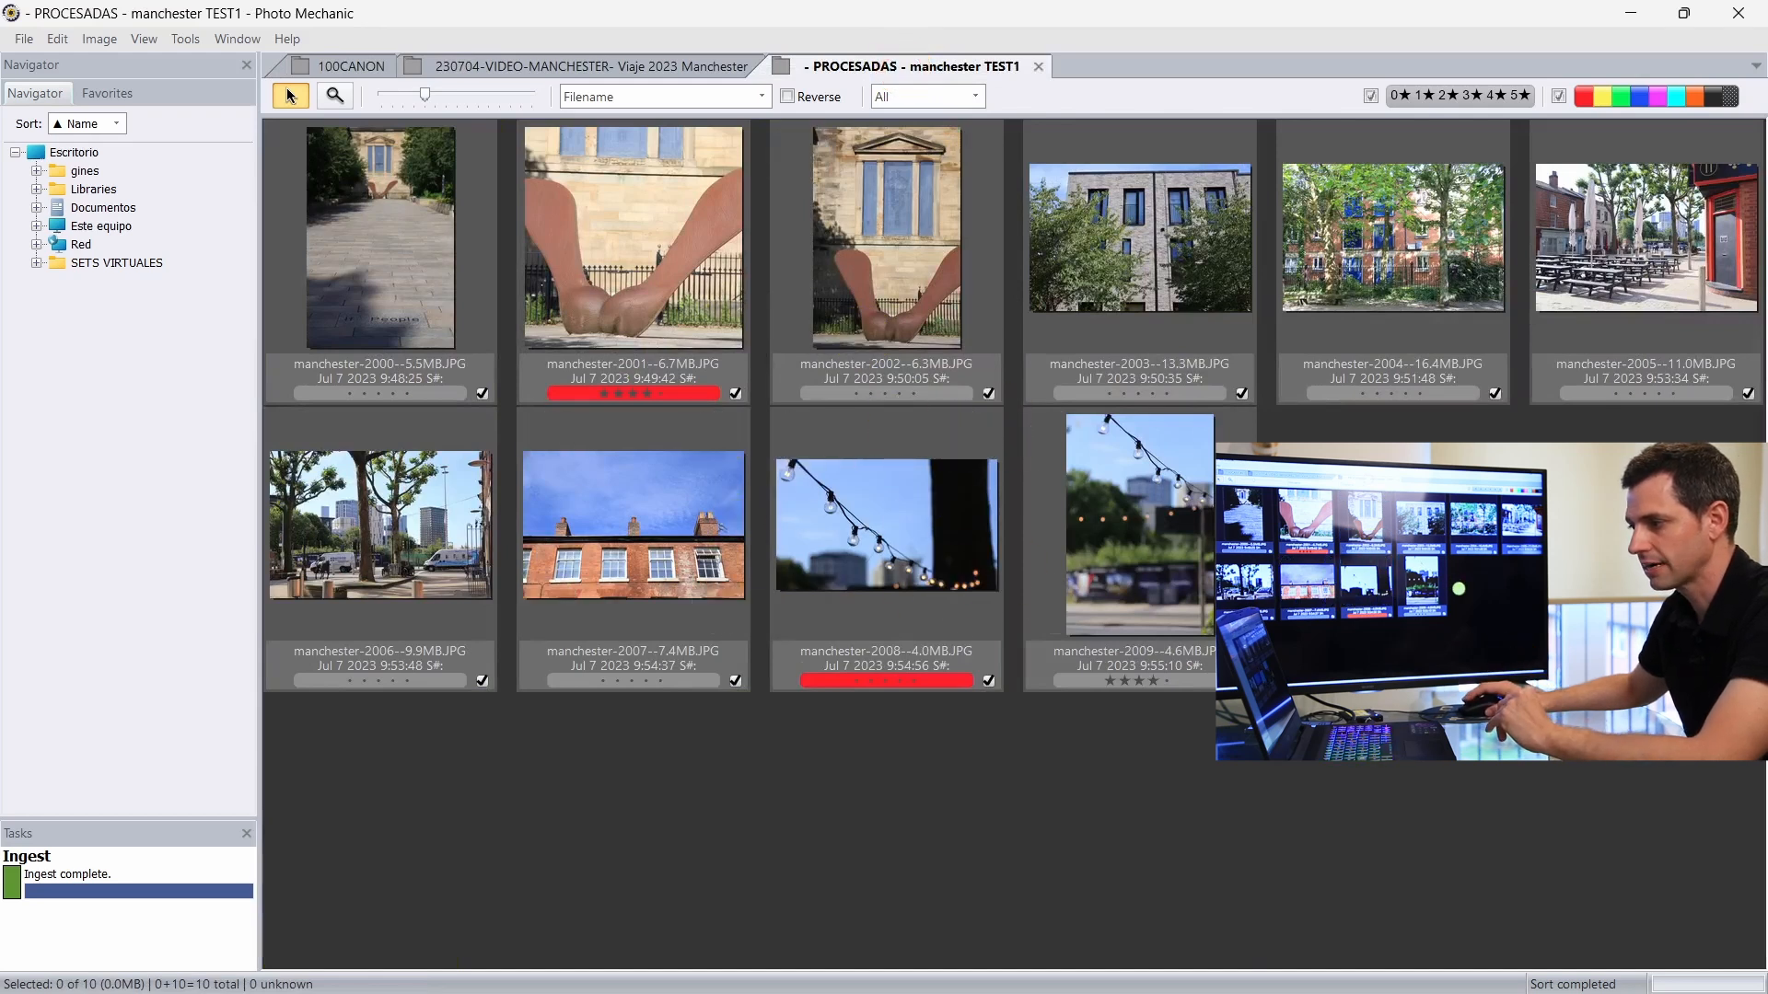
click(902, 539)
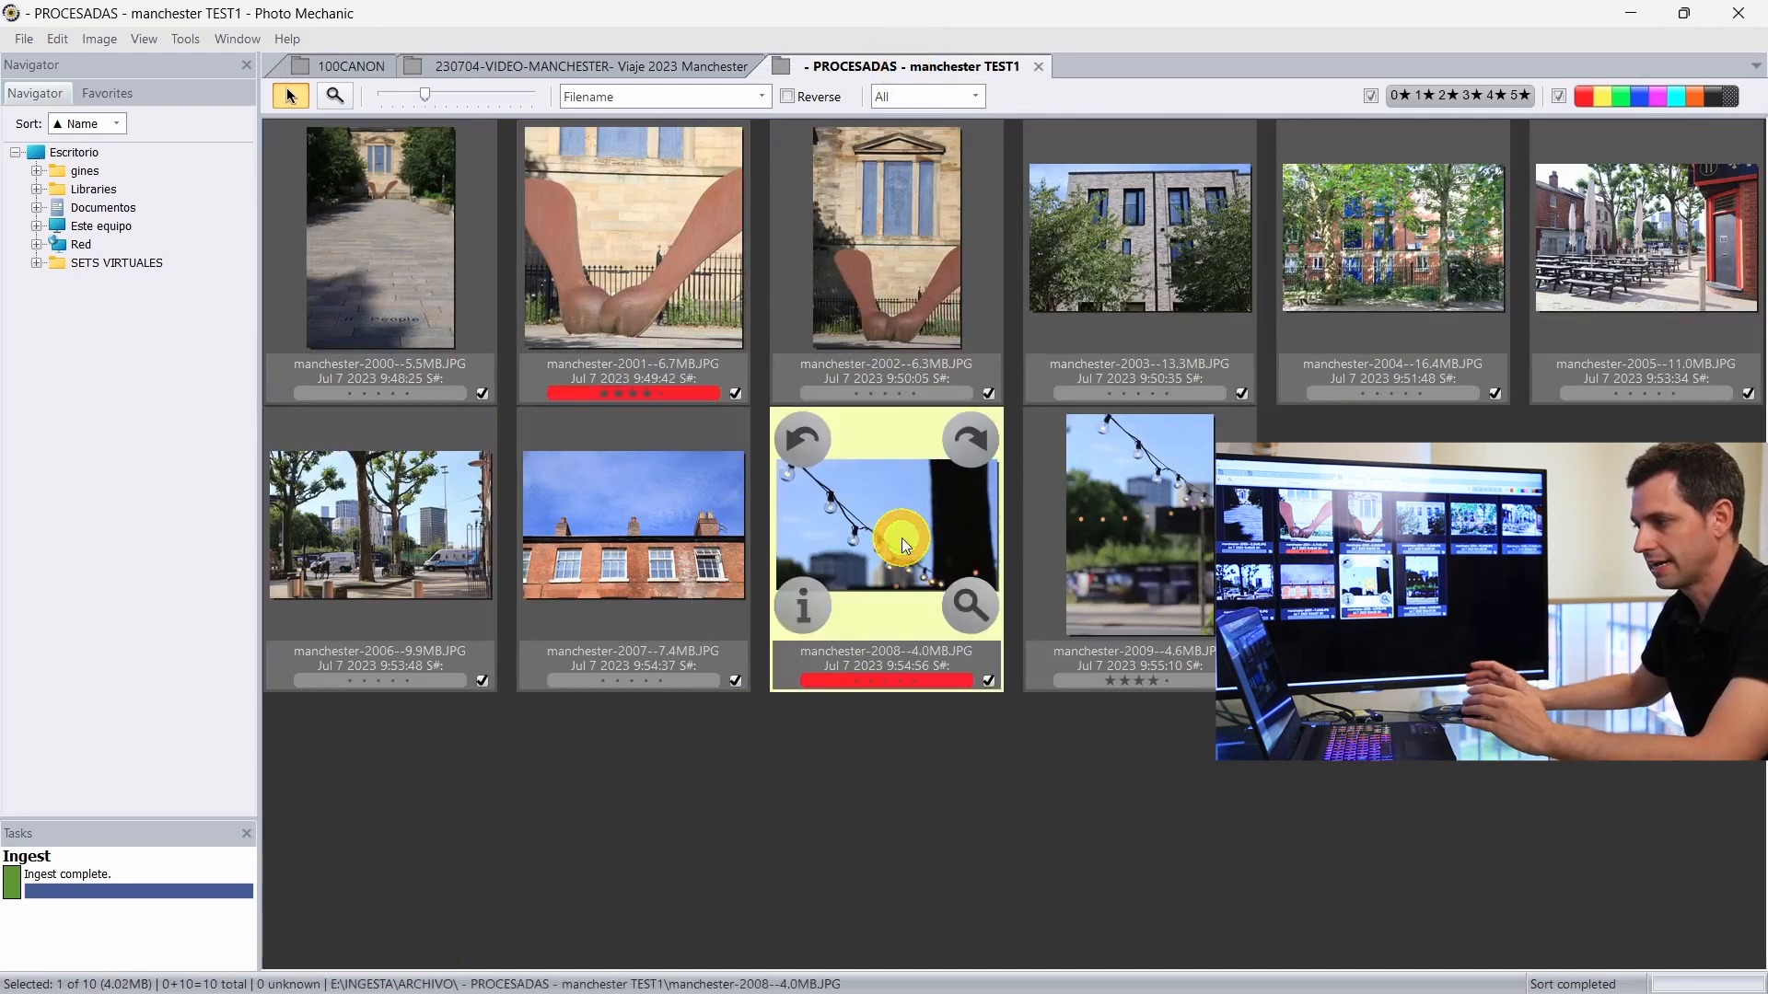
right_click(902, 543)
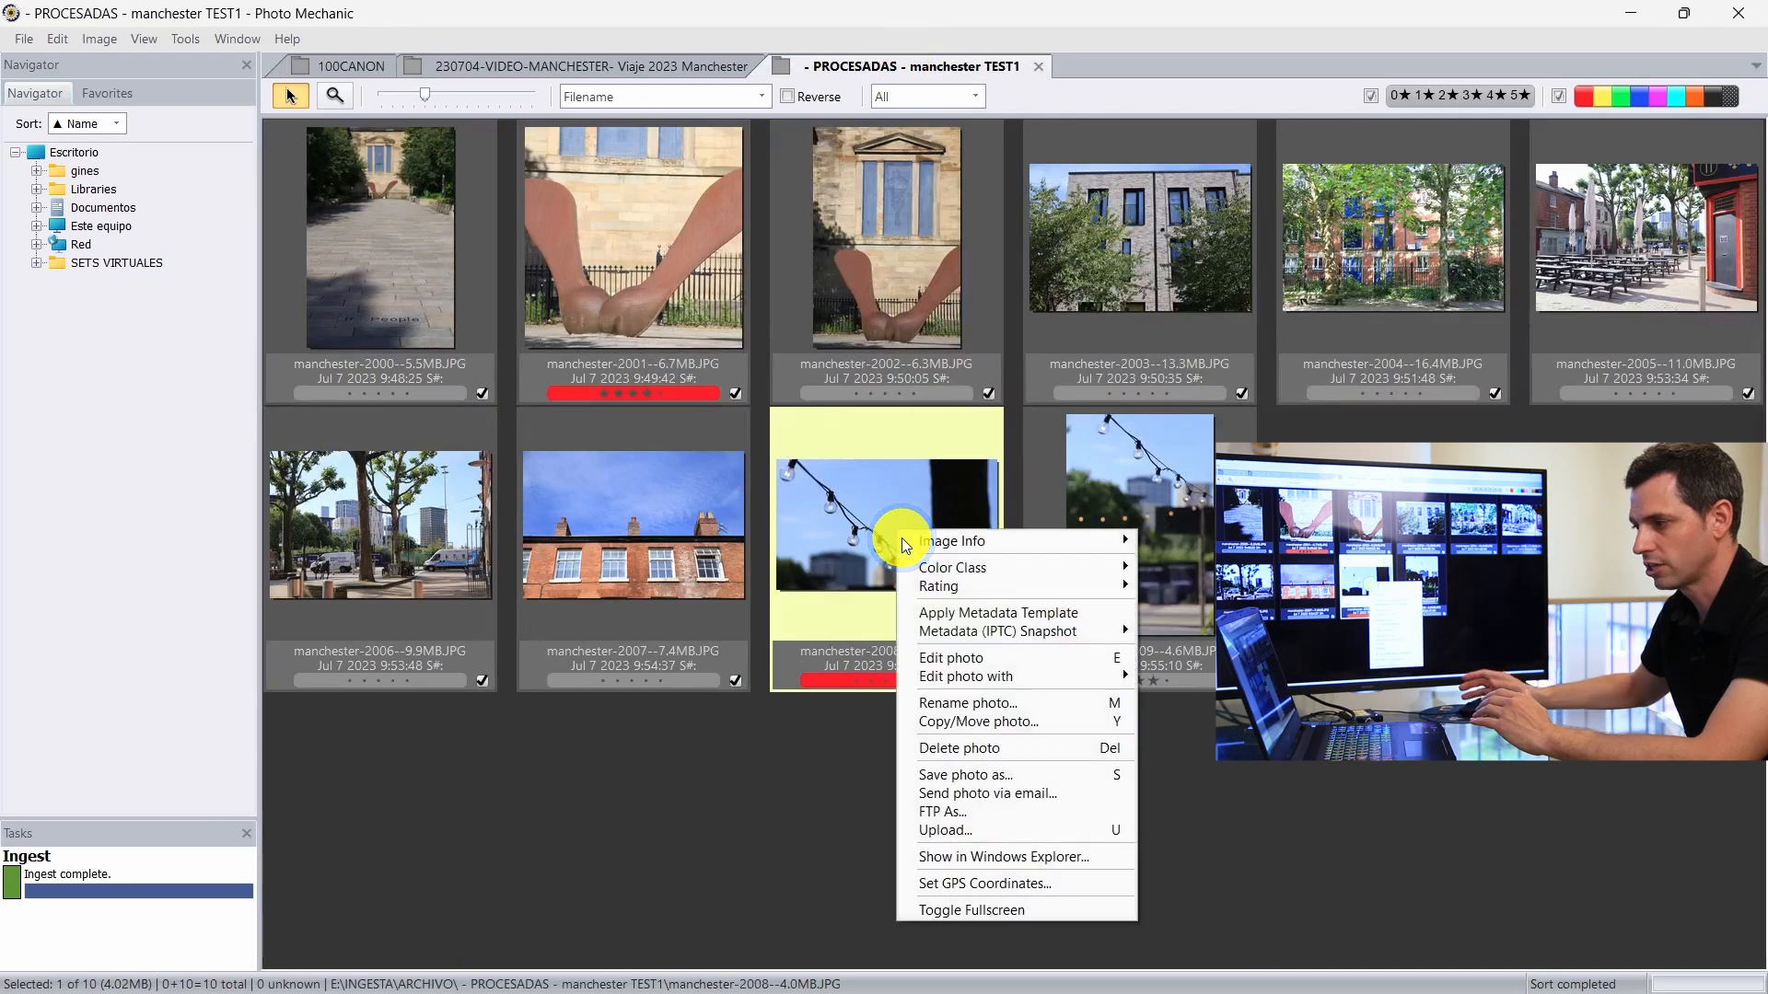
mouse_move(1016, 679)
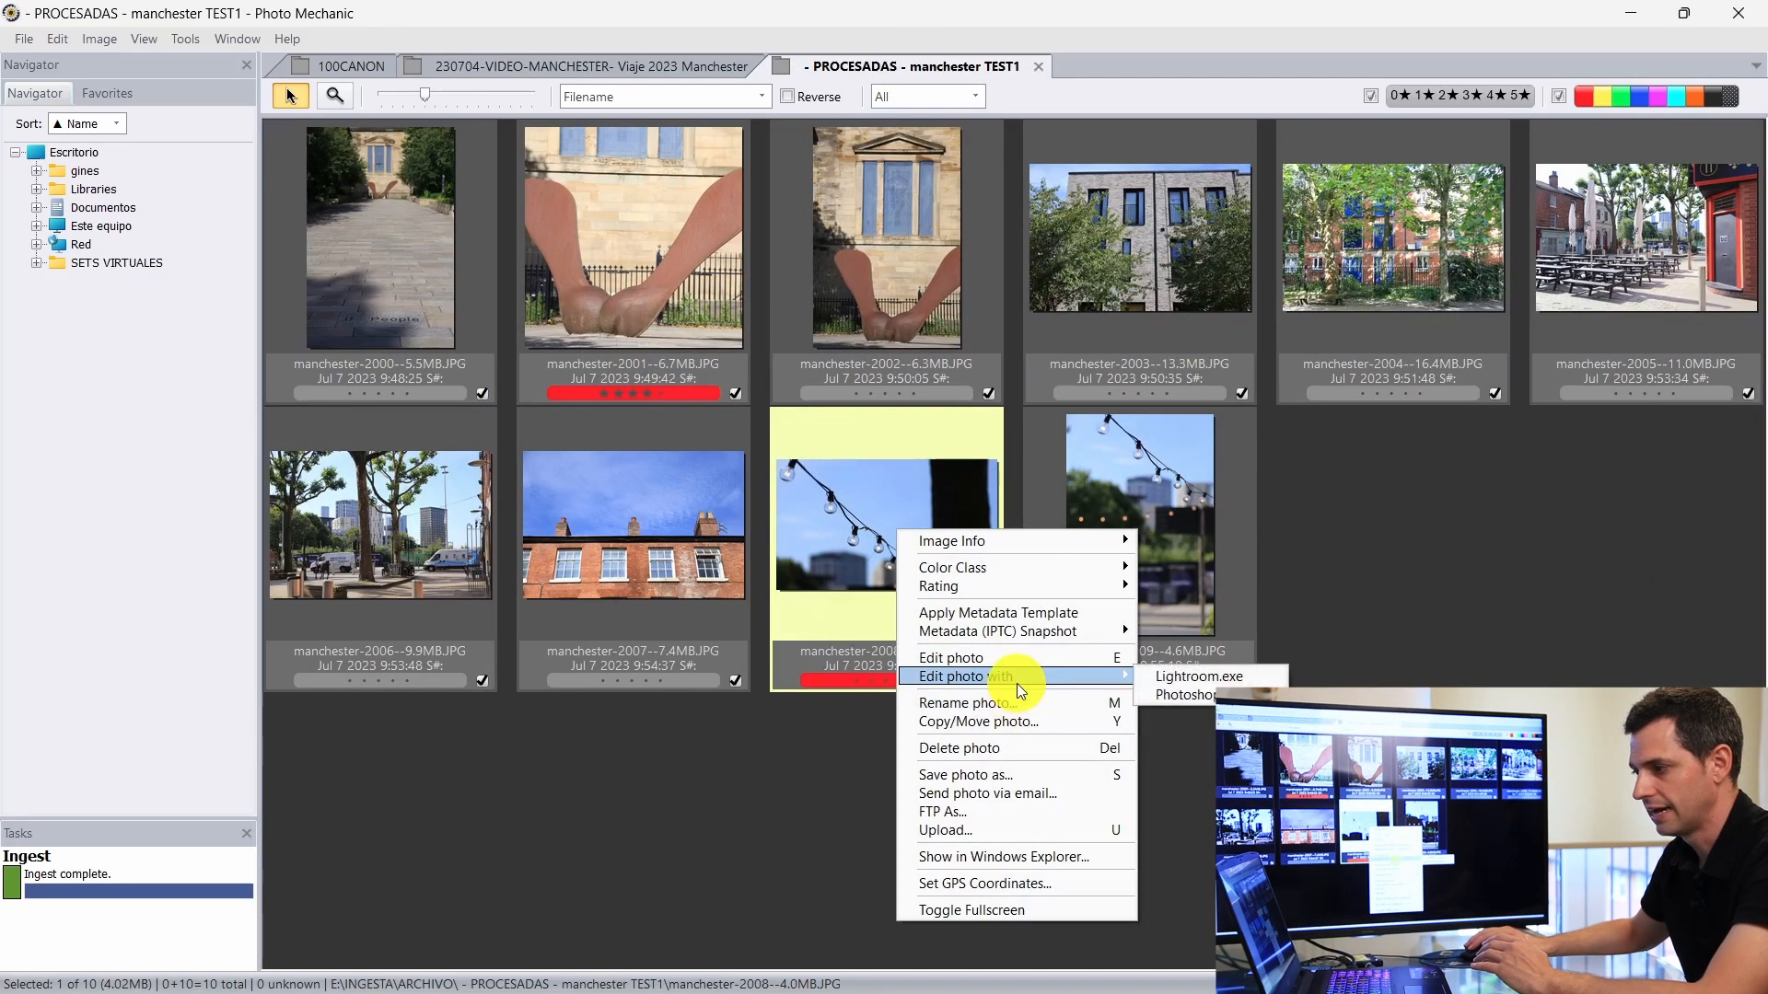
click(1193, 695)
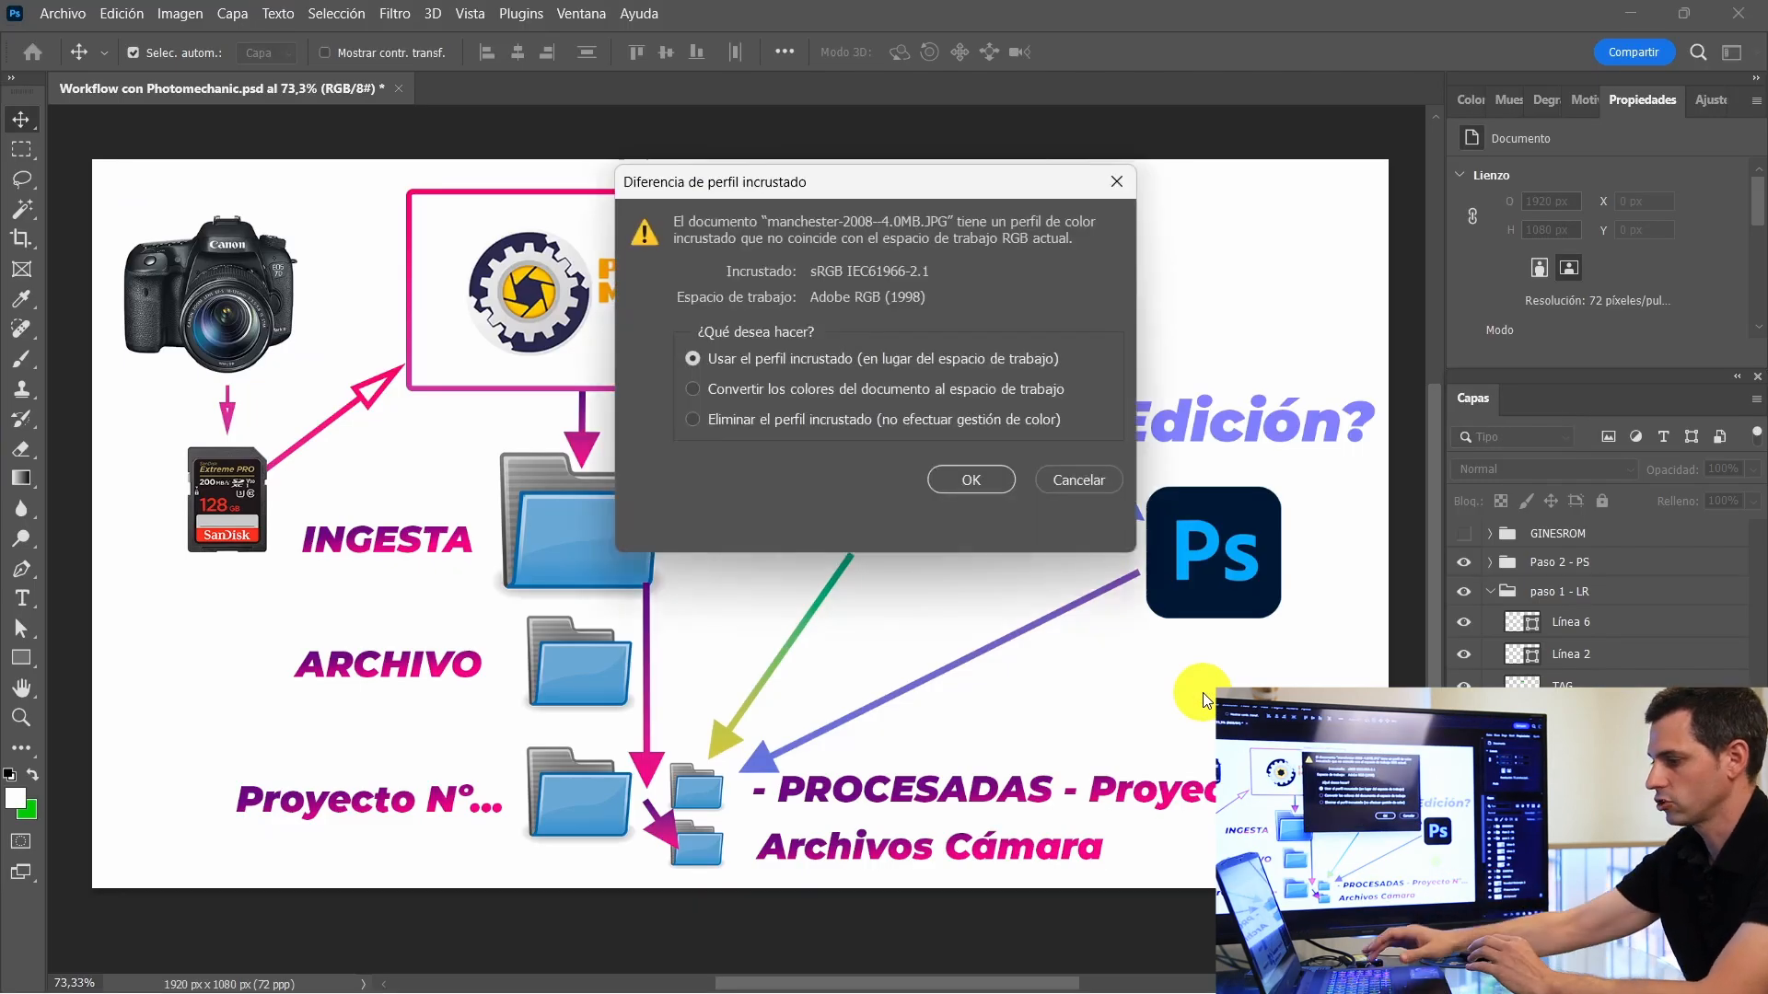
key(Return)
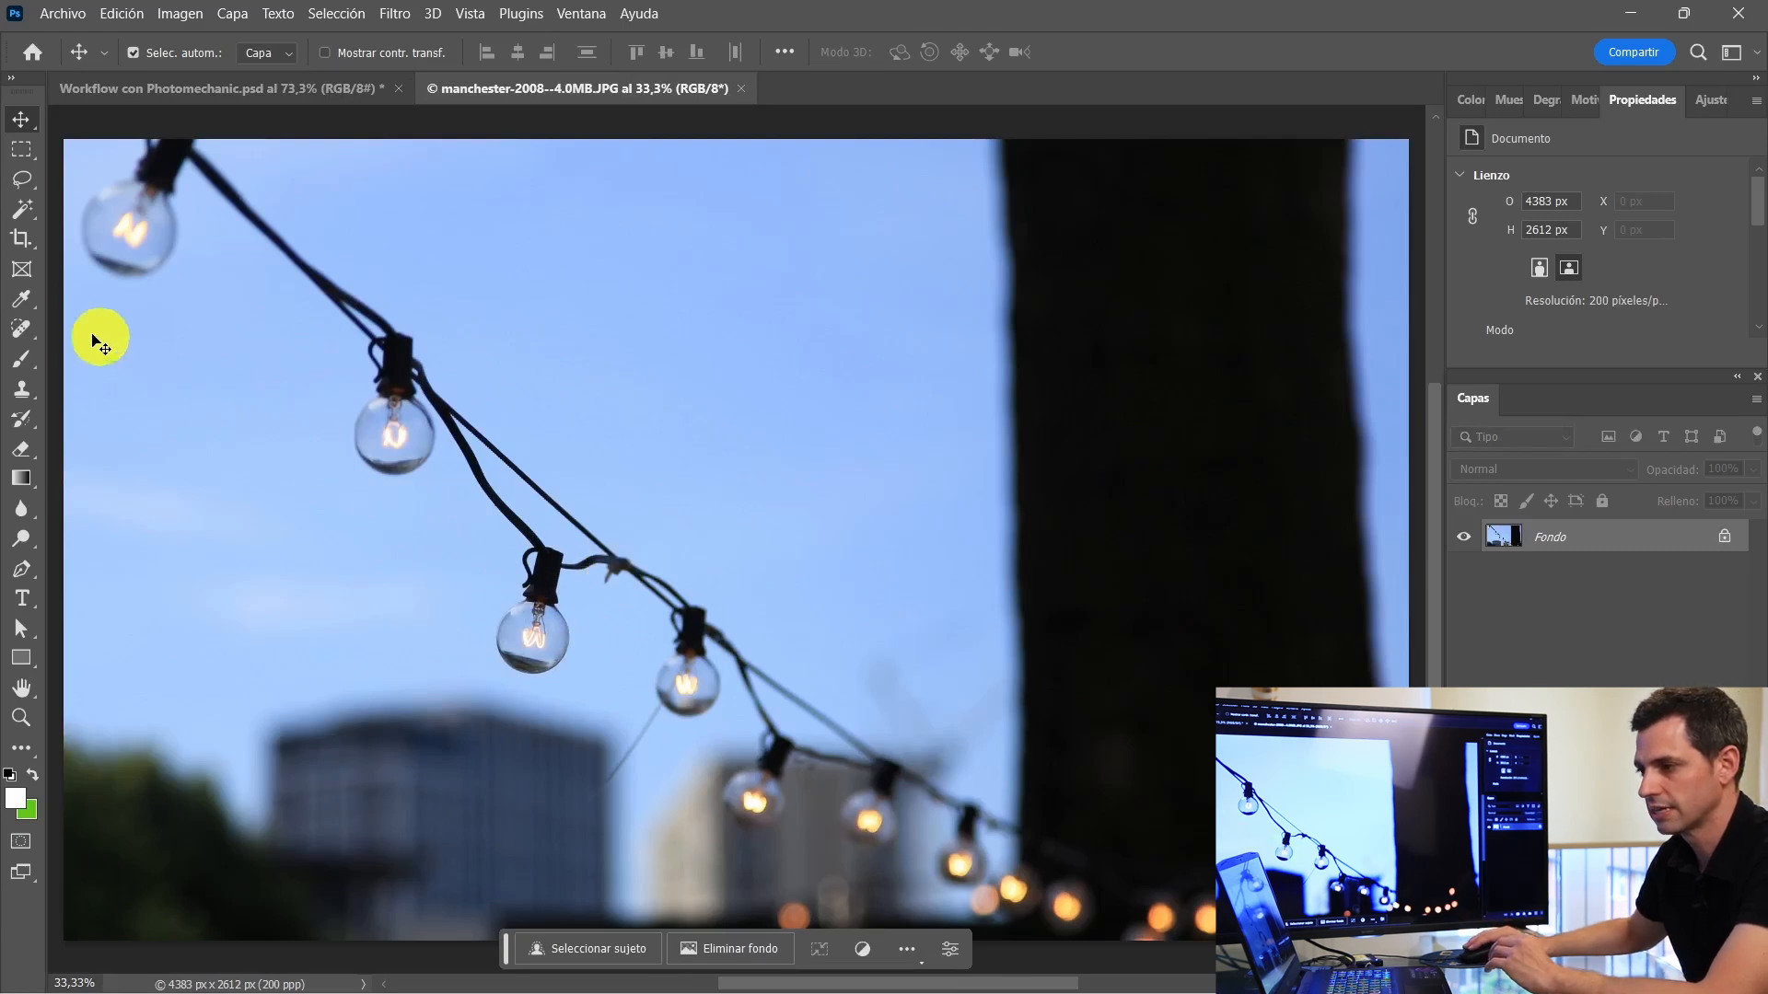
Step: Try the Spot Healing Brush on the string of light bulbs and undo the stroke
click(21, 329)
click(1174, 517)
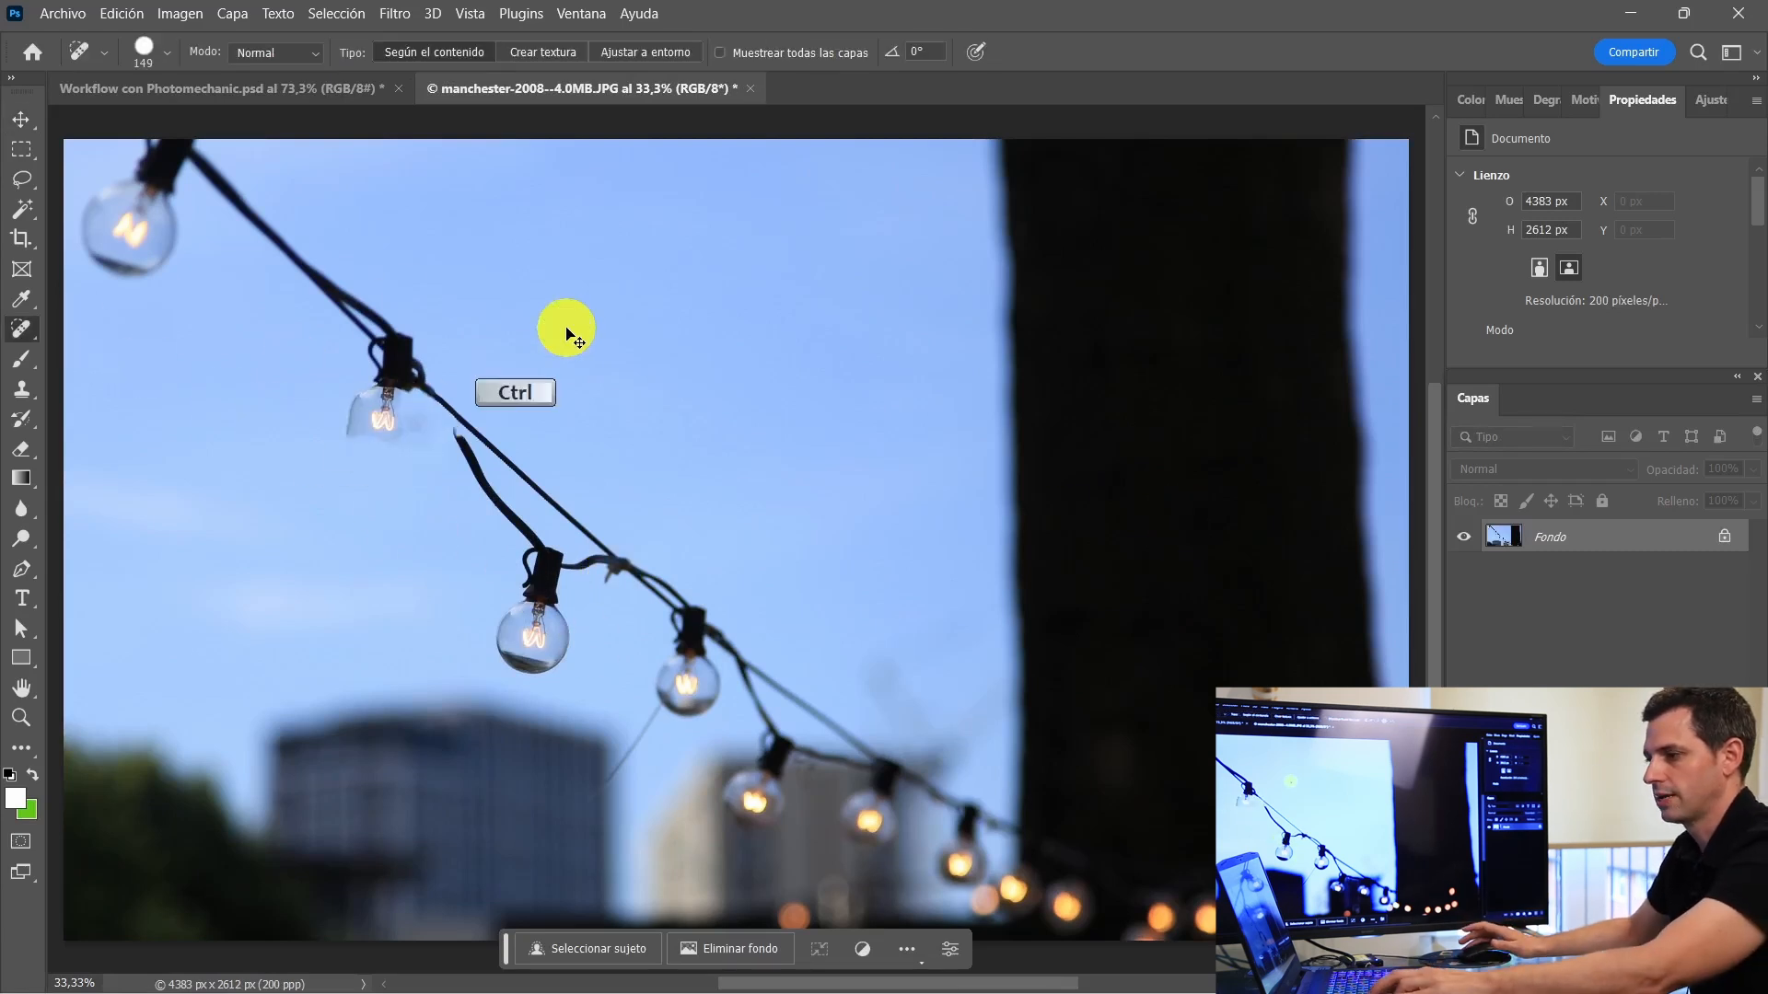
key(ctrl+z)
Step: Close the manchester-2008--4.0MB.JPG document and switch back to Photo Mechanic
click(744, 88)
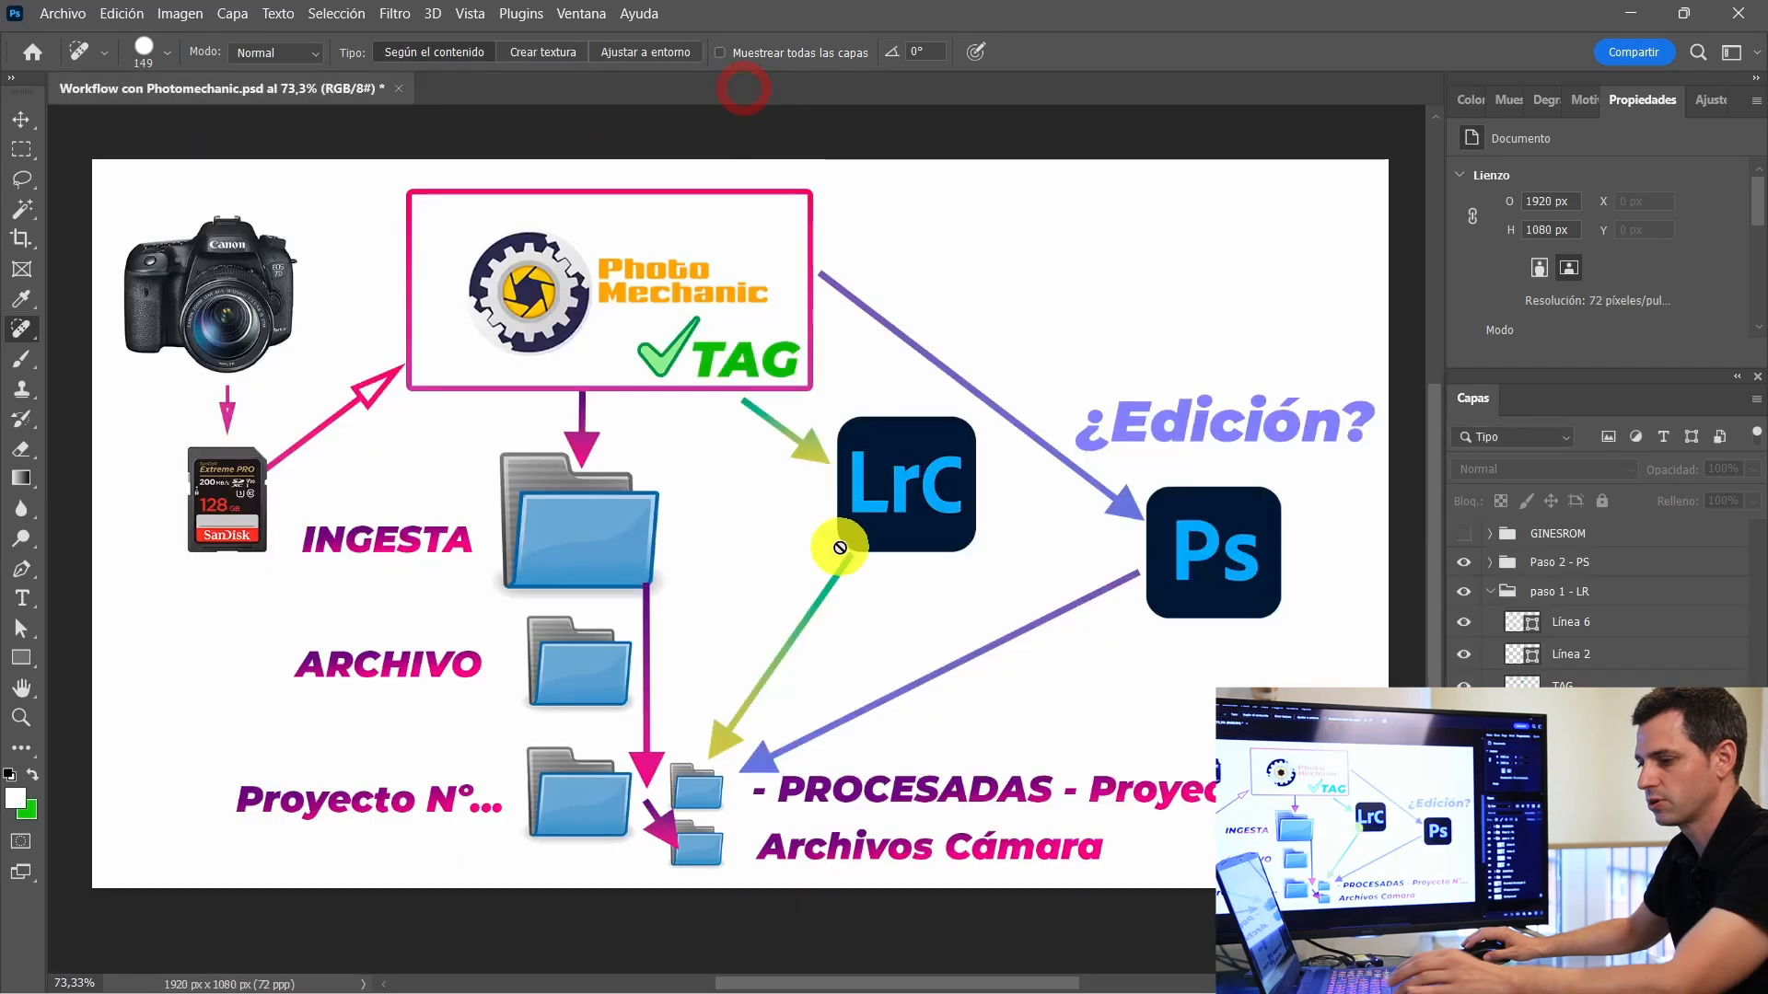
key(alt+Tab)
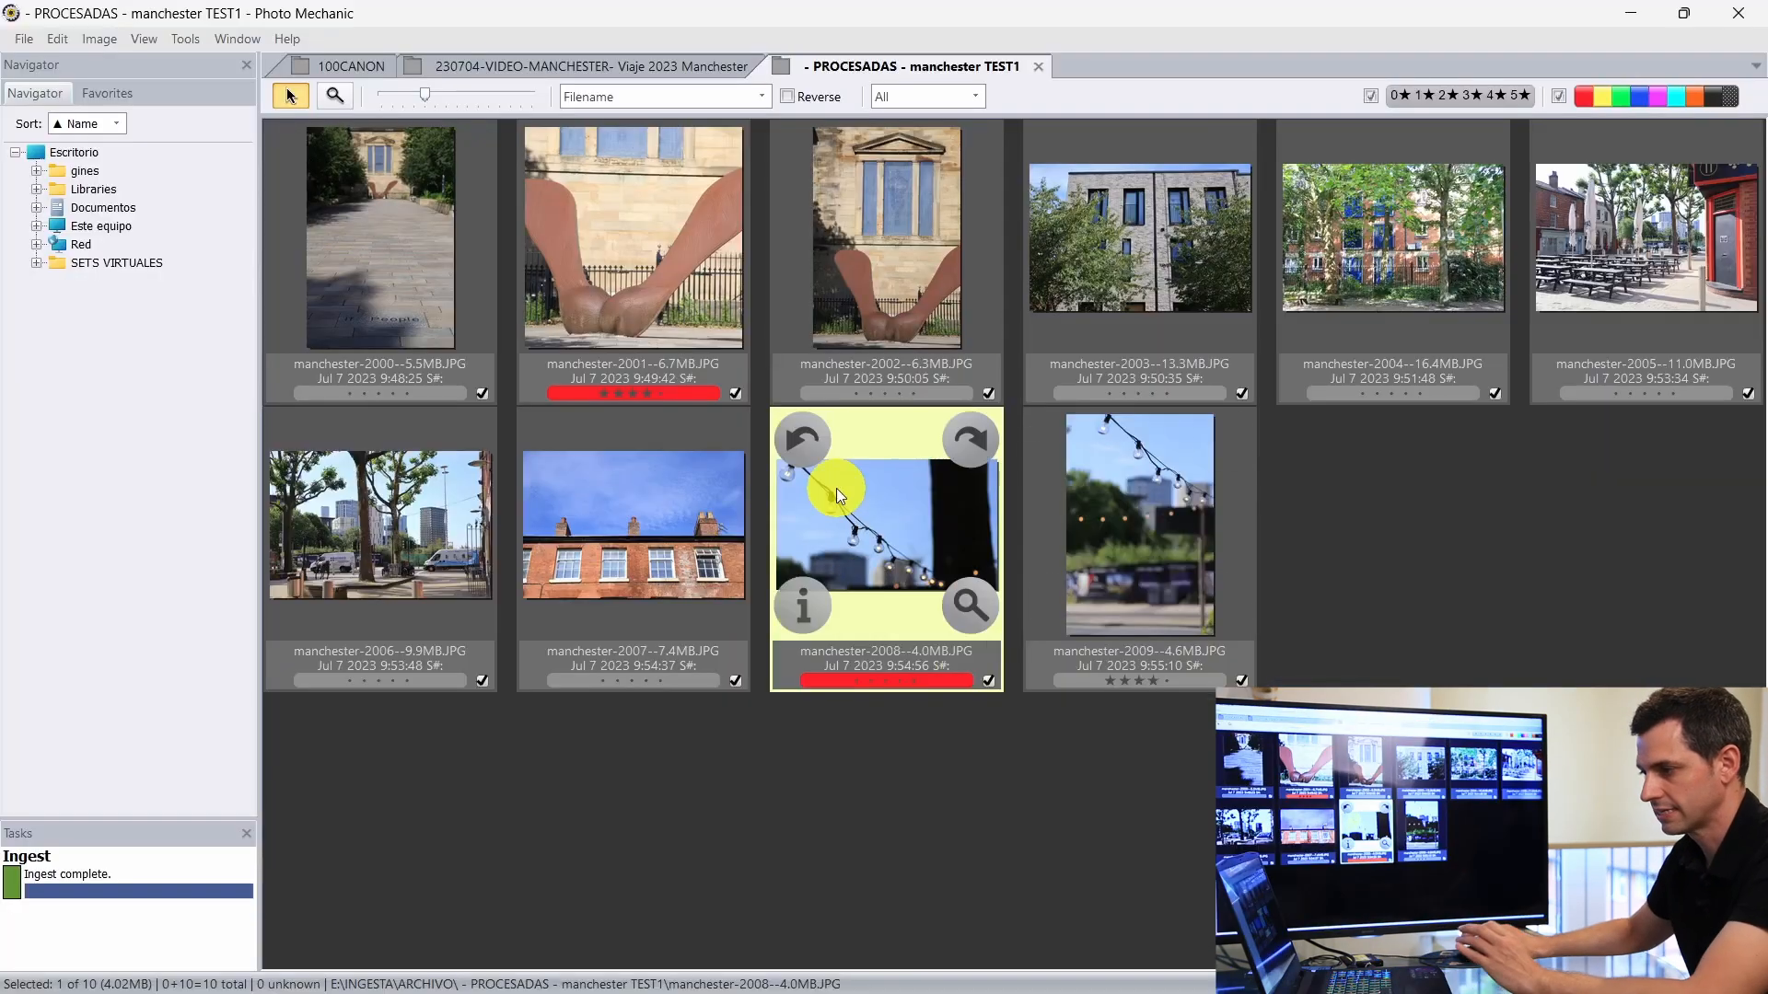
right_click(836, 493)
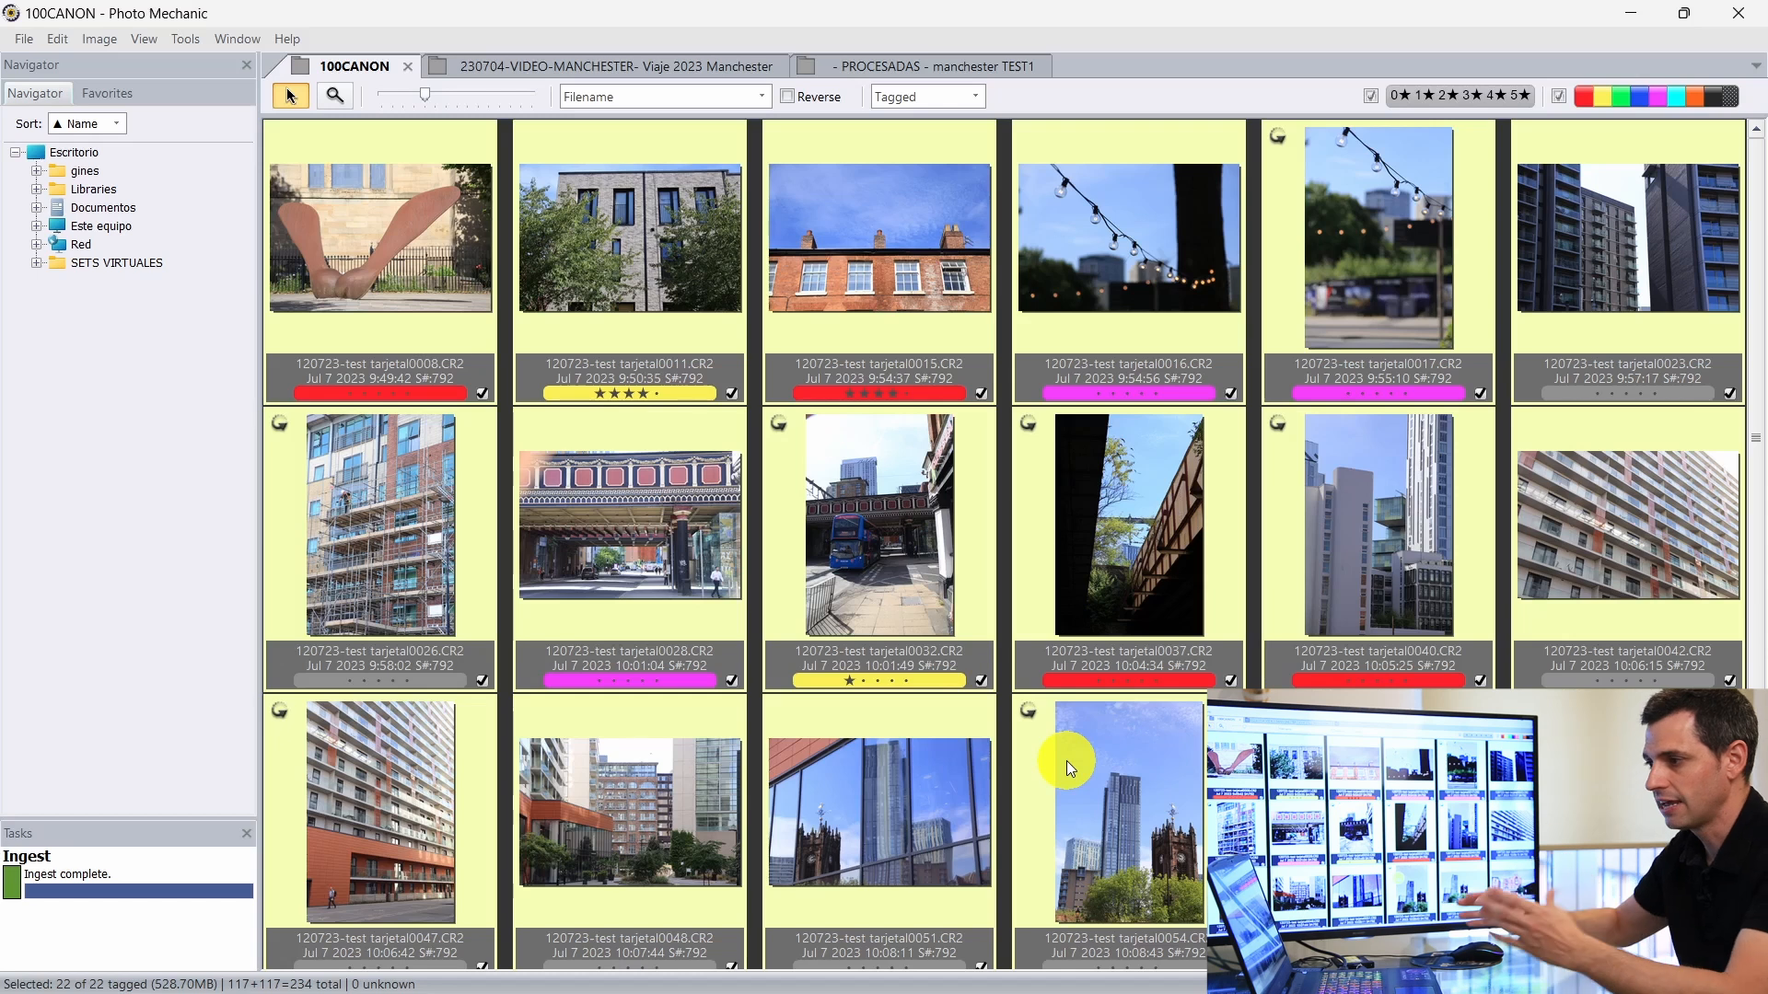
Step: Preview 120723-test tarjetal0055.CR2 from the 100CANON contact sheet and draw a freehand crop around the skyscraper and clock tower
scroll(1105, 396, down, 3)
scroll(1114, 576, up, 3)
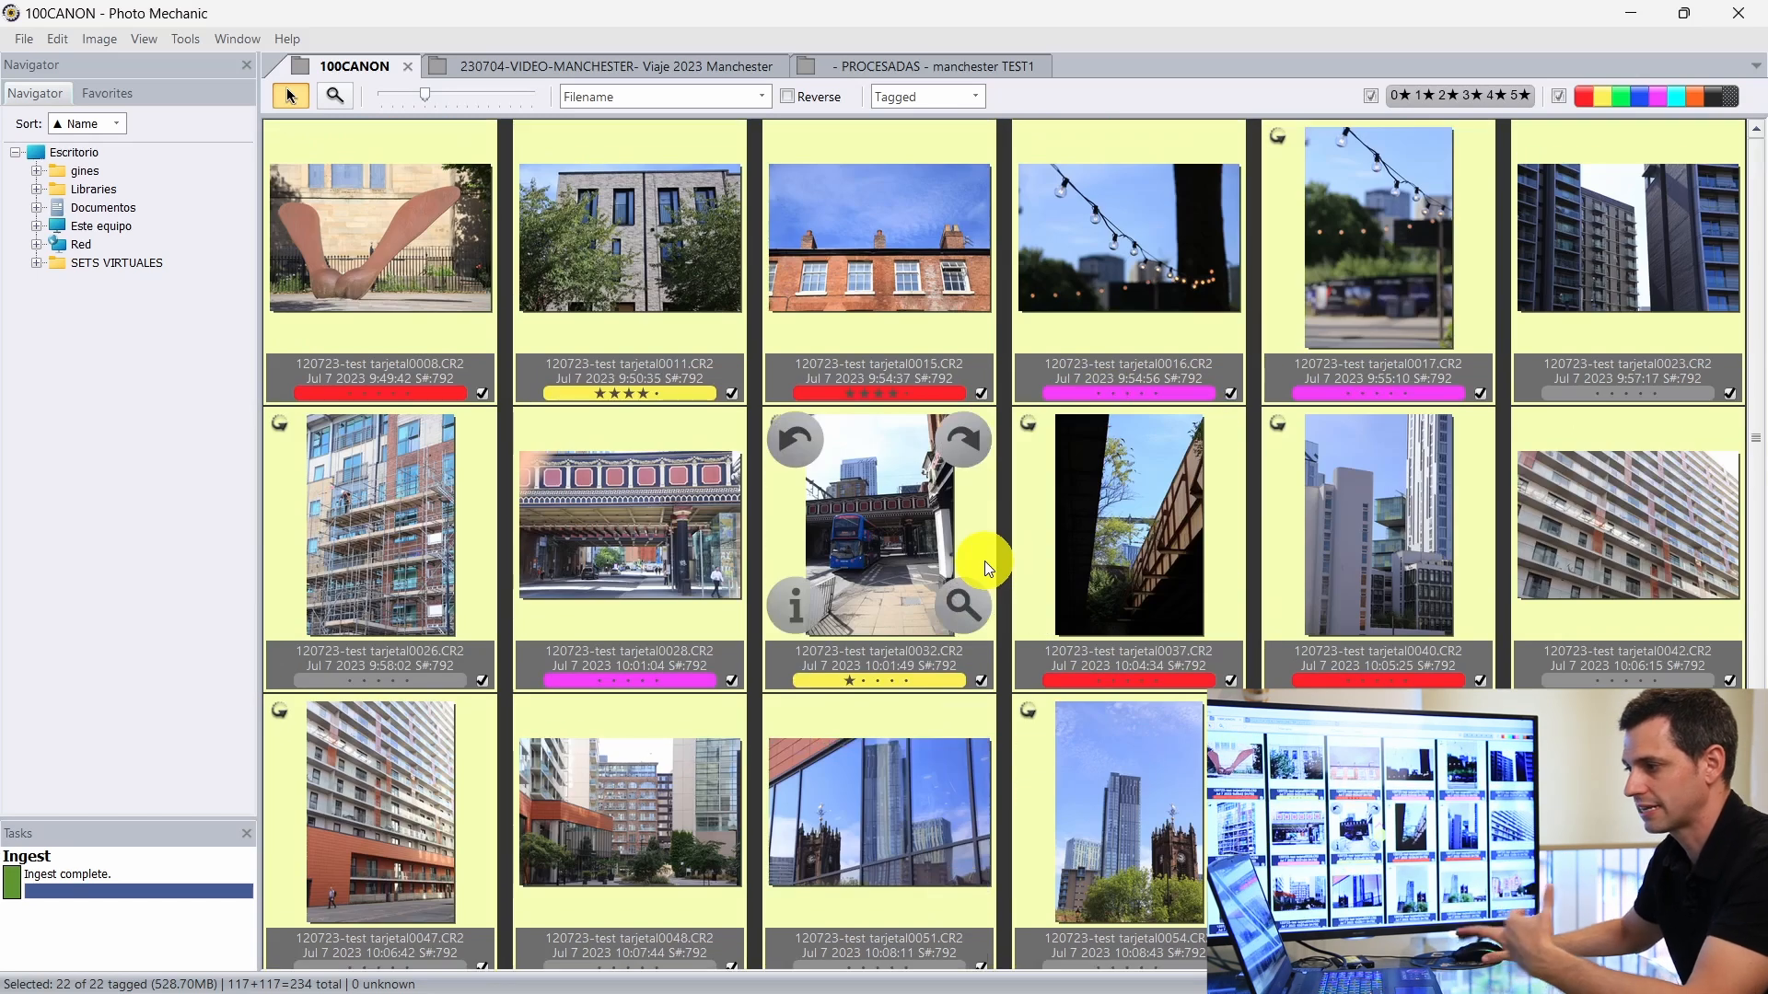
scroll(880, 627, down, 3)
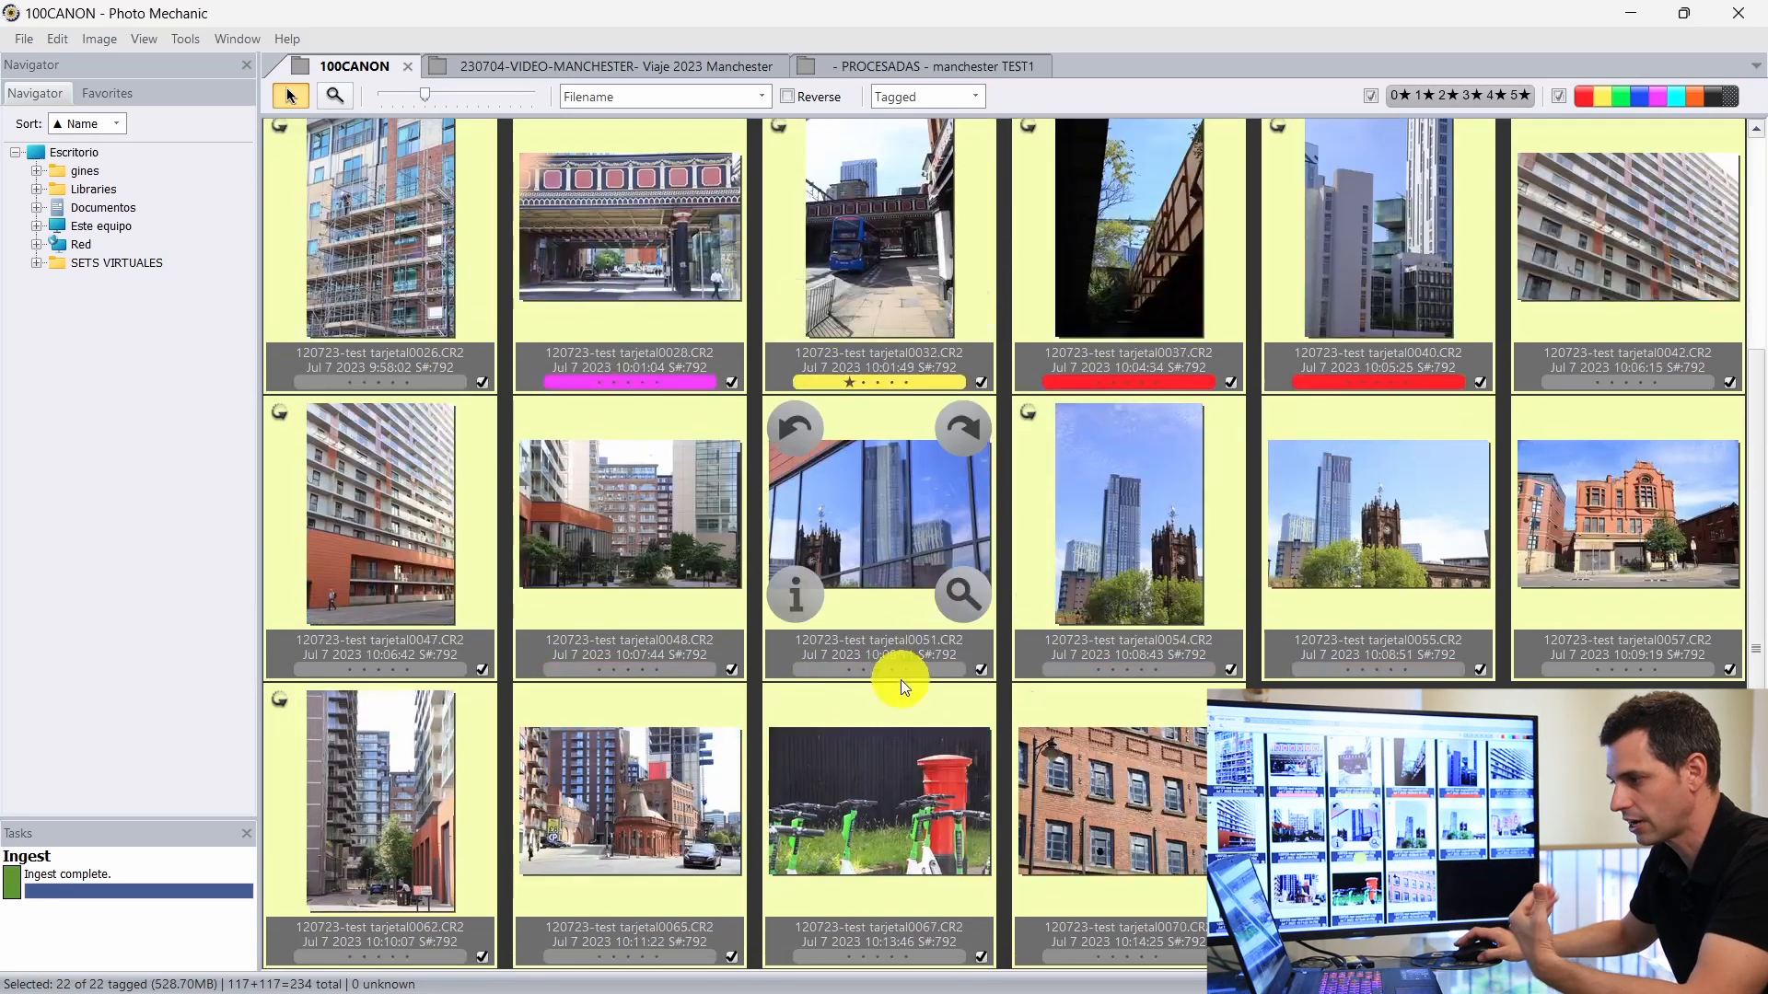
click(1345, 522)
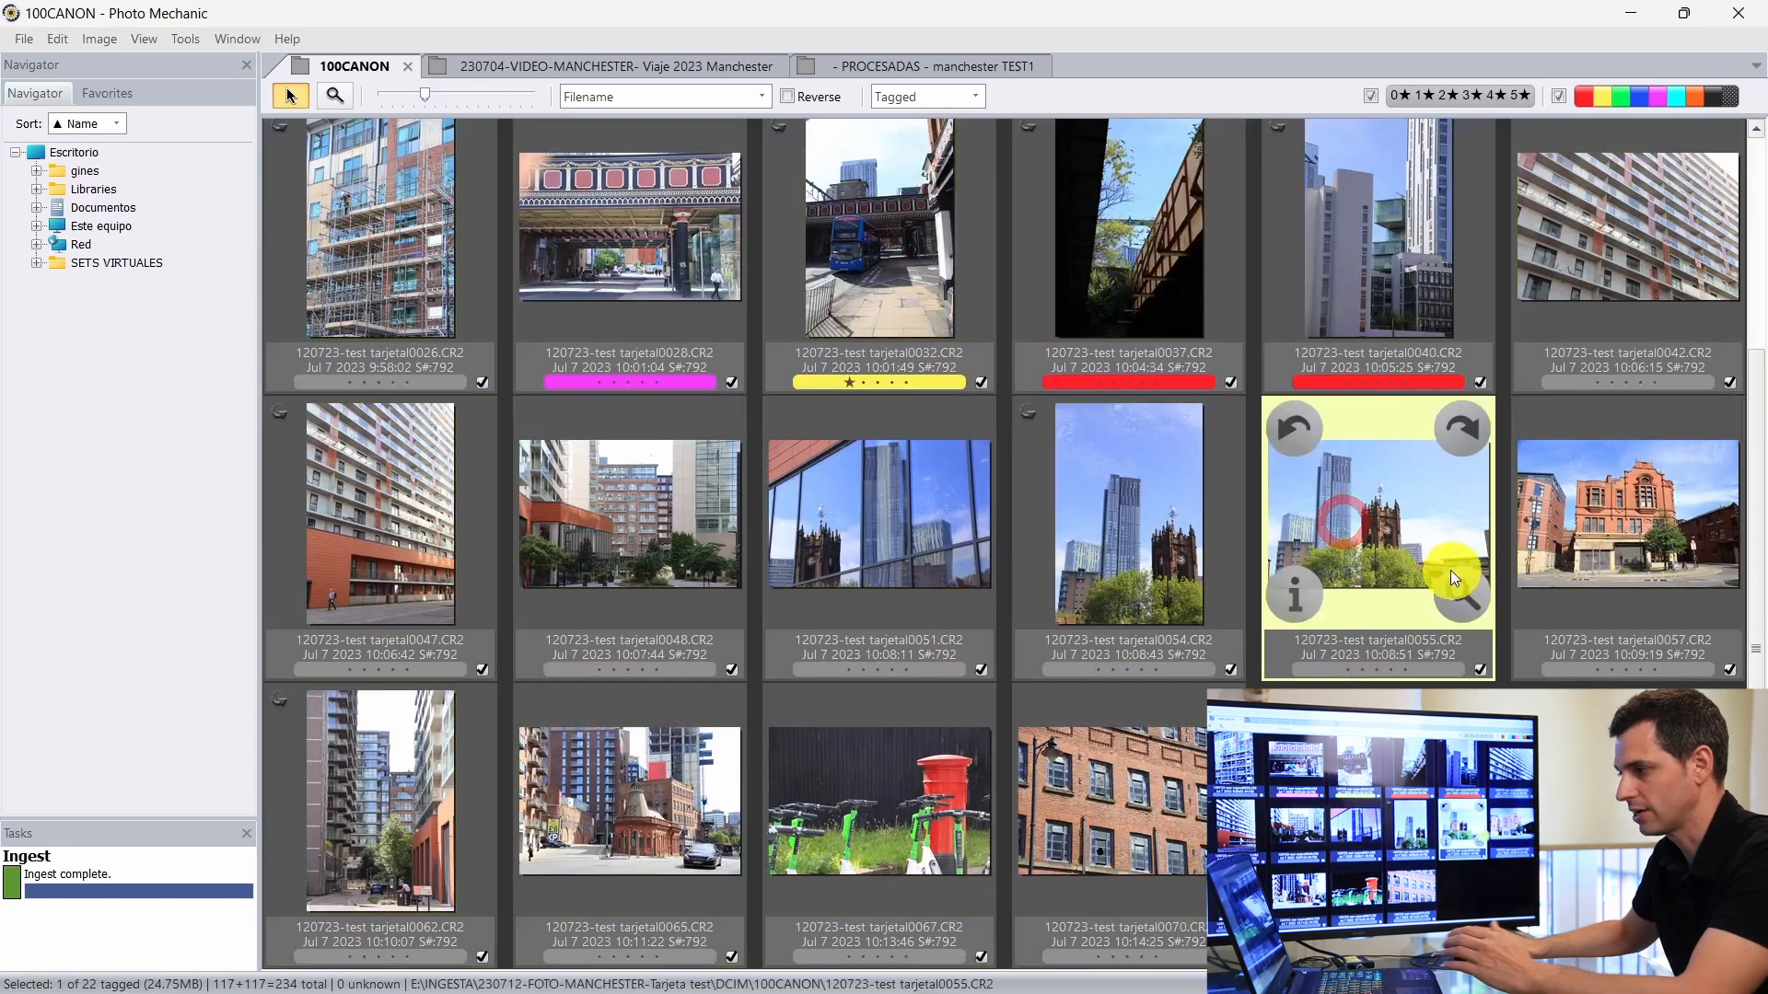
double_click(1442, 567)
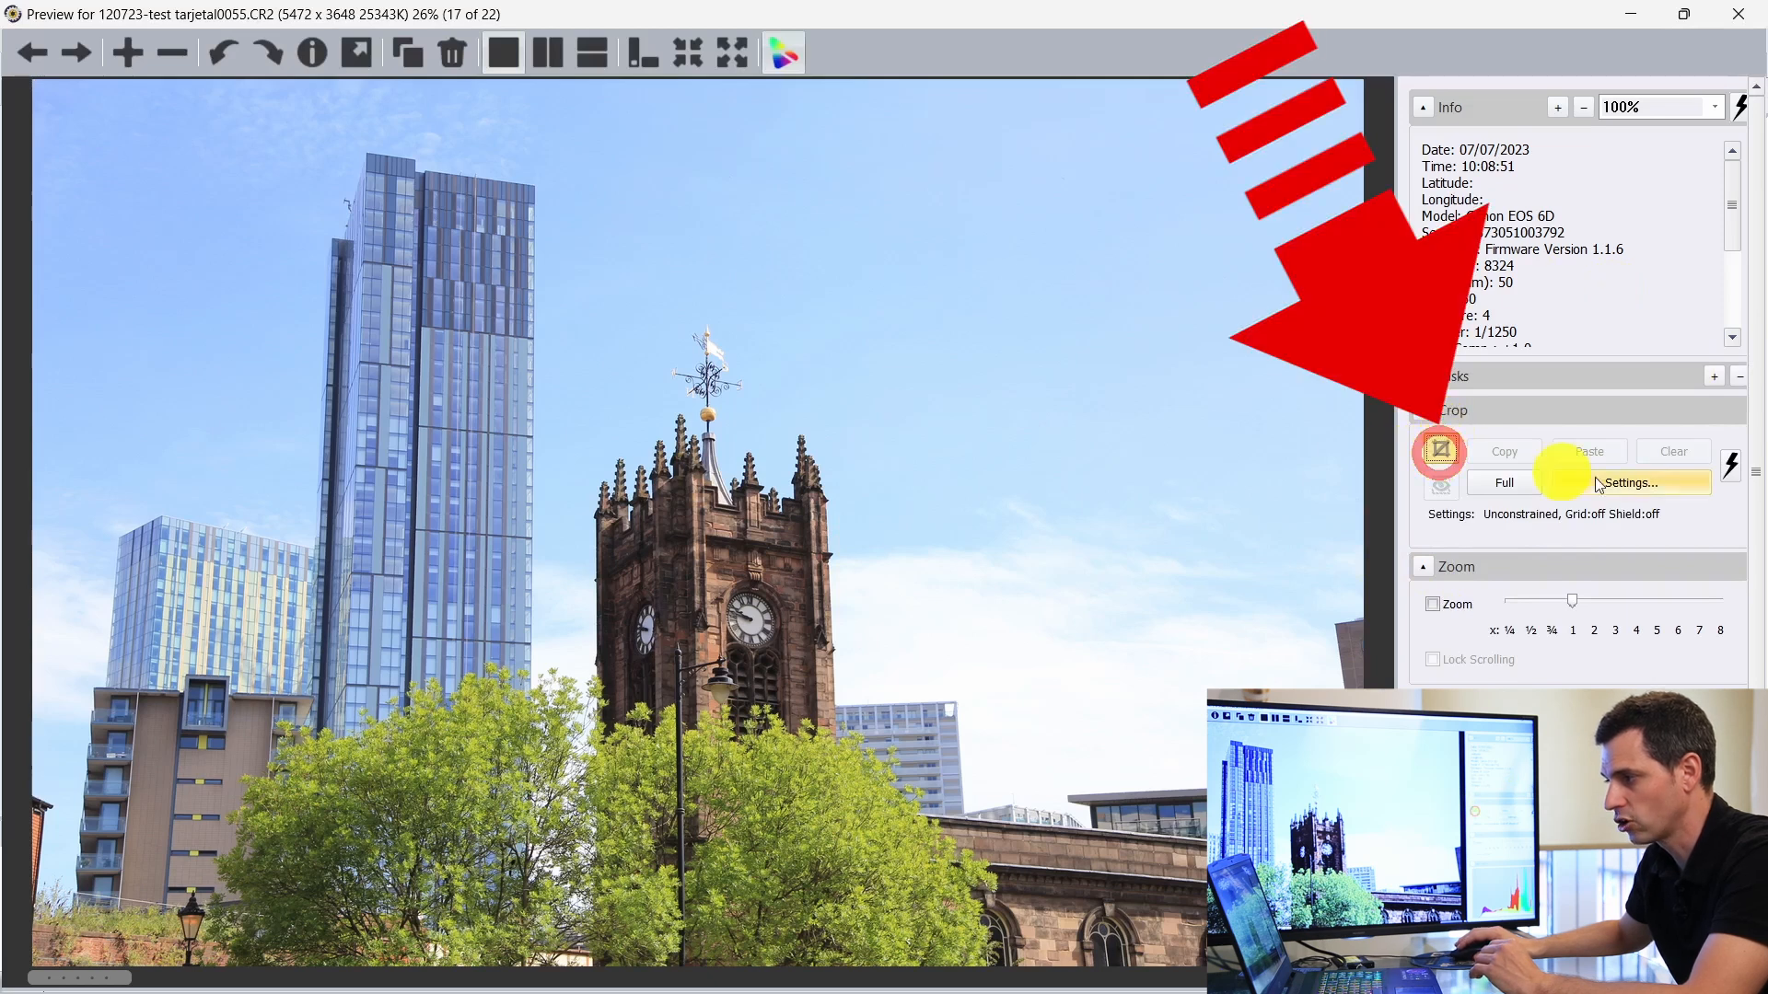
click(1441, 449)
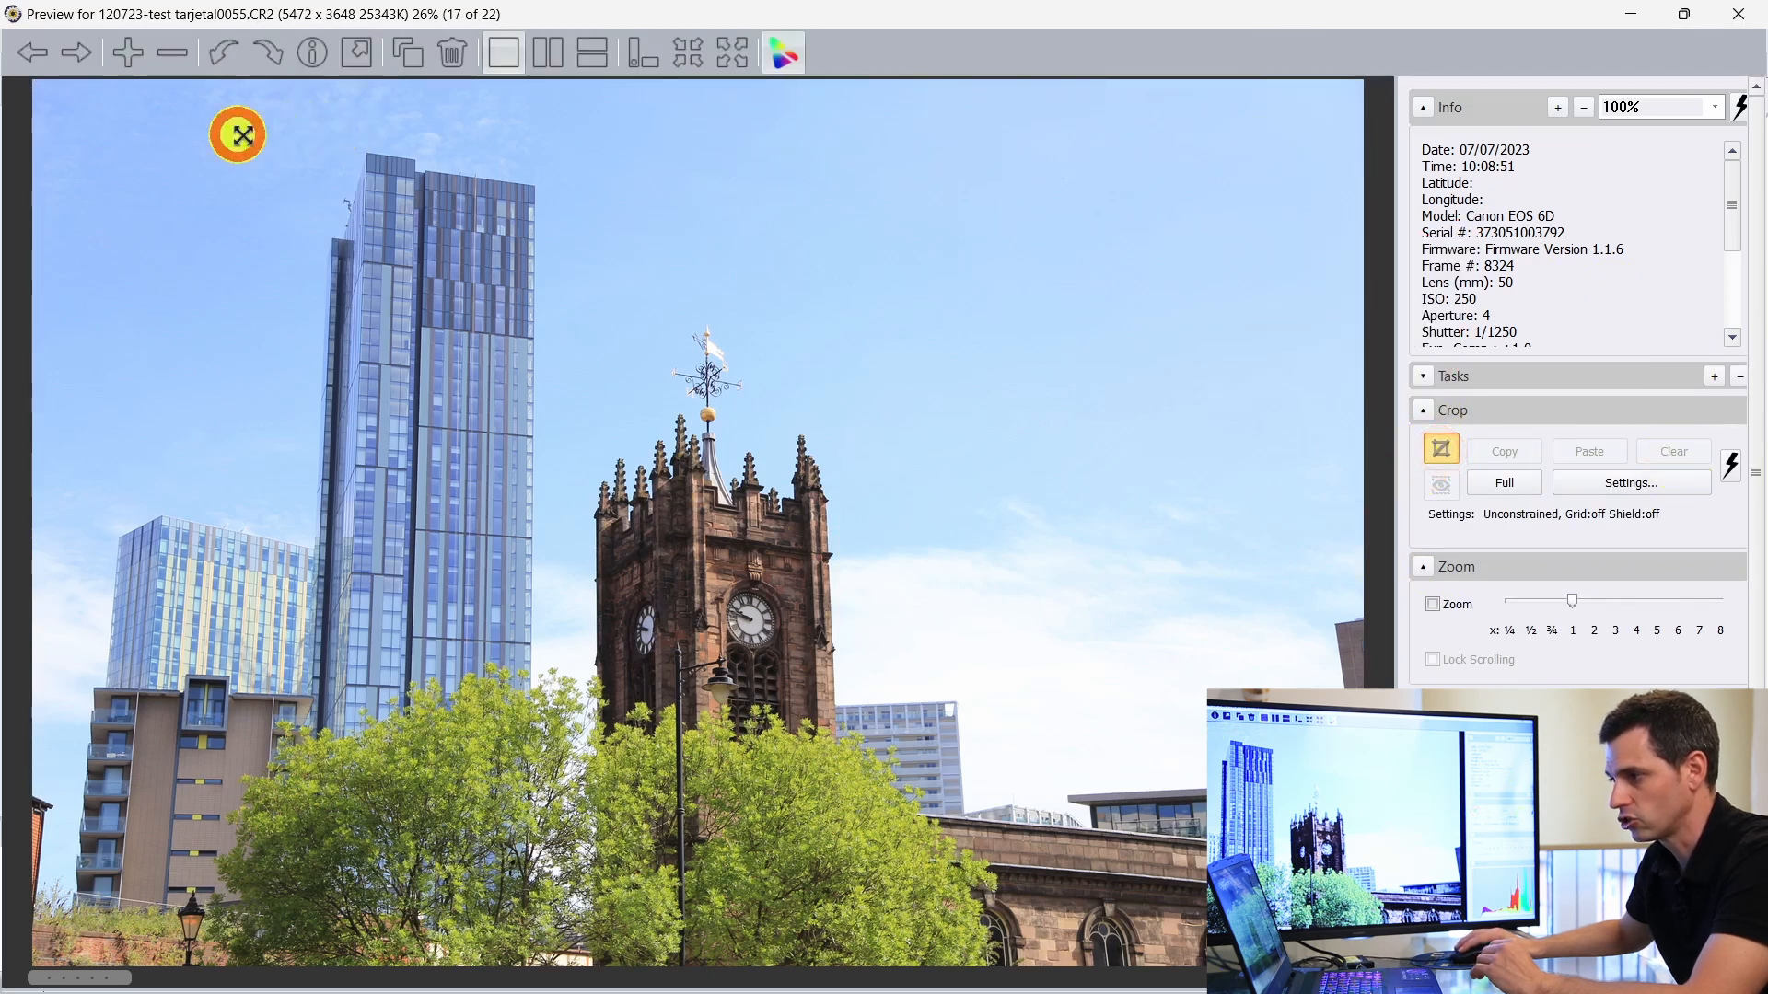
drag(236, 137, 1249, 787)
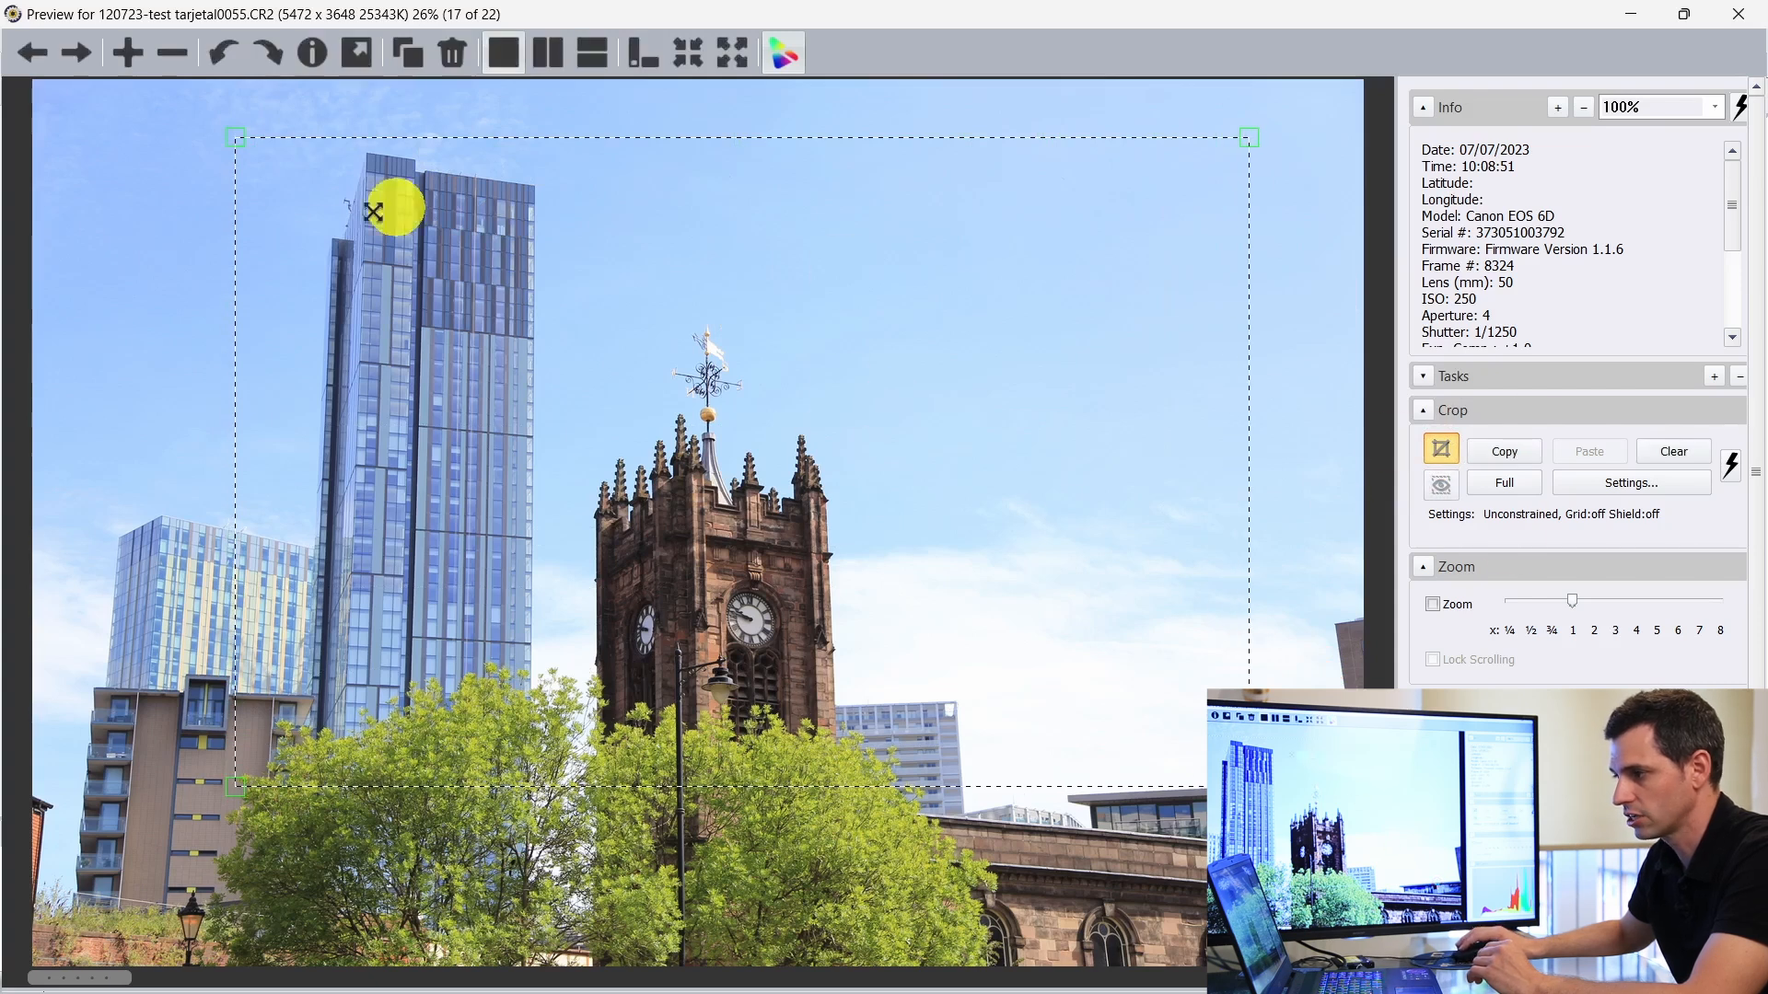
Step: Constrain the crop shape to 16 x 9 and clear the crop drawn on the photo
click(1611, 482)
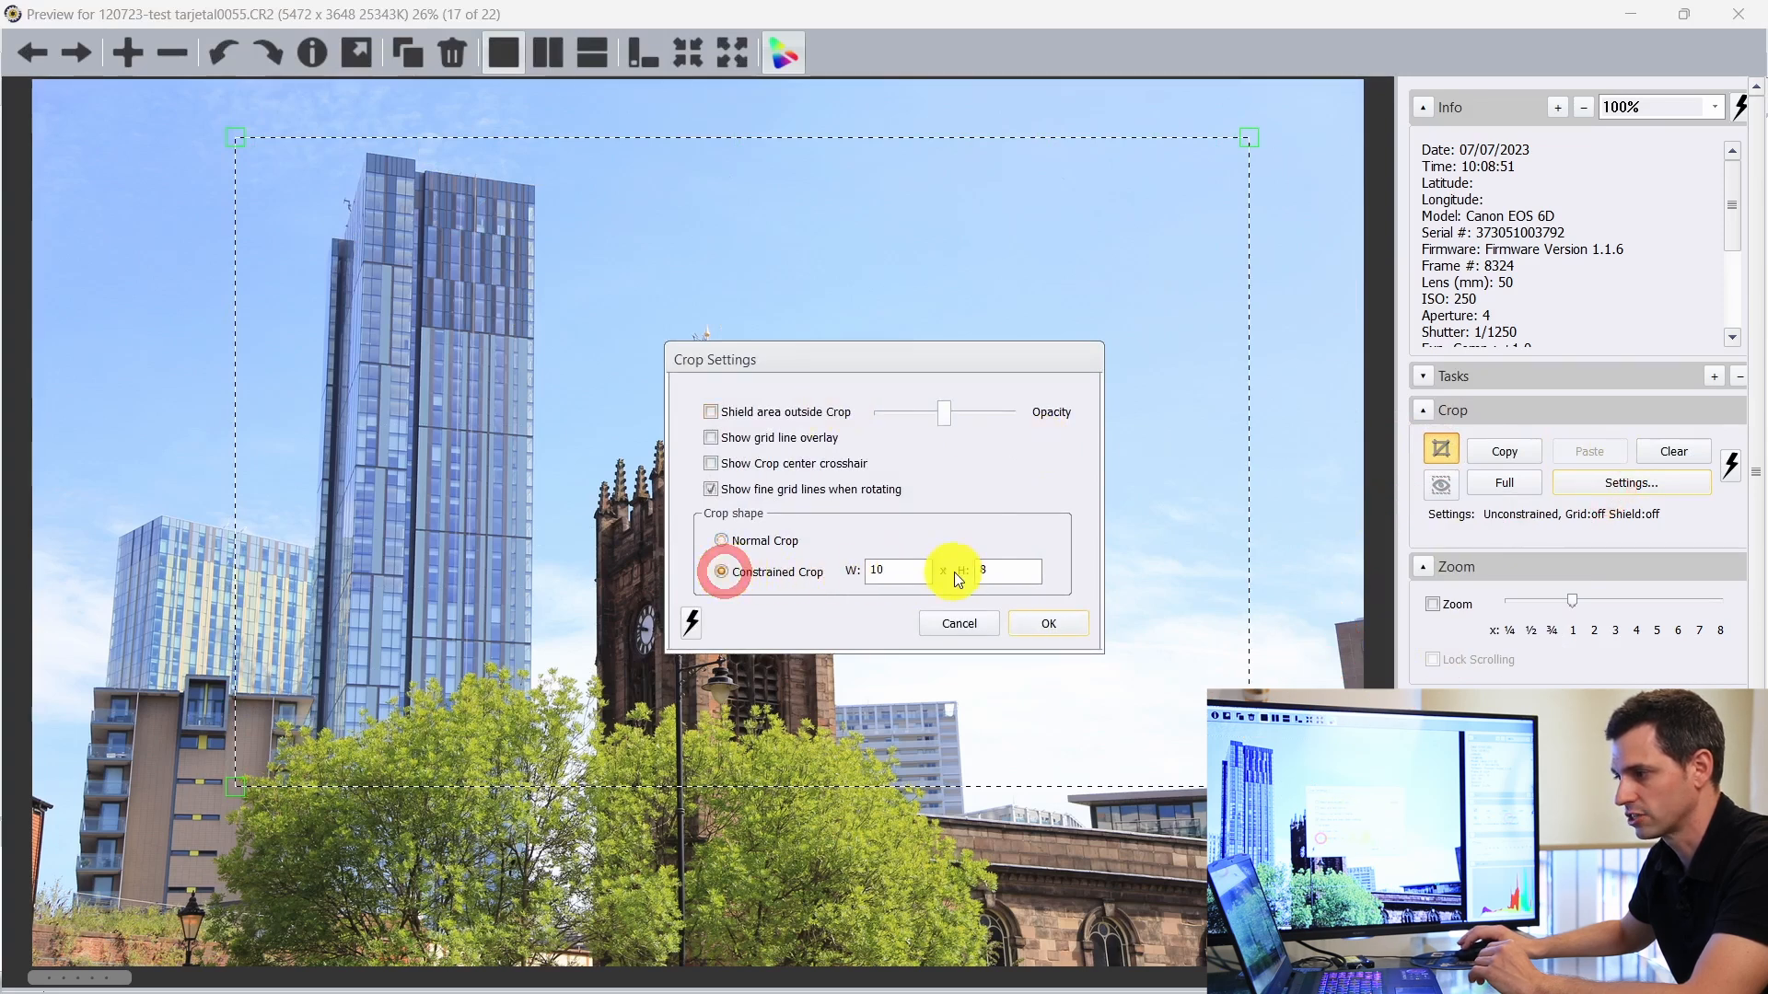
text(16)
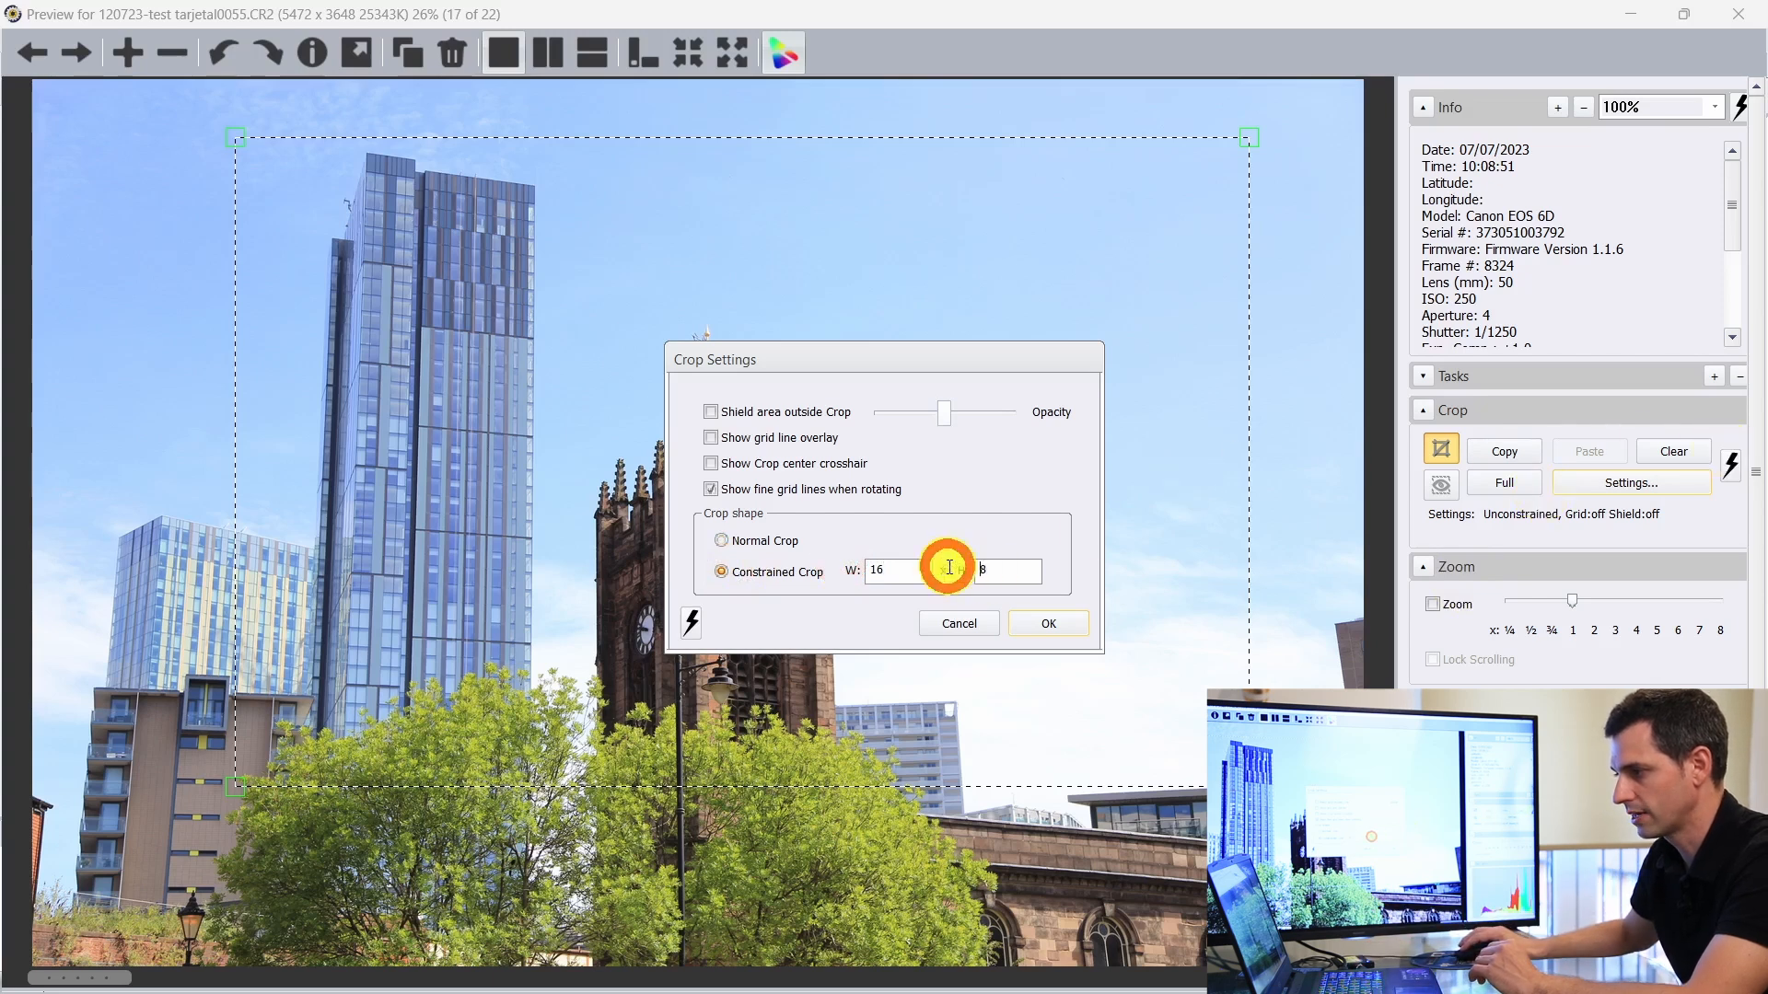
click(1075, 642)
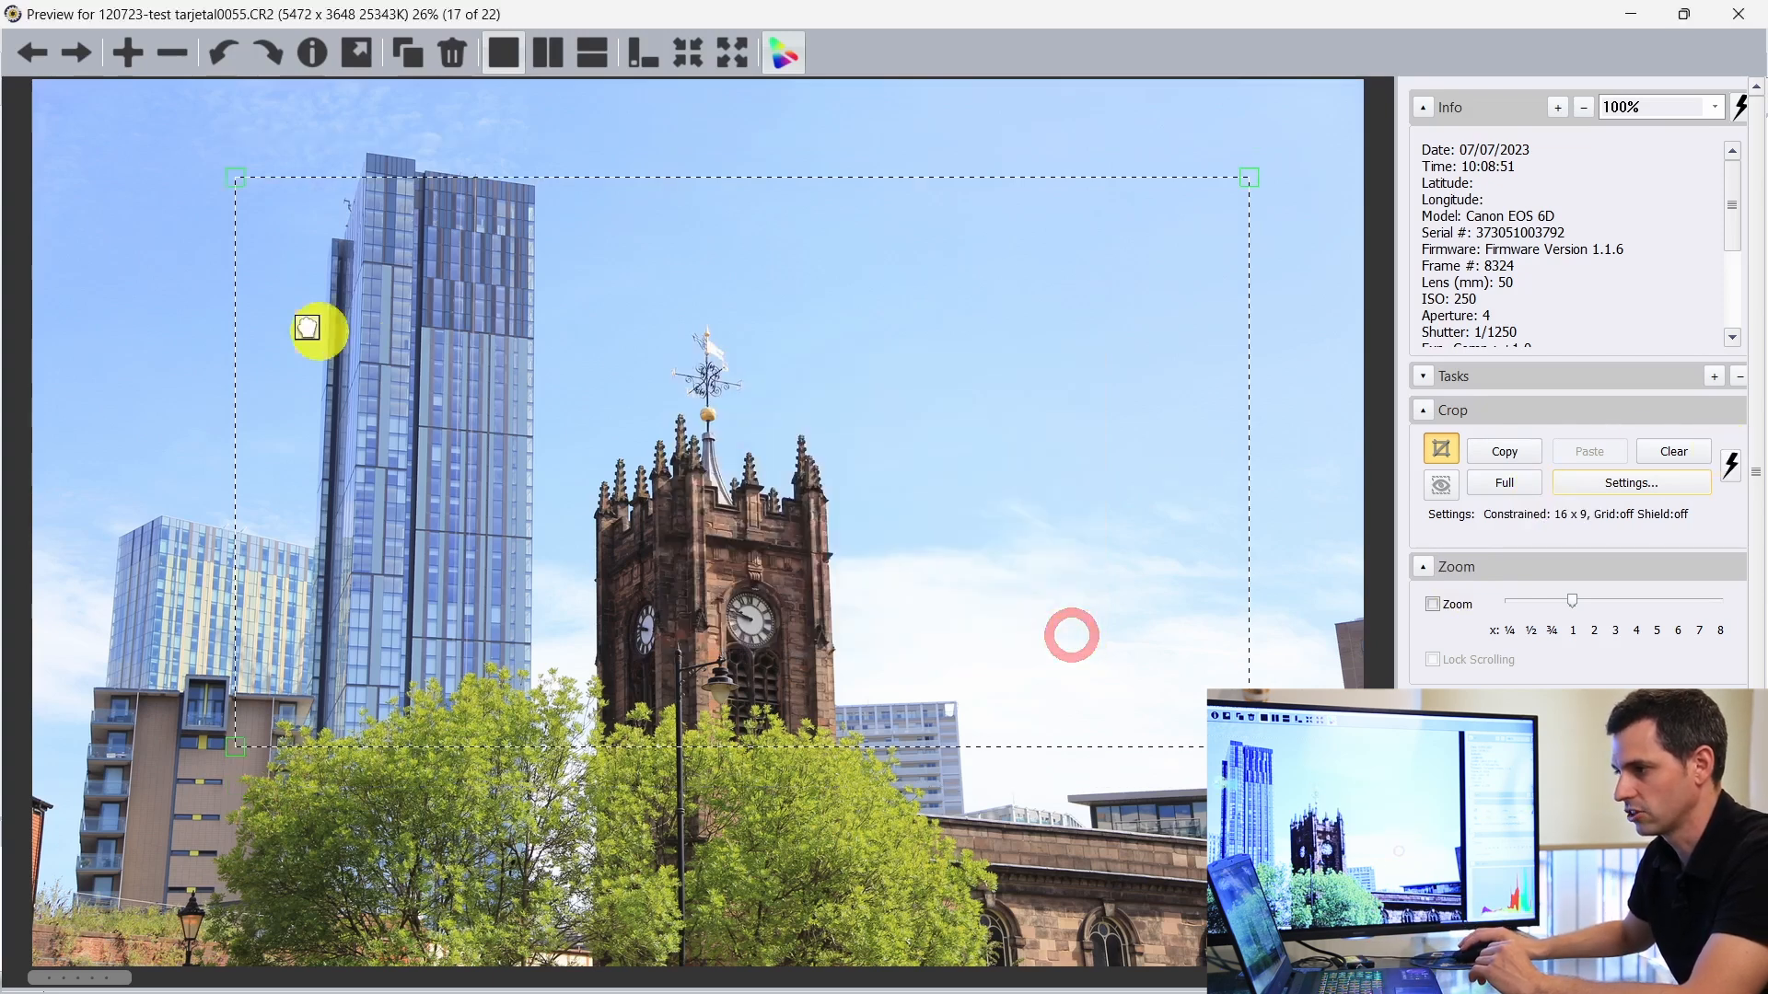
drag(150, 240, 539, 373)
click(1654, 465)
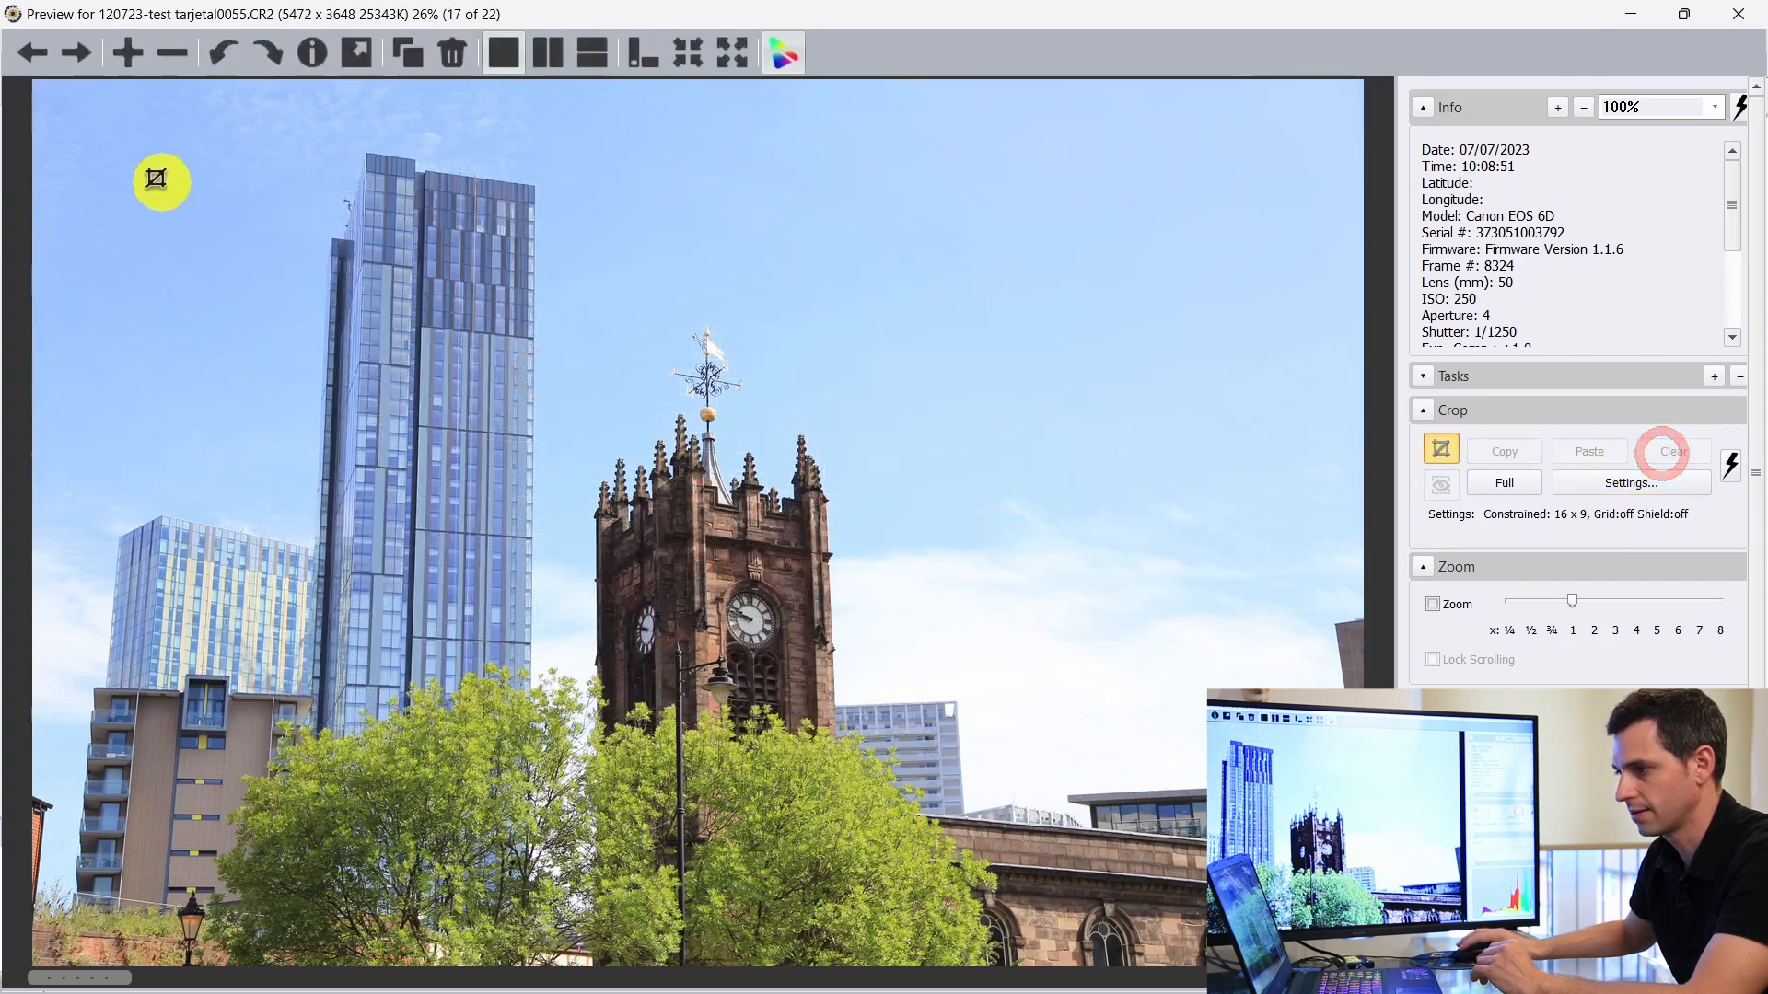
Step: Draw a new, larger 16 x 9 crop over the skyscraper and clock tower, and tilt it slightly counterclockwise
drag(115, 142, 1309, 458)
mouse_move(722, 581)
mouse_down()
mouse_move(727, 539)
mouse_move(727, 561)
mouse_up()
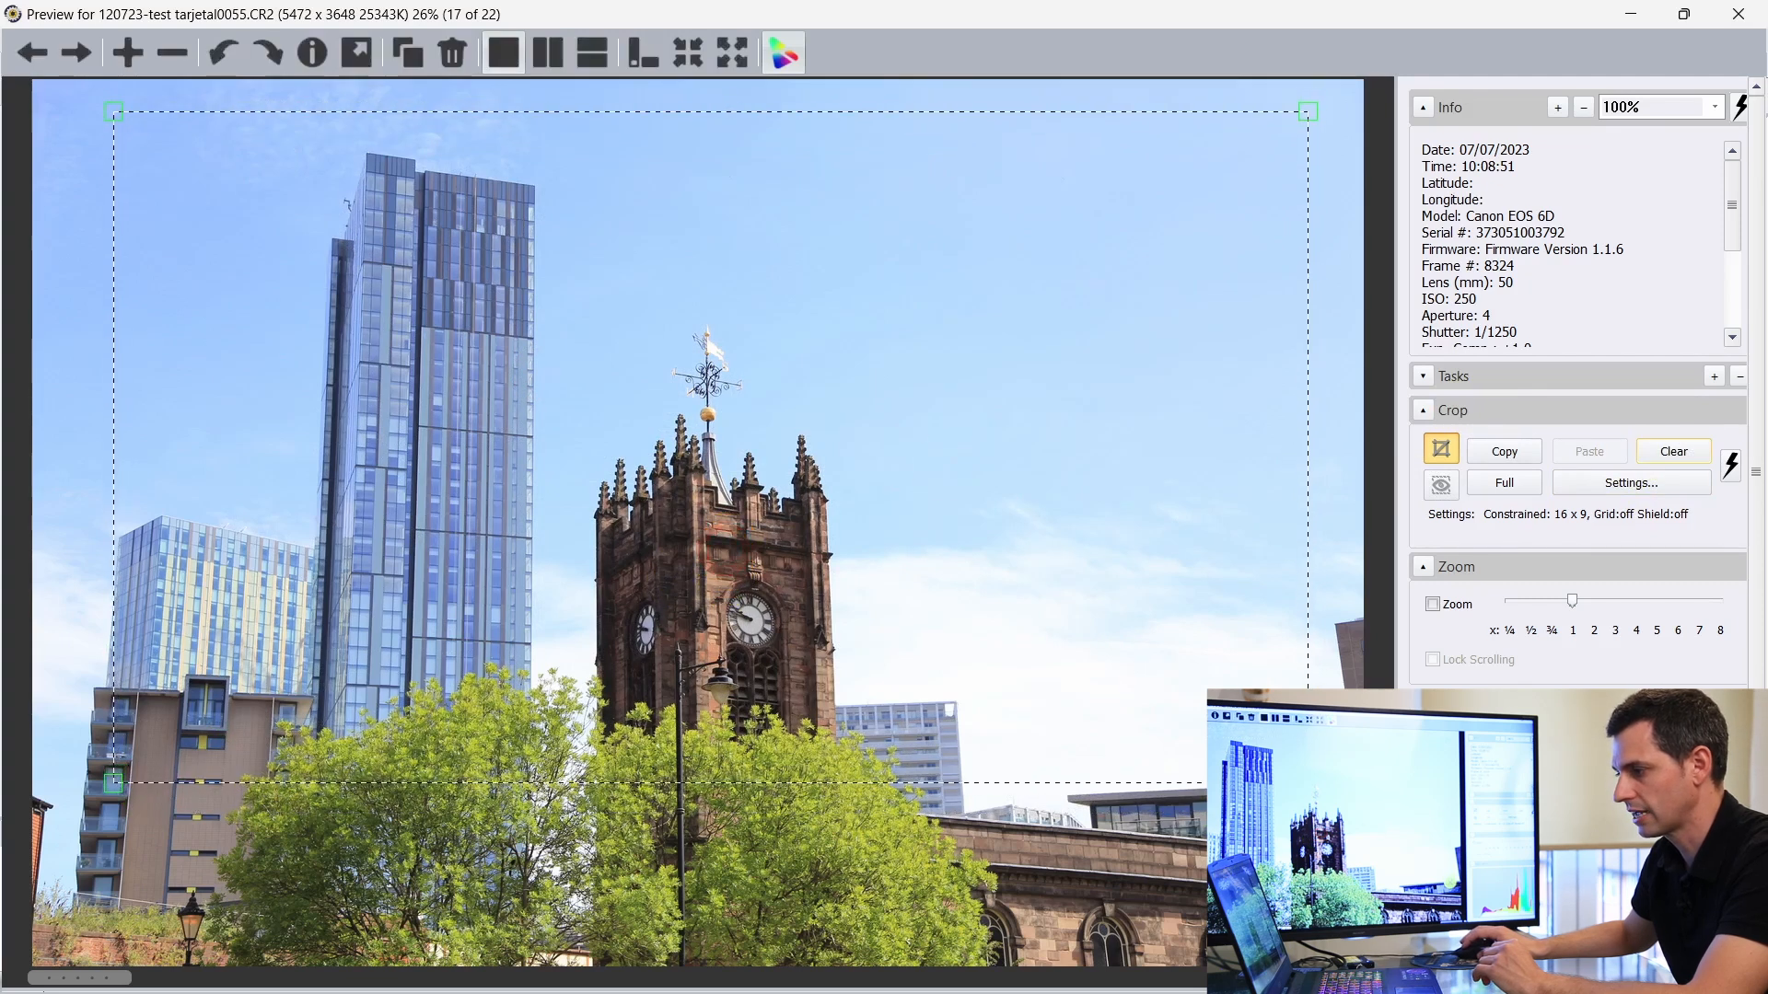
drag(1308, 783, 1101, 610)
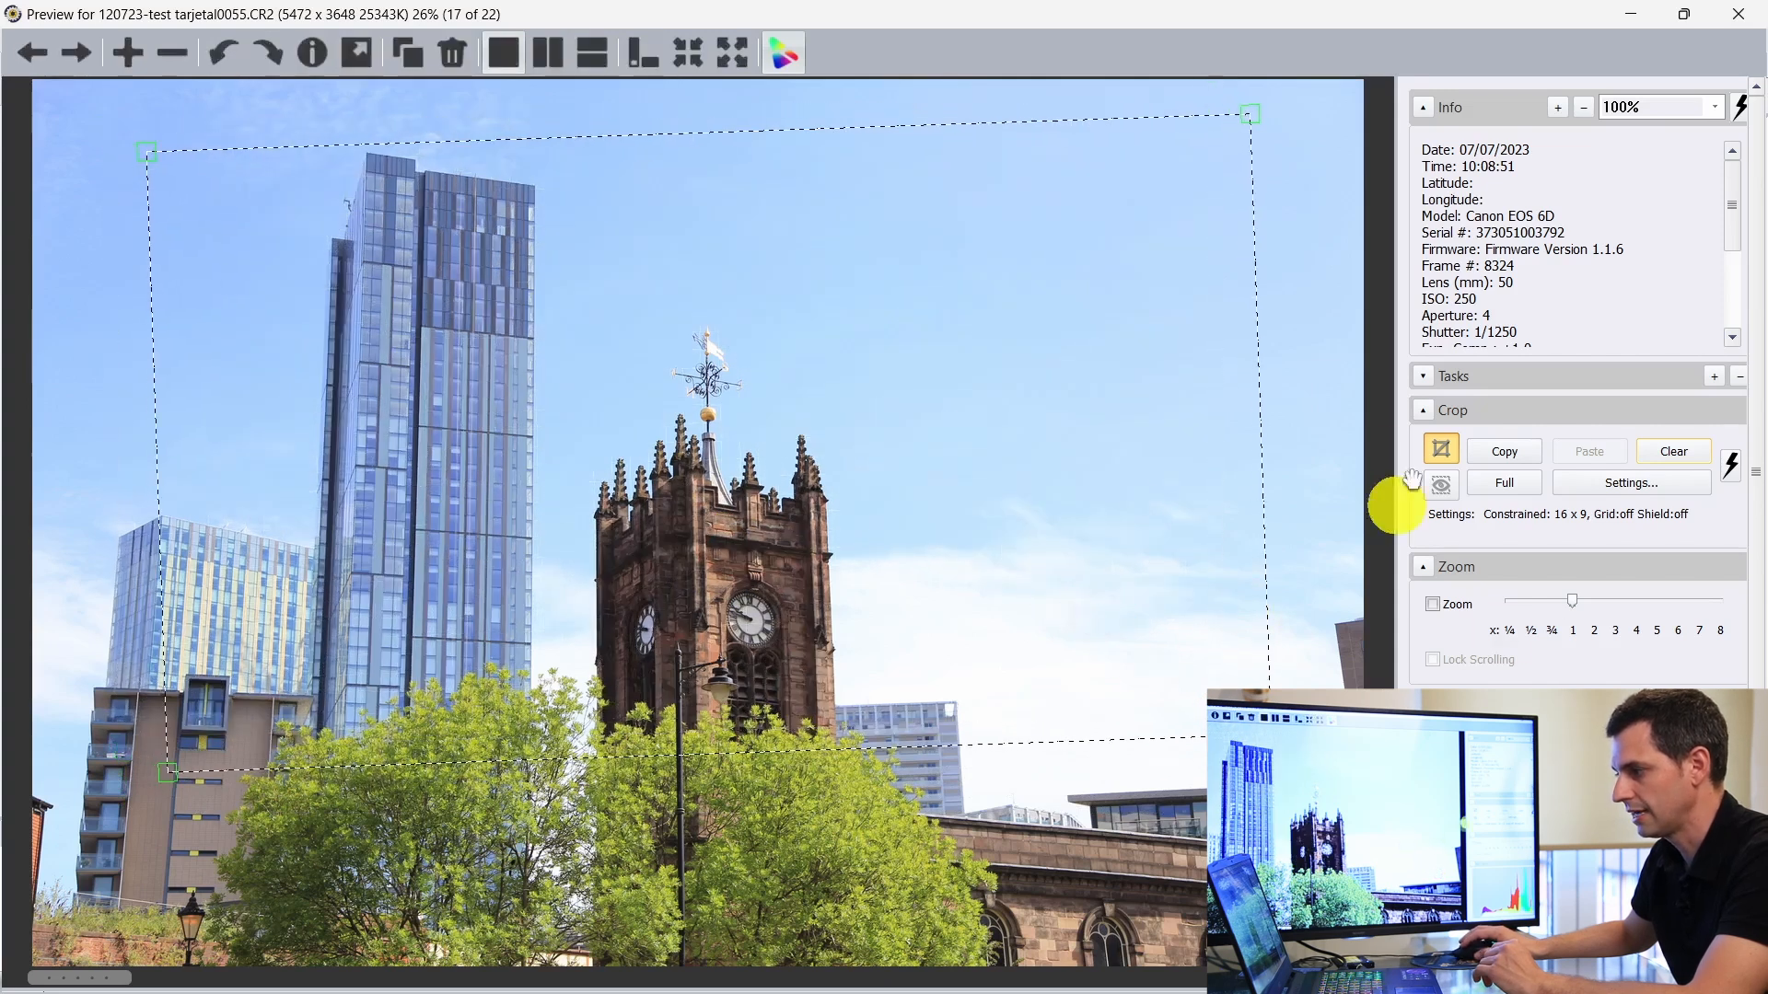
Step: Draw a constrained crop on each of the next two photos, 120723-test tarjetal0057.CR2 and 120723-test tarjetal0062.CR2
key(Right)
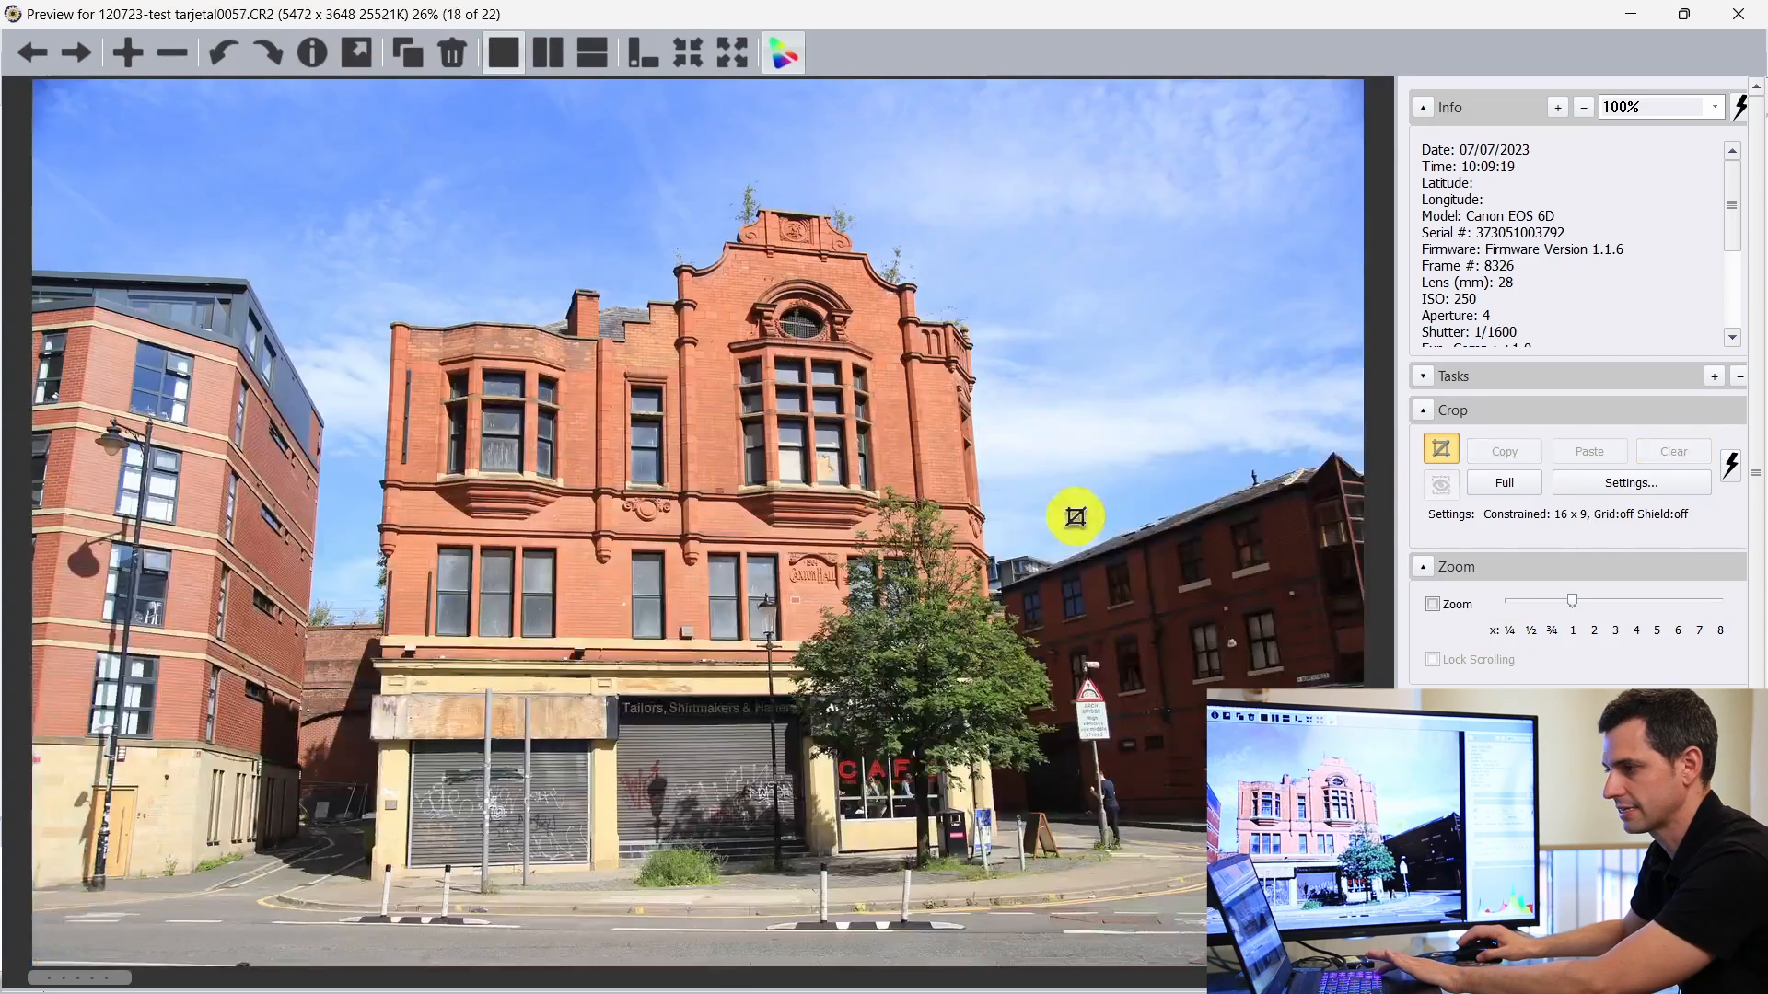
drag(301, 163, 947, 457)
key(Right)
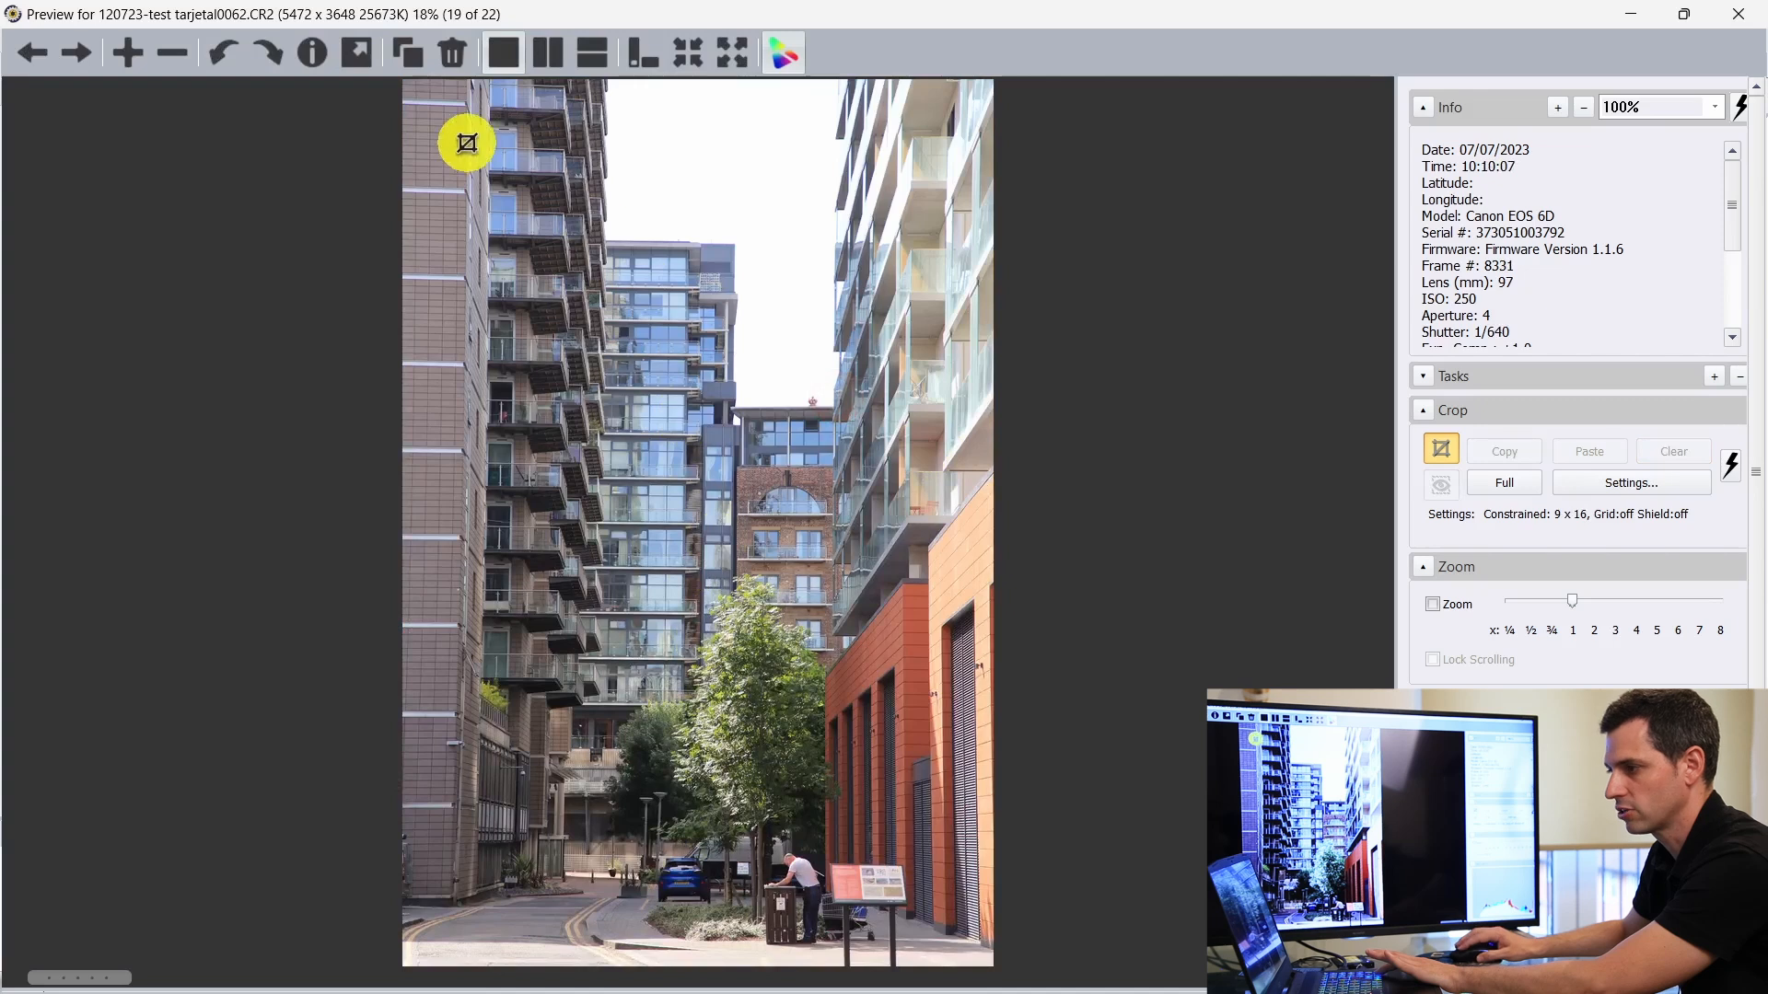
drag(467, 142, 975, 434)
Step: Draw a 16 x 9 crop on 120723-test tarjetal0065.CR2 and position it over the round brick building and street
key(Right)
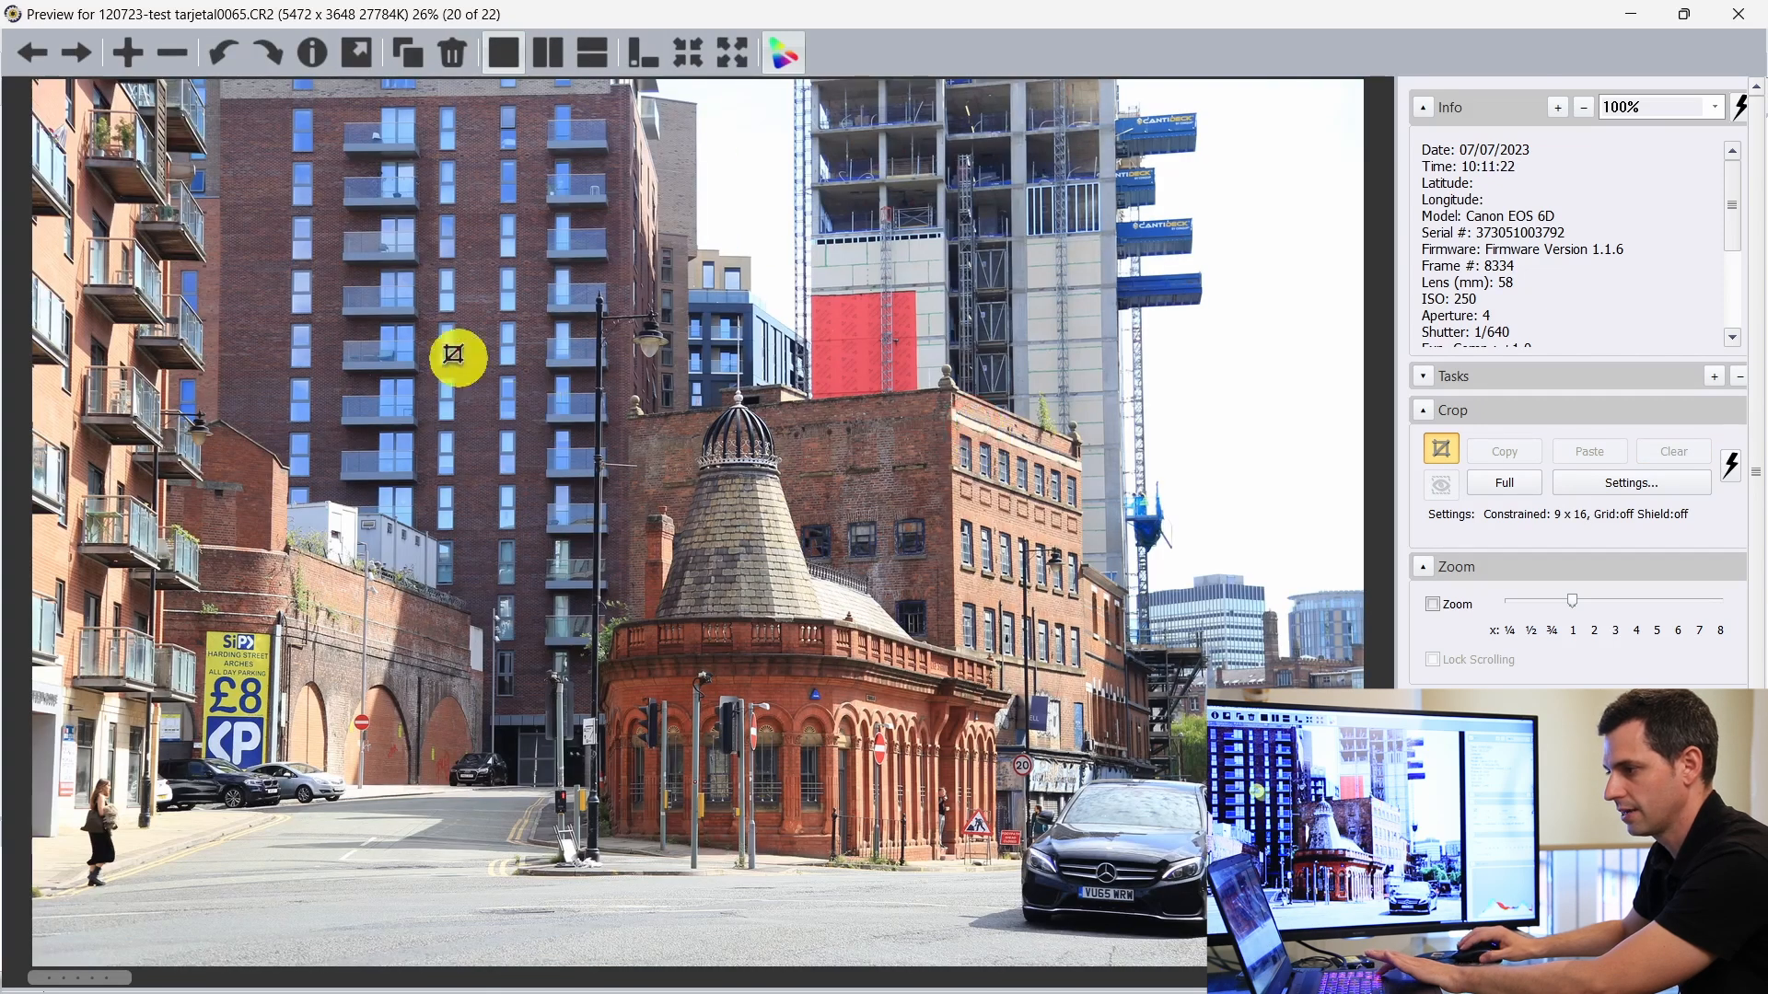
mouse_move(242, 154)
mouse_down()
mouse_move(644, 651)
mouse_move(848, 715)
mouse_move(923, 860)
mouse_move(1122, 983)
mouse_up()
mouse_move(1007, 533)
mouse_down()
mouse_move(915, 631)
mouse_move(888, 742)
mouse_move(898, 778)
mouse_up()
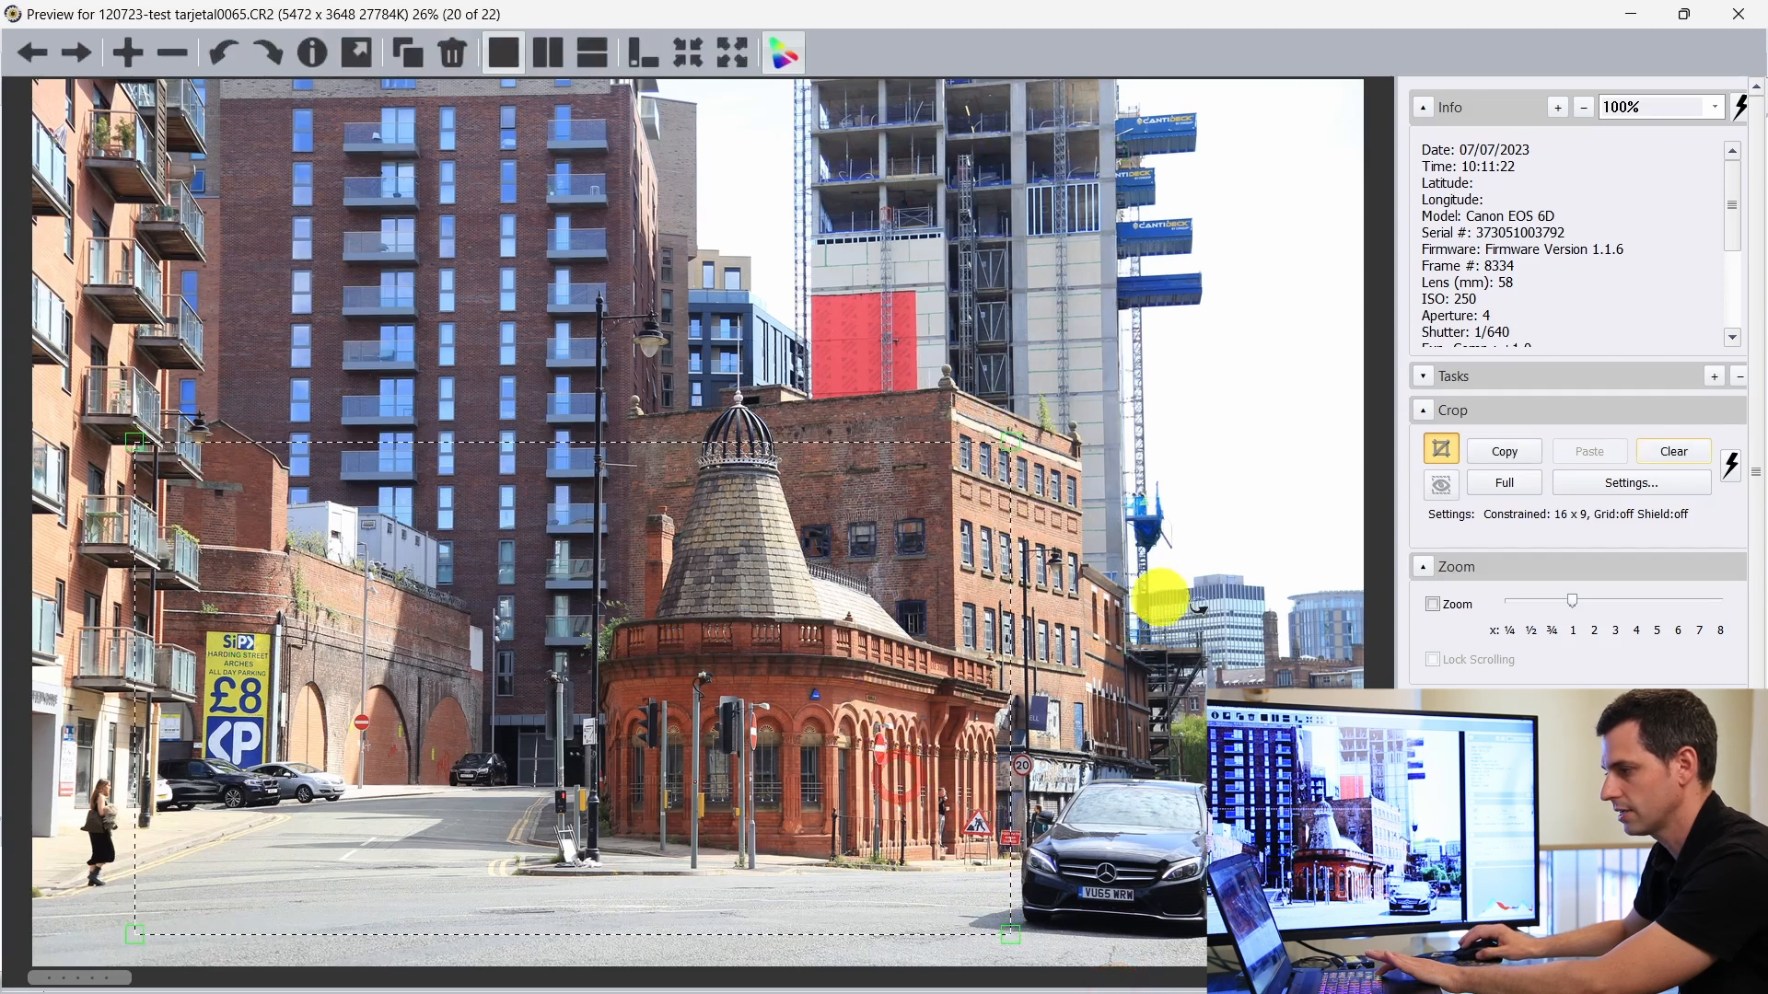
Step: Crop 120723-test tarjetal0067.CR2 around the red postbox and dark fence, and return to the contact sheet
key(Right)
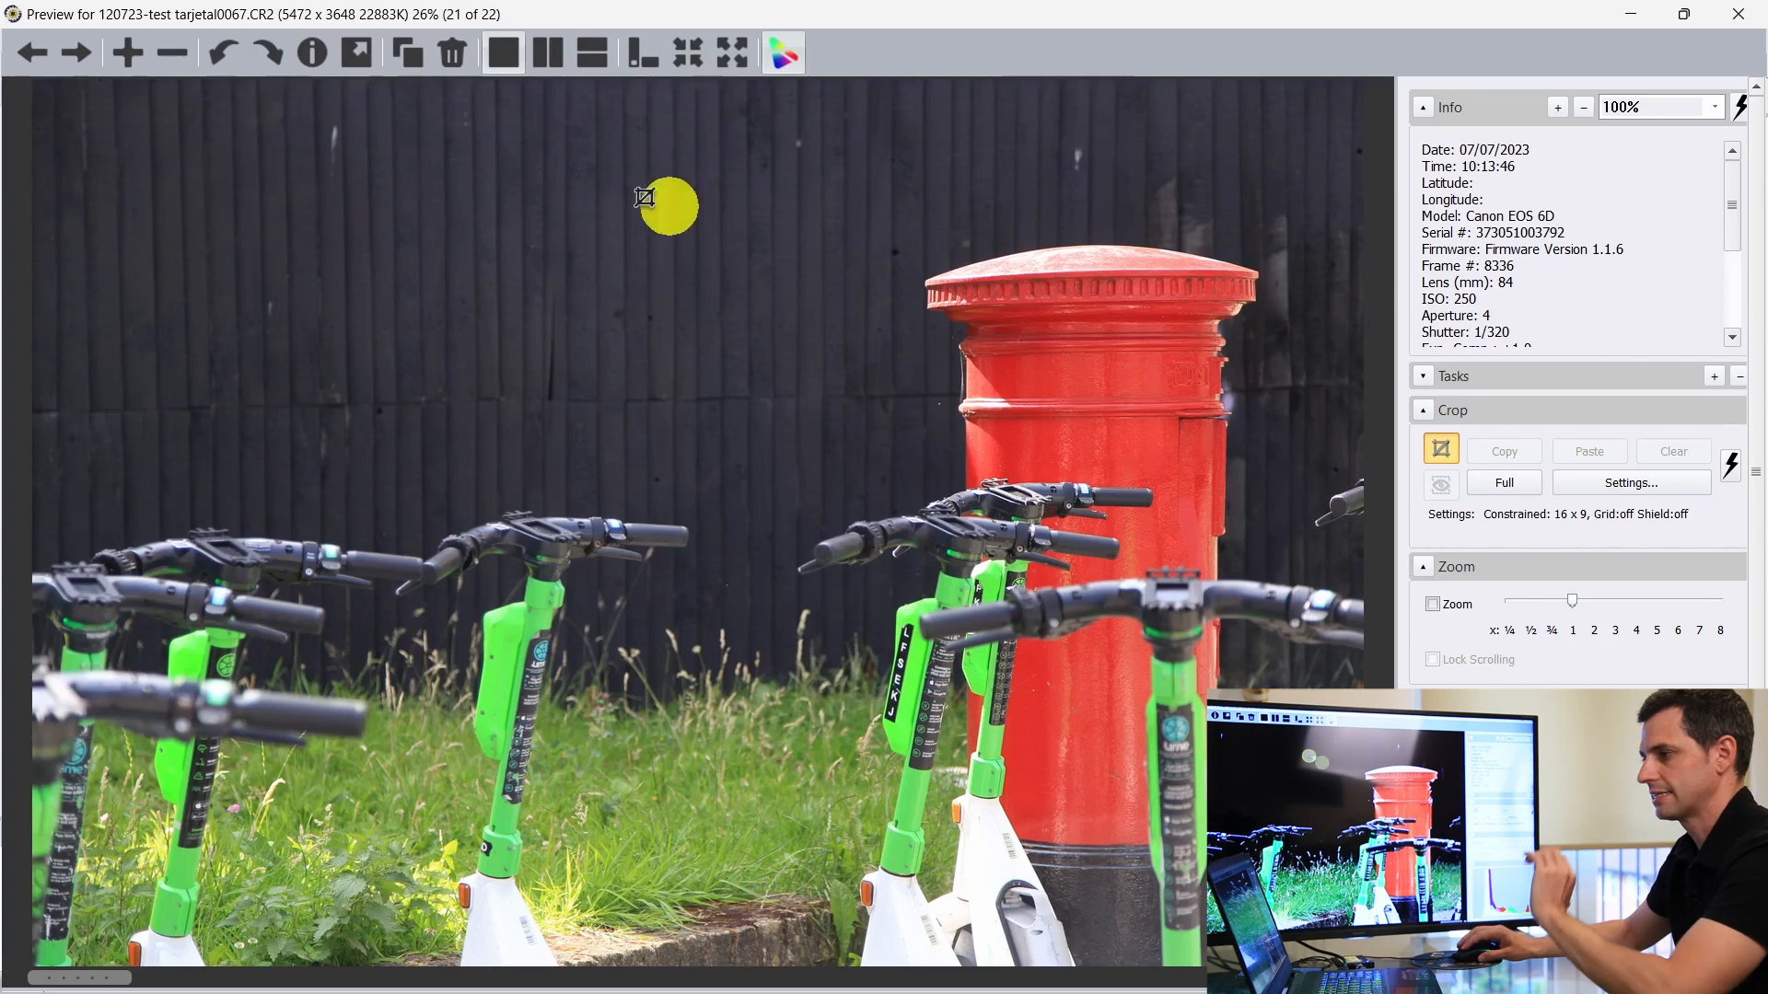
drag(292, 129, 1314, 612)
key(Right)
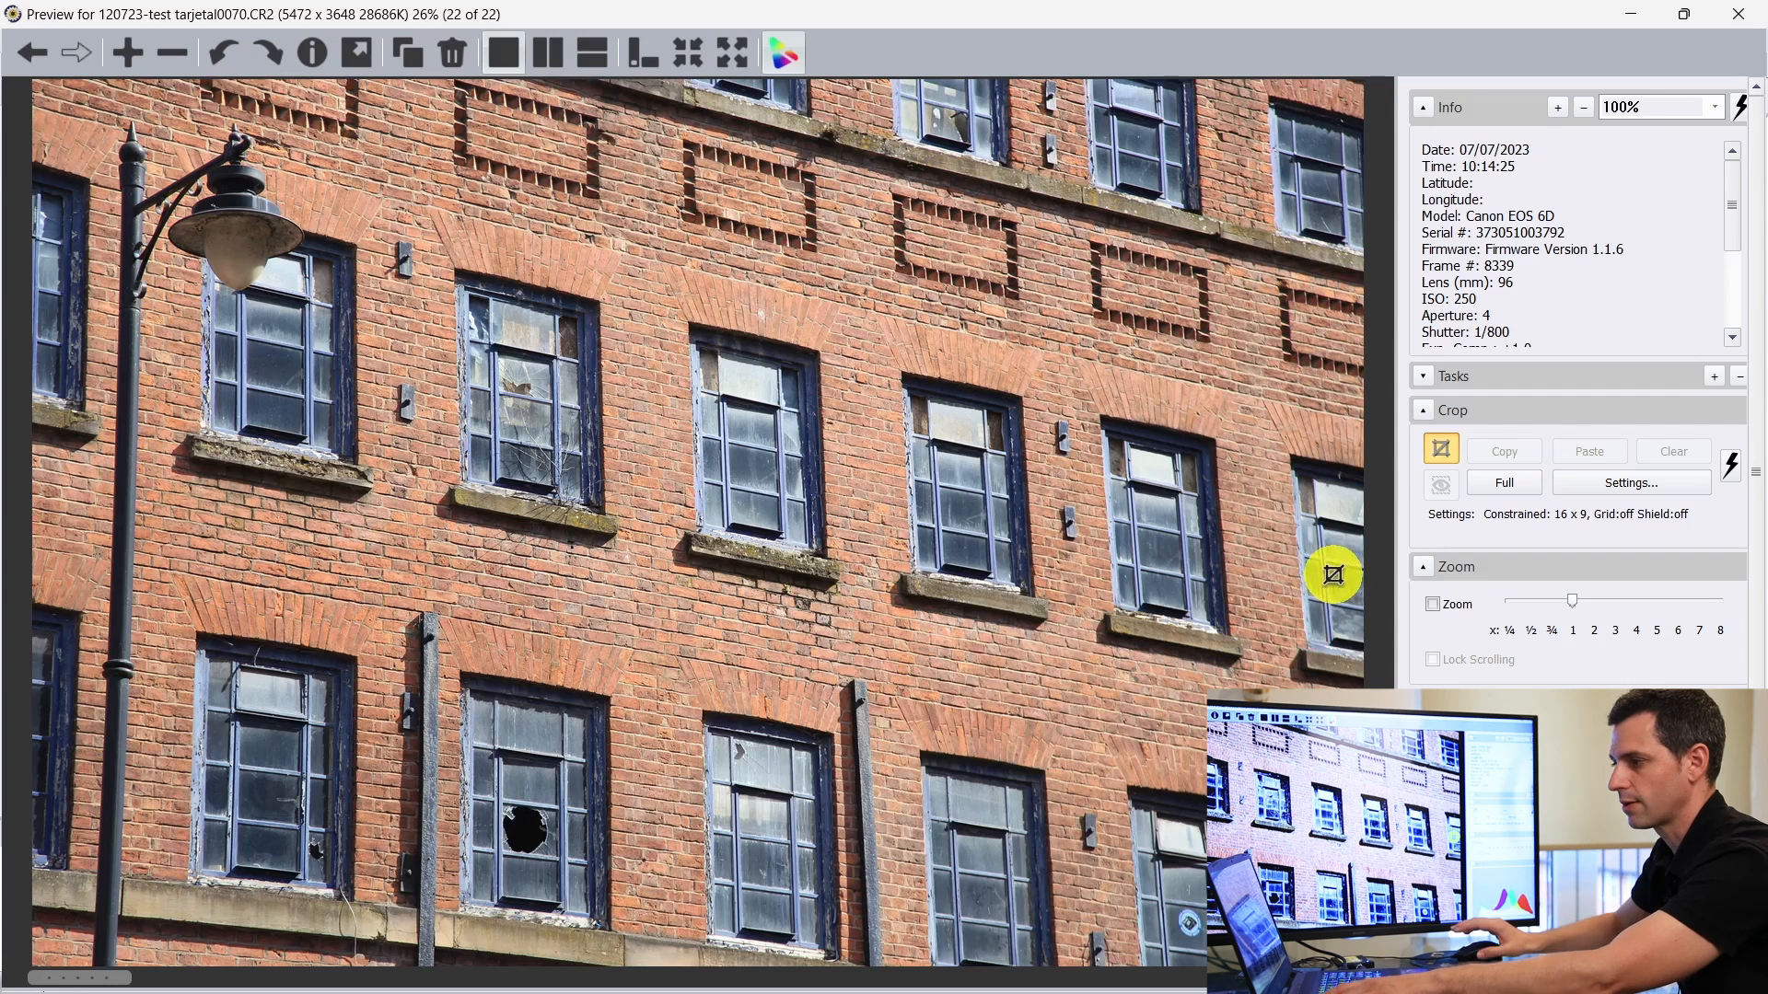
key(Escape)
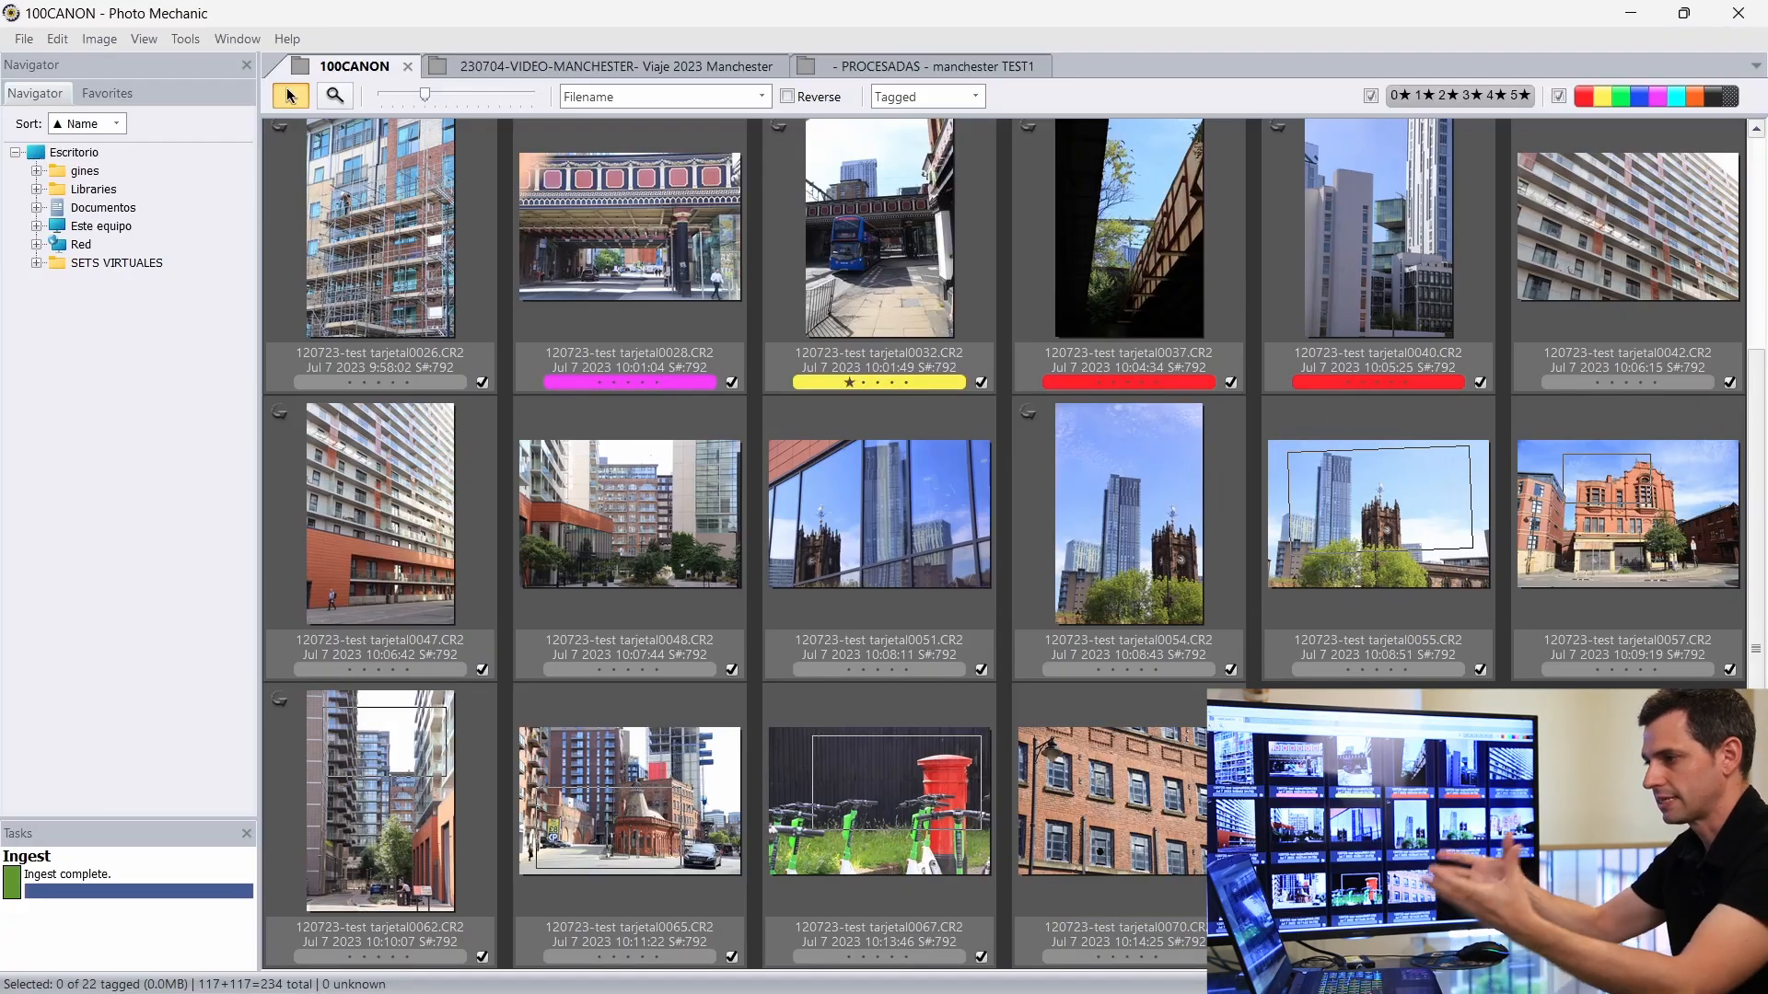
click(1455, 479)
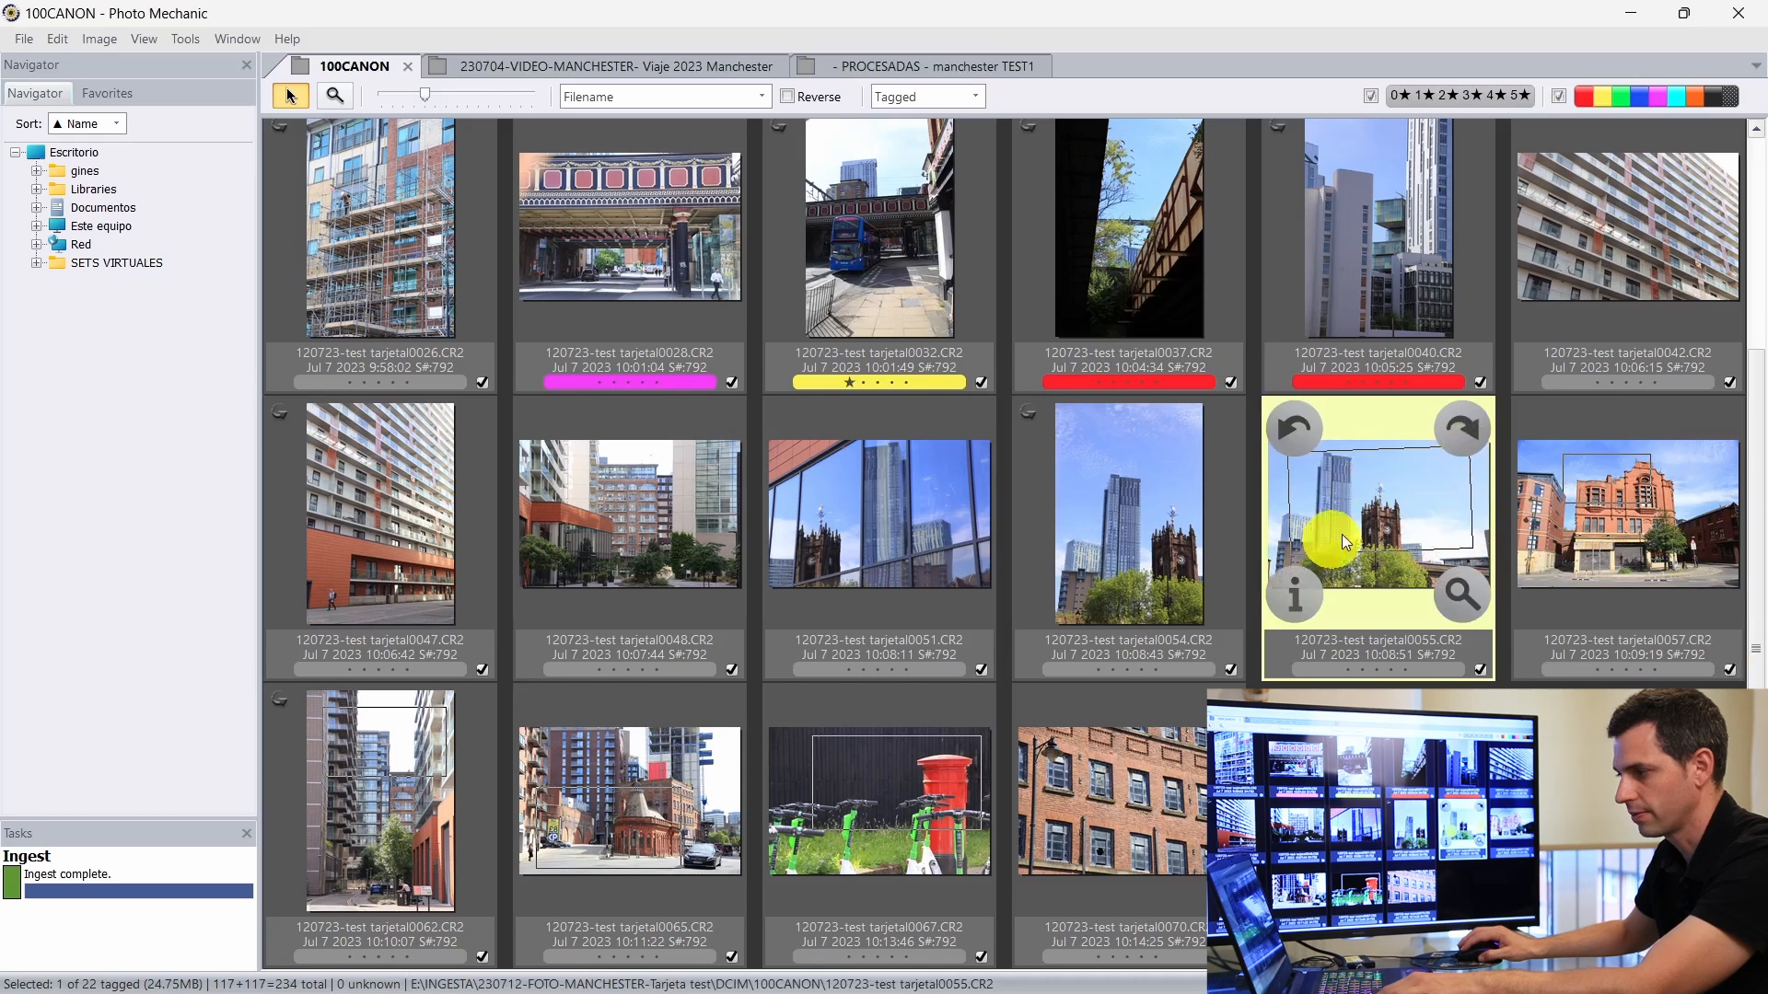
shift+click(954, 782)
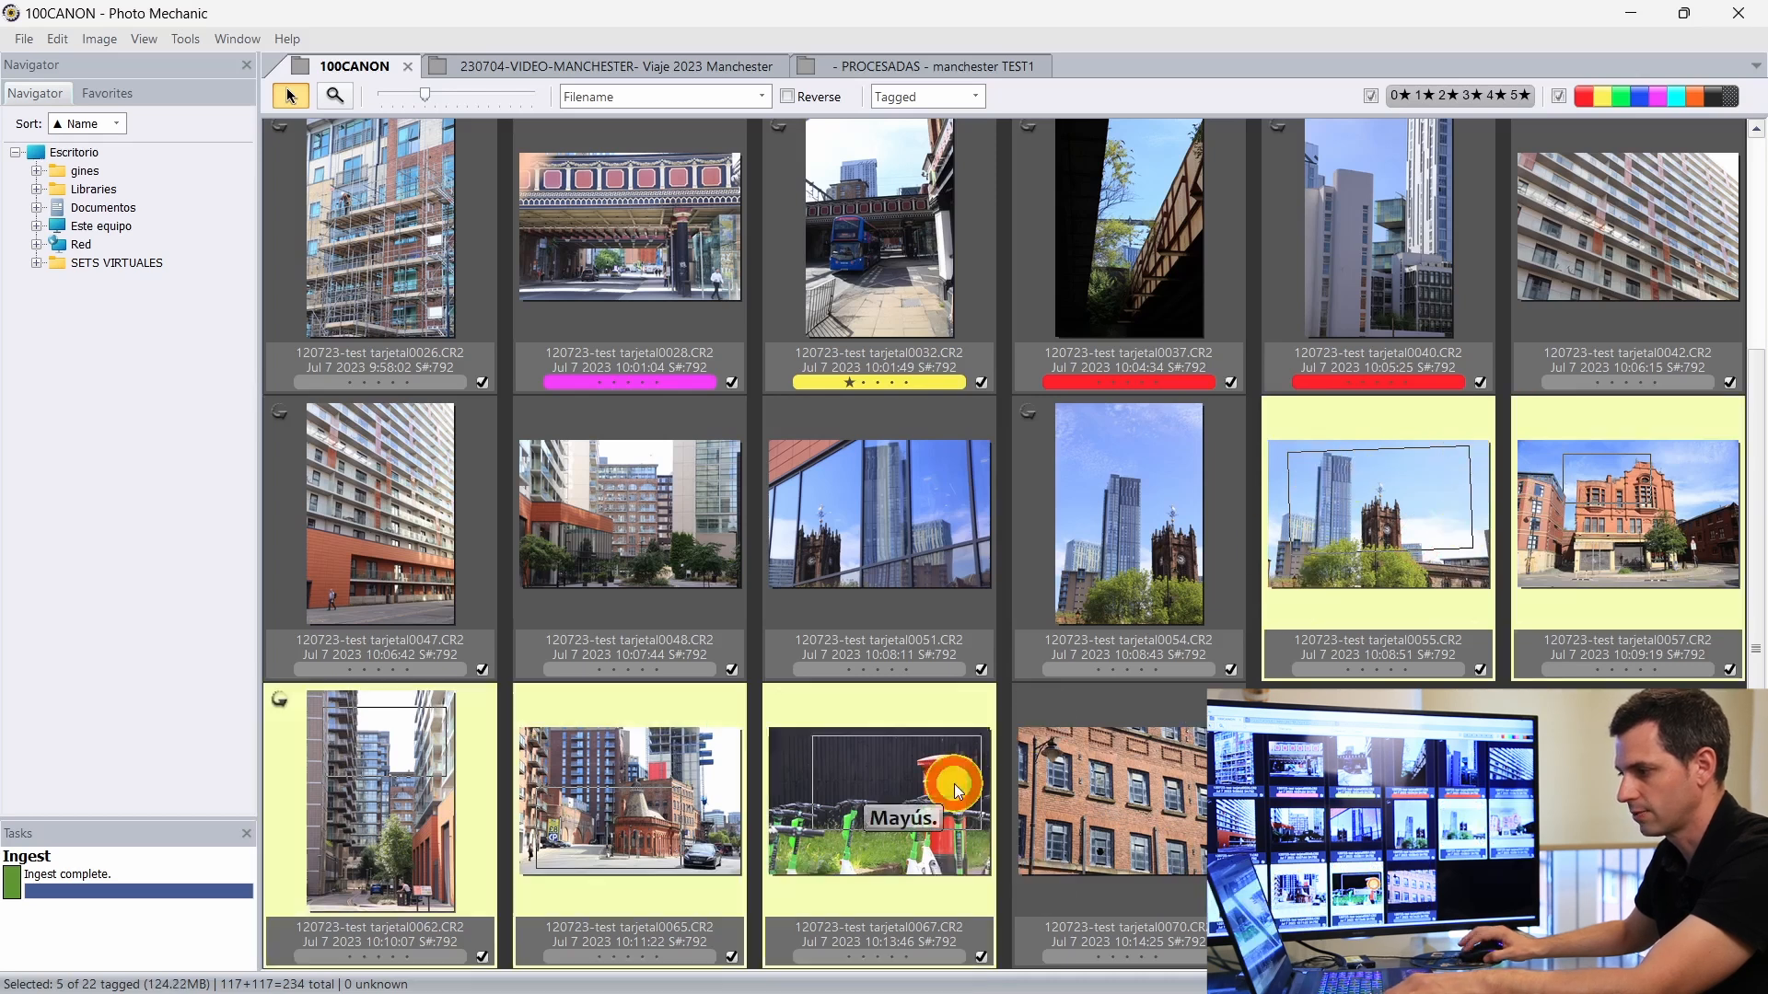
mouse_move(1117, 528)
shift+click(1149, 517)
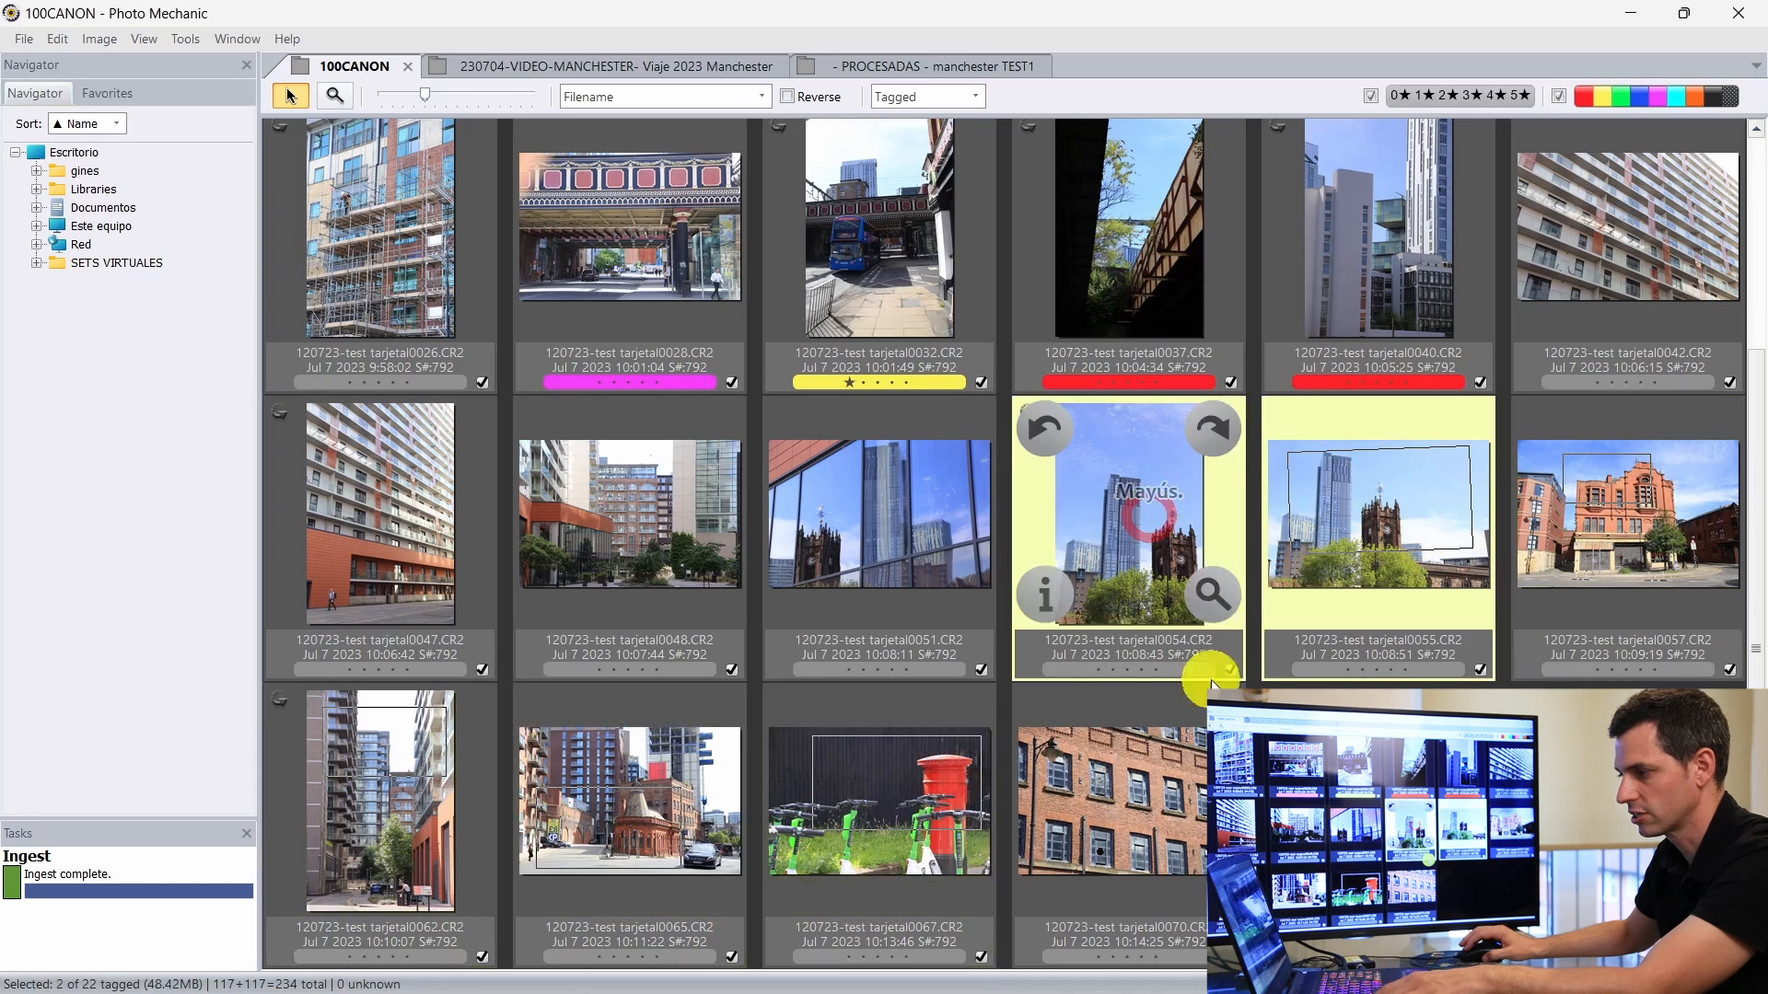
shift+click(1111, 852)
click(1317, 746)
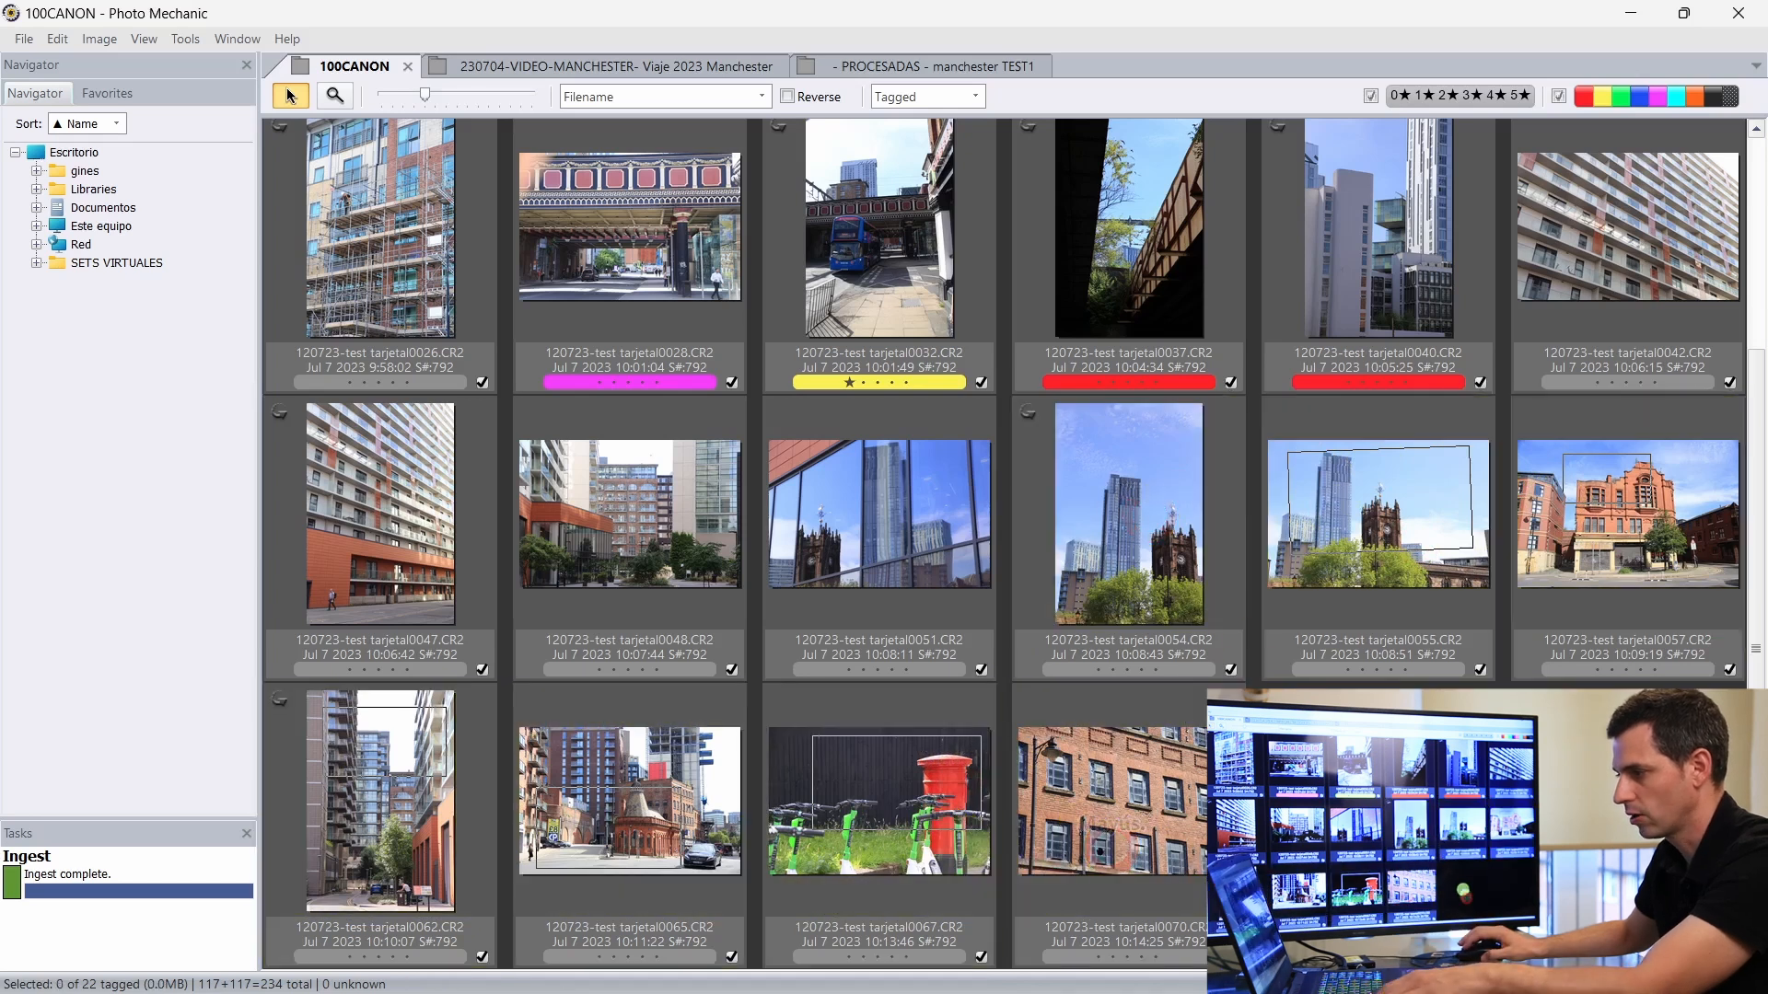
Step: Select the photos from 120723-test tarjetal0054.CR2 through 120723-test tarjetal0070.CR2 and open the Save As settings for them
click(1130, 572)
shift+click(1155, 809)
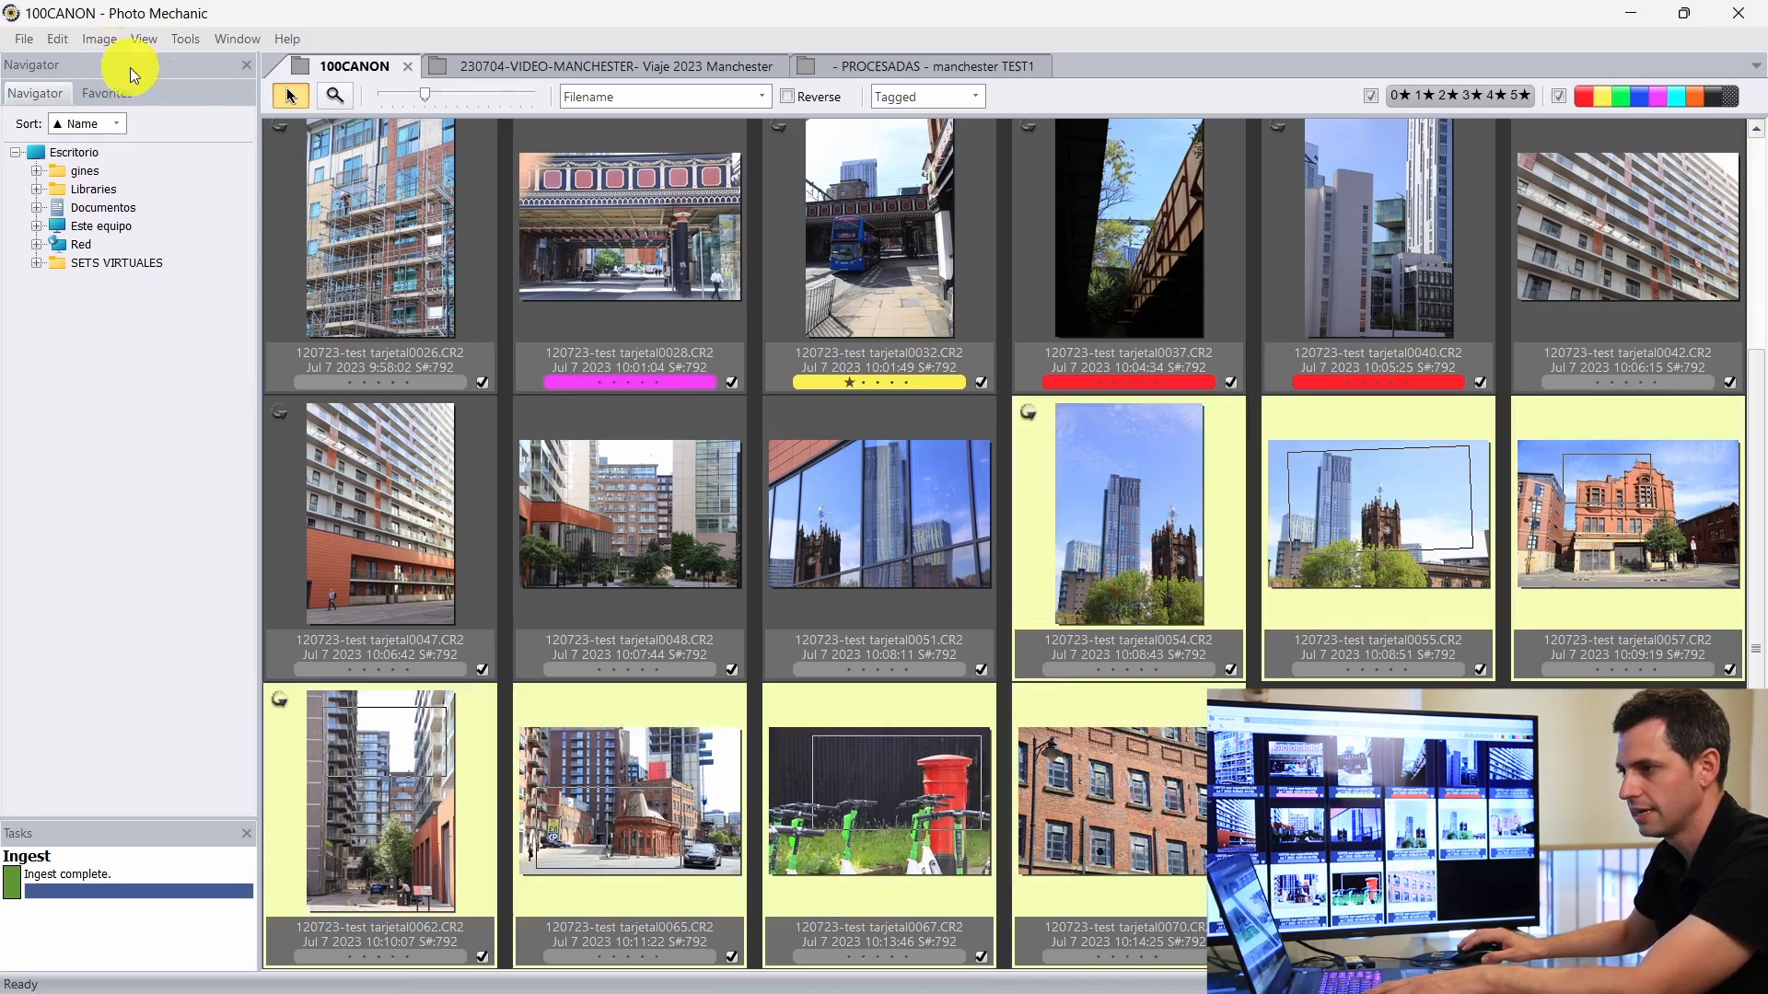
click(25, 40)
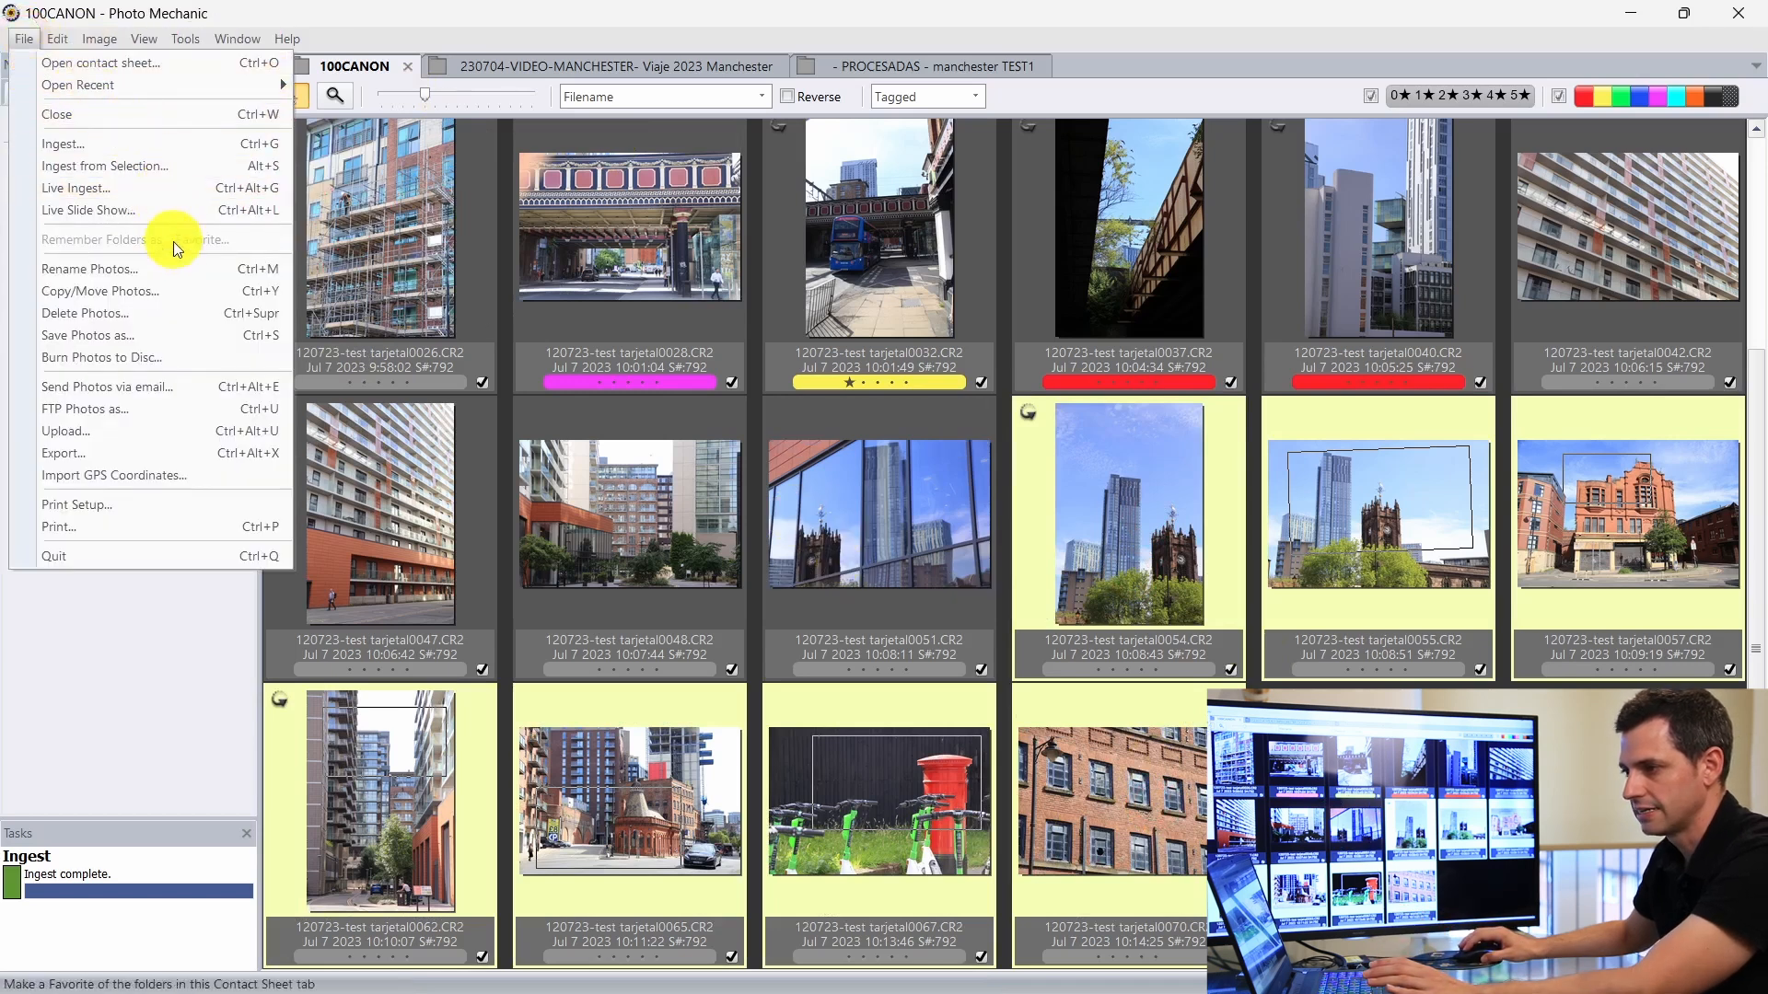
click(168, 339)
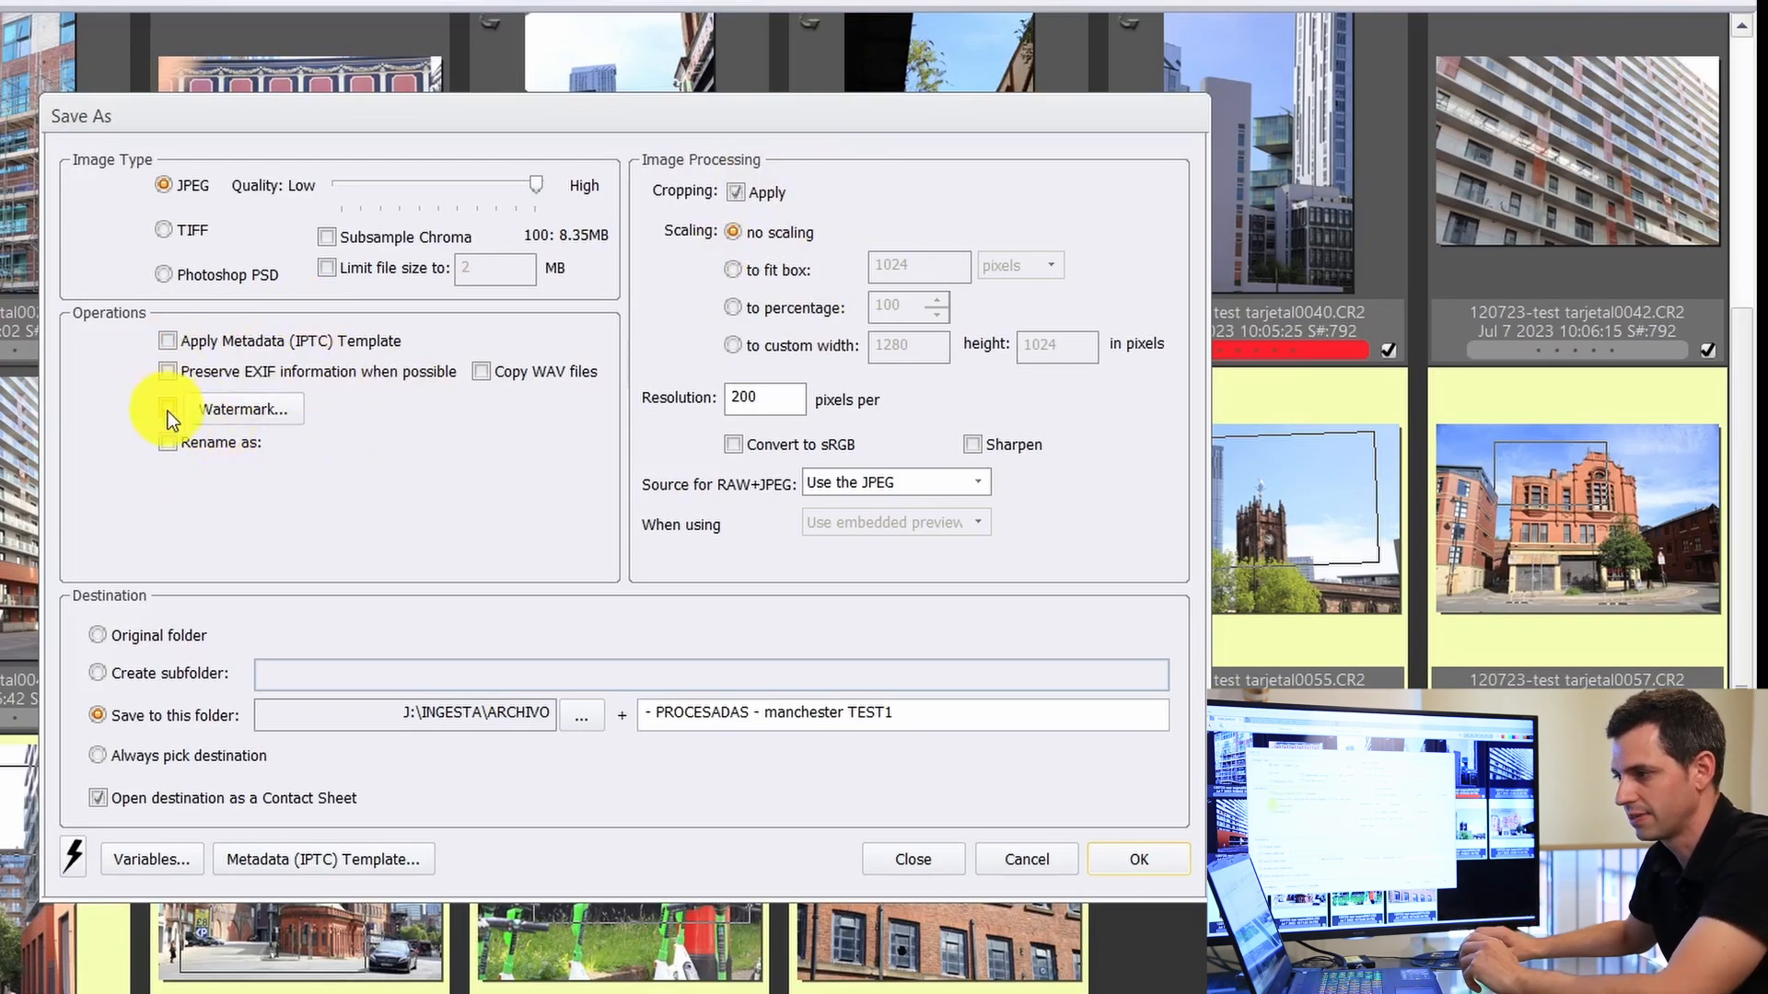
Step: Enable a text watermark, replace the word Copyright with the photographer's name before {copyright}, and place it in the centre of the image
click(169, 407)
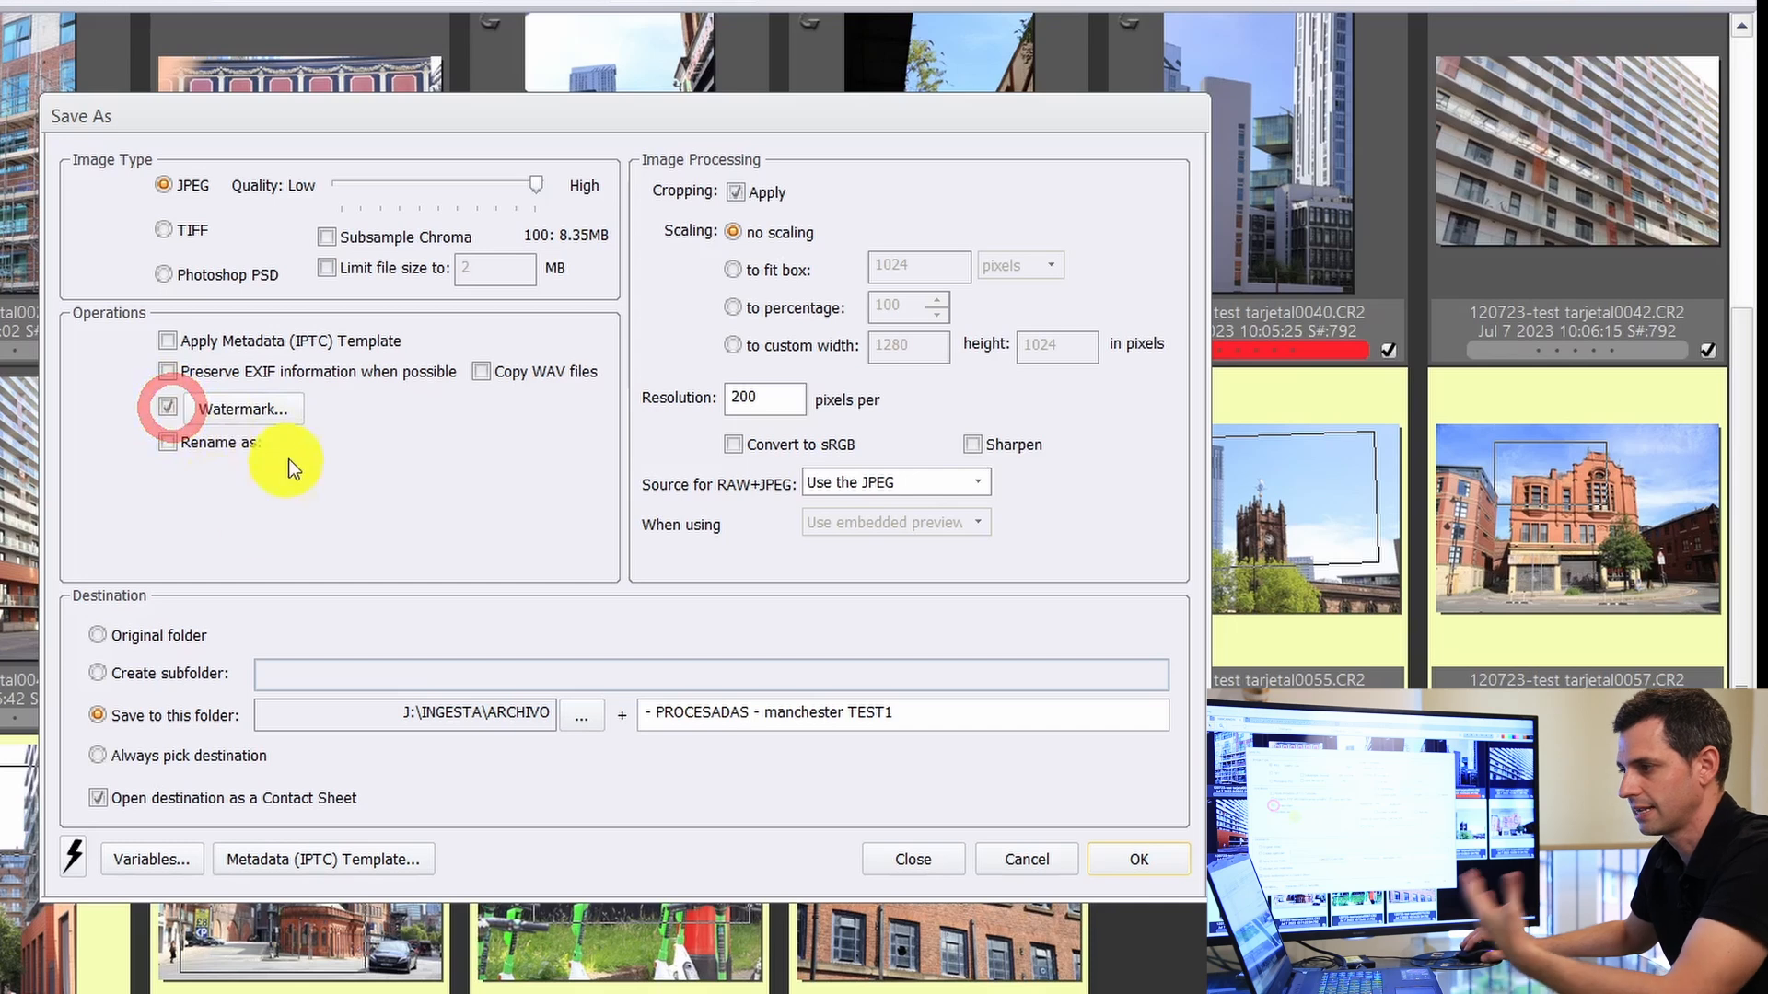
click(263, 418)
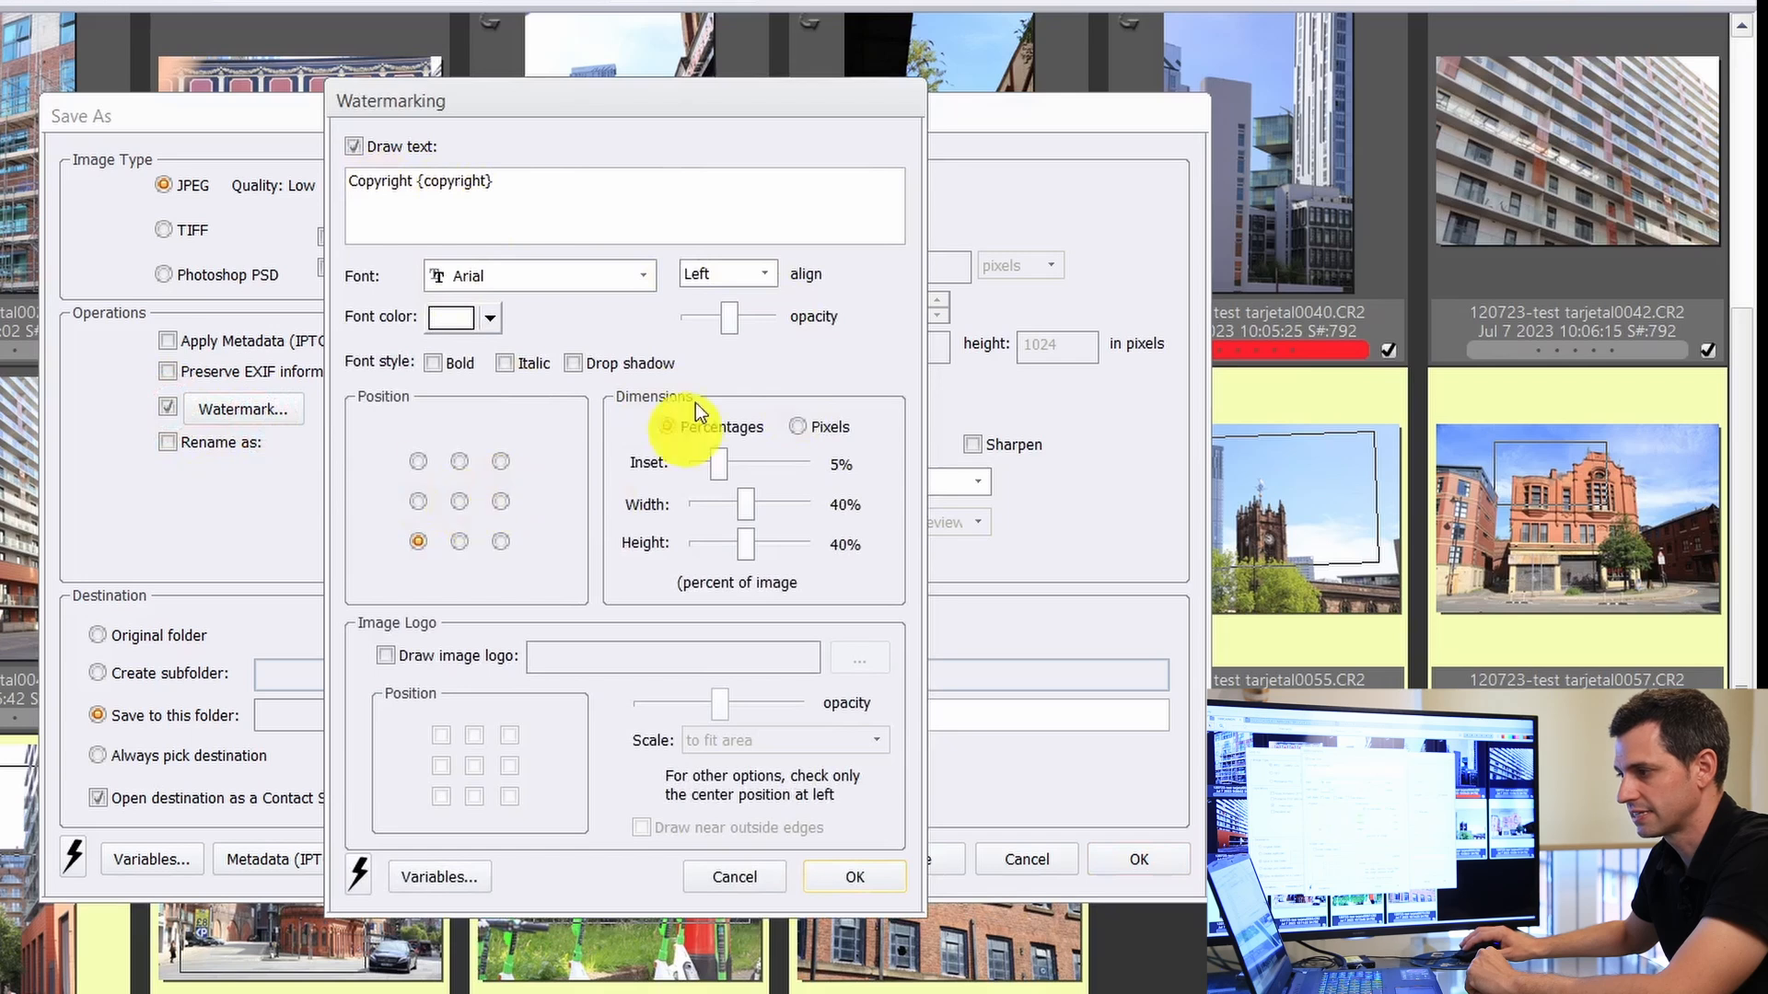
double_click(419, 181)
text(GINES ROM)
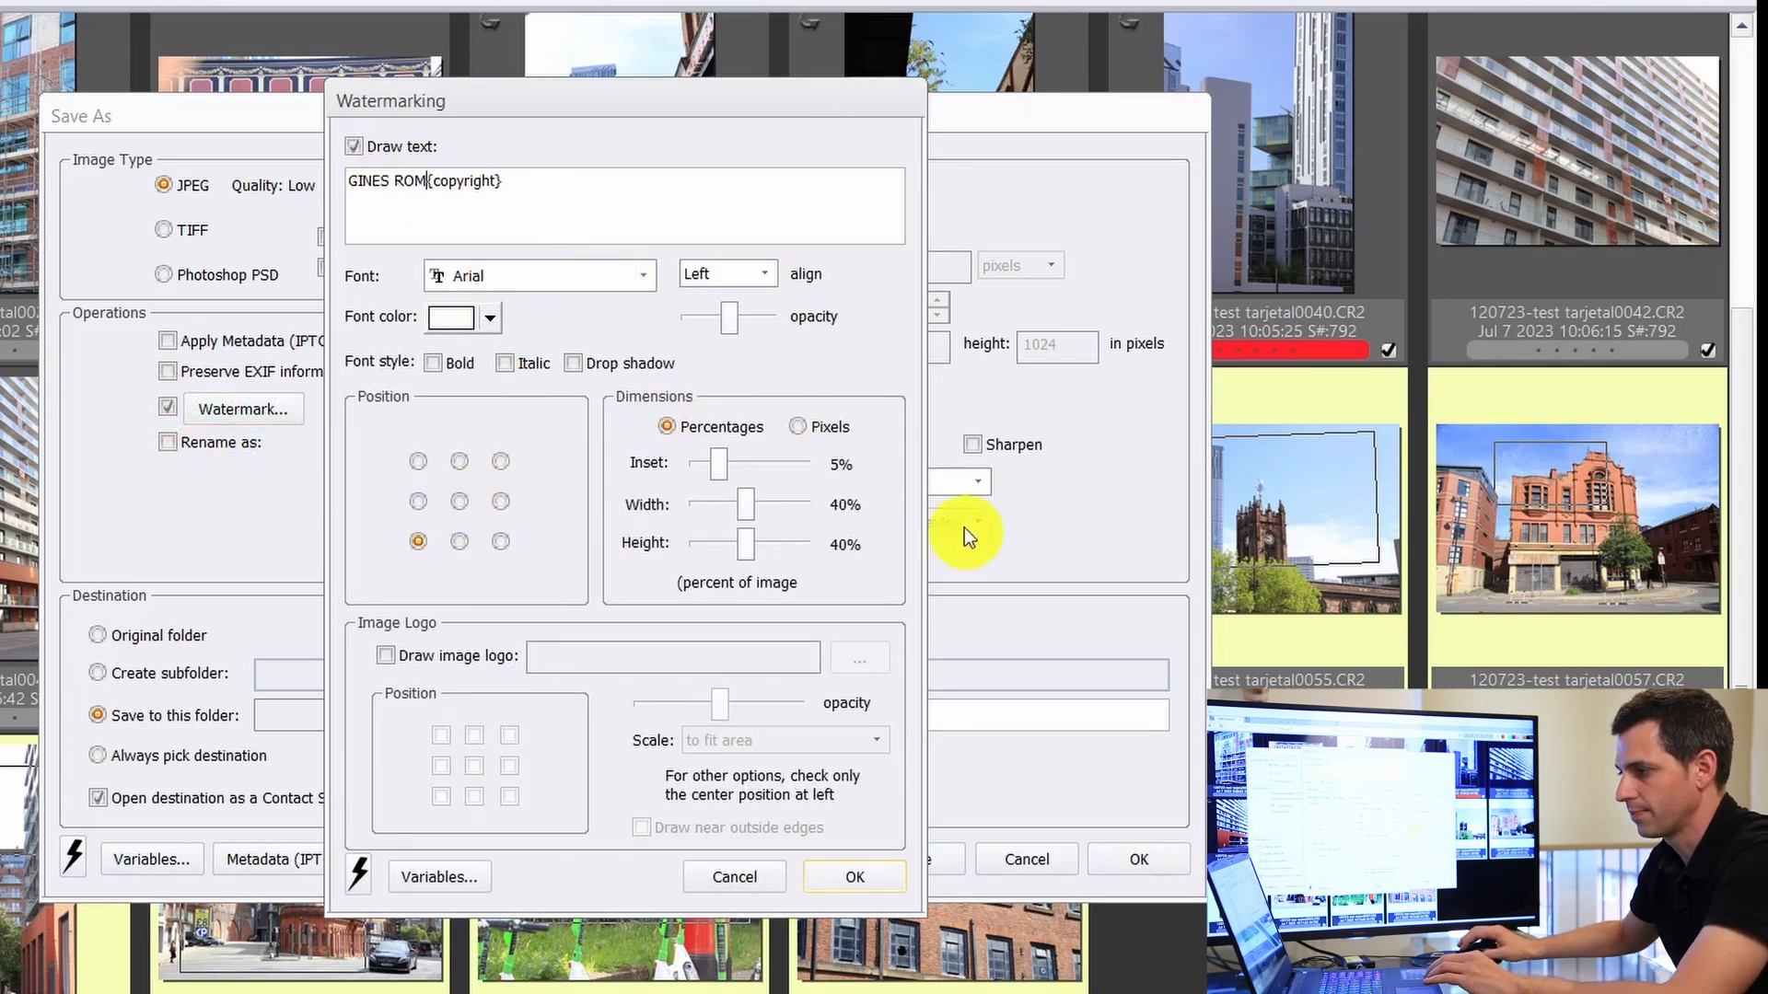
click(463, 503)
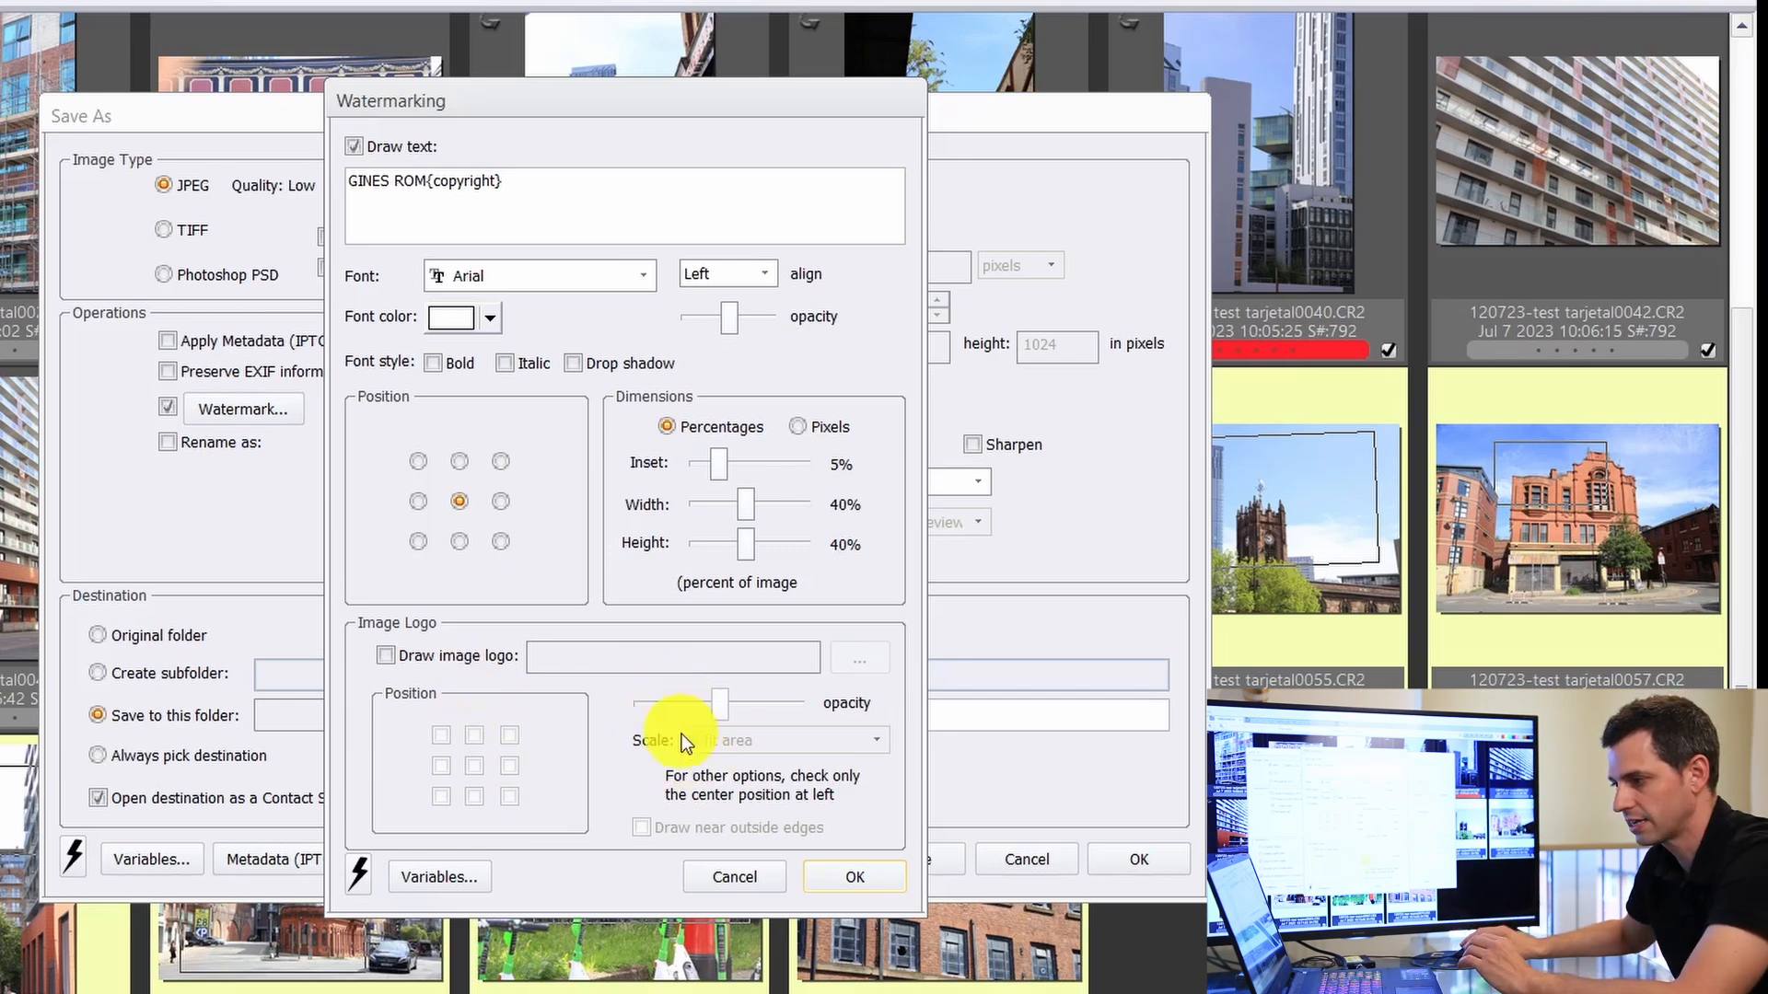
click(876, 877)
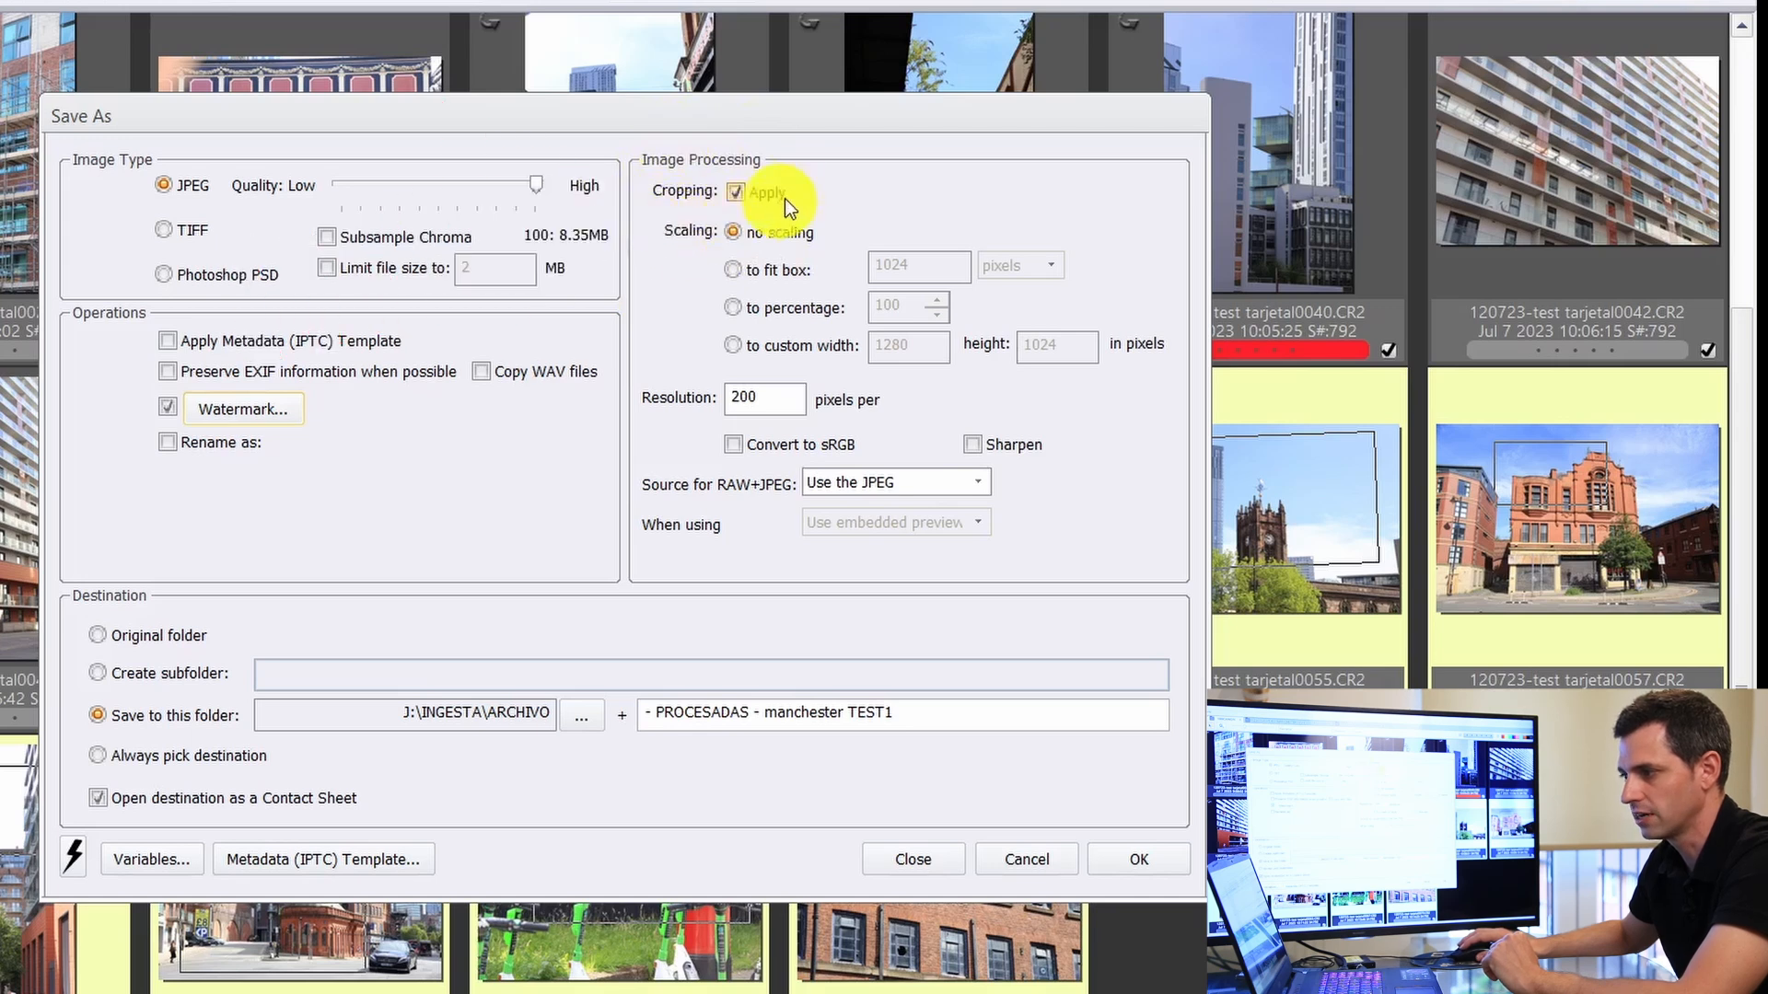
click(737, 194)
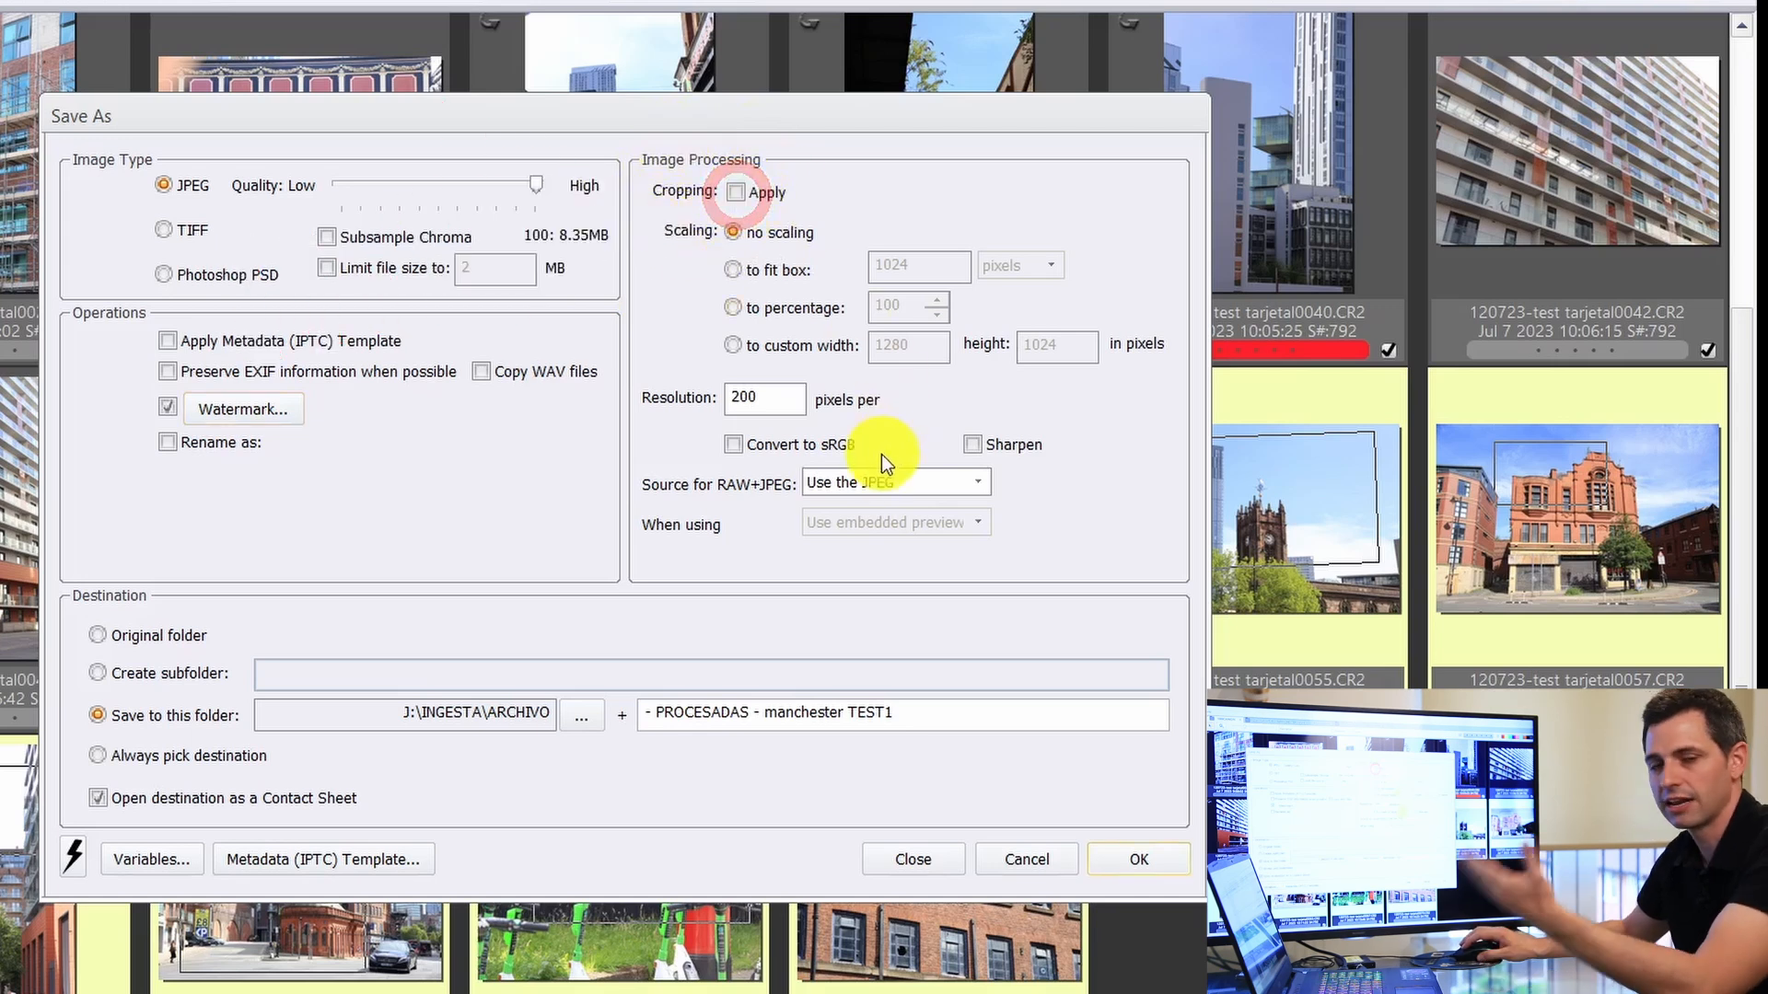
click(737, 194)
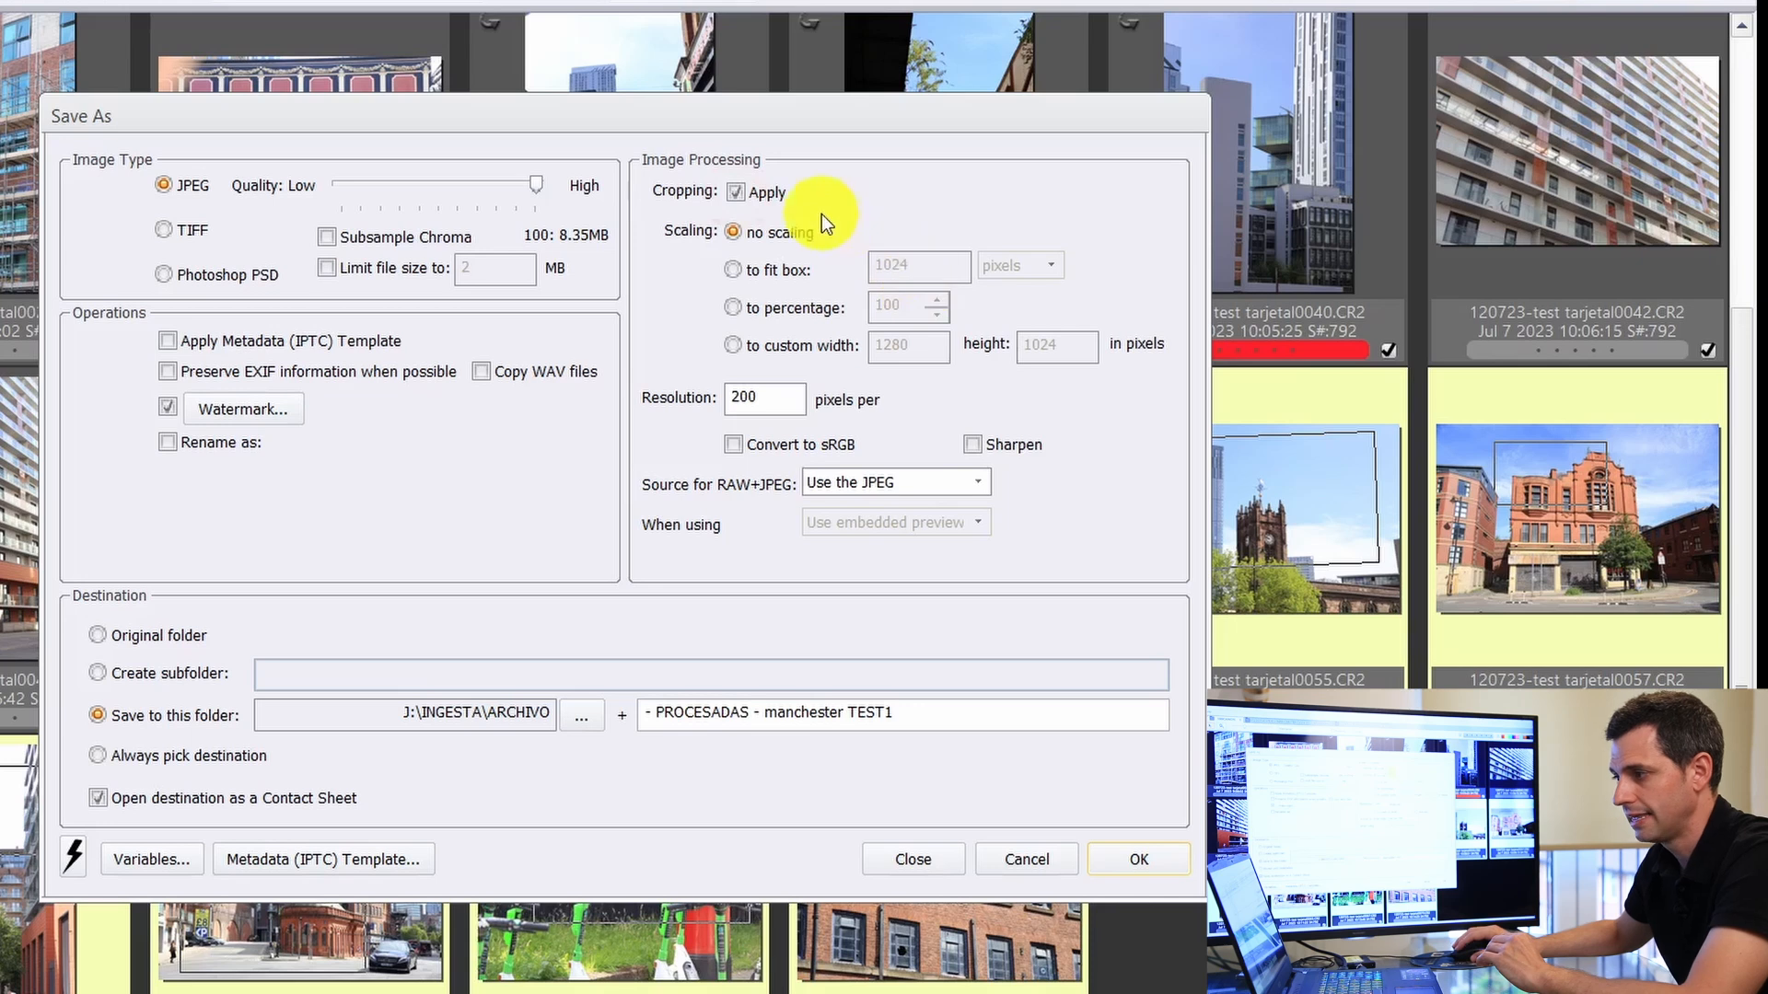
click(789, 270)
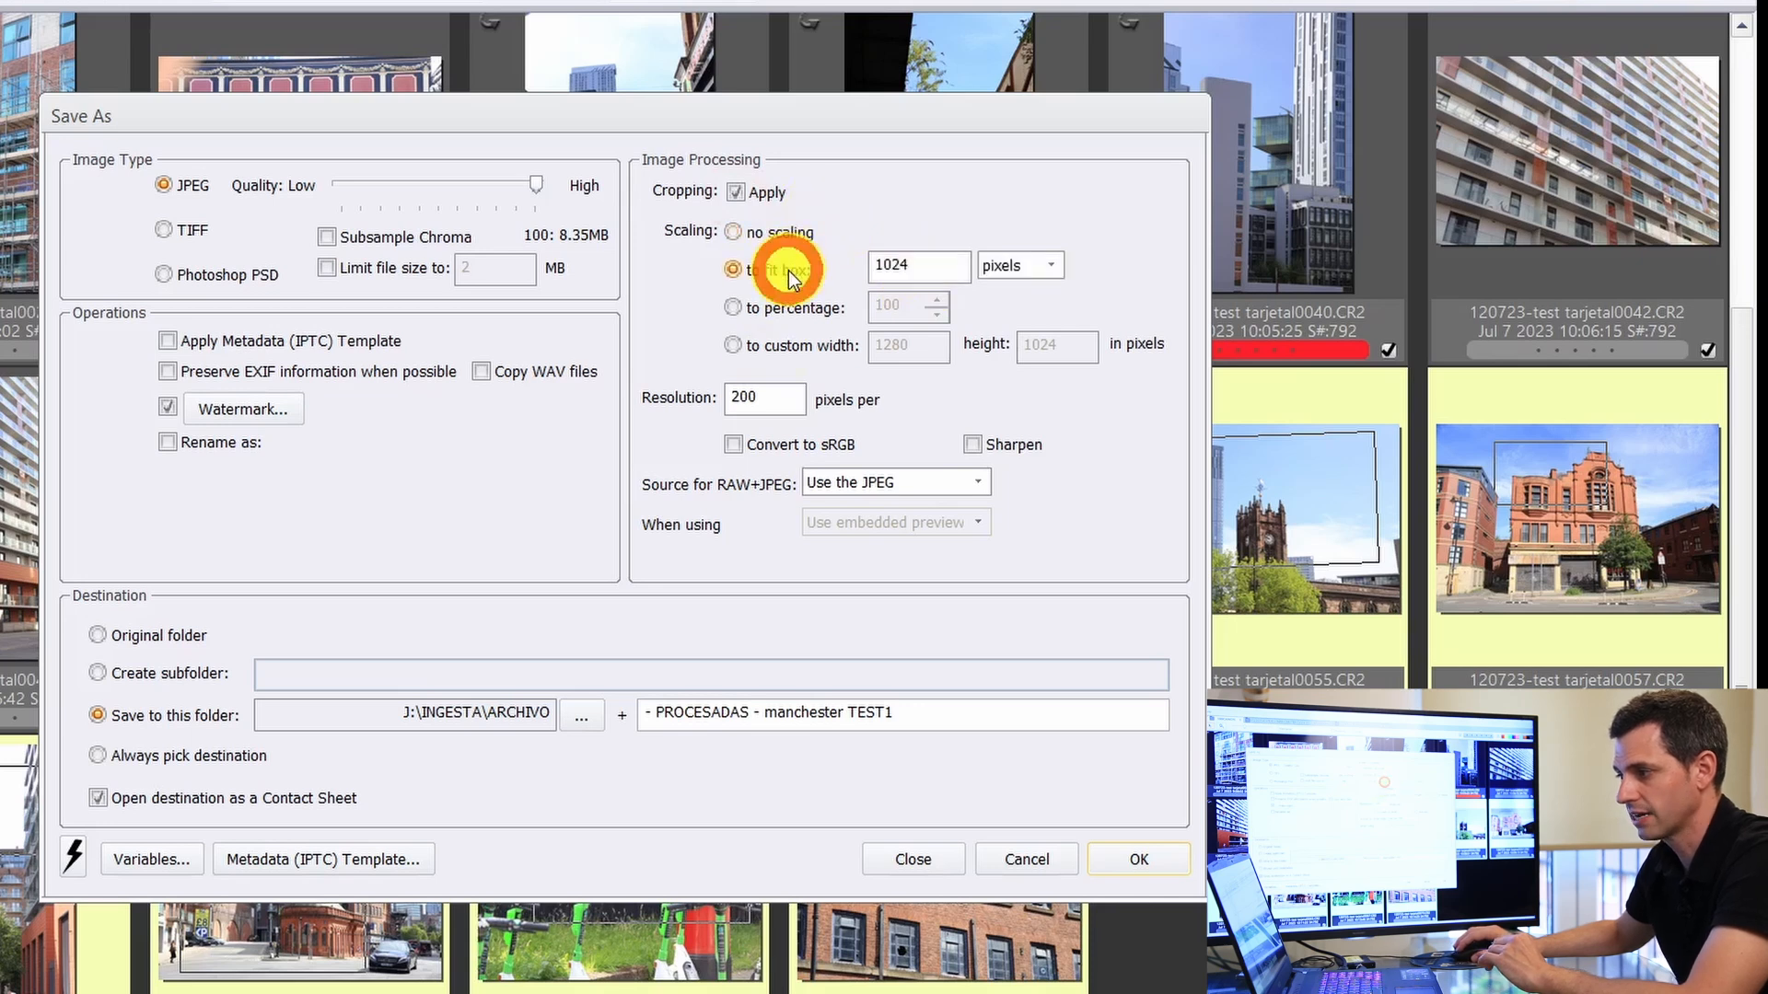
click(774, 234)
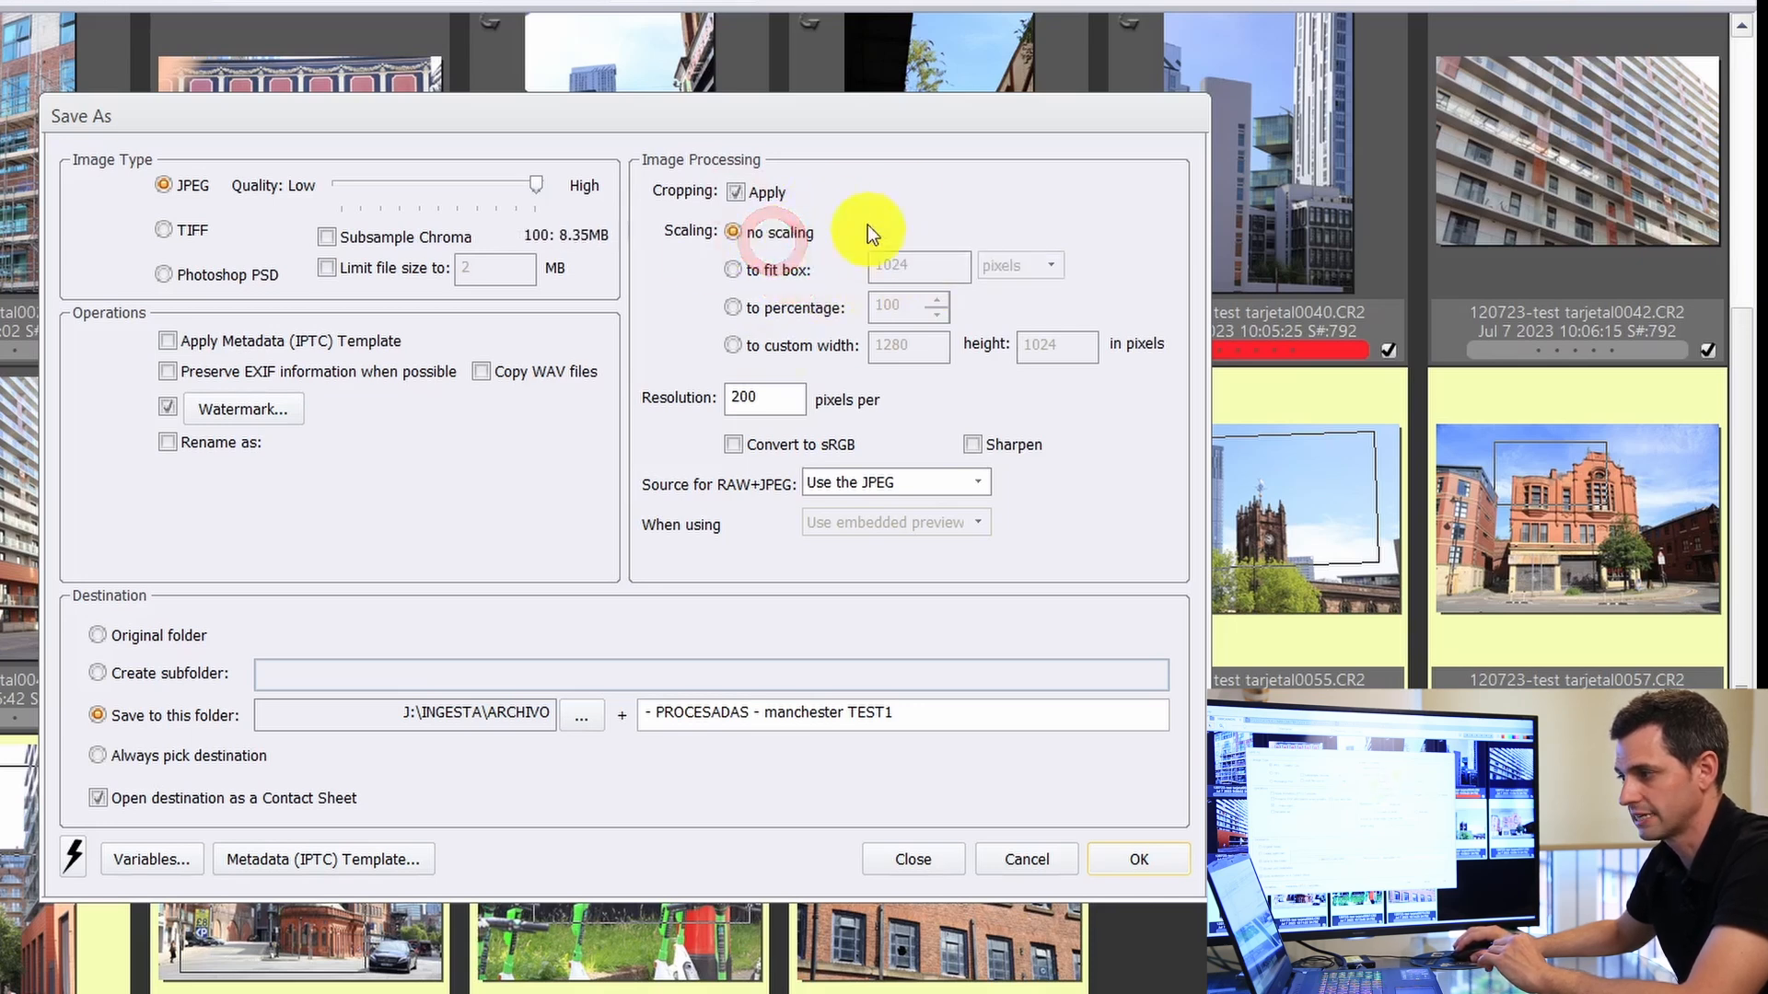
Step: Scale the output to fit 1280 pixels with sharpening, and save the JPEGs to "- PROCESADAS - TEST CAM" in E:\INGESTA\ARCHIVO
click(783, 269)
double_click(929, 268)
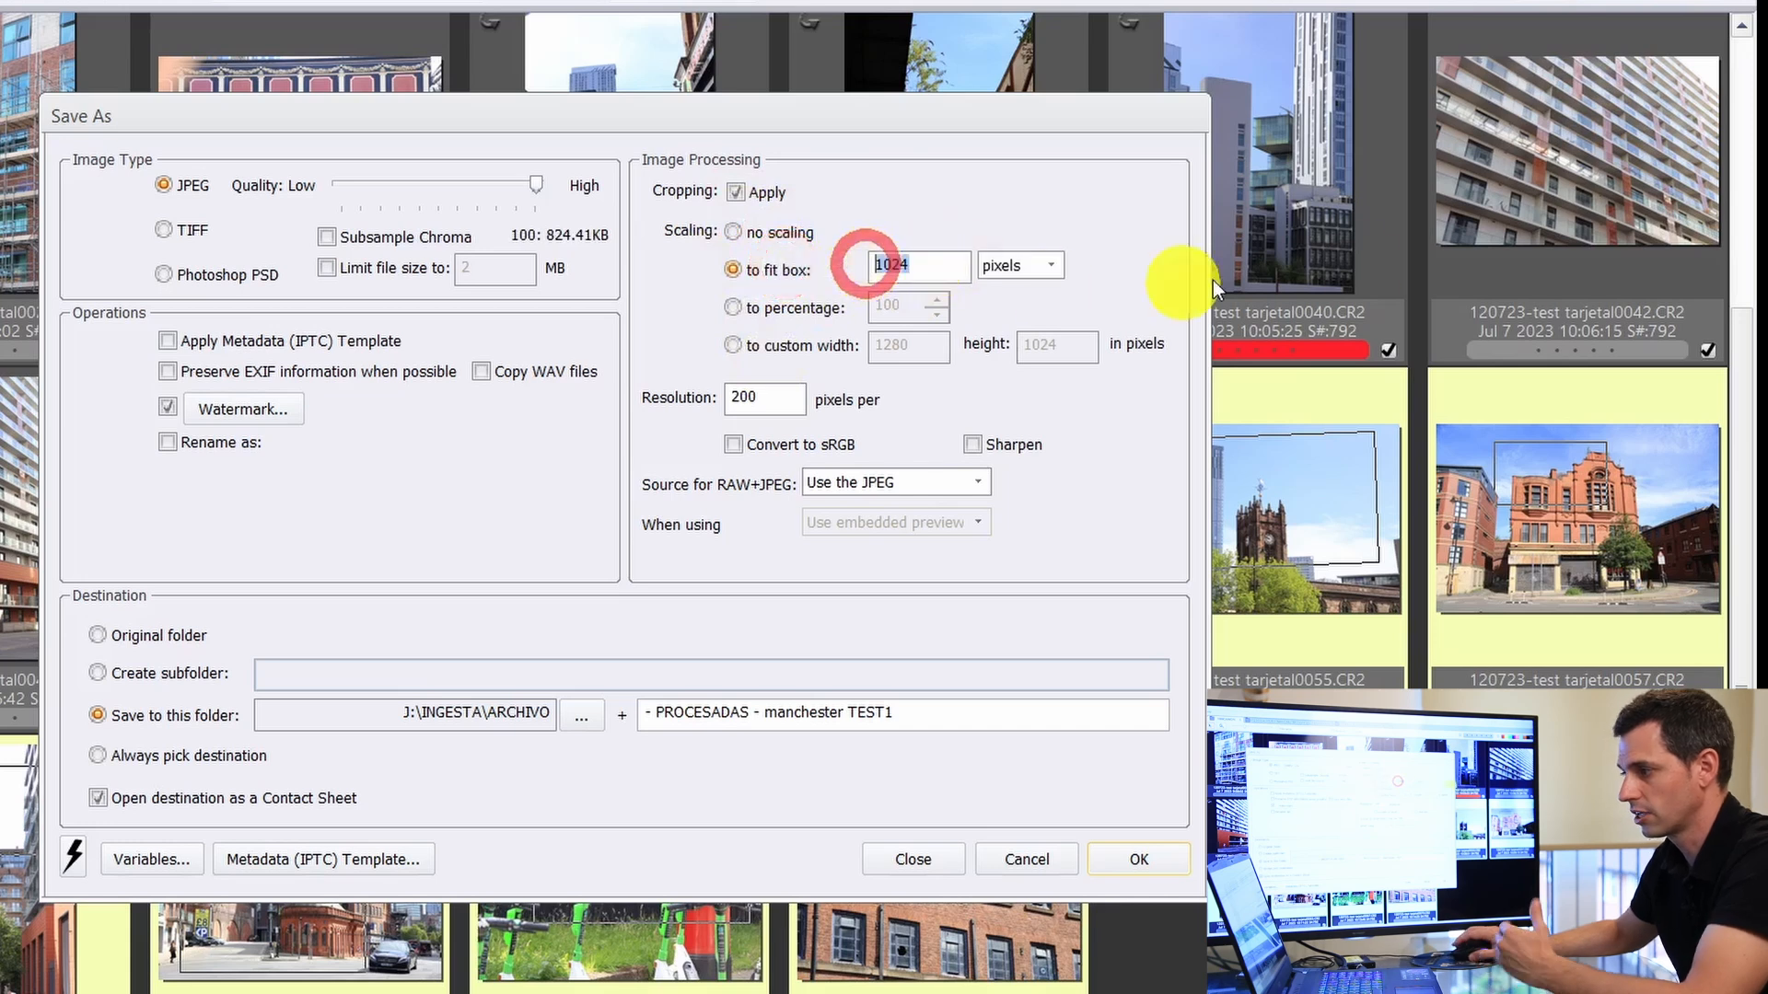
text(128)
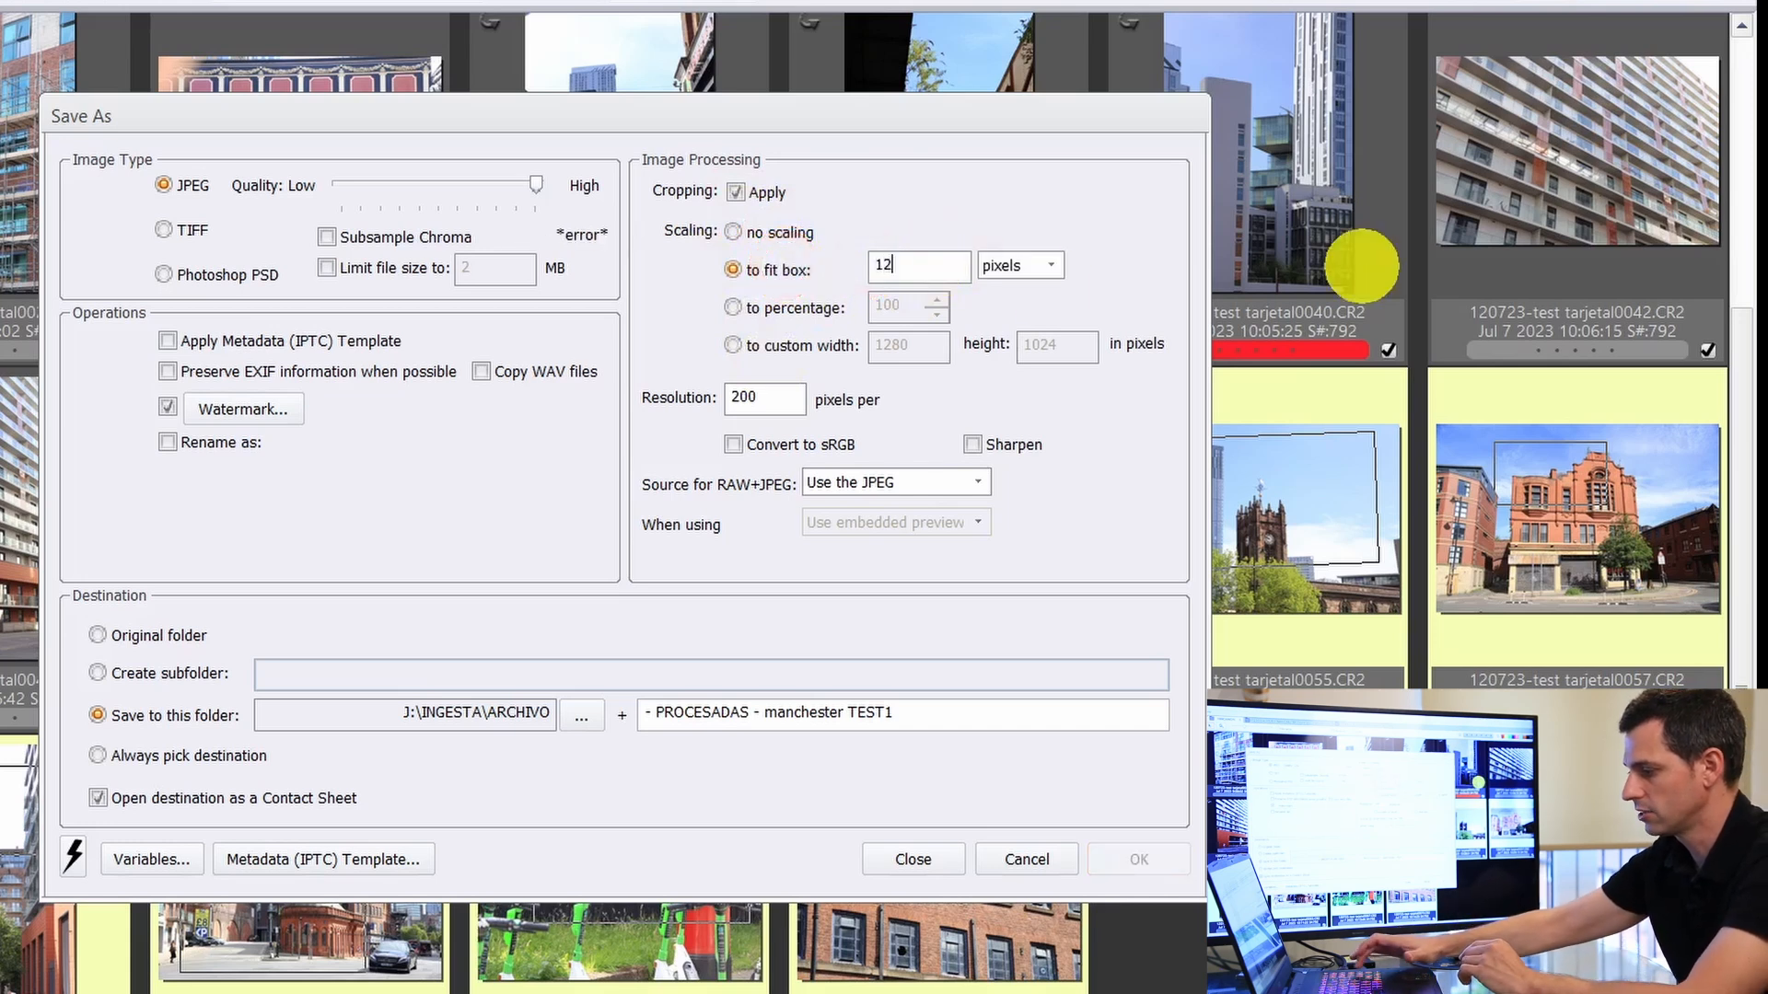
key(Return)
key(Return)
text(0)
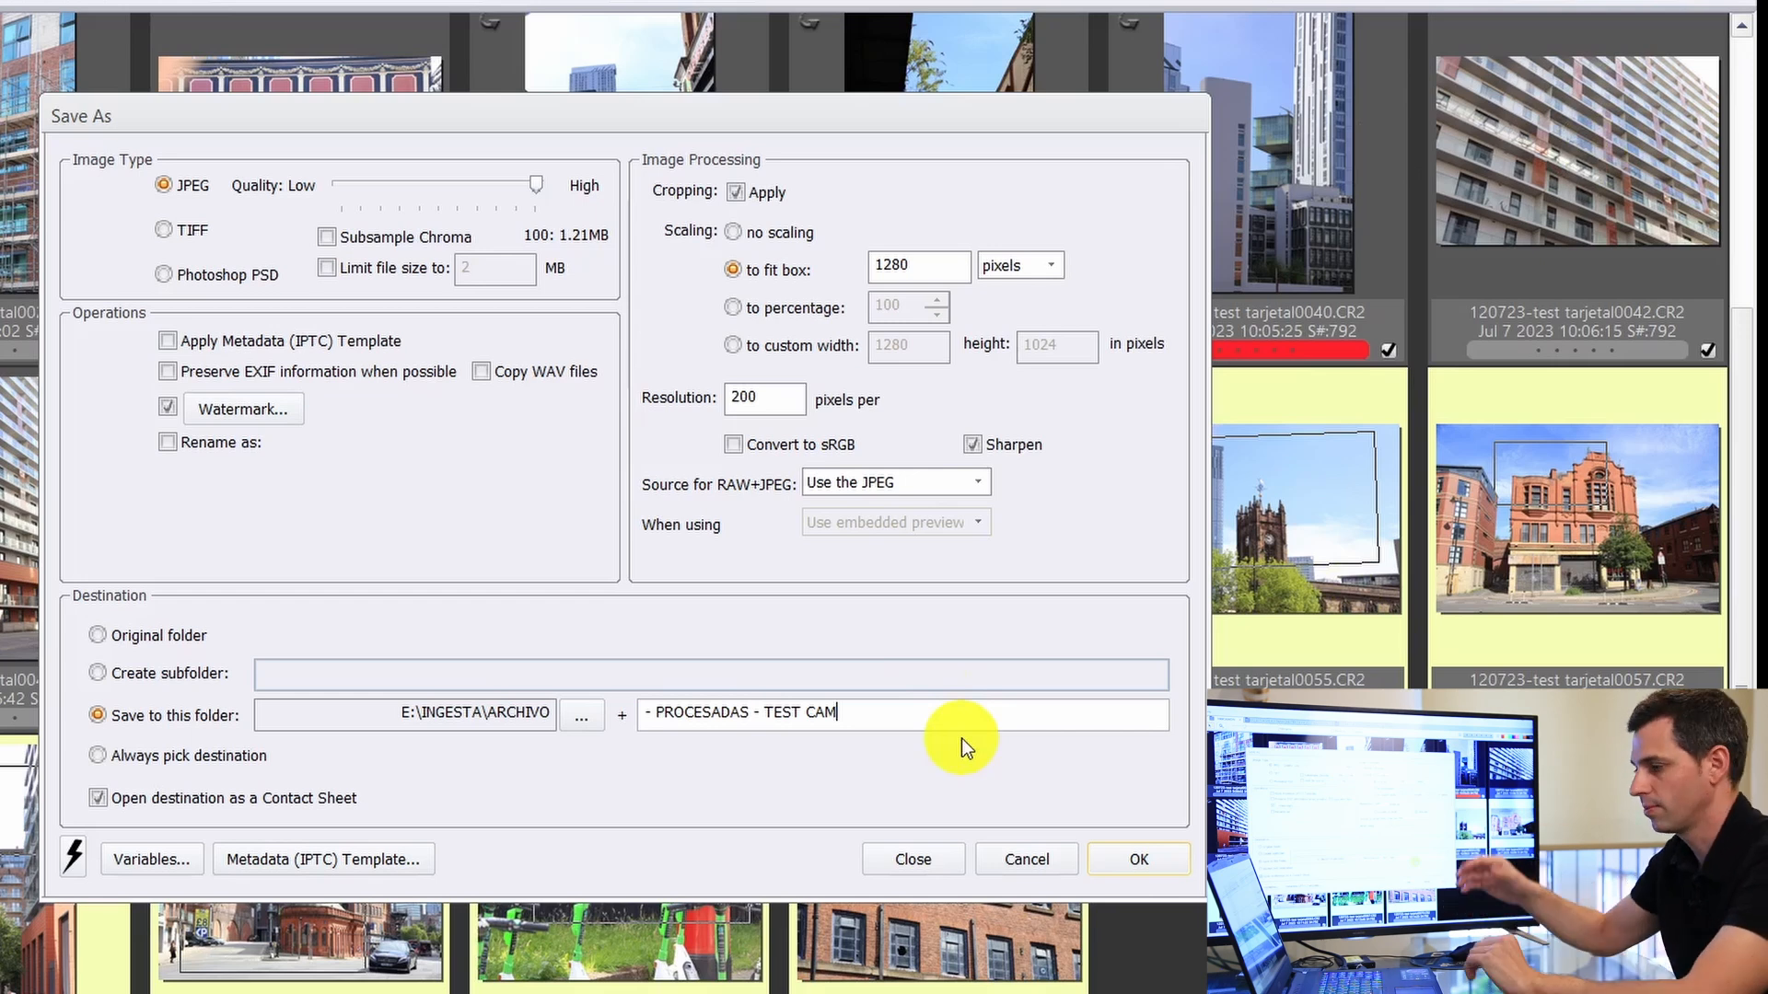
click(1141, 864)
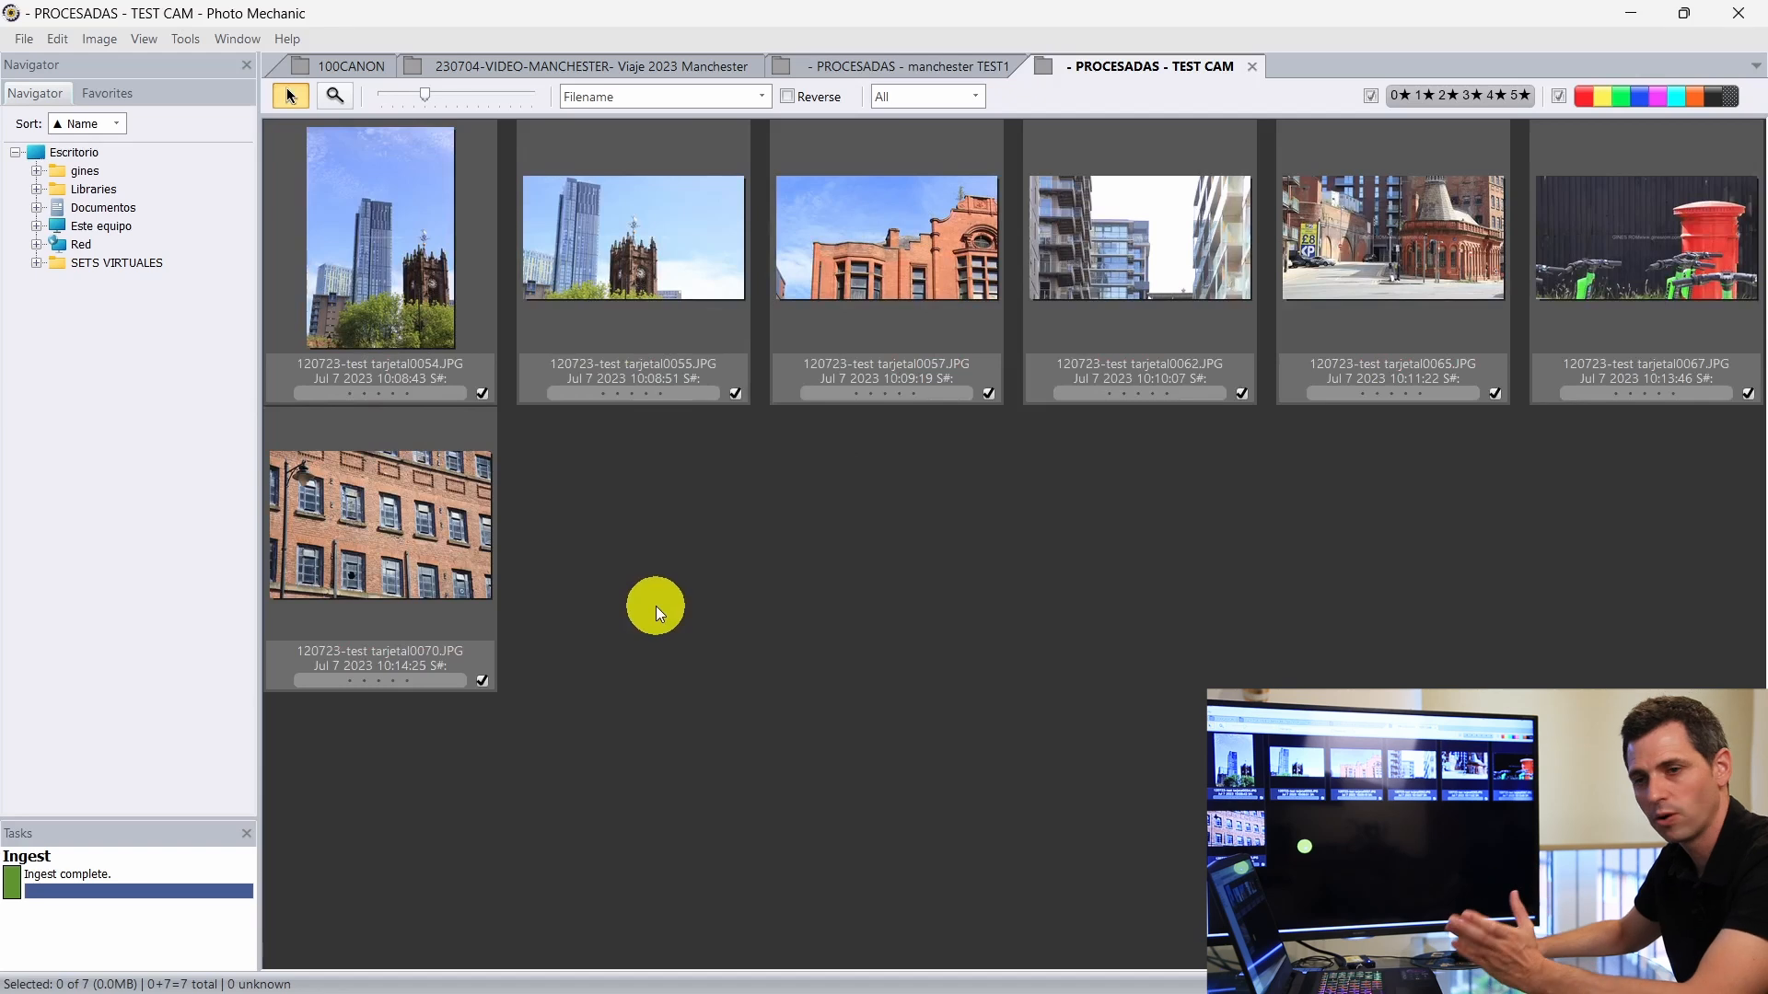
Step: Preview the exported JPEGs one after another from 120723-test tarjetal0054.JPG to 120723-test tarjetal0070.JPG to check their crops and watermarks
click(853, 594)
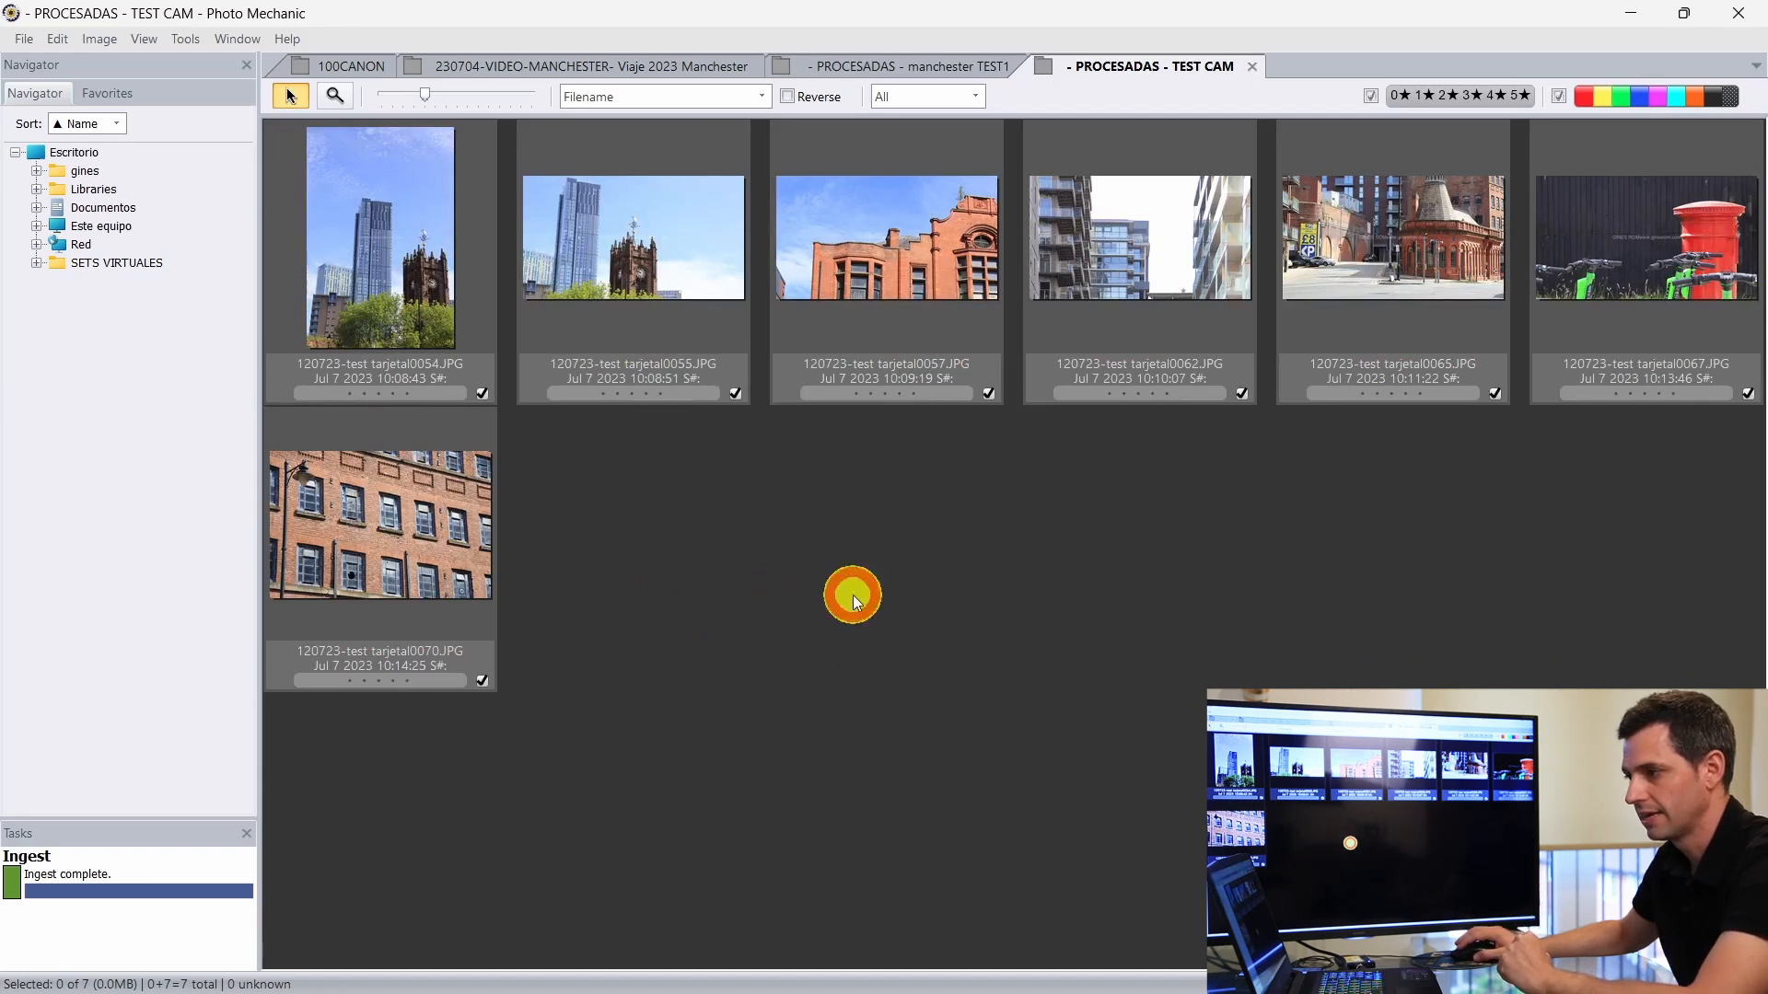
click(480, 282)
double_click(427, 257)
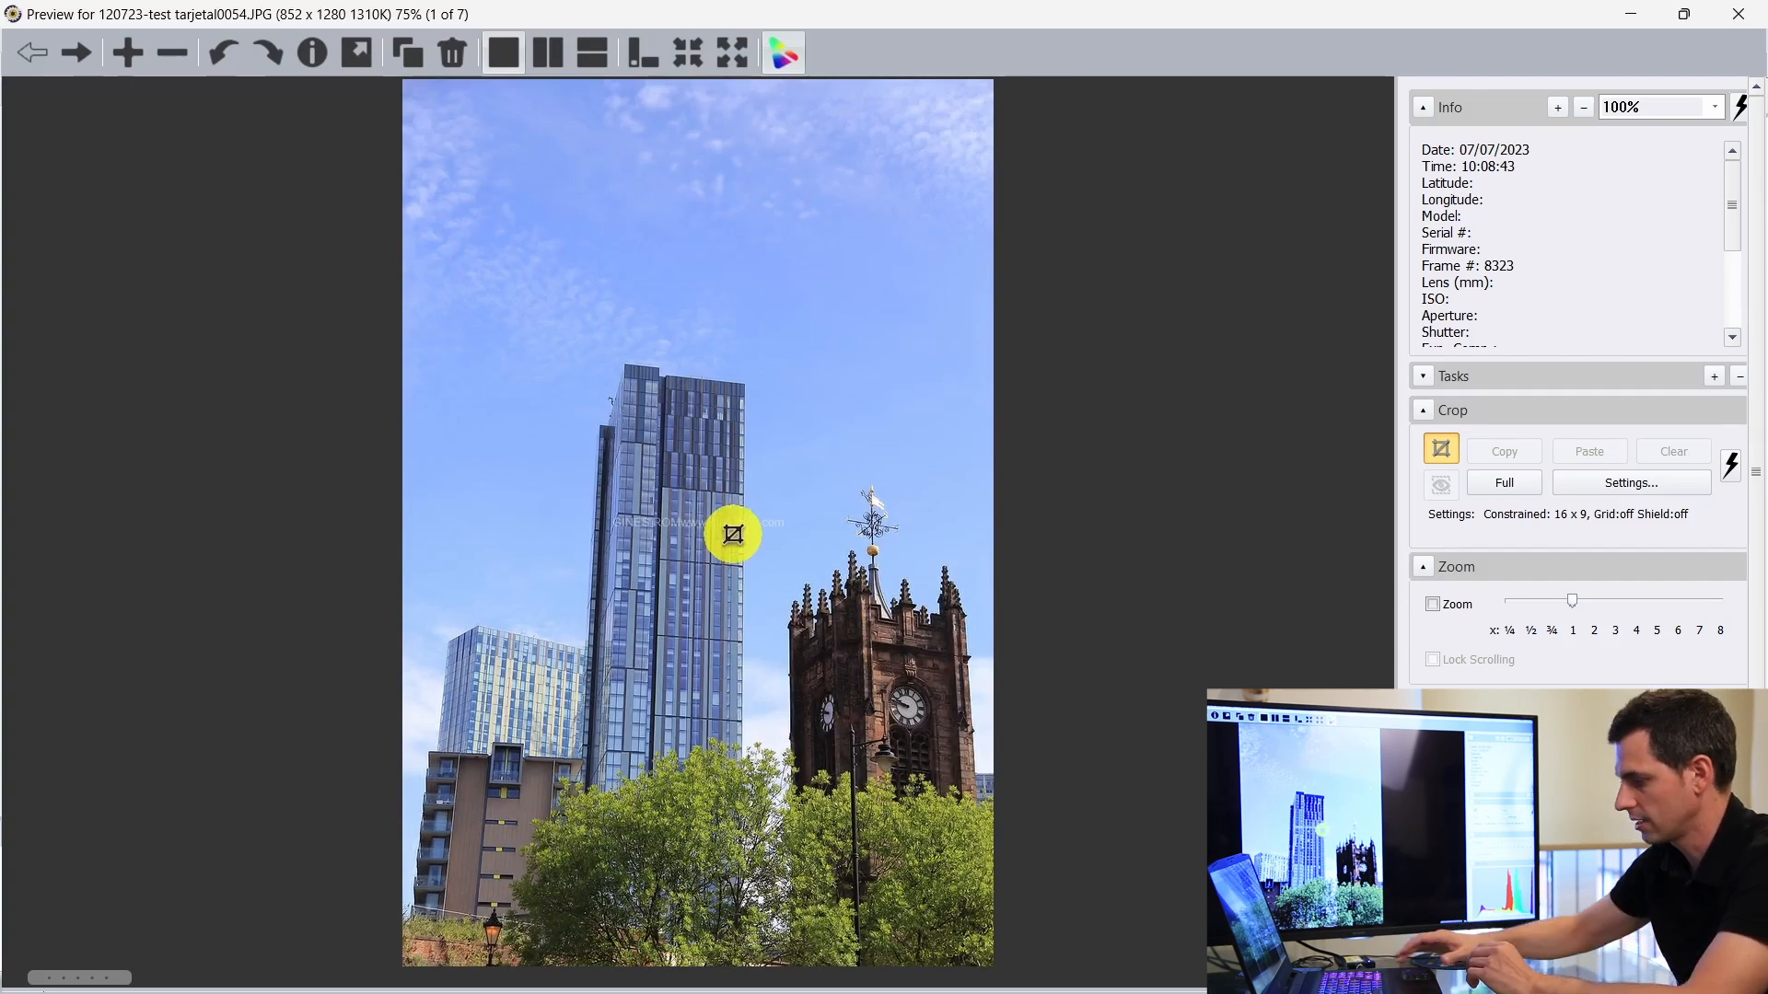
key(Right)
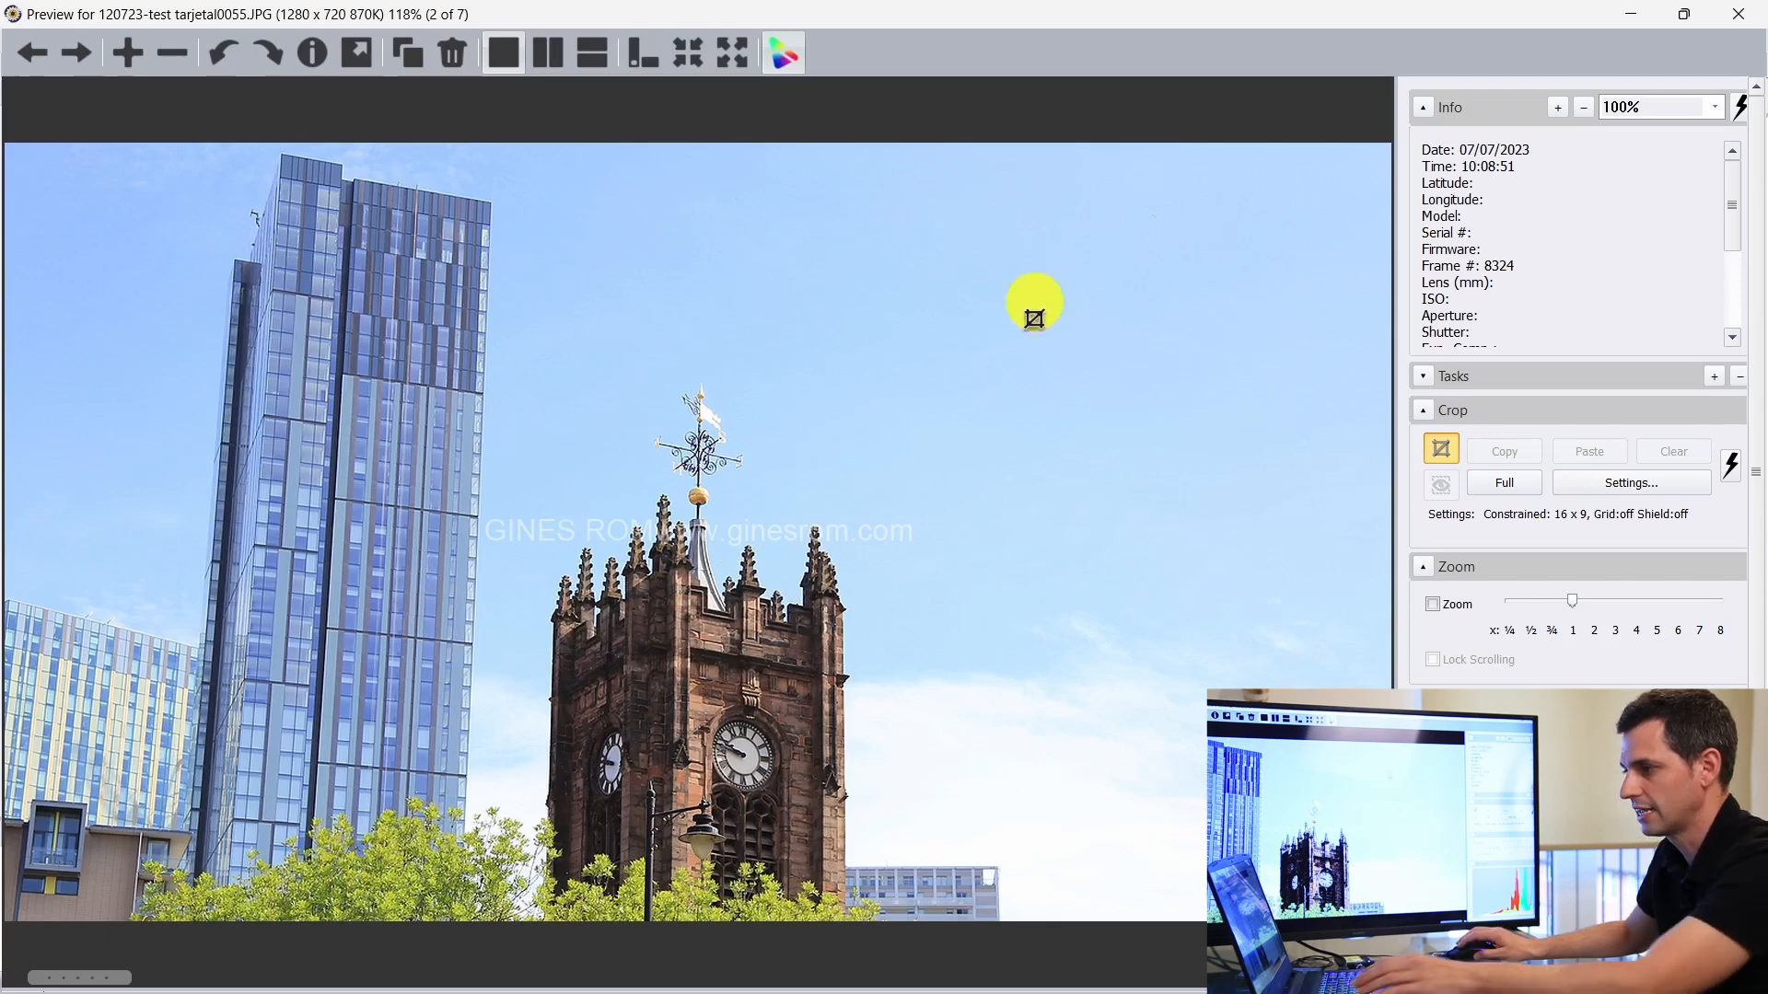
key(Escape)
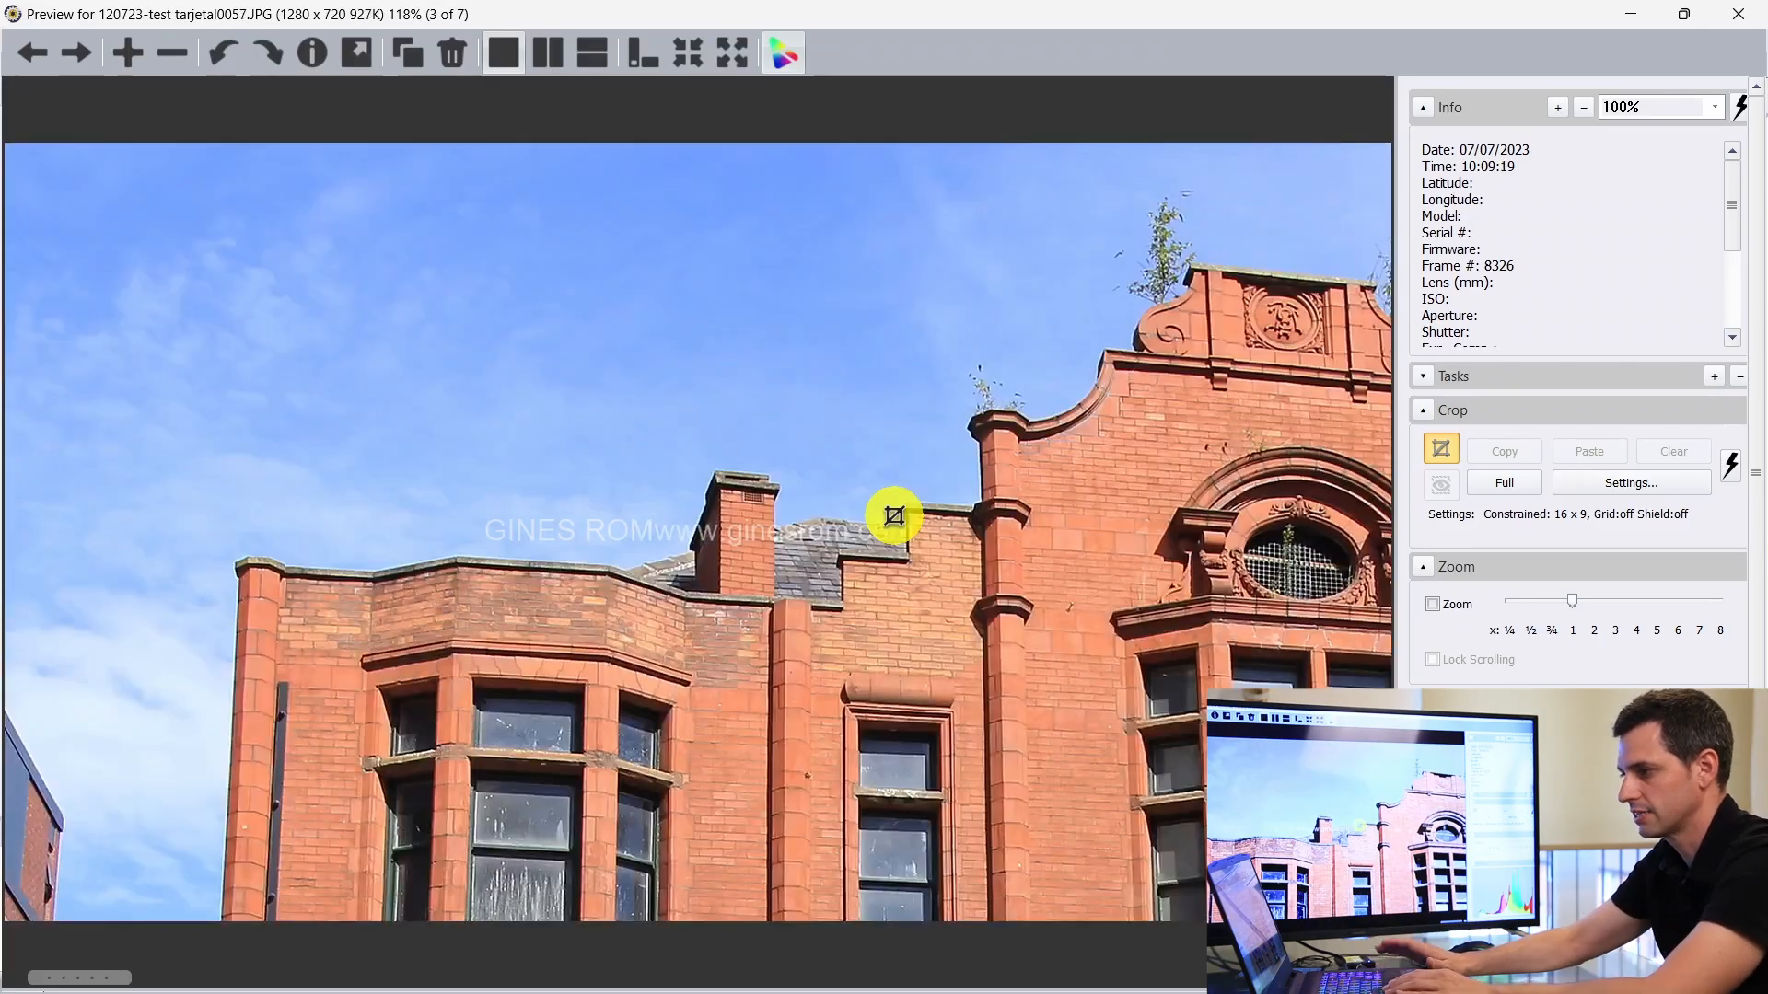
key(Right)
key(Right)
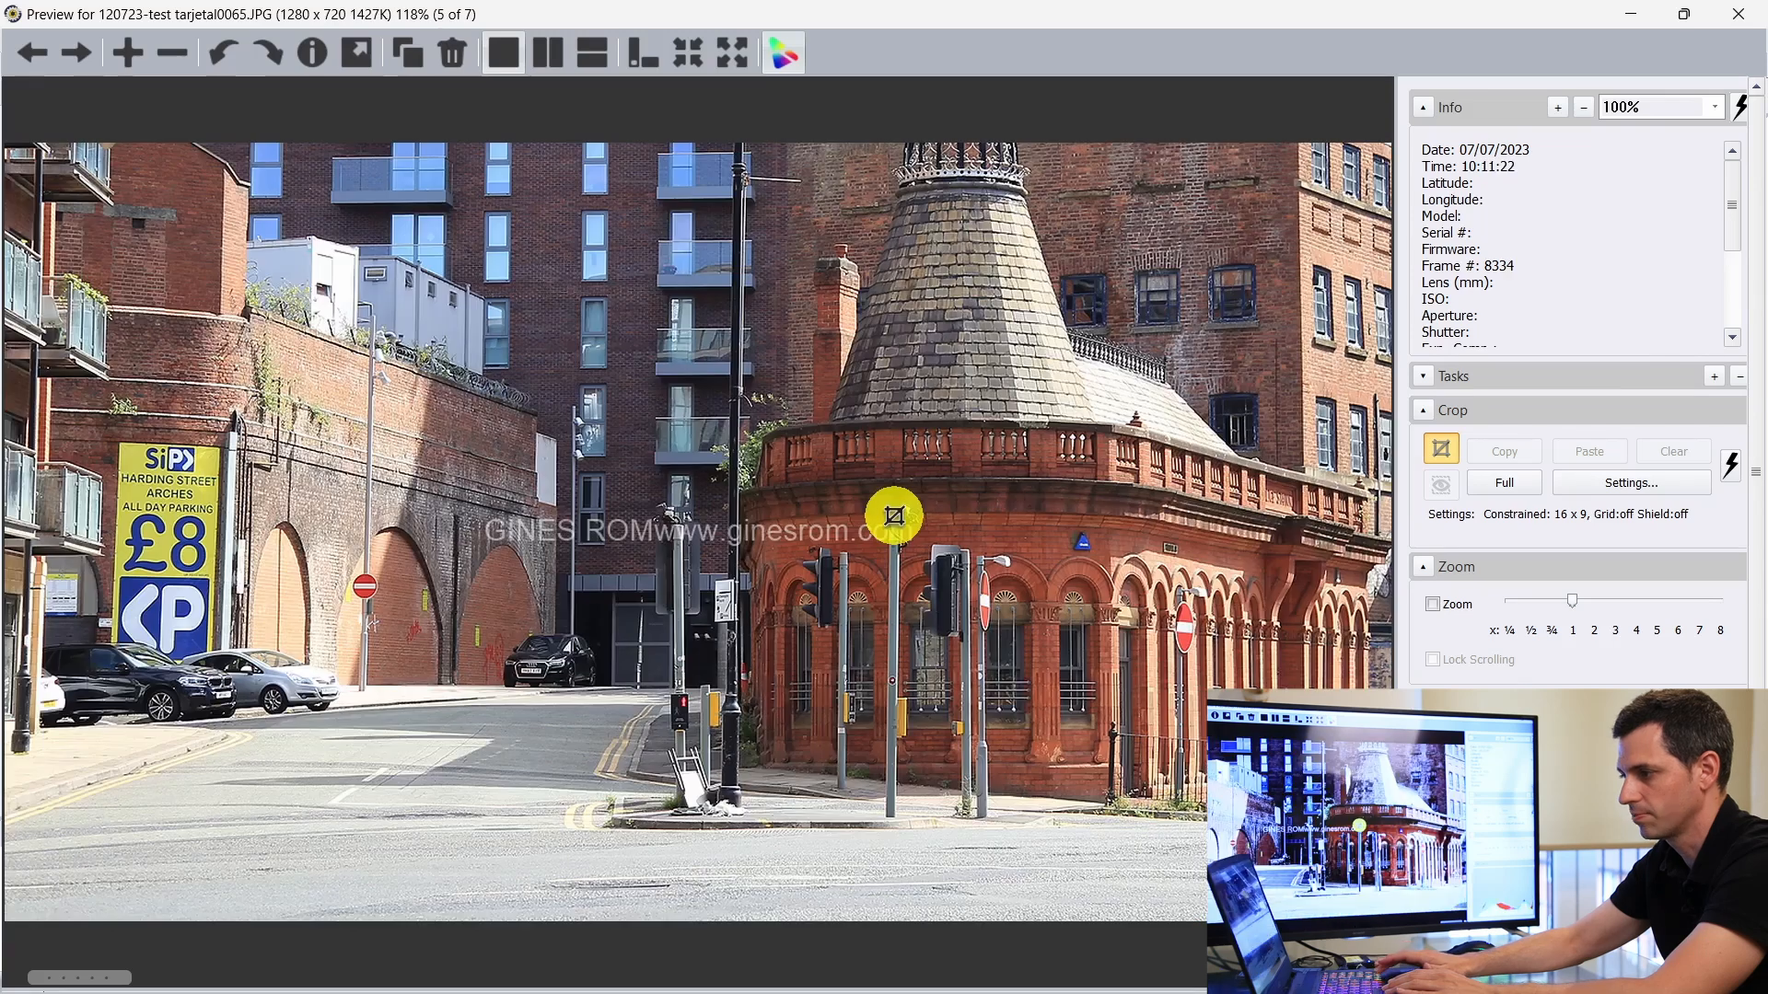
key(Right)
key(Right)
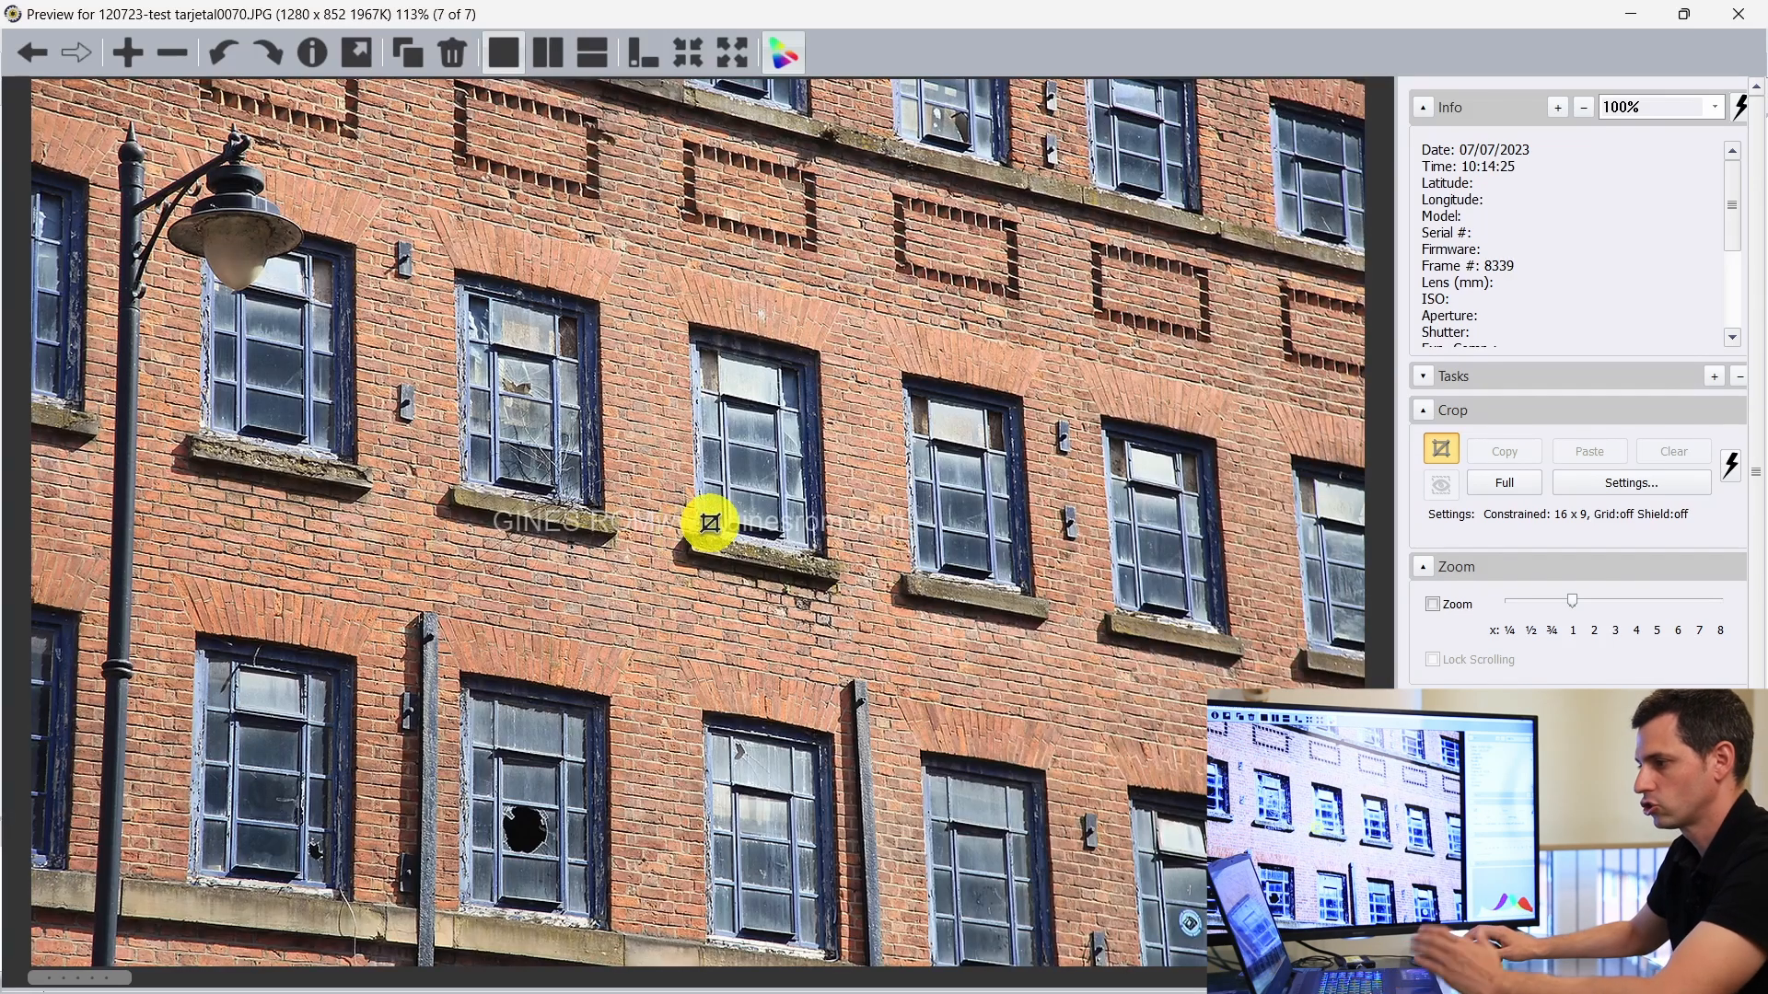
key(Escape)
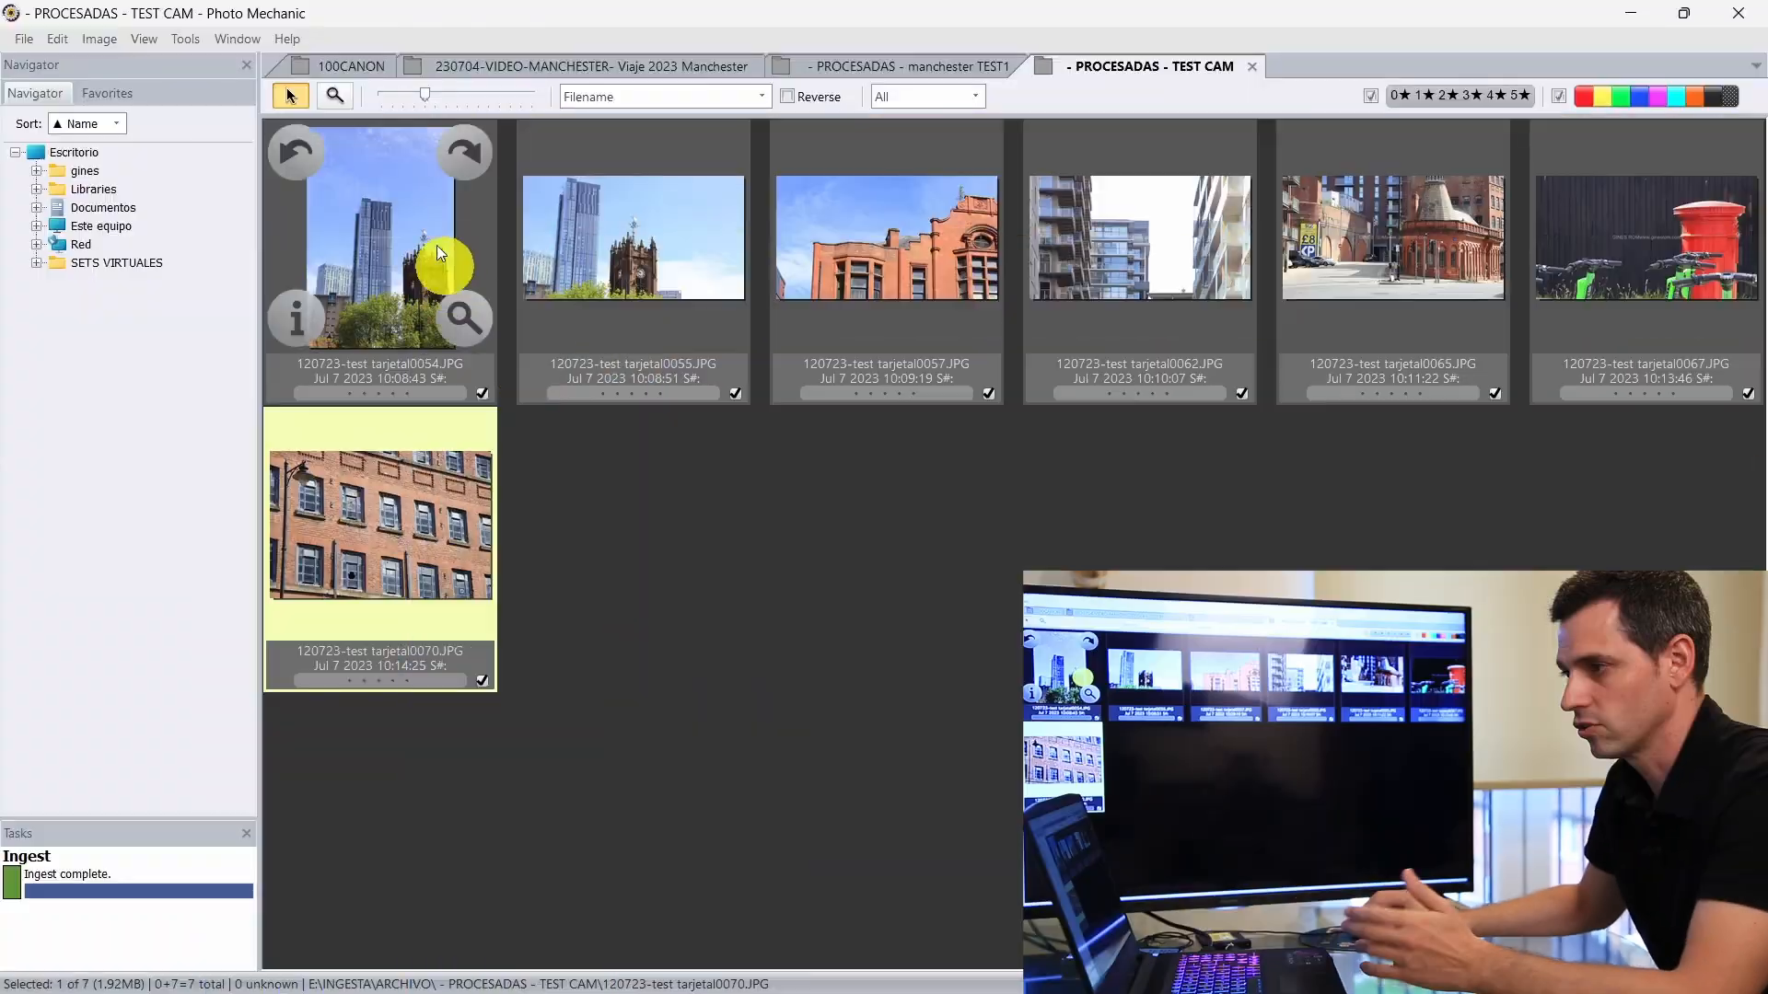
Step: Return to the 100CANON contact sheet and show all photos instead of only the tagged ones
click(350, 66)
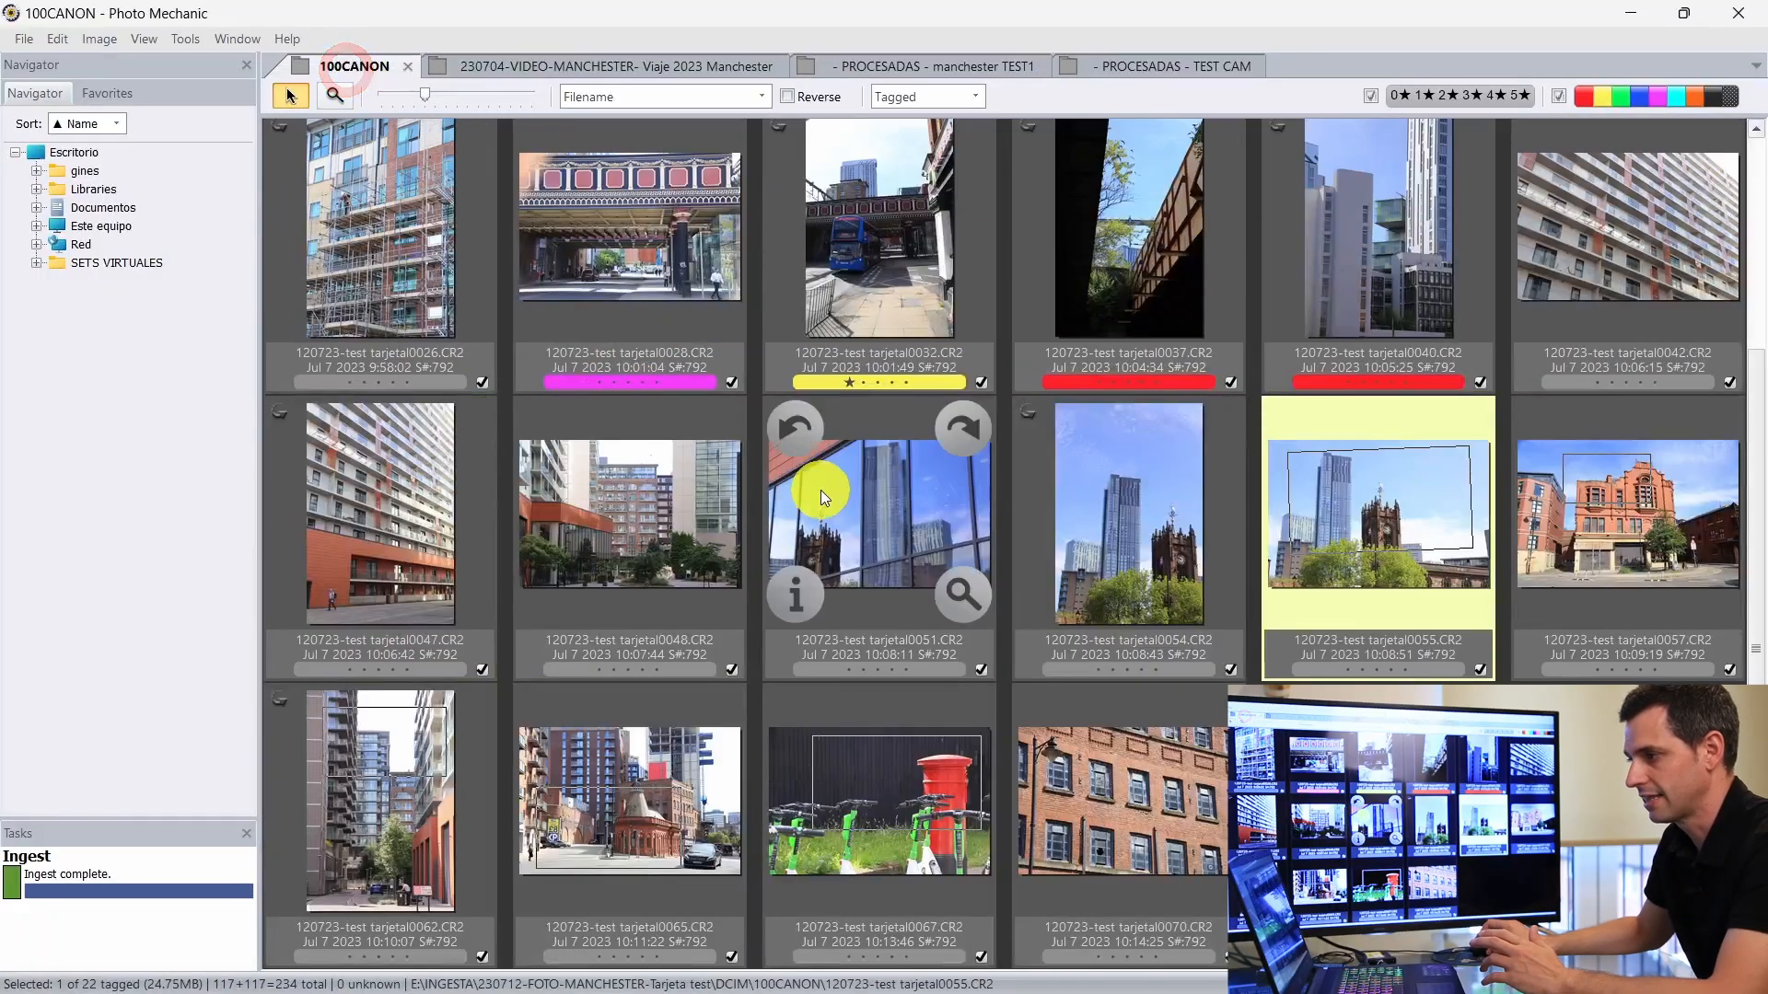
scroll(817, 486, up, 2)
click(935, 101)
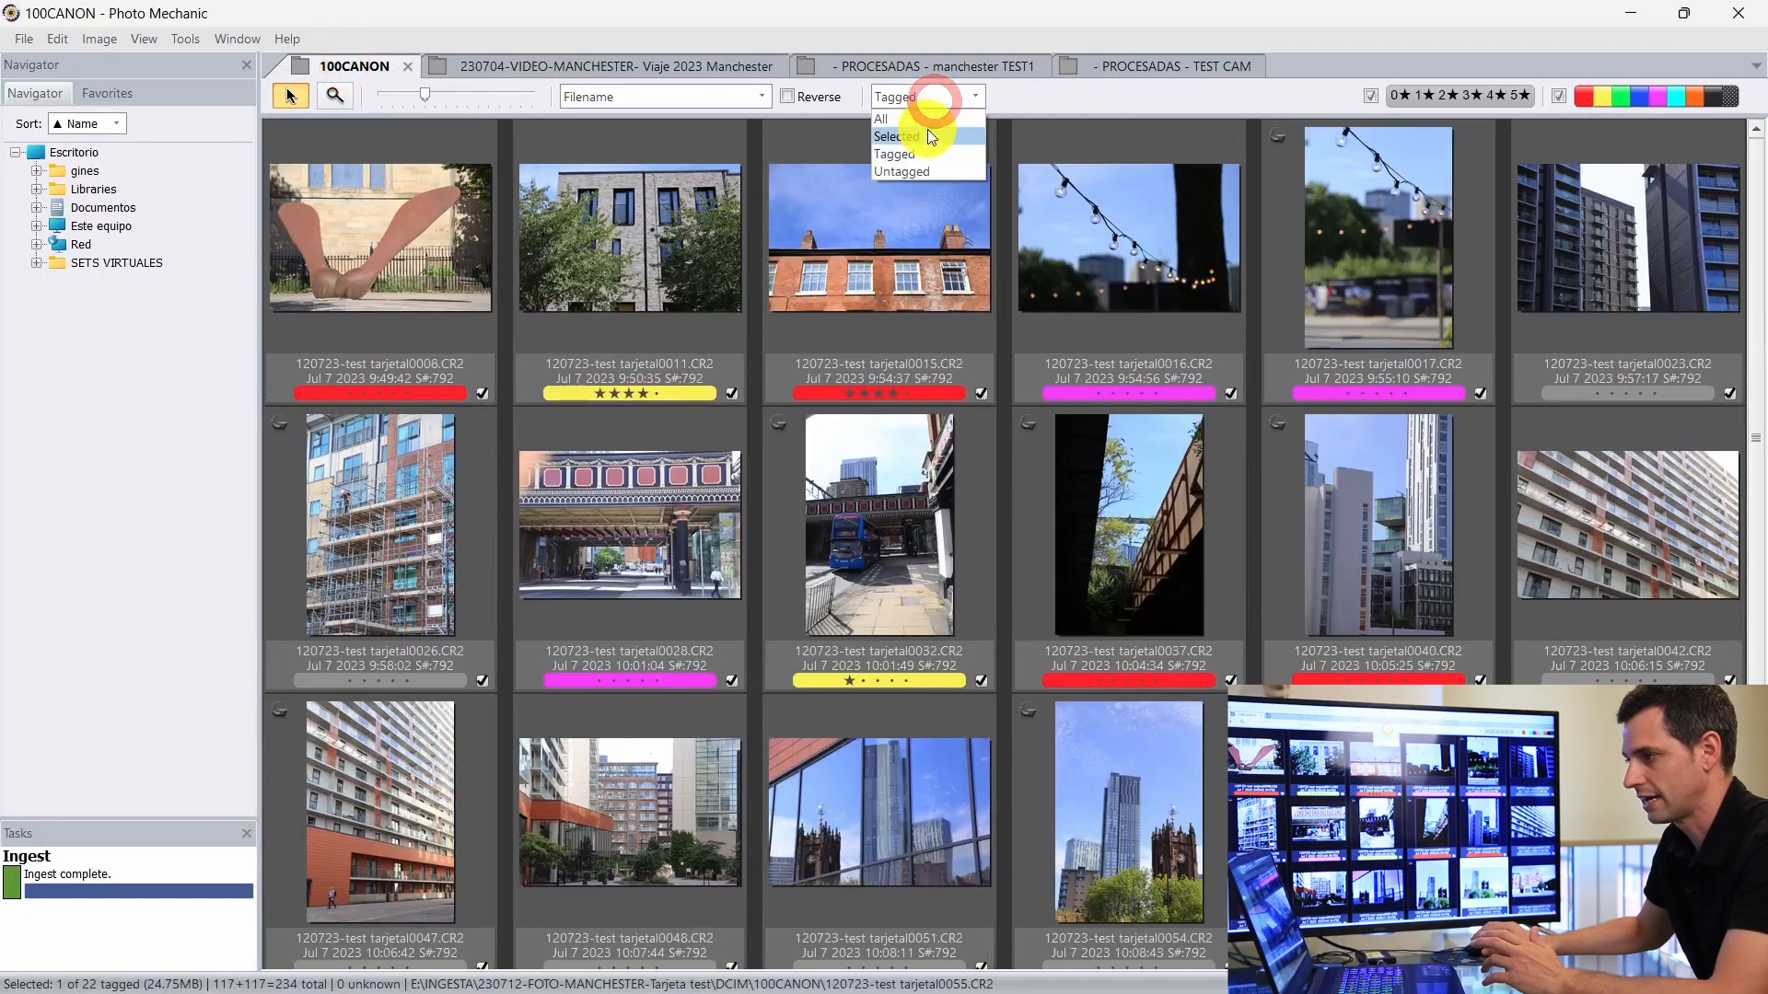
click(921, 119)
Step: Open 120723-test tarjetal0045.CR2, one of the similar apartment building shots, in the preview
scroll(1129, 545, up, 3)
scroll(1129, 545, down, 2)
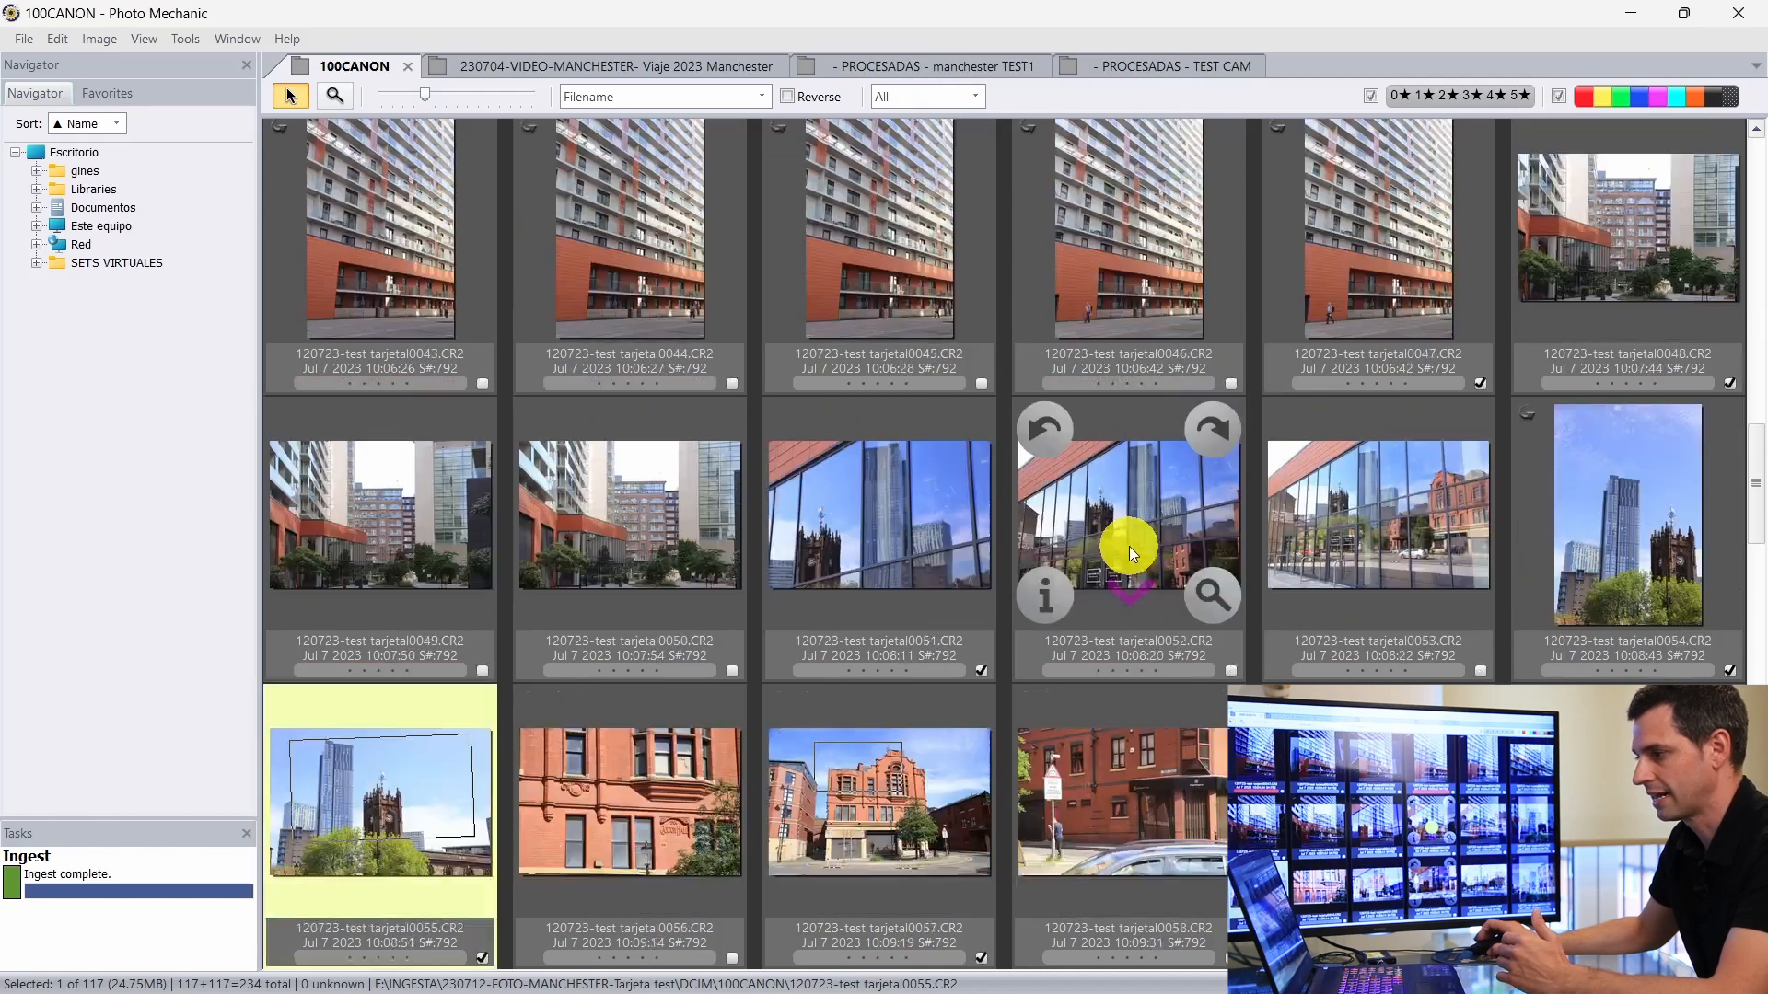
scroll(1115, 520, up, 1)
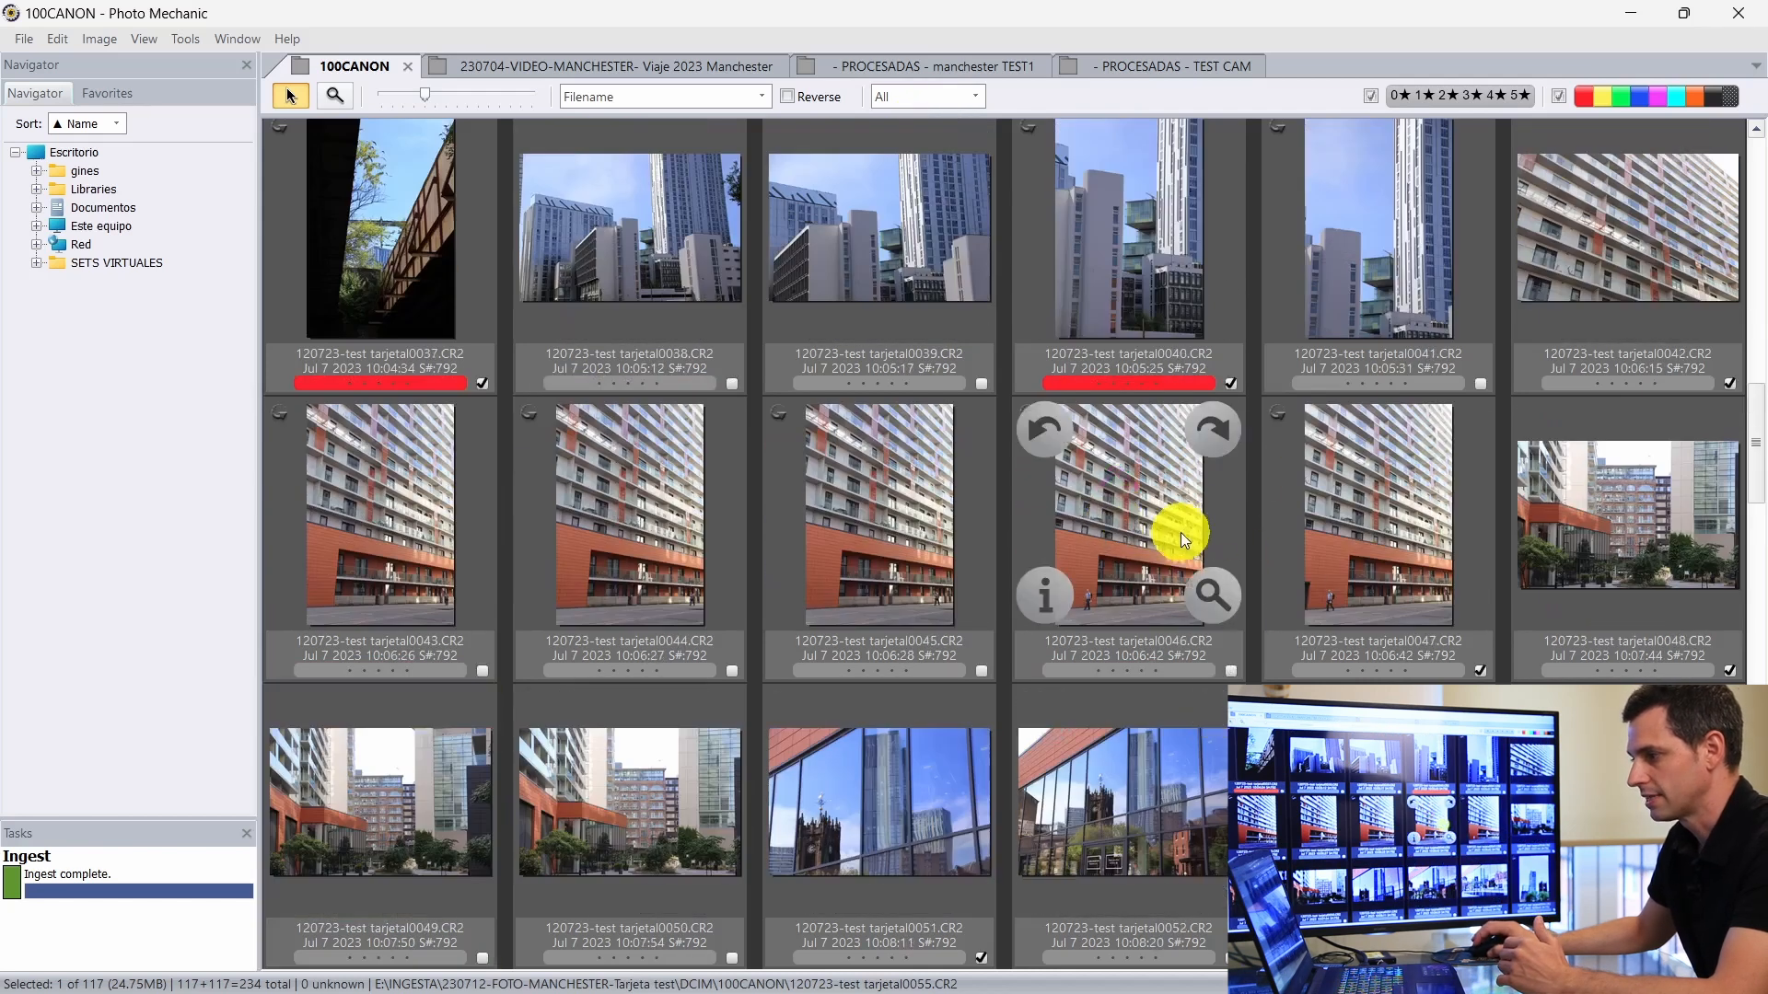
click(1156, 532)
double_click(935, 580)
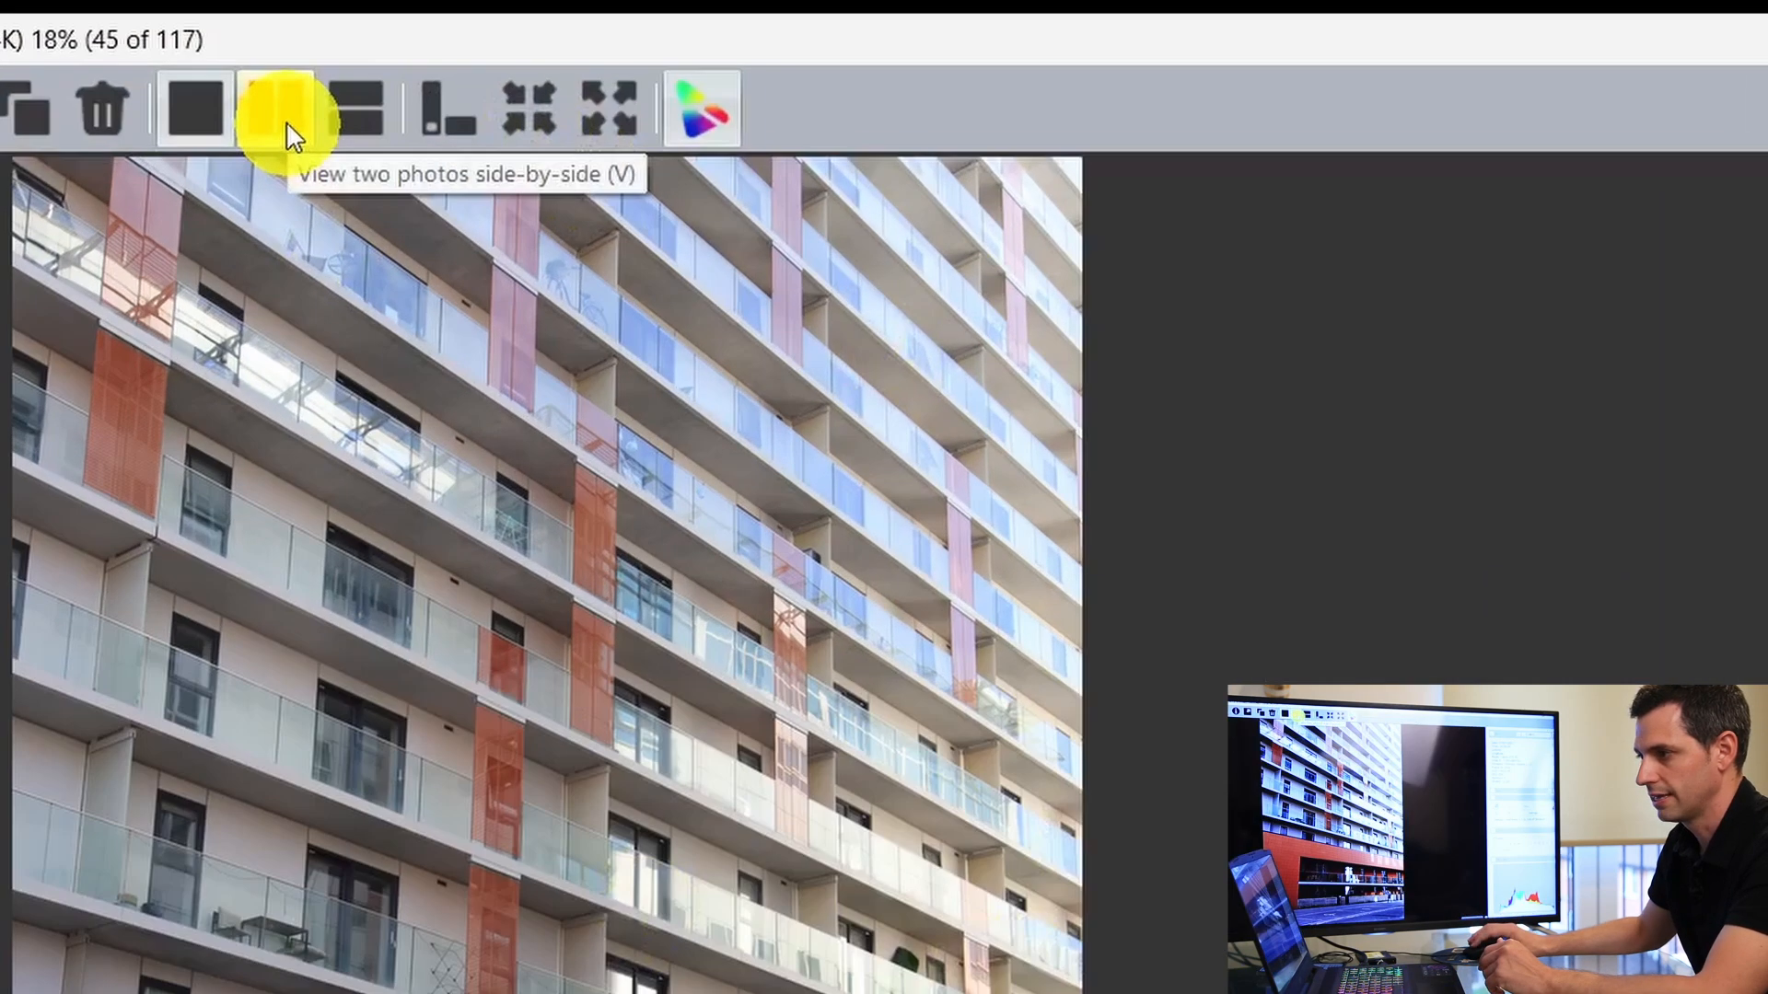
Step: Try the side-by-side and stacked two-photo preview layouts, and keep the side-by-side one
click(421, 89)
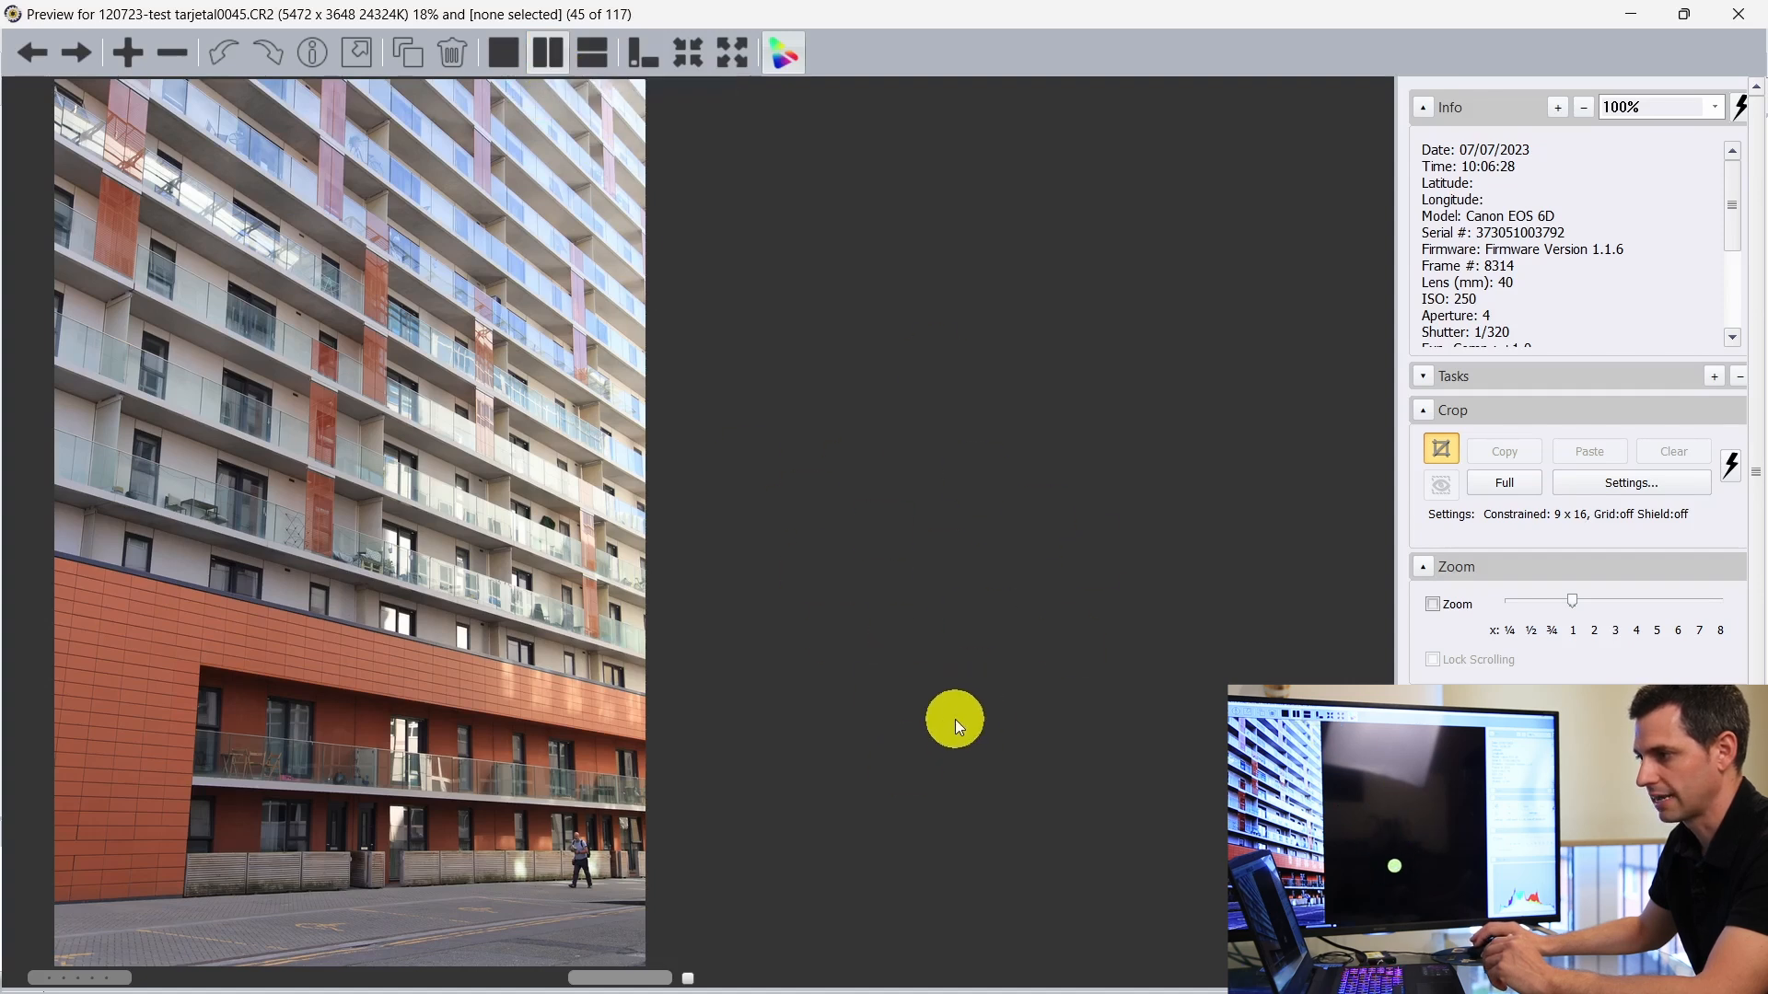
click(593, 54)
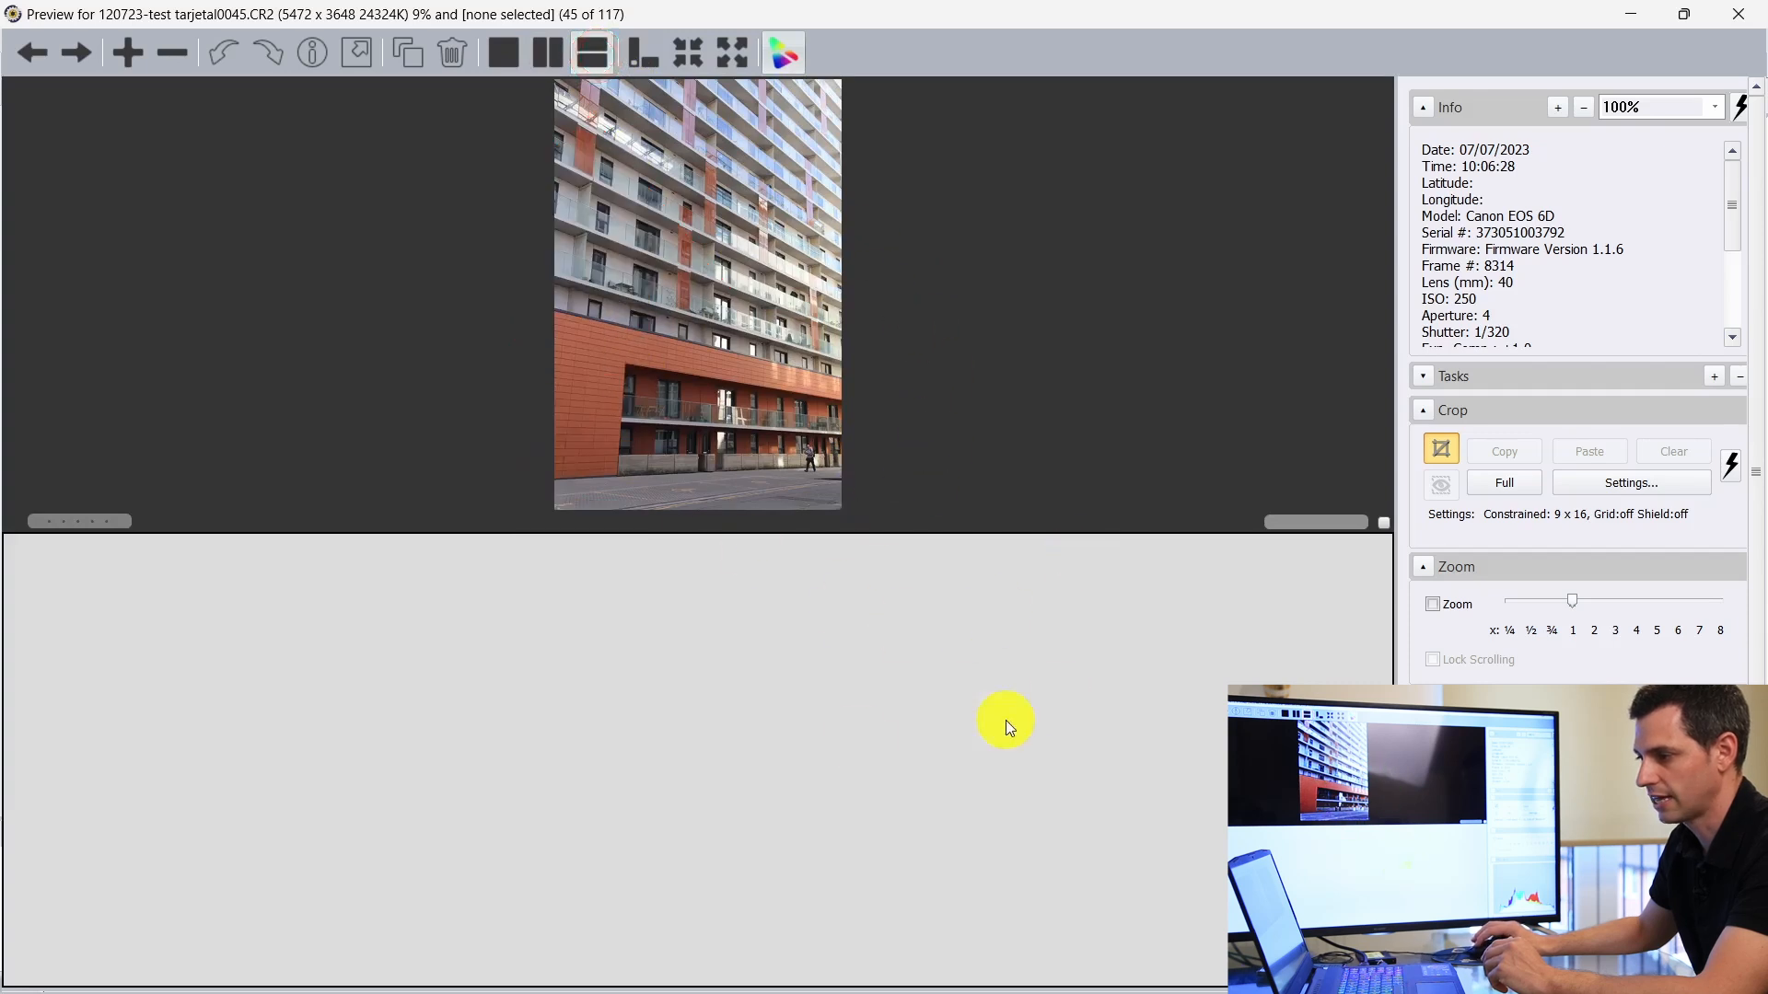
click(559, 57)
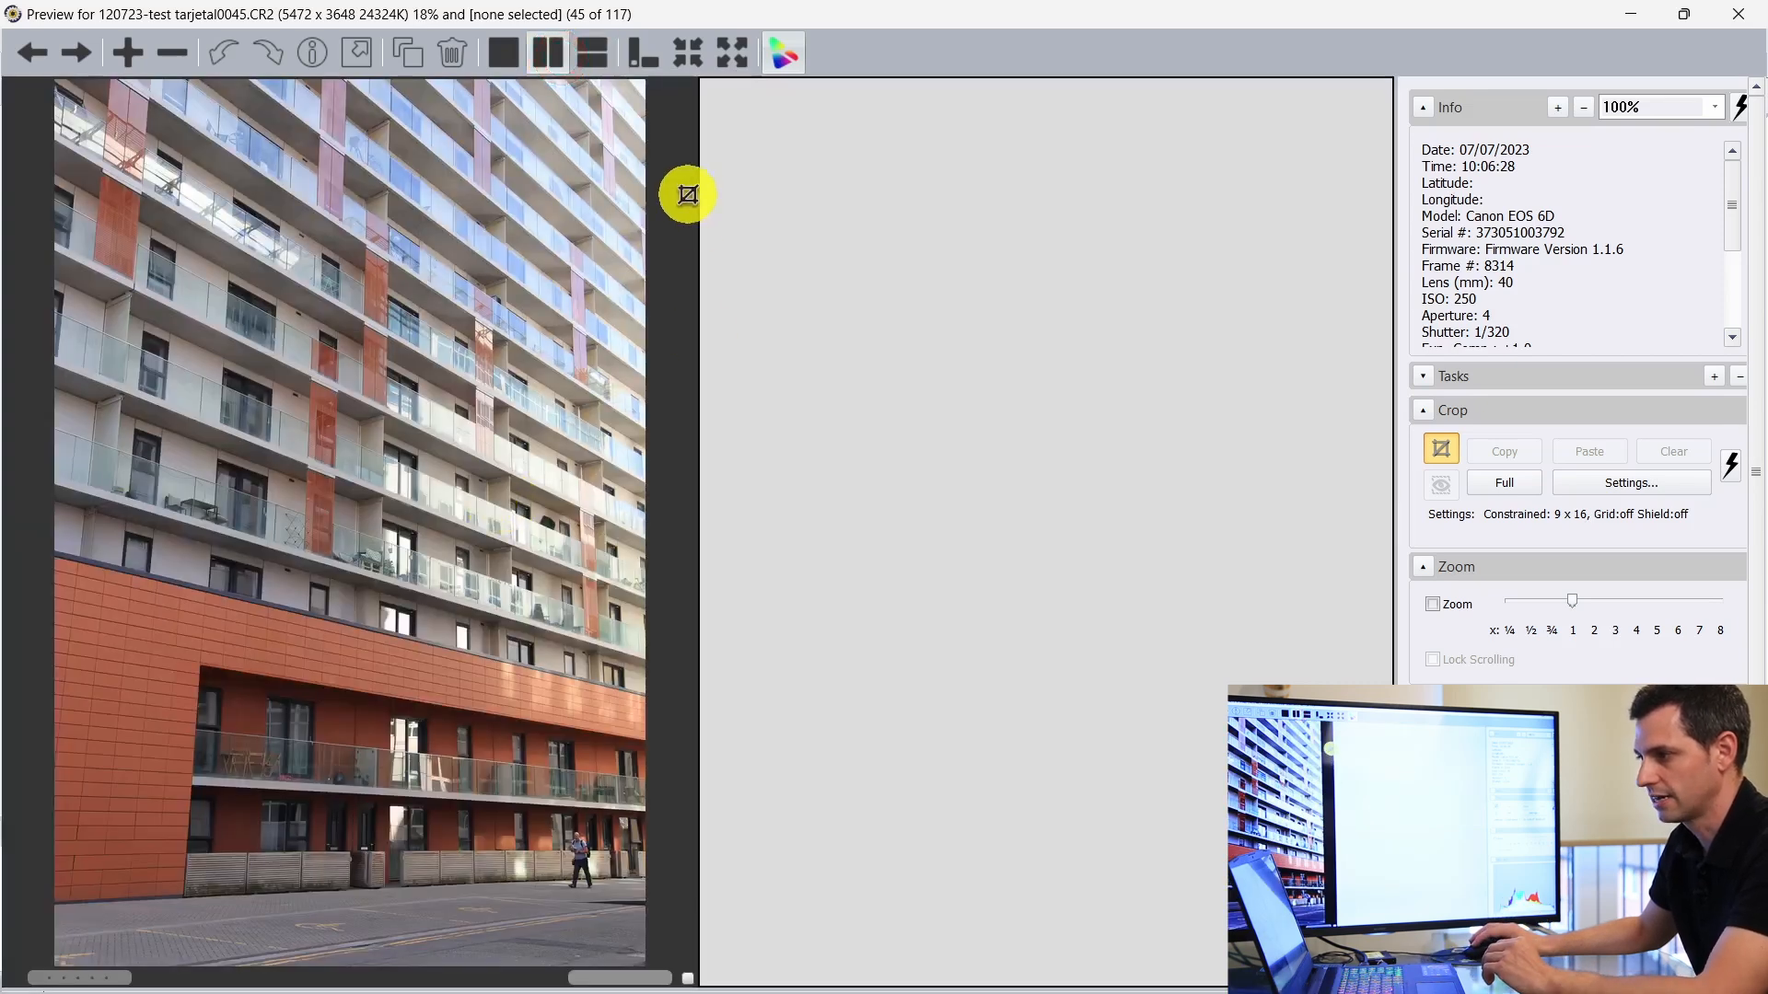
Step: Show the thumbnail strip in the preview, try its horizontal layout, and keep the vertical one
click(646, 57)
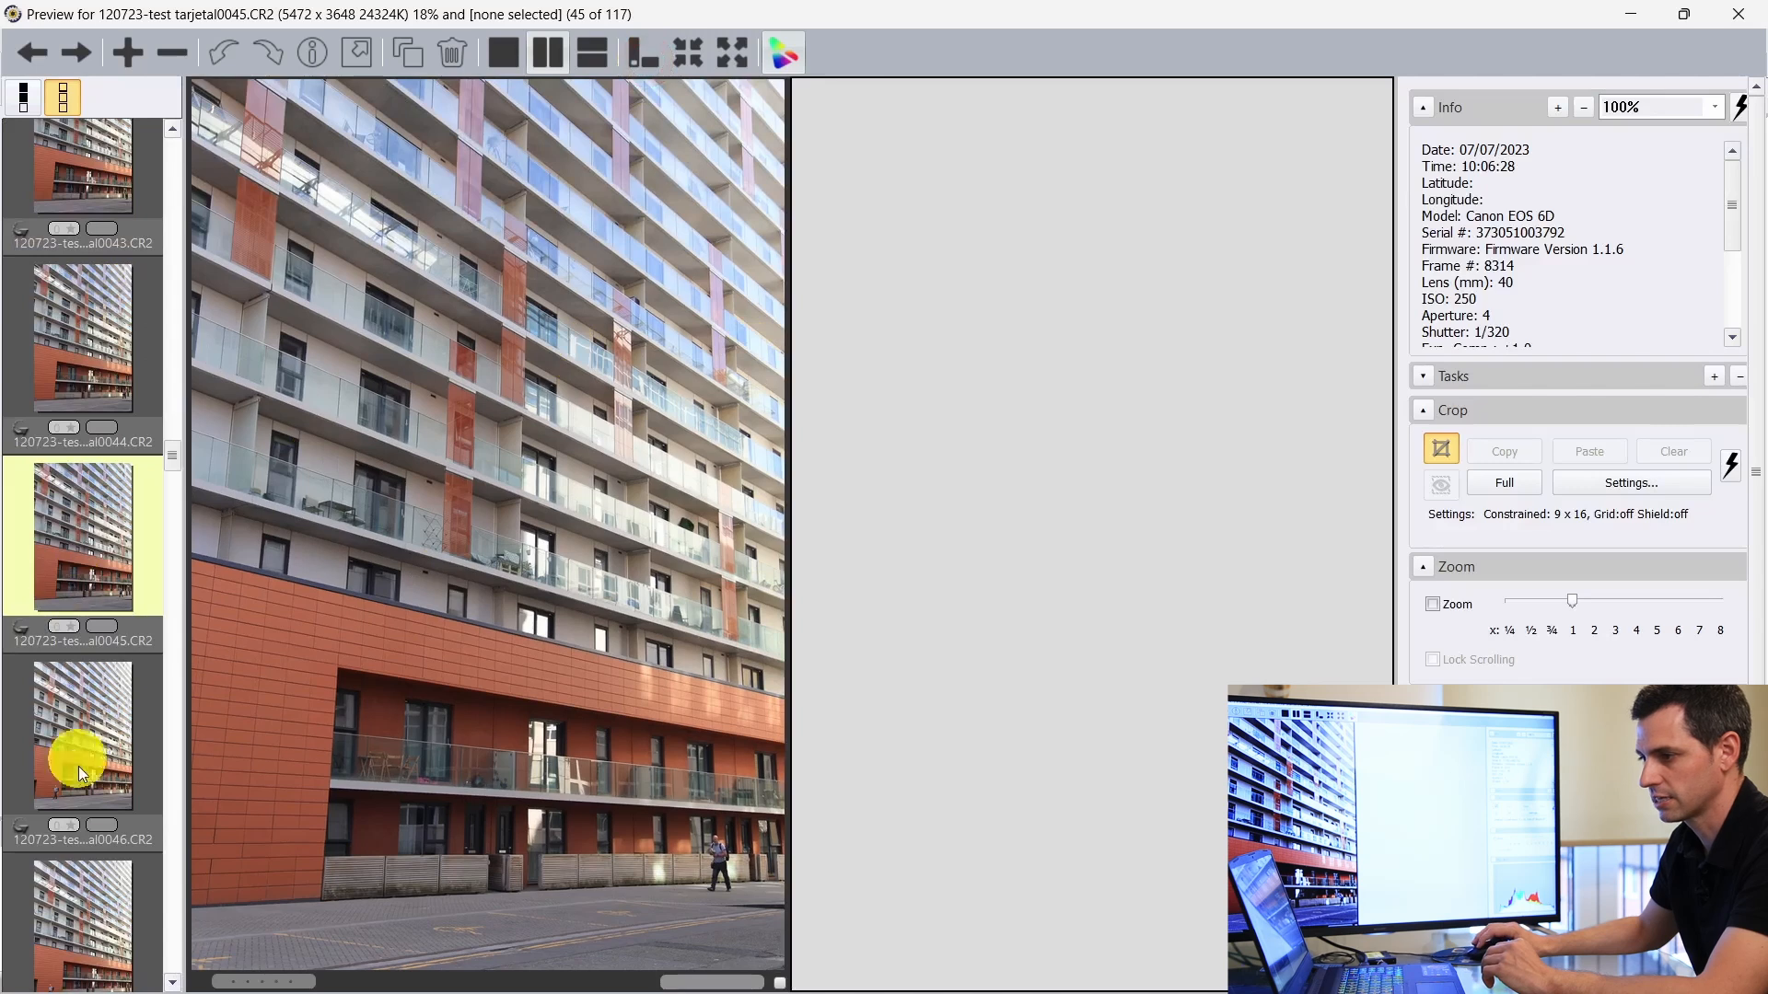
click(650, 57)
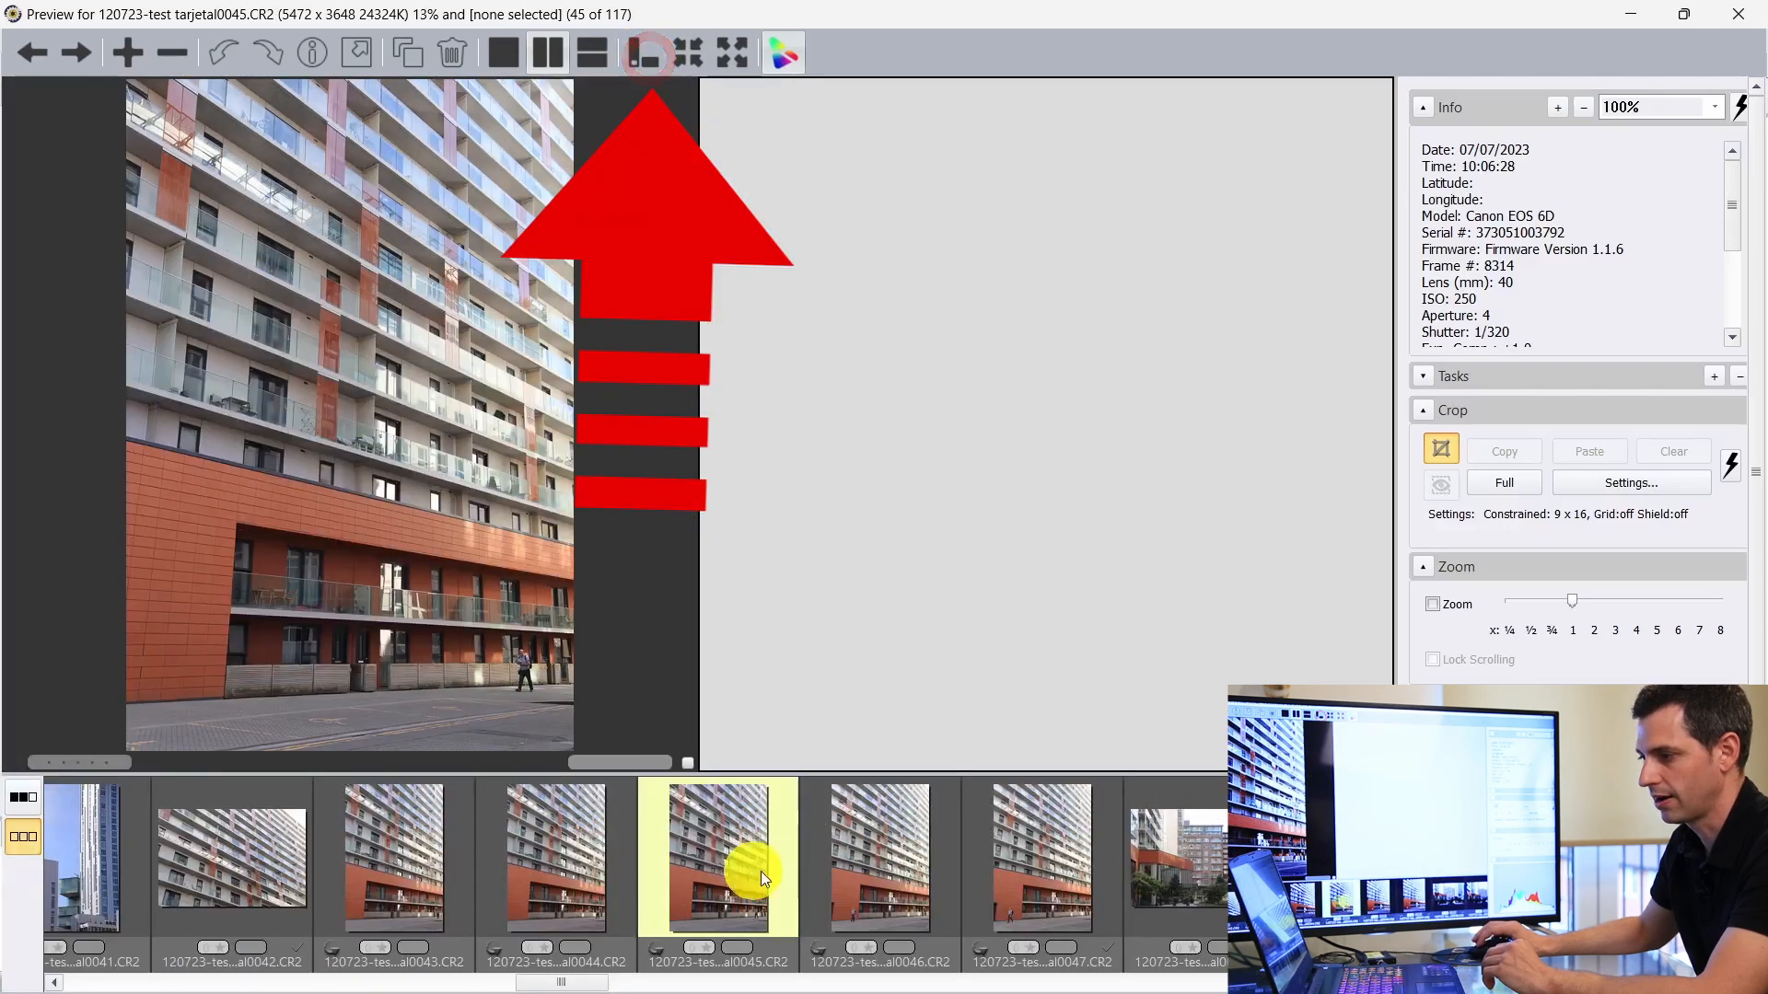
click(648, 57)
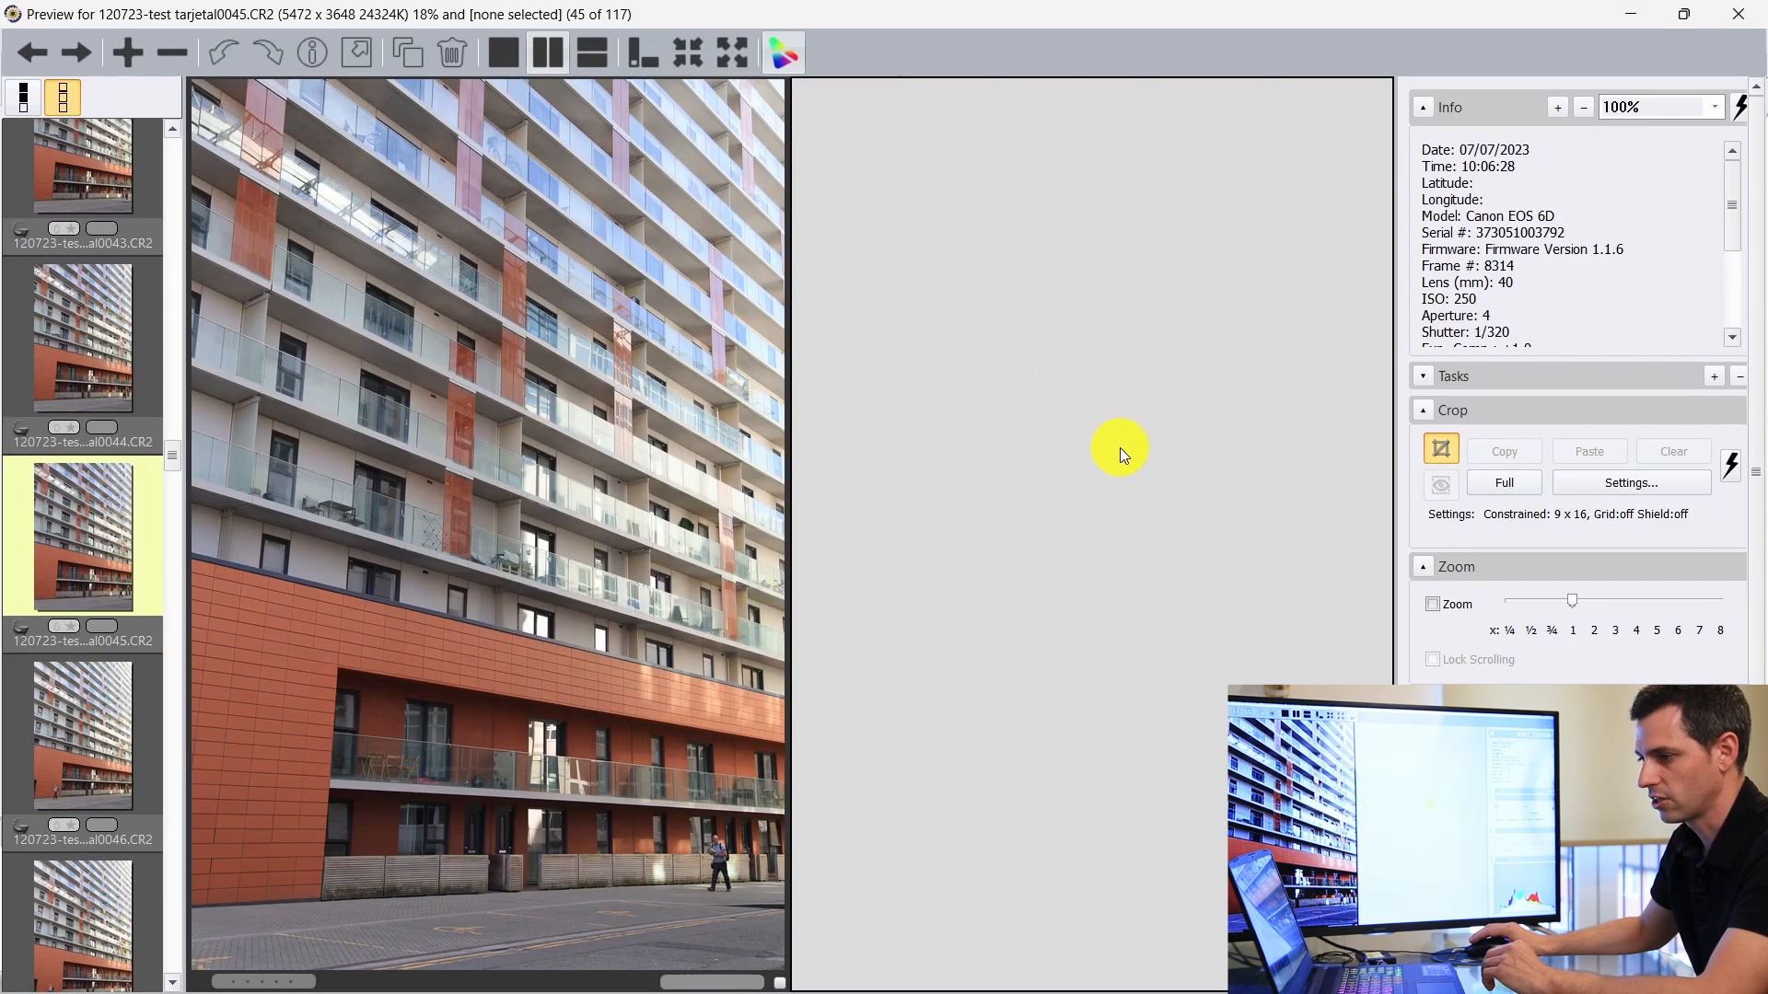
Step: Load 120723-test tarjetal0047.CR2 into the empty preview pane to compare it with 120723-test tarjetal0045.CR2
key(Right)
click(69, 717)
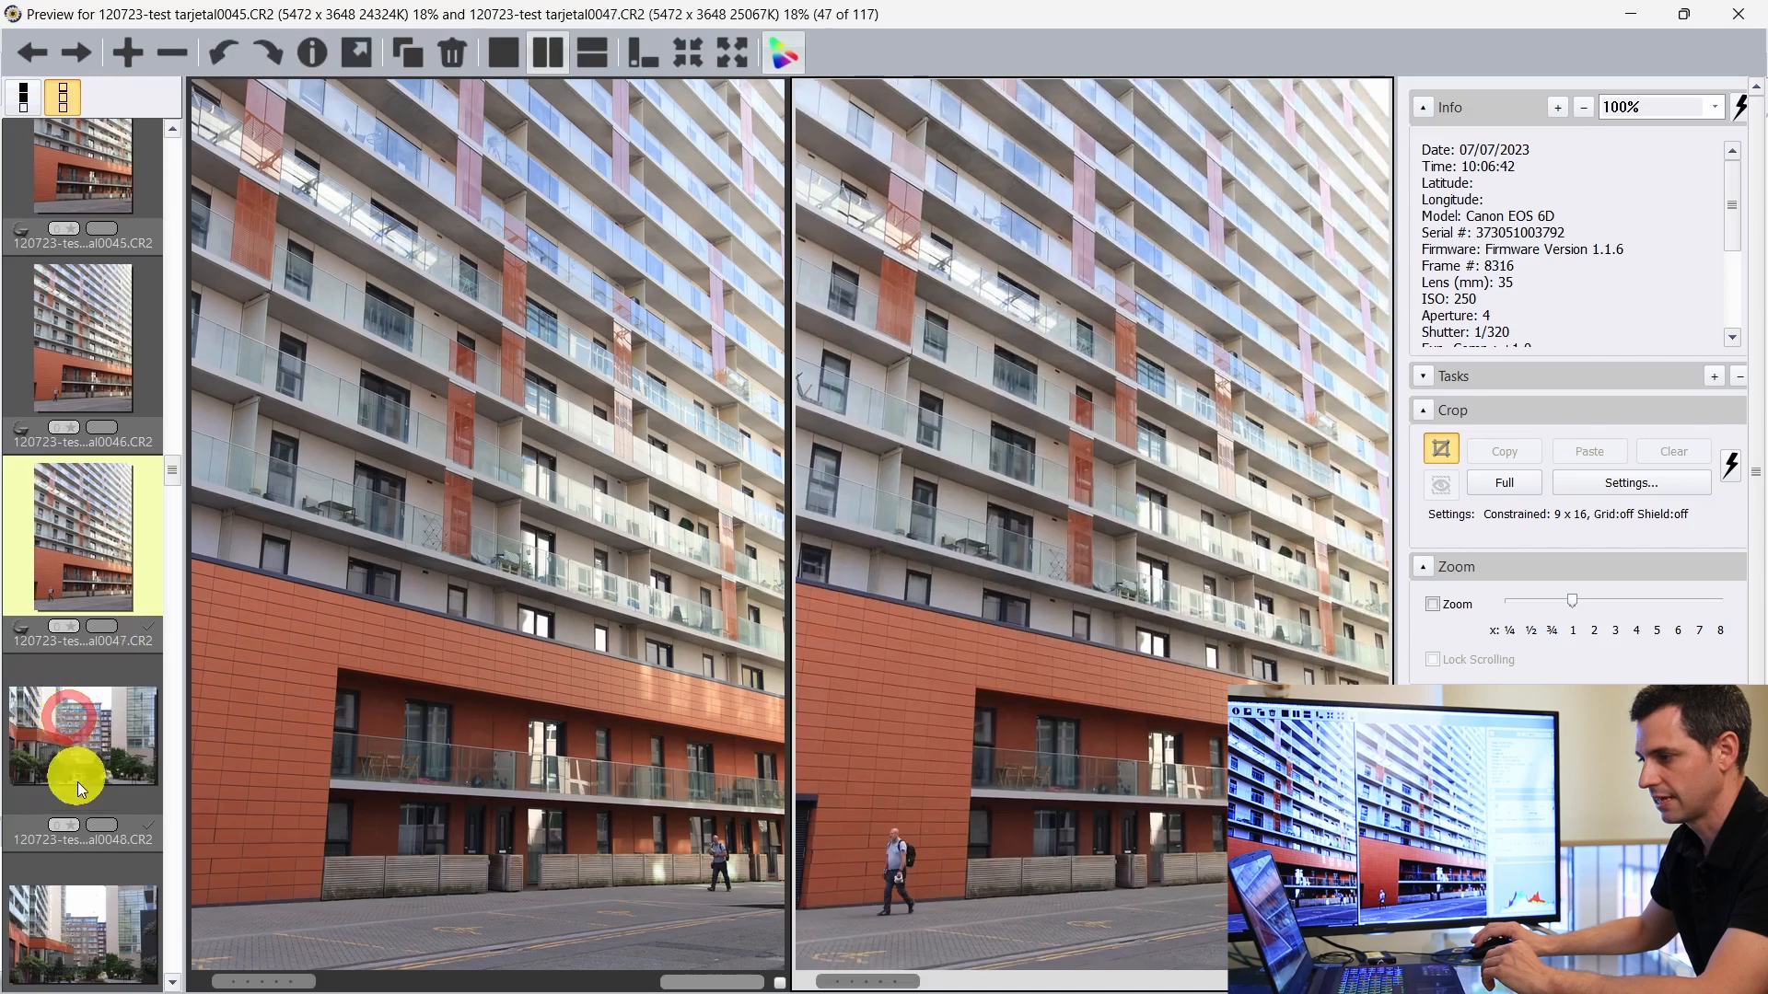
scroll(81, 787, down, 3)
scroll(93, 539, up, 2)
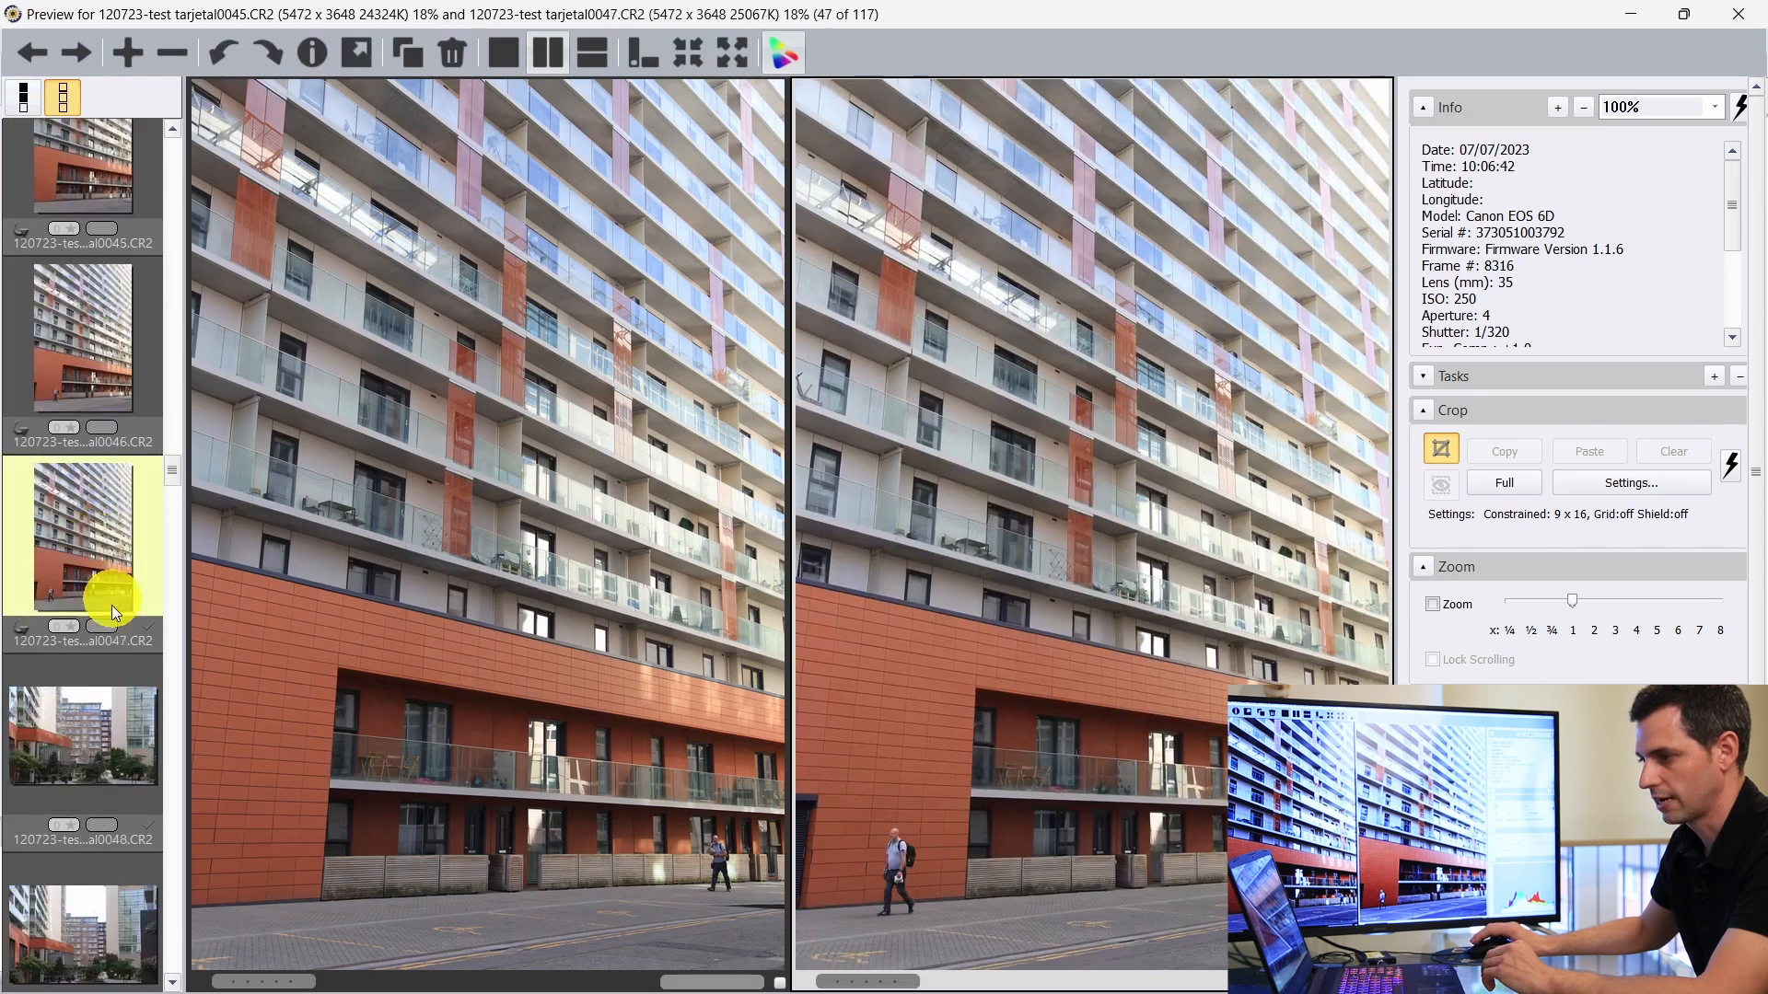
click(70, 737)
click(84, 502)
click(81, 322)
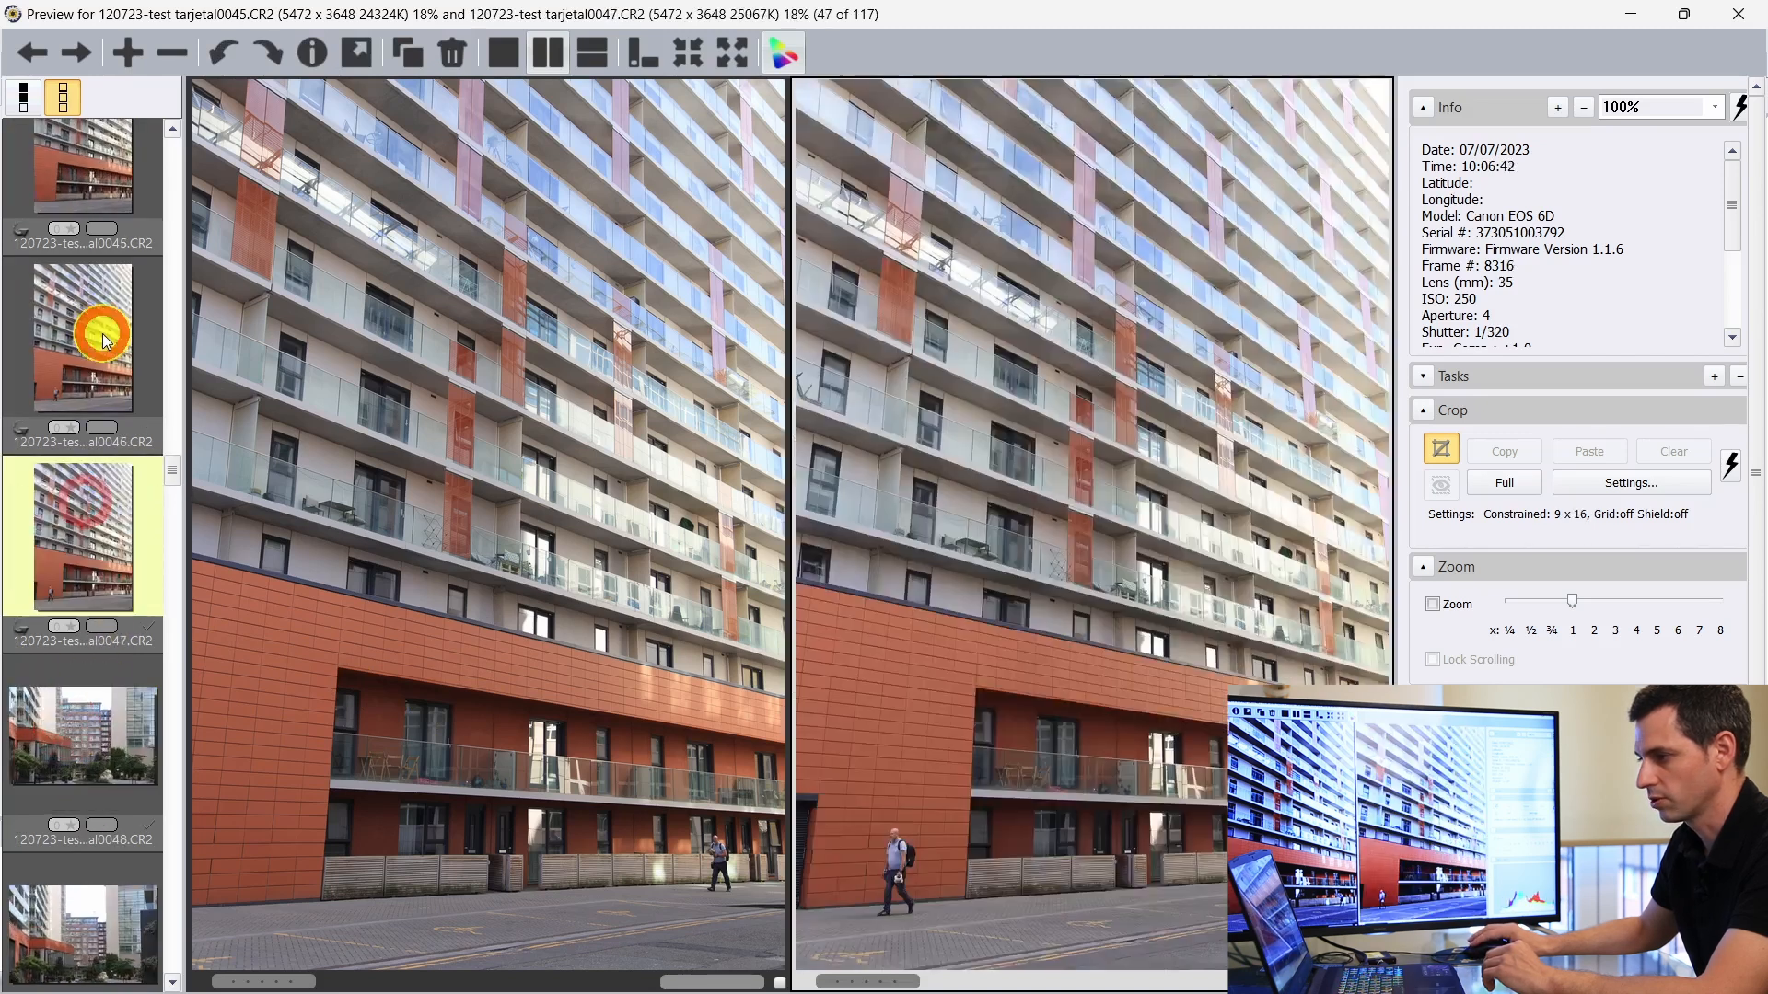
Step: Zoom both compared photos to 100% and examine different areas of 120723-test tarjetal0045.CR2
click(770, 554)
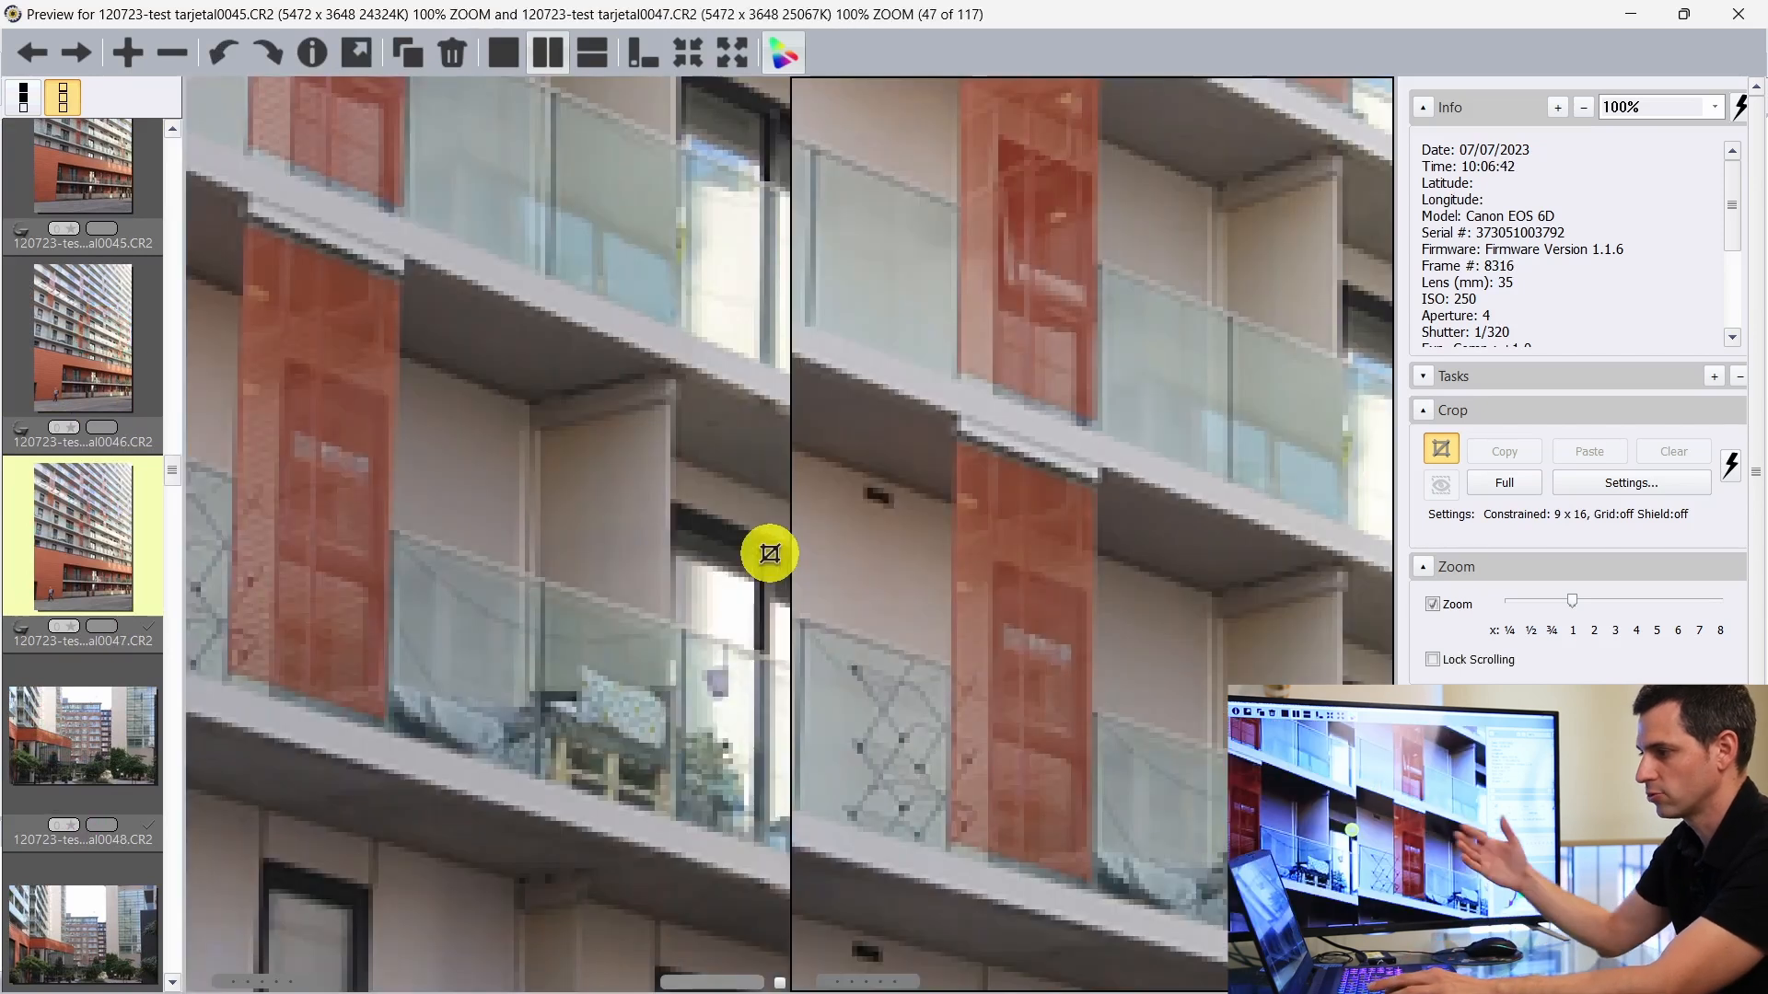
drag(675, 702, 714, 279)
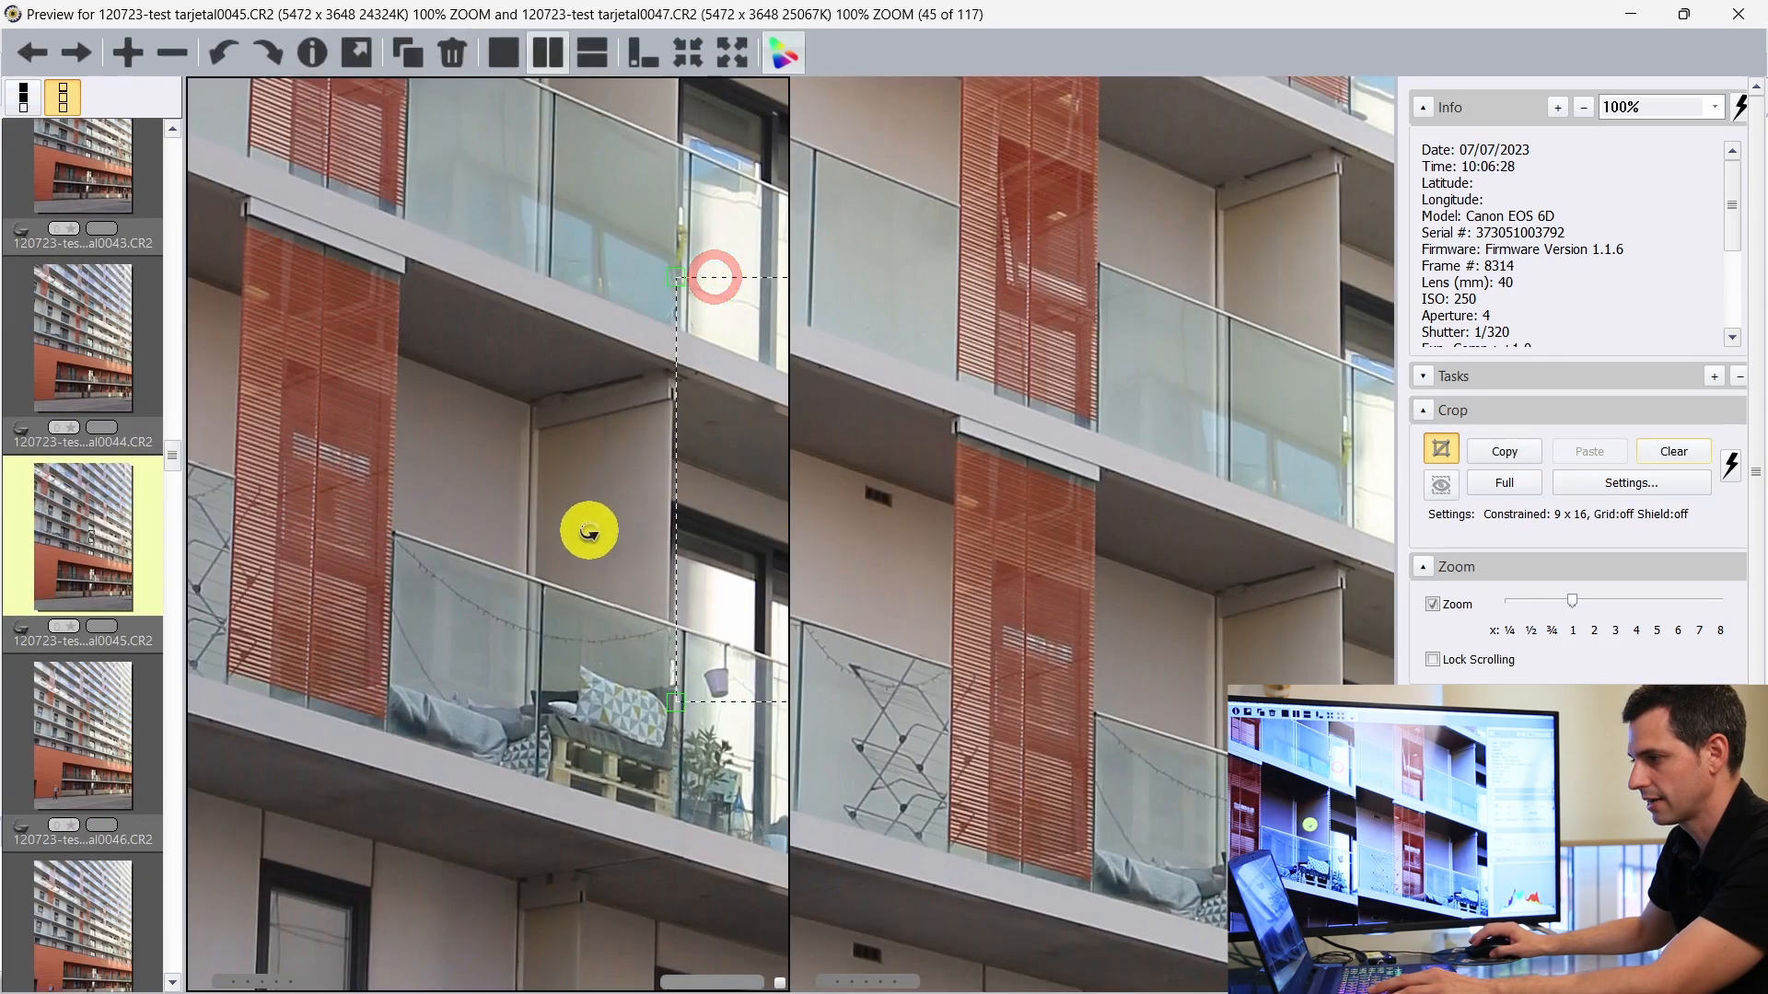
drag(563, 545, 710, 31)
drag(439, 666, 694, 347)
drag(494, 632, 918, 643)
drag(509, 656, 265, 695)
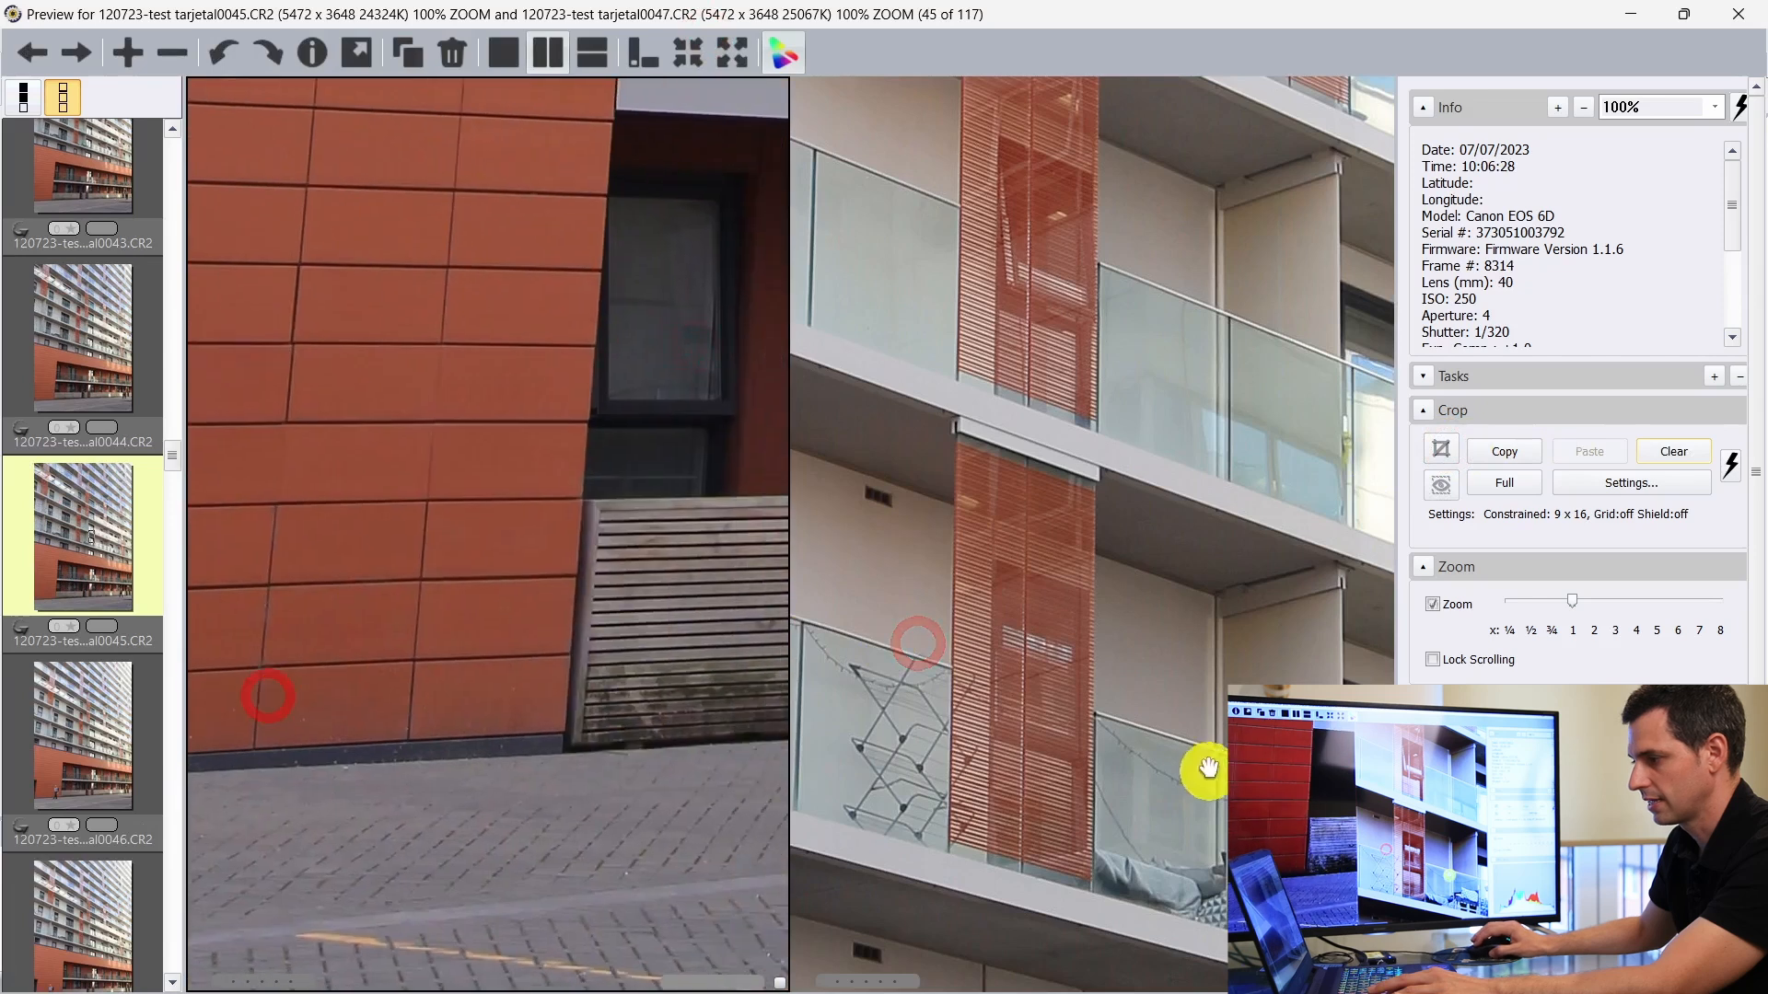
Step: Examine different areas of 120723-test tarjetal0047.CR2 at 100%, and return both photos to the full view
drag(1050, 764, 1252, 102)
drag(921, 764, 1390, 404)
drag(1013, 543, 1098, 108)
drag(1083, 551, 1157, 525)
click(1156, 522)
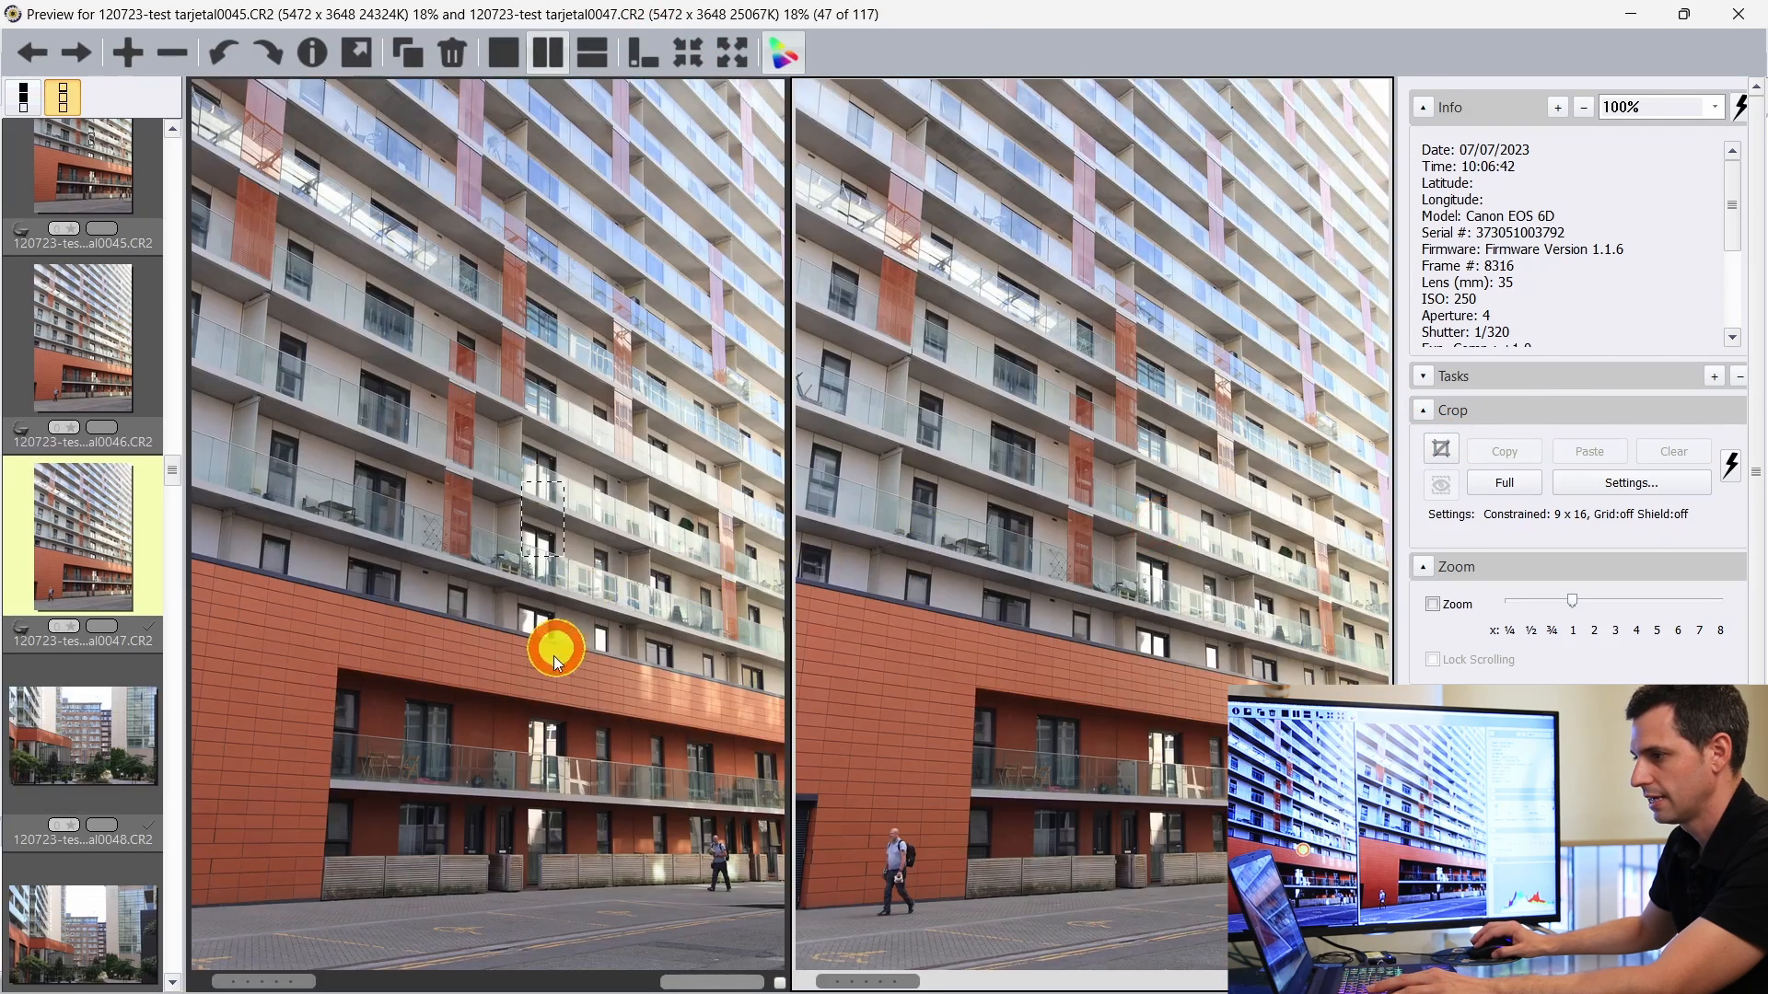
Step: Load 120723-test tarjetal0042.CR2 into the first comparison pane and 120723-test tarjetal0048.CR2 into the second
click(532, 689)
scroll(118, 416, up, 2)
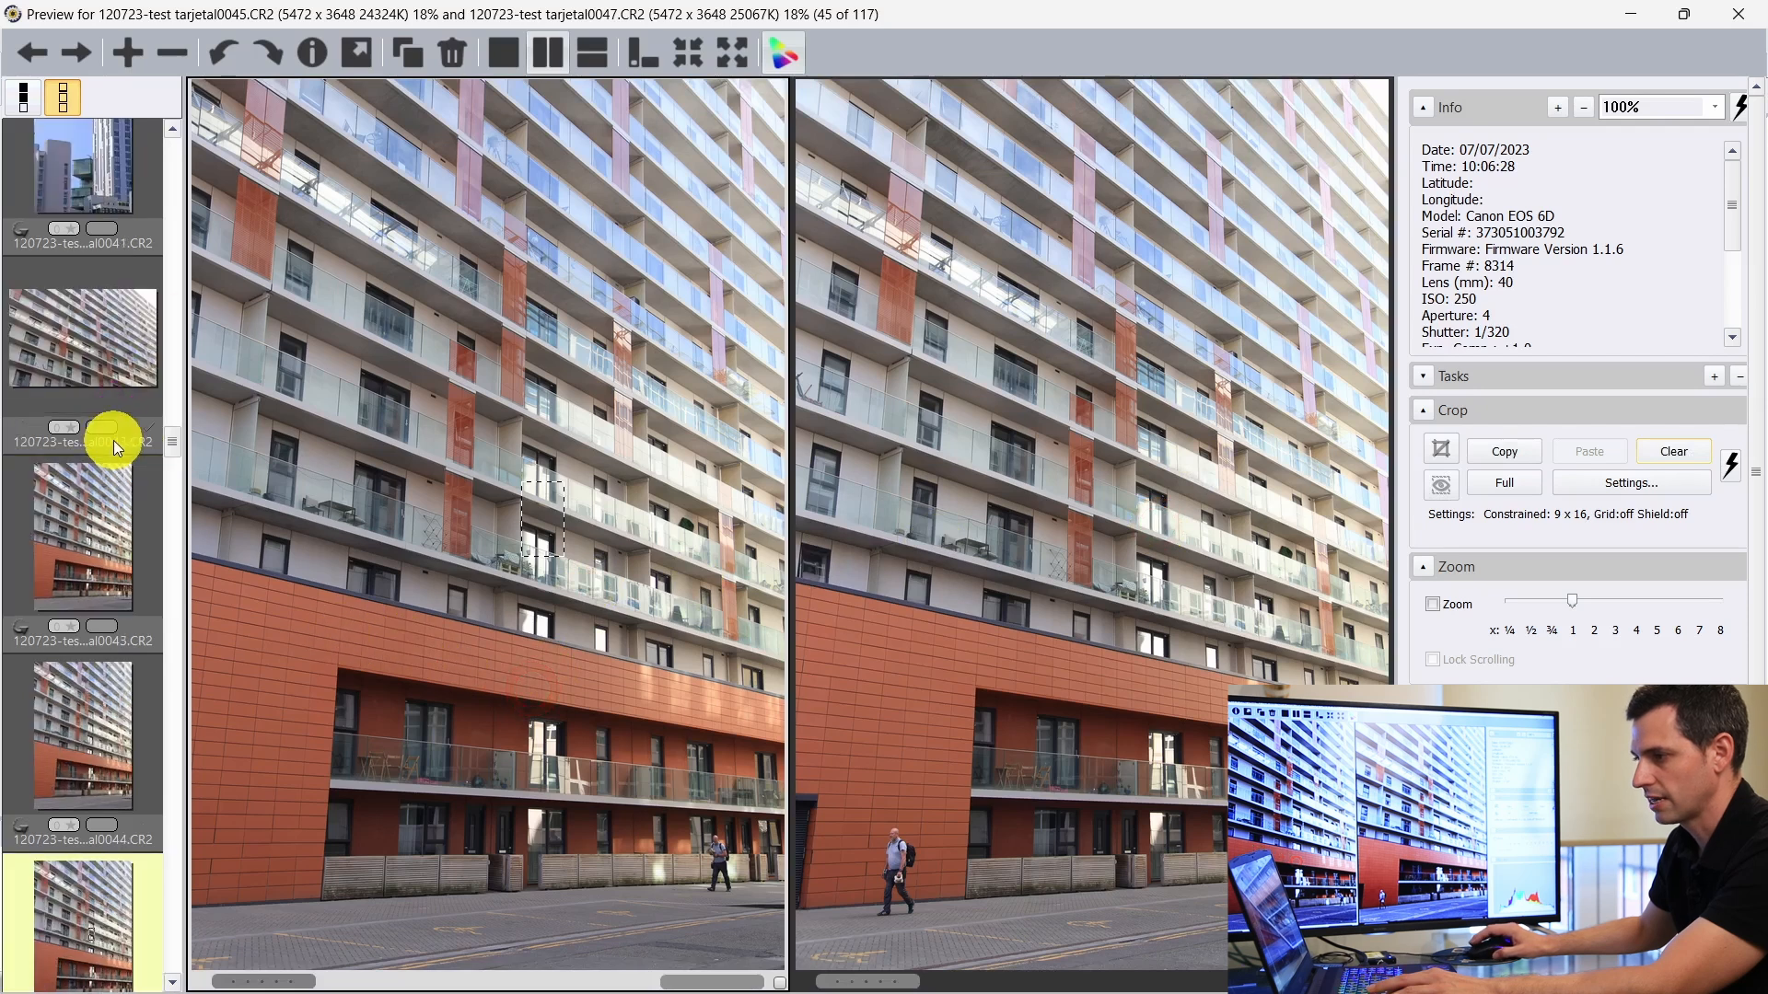
click(103, 355)
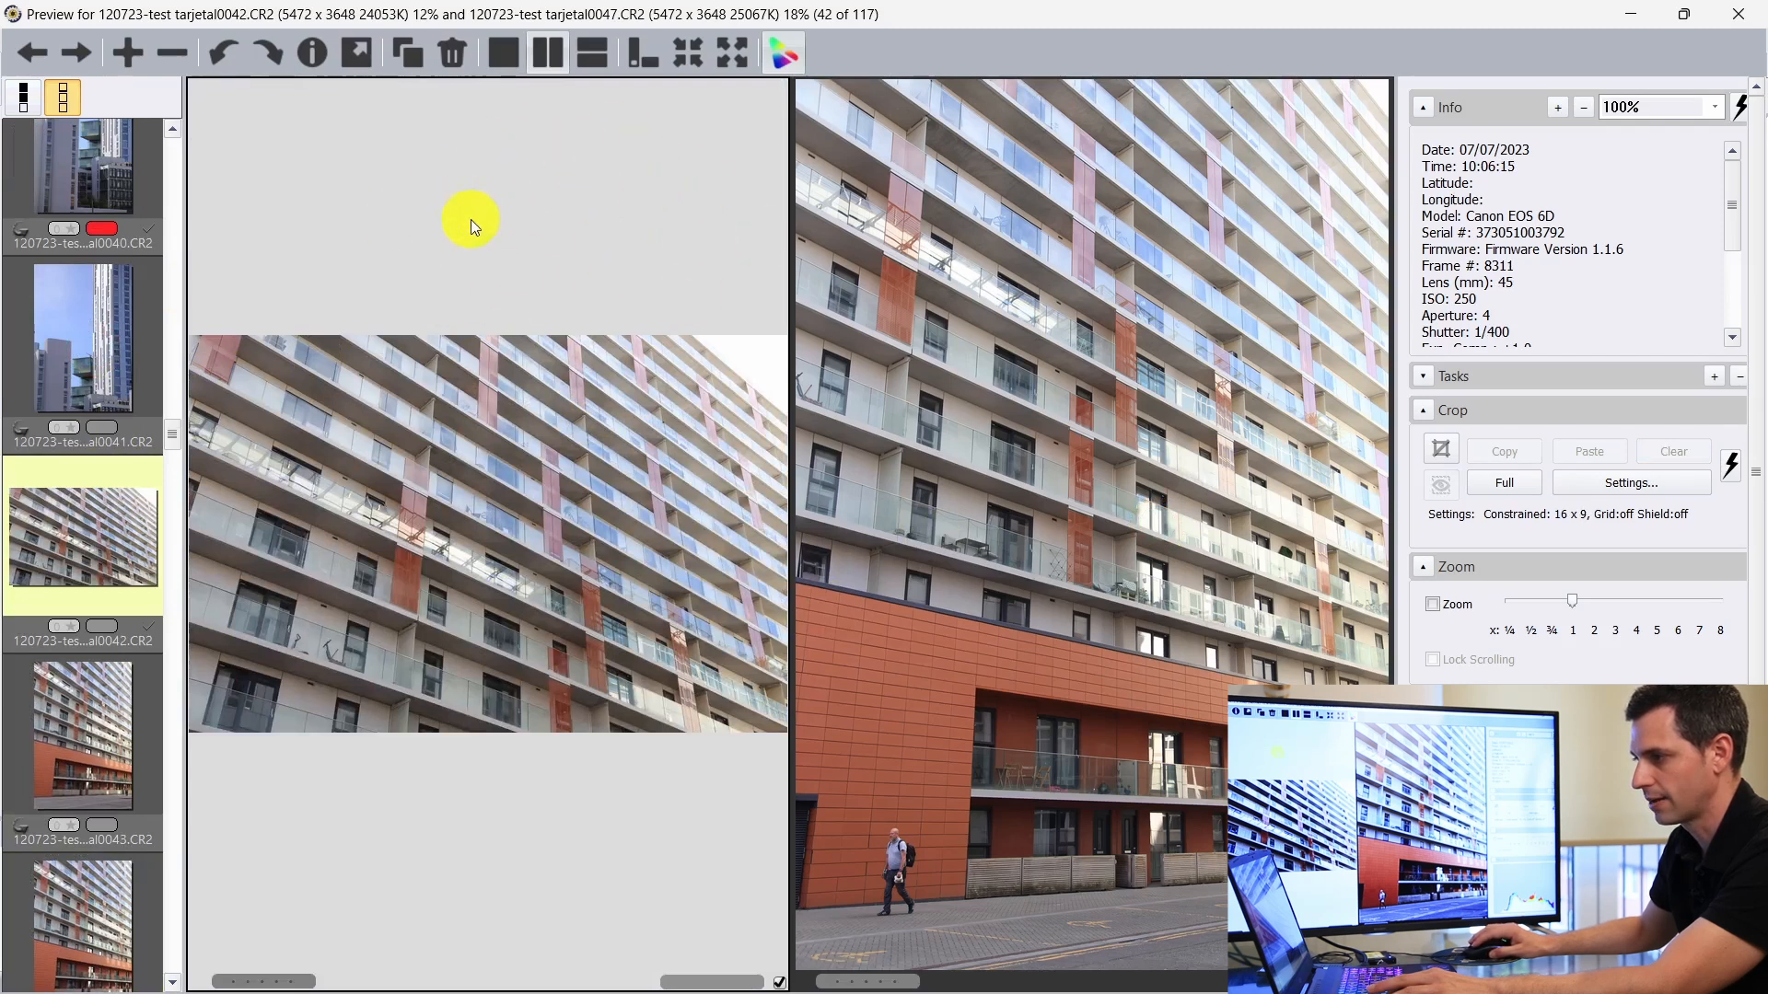
click(1136, 241)
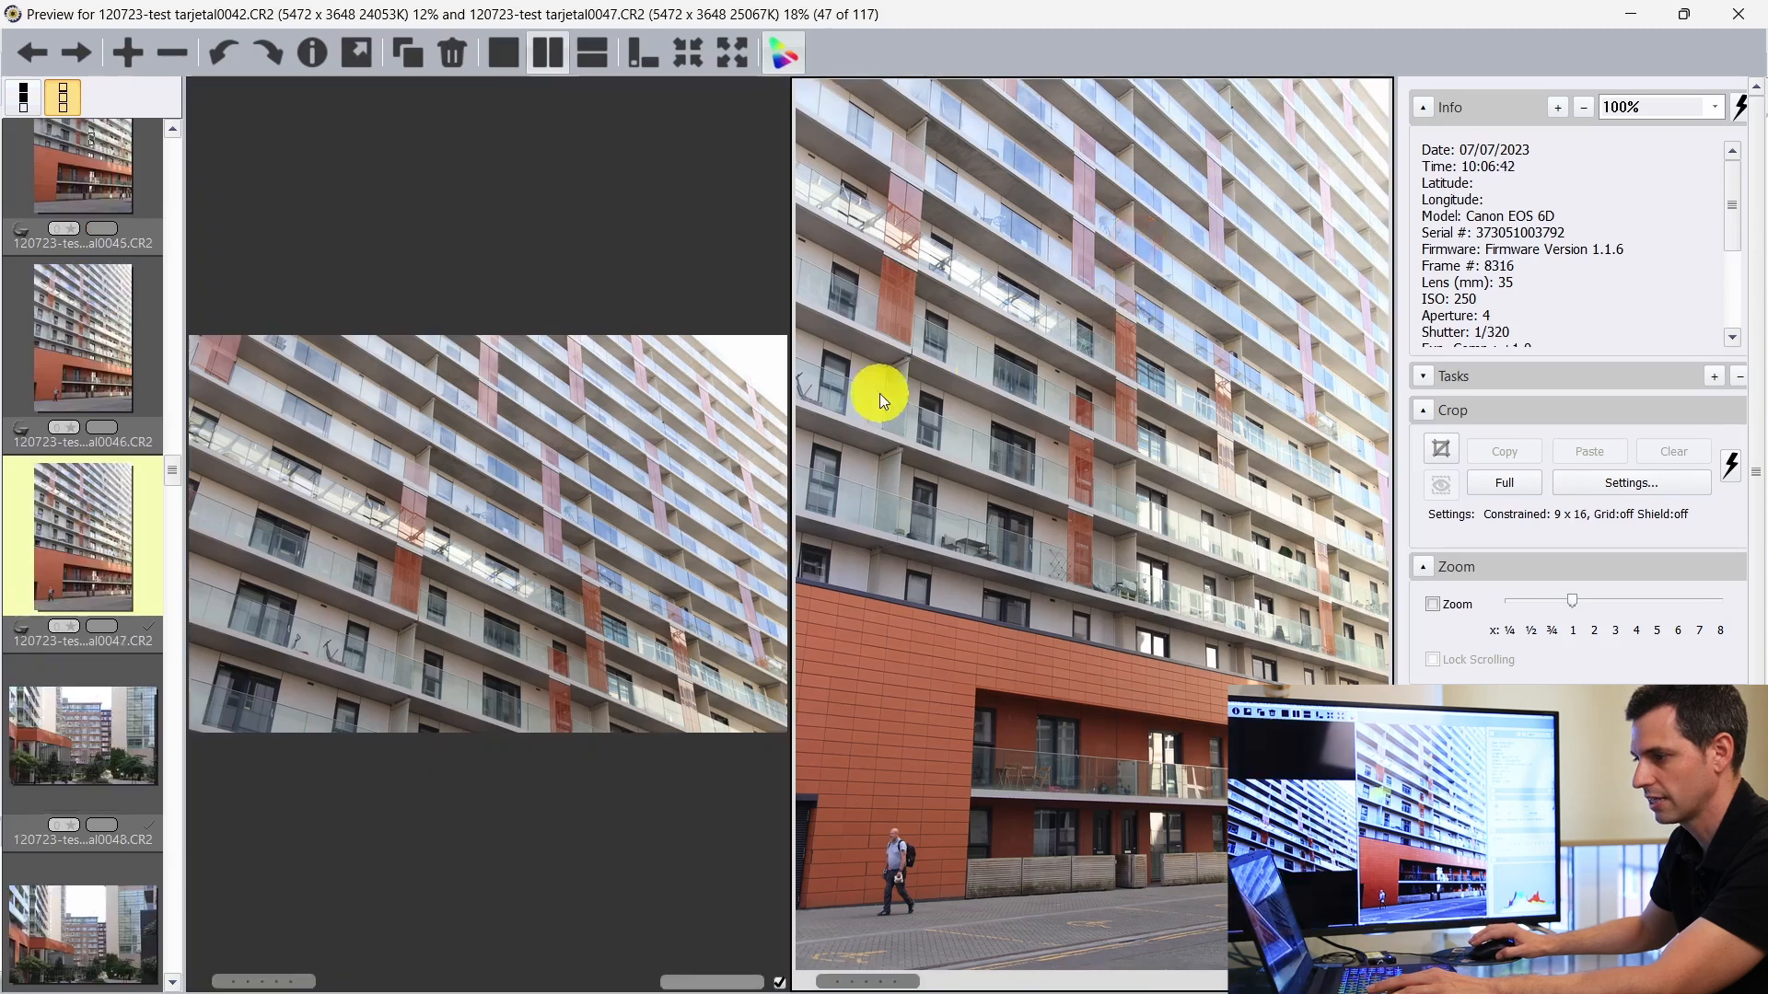
click(83, 732)
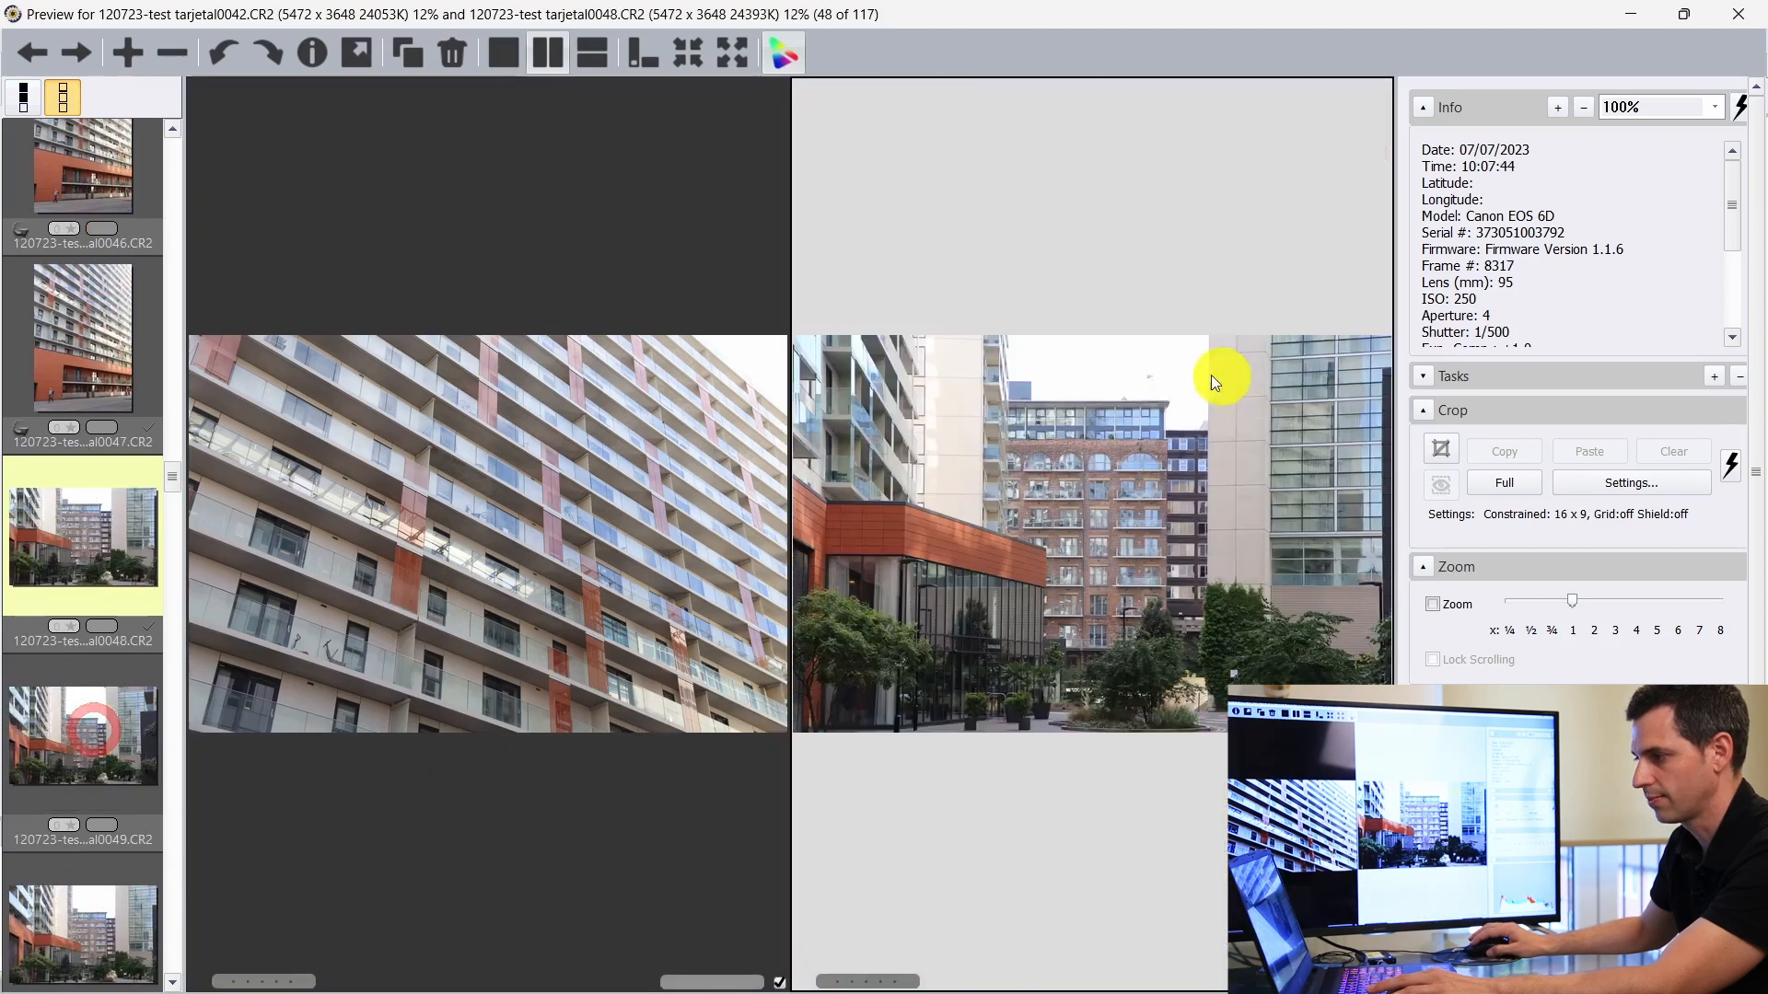
Step: Compare 120723-test tarjetal0050.CR2 in the first pane with 120723-test tarjetal0048.CR2 at 100%, and return to the full view
click(1105, 502)
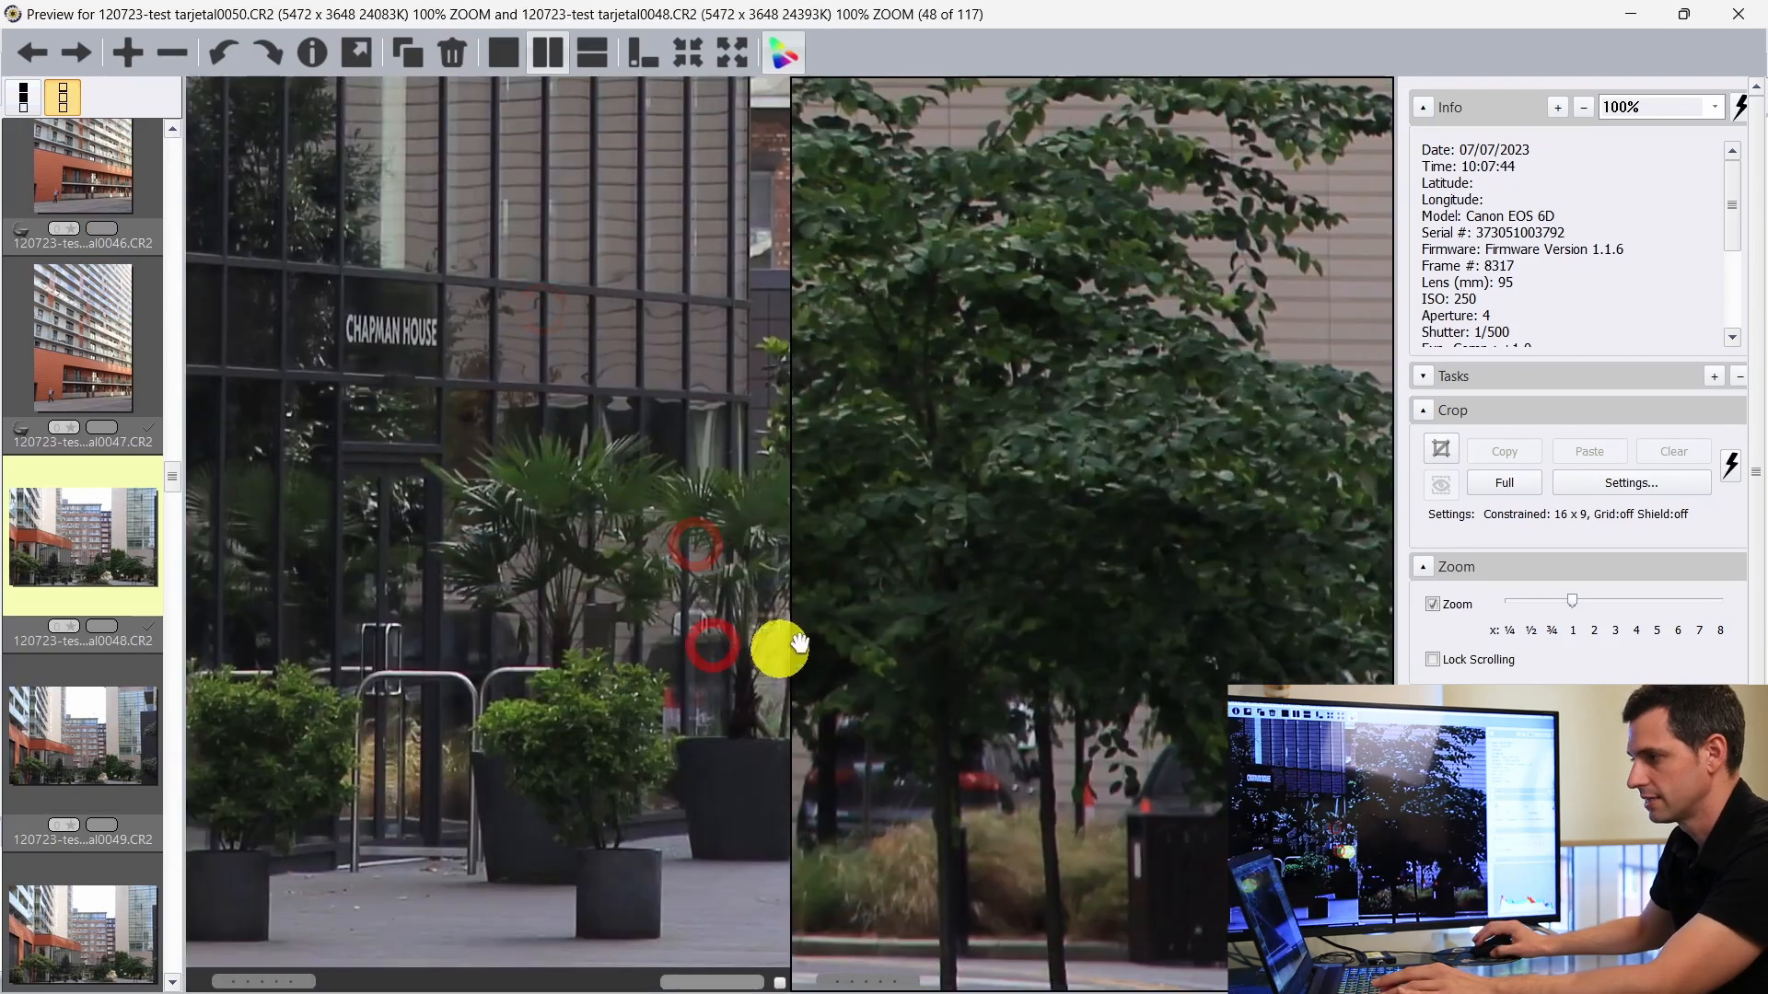
click(837, 544)
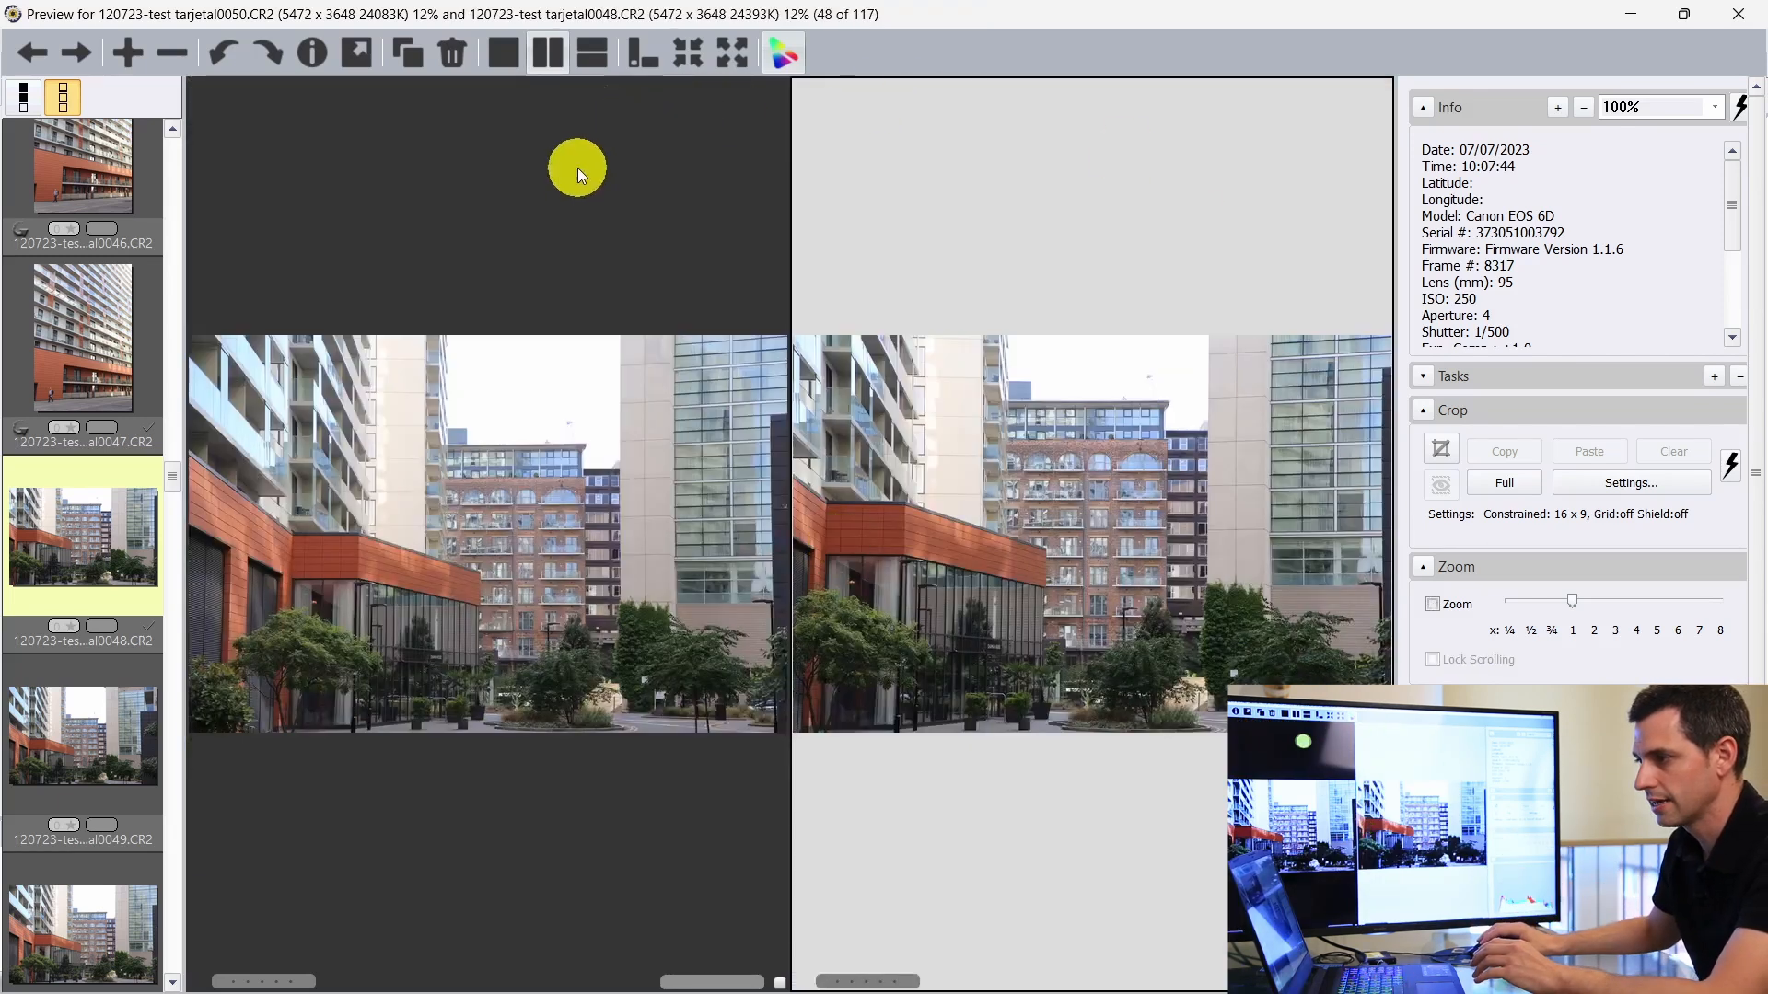
Step: Try the stacked preview layout, return to the single-photo layout and hide the thumbnail strip
click(594, 55)
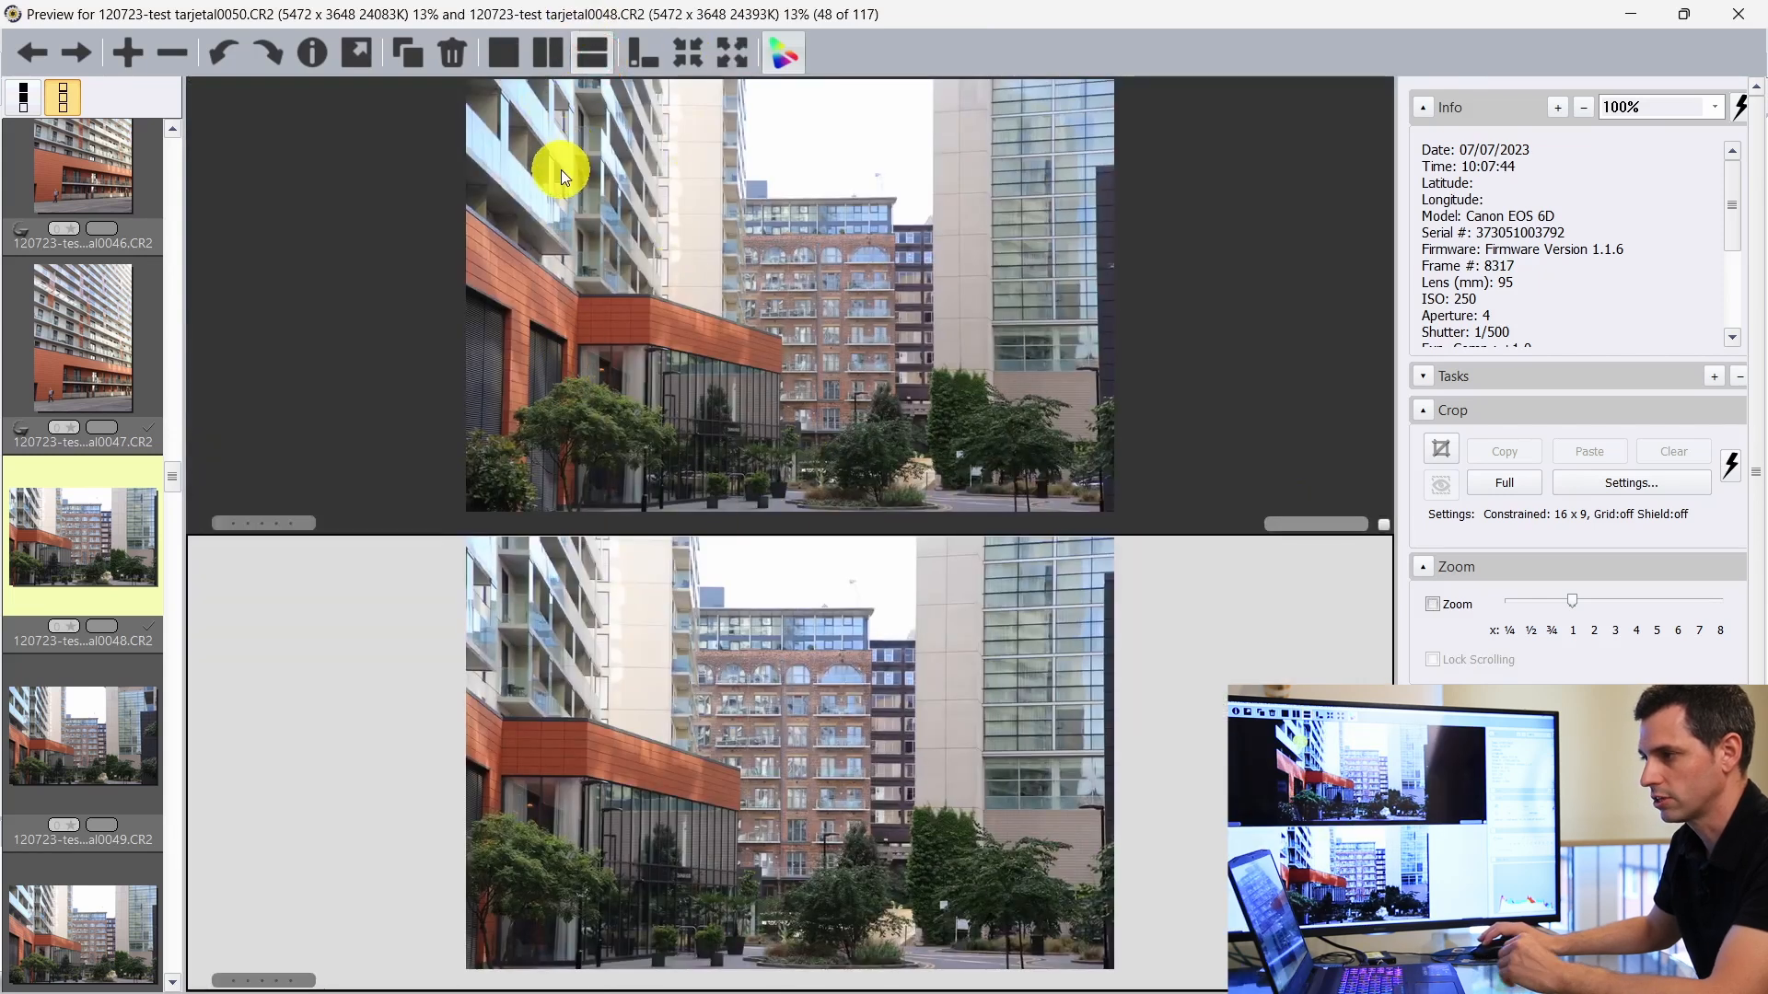
click(510, 57)
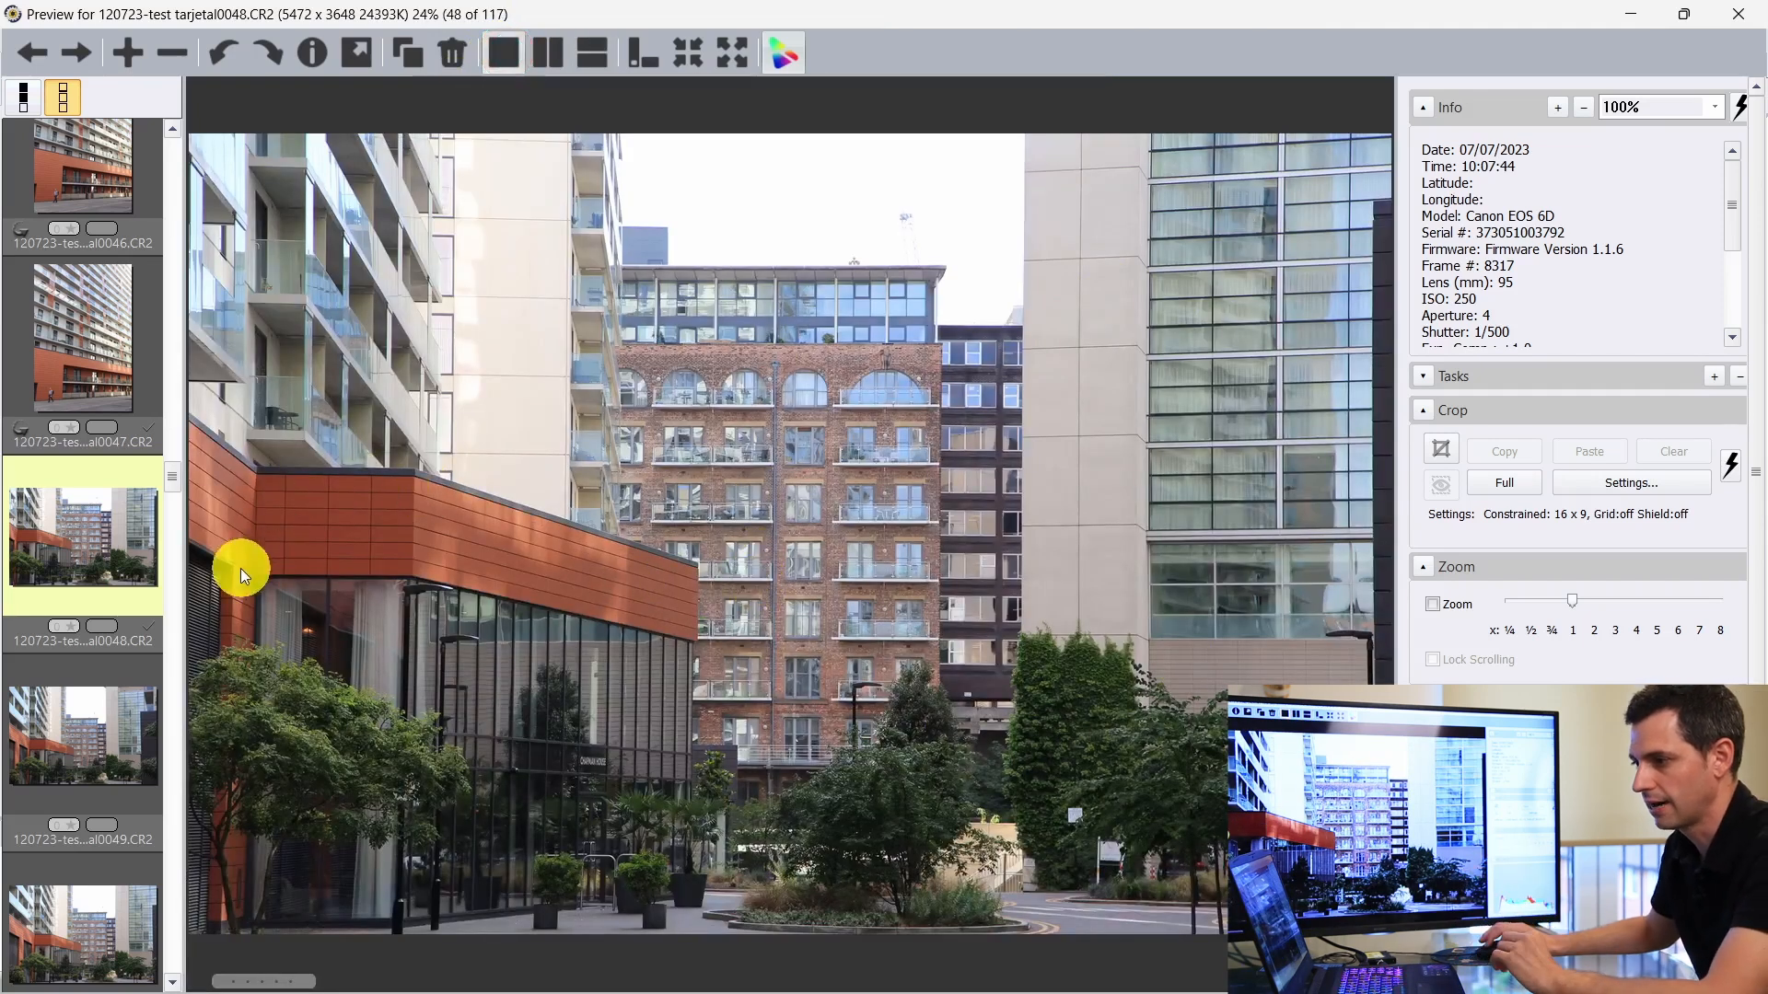
drag(183, 572, 4, 554)
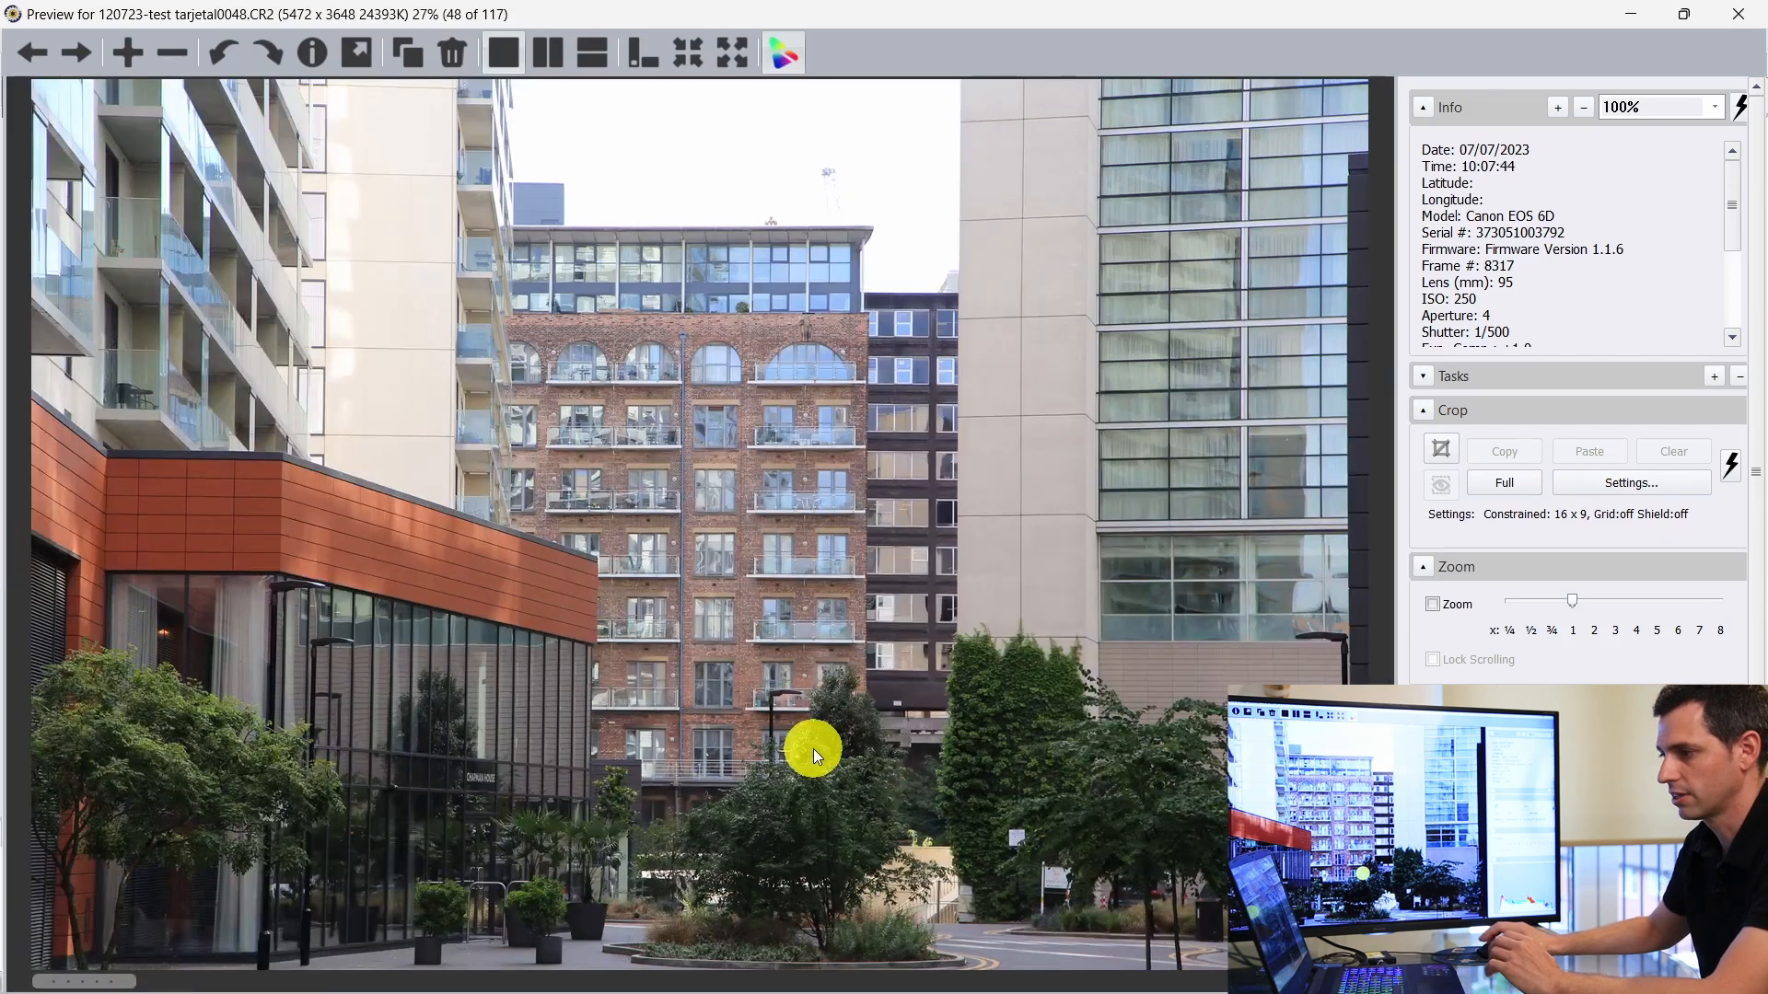
Step: Advance three photos in the single preview to 120723-test tarjetal0051.CR2 and return to the contact sheet
key(Right)
key(Right)
key(Right)
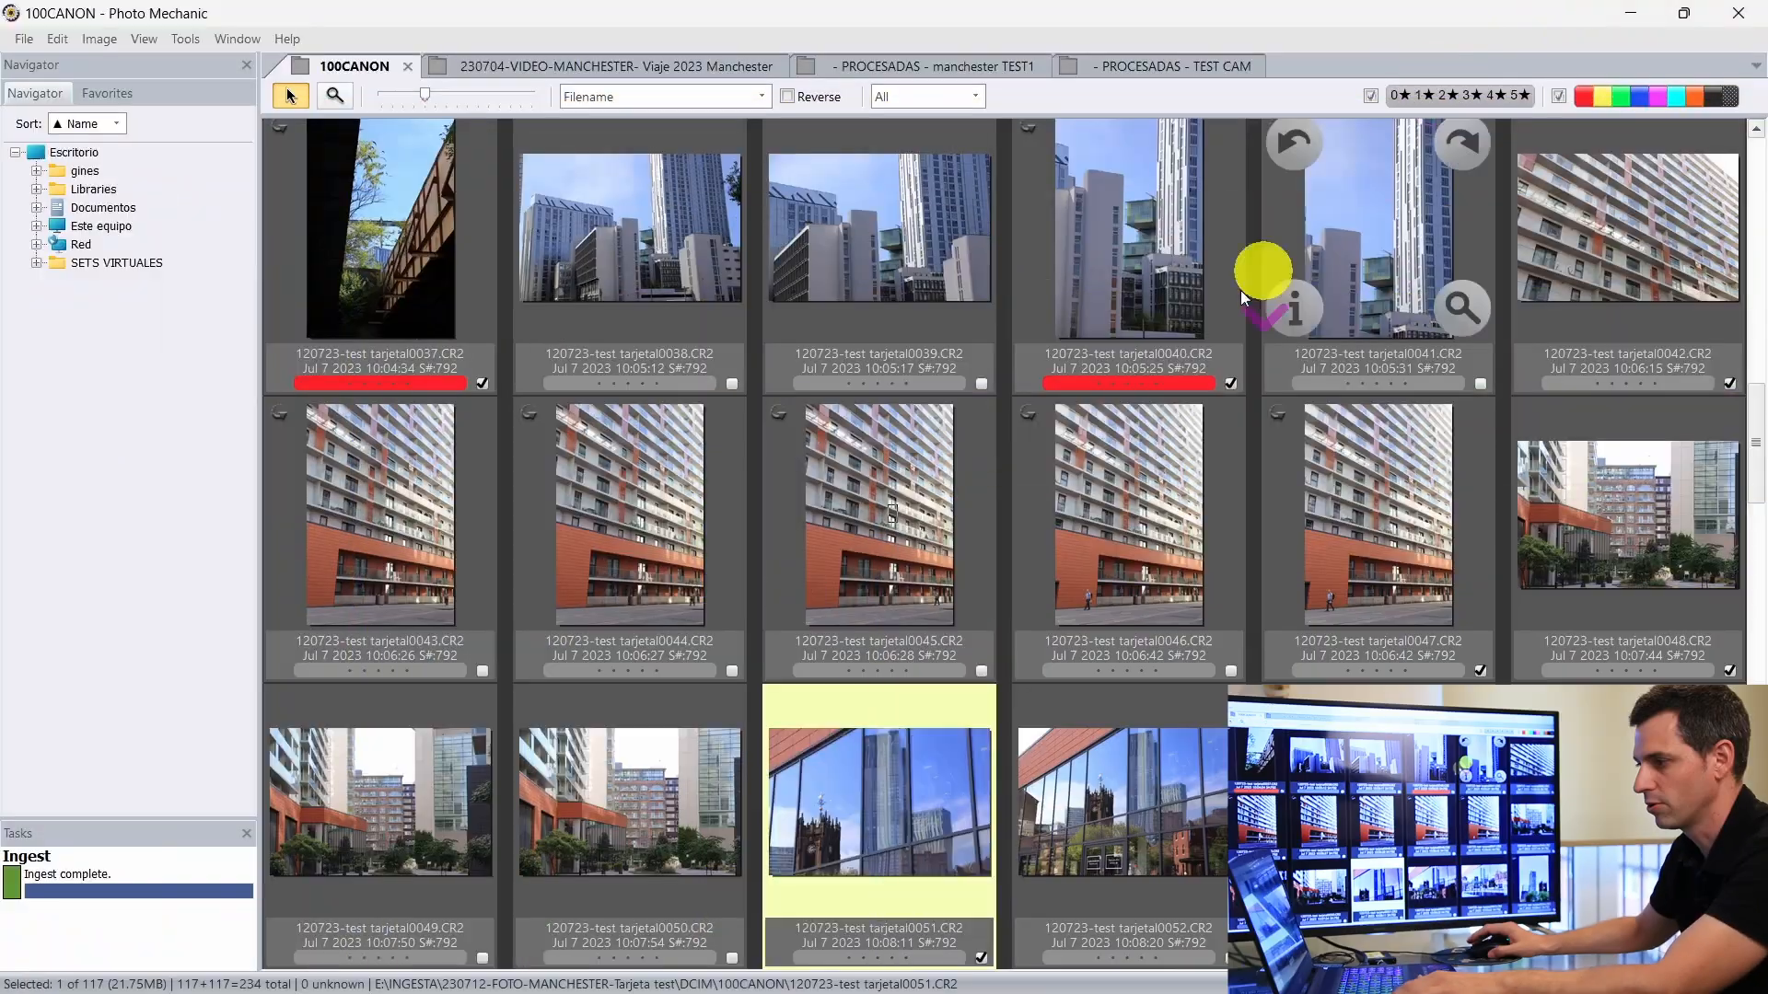
Step: Filter the 100CANON contact sheet to tagged photos and select all of them
click(365, 234)
scroll(626, 368, down, 2)
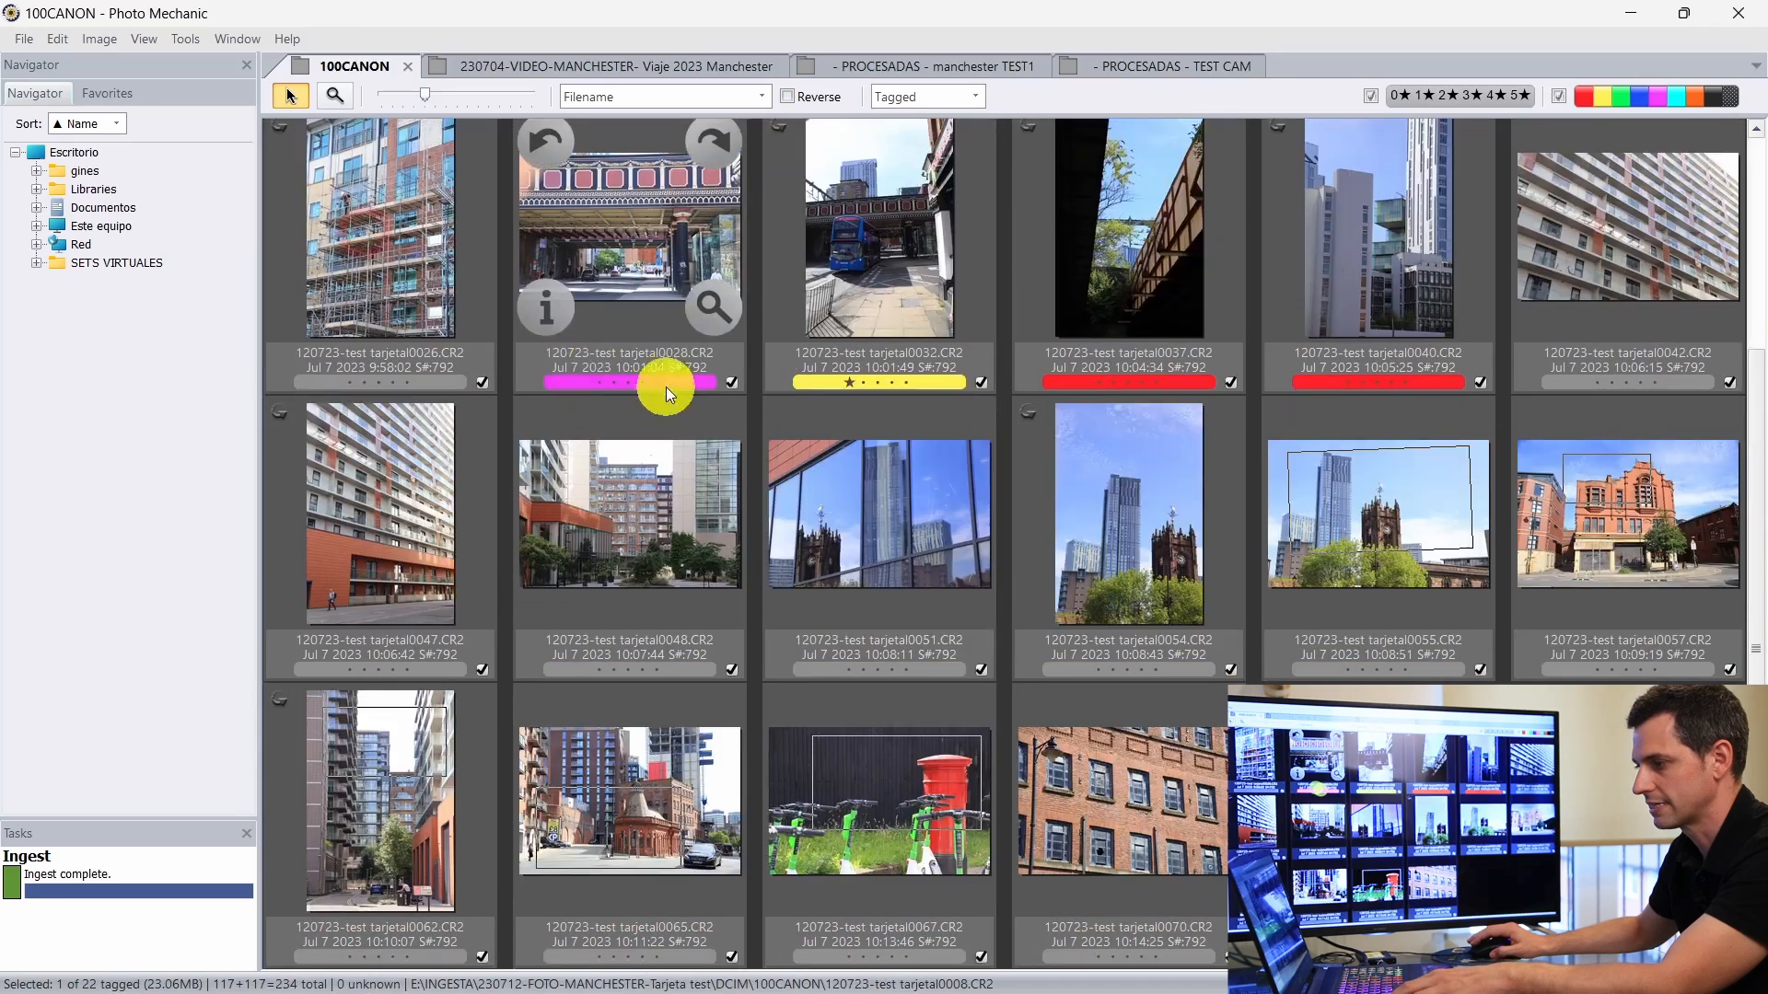
shift+click(1158, 805)
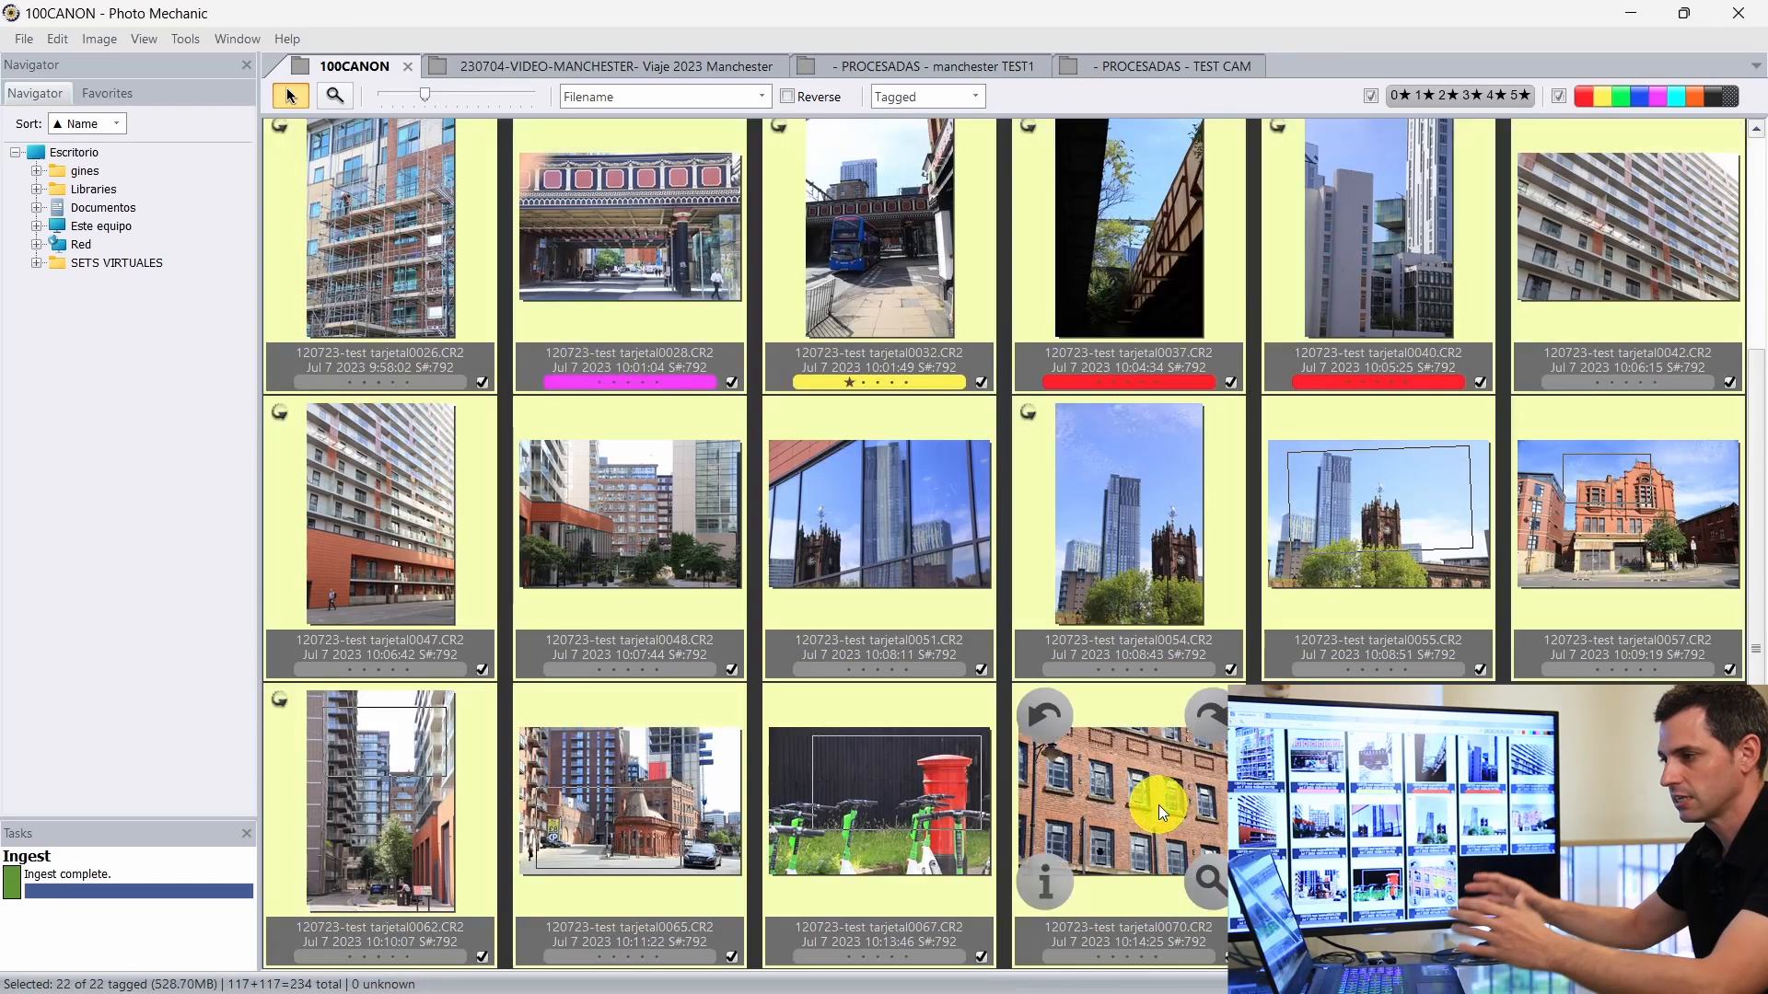
Step: Open the Save As settings for the selected photos and set them to be renamed as MANCHEST TEST{seqn}
click(27, 41)
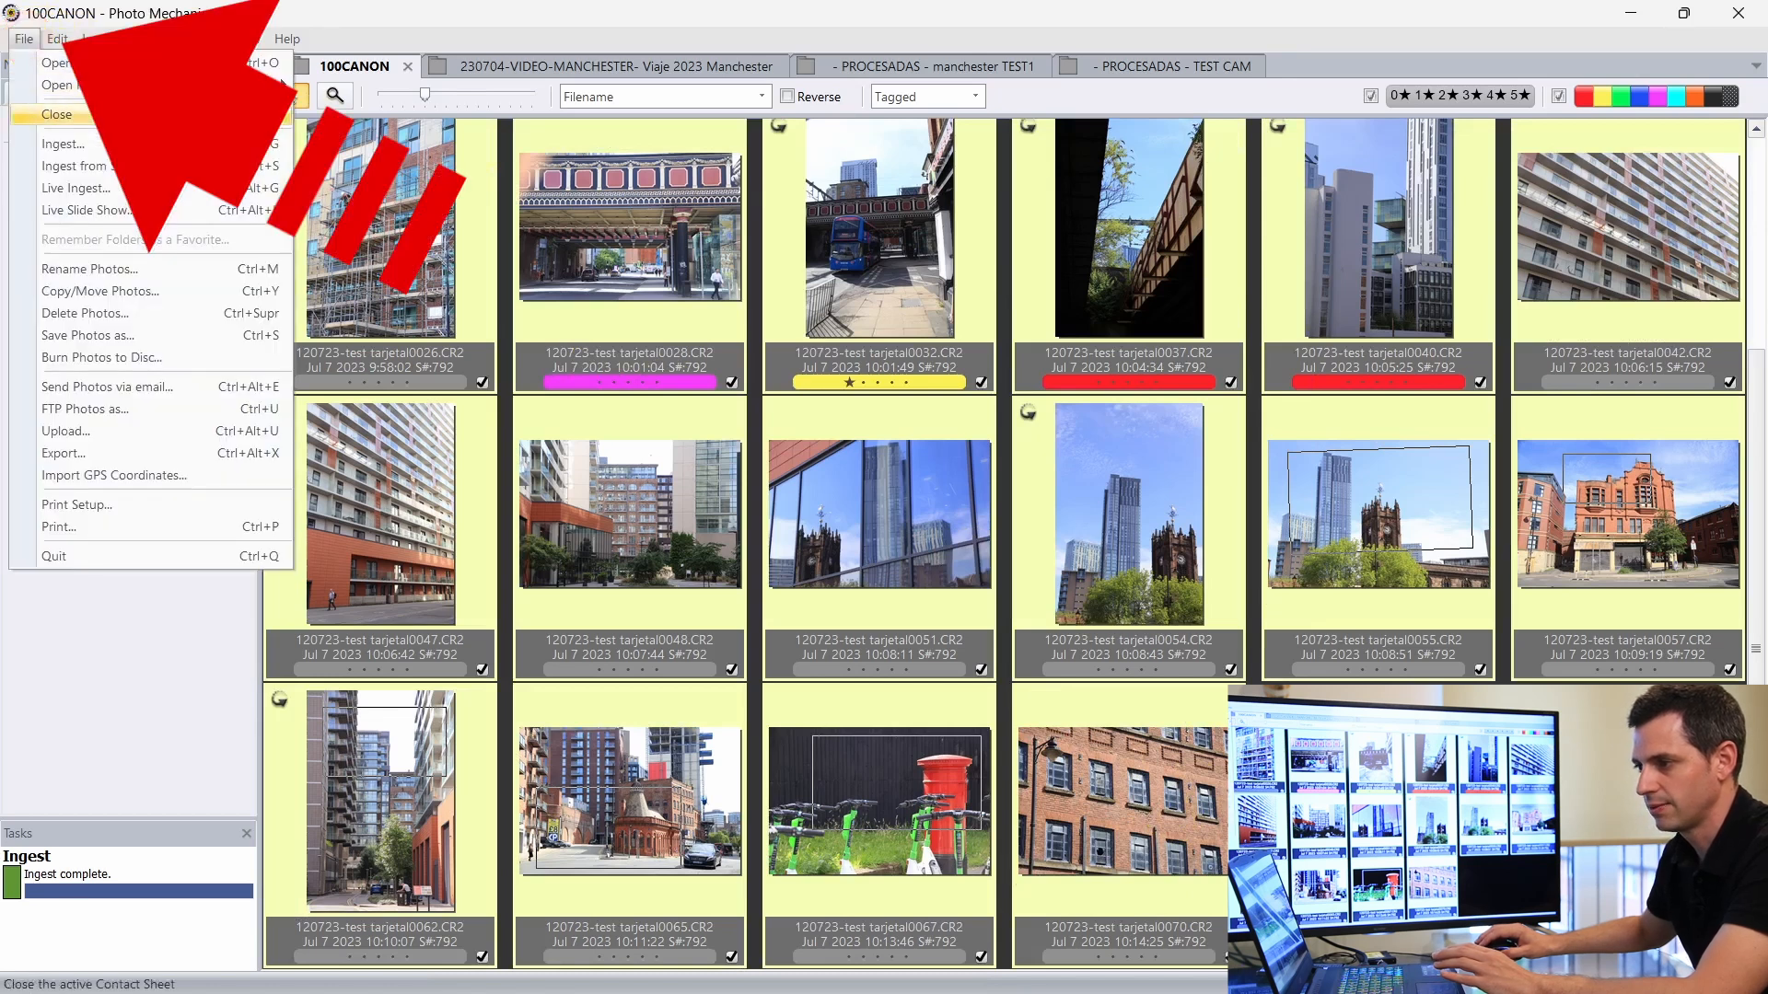
click(196, 332)
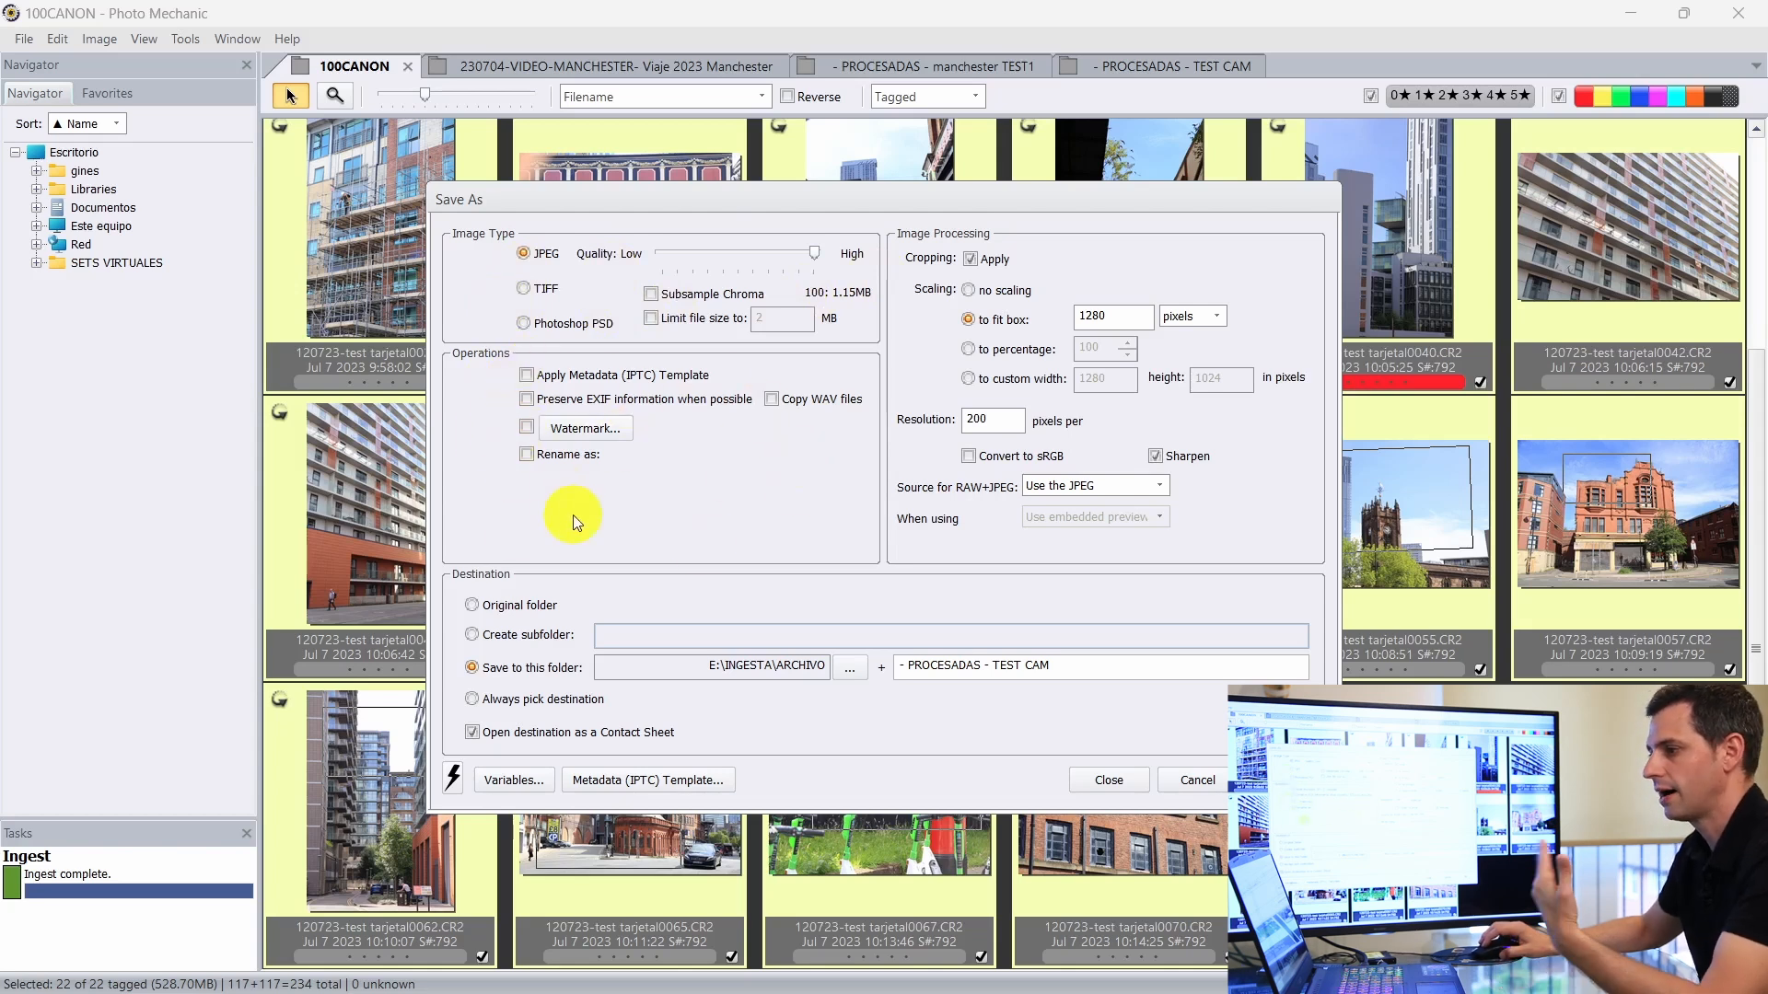
click(526, 454)
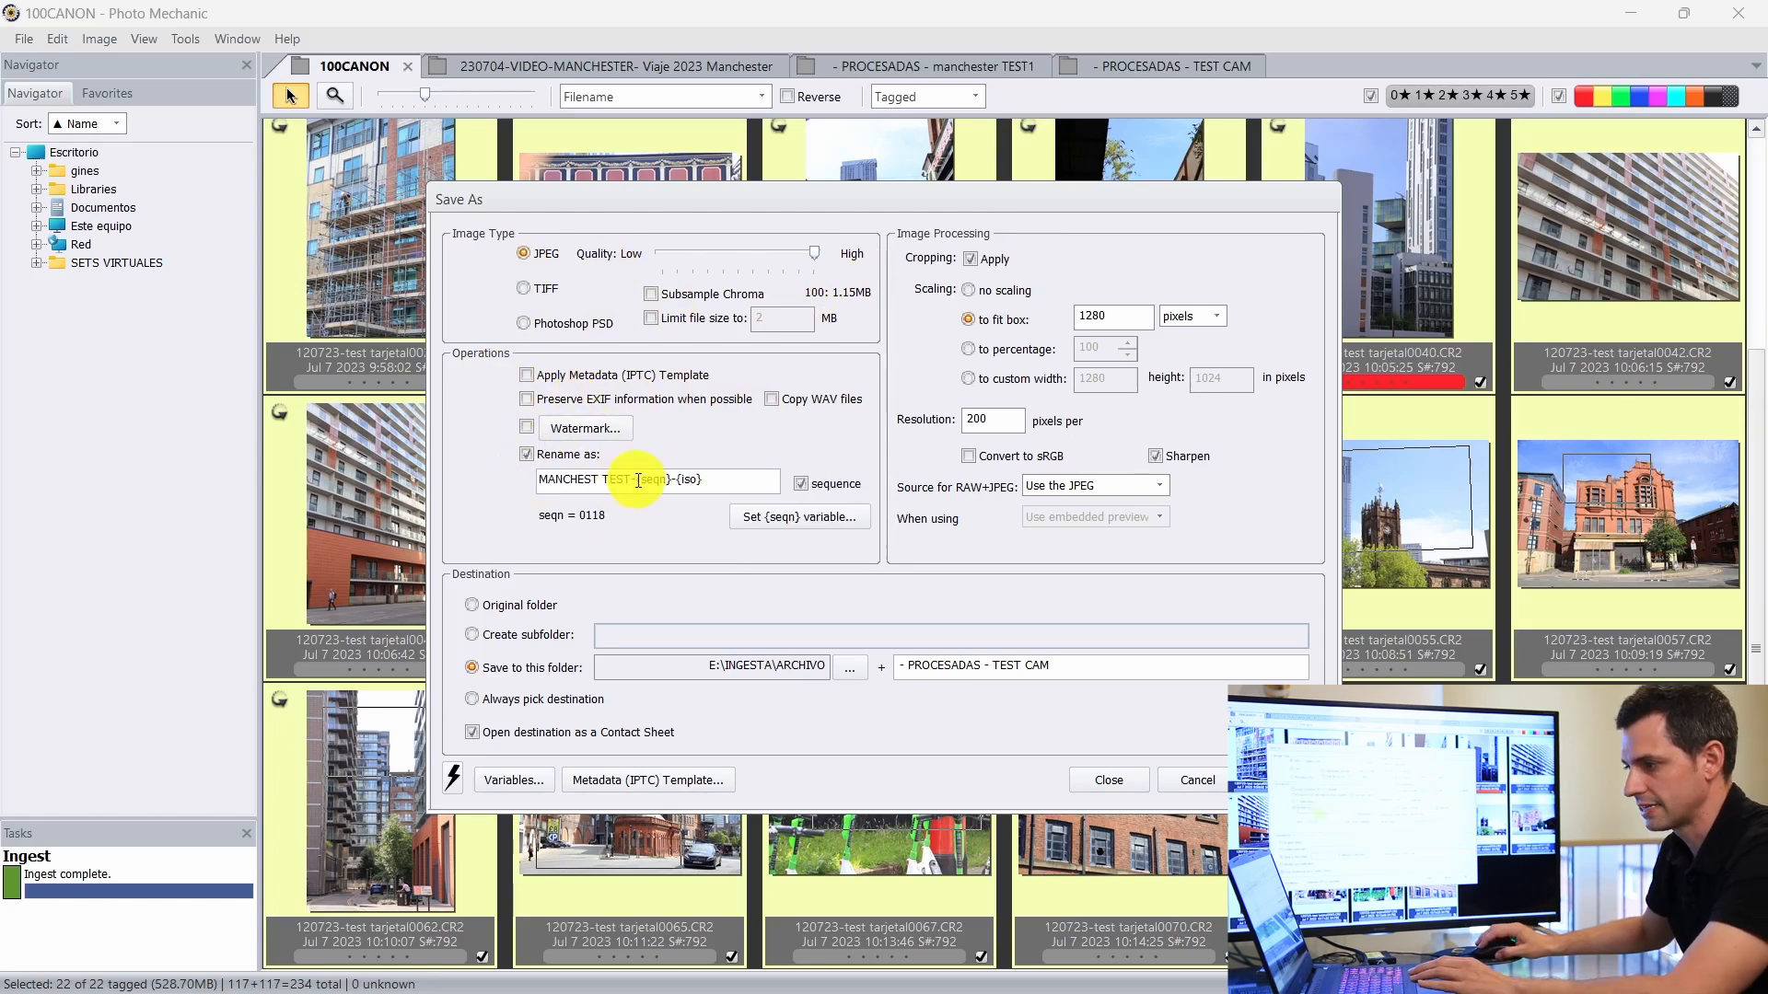
drag(638, 481, 774, 480)
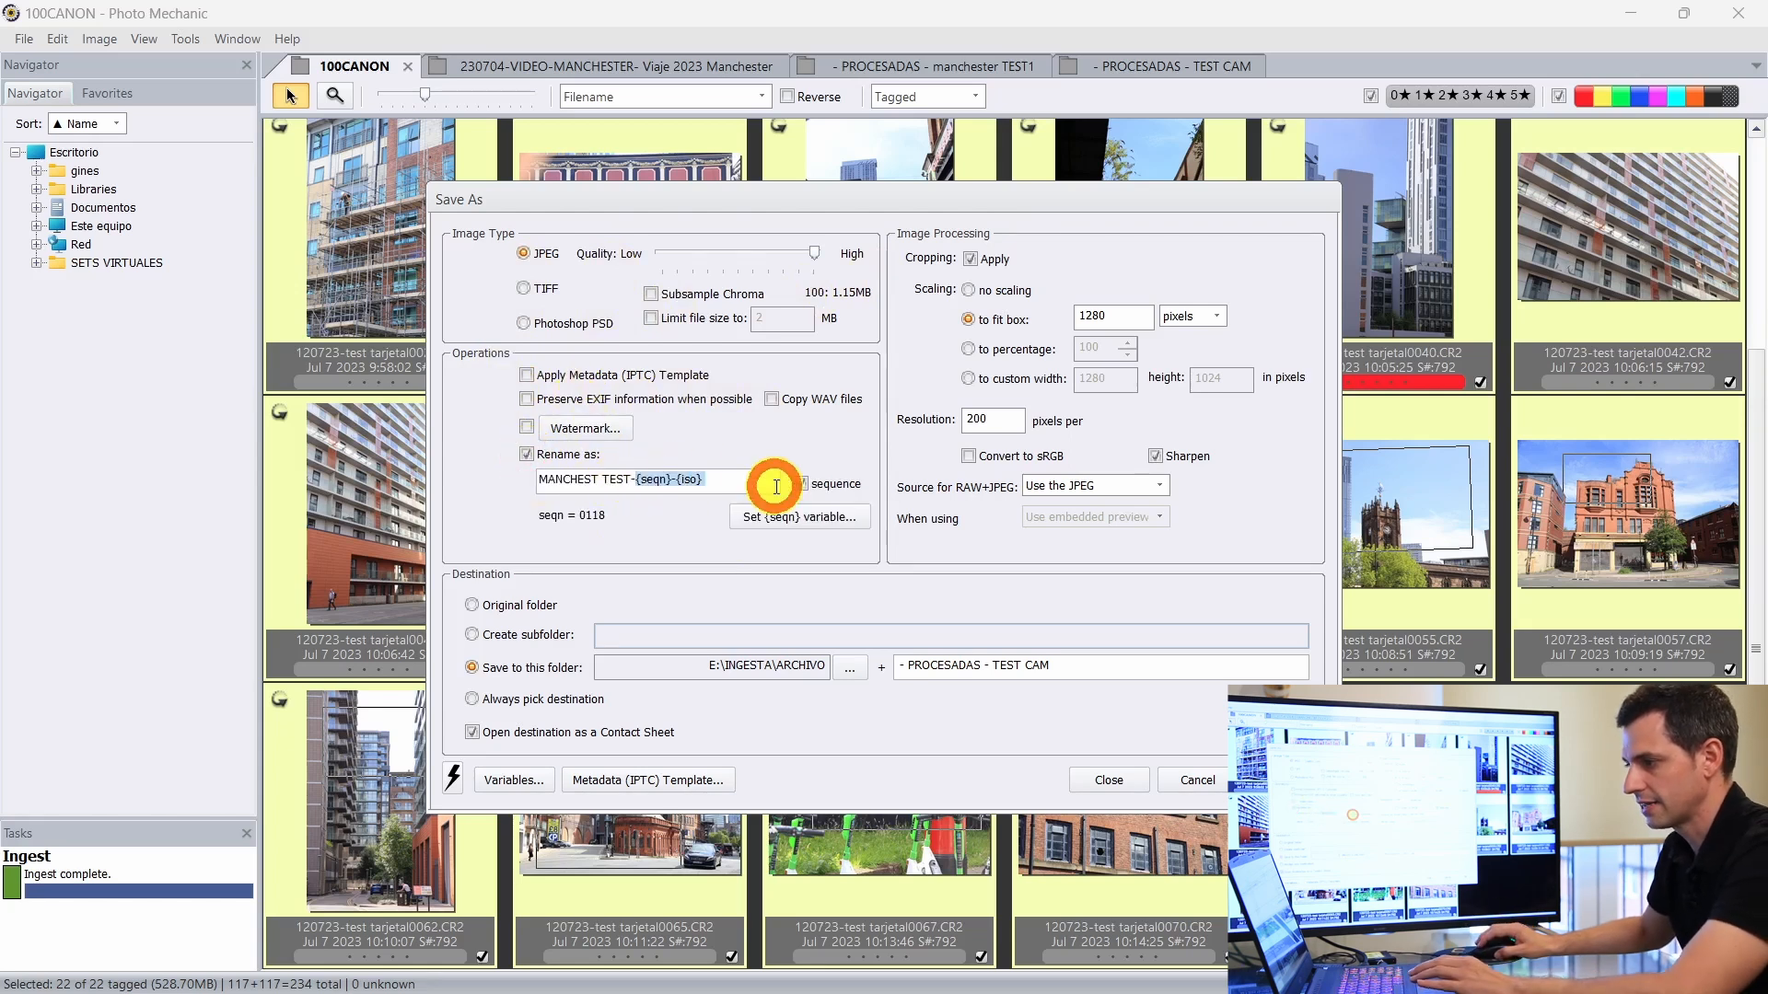
key(BackSpace)
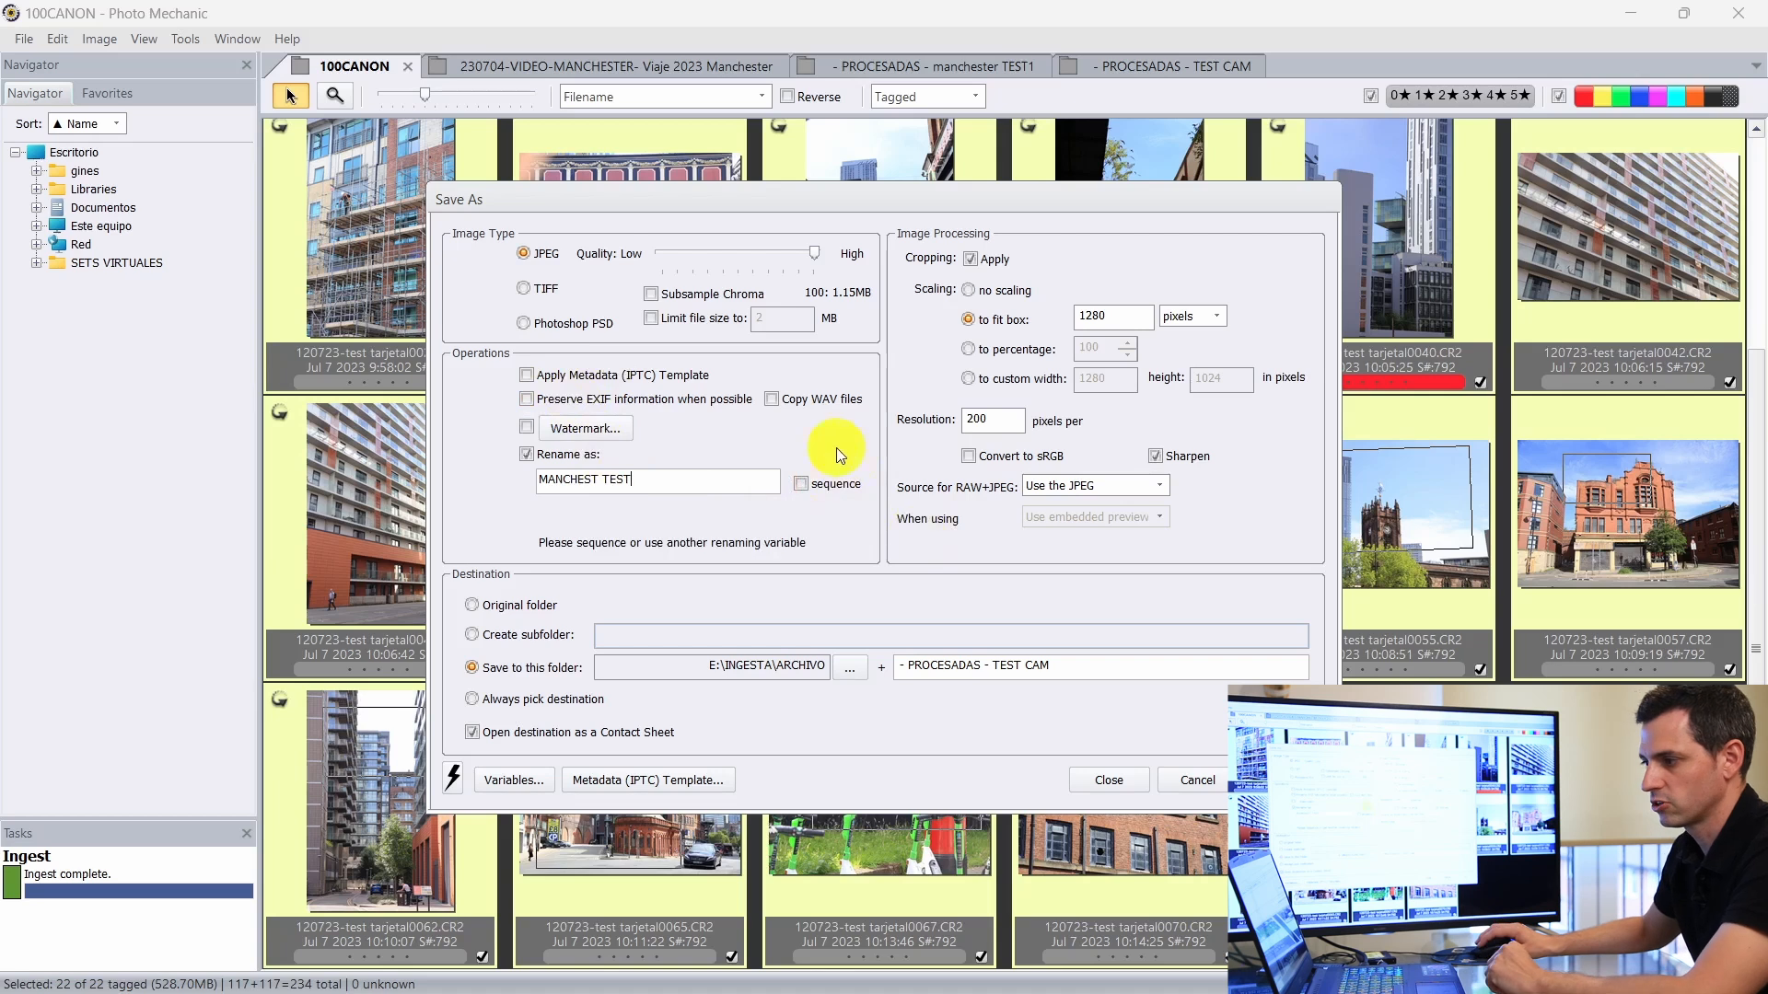
click(802, 484)
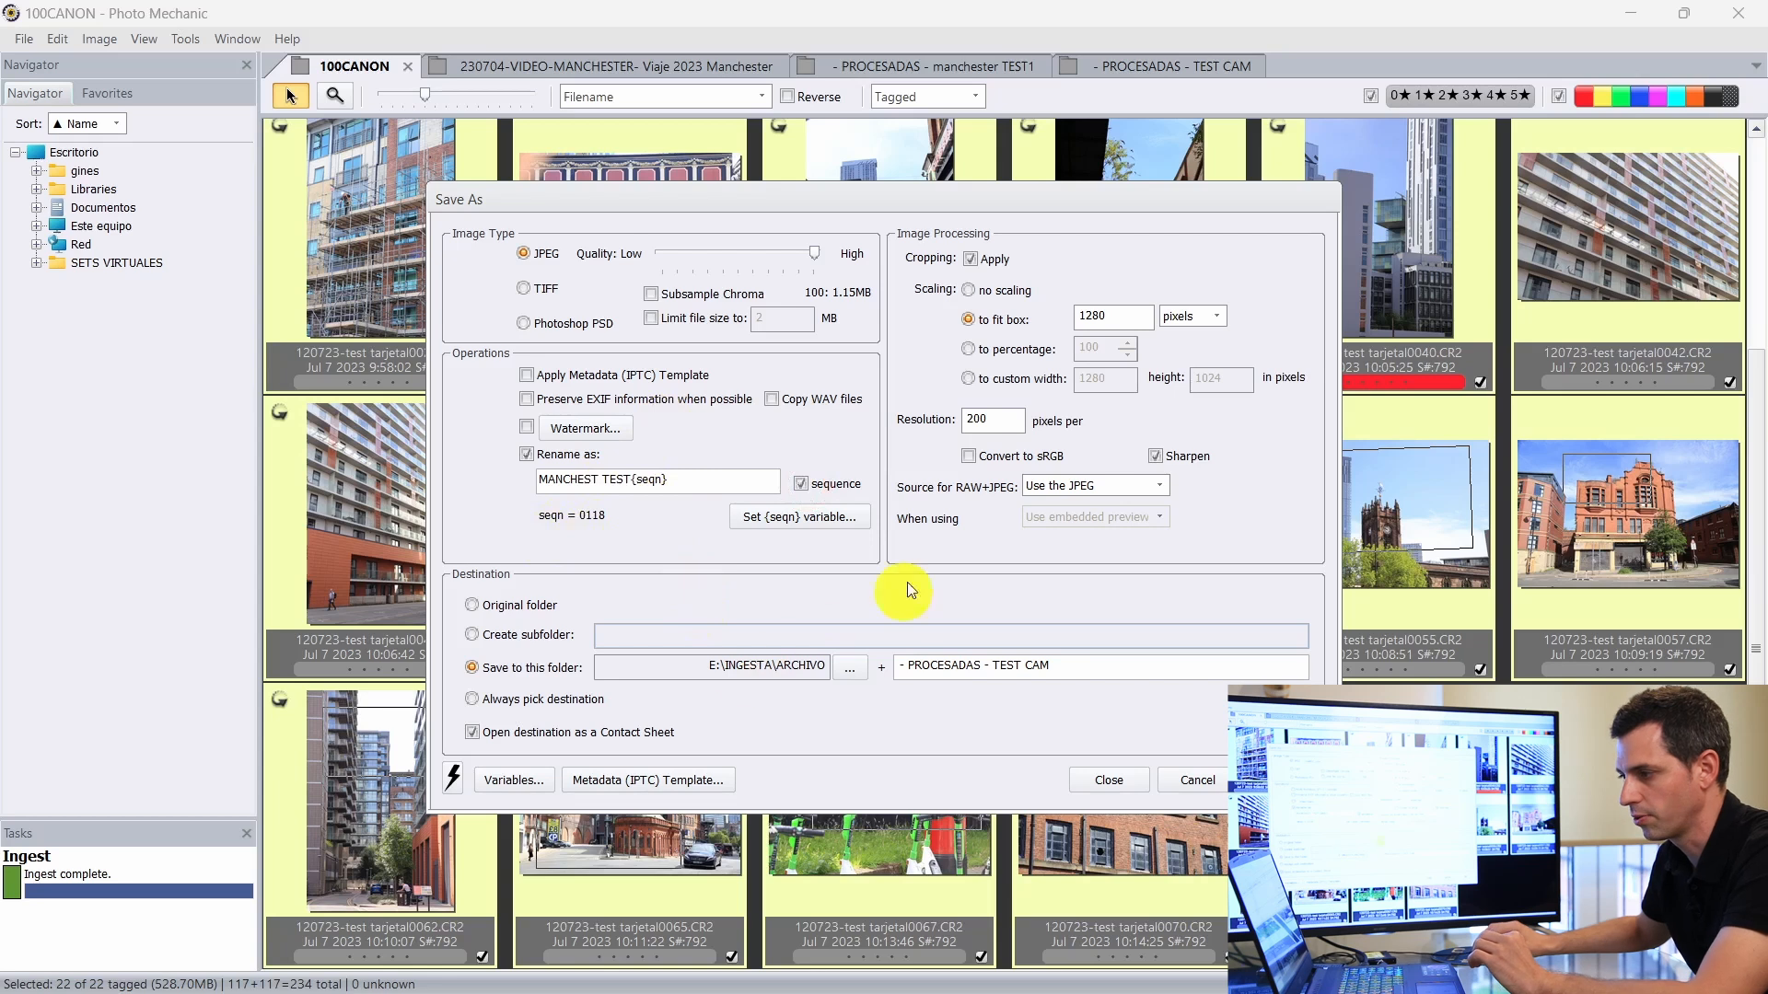
Step: Set the {seqn} sequence variable to start at 200
click(831, 525)
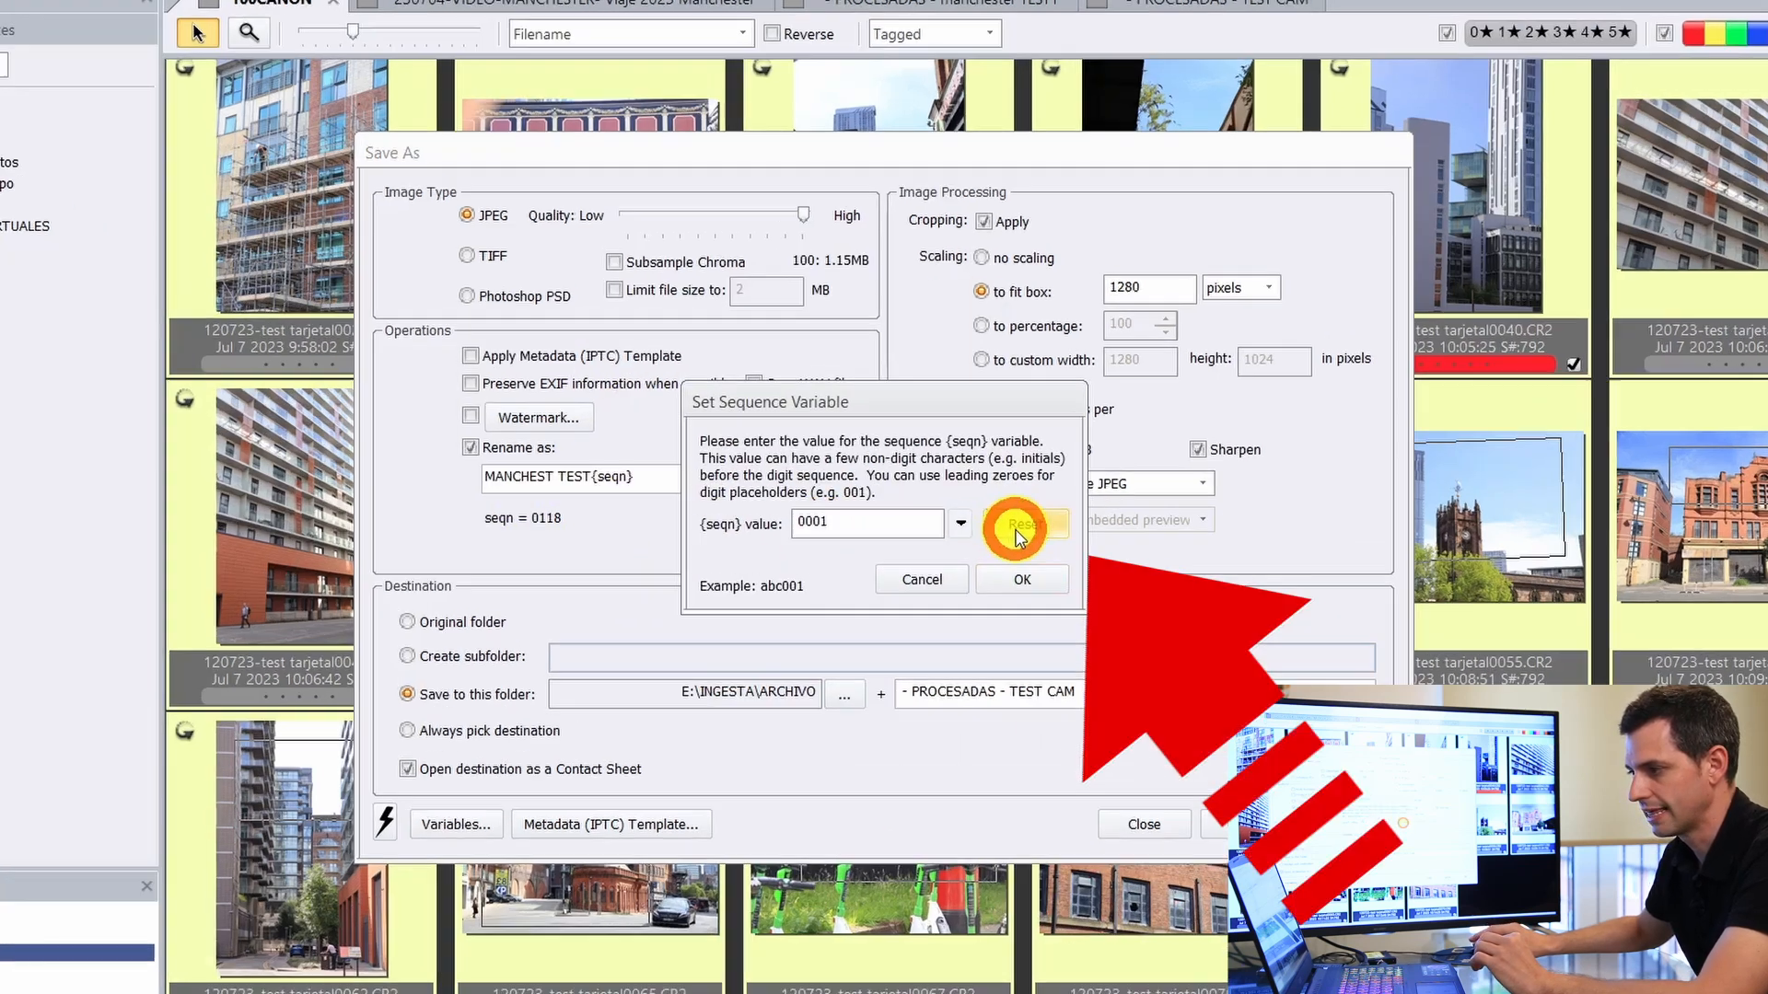
click(1005, 521)
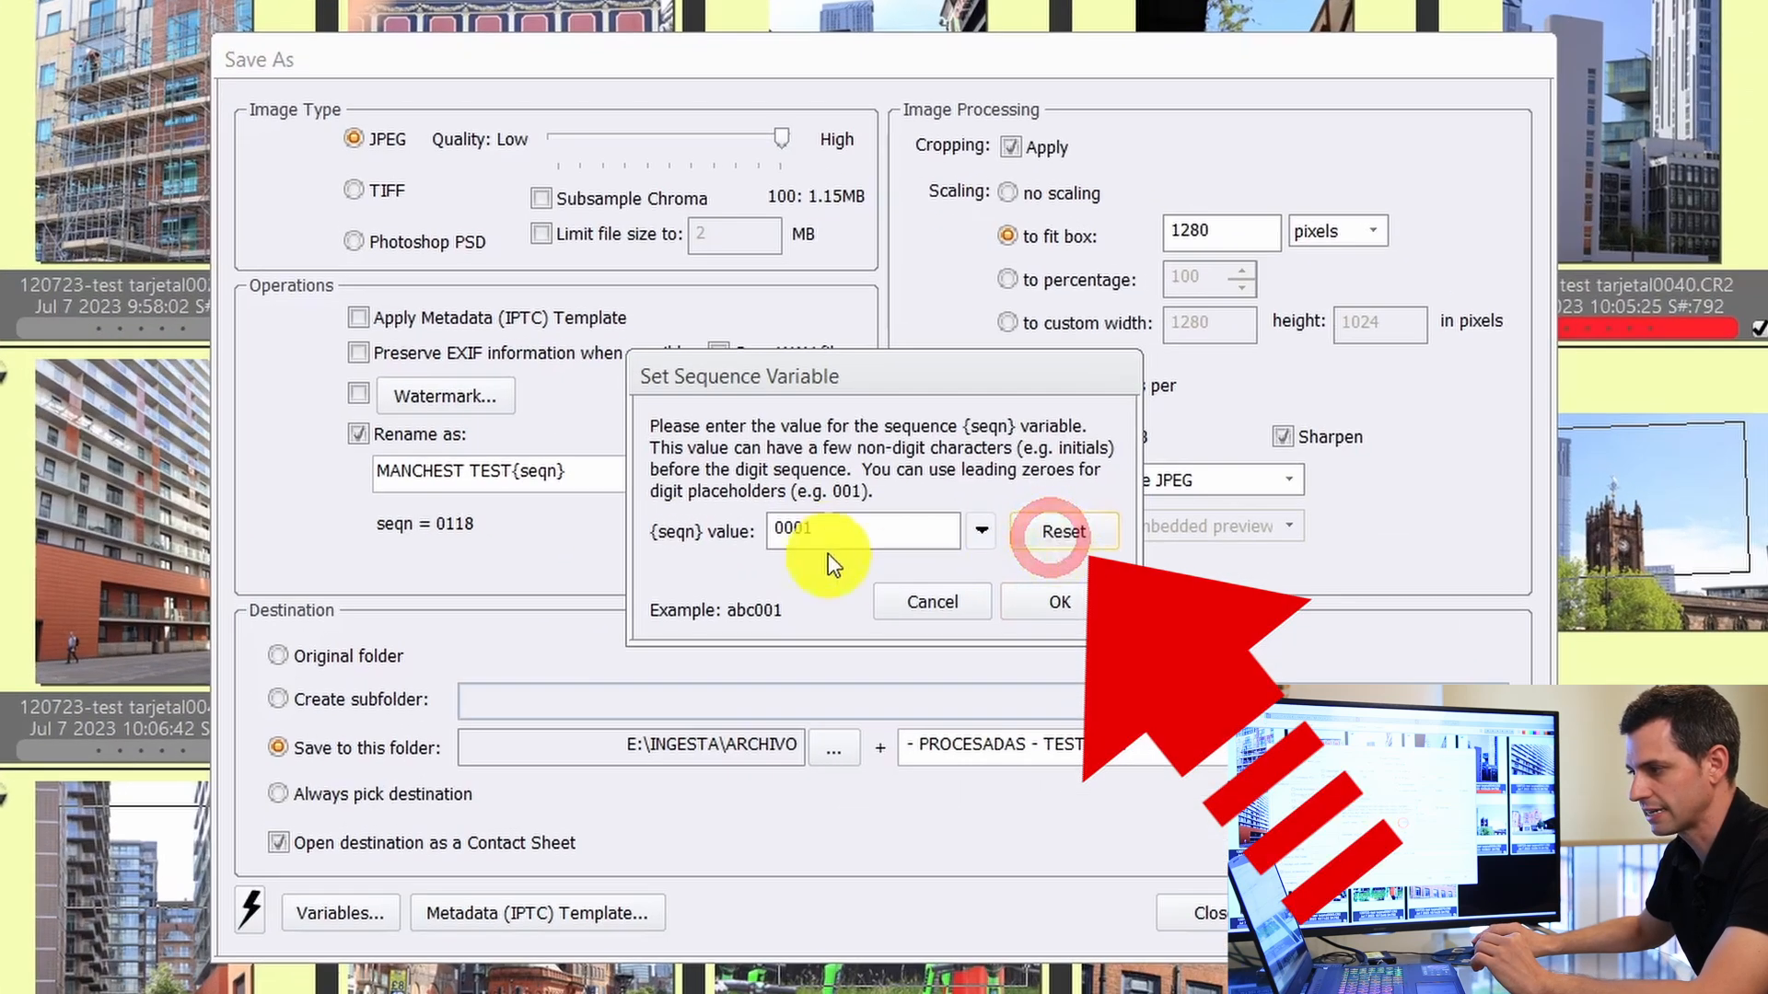
click(792, 533)
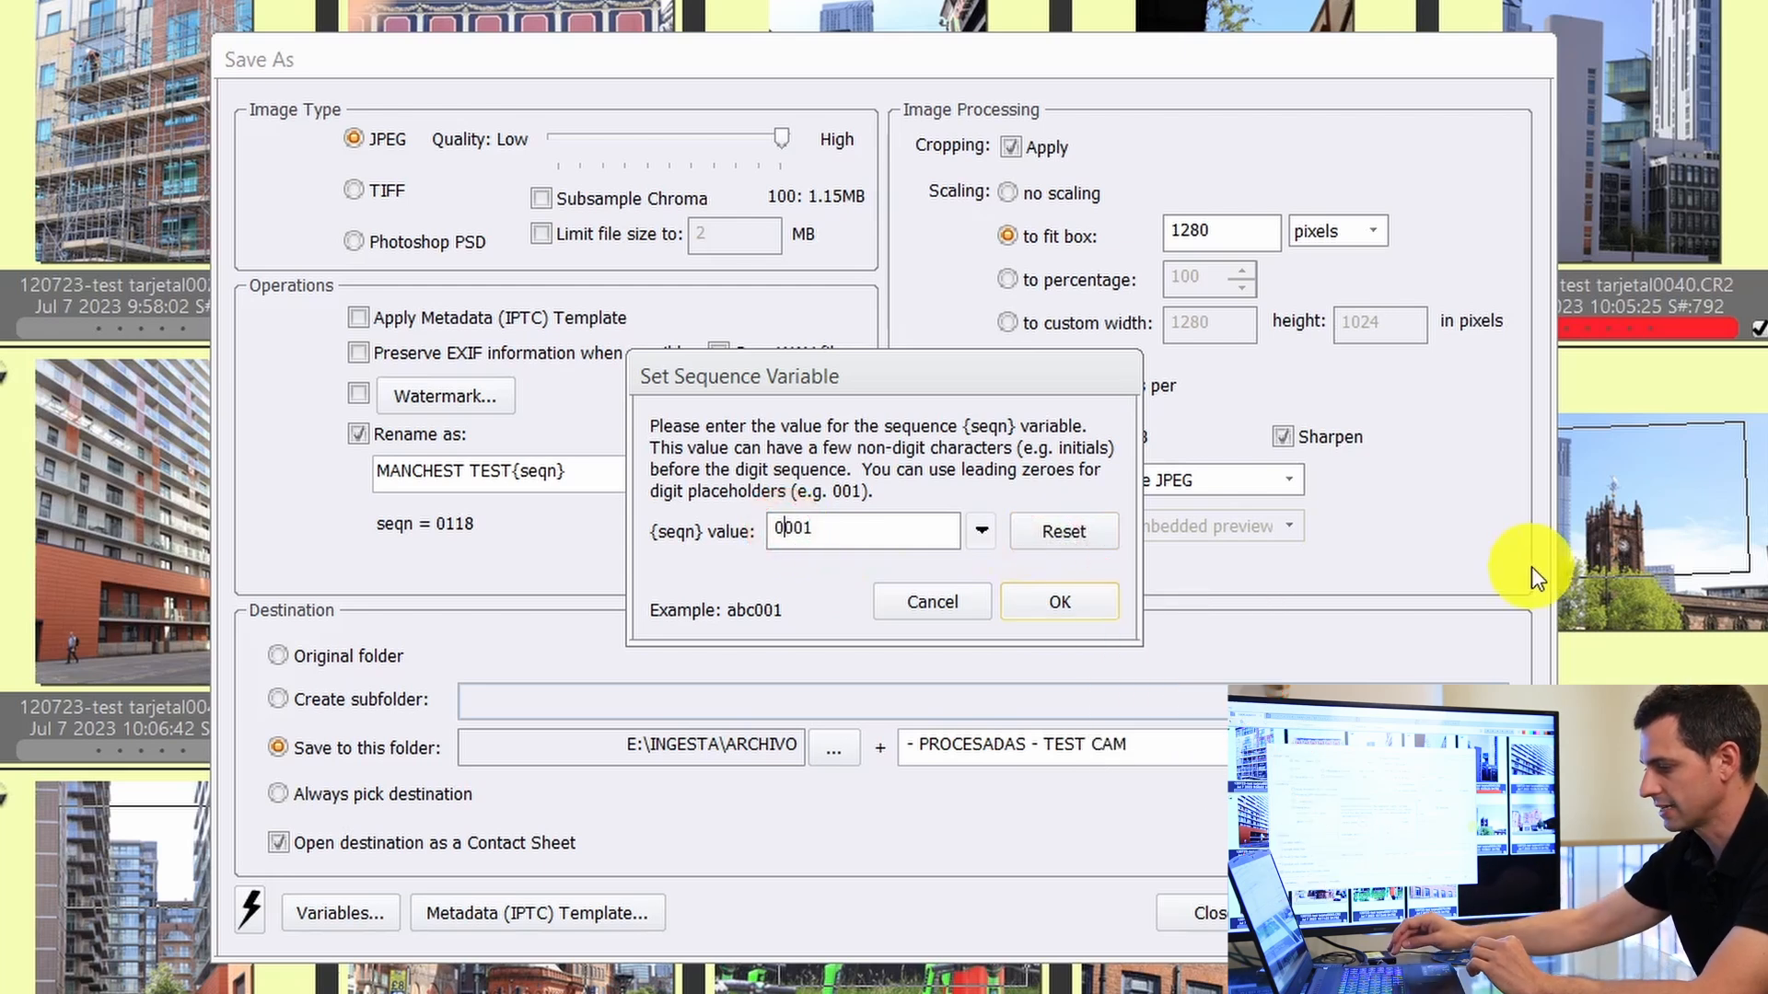
text(0)
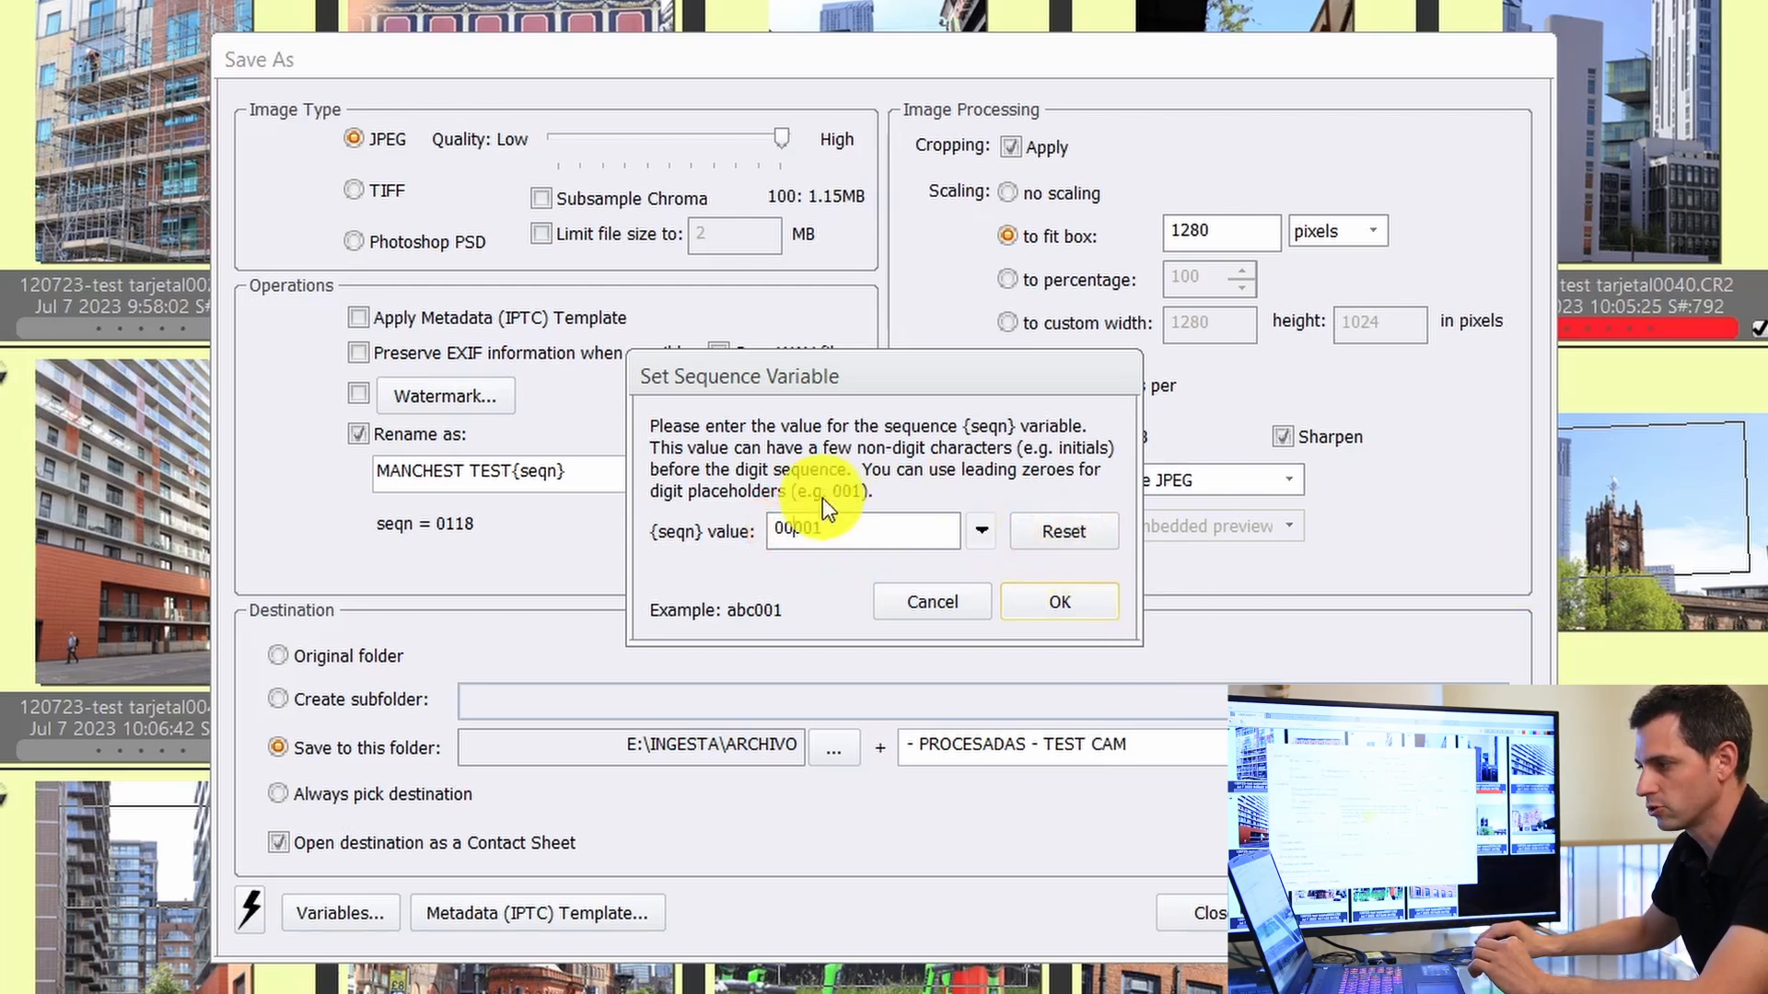
double_click(765, 523)
text(200)
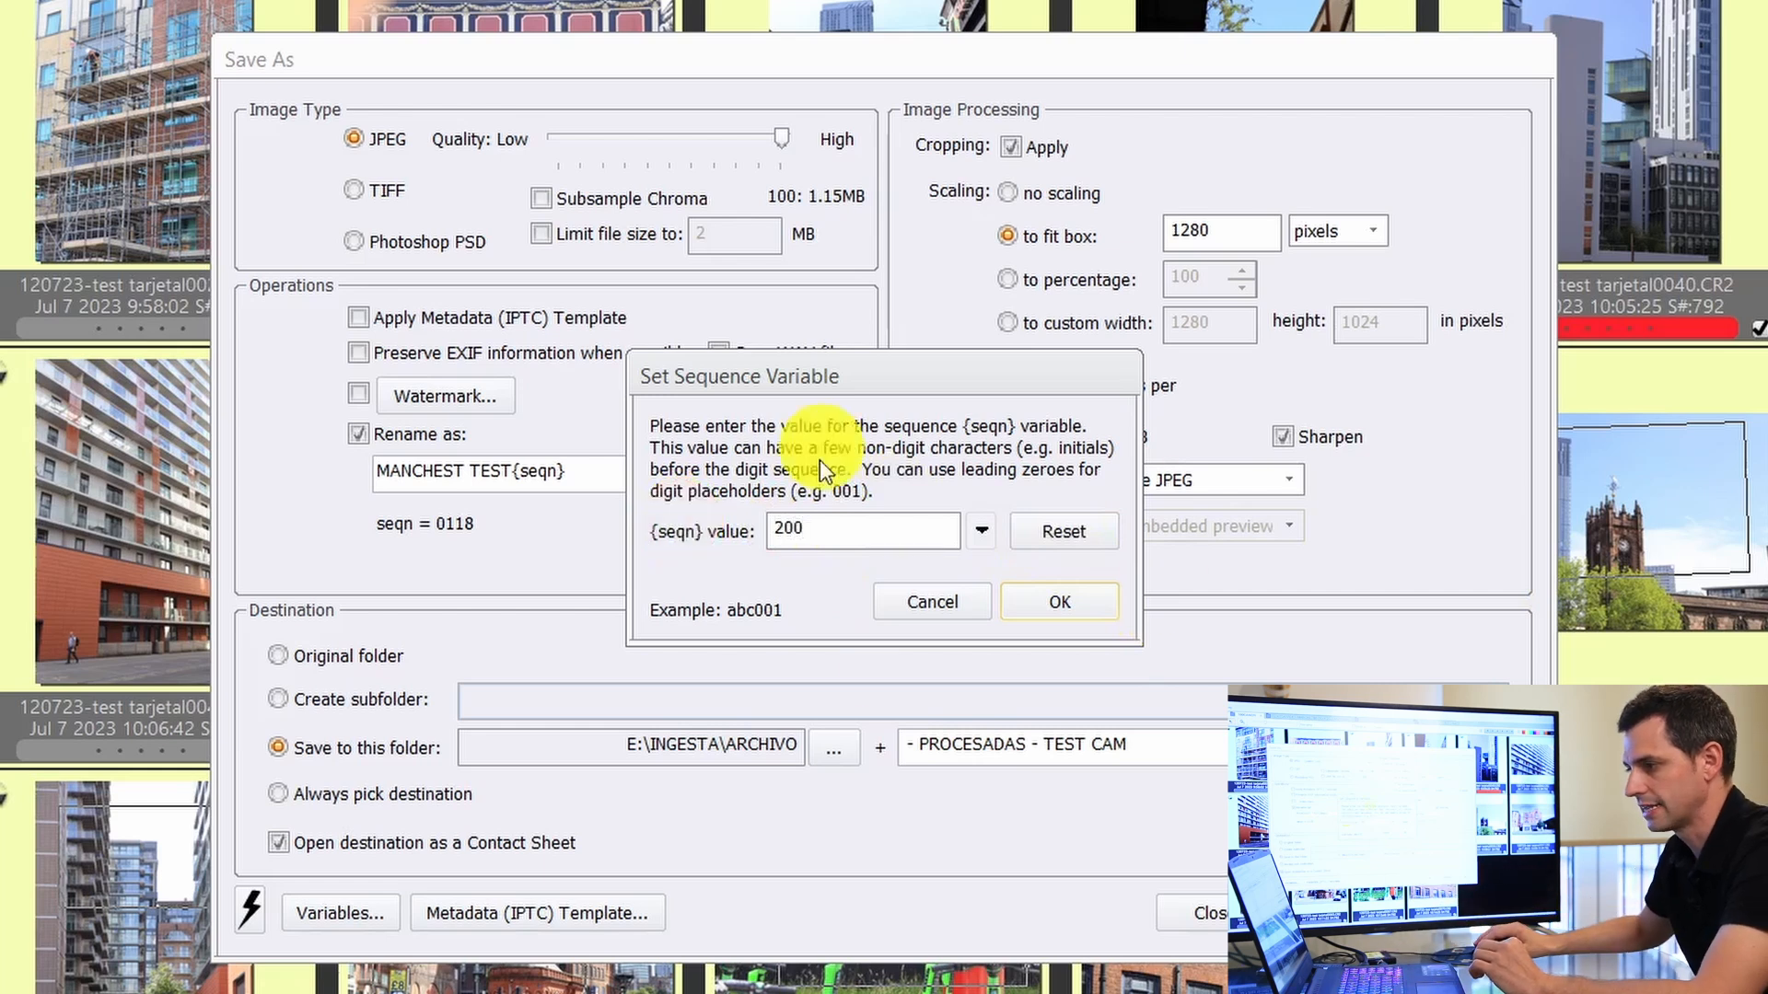
click(1066, 602)
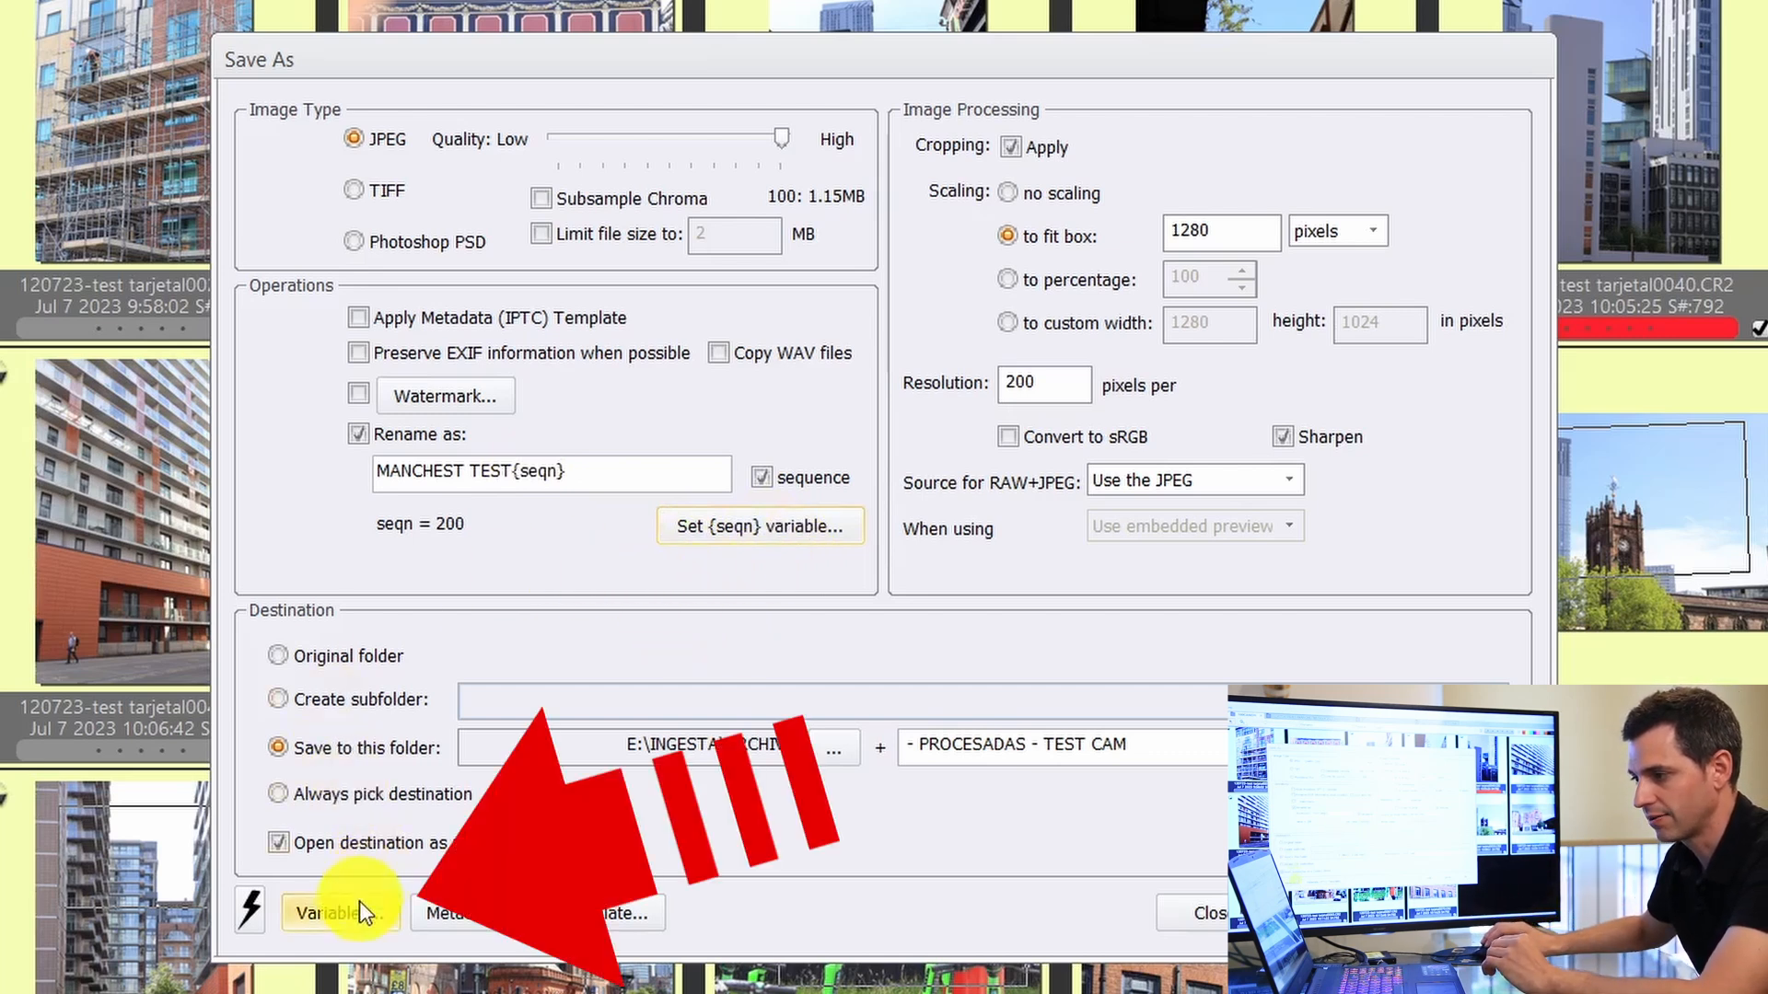
Step: Browse the available variables, including aperture, iso and kelvin, and append {shutter} to the rename string MANCHEST TEST{seqn}
click(590, 481)
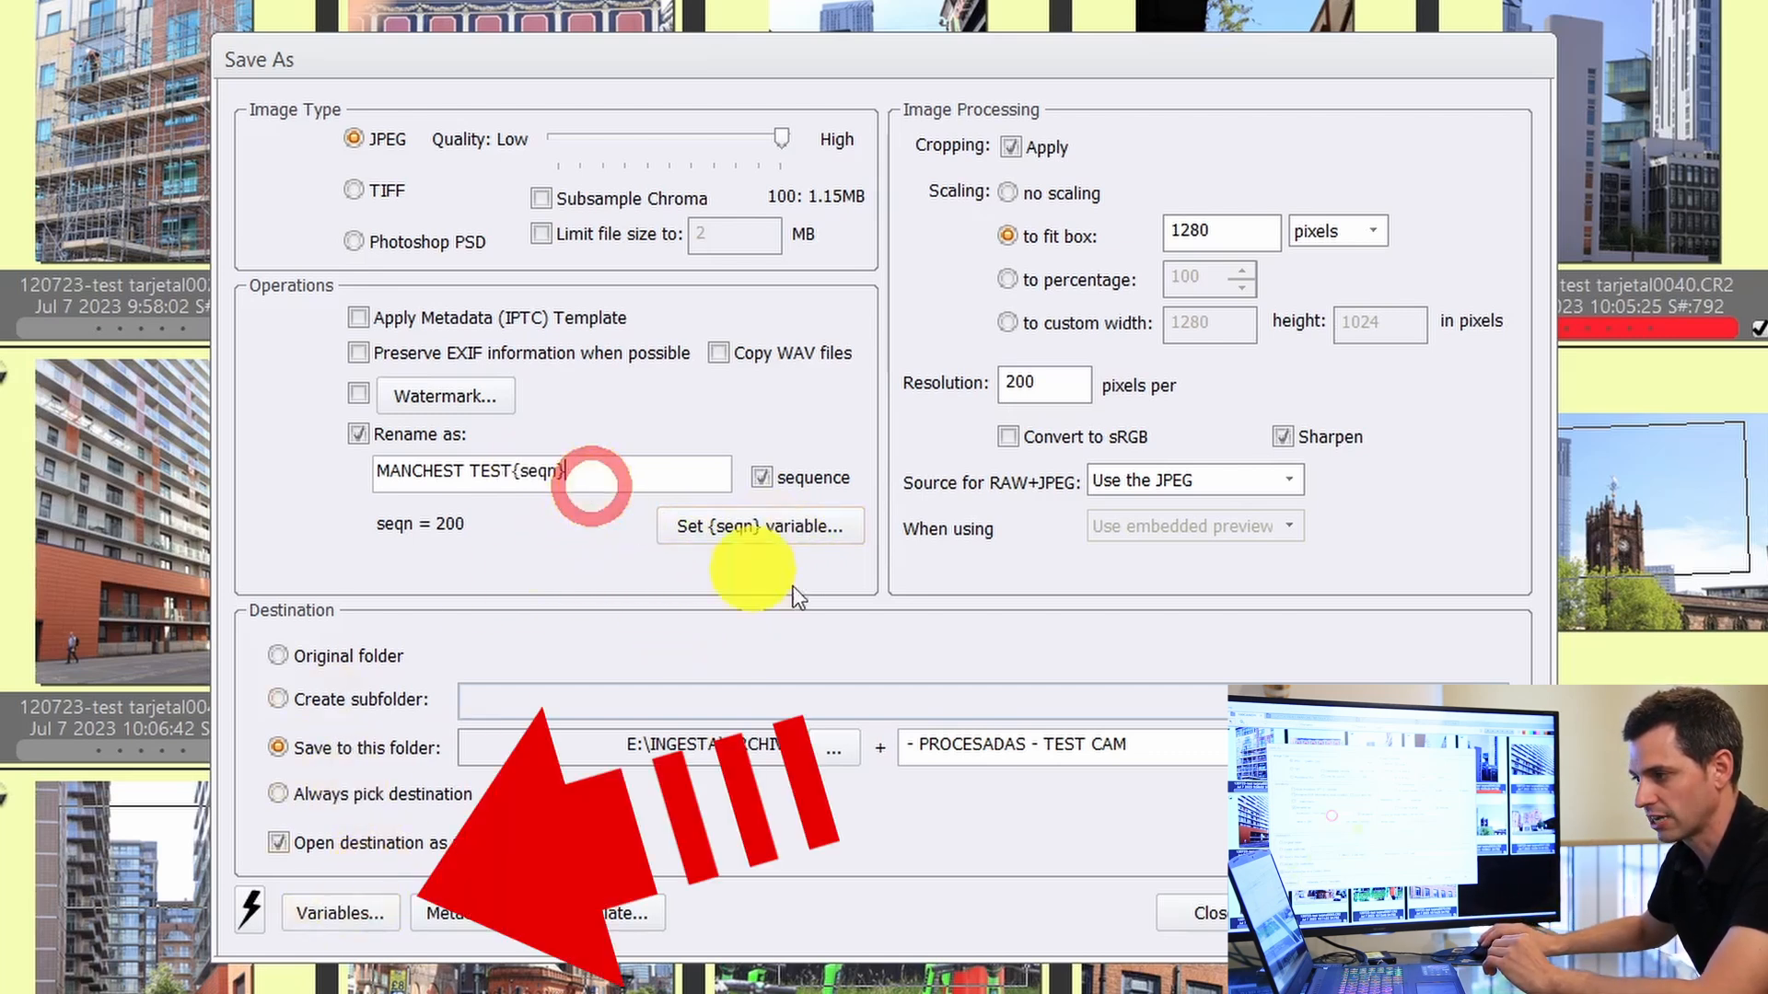
click(368, 910)
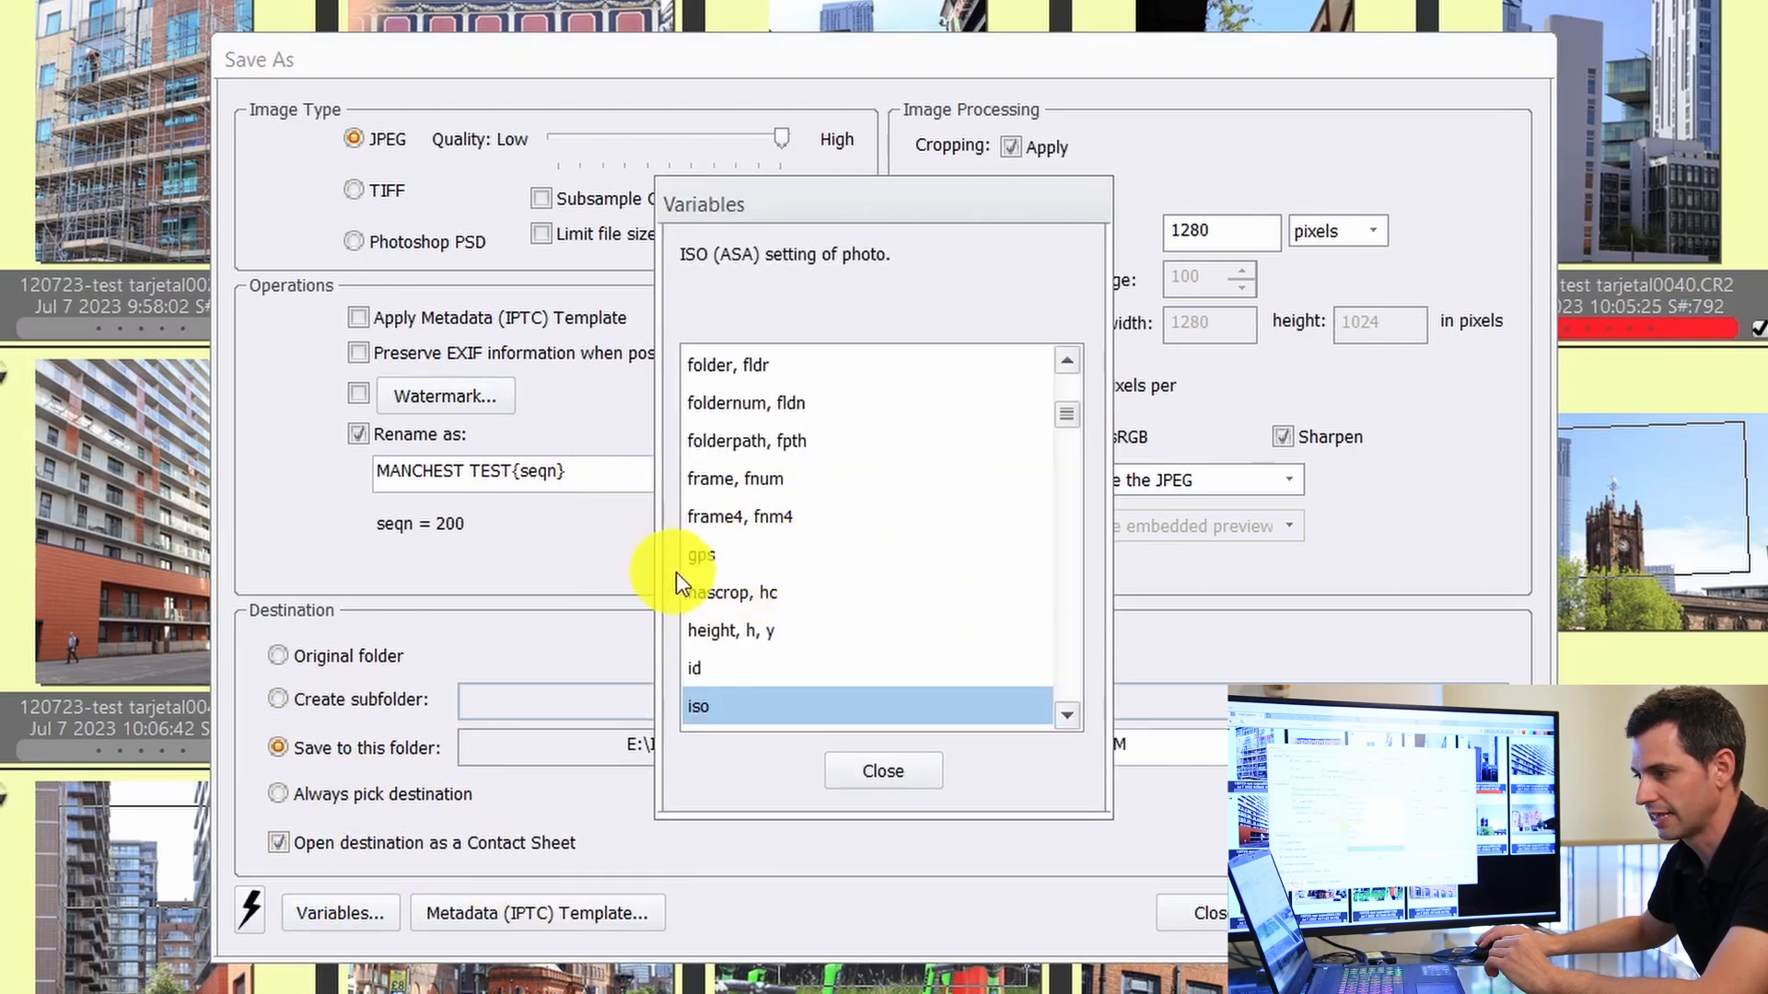
drag(1065, 416, 1068, 368)
click(728, 442)
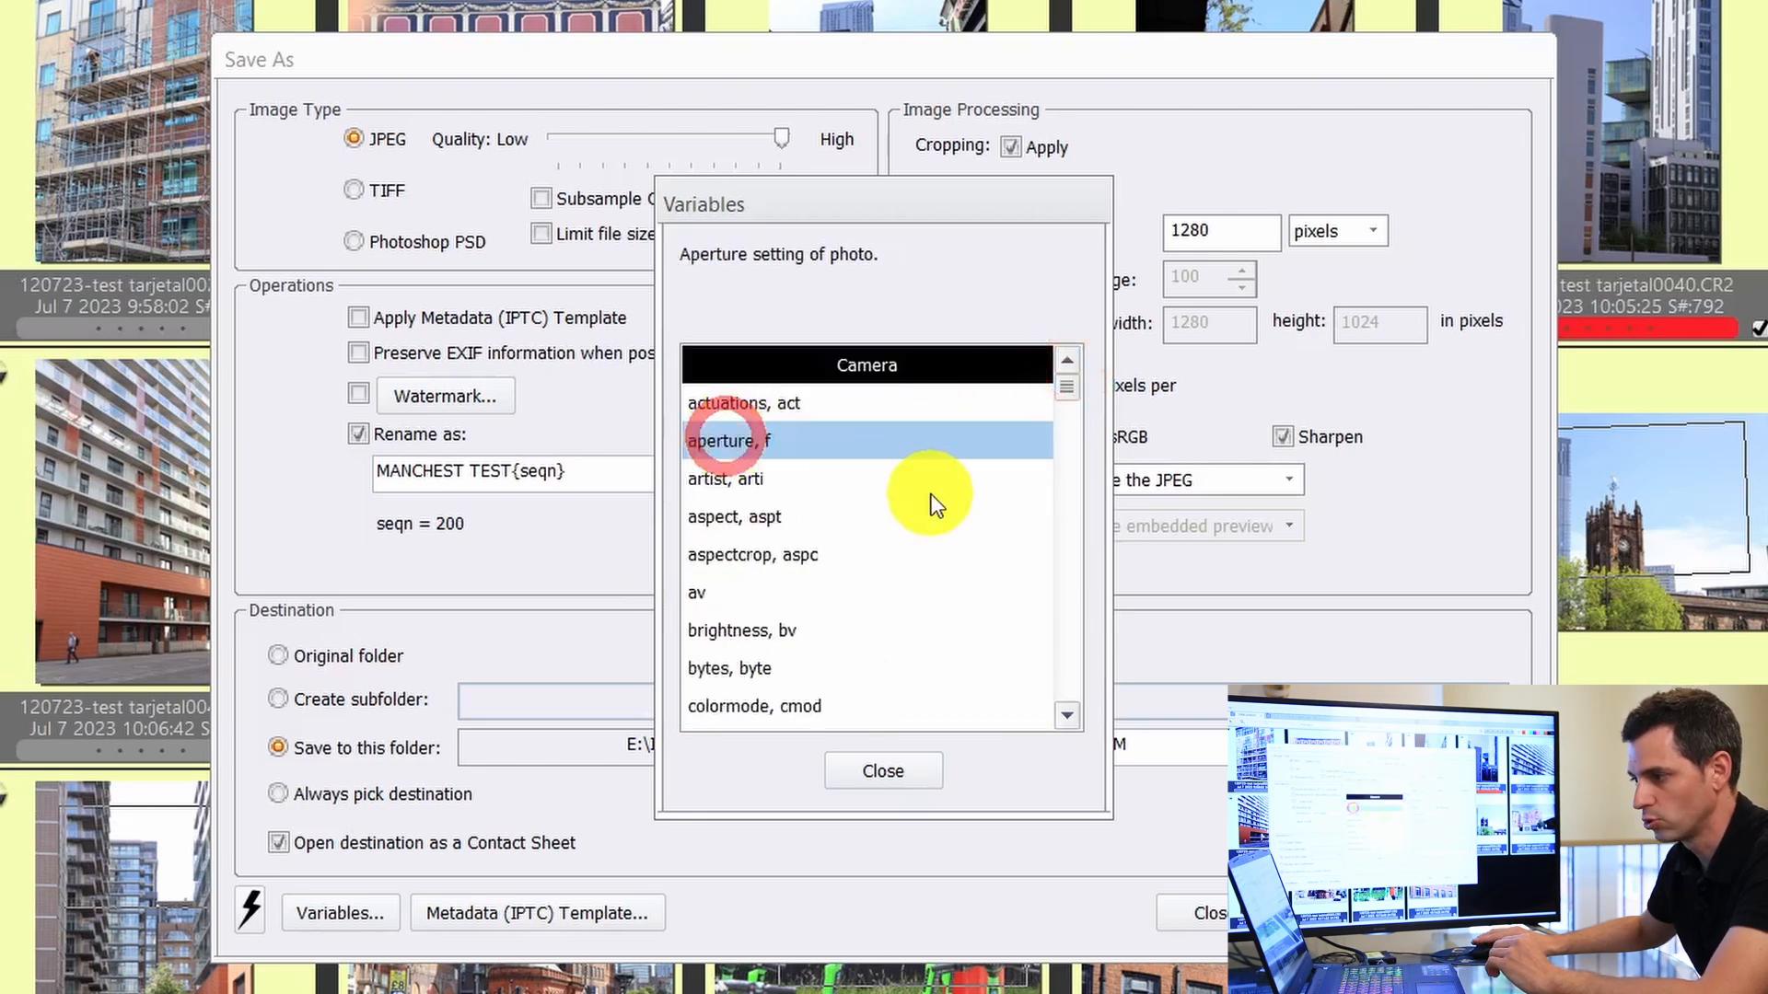
scroll(931, 500, down, 5)
scroll(931, 501, down, 4)
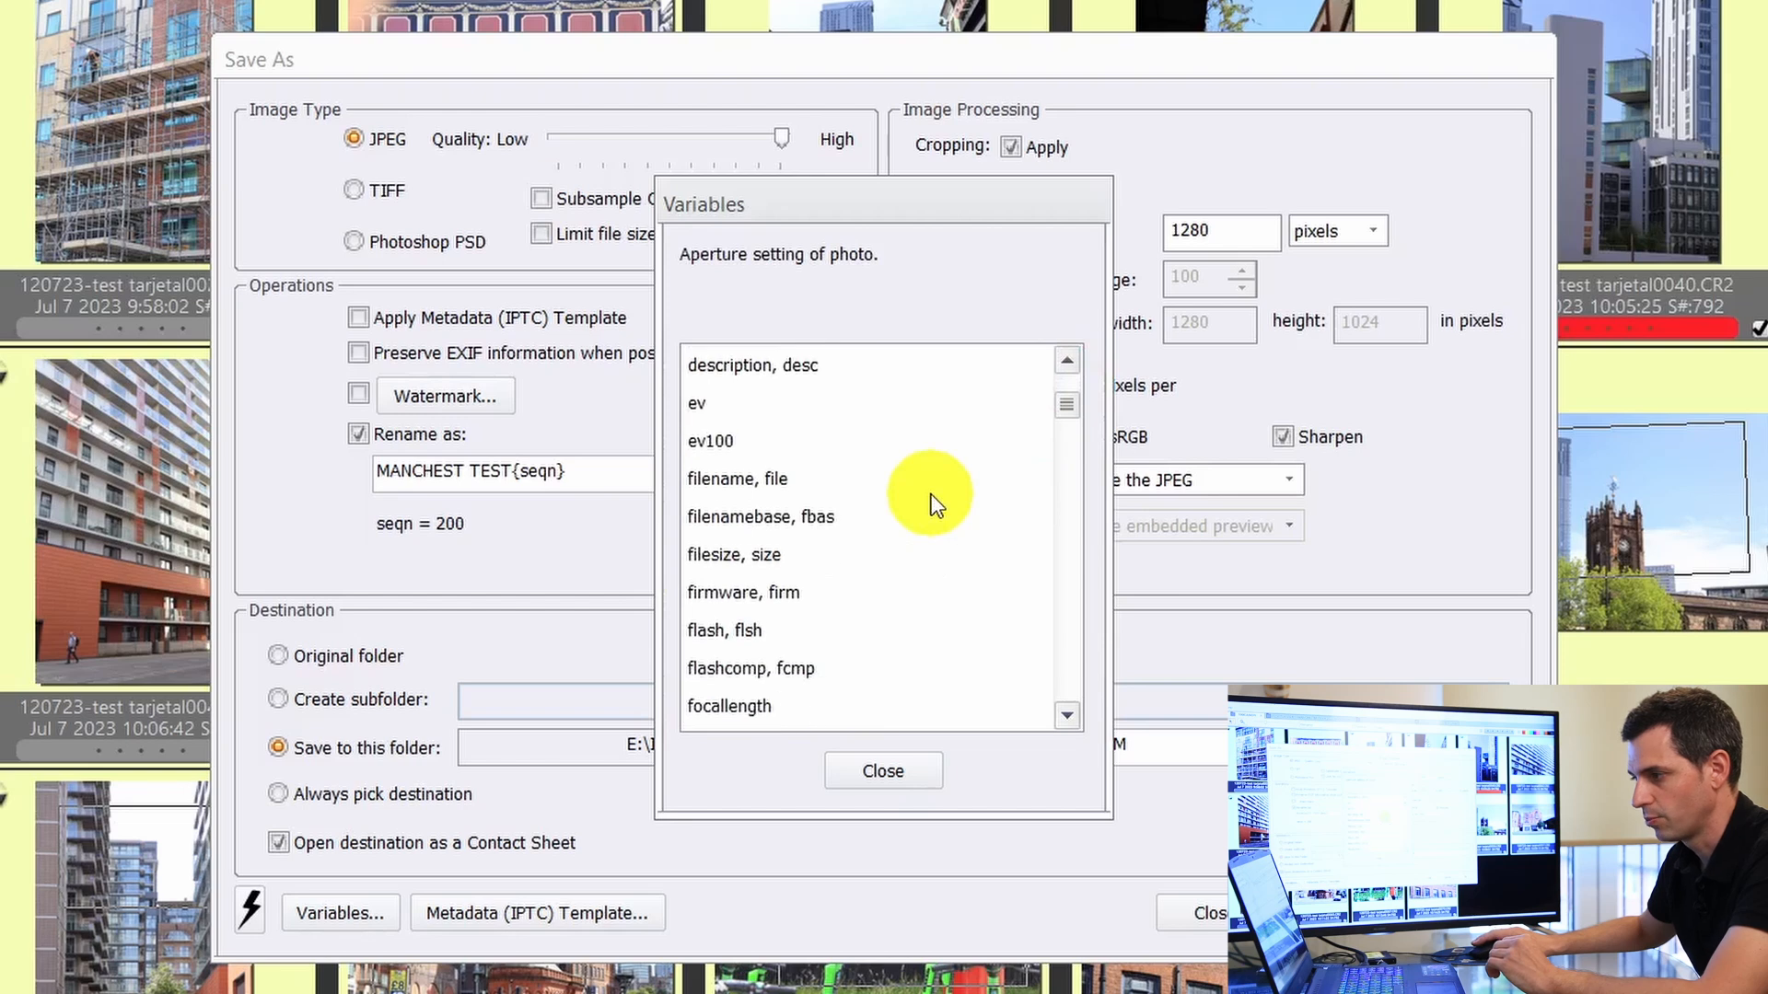
scroll(892, 540, down, 4)
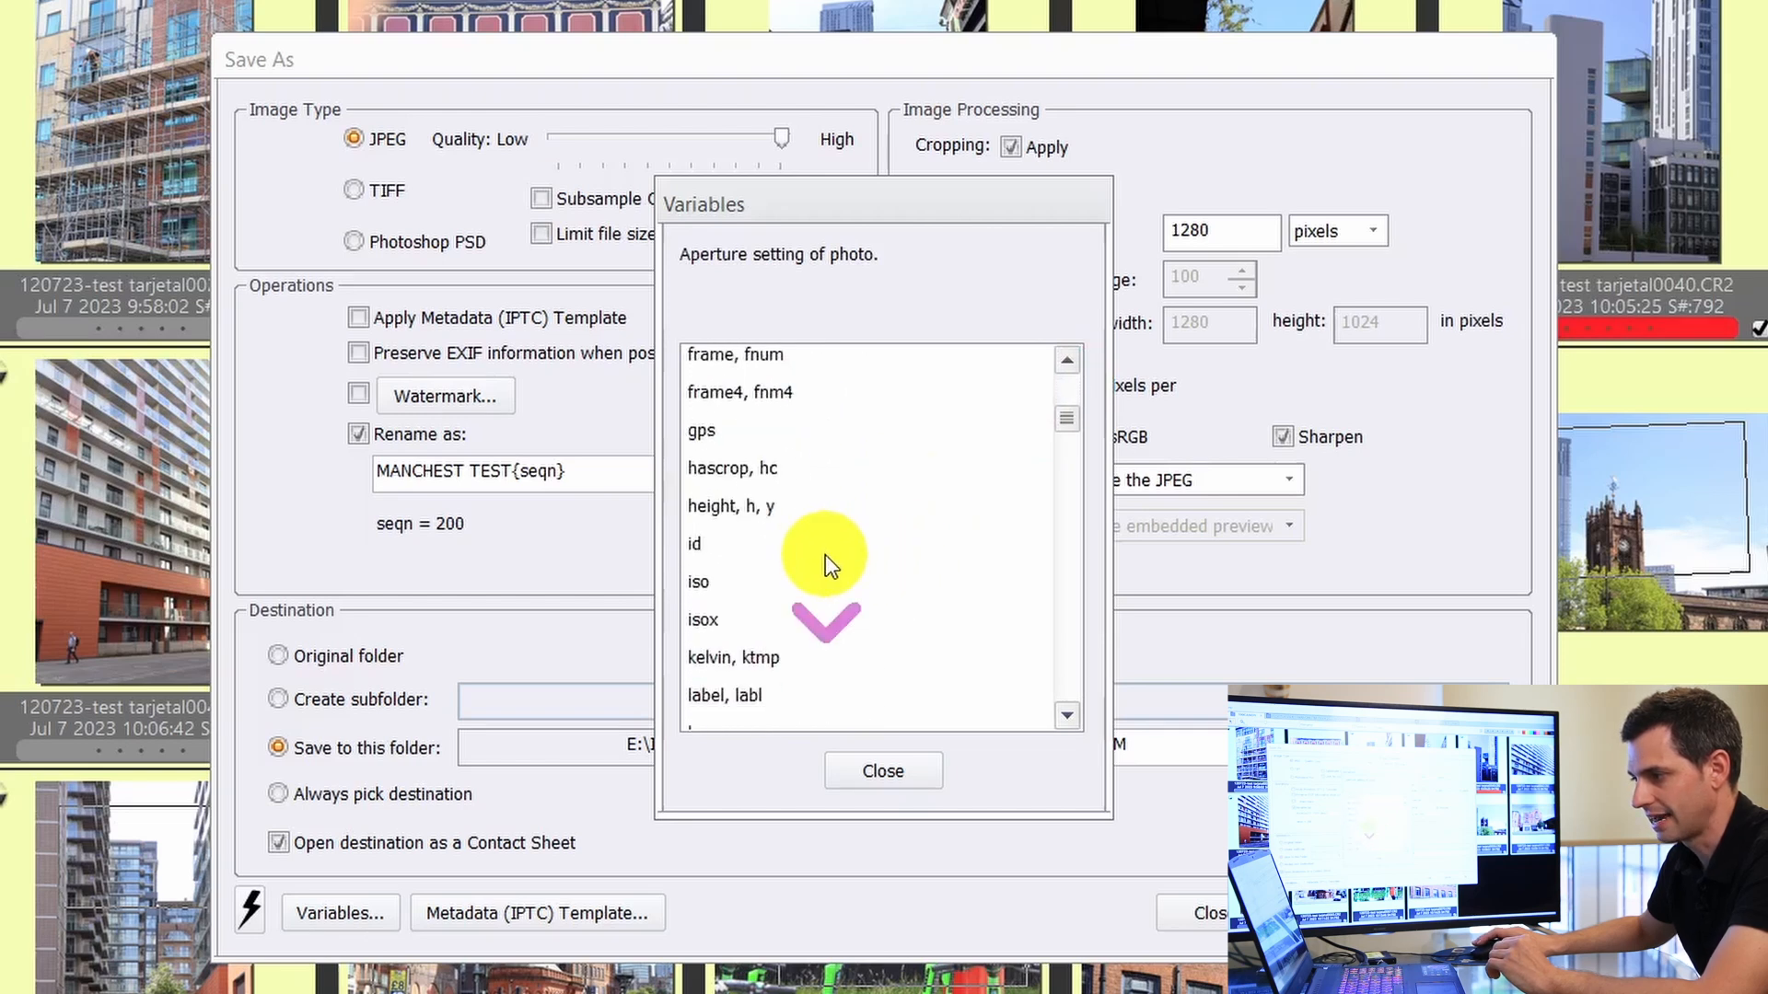
click(710, 443)
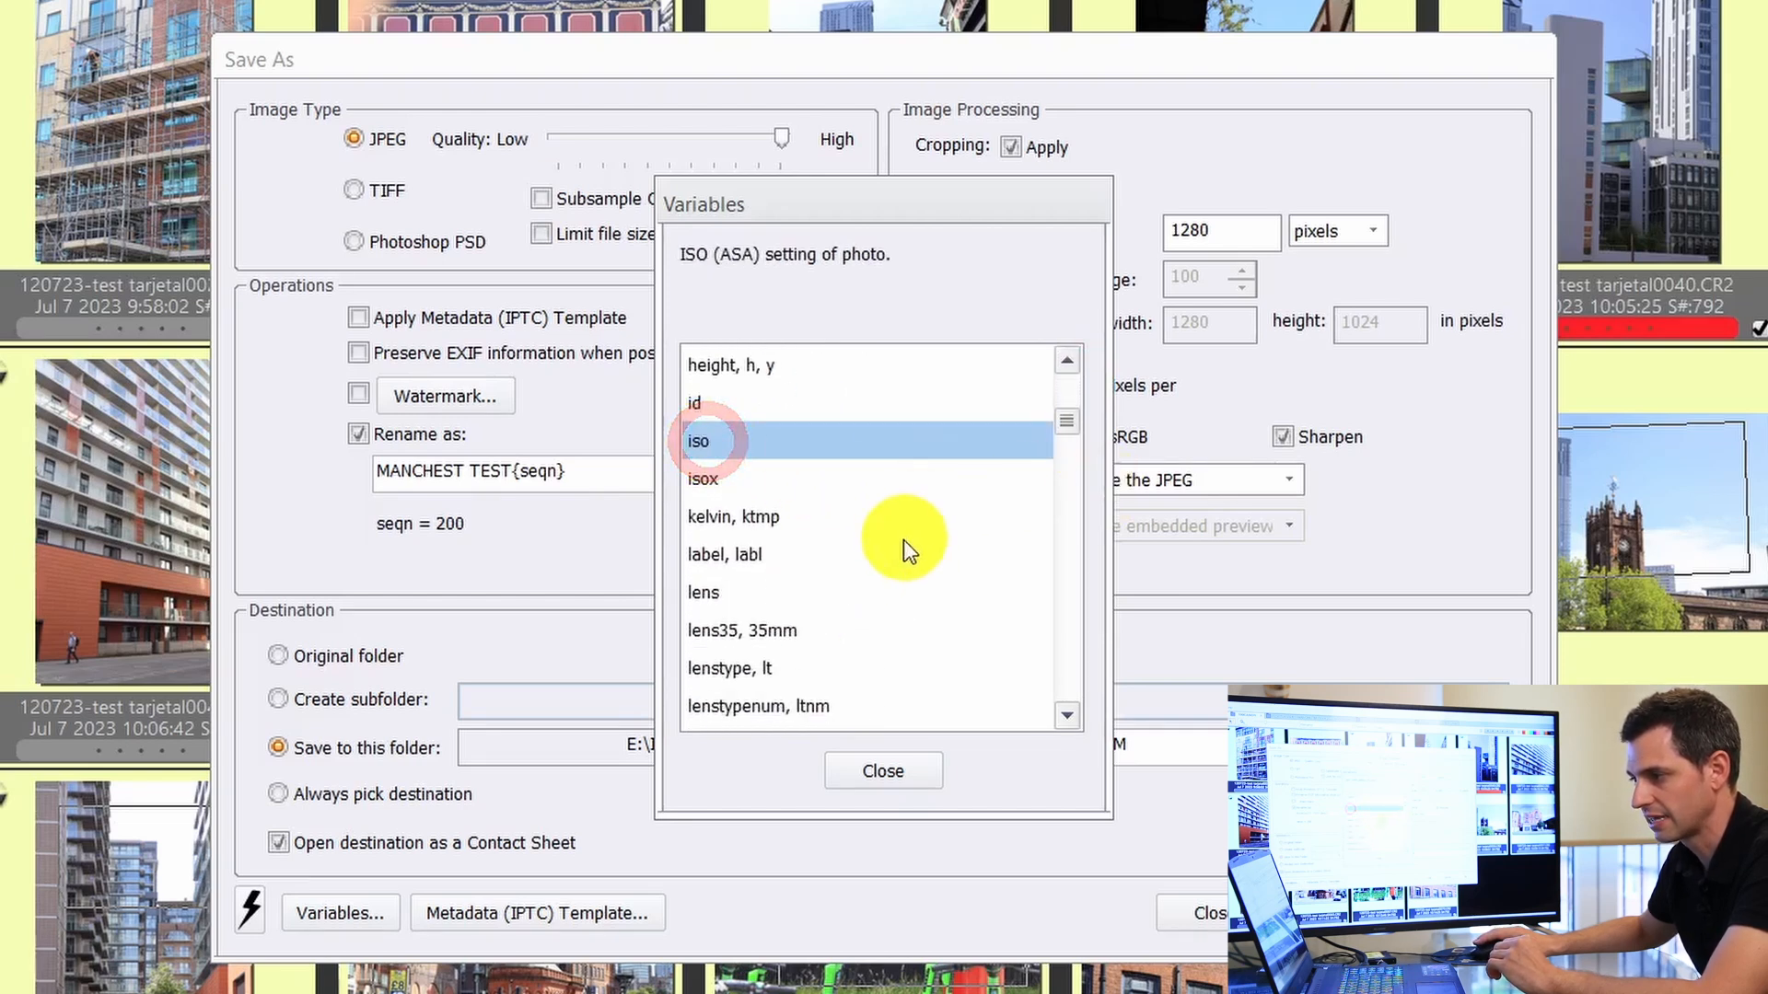
click(753, 515)
scroll(943, 556, down, 4)
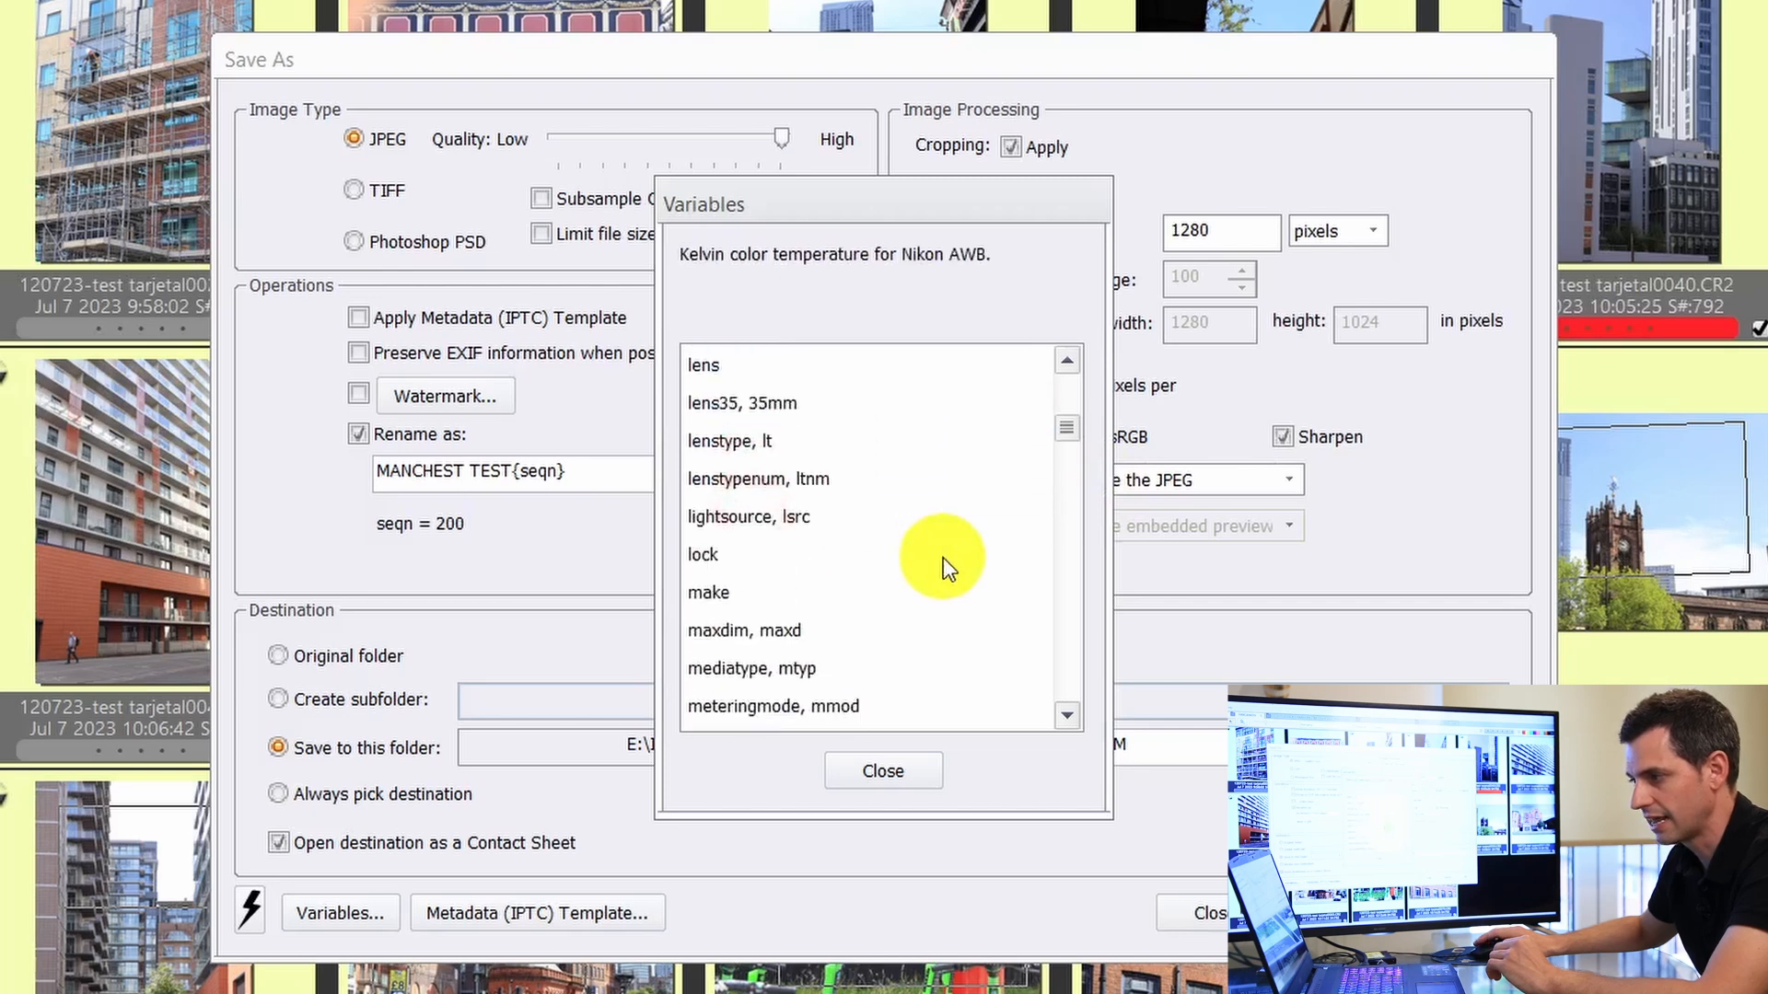
scroll(889, 580, down, 4)
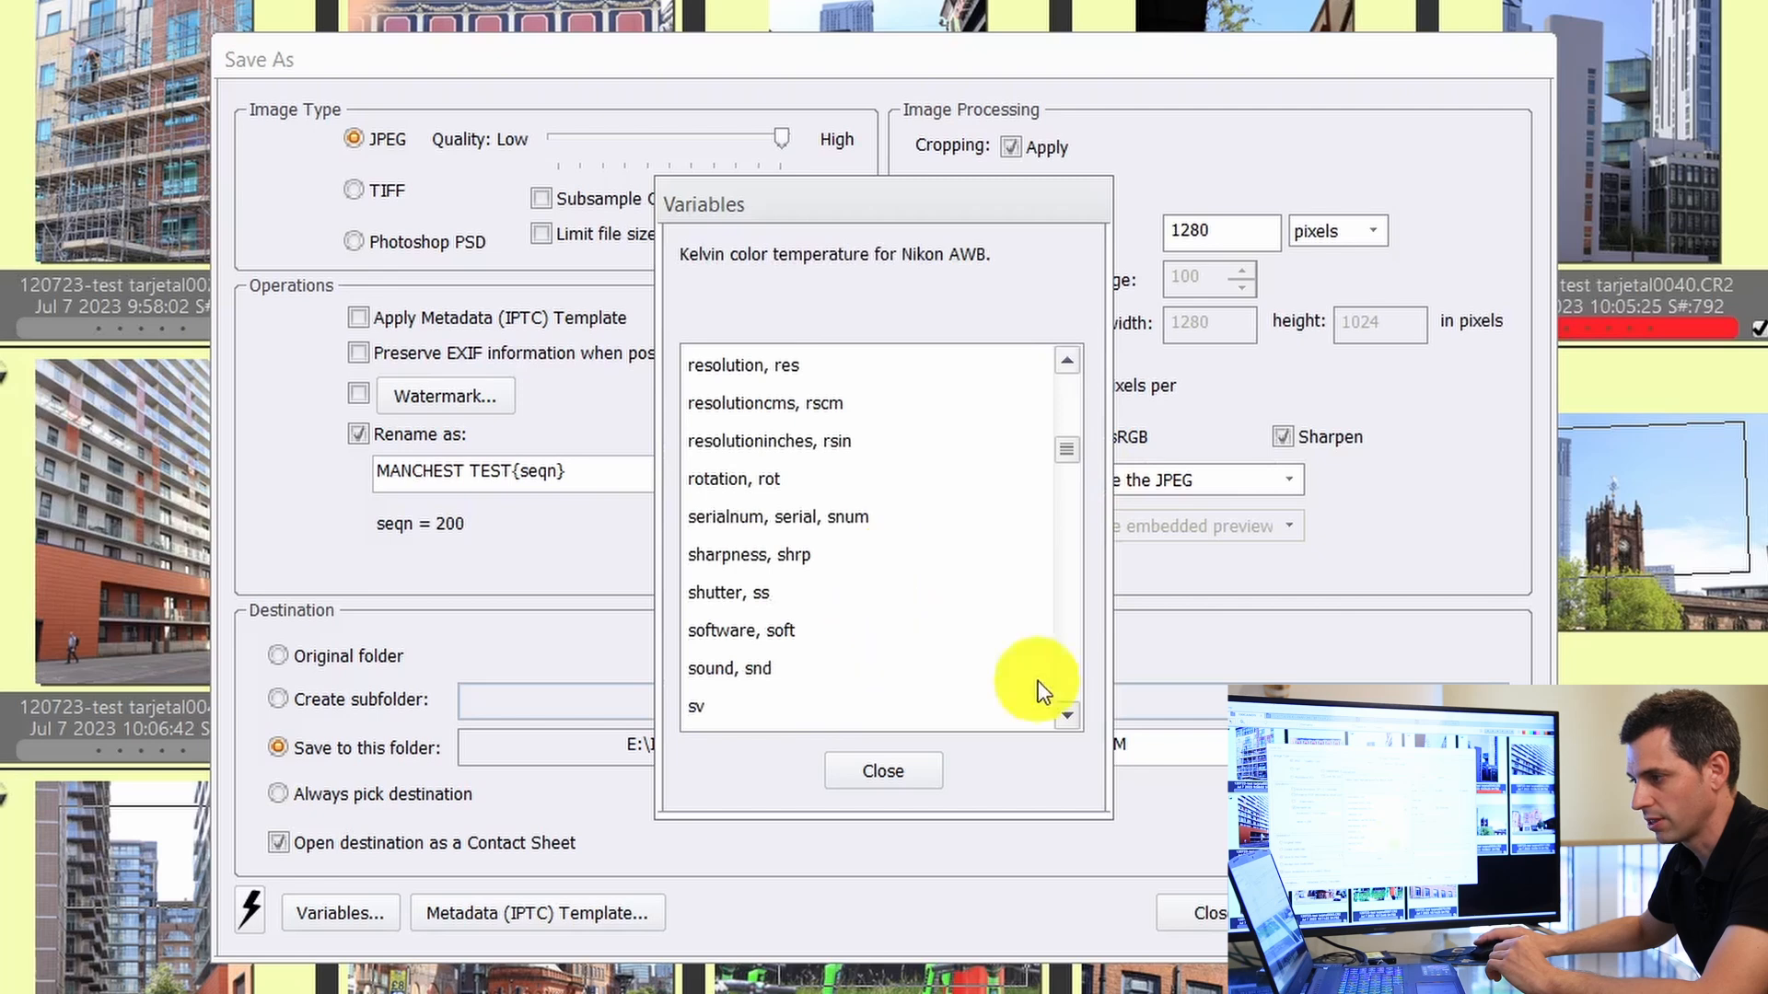
double_click(826, 592)
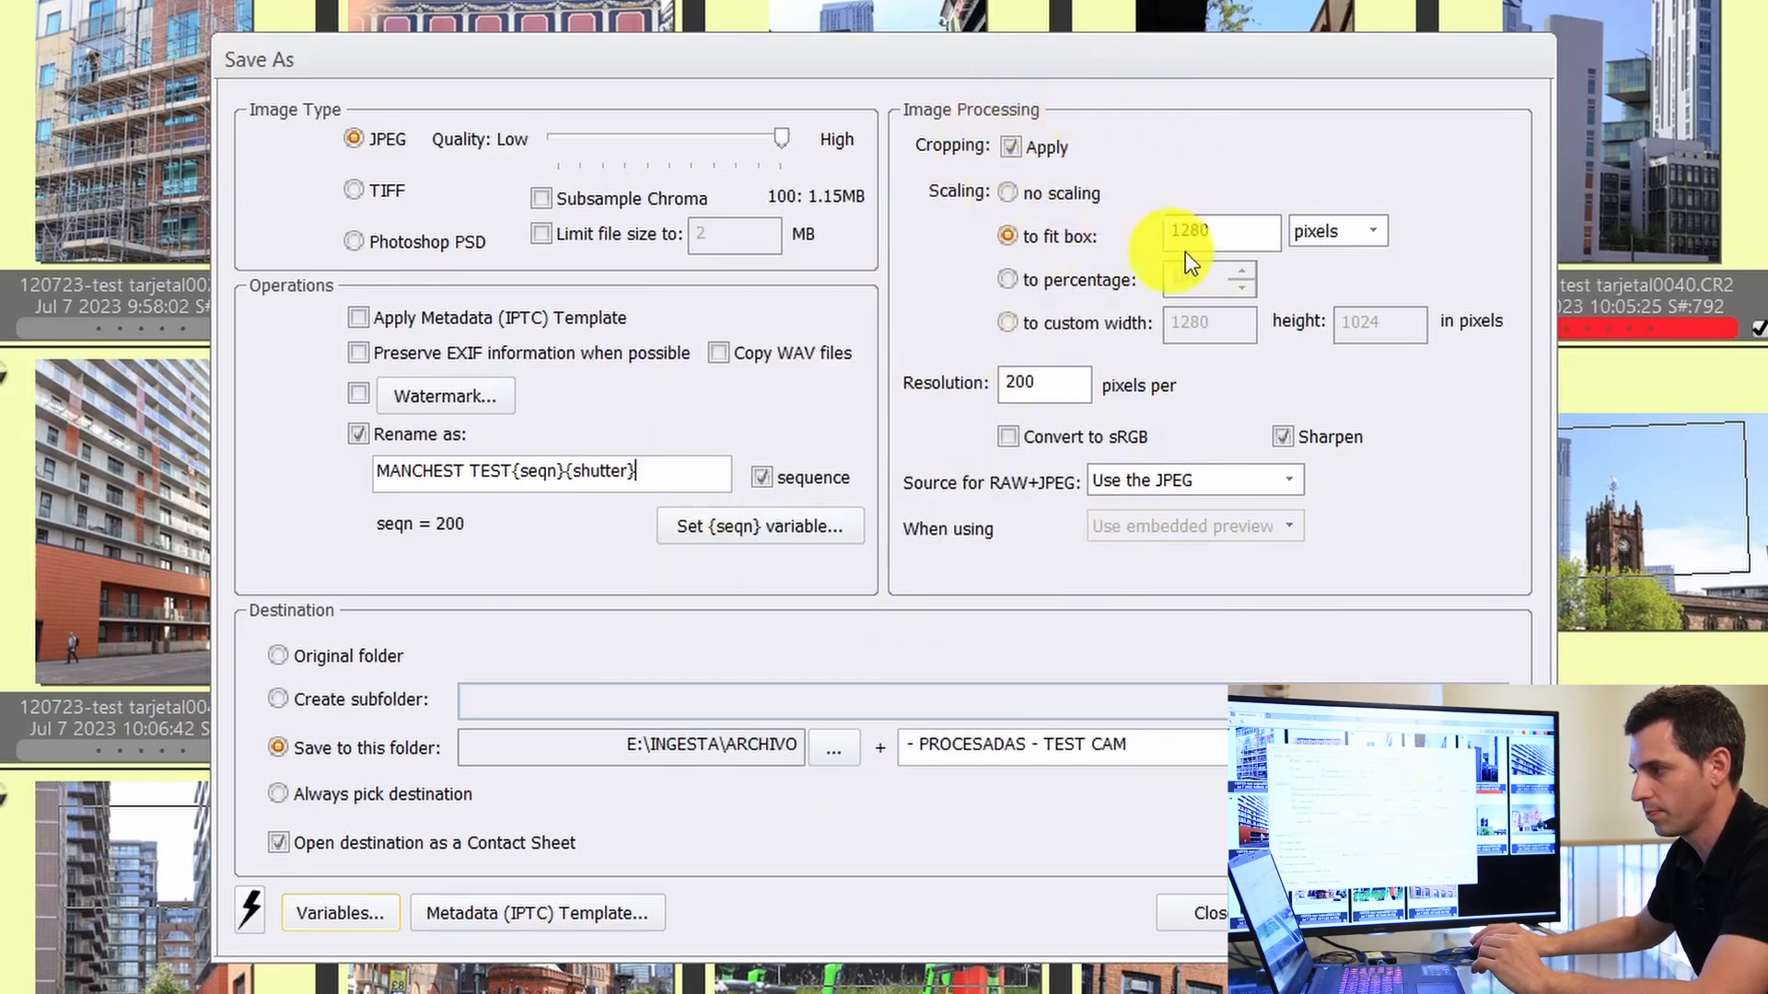
Step: Save the selected photos with no scaling and Subsample Chroma into the folder - PROCESADAS - SUBSAMPLE, opening the destination as a contact sheet
click(1065, 203)
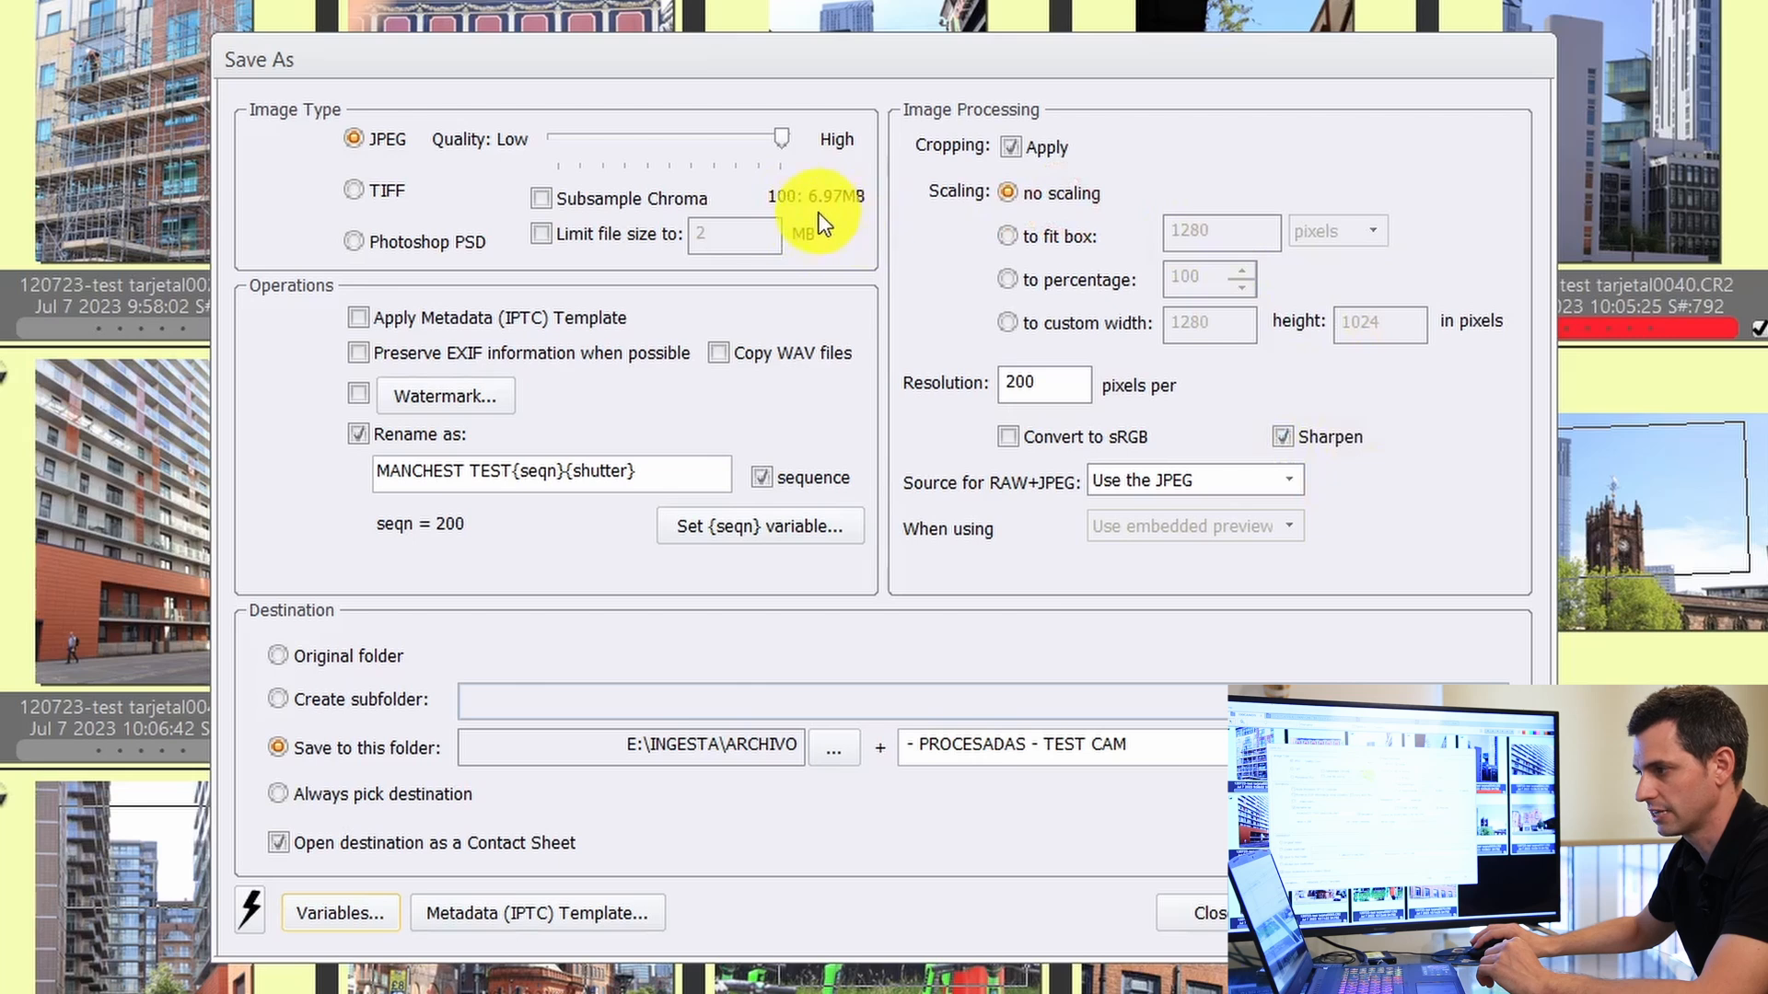
click(540, 200)
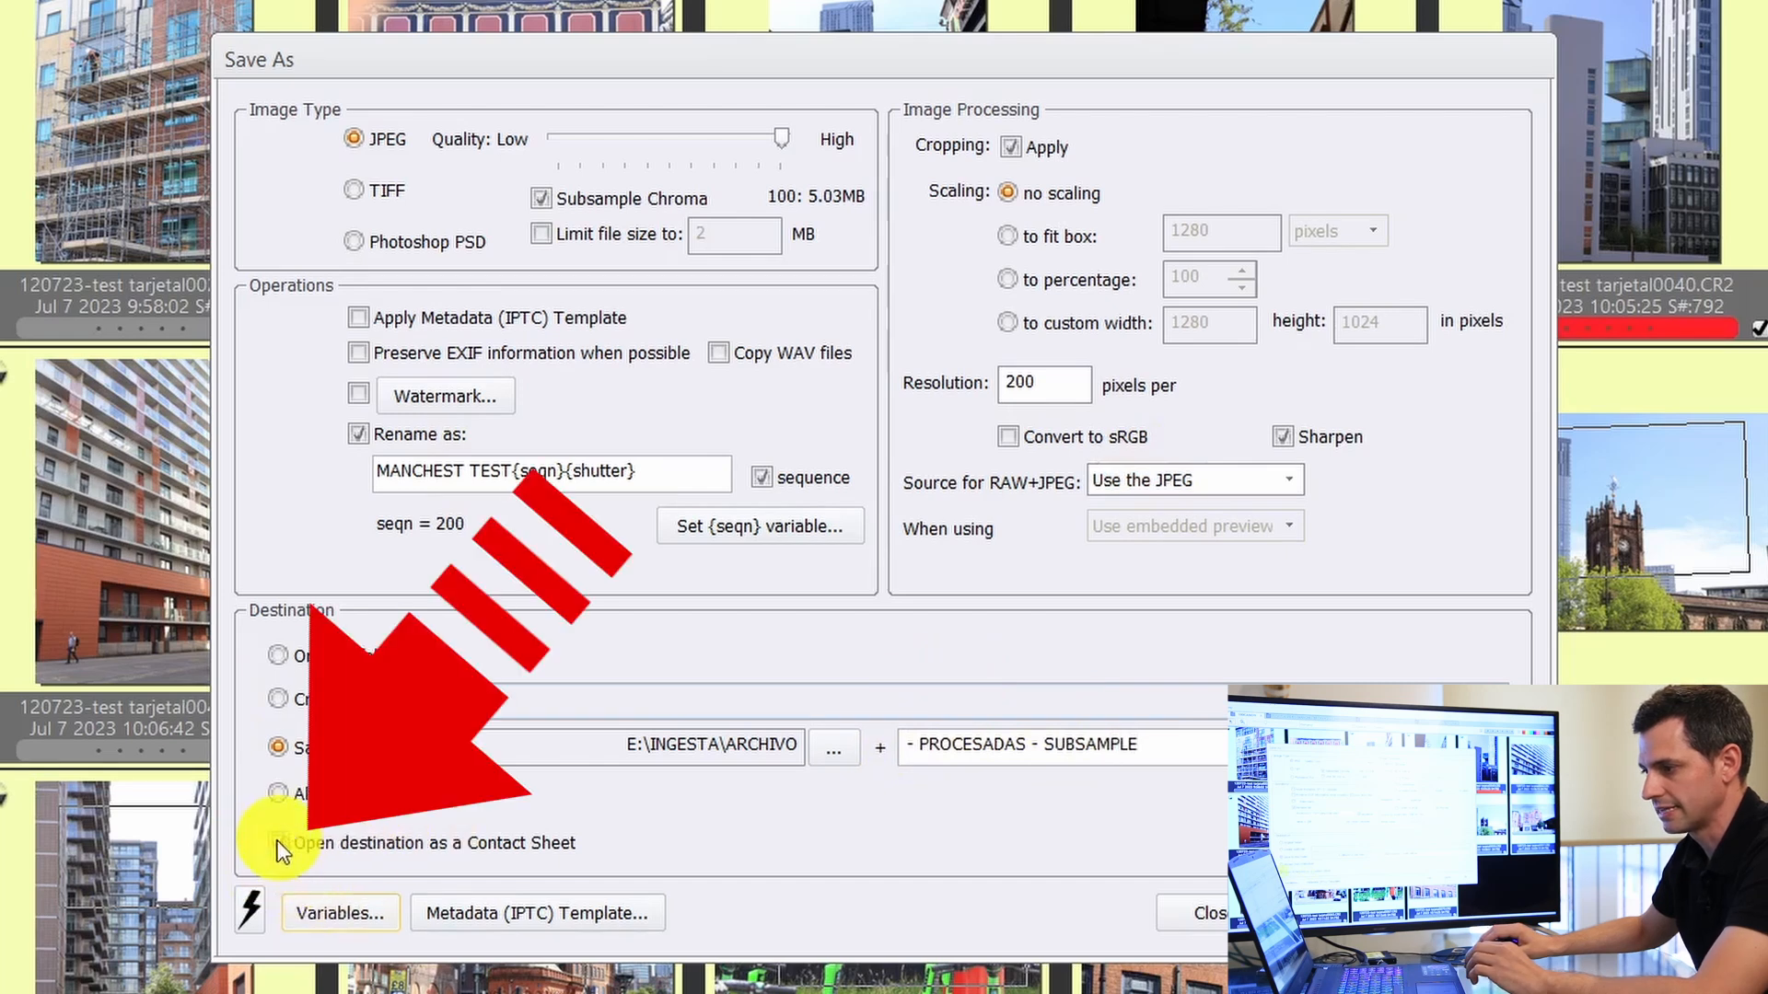
click(278, 841)
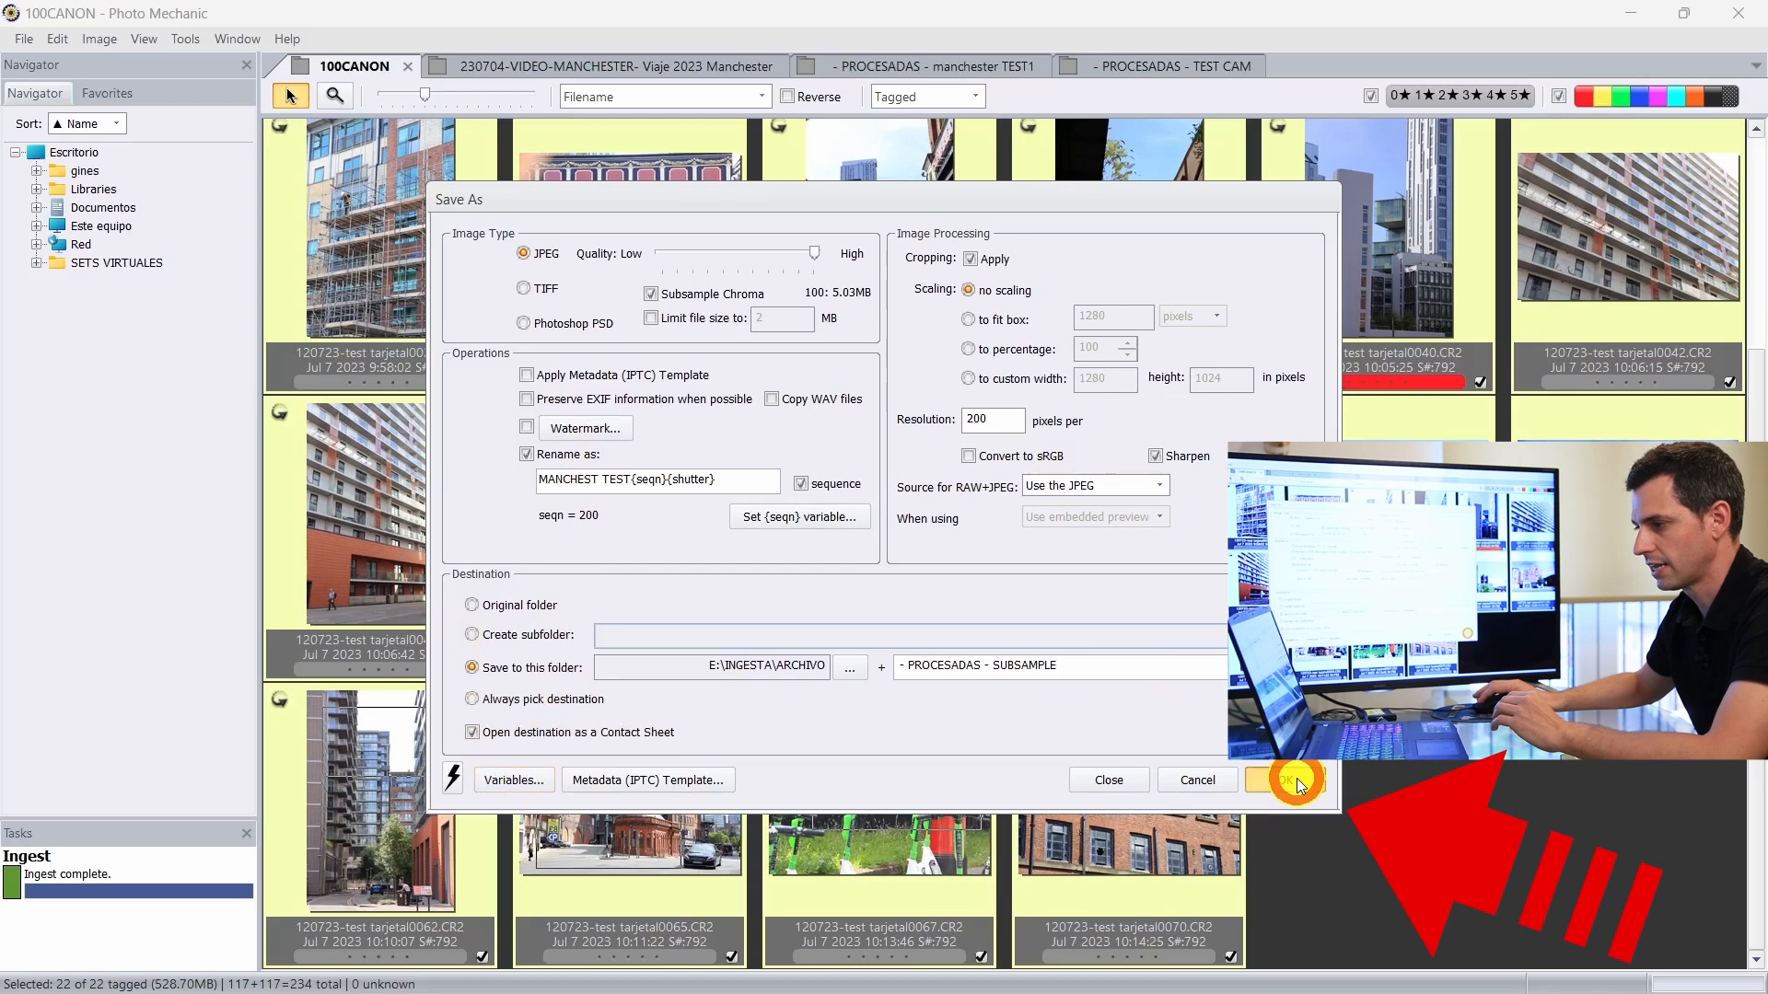
click(1445, 913)
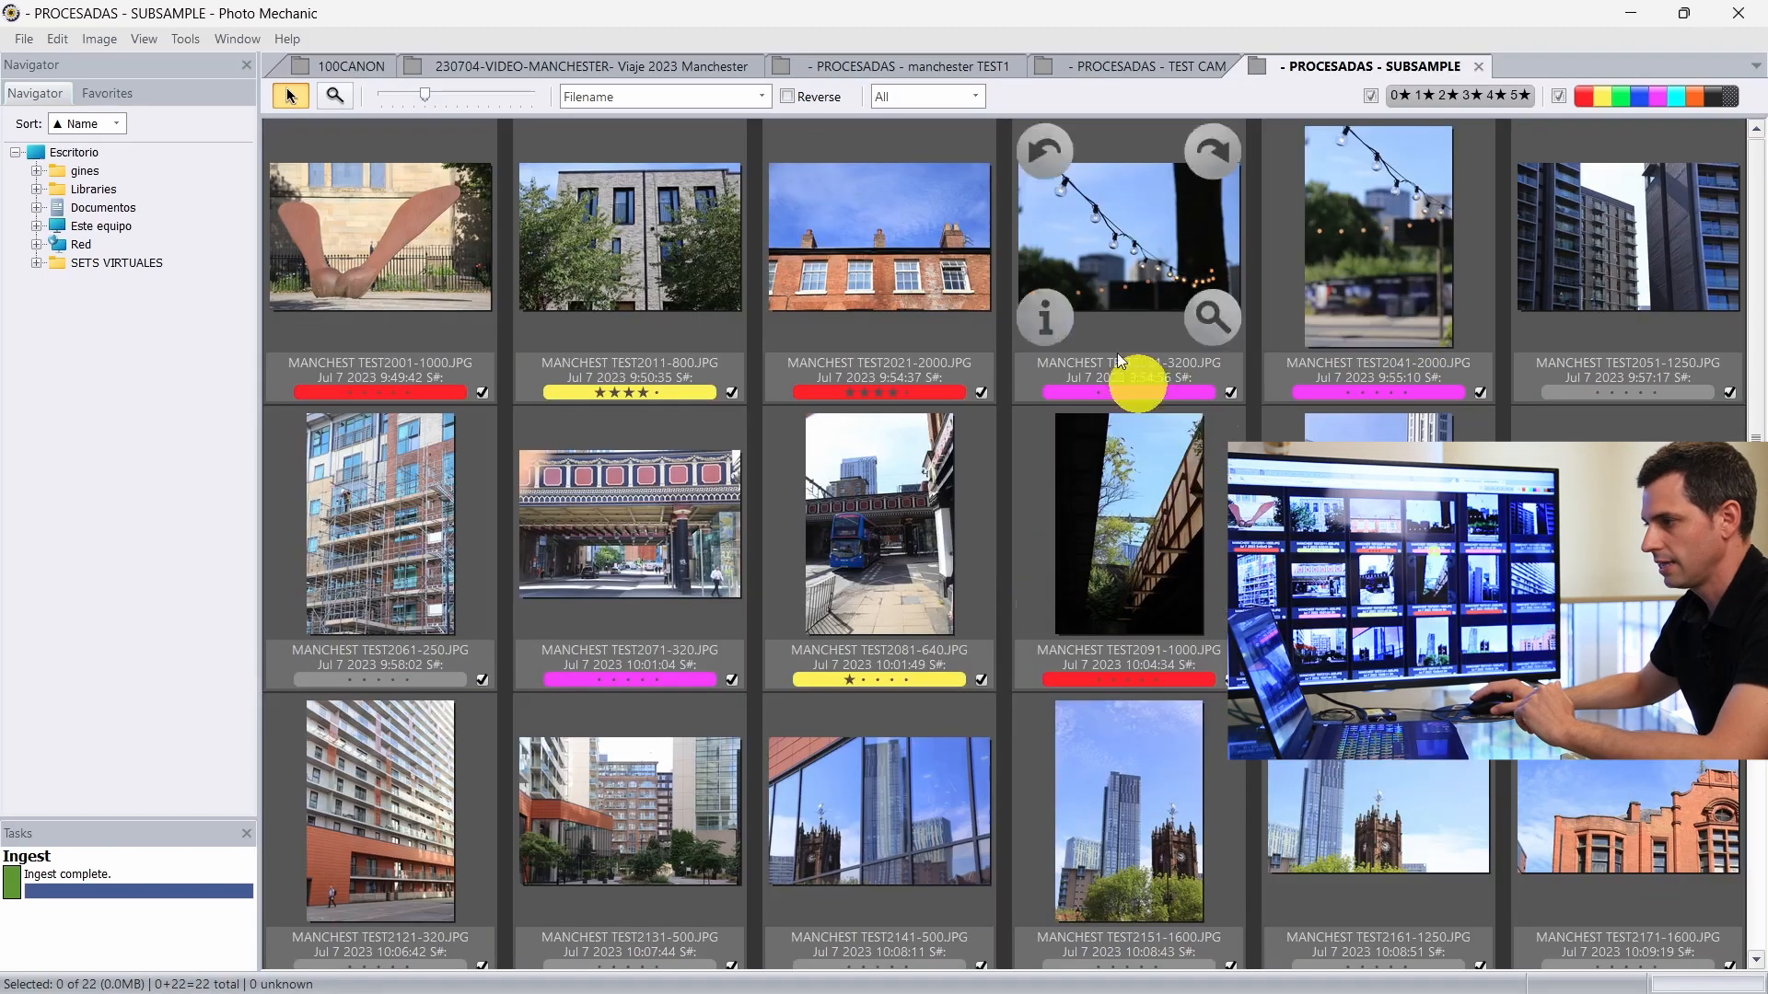
Step: Examine the exported photos and their new names in the - PROCESADAS - SUBSAMPLE contact sheet, checking the first photo enlarged
scroll(559, 556, up, 3)
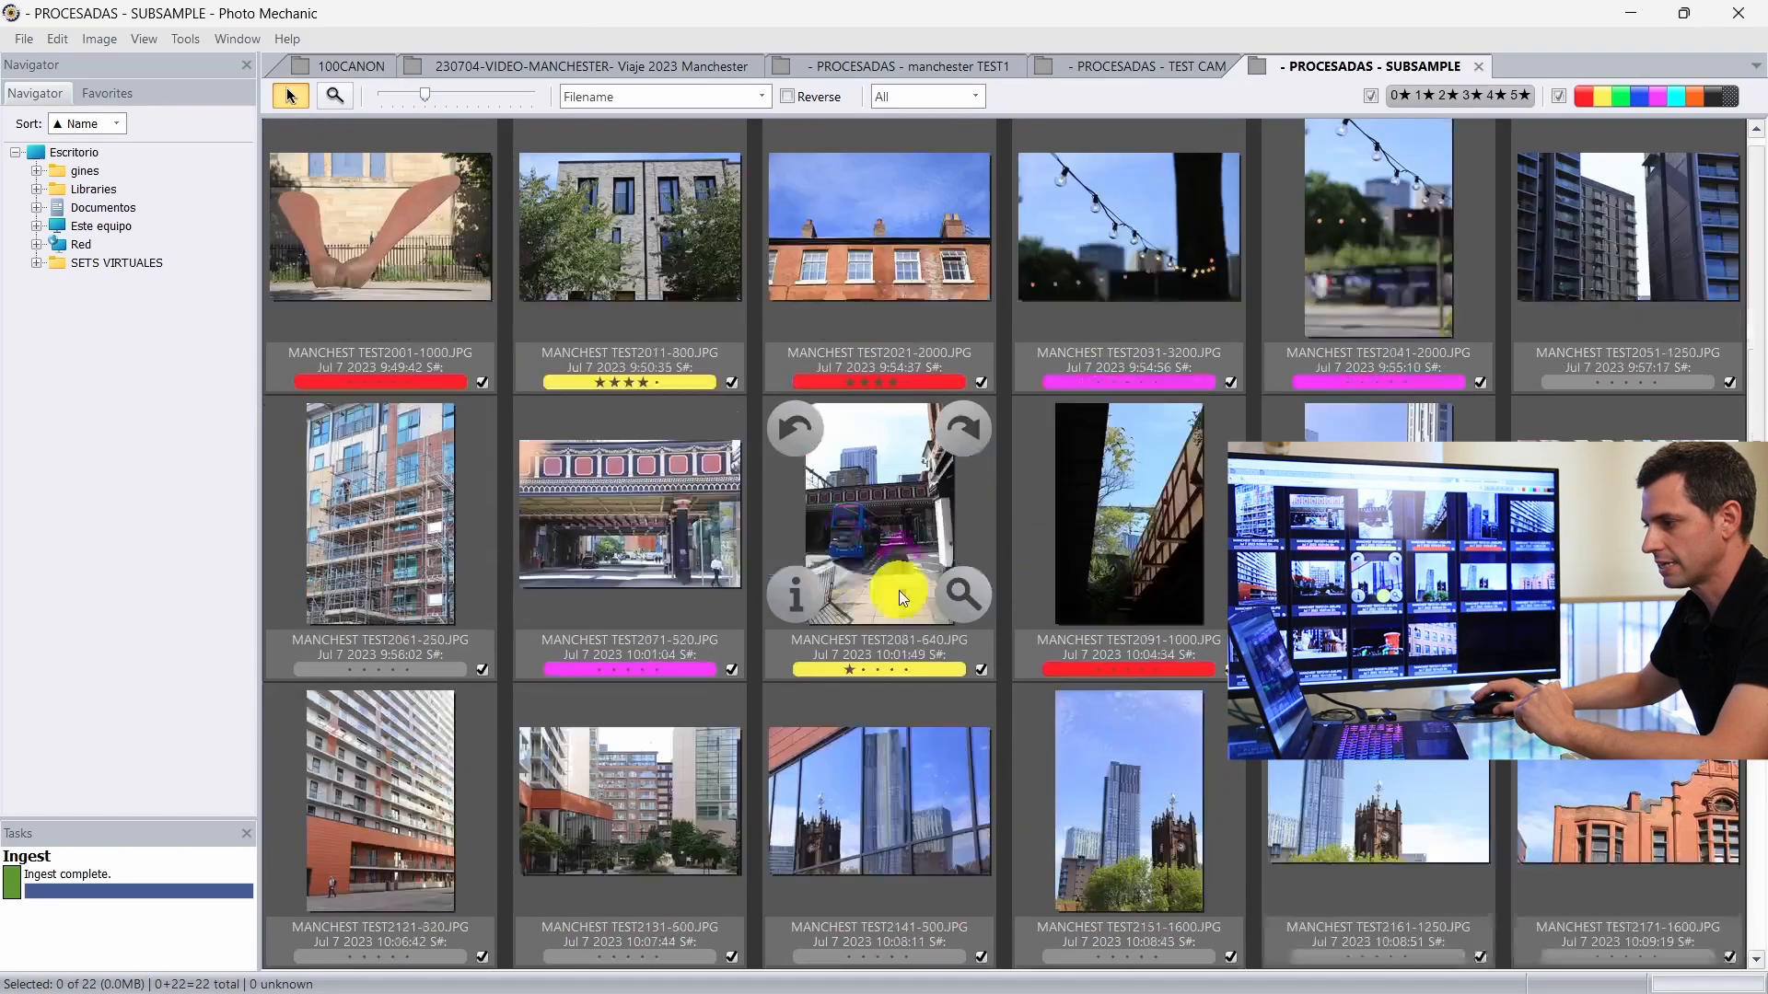
click(406, 302)
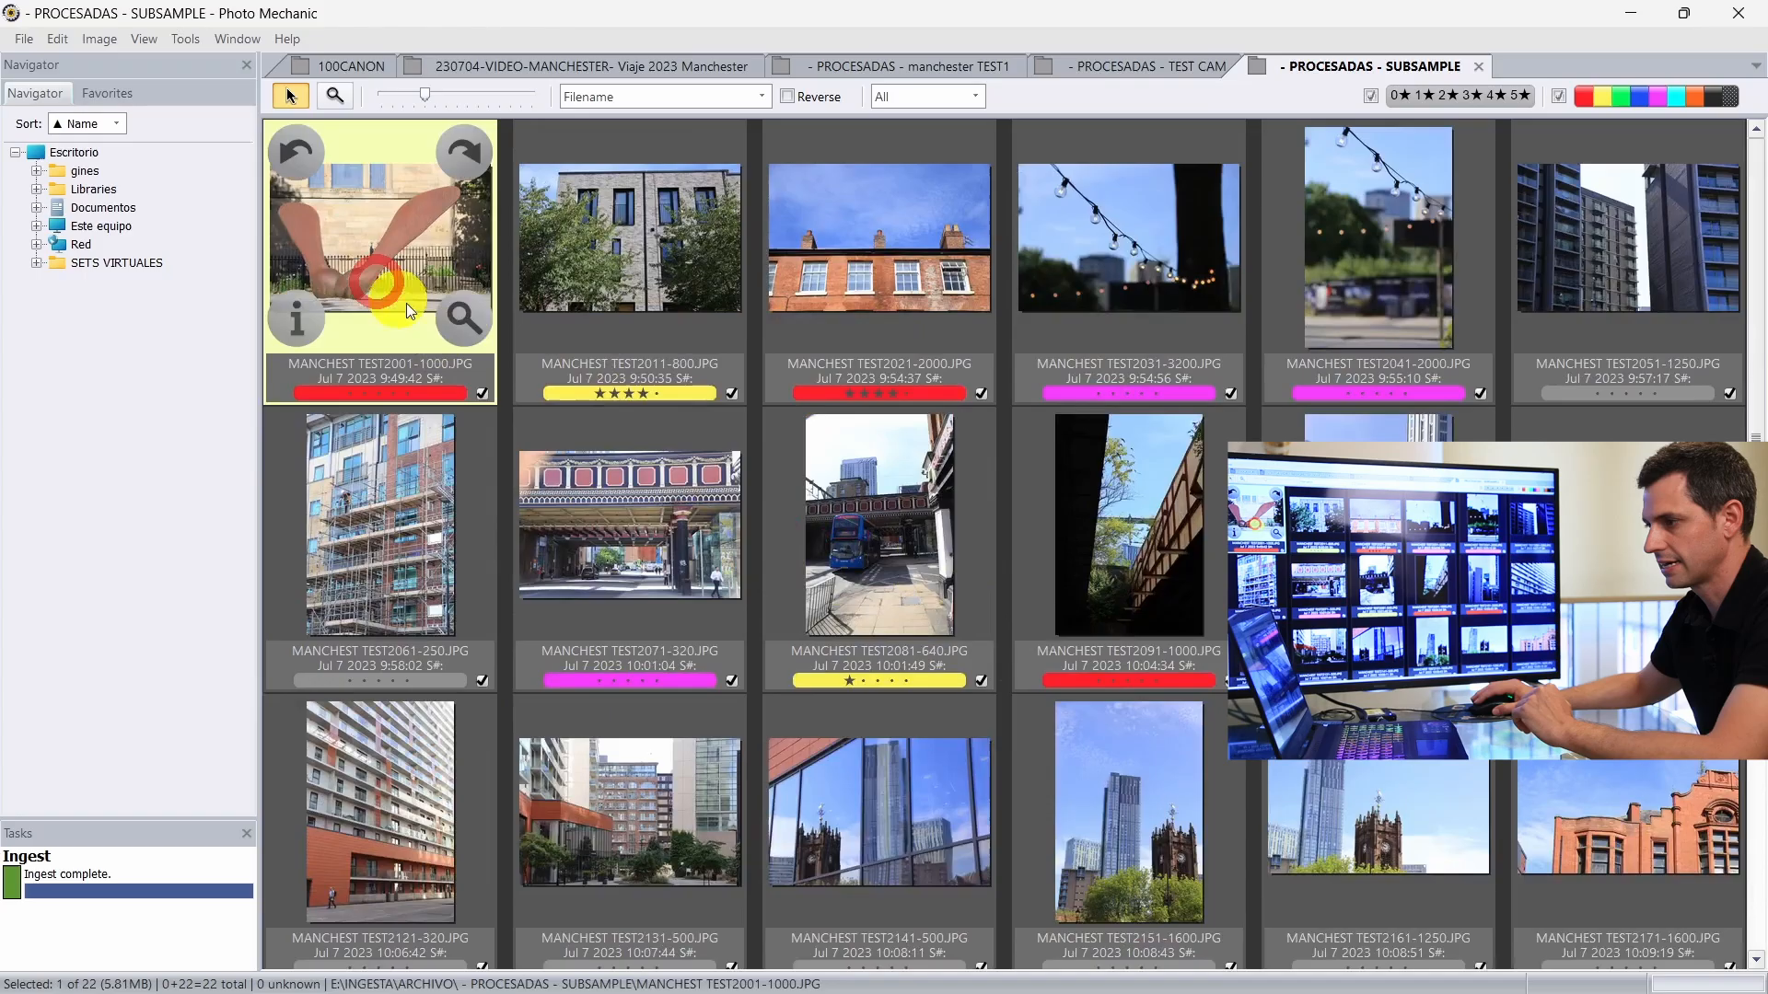
click(468, 313)
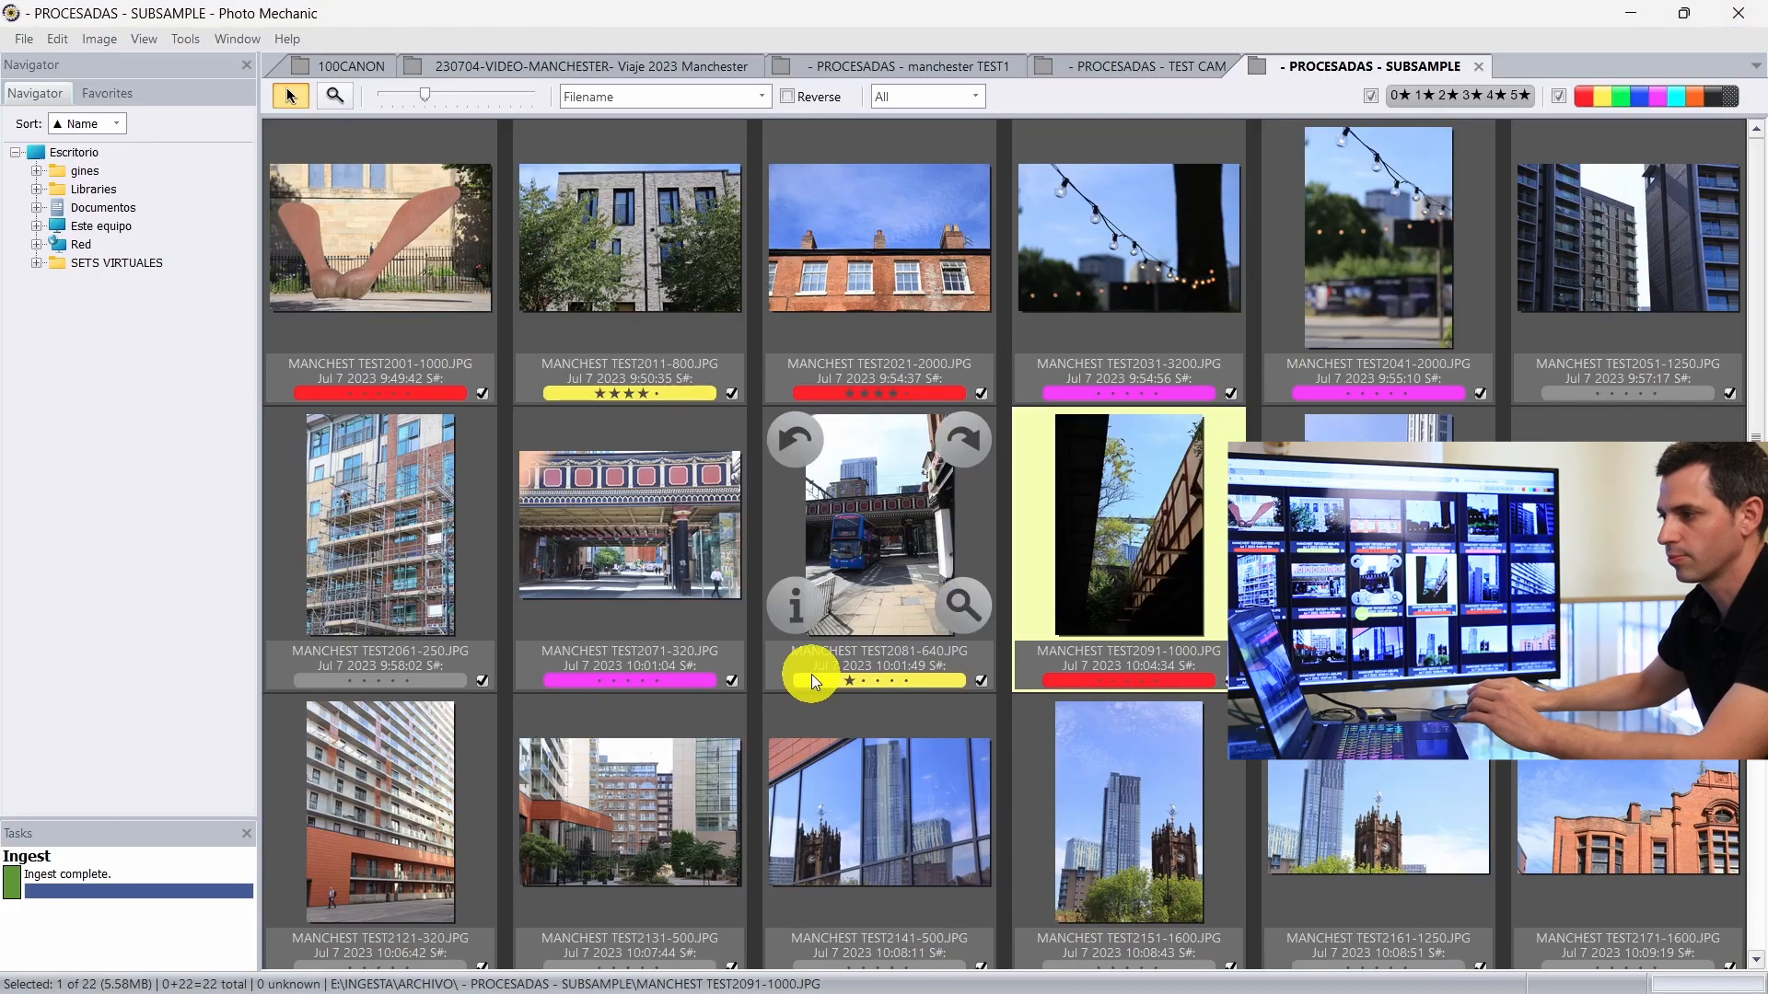
click(378, 238)
scroll(561, 296, down, 3)
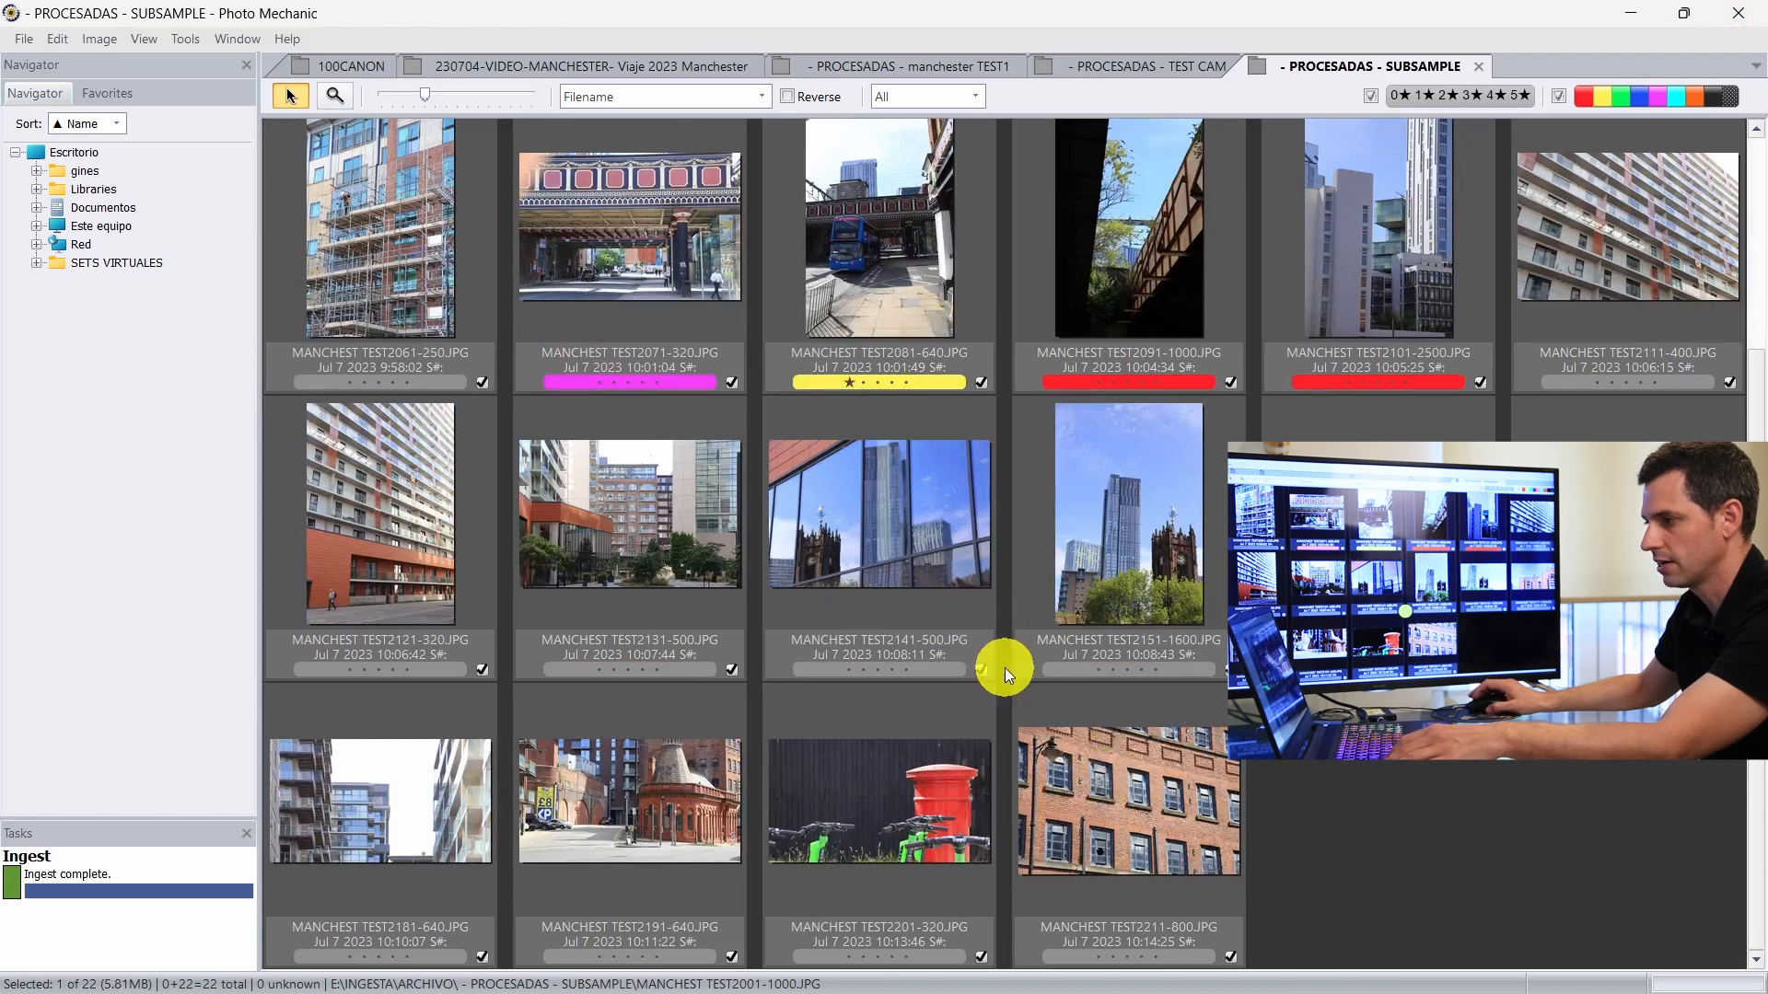
scroll(1003, 667, up, 3)
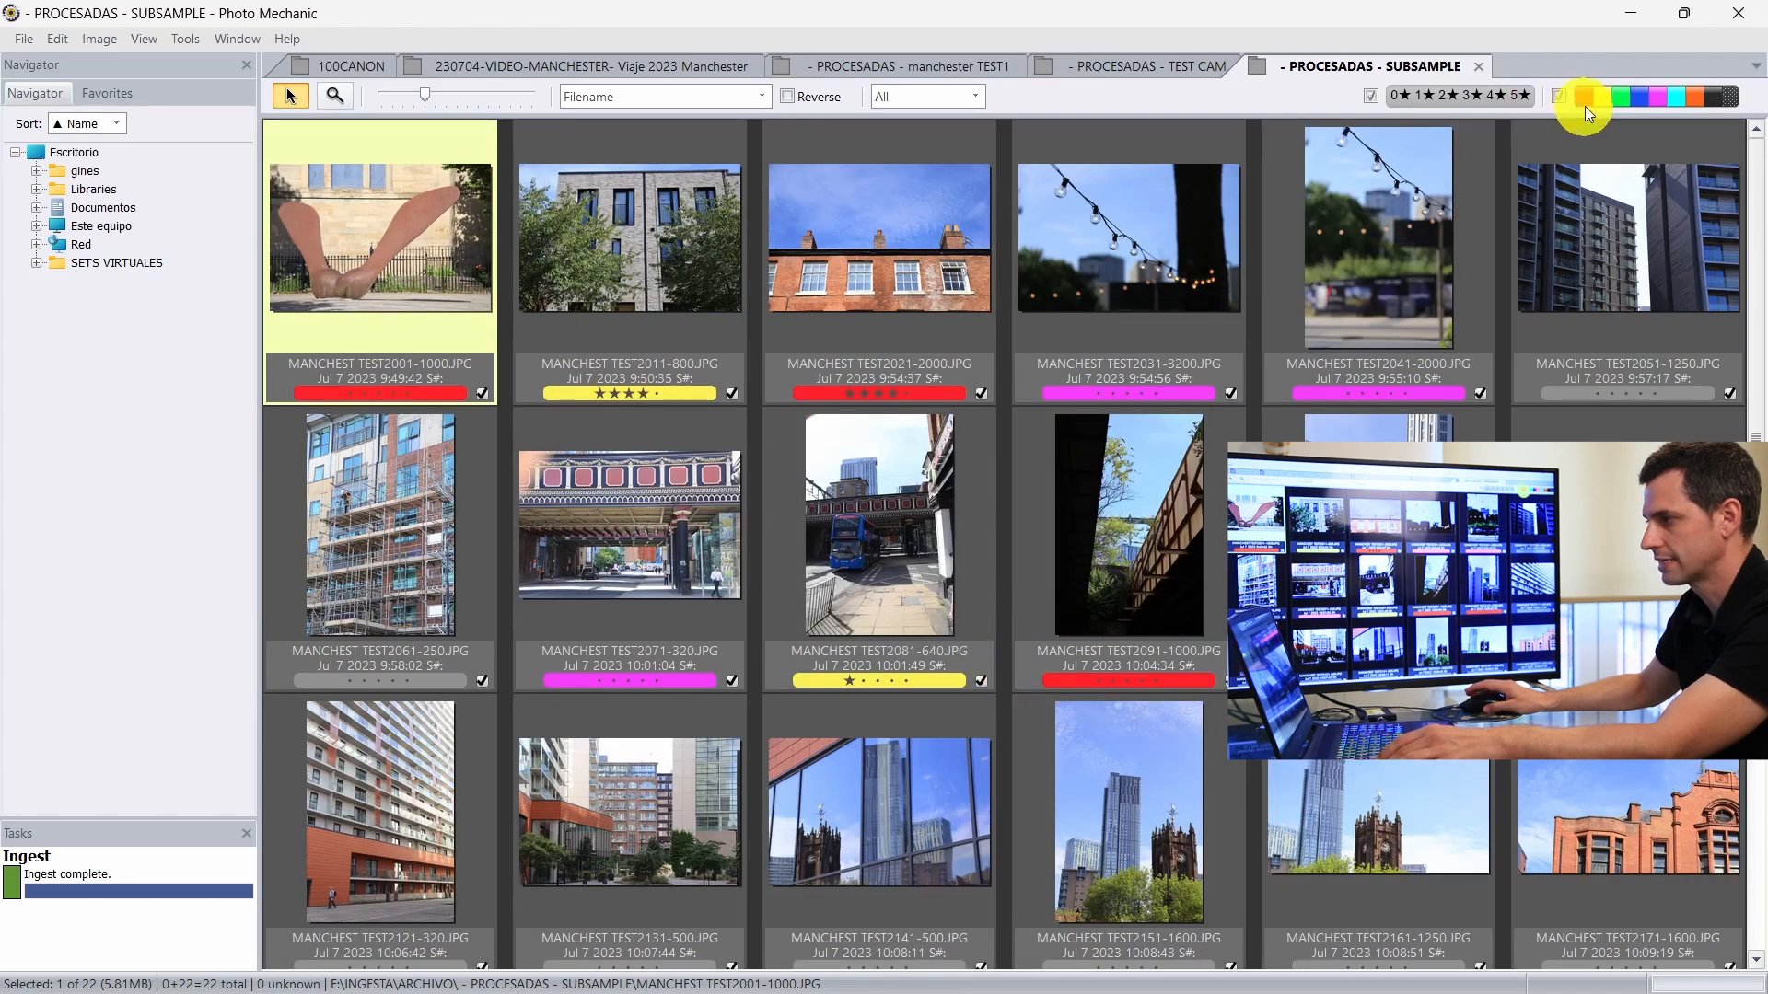
Step: Filter the contact sheet to the red color class and open the Copy/Move options for all the photos shown
click(1731, 96)
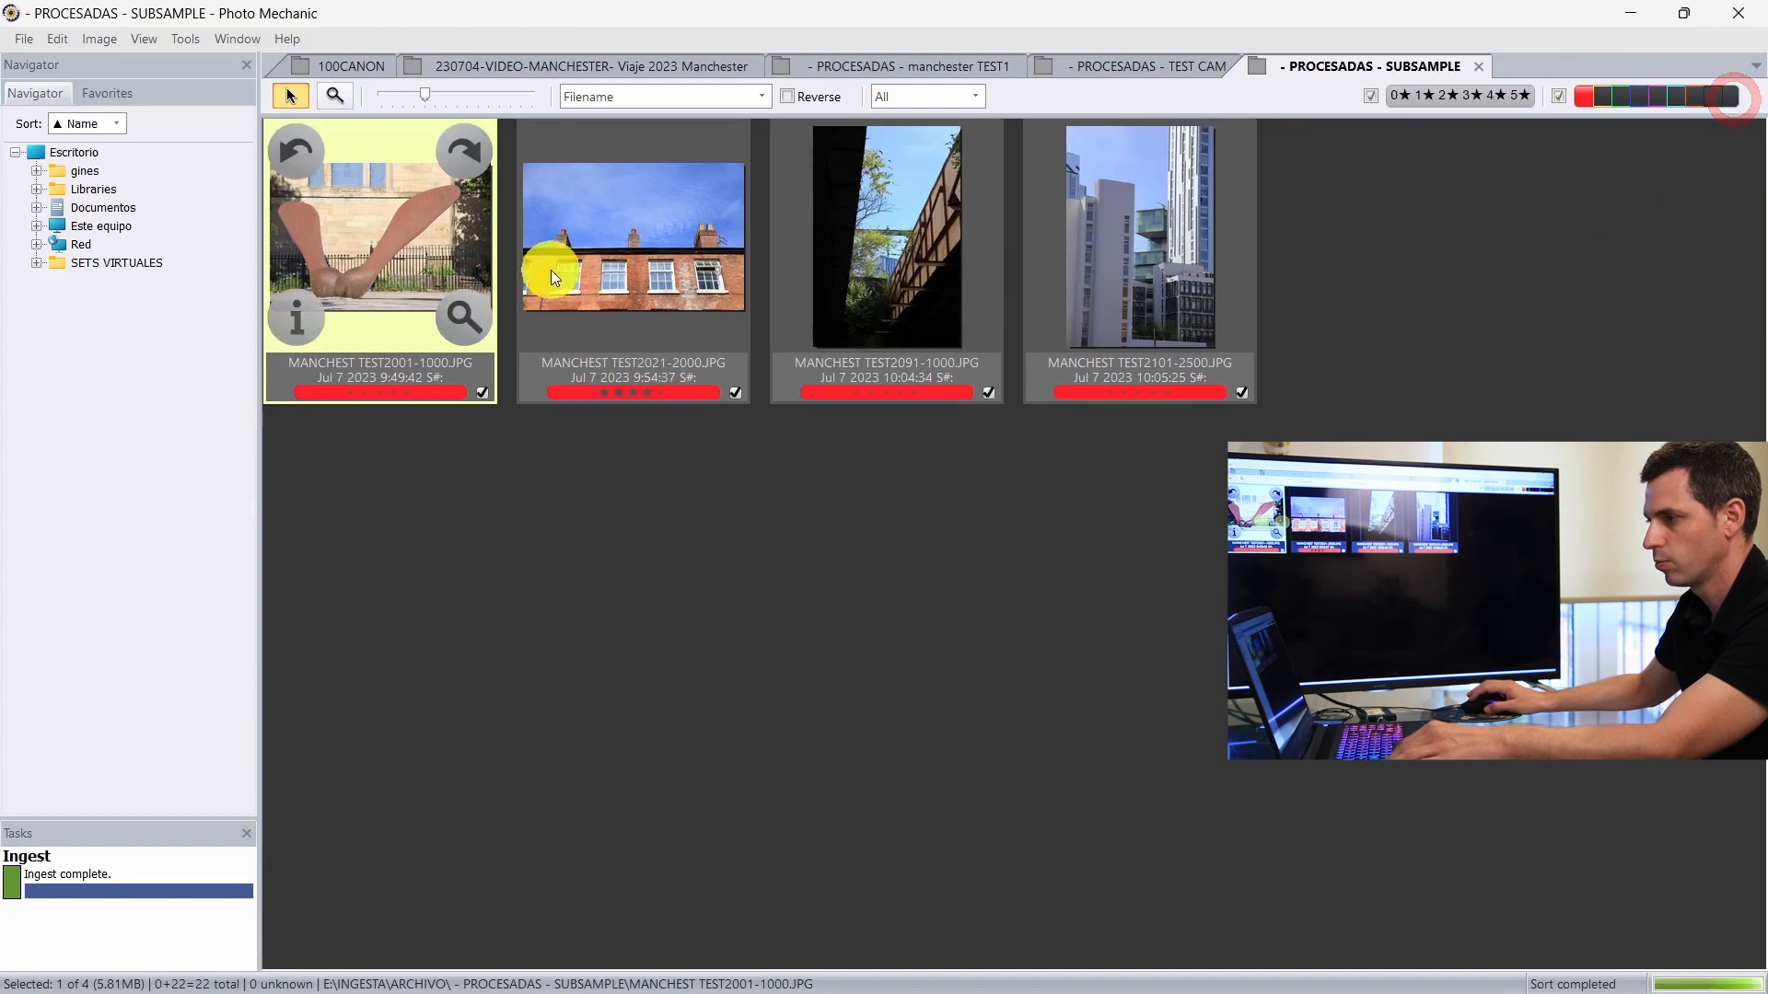
shift+click(1169, 268)
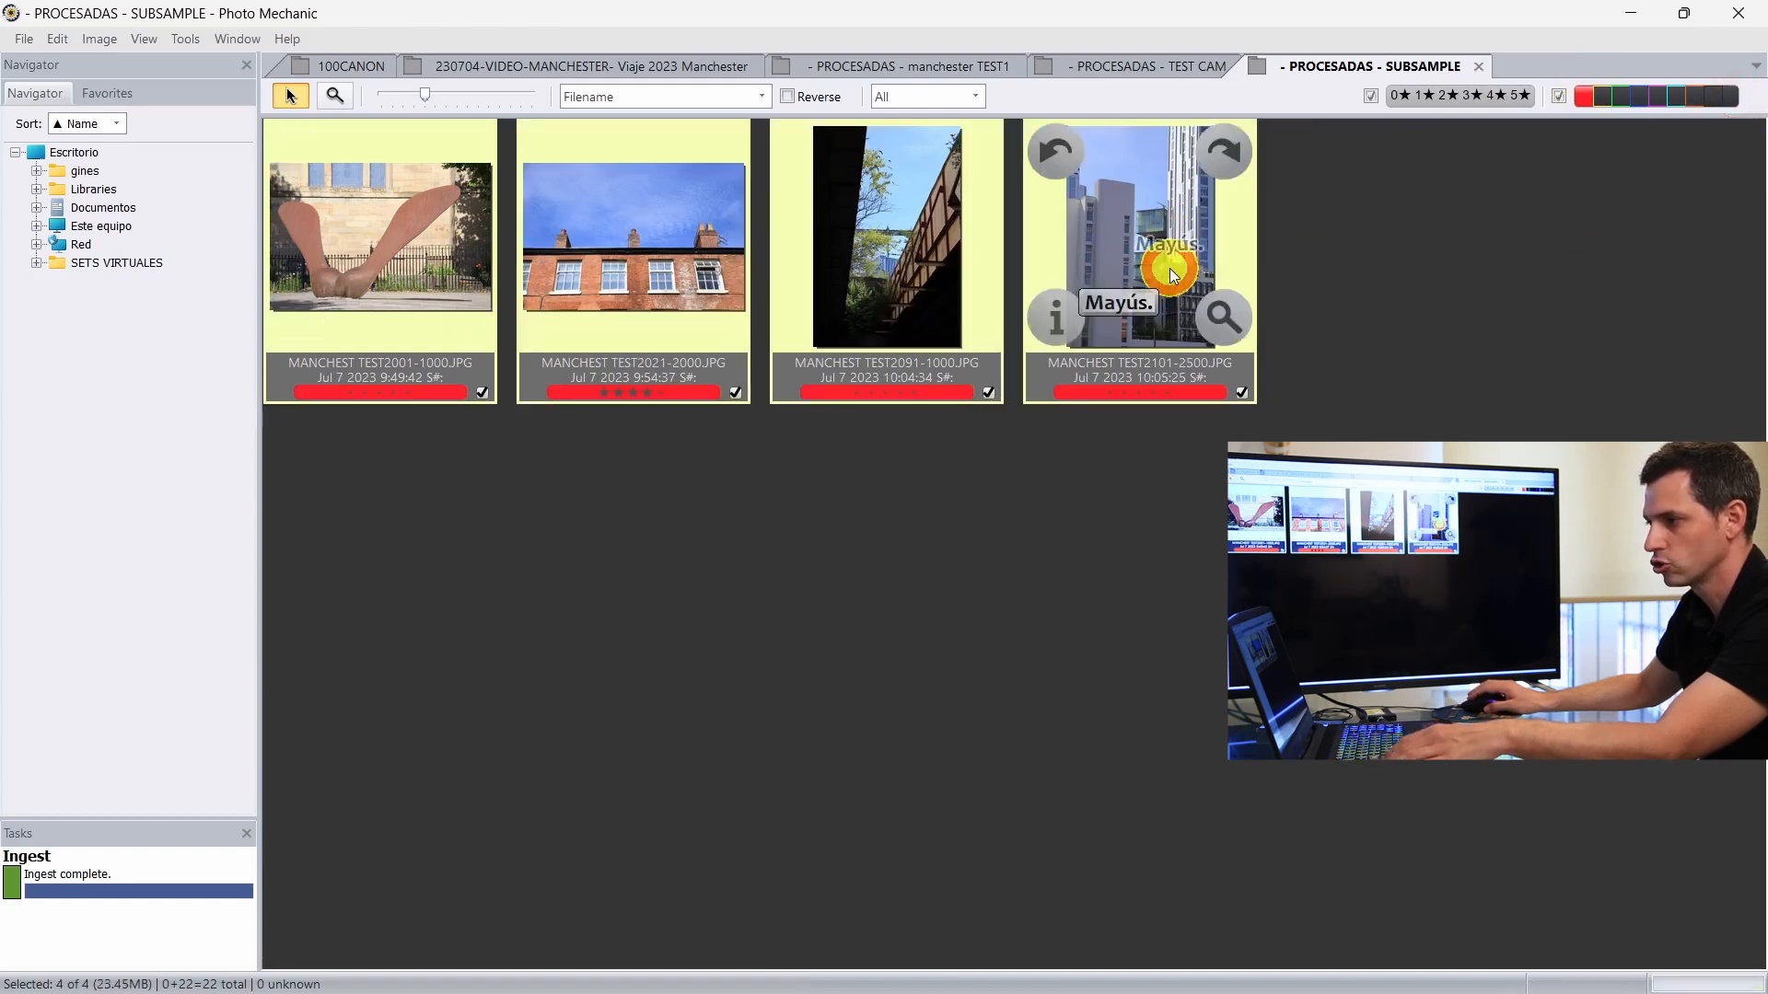
click(30, 41)
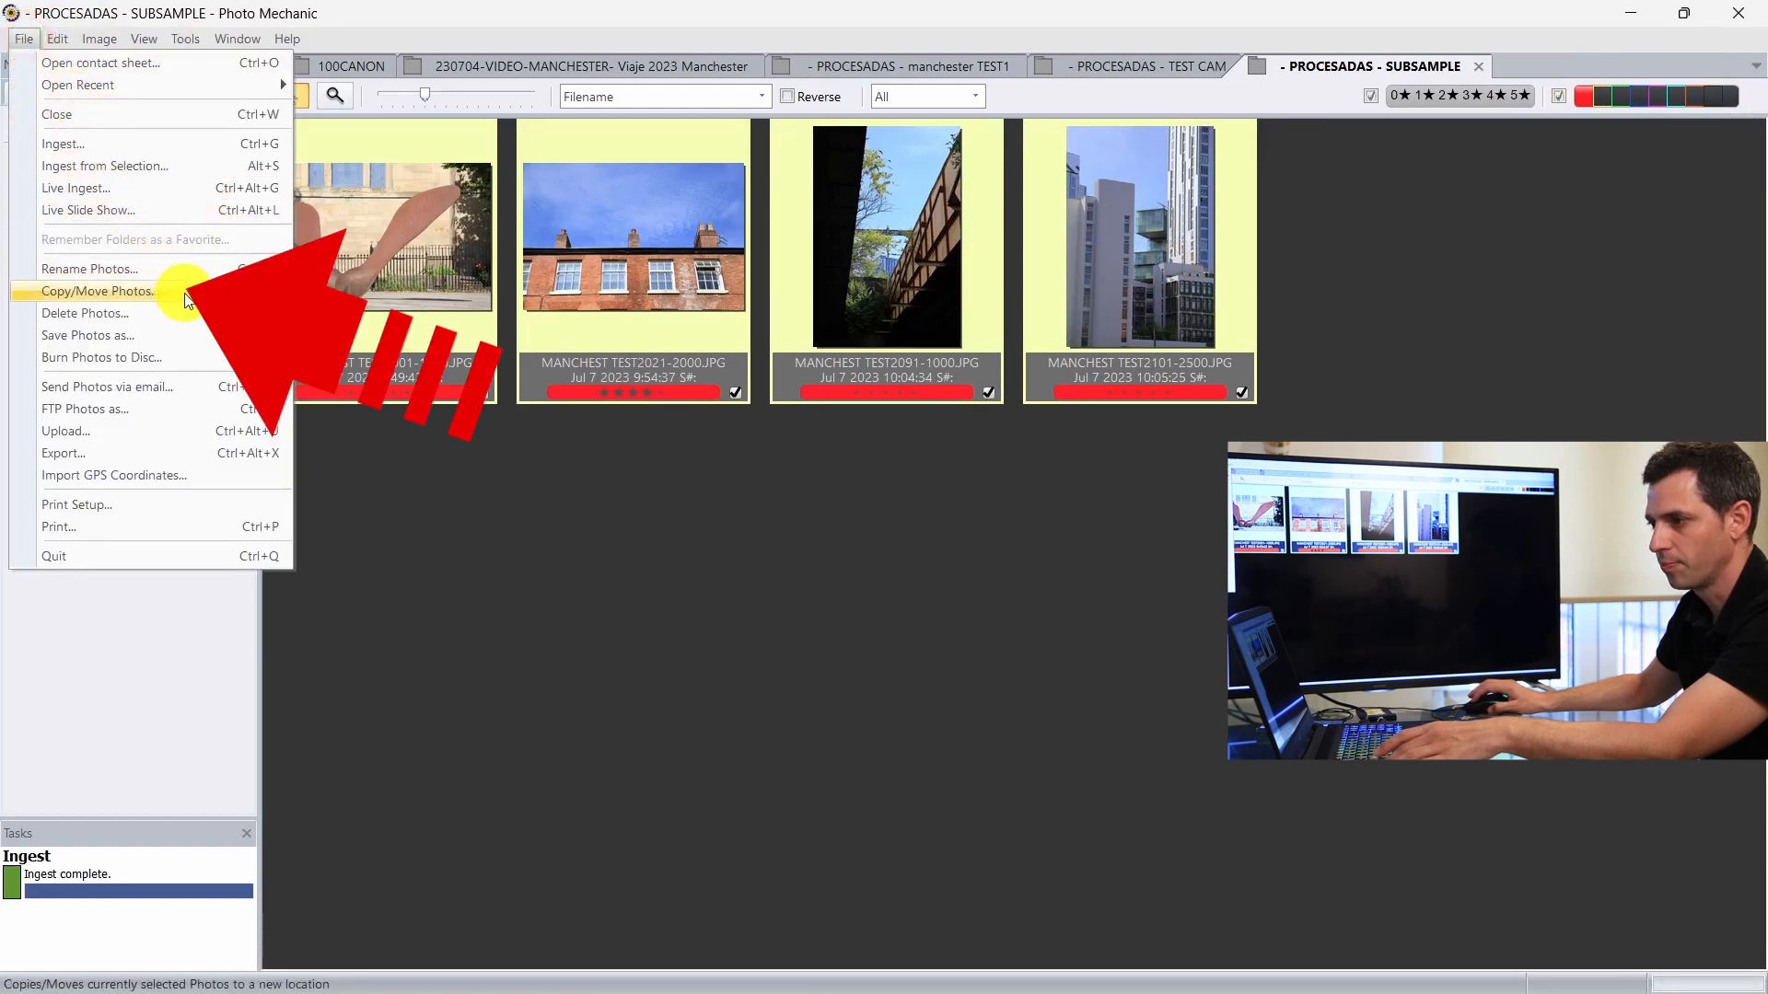
click(186, 293)
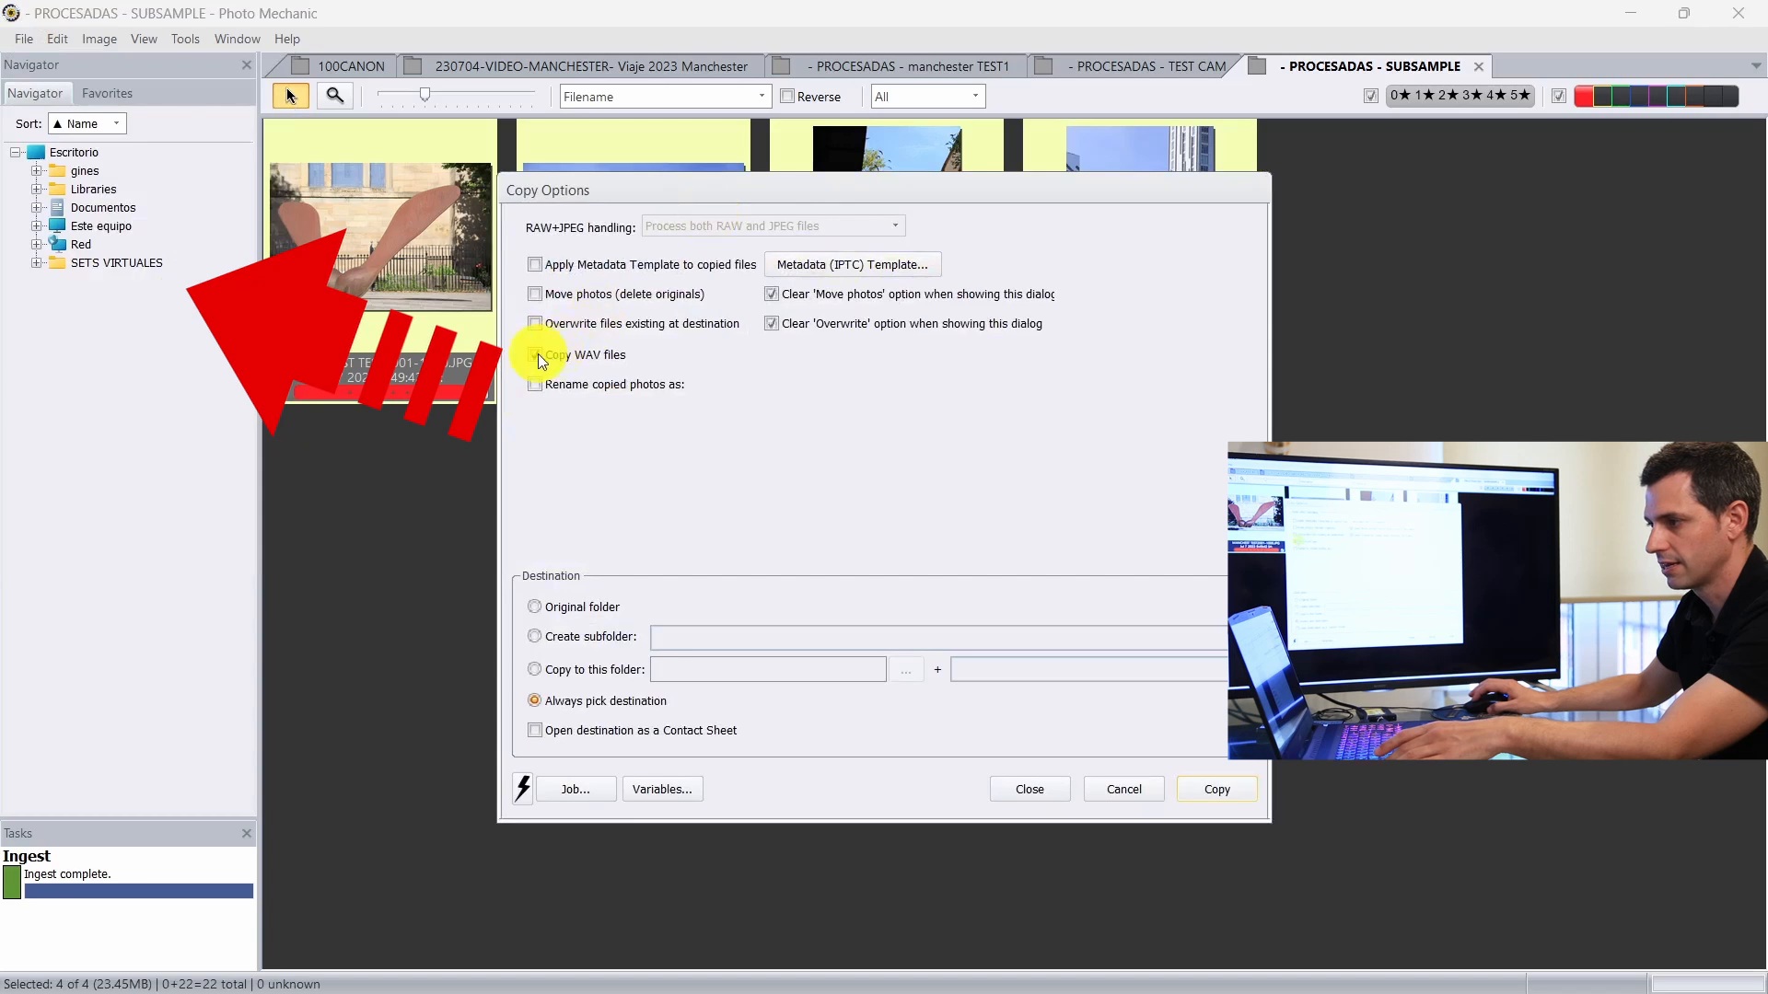
Step: Copy the photos without WAV files into a new subfolder named SELECCION ROJA and open it as a contact sheet
click(536, 355)
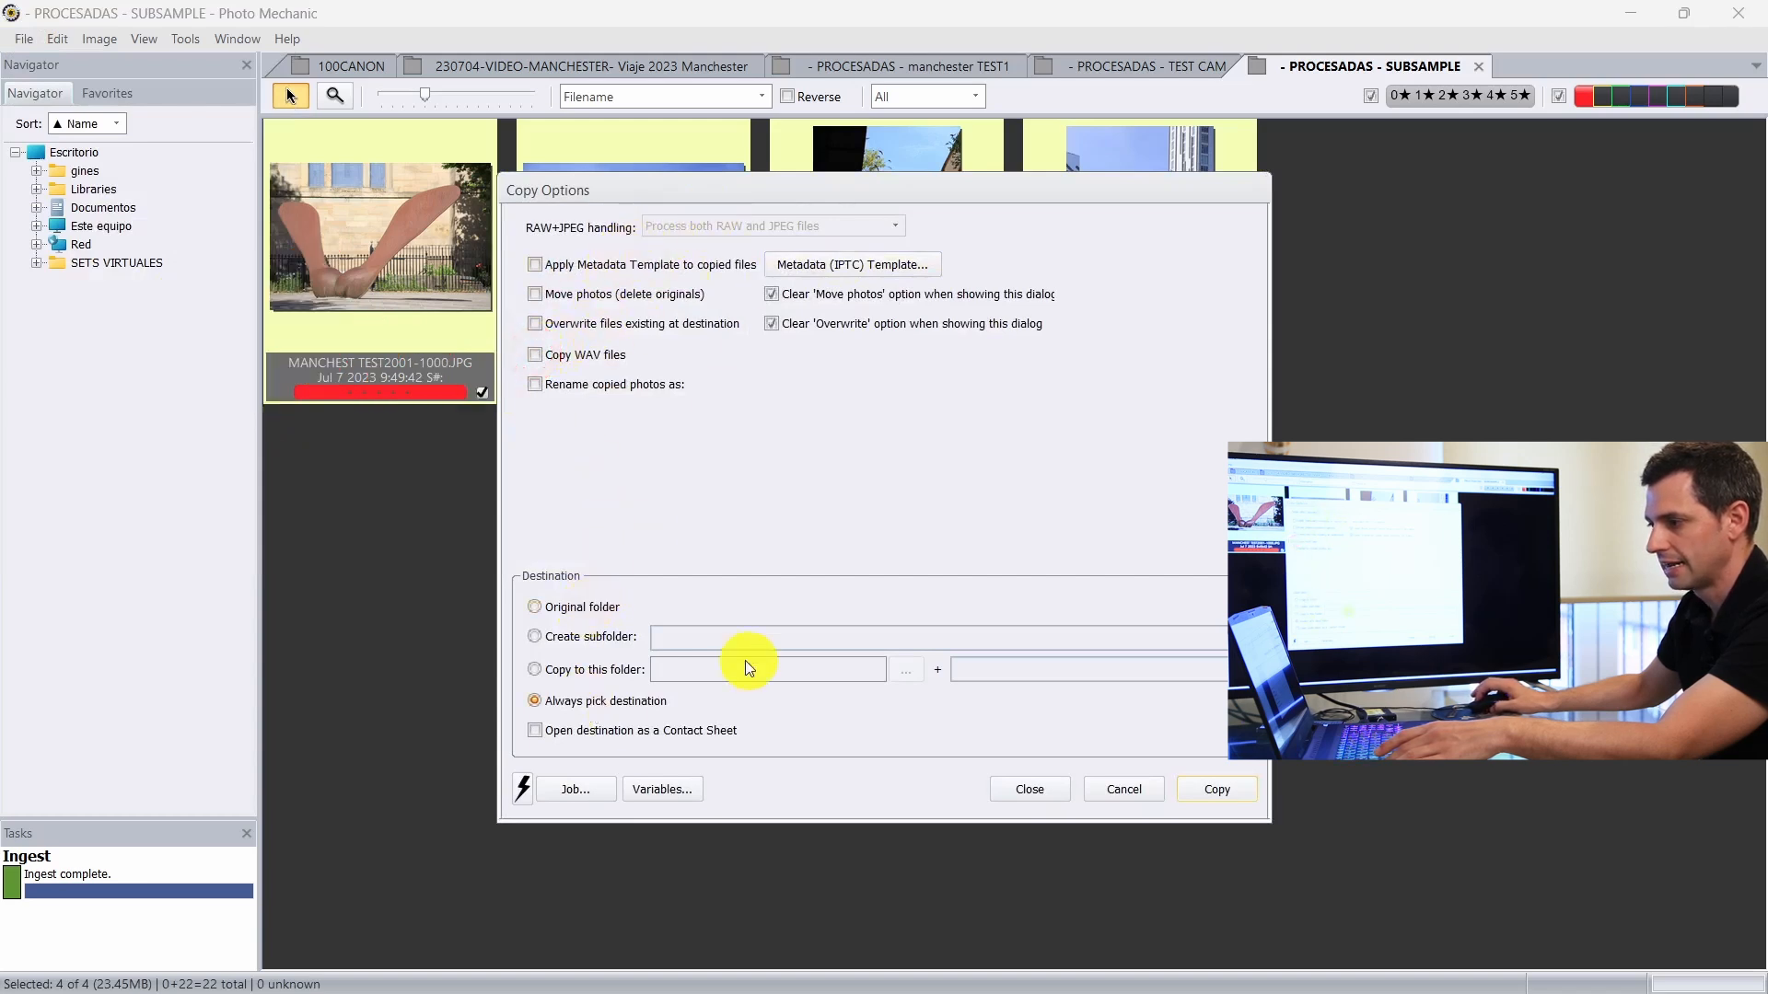
click(586, 637)
click(692, 637)
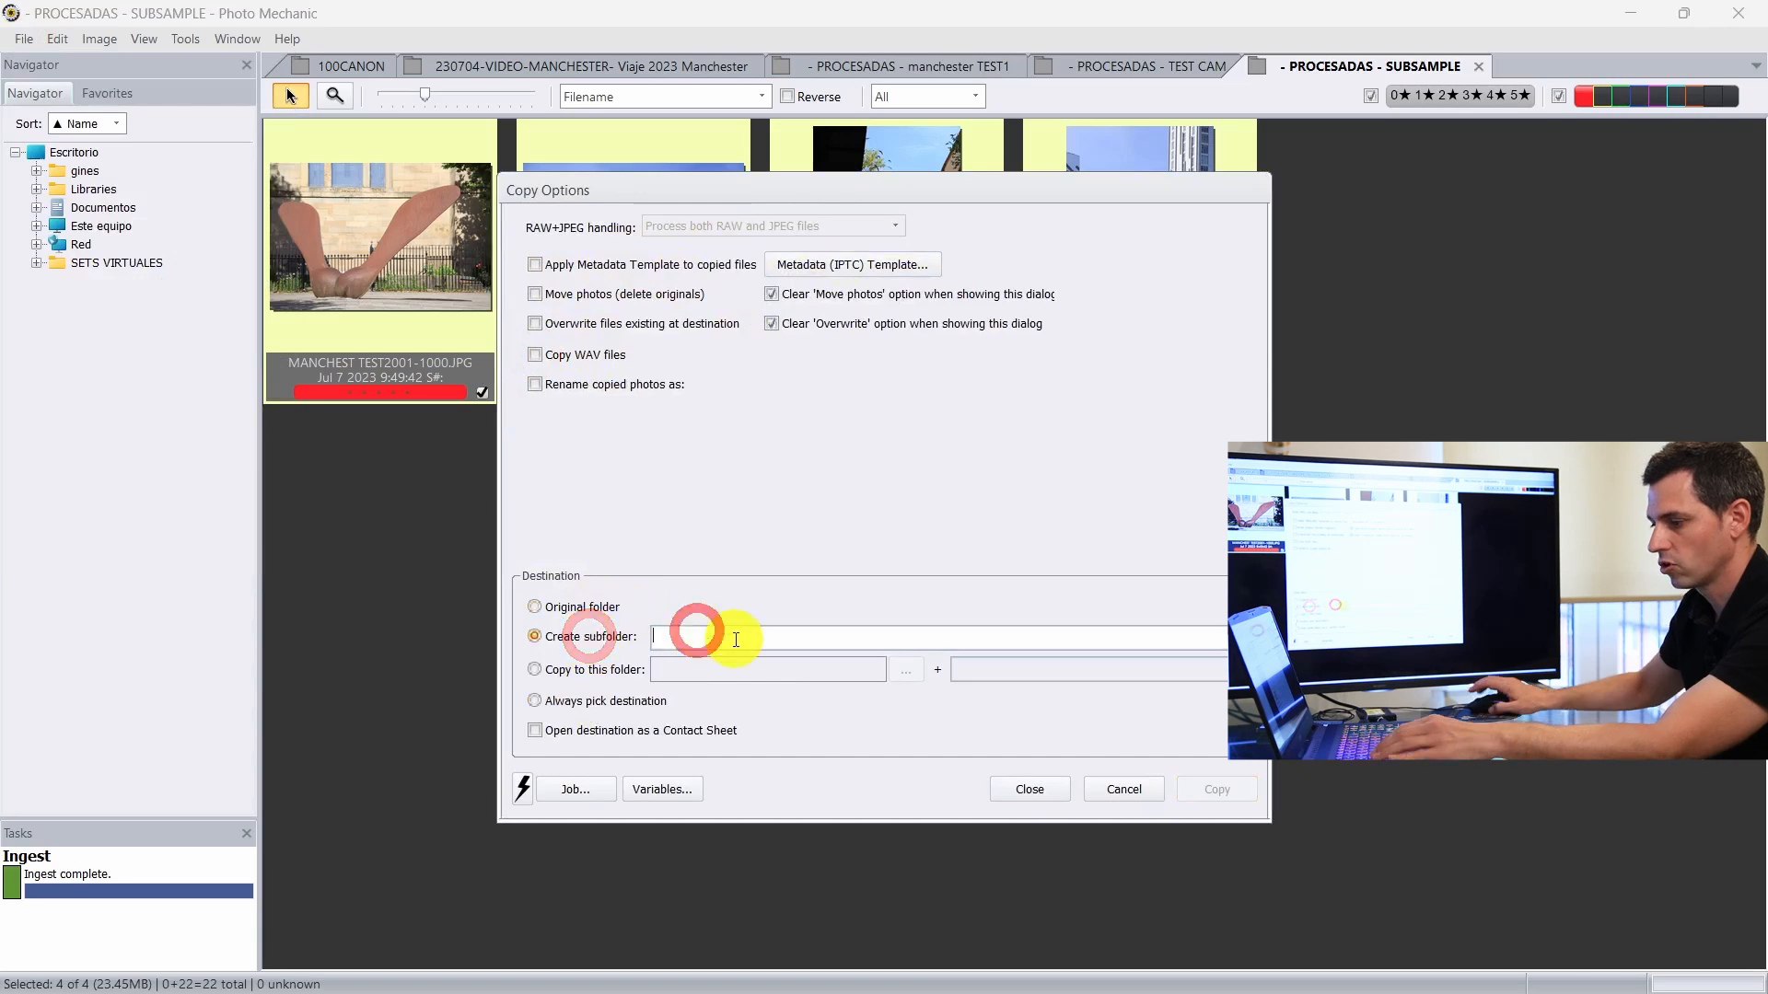
text(SELECCION R)
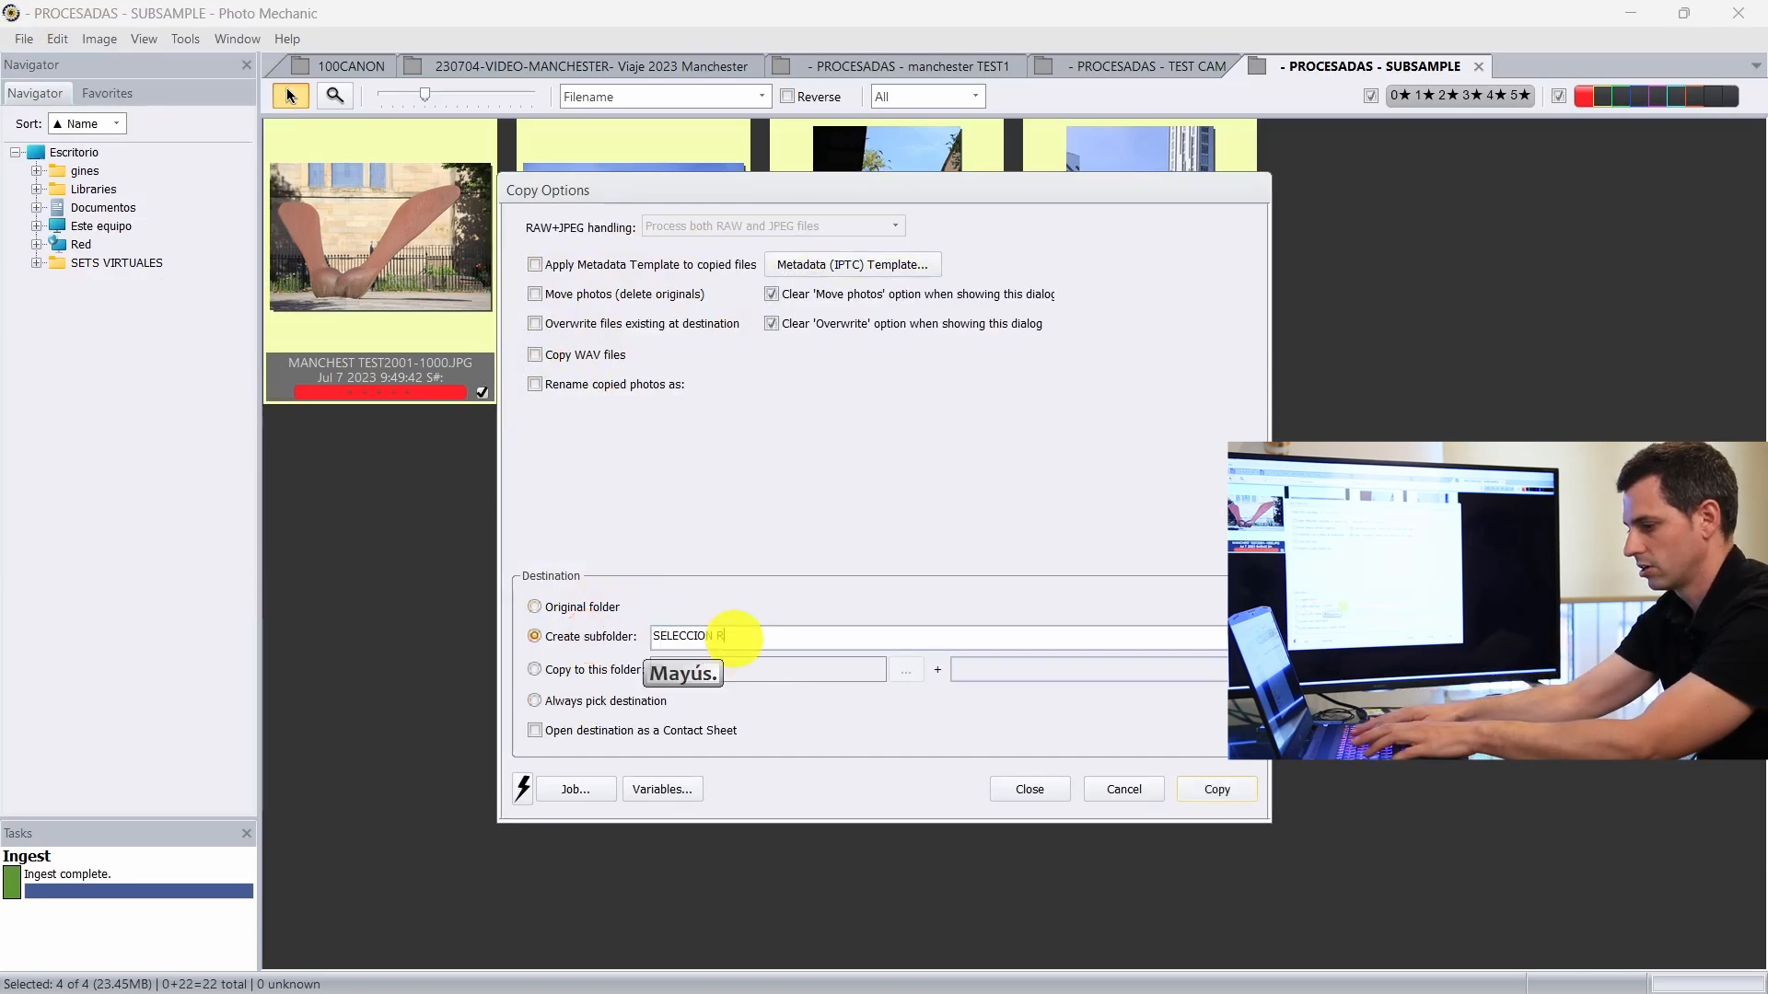
text(OJA)
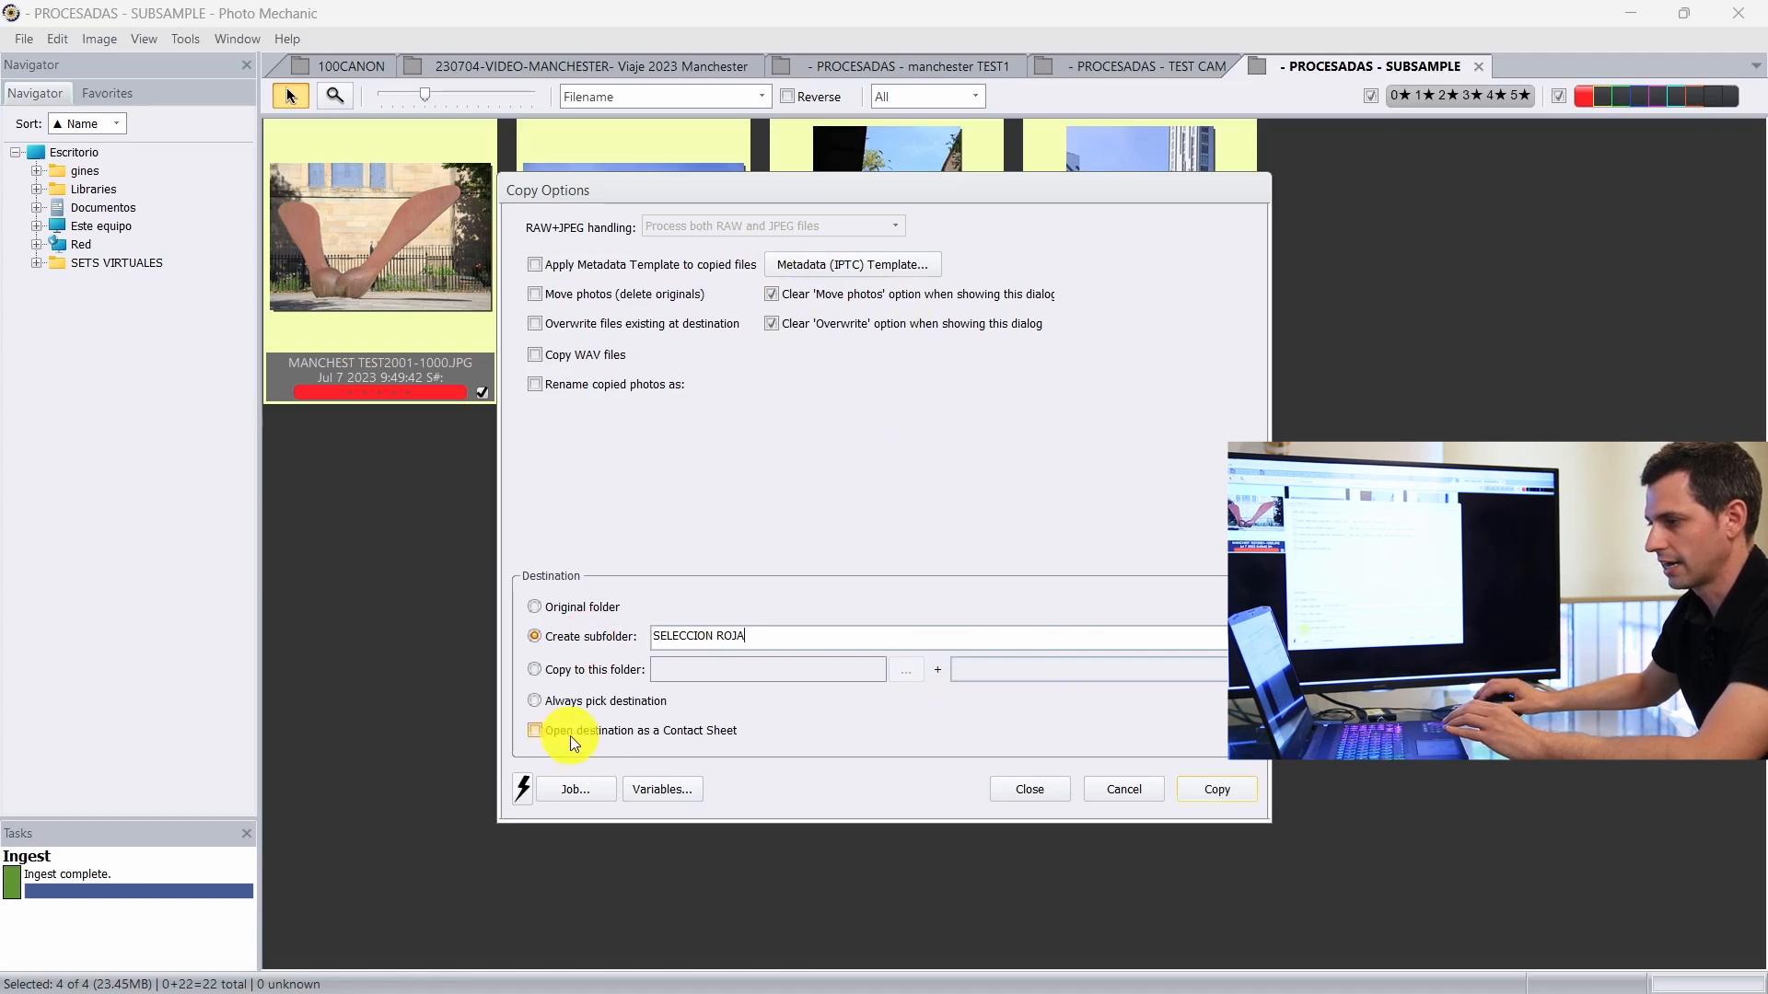
click(1217, 789)
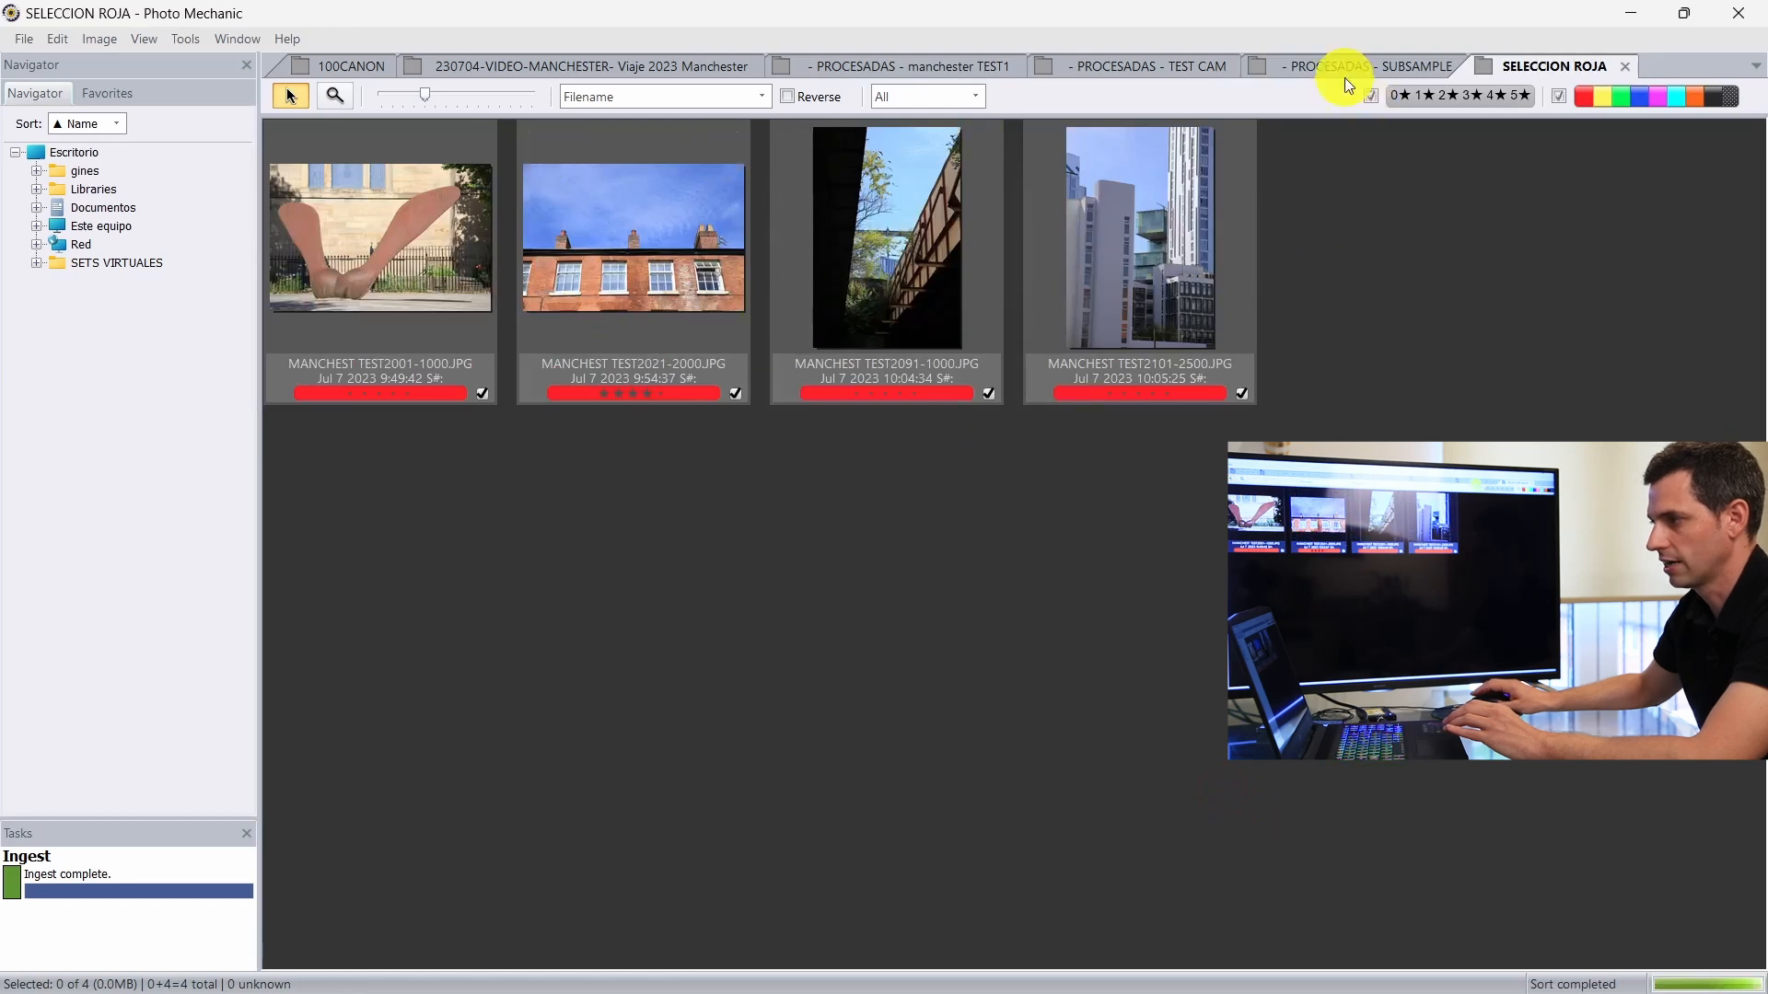
Step: Select all photos in SELECCION ROJA at once, clear the selection, and reselect them starting from the first and last photos
key(ctrl+a)
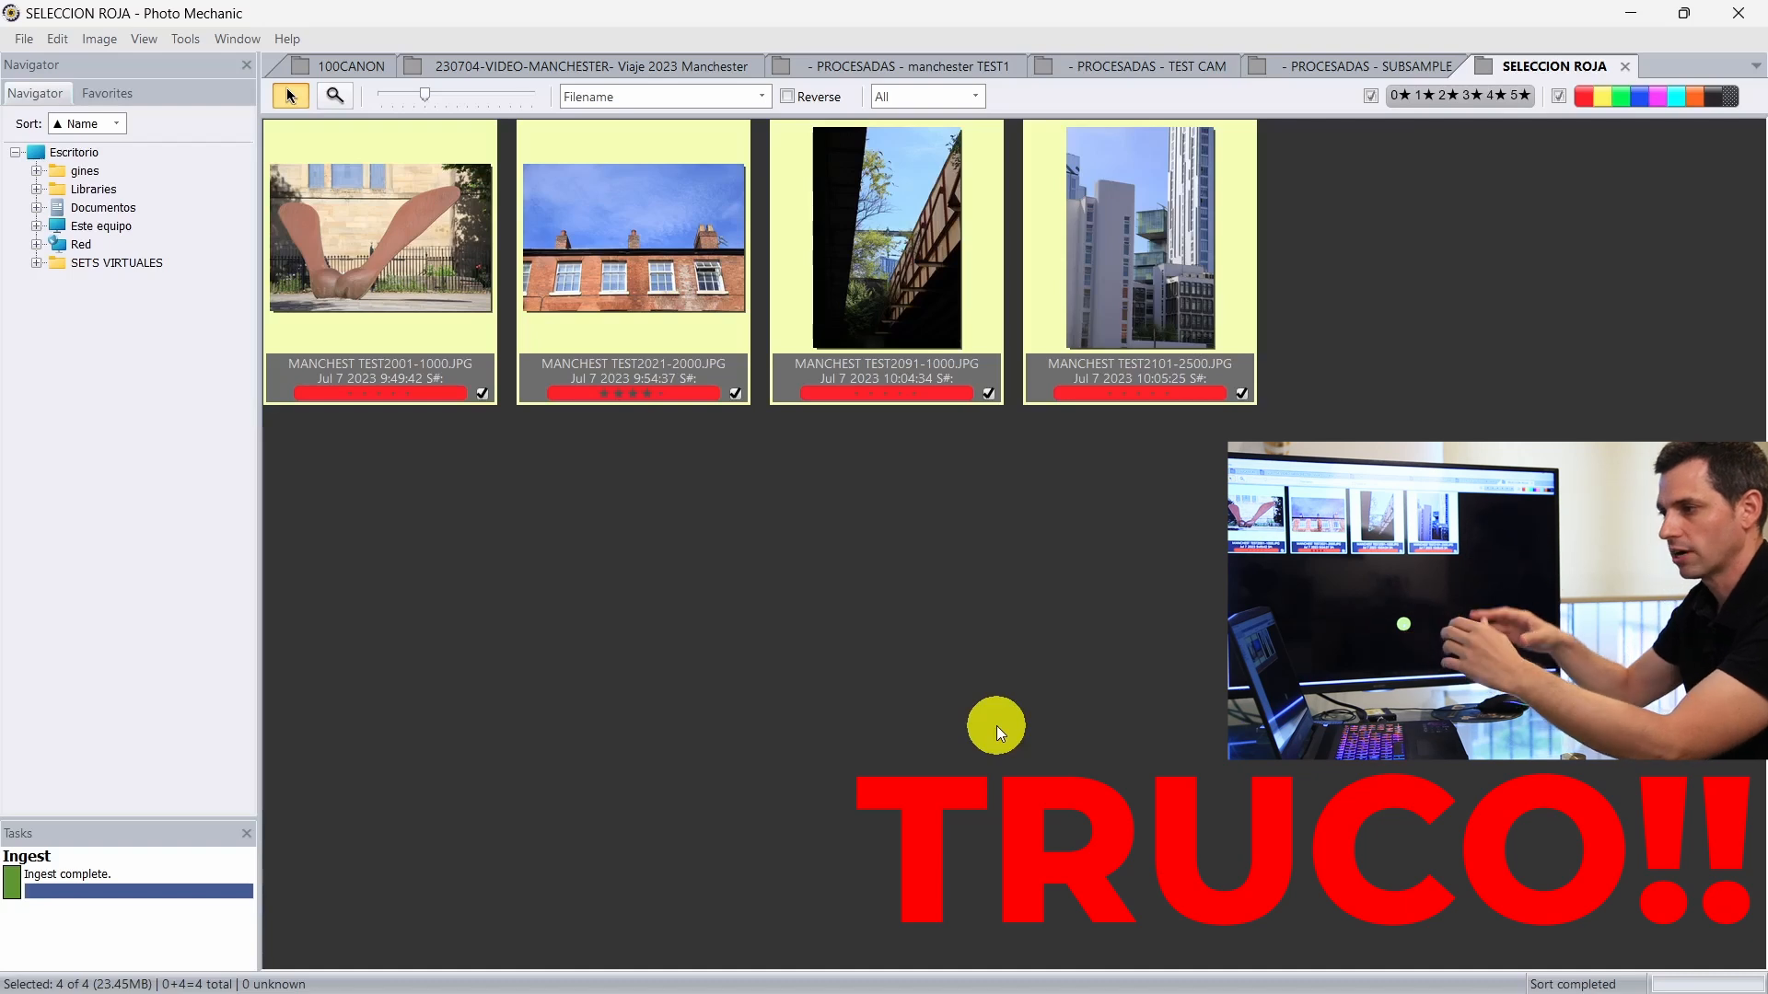
click(525, 576)
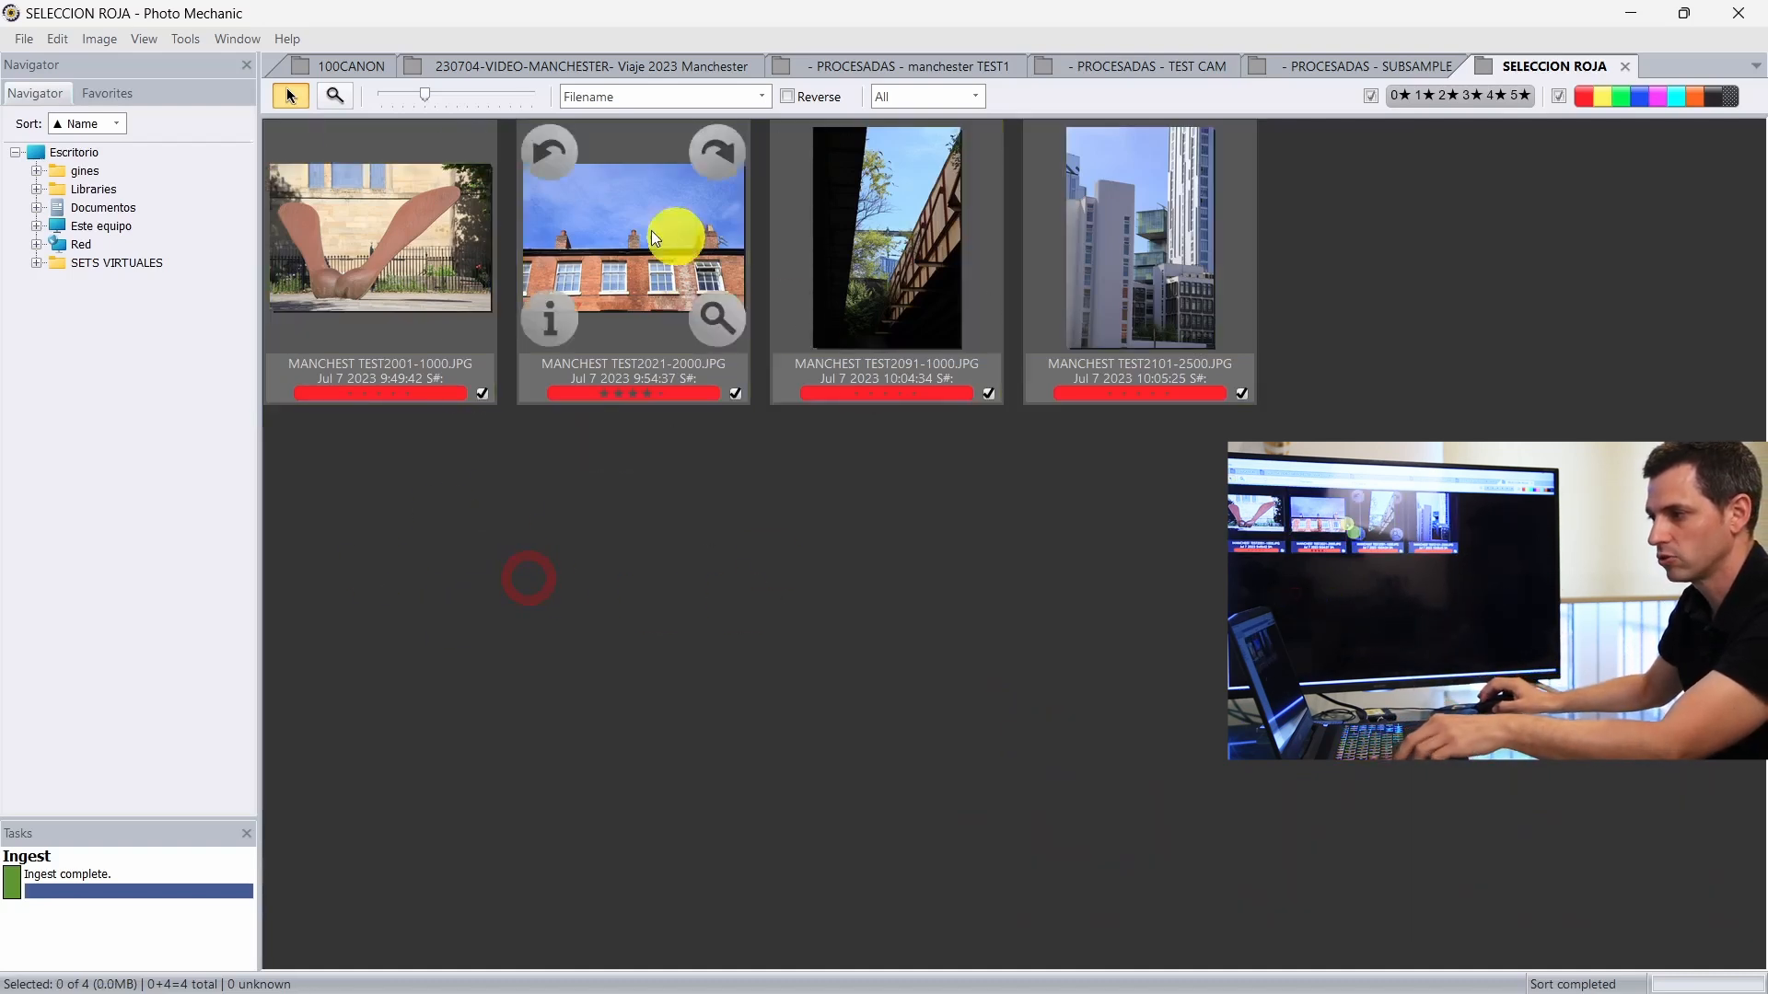
click(380, 247)
ctrl+click(1131, 239)
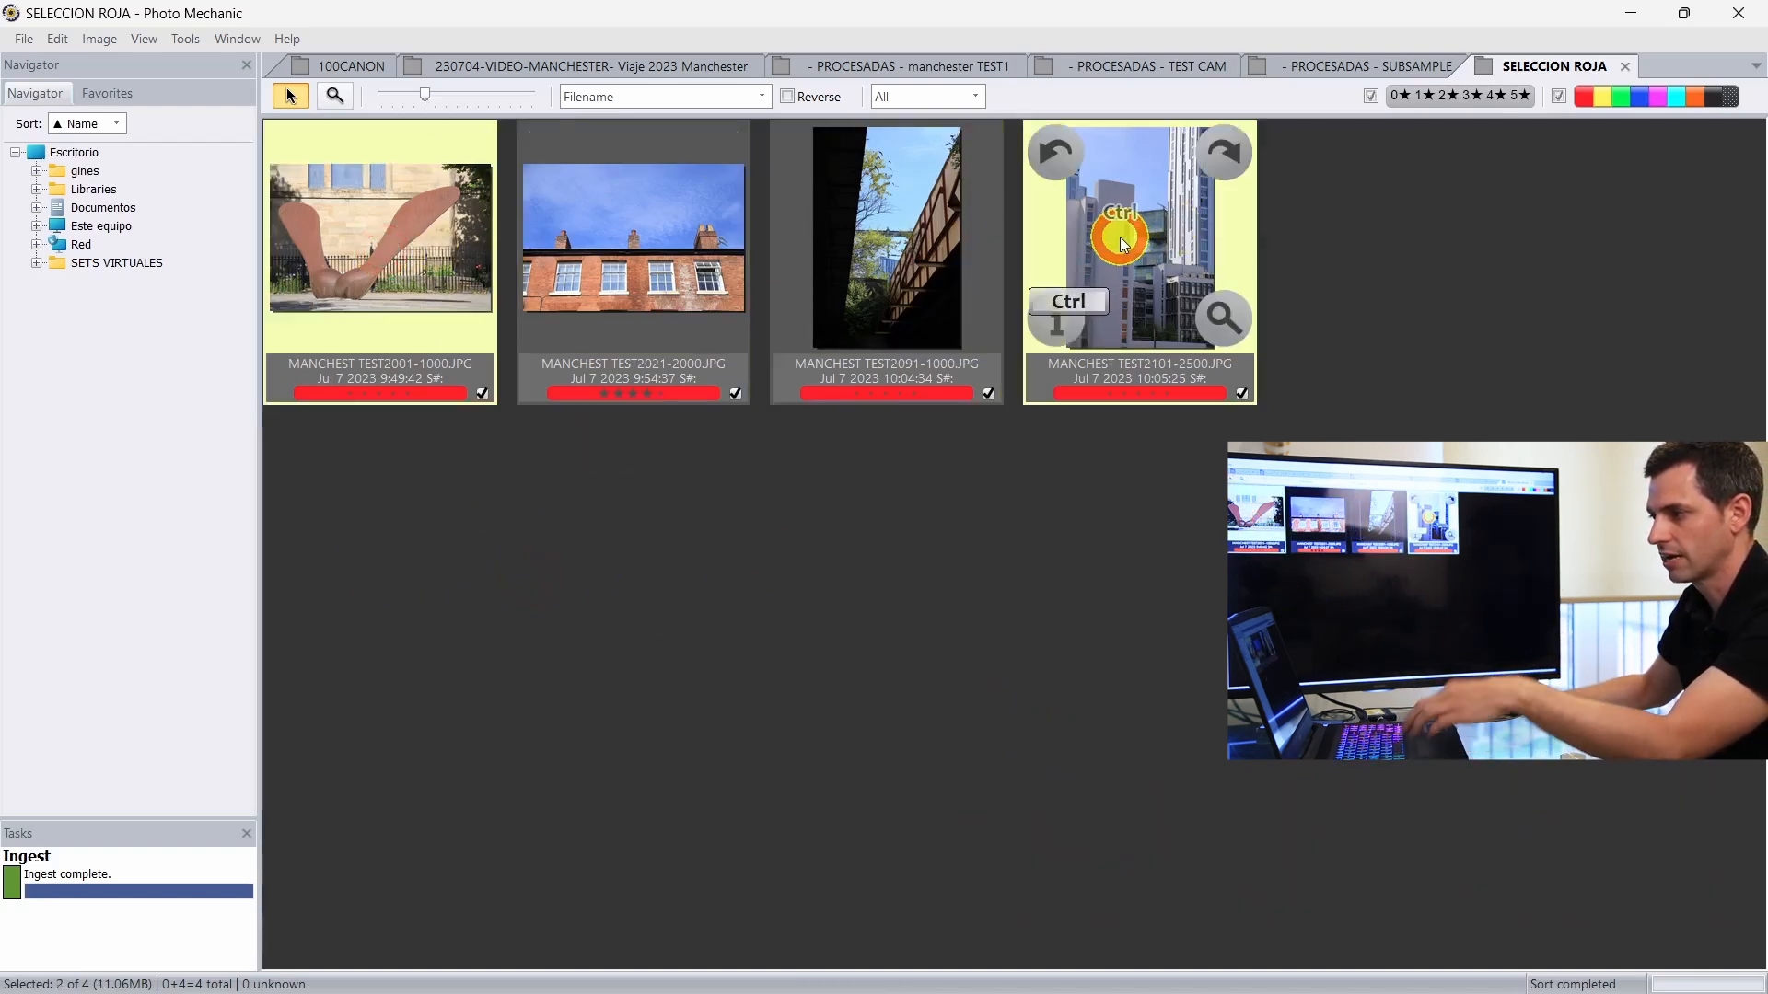
shift+click(716, 251)
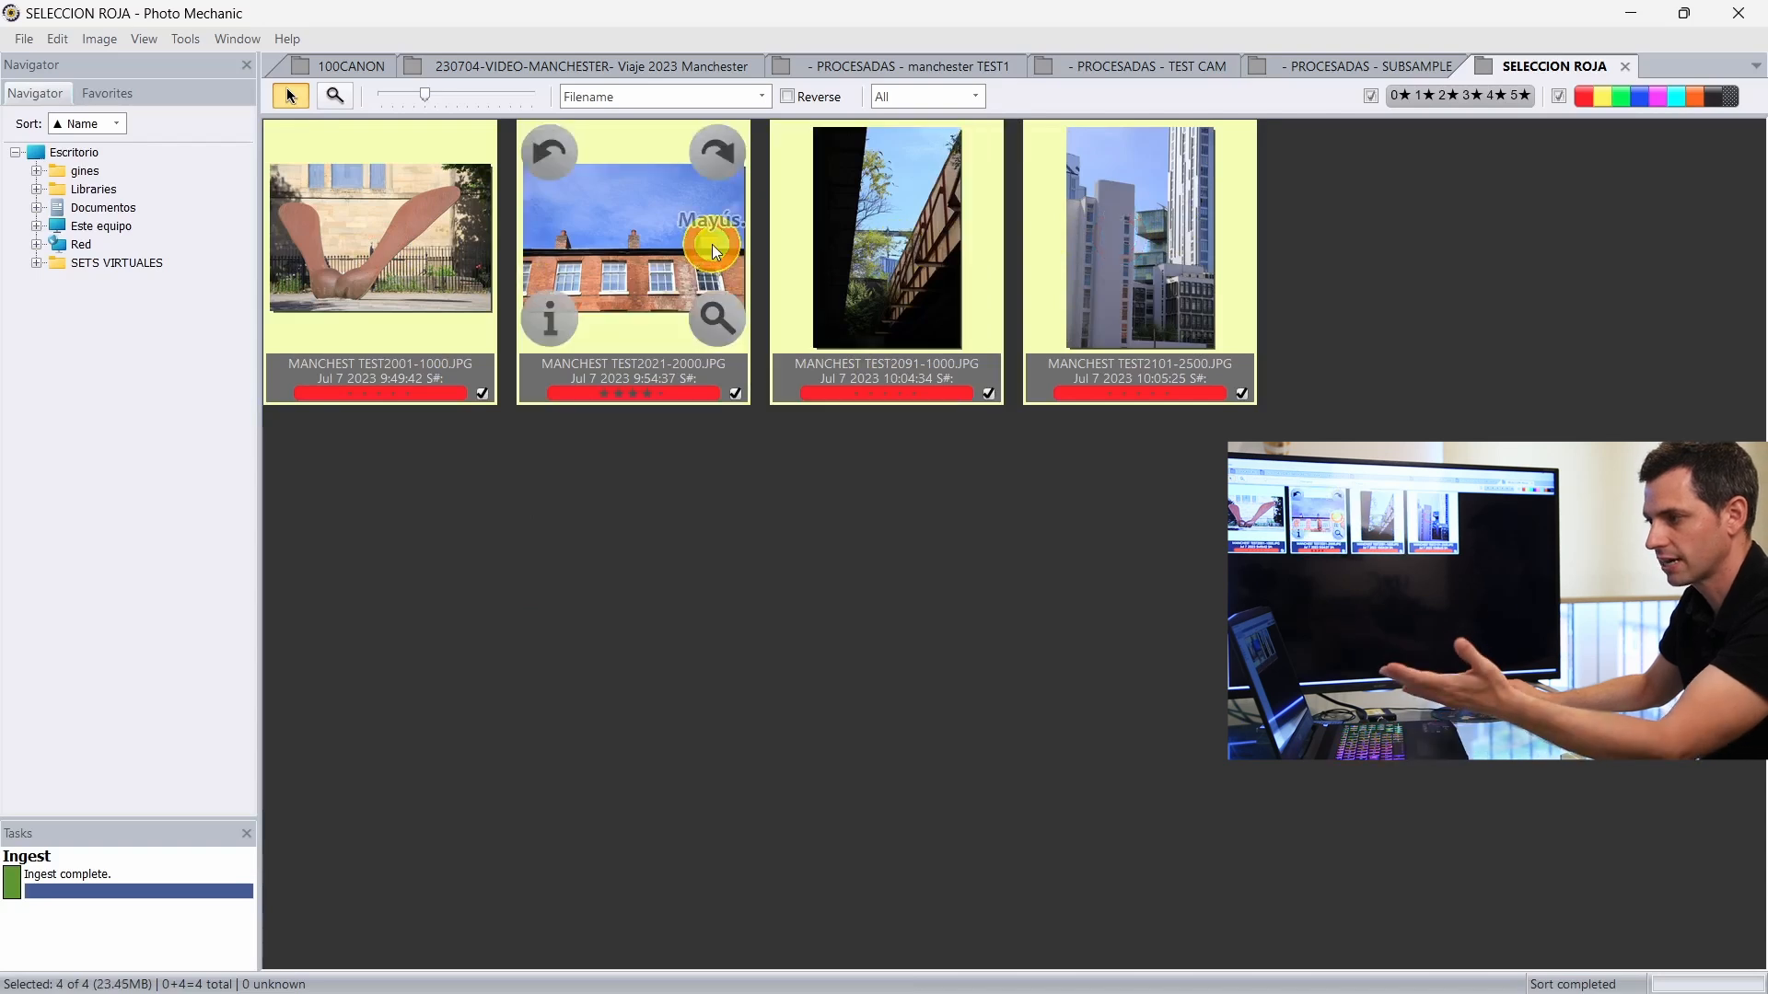
Step: Open the rename settings for the selected photos and set the renaming string to zxzxzxzxzxzx{seqn} with sequence enabled
right_click(663, 244)
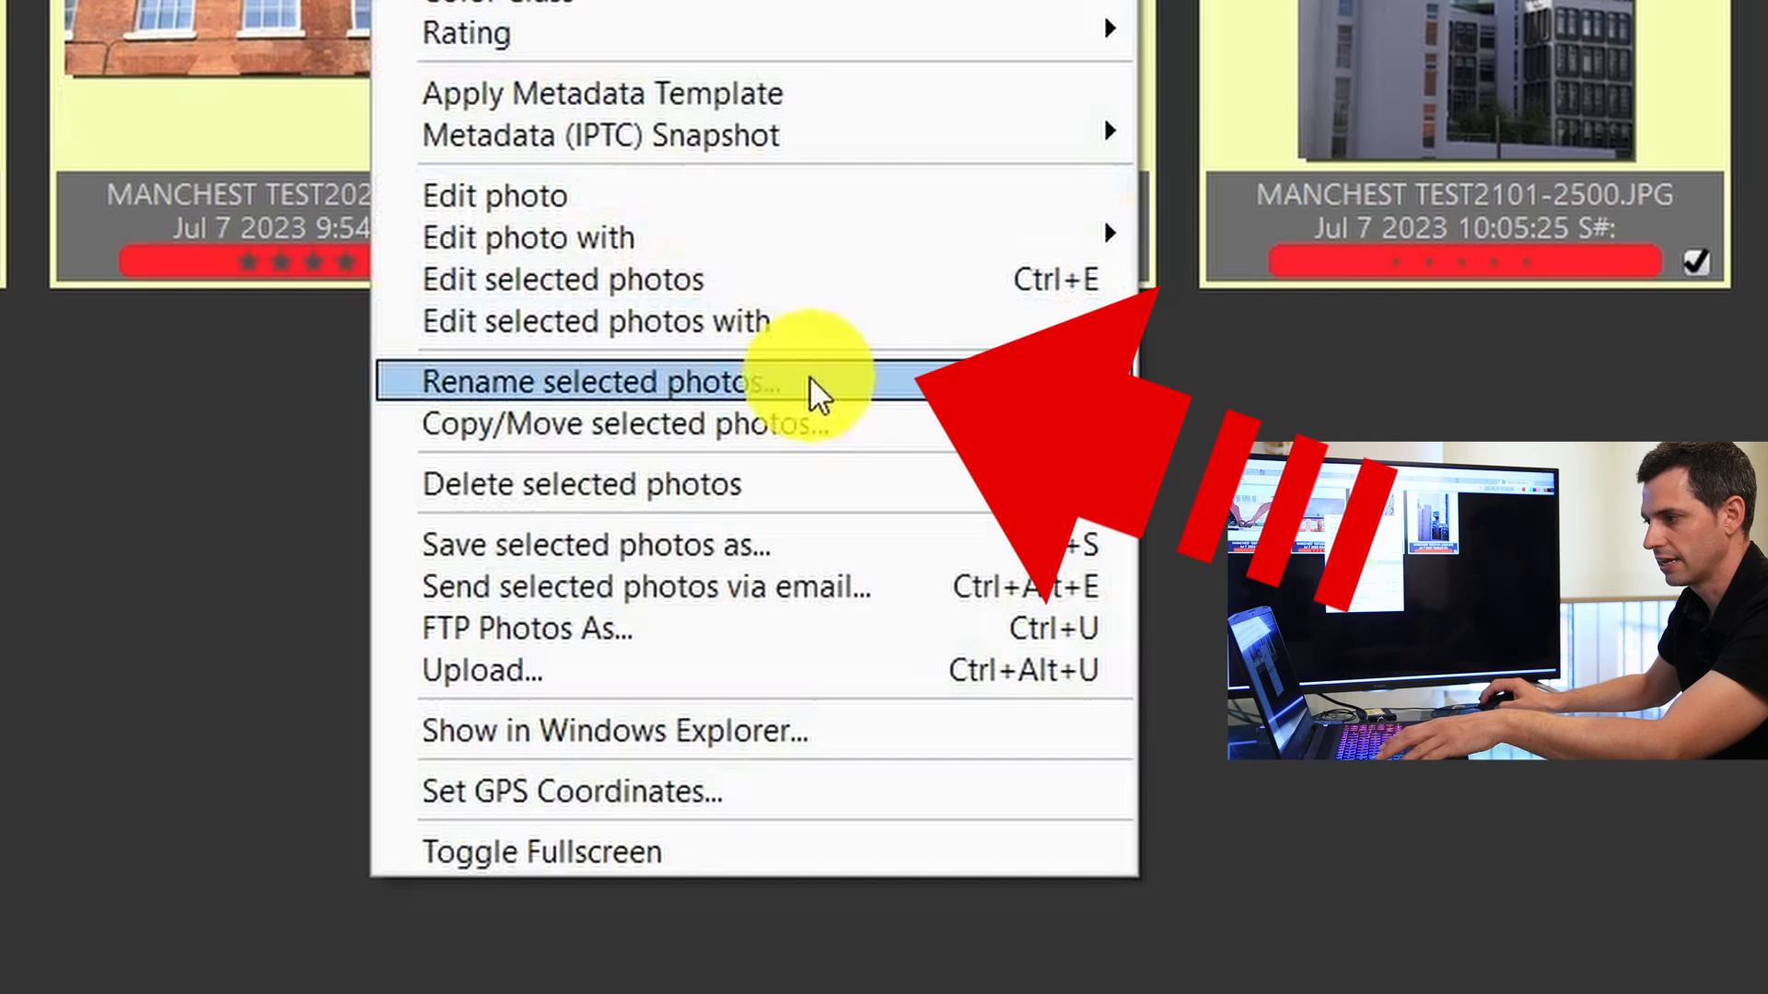
click(884, 381)
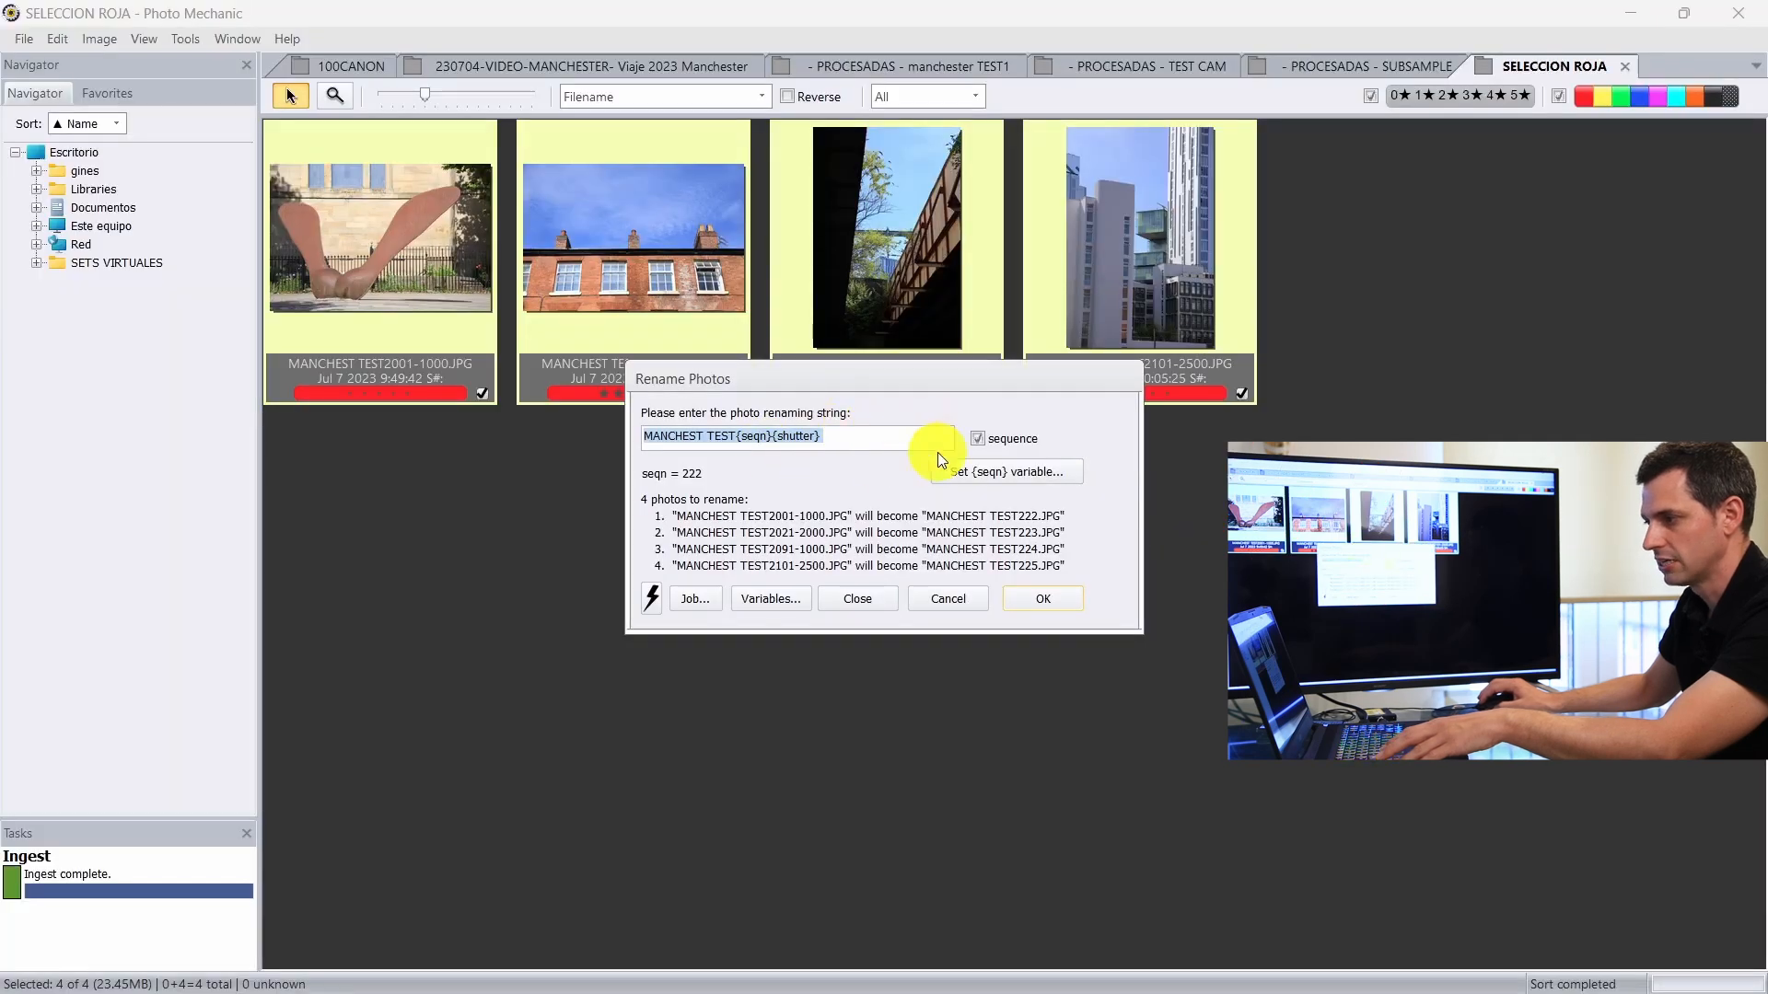
double_click(825, 441)
text(zxzx)
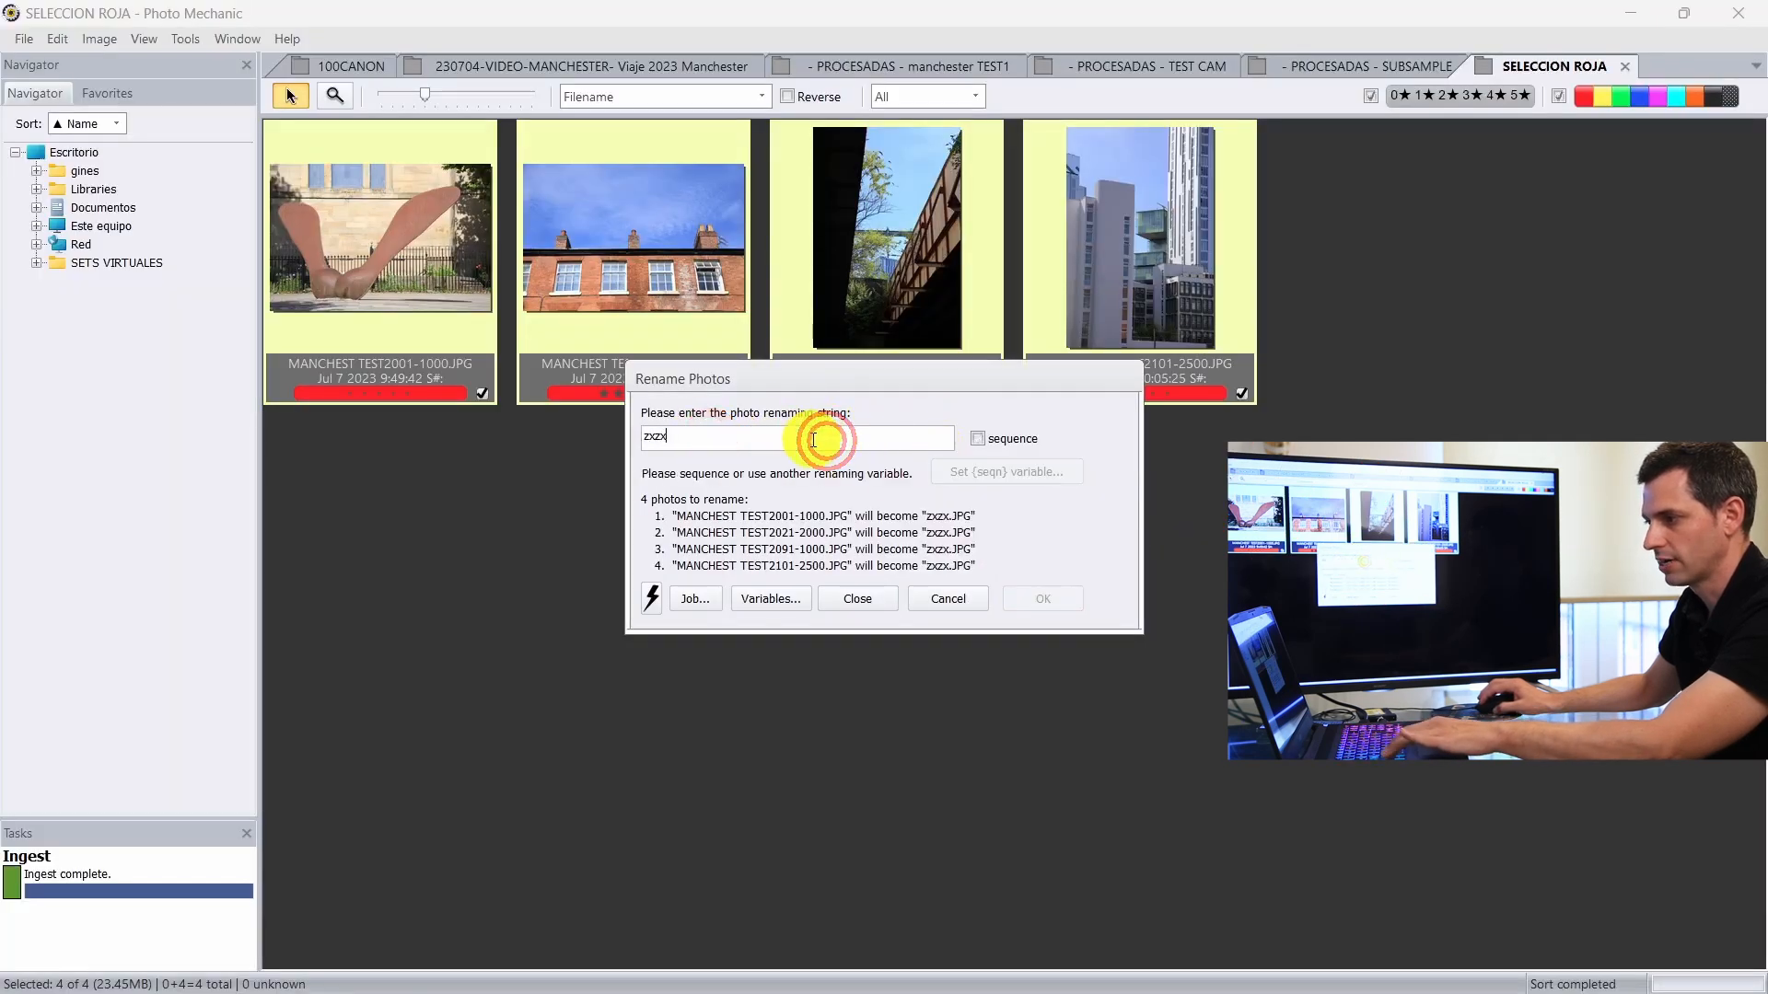
text(zxzxzxzx)
click(977, 439)
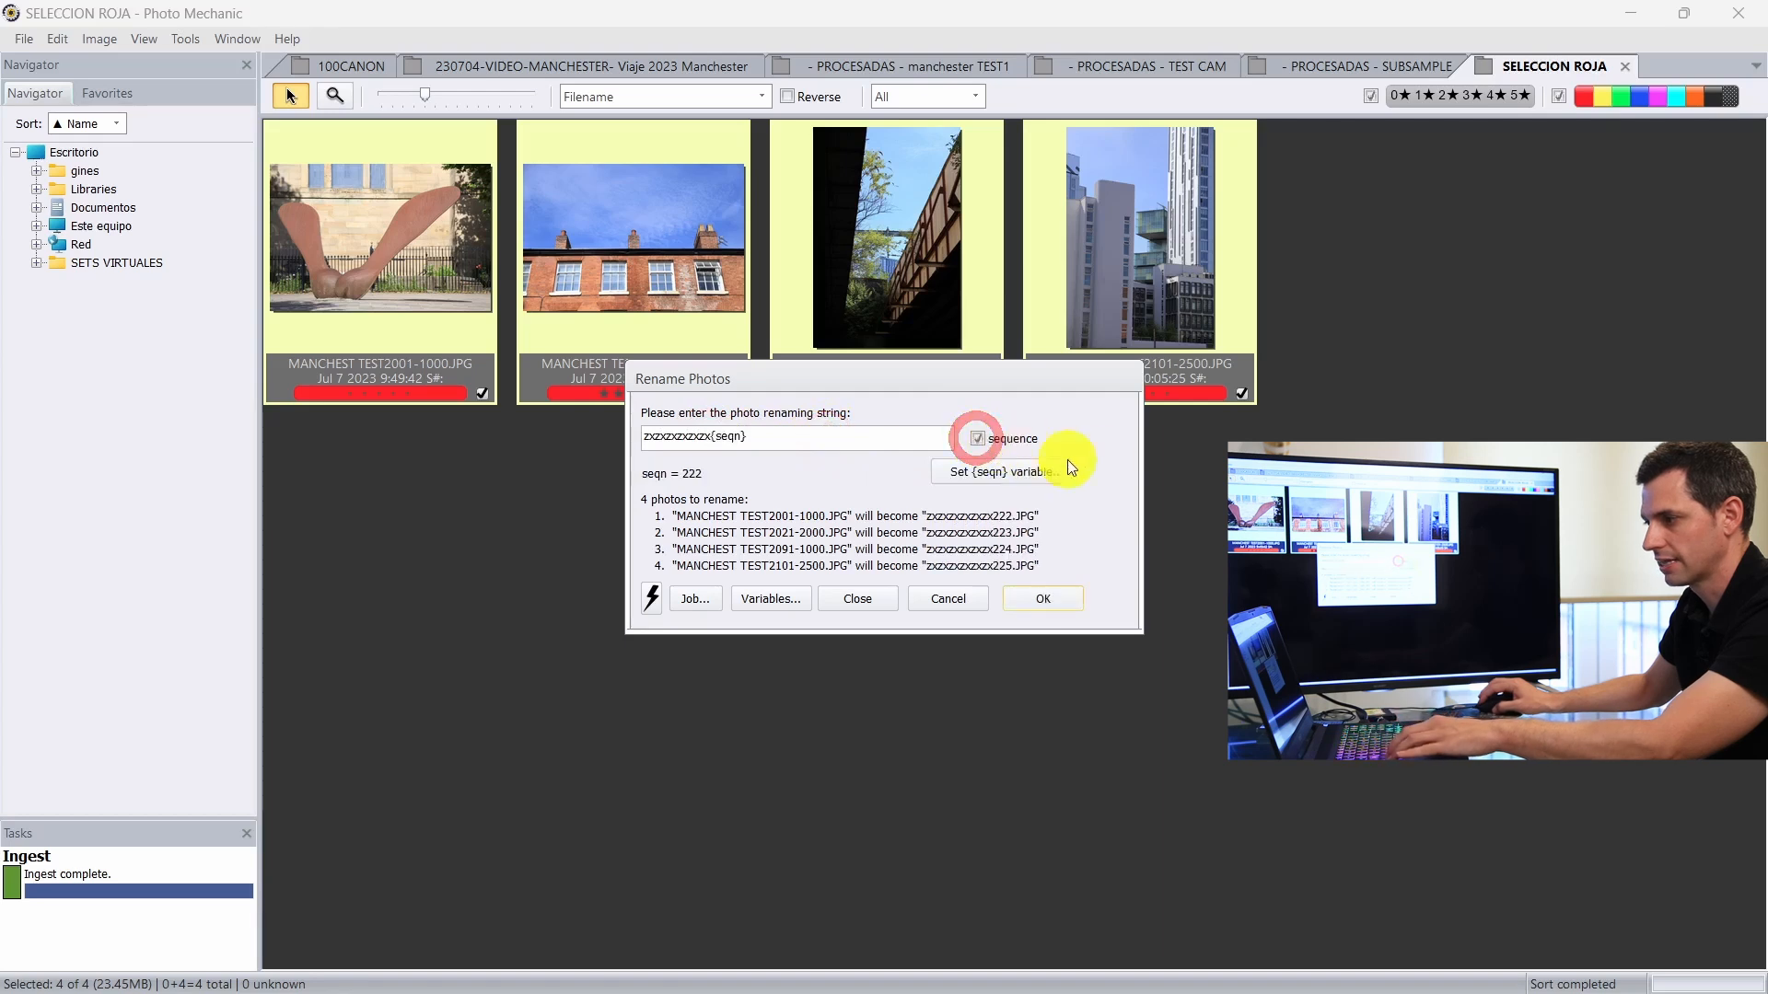
Step: Apply the batch rename to the four selected photos, check the workflow diagram in Photoshop, and return to Photo Mechanic
click(1054, 601)
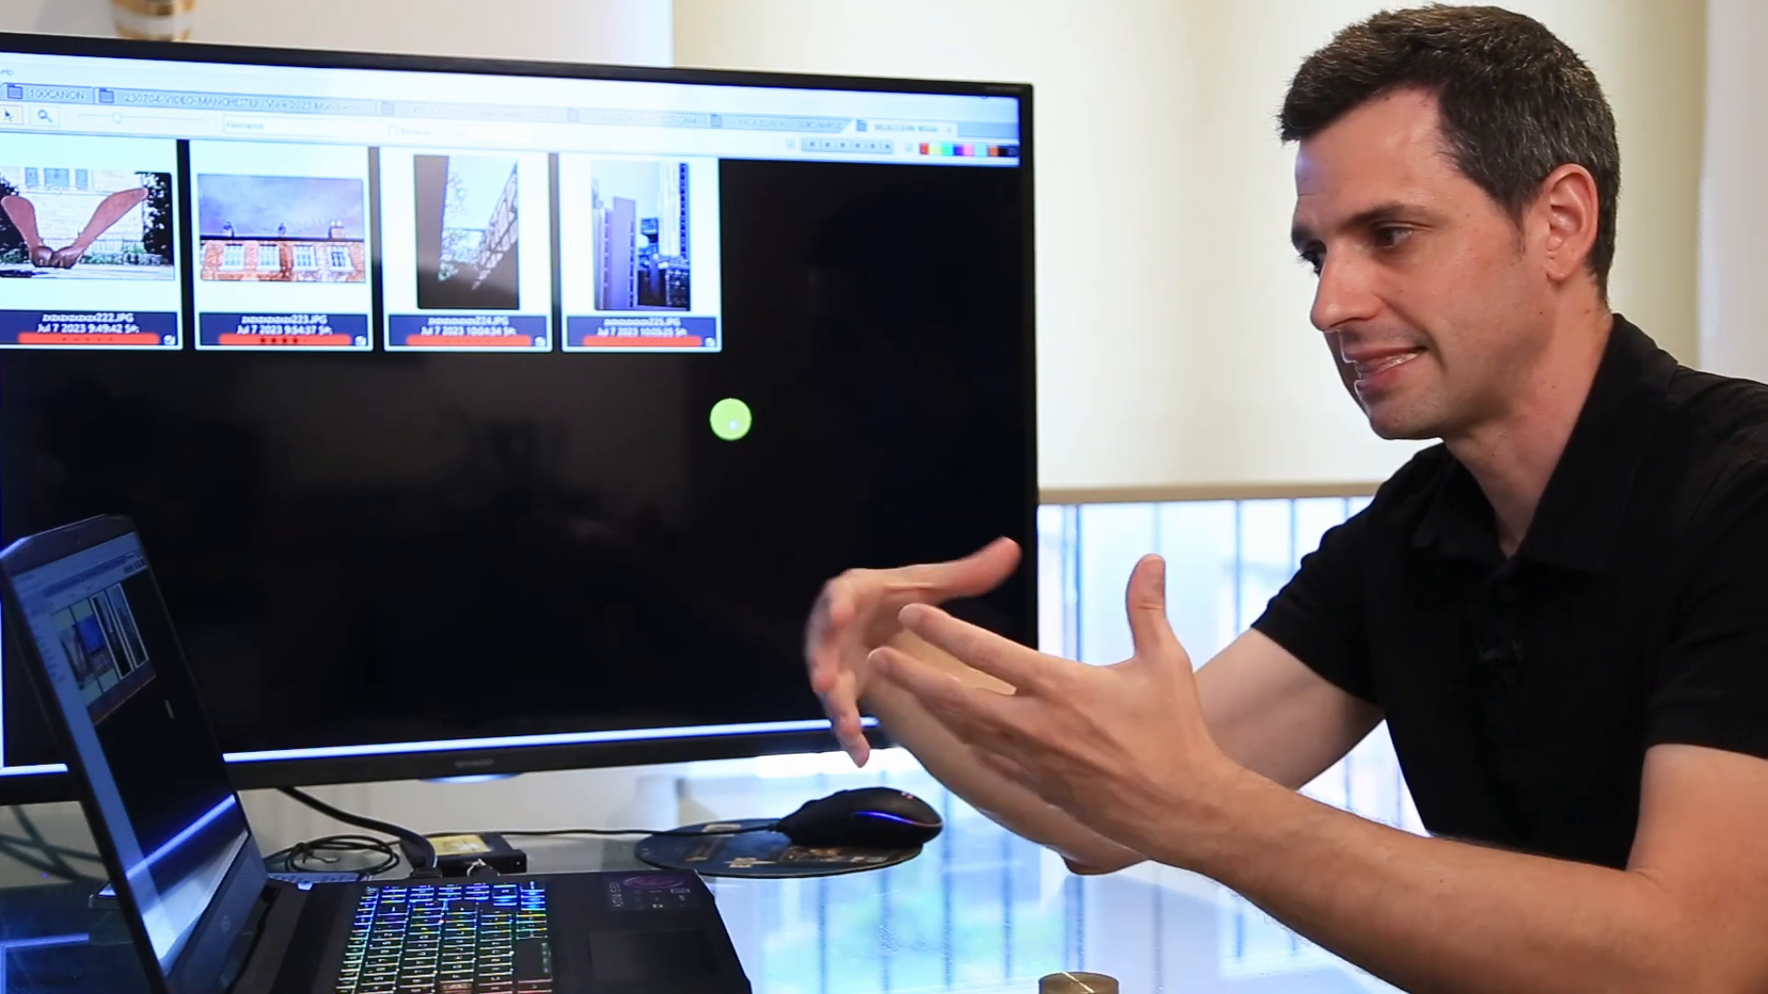
key(alt+Tab)
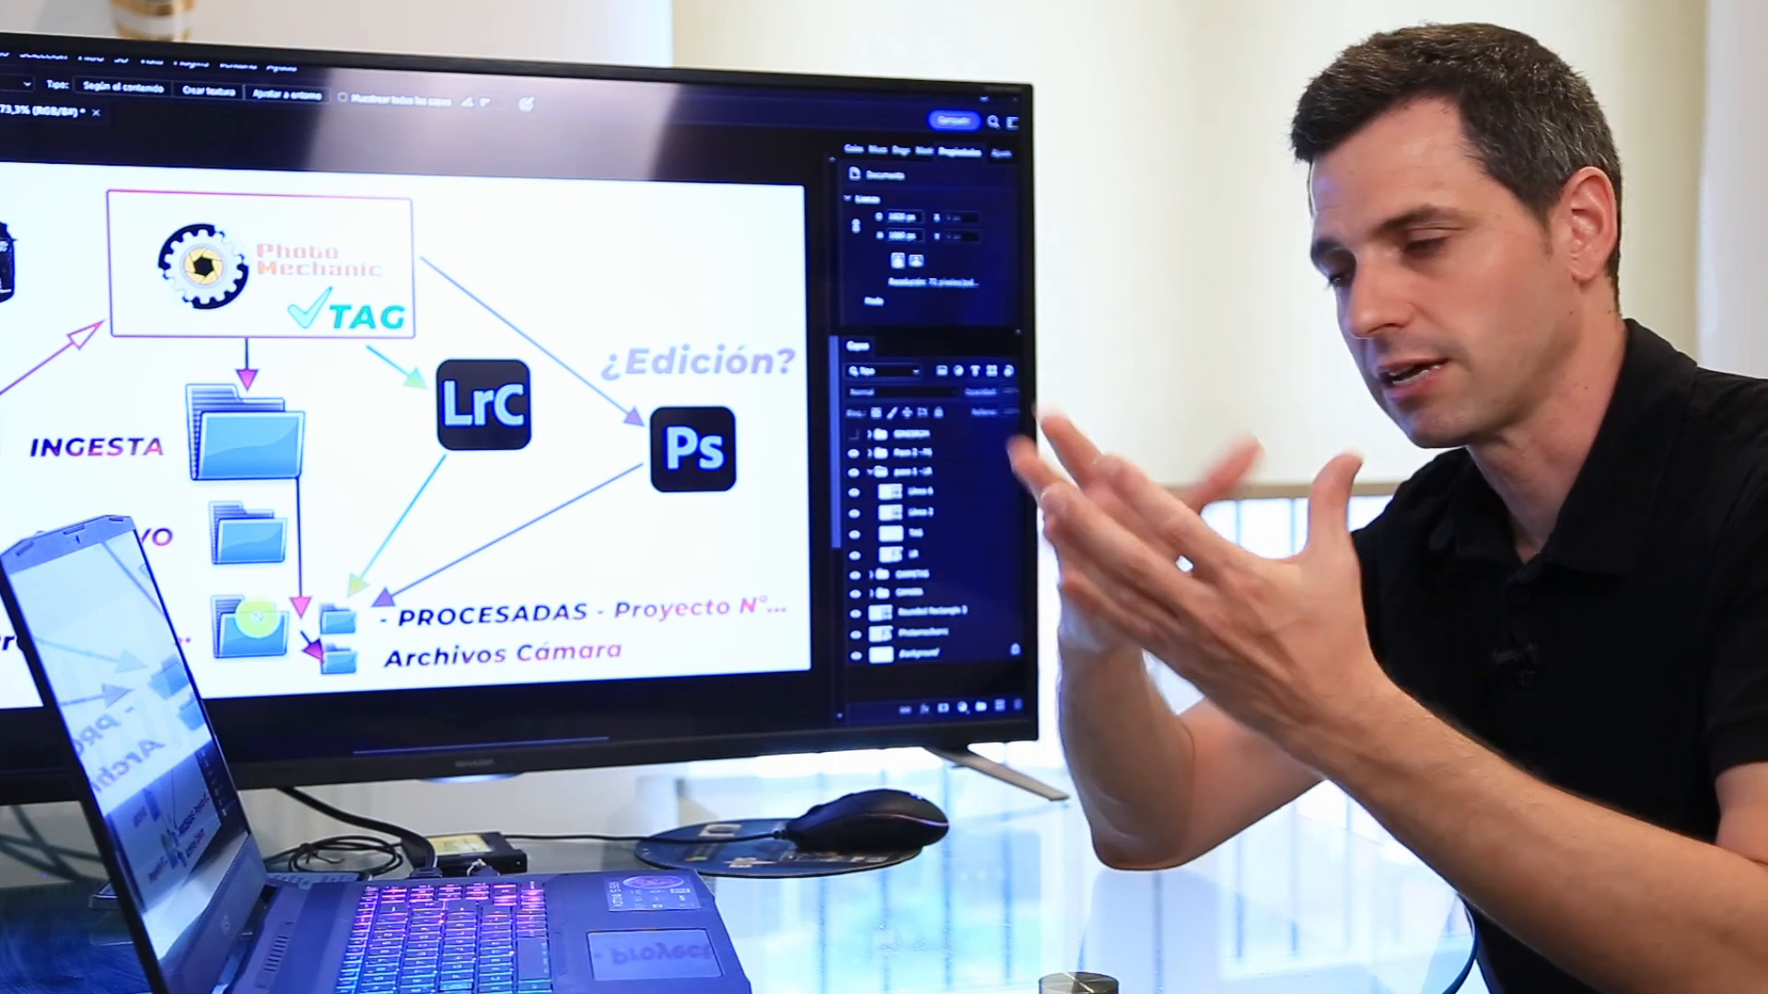
key(alt+Tab)
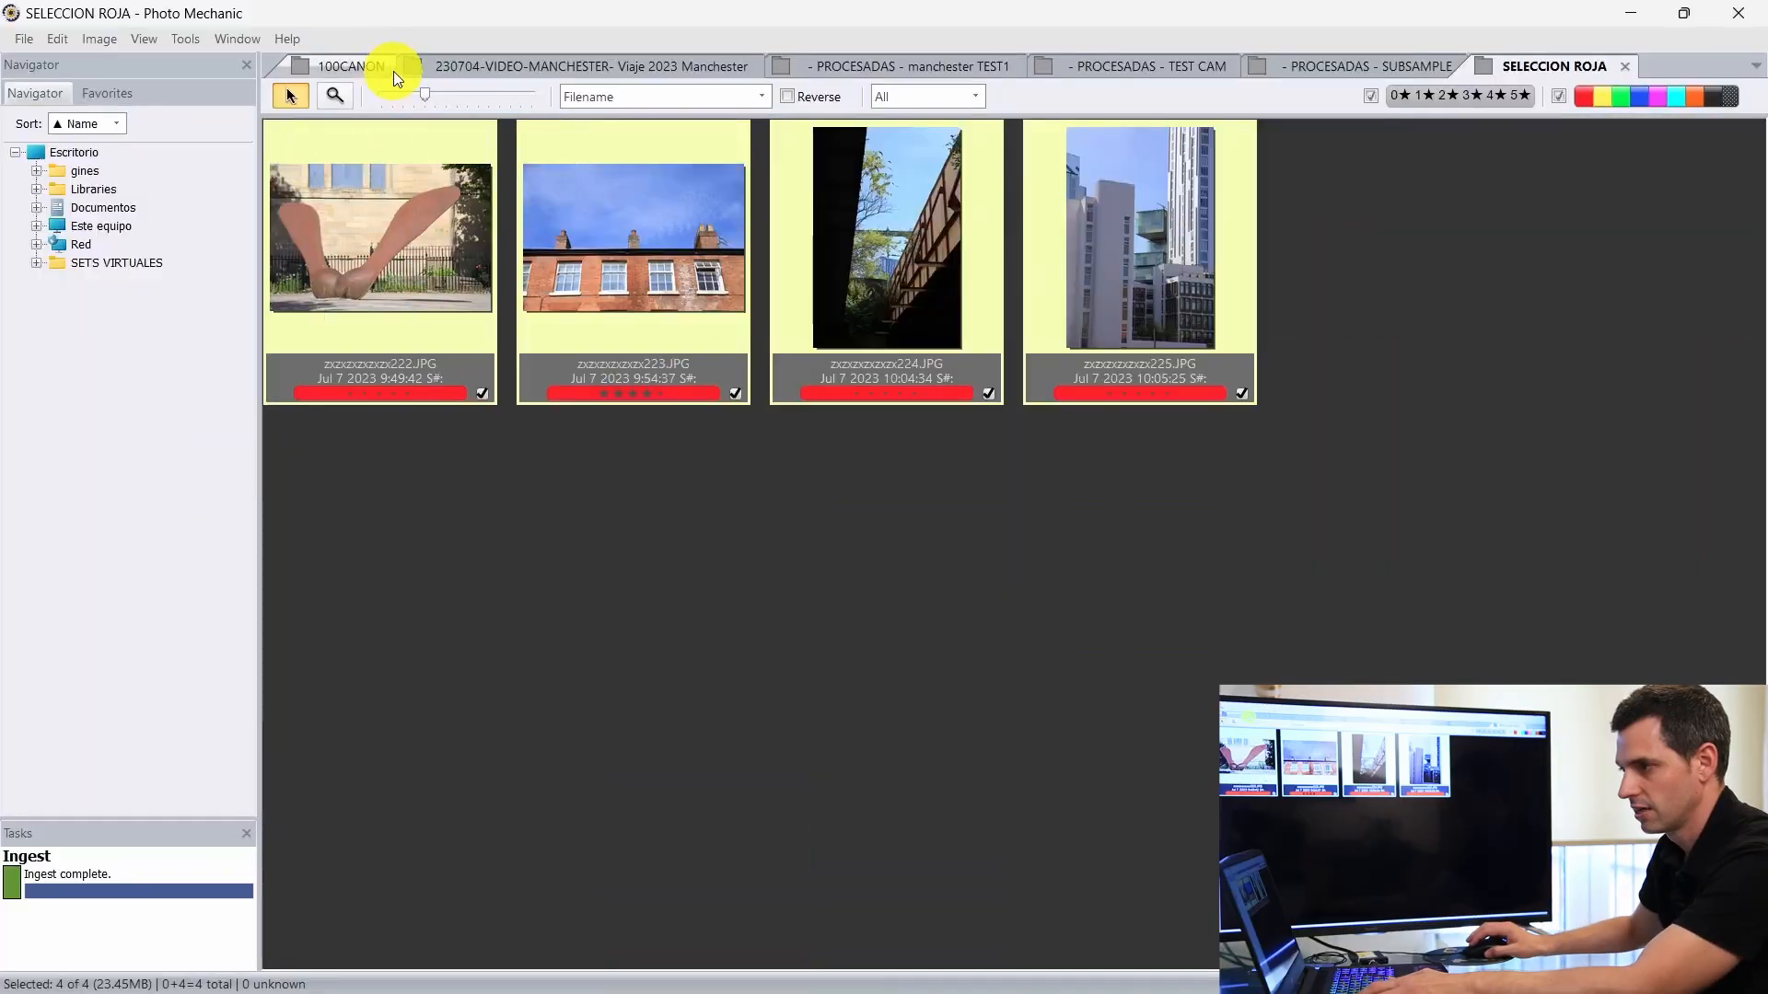
Step: Switch back to the 100CANON contact sheet and show all photos instead of only the tagged ones
click(394, 70)
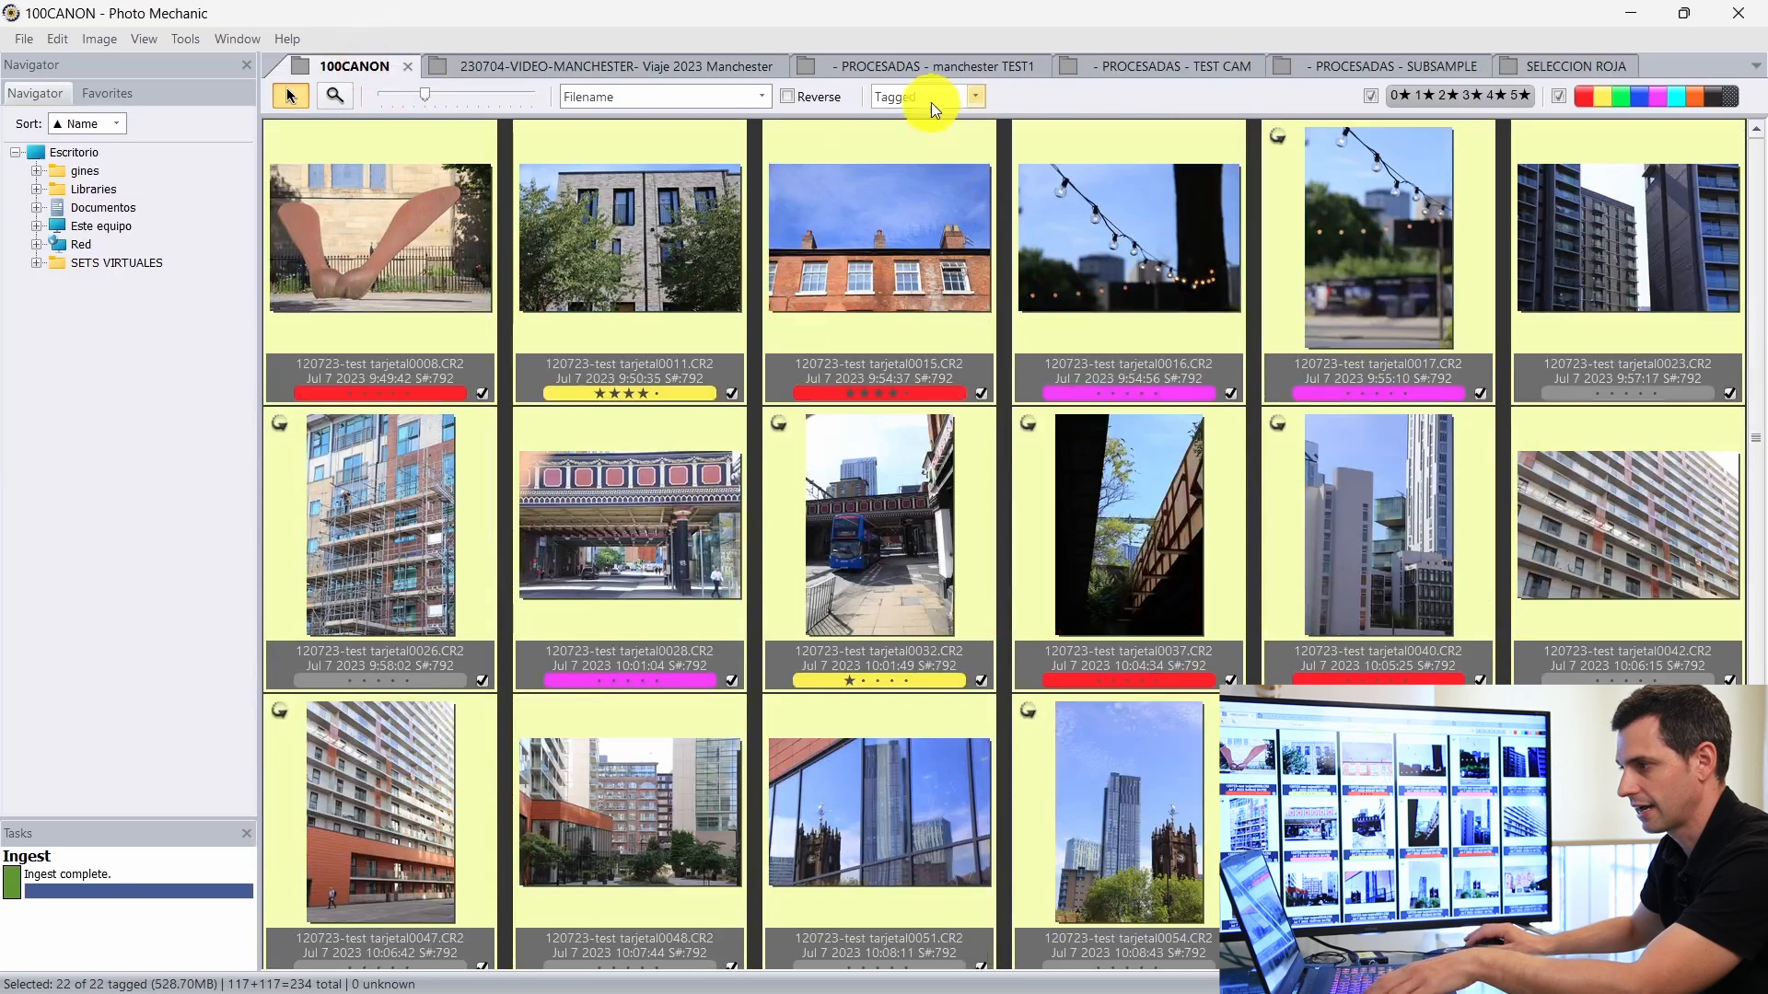
click(931, 102)
click(916, 124)
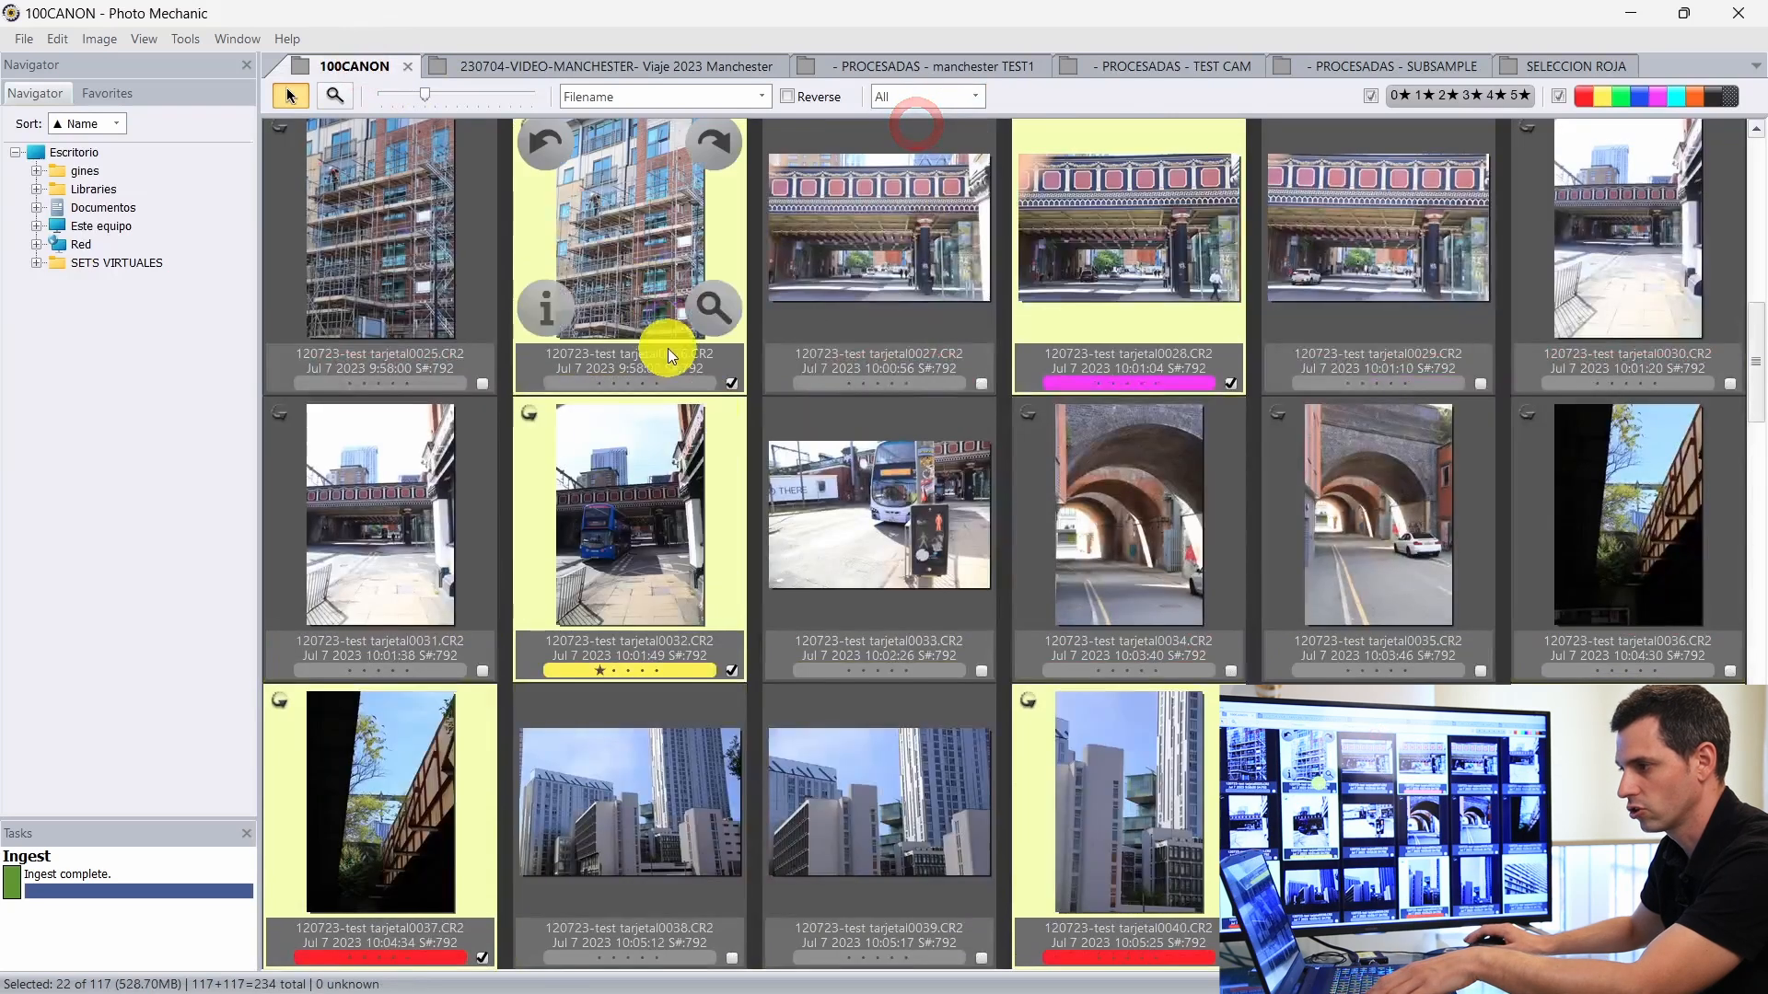
Step: Select the statue photo 120723-test tarjetal0085.CR2, check it in the full preview, and return to the contact sheet
scroll(666, 348, down, 5)
scroll(545, 482, down, 4)
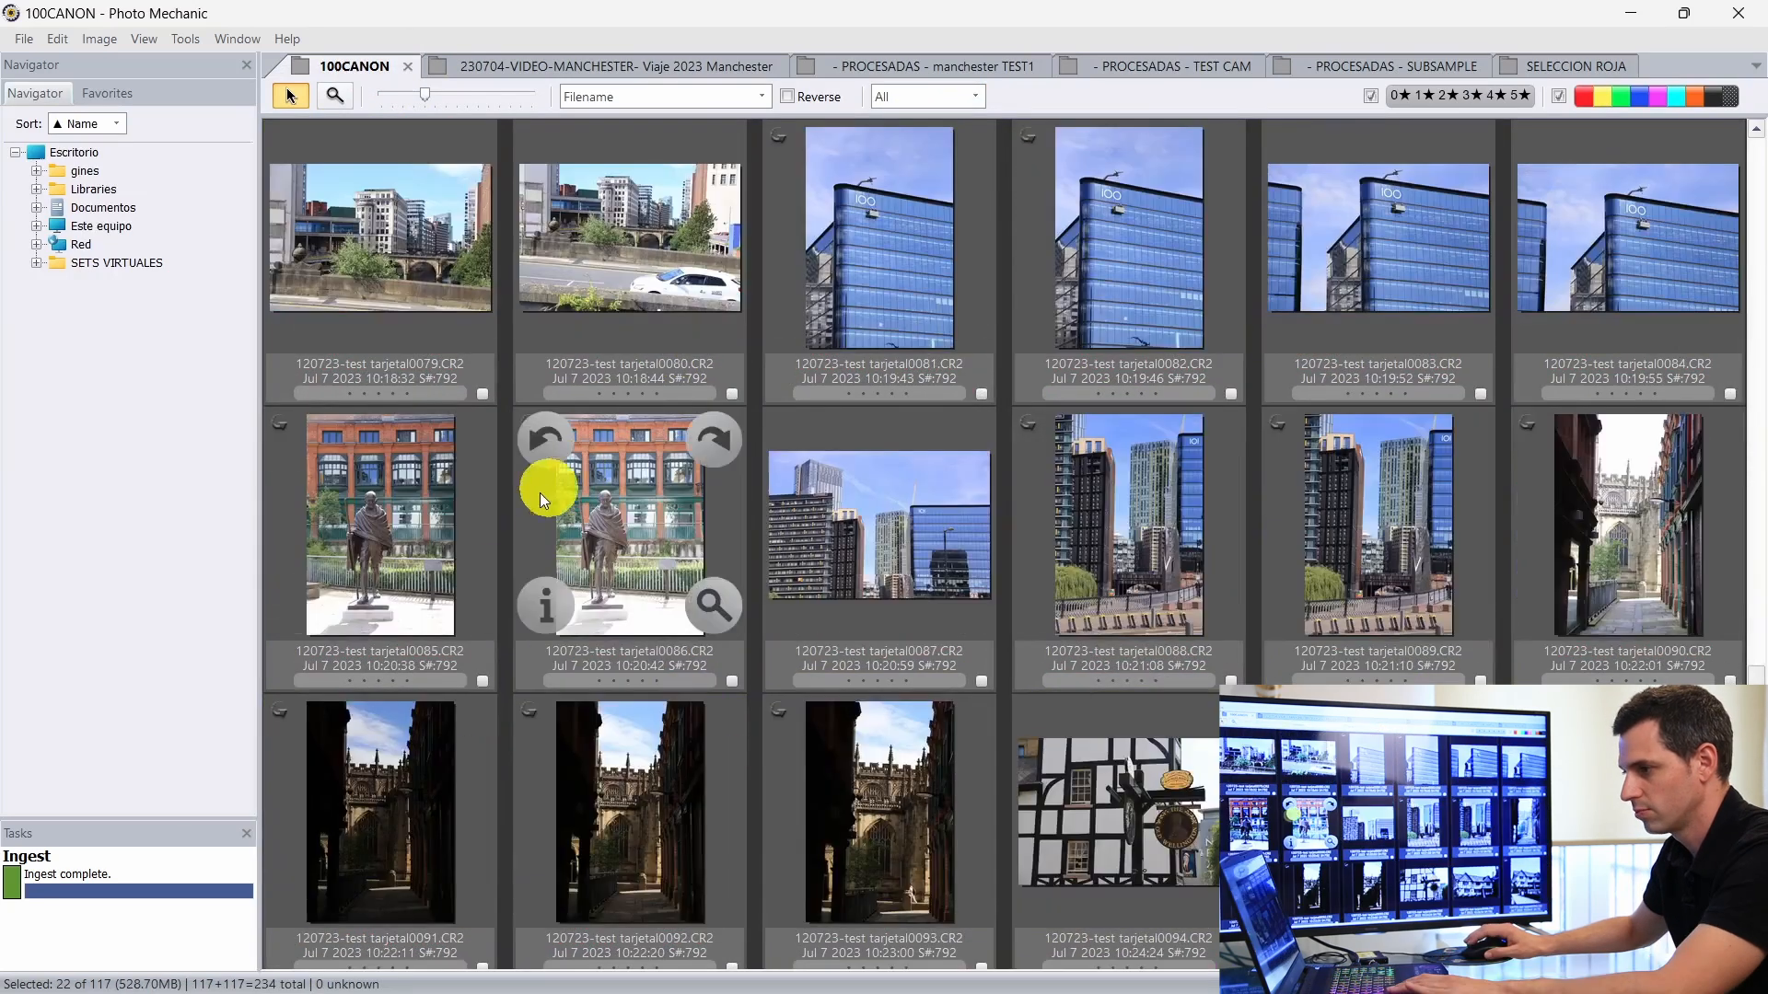
double_click(427, 521)
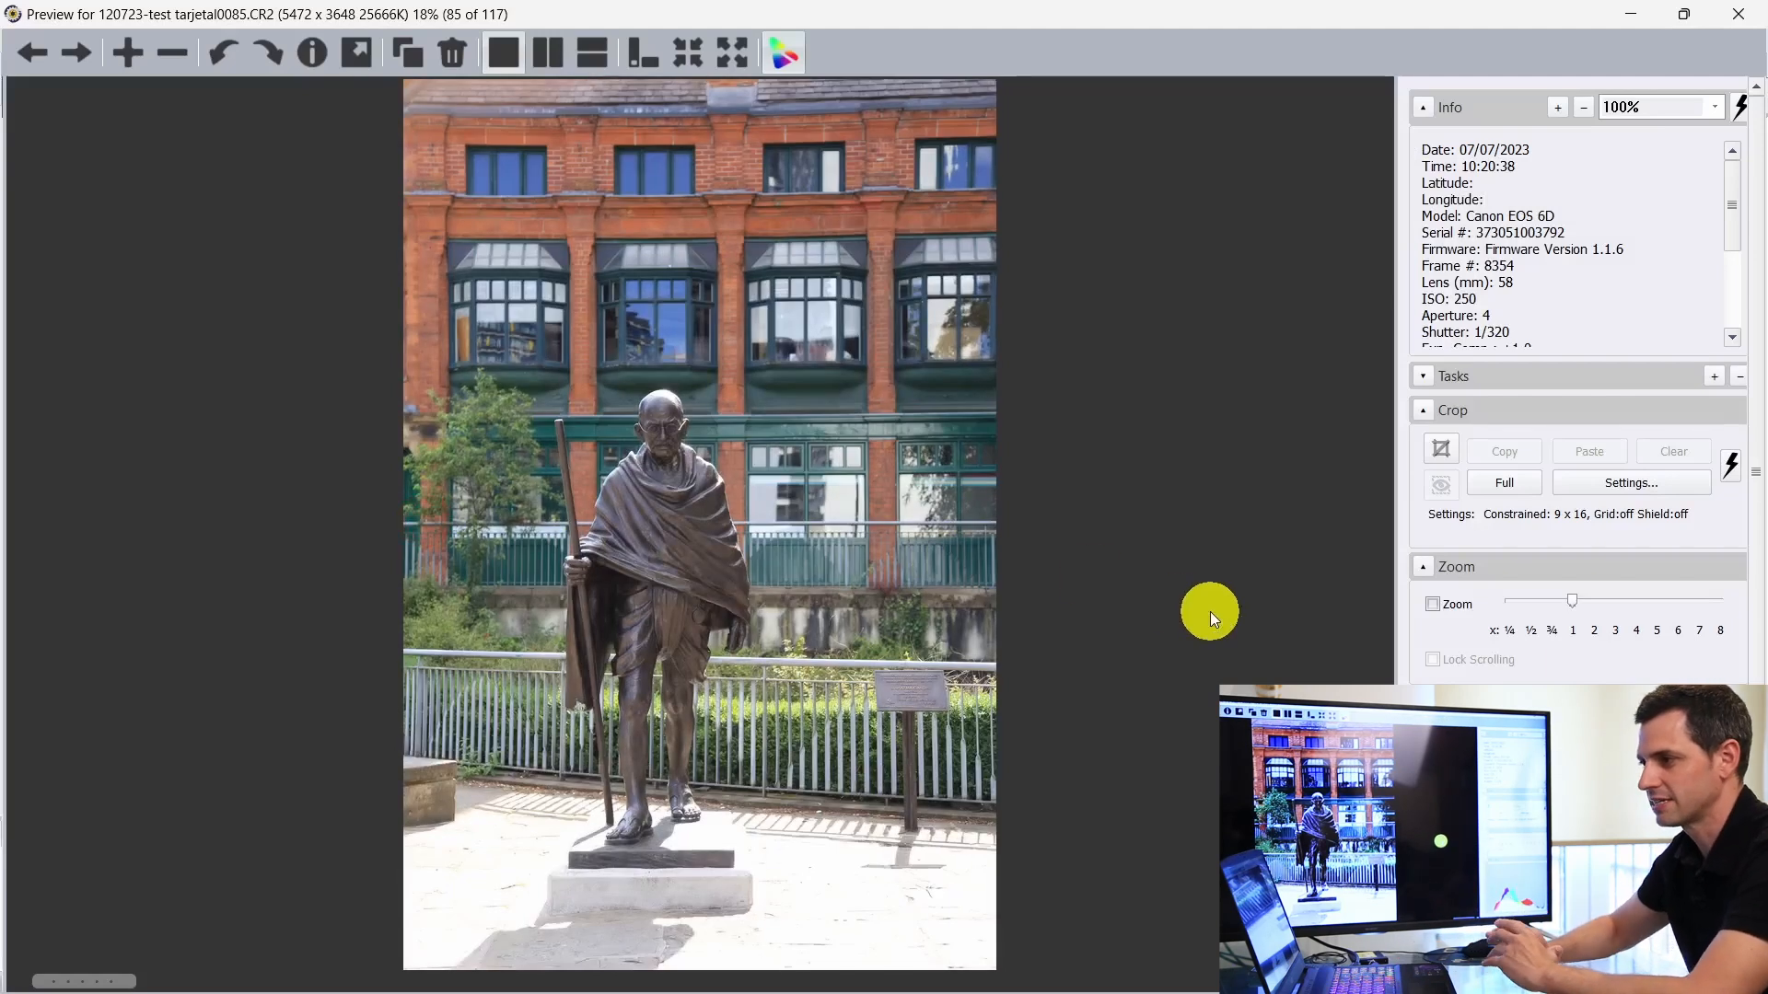
click(1738, 14)
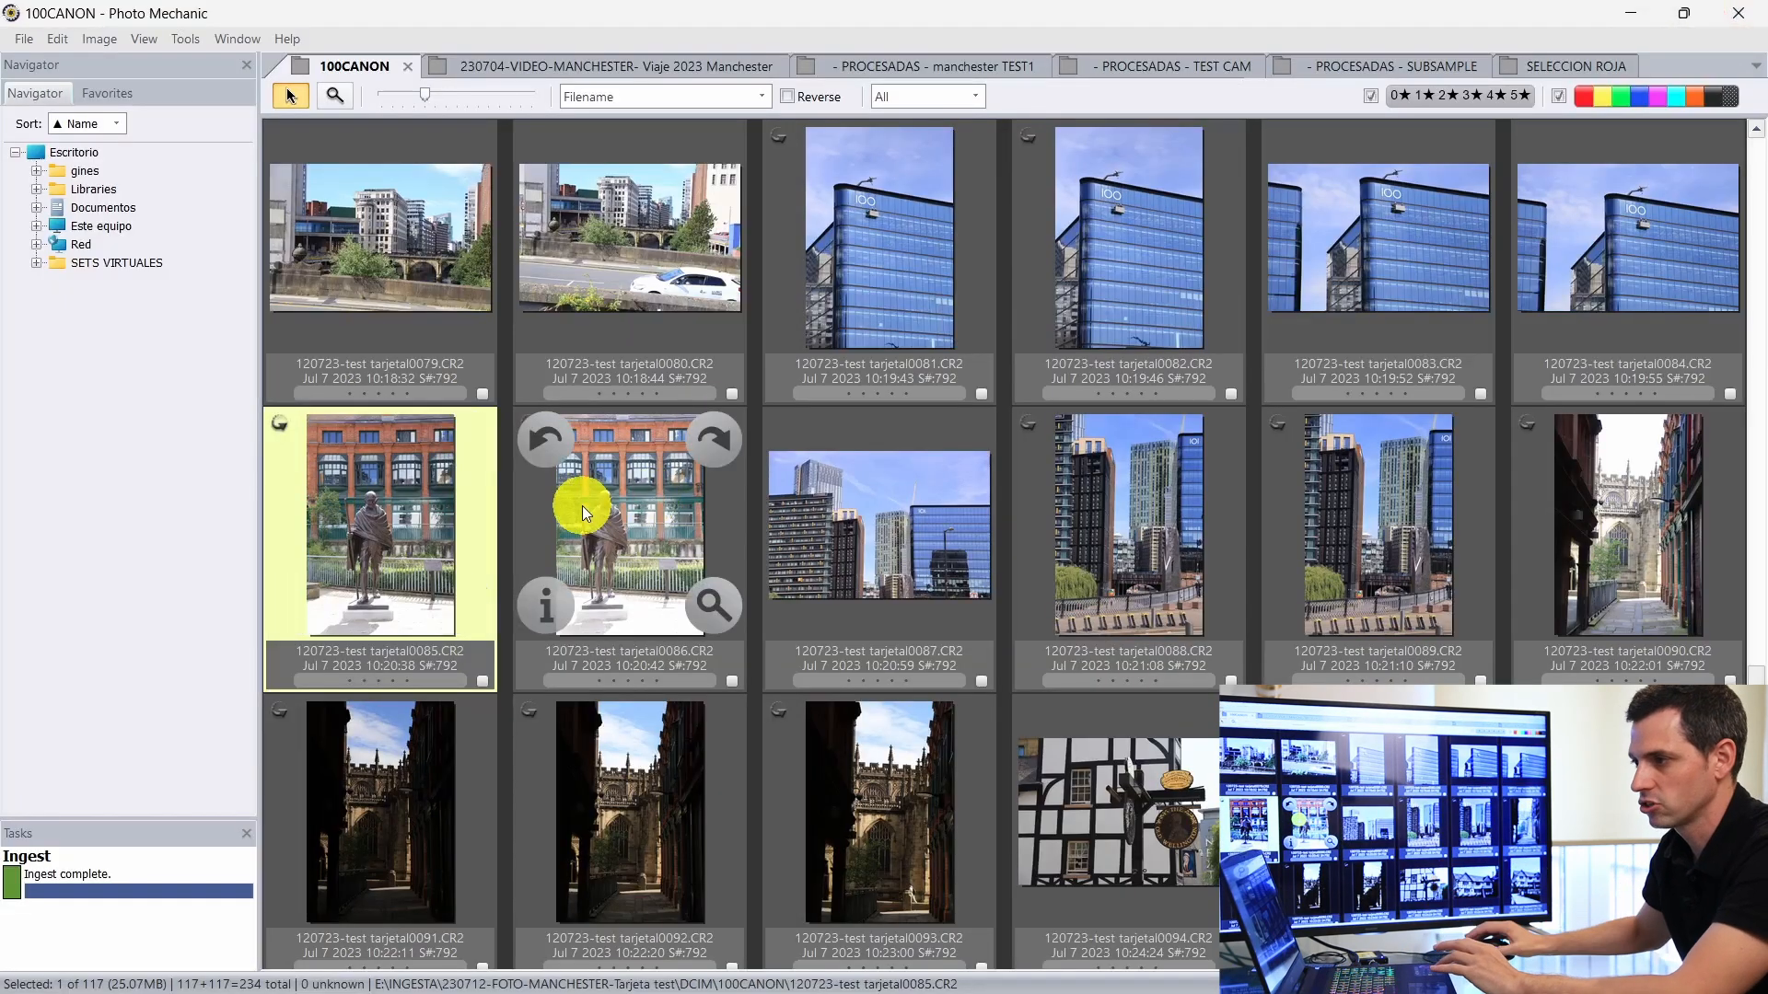
Step: In the Metadata (IPTC) Template for the selected statue photo, set the description to manchester and add the keyword 2023
click(107, 42)
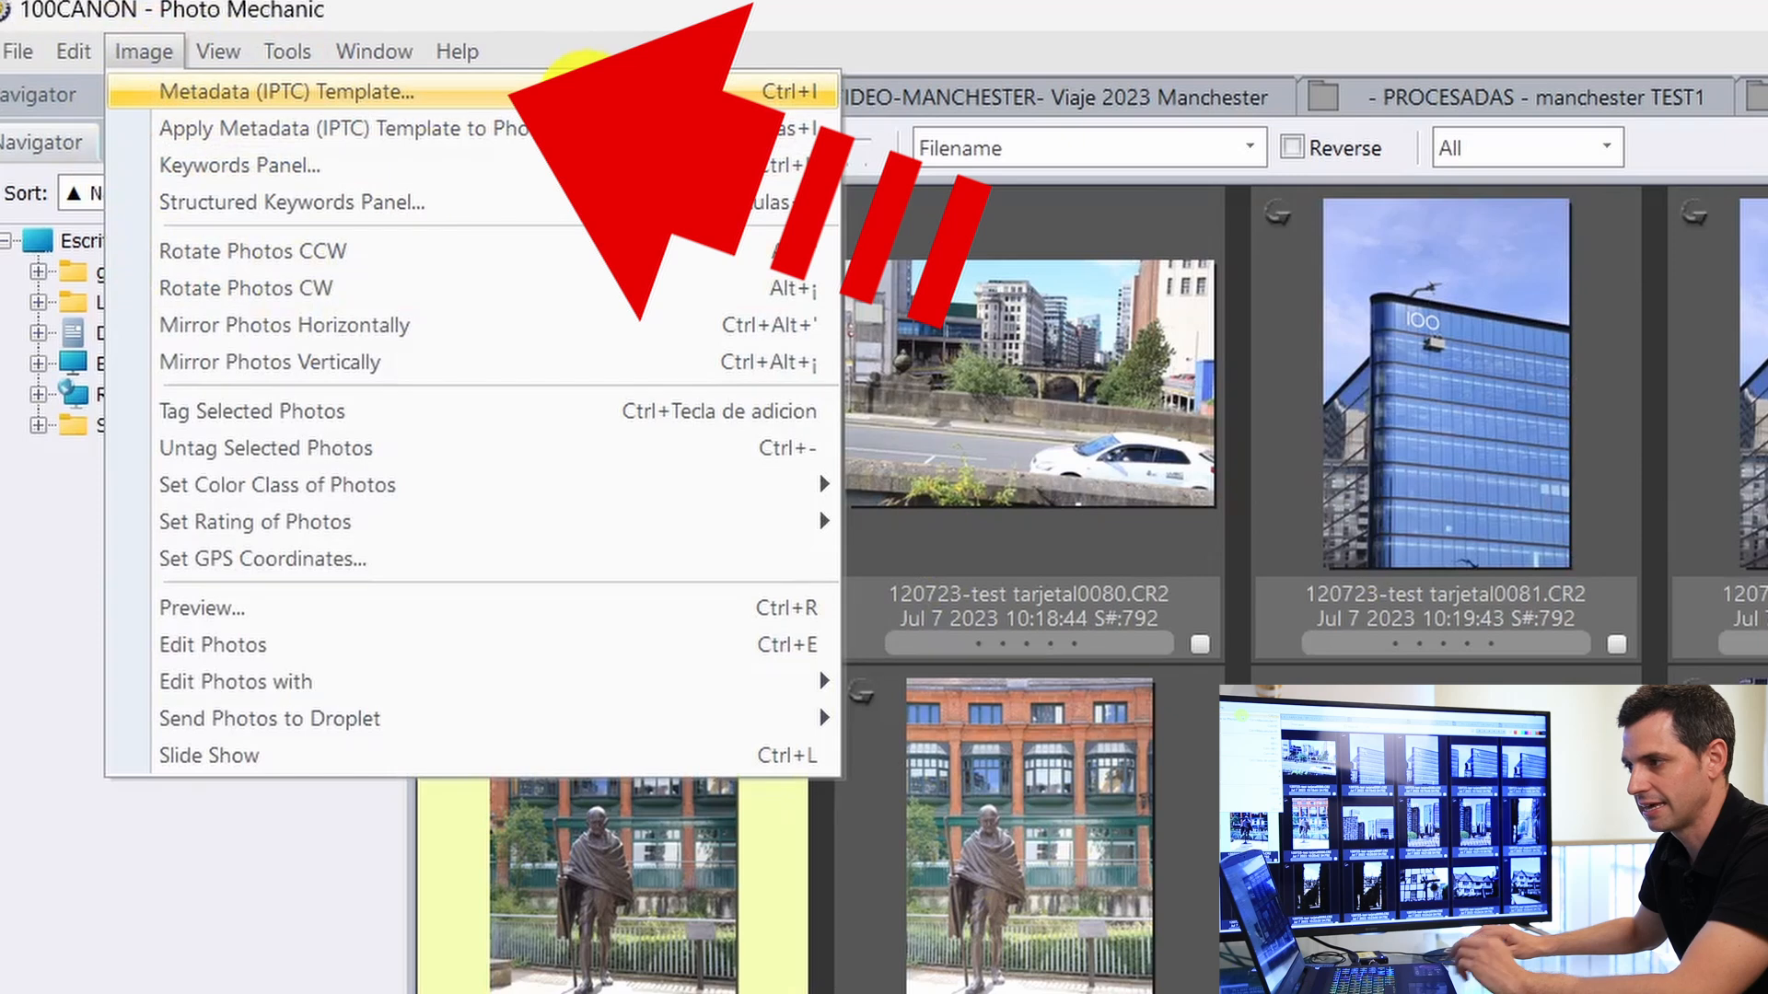
click(571, 90)
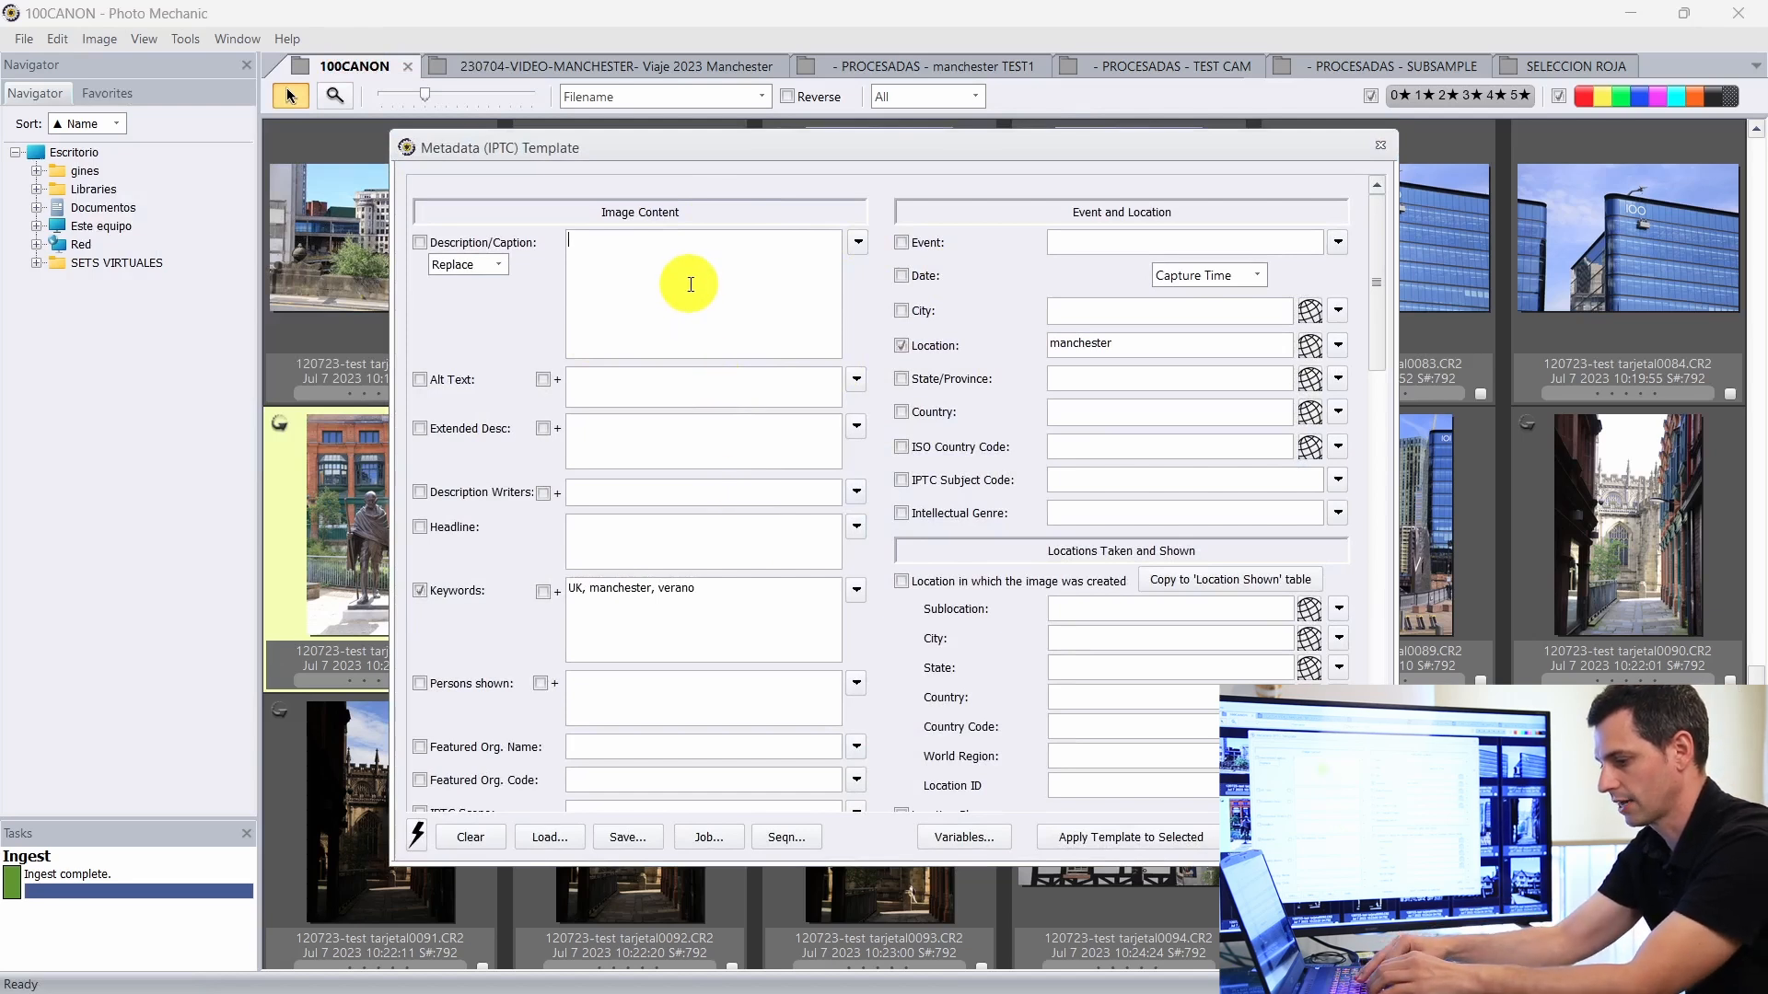
text(hest)
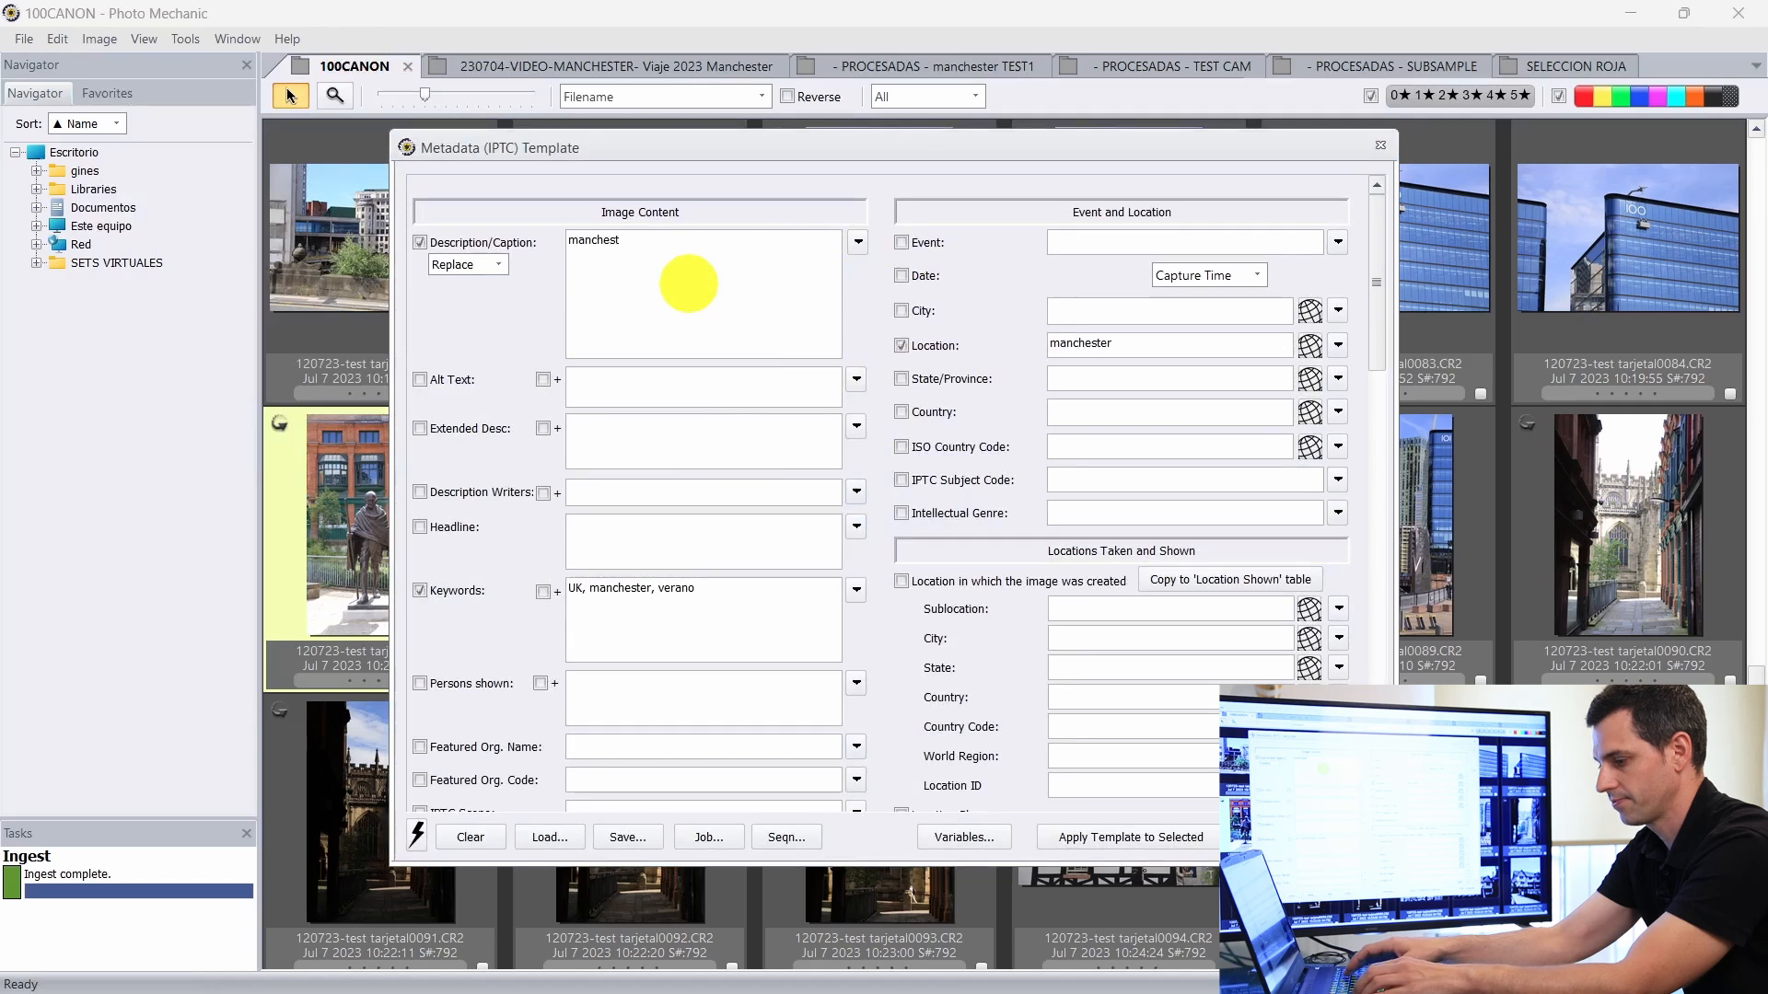
text(er)
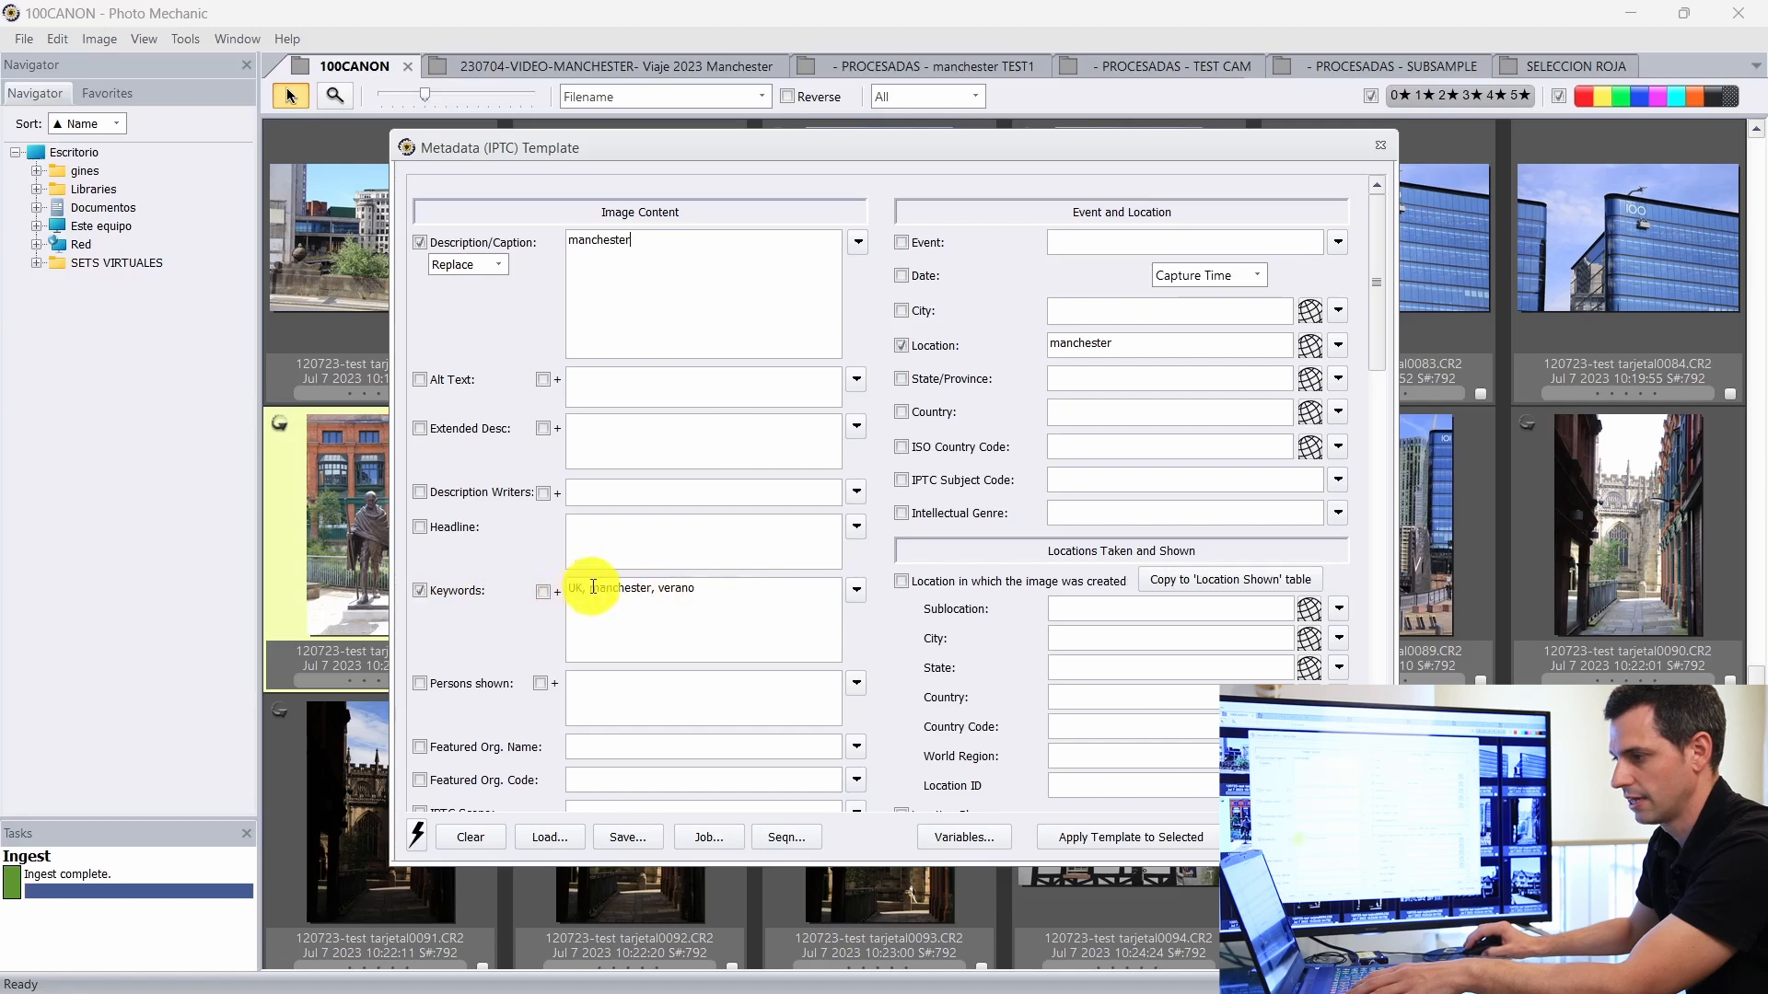
click(709, 587)
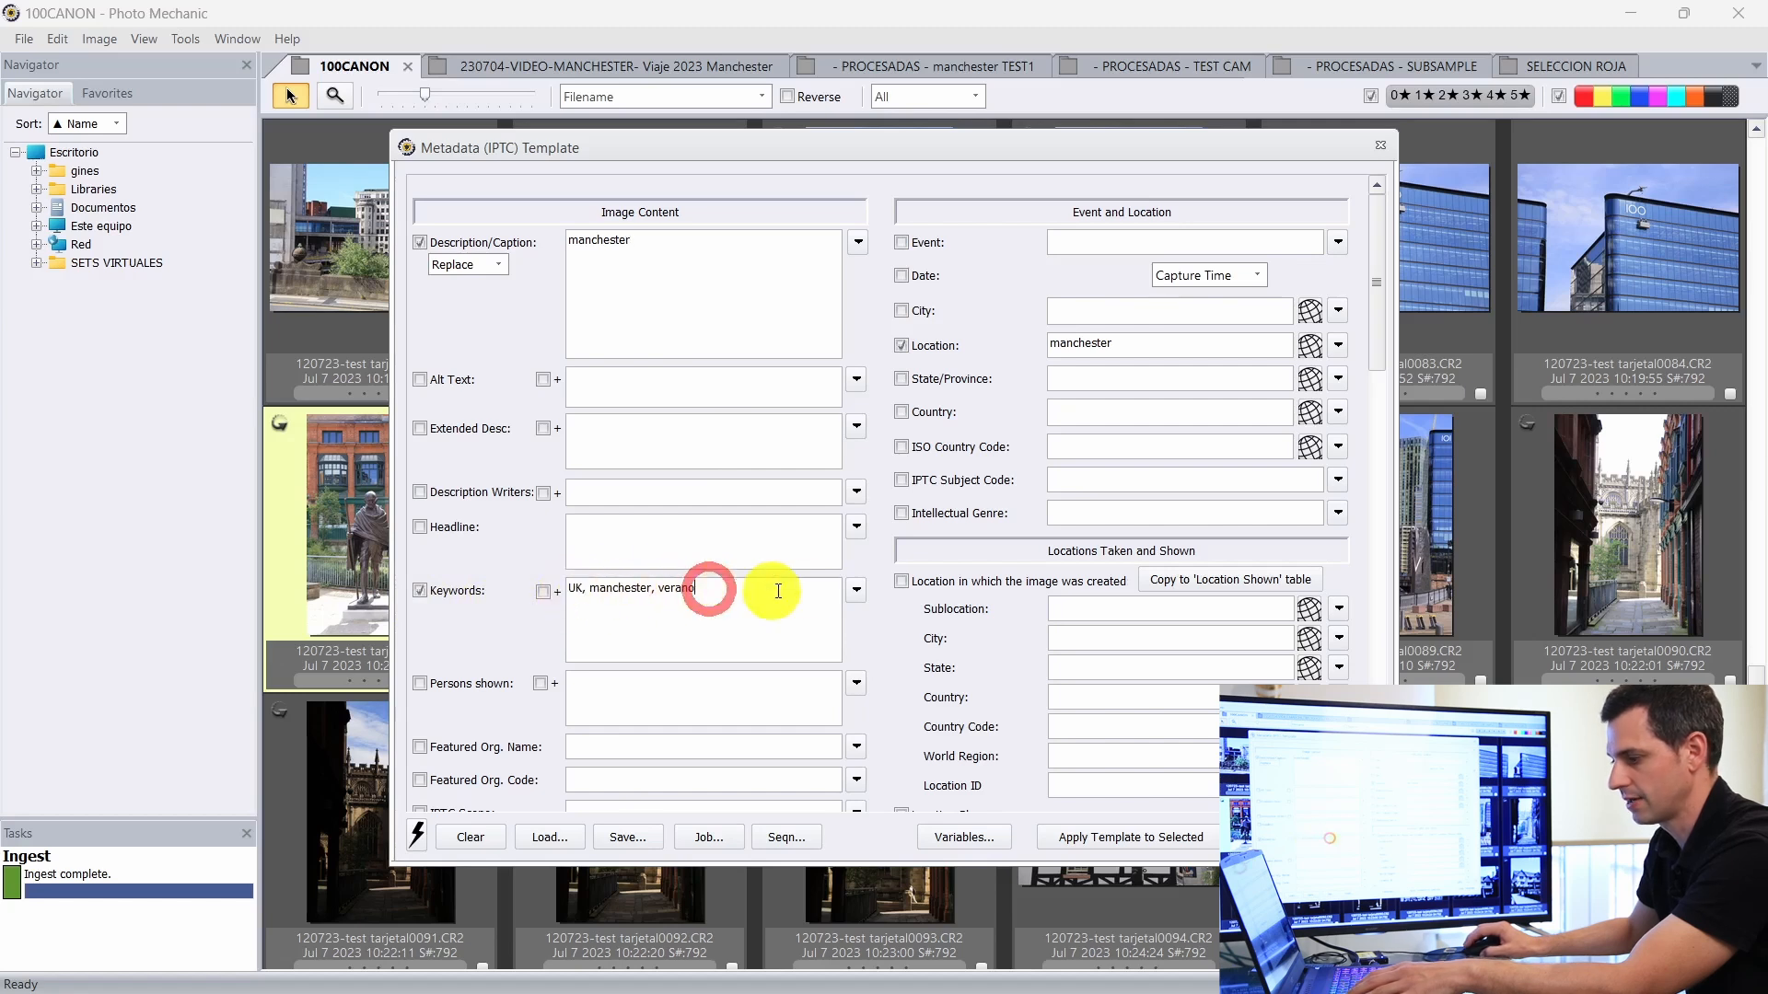
text(,2)
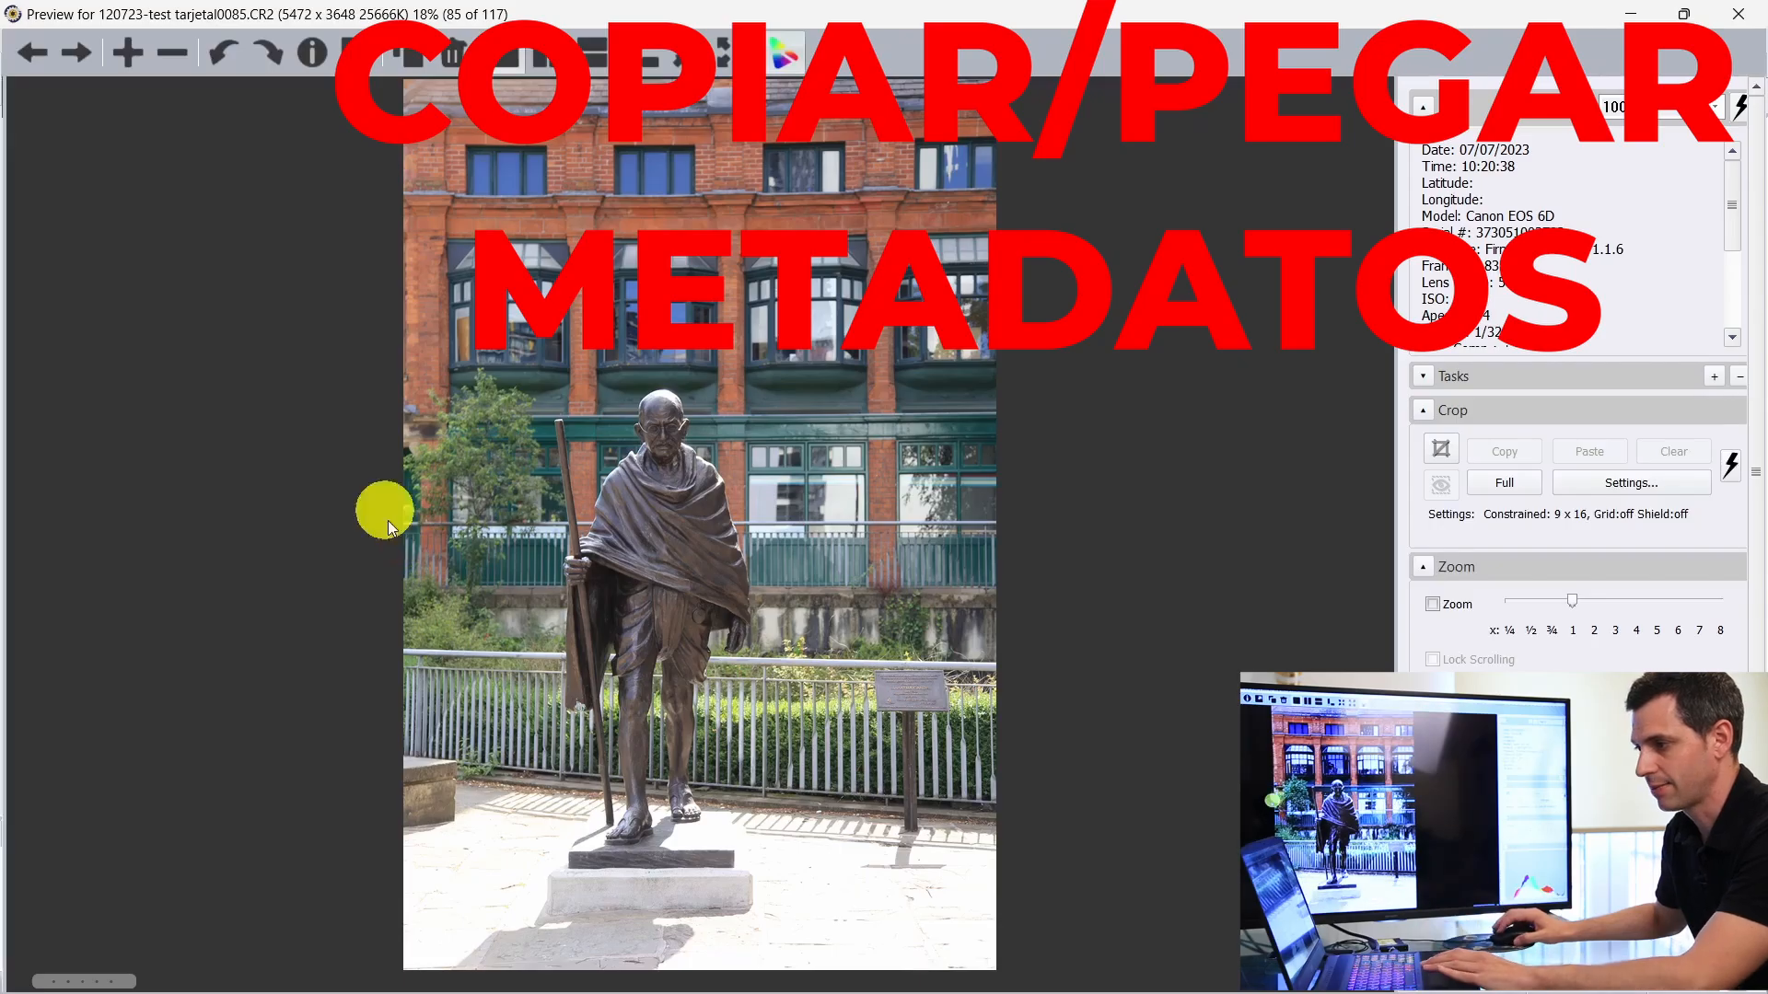
Step: Copy the IPTC metadata of 120723-test tarjetal0085.CR2 to the neighbouring statue photo 120723-test tarjetal0086.CR2 and save the changes
click(1741, 13)
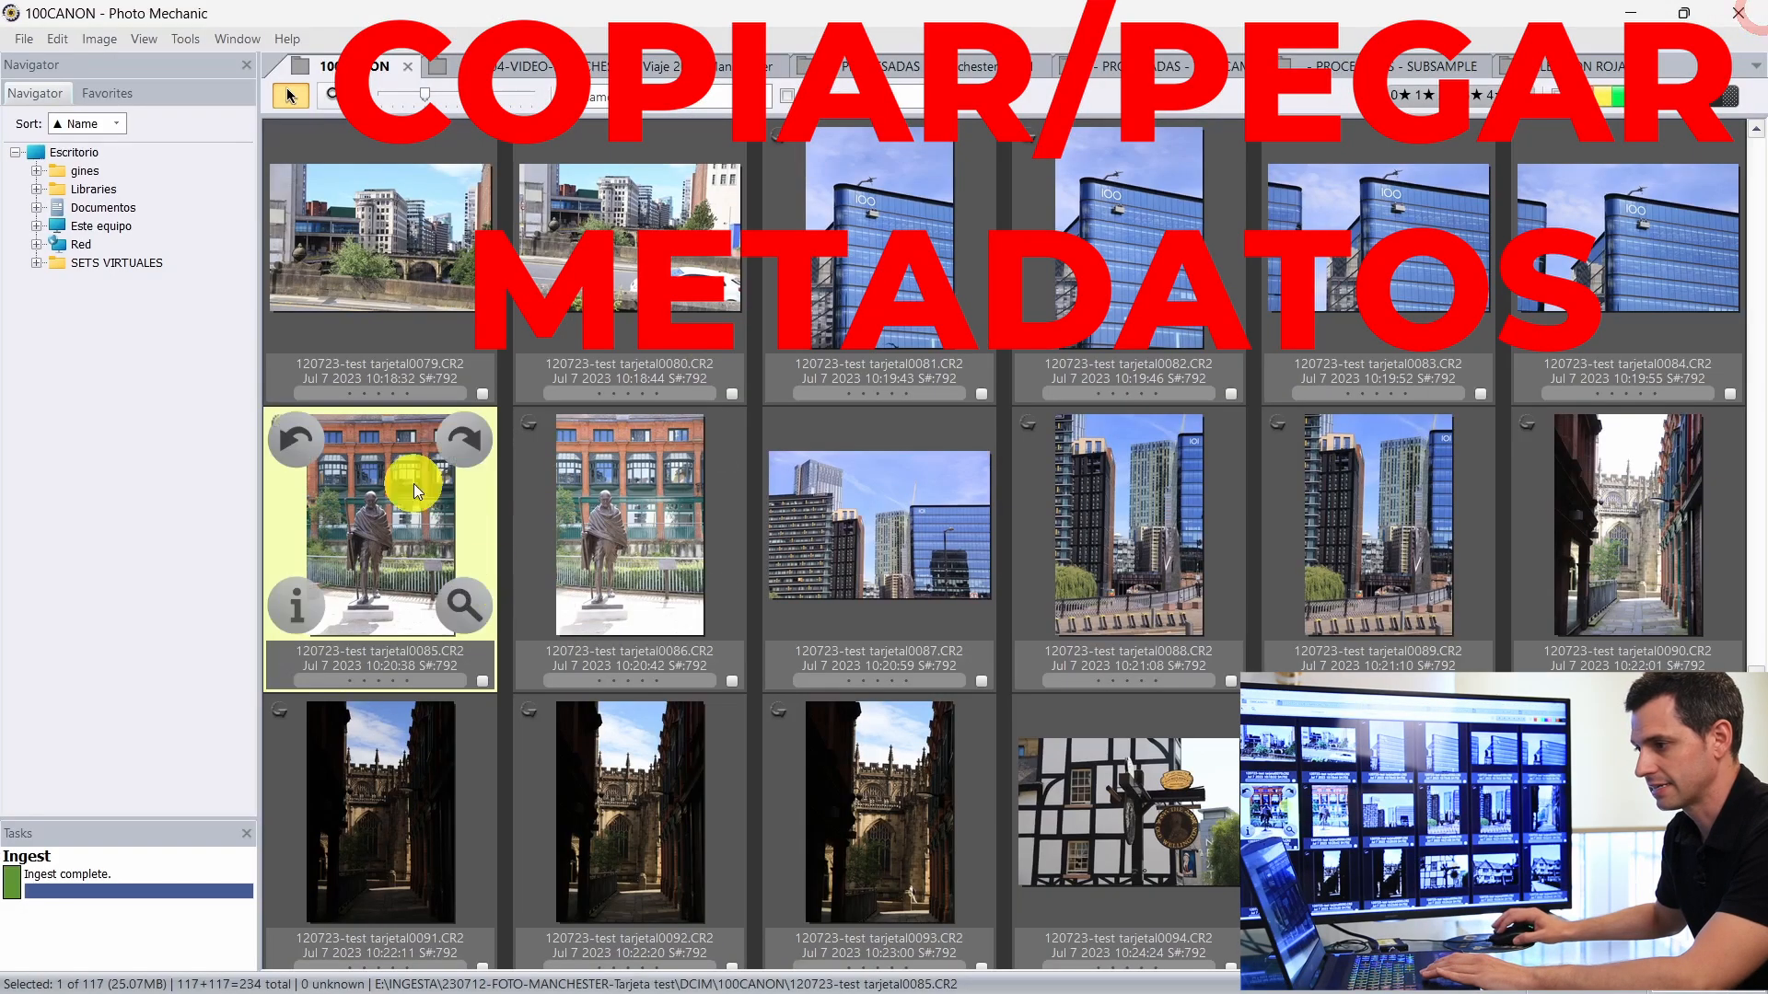
click(613, 564)
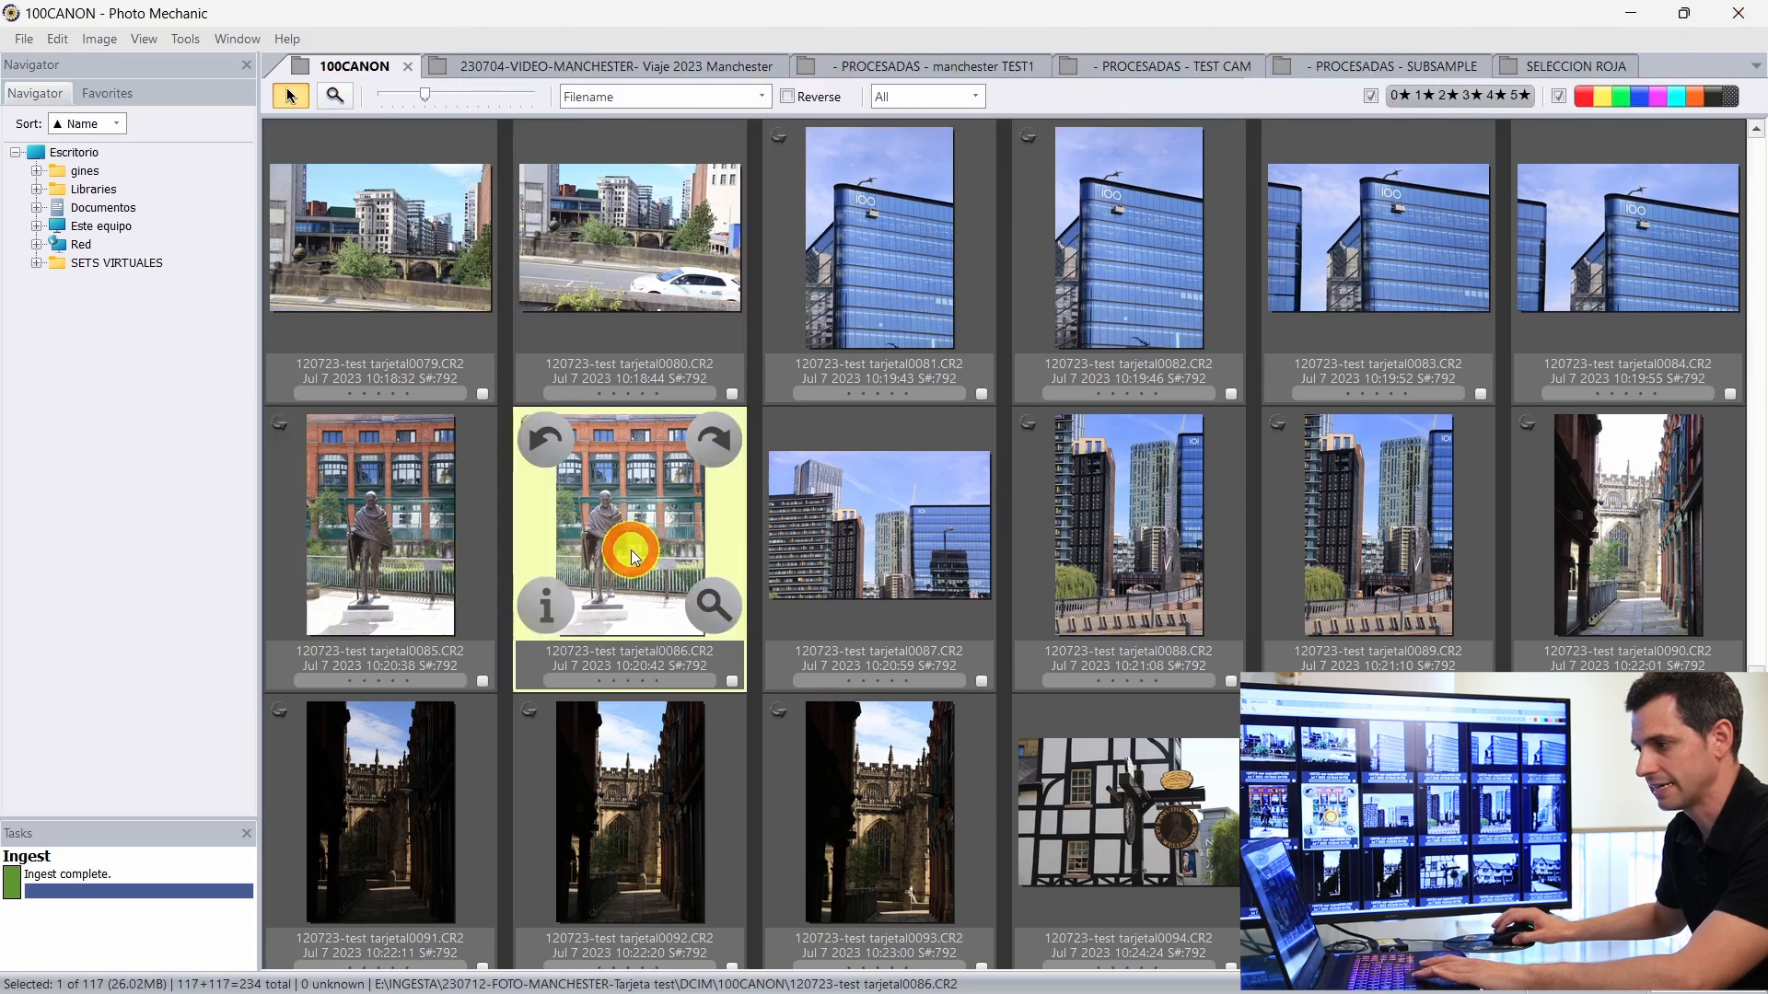
click(296, 601)
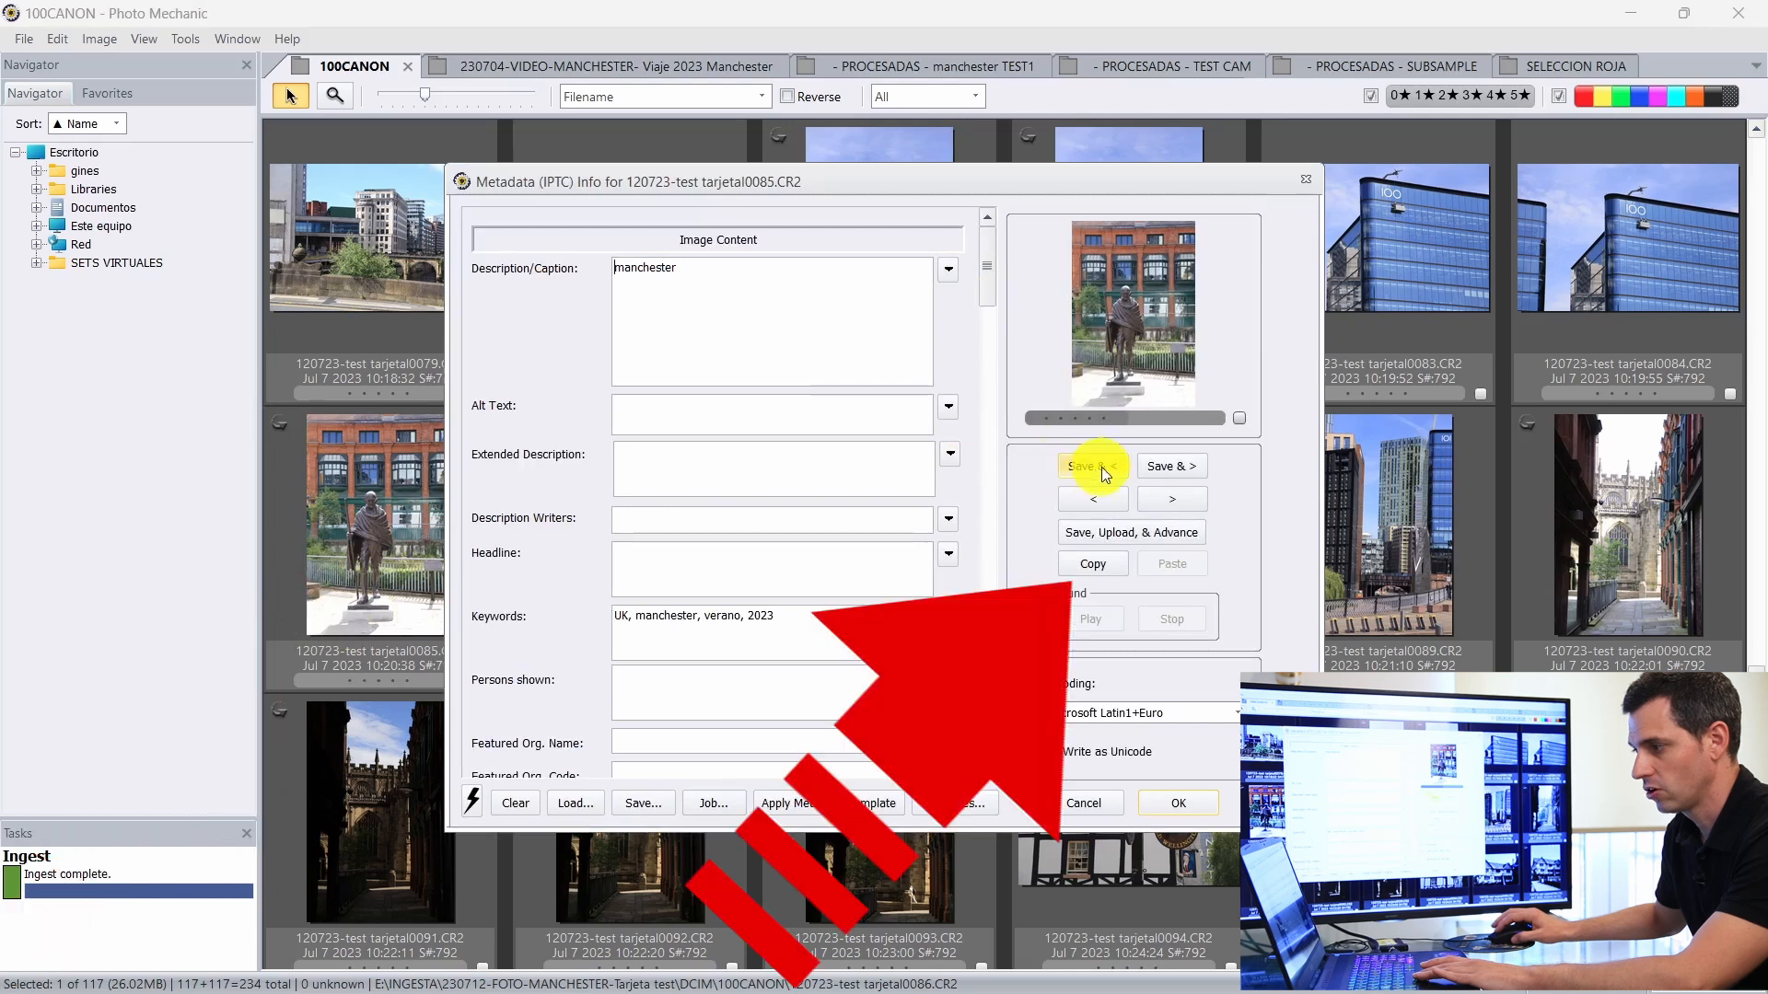
click(1170, 500)
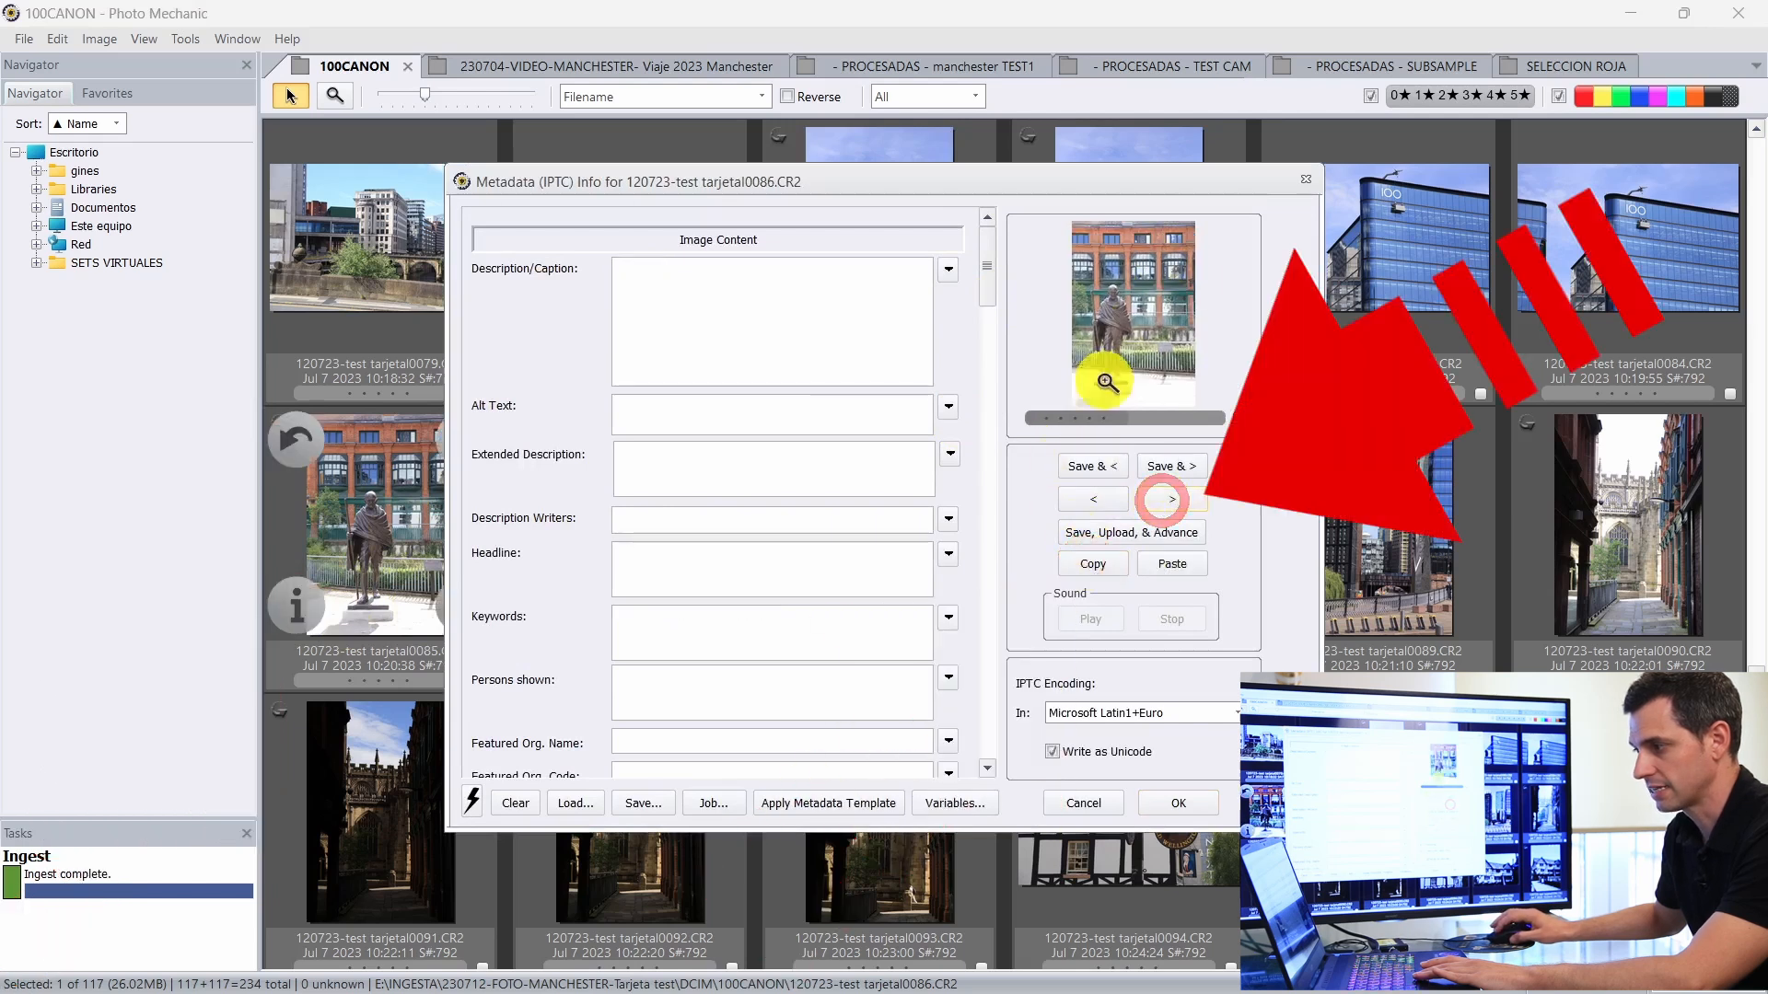
click(1162, 562)
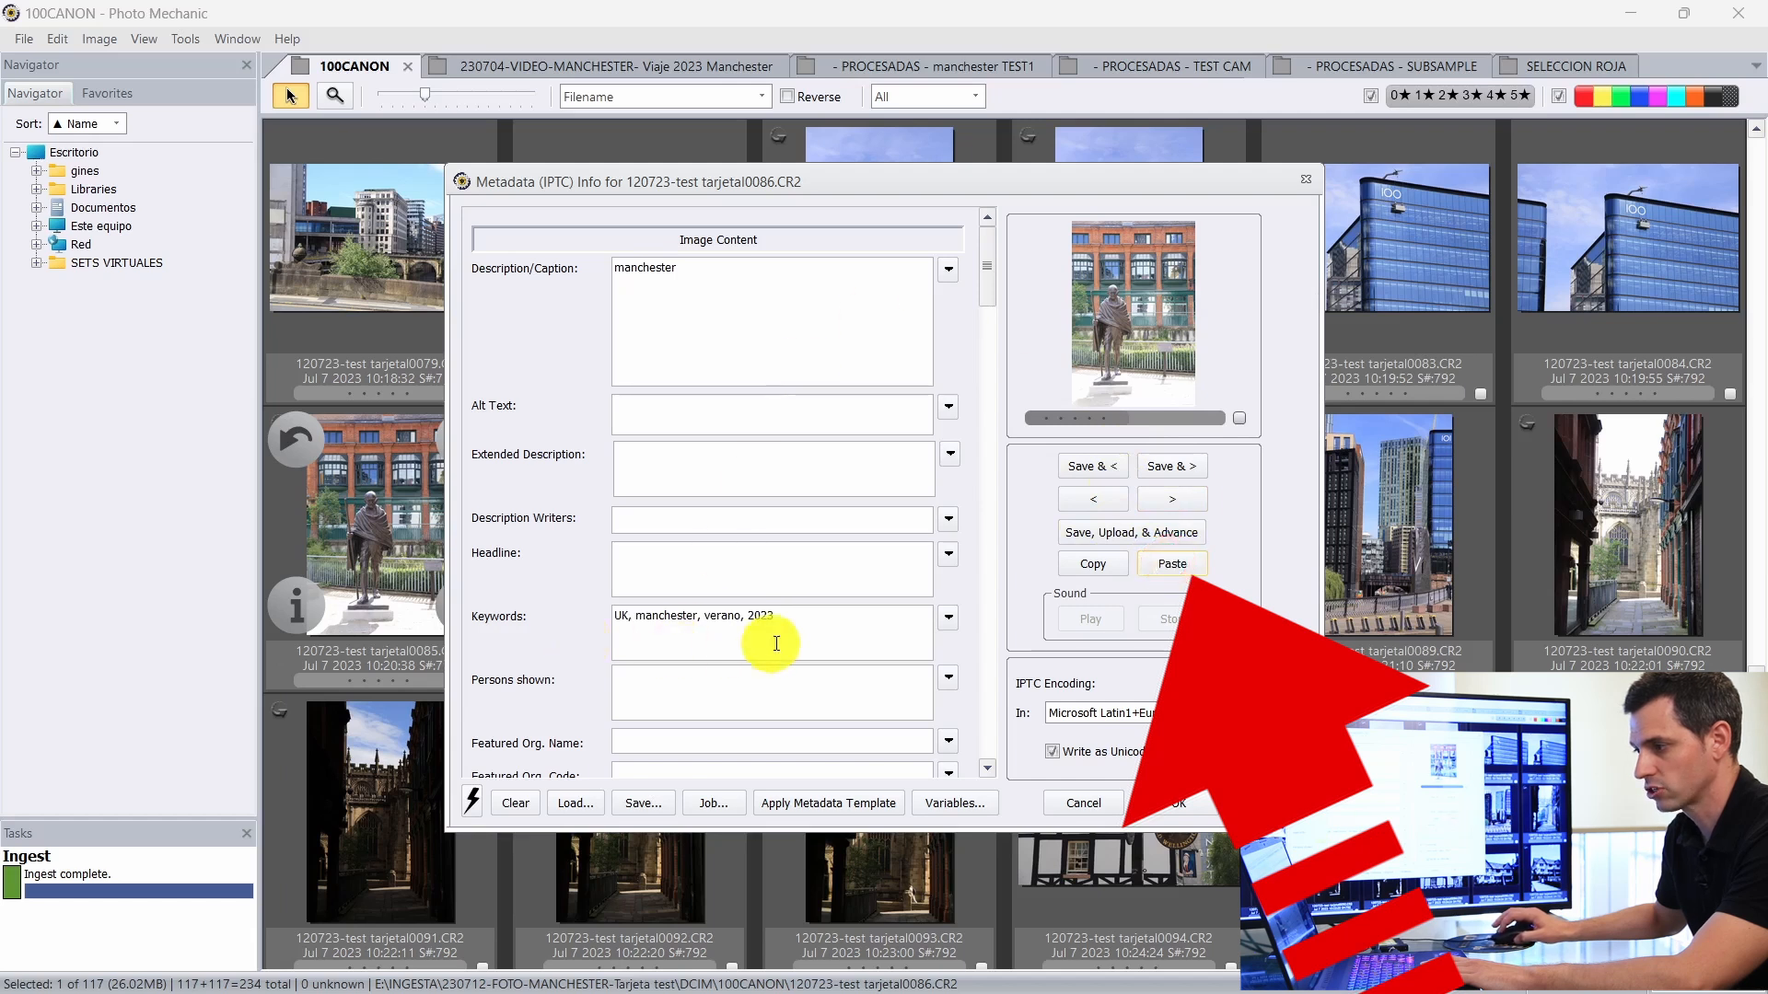
click(1096, 505)
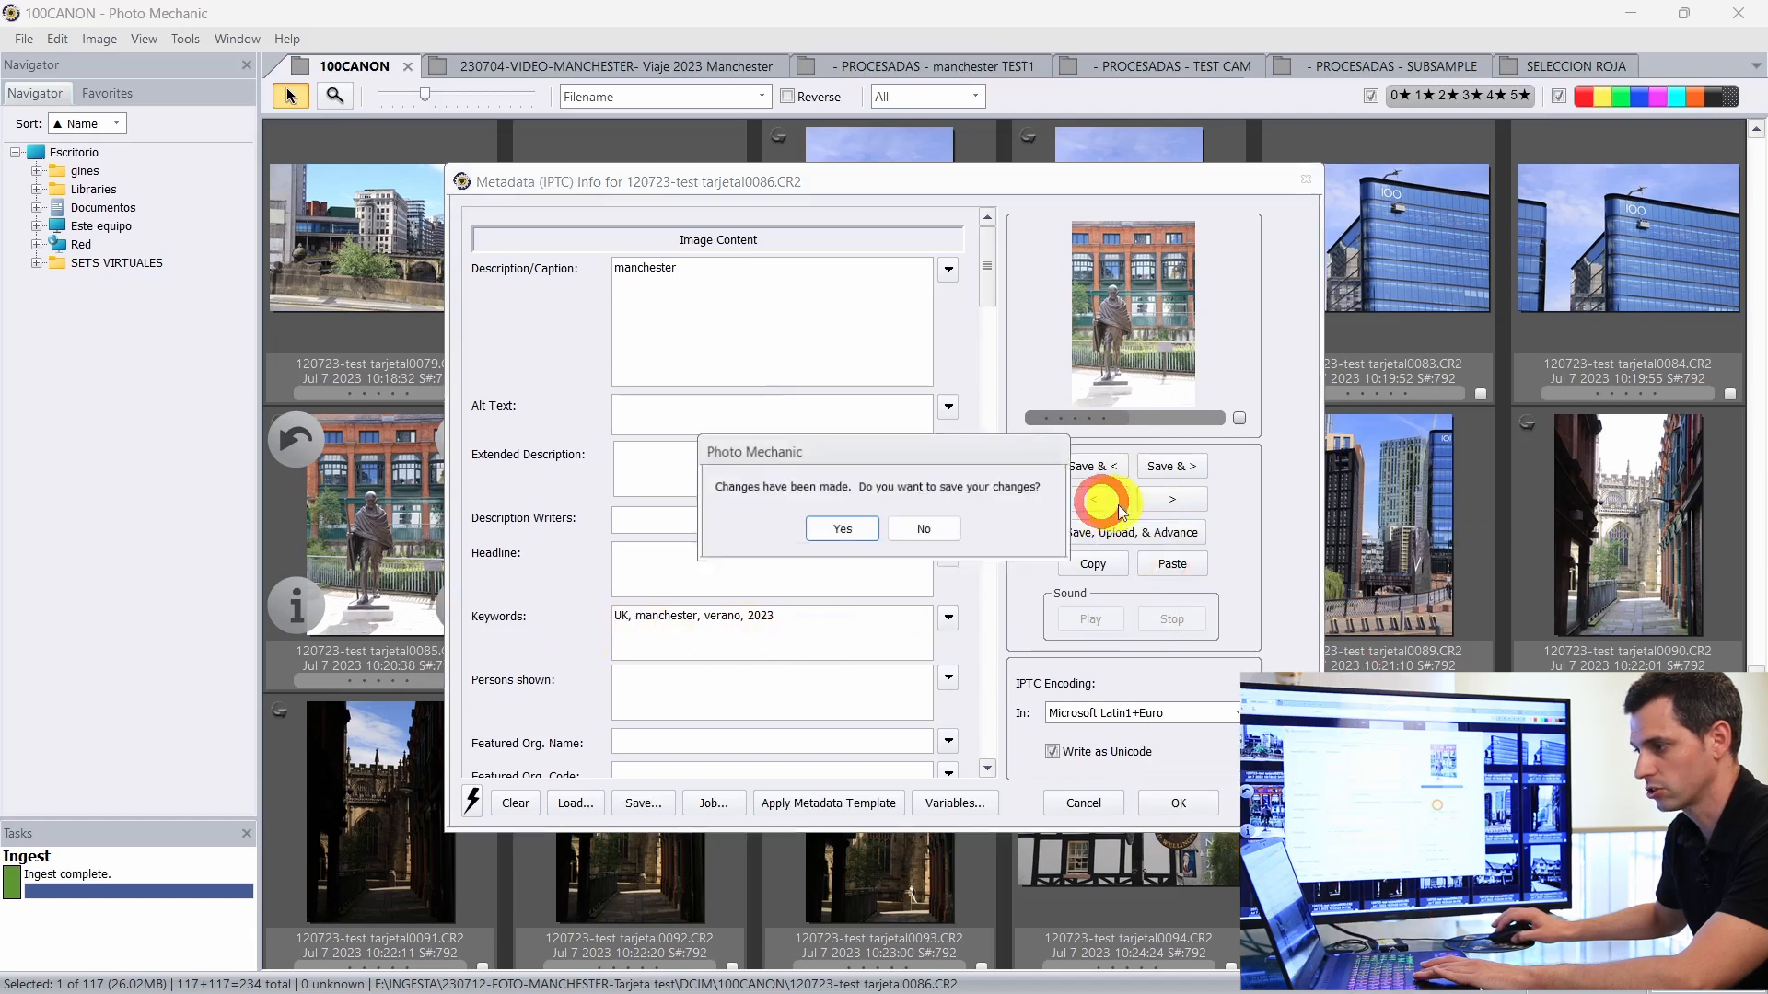
click(848, 534)
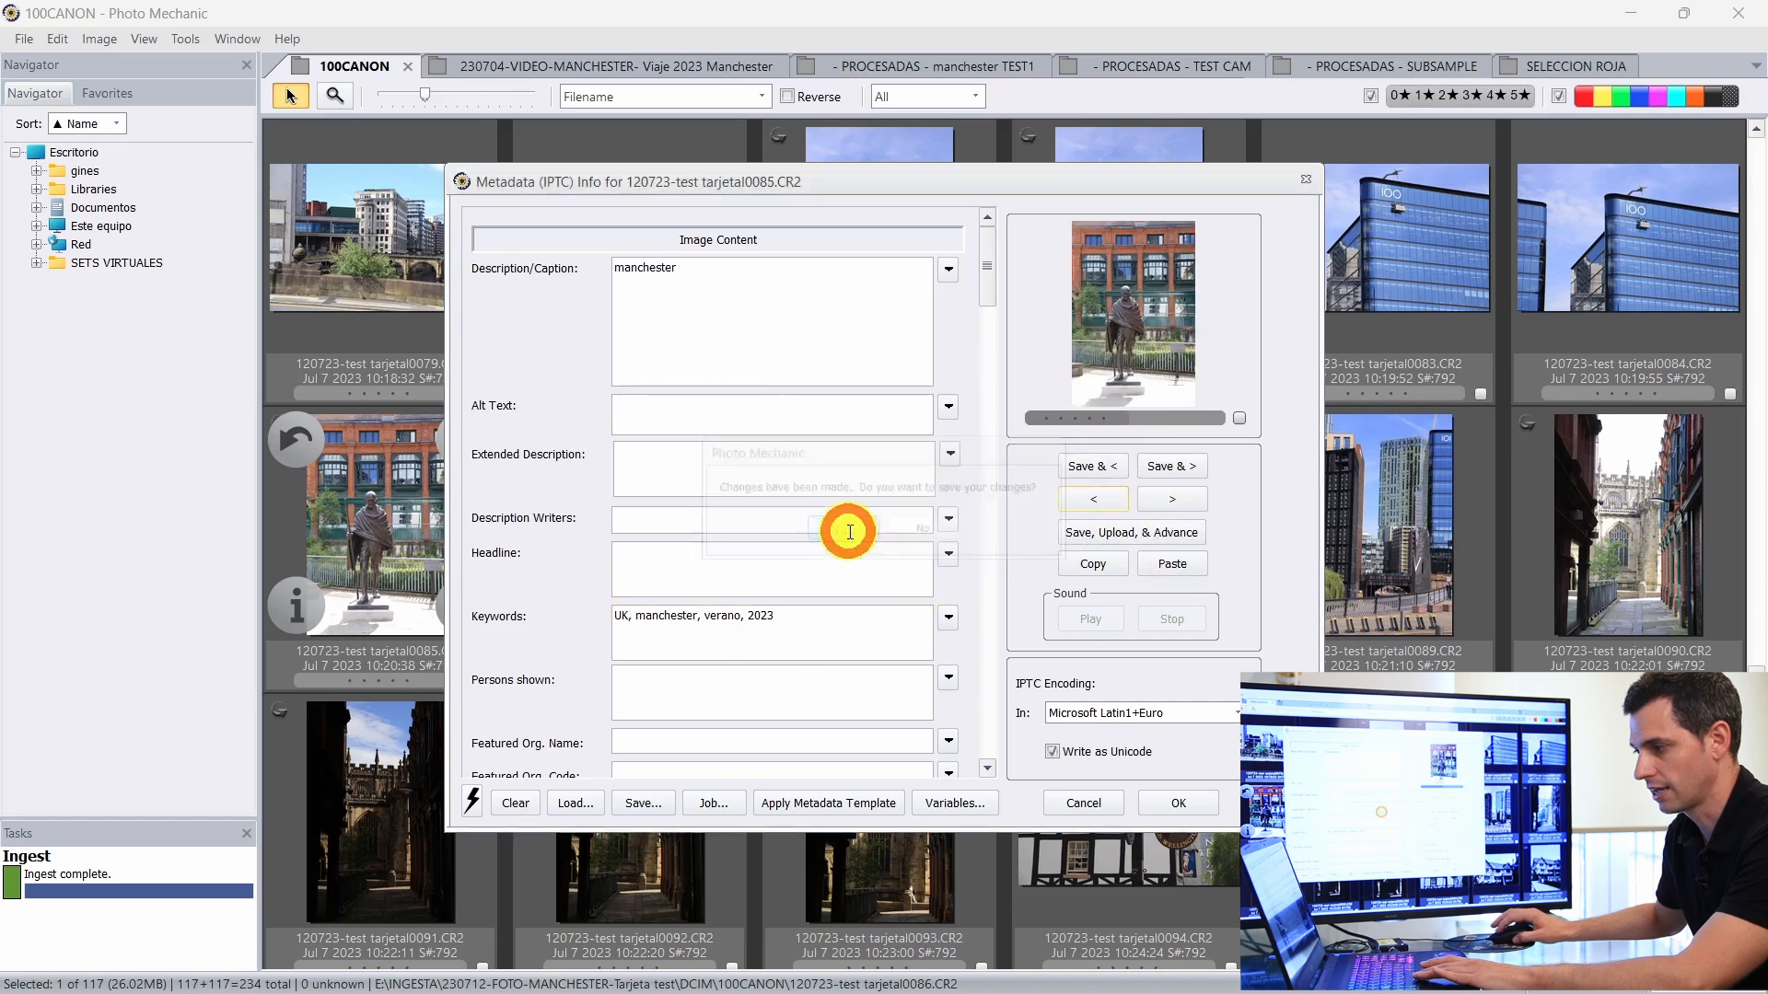
Step: Paste the copied IPTC metadata into 120723-test tarjetal0088.CR2 and close the metadata info
click(1165, 505)
click(1164, 505)
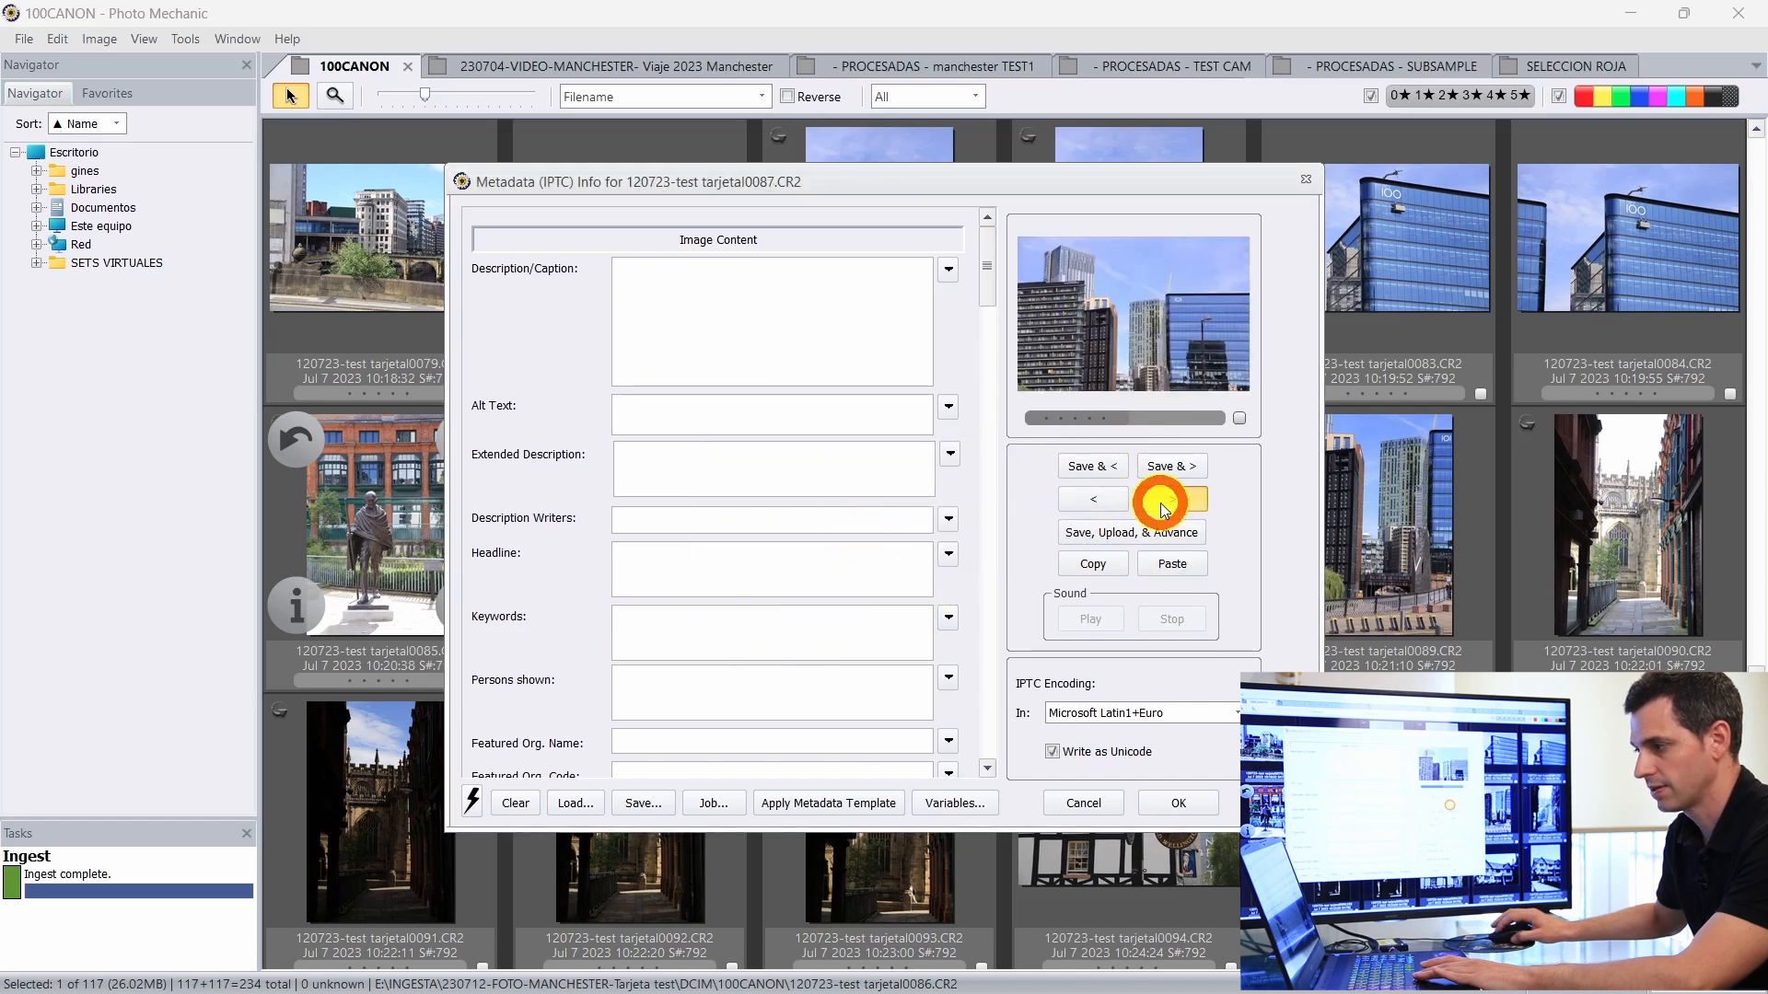
click(1165, 505)
click(1174, 566)
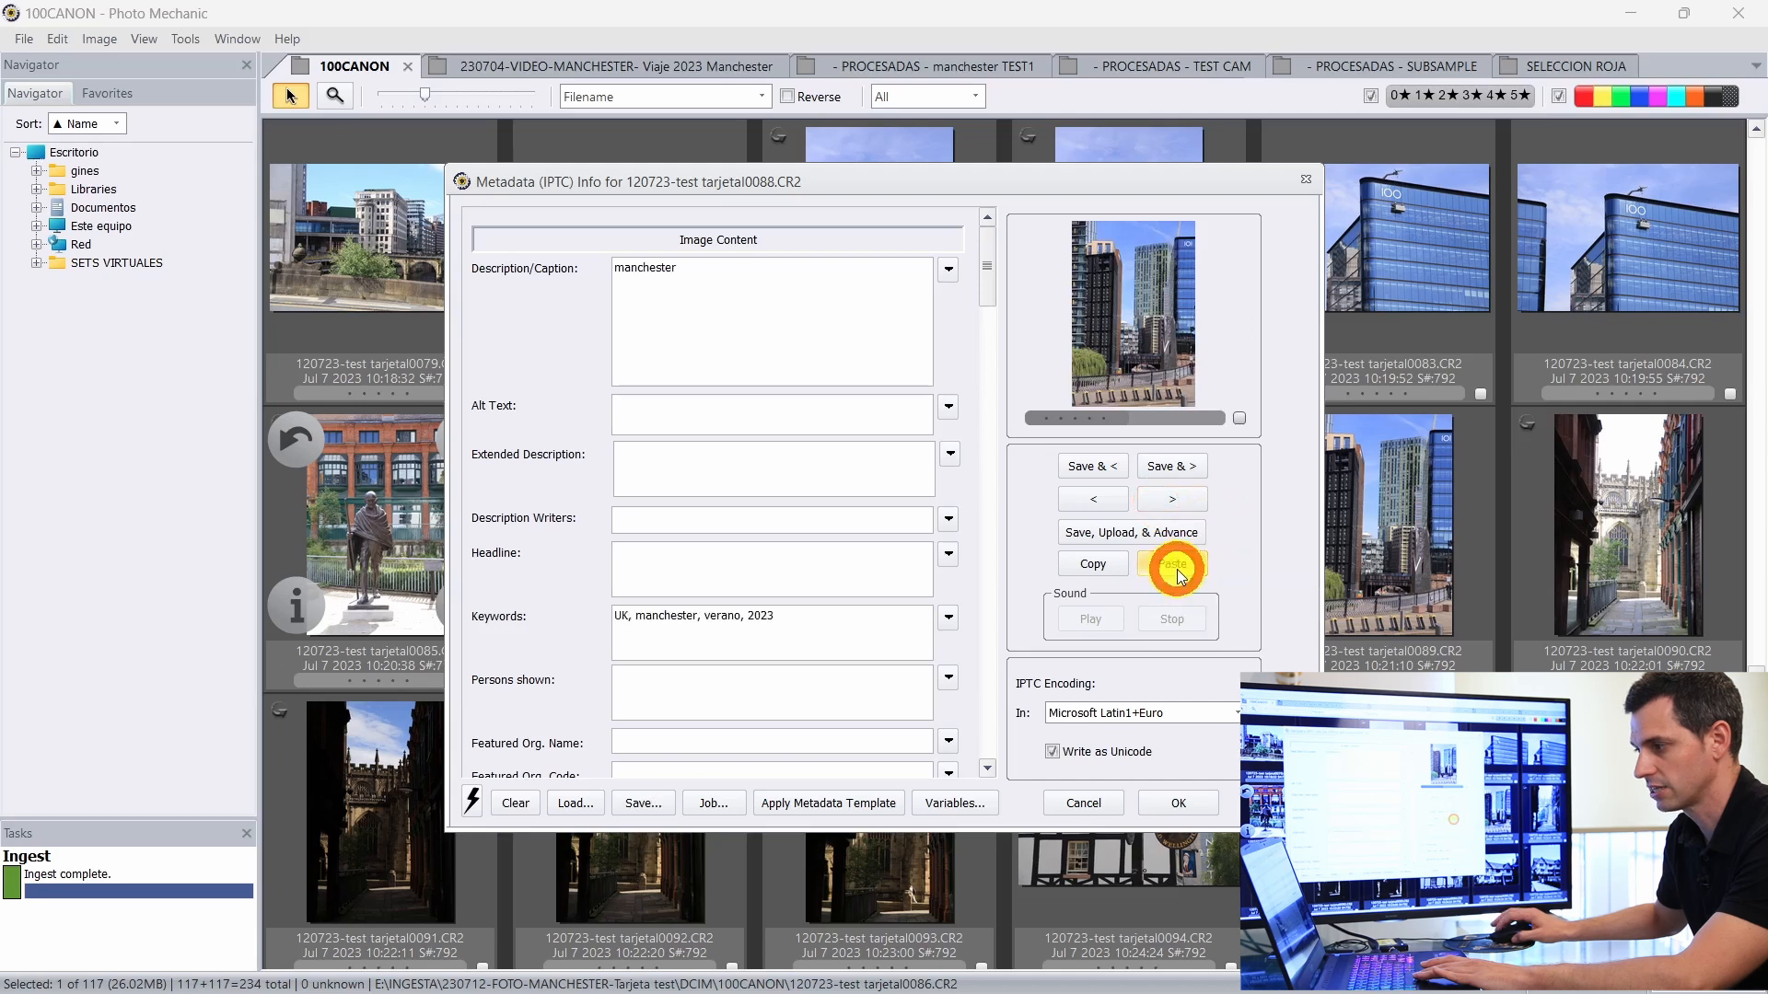
click(1178, 802)
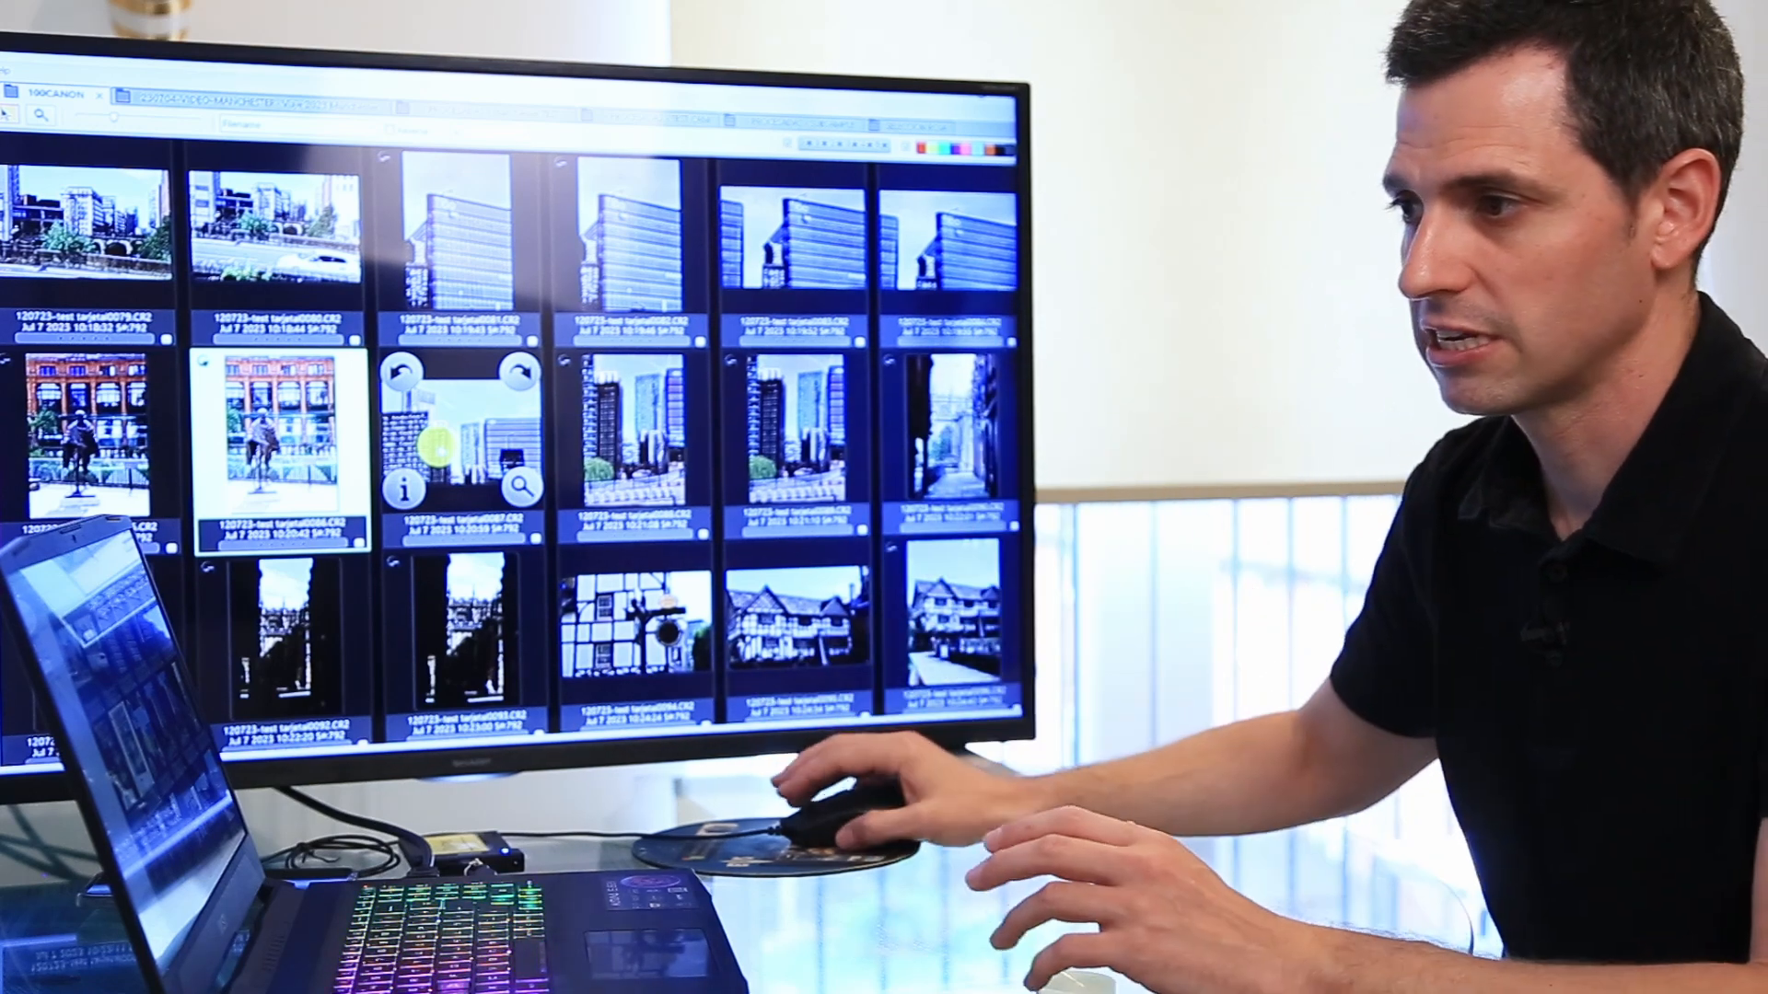
Step: Open the metadata template from the Ingest settings and enable appending for the Keywords field
click(24, 39)
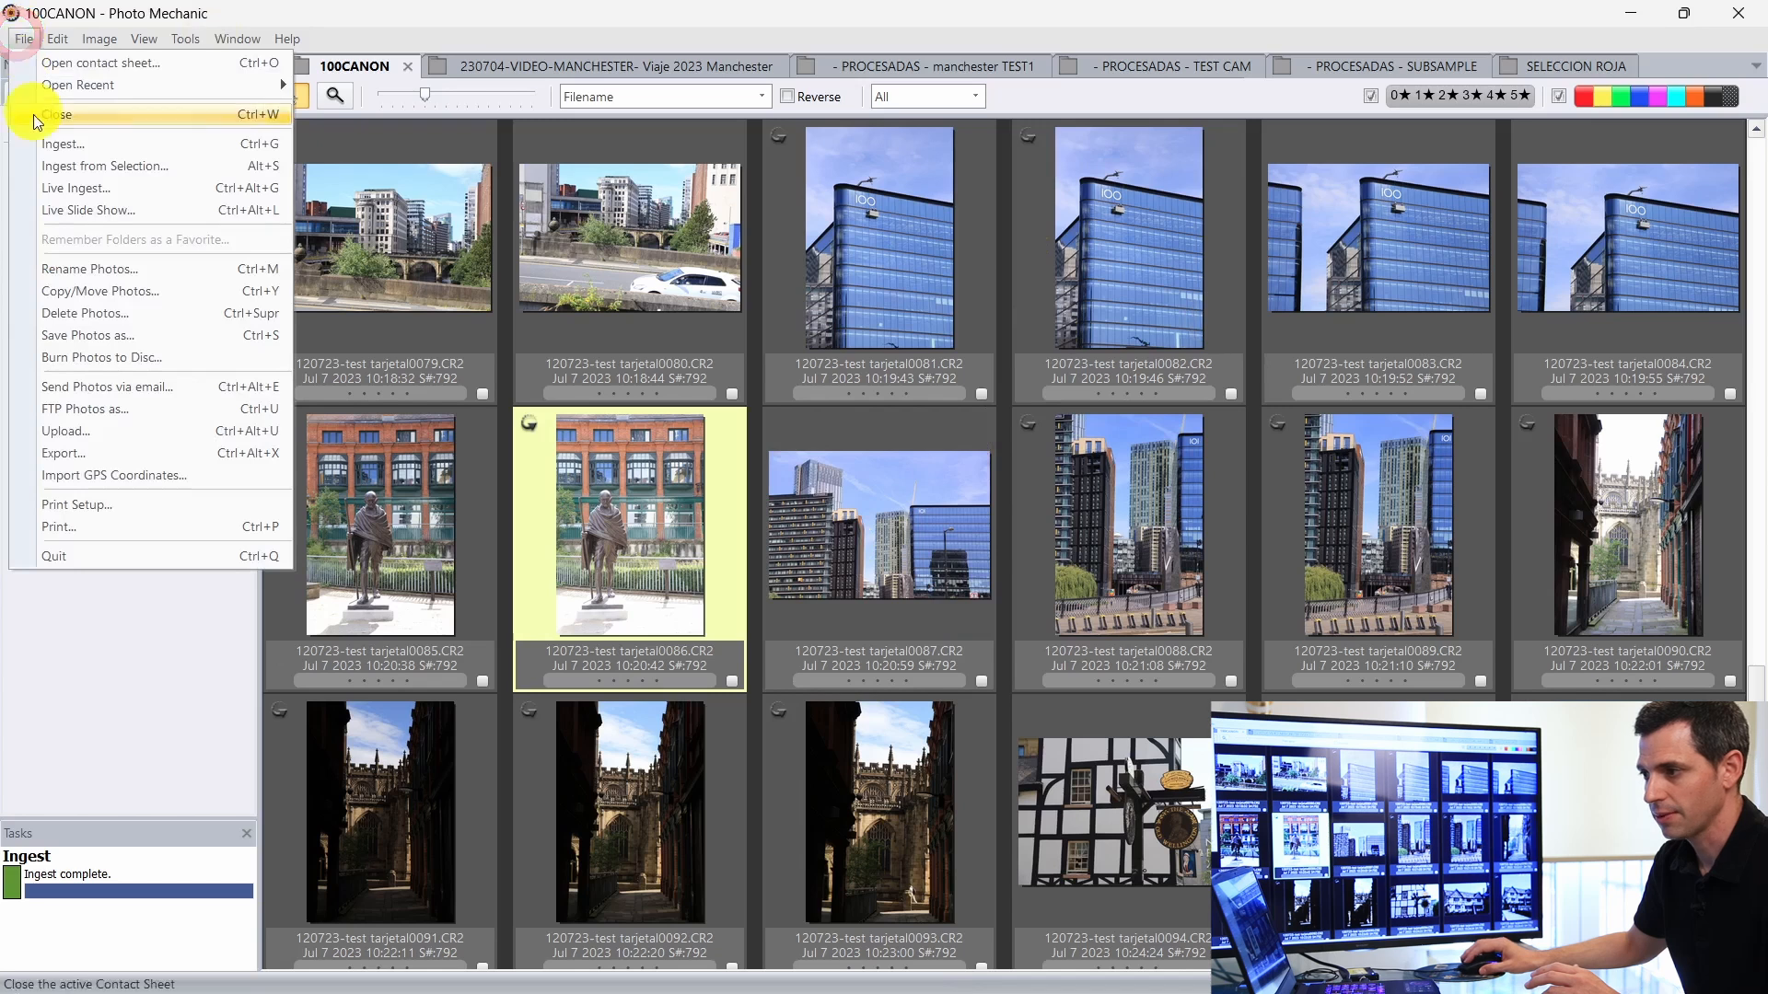
click(37, 144)
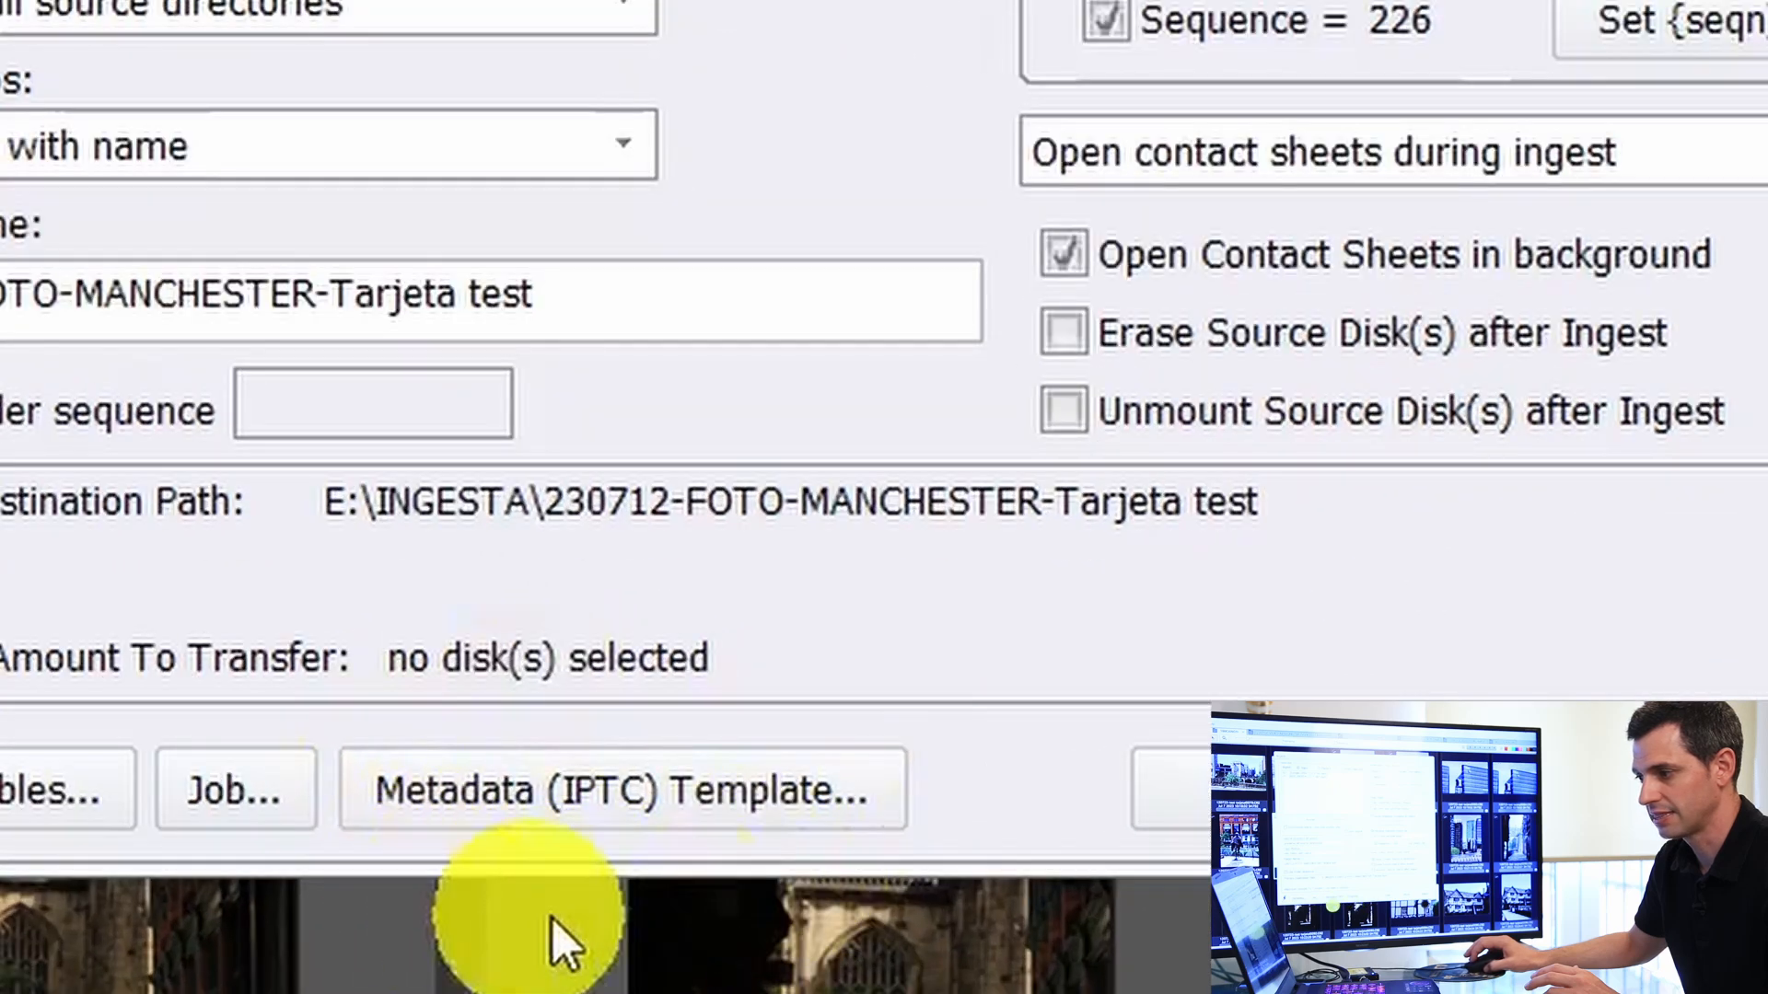
click(723, 794)
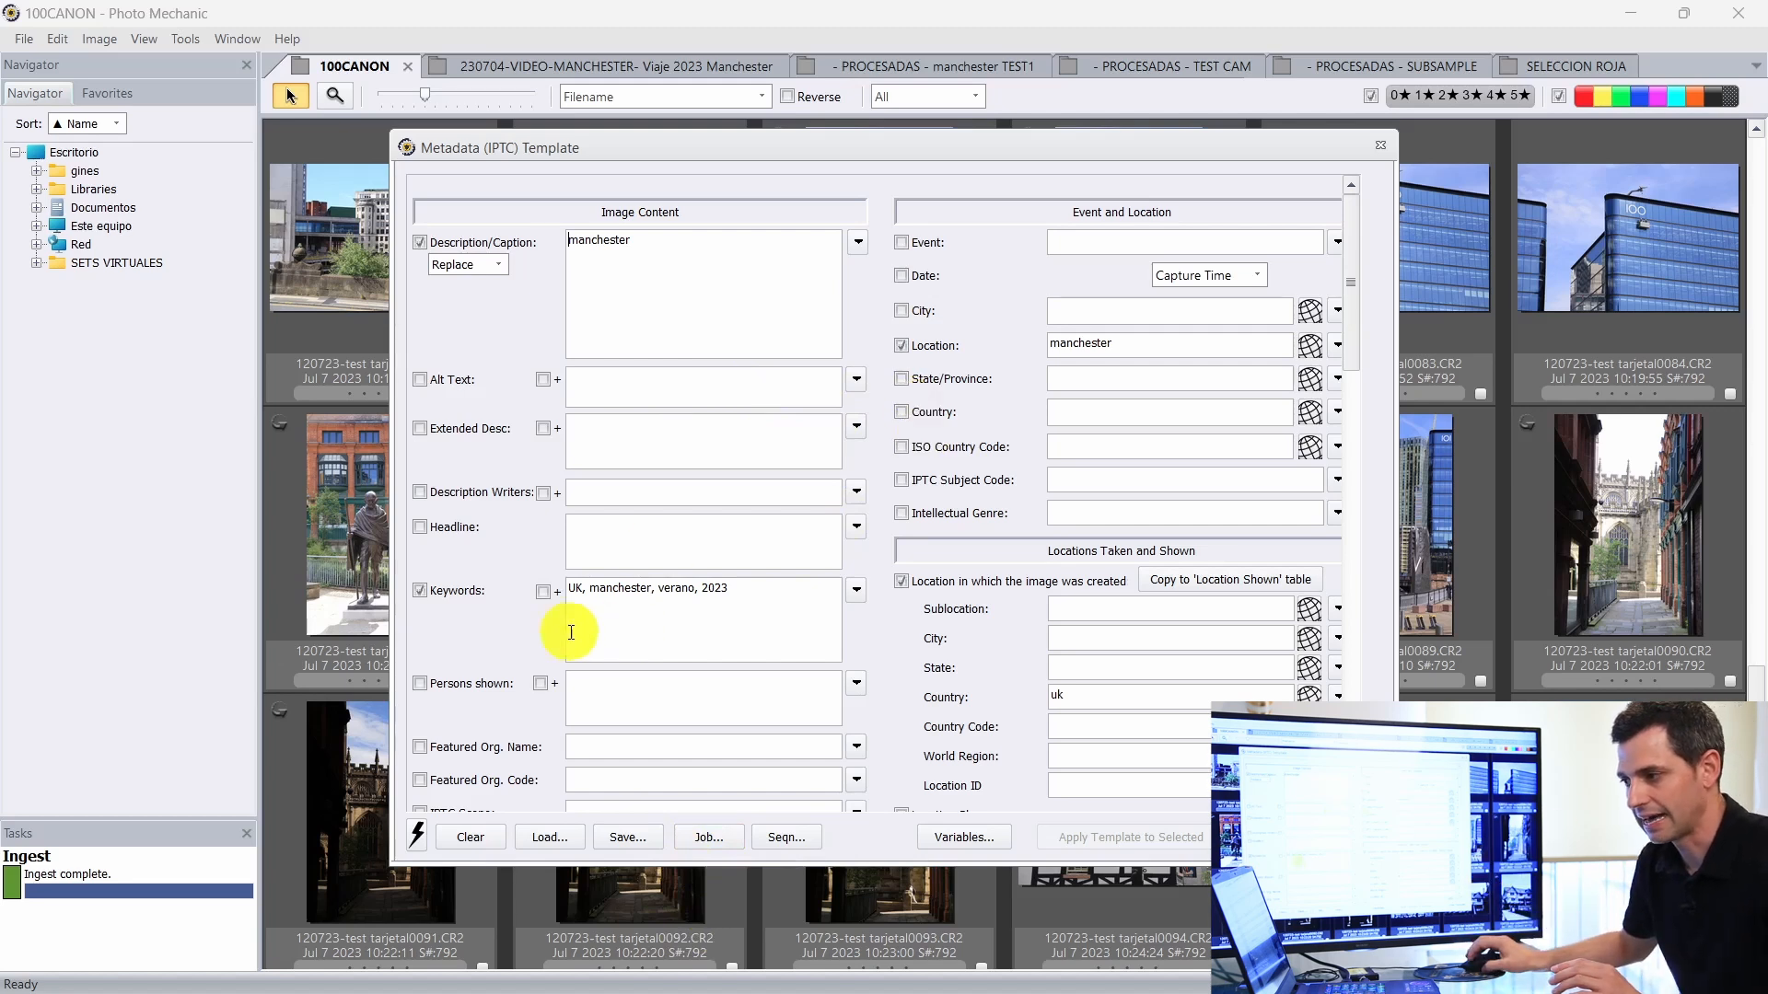
click(542, 593)
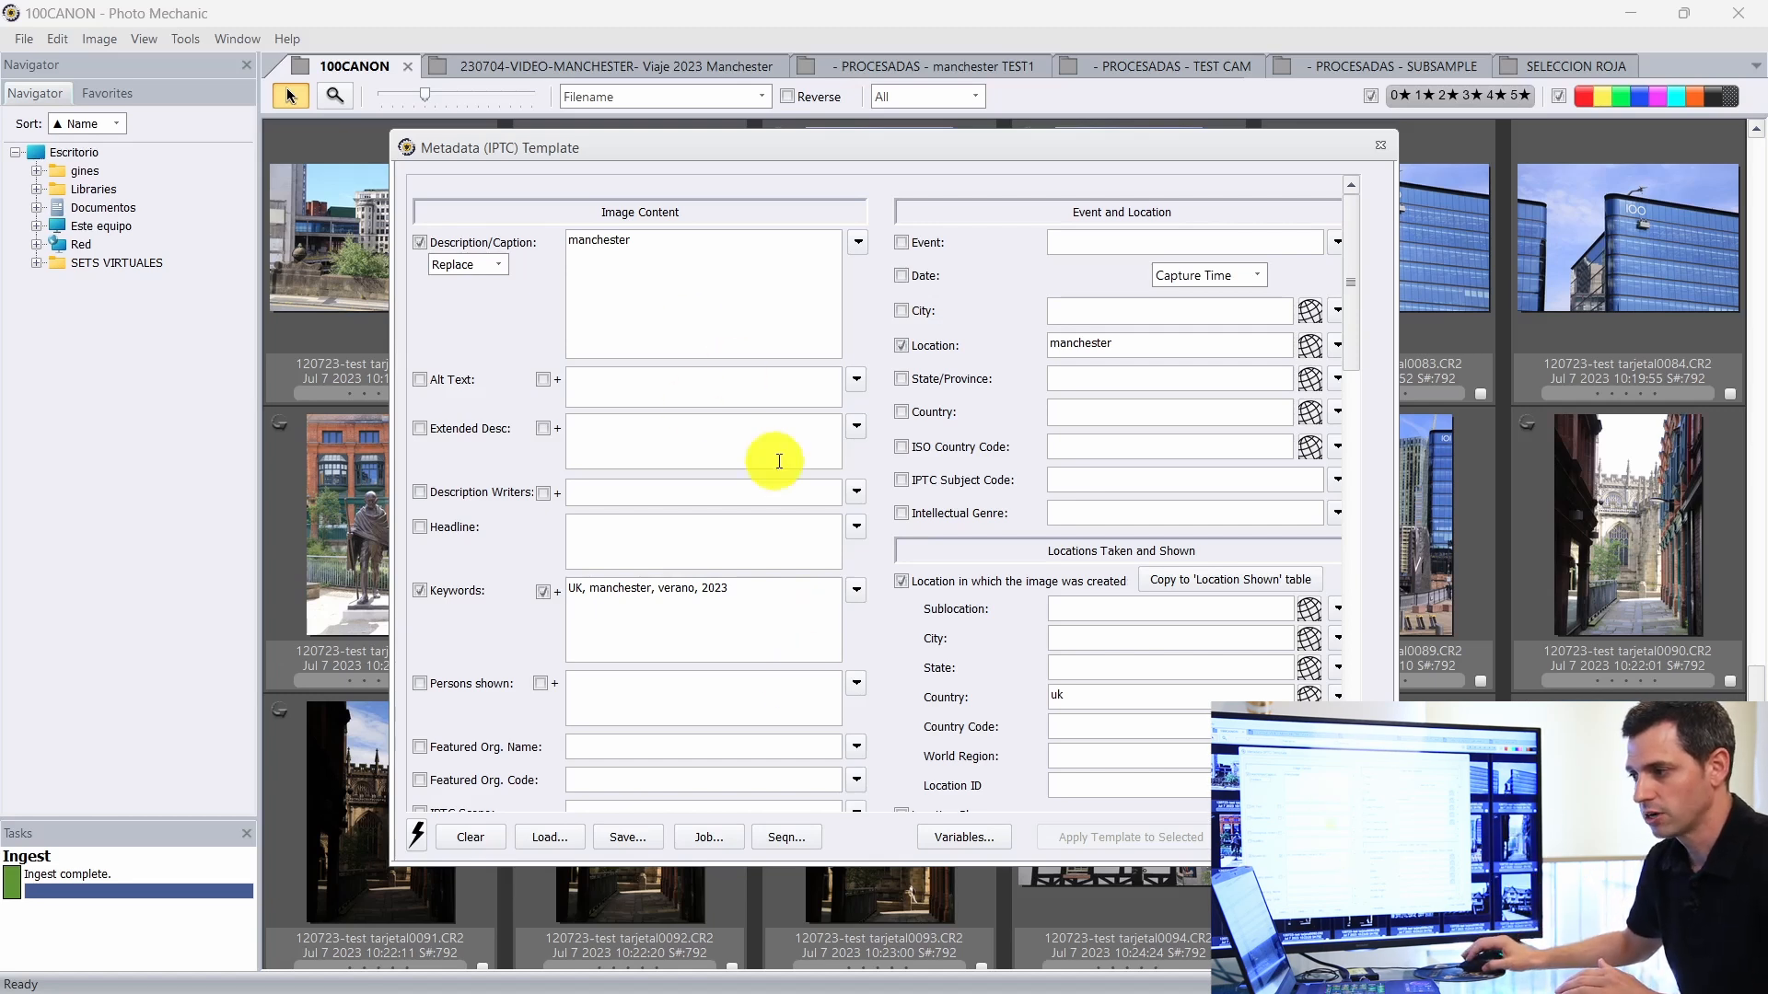
Step: Review the template's image rights and location fields, and leave the Ingest settings without ingesting
scroll(672, 500, down, 5)
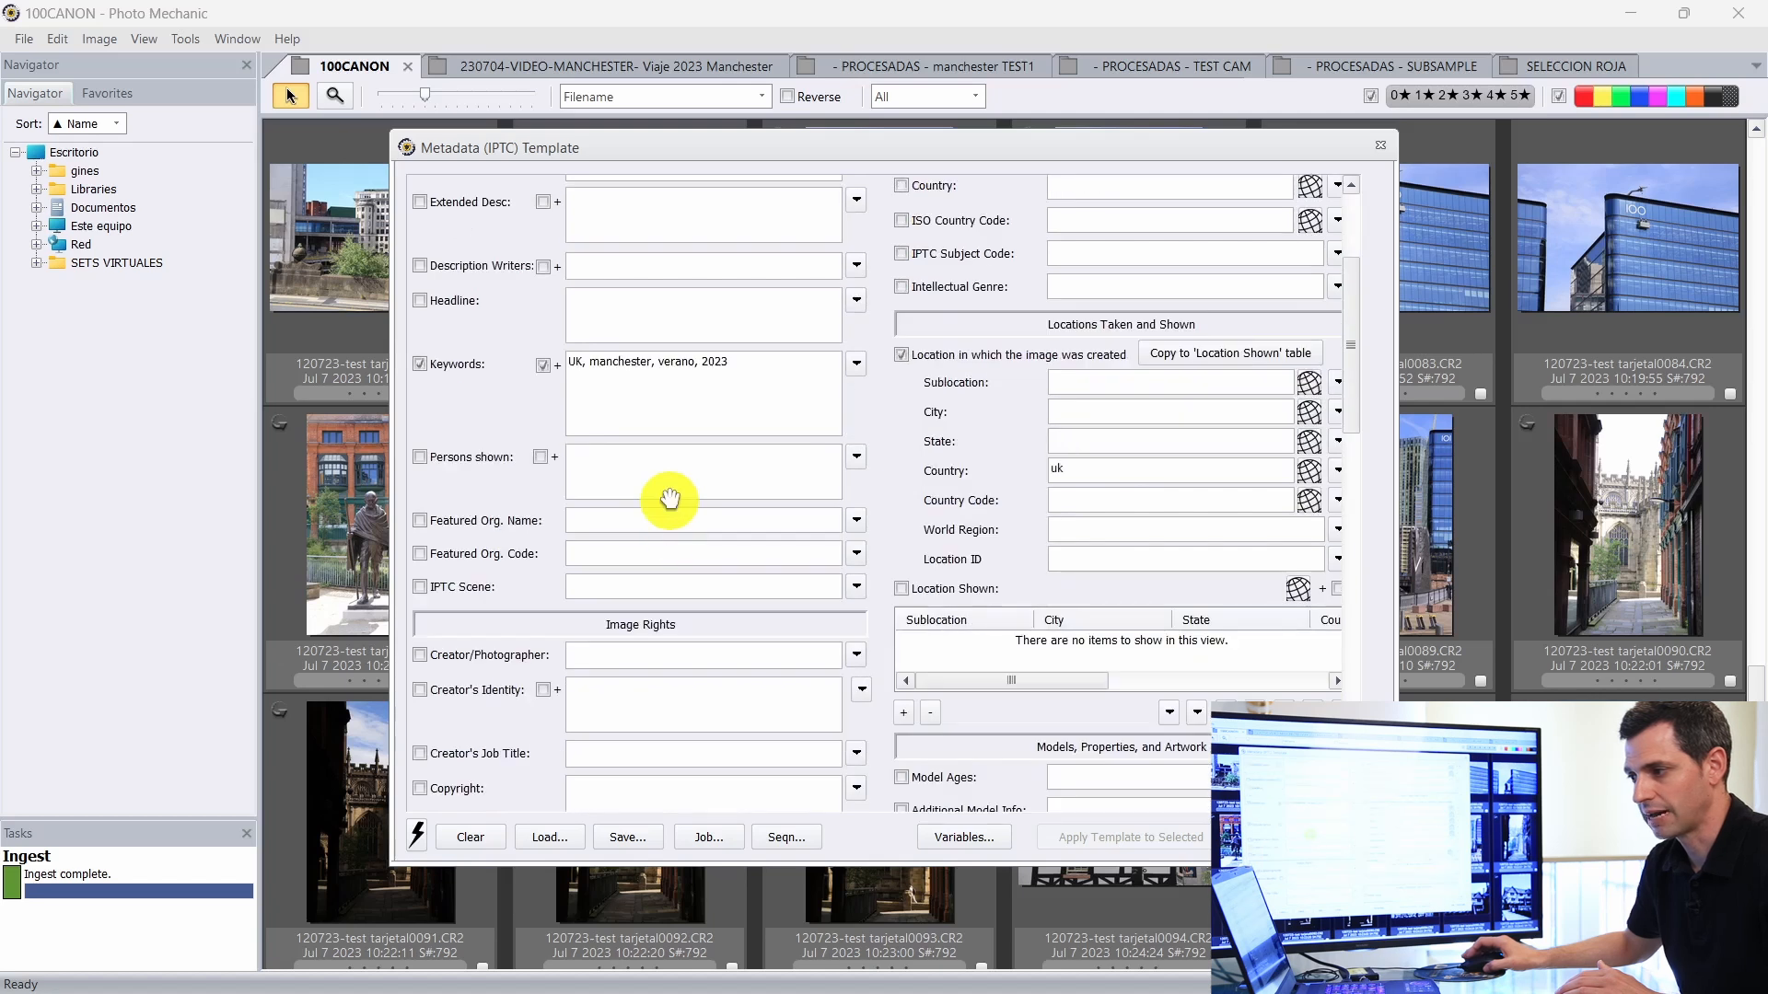
scroll(670, 498, down, 3)
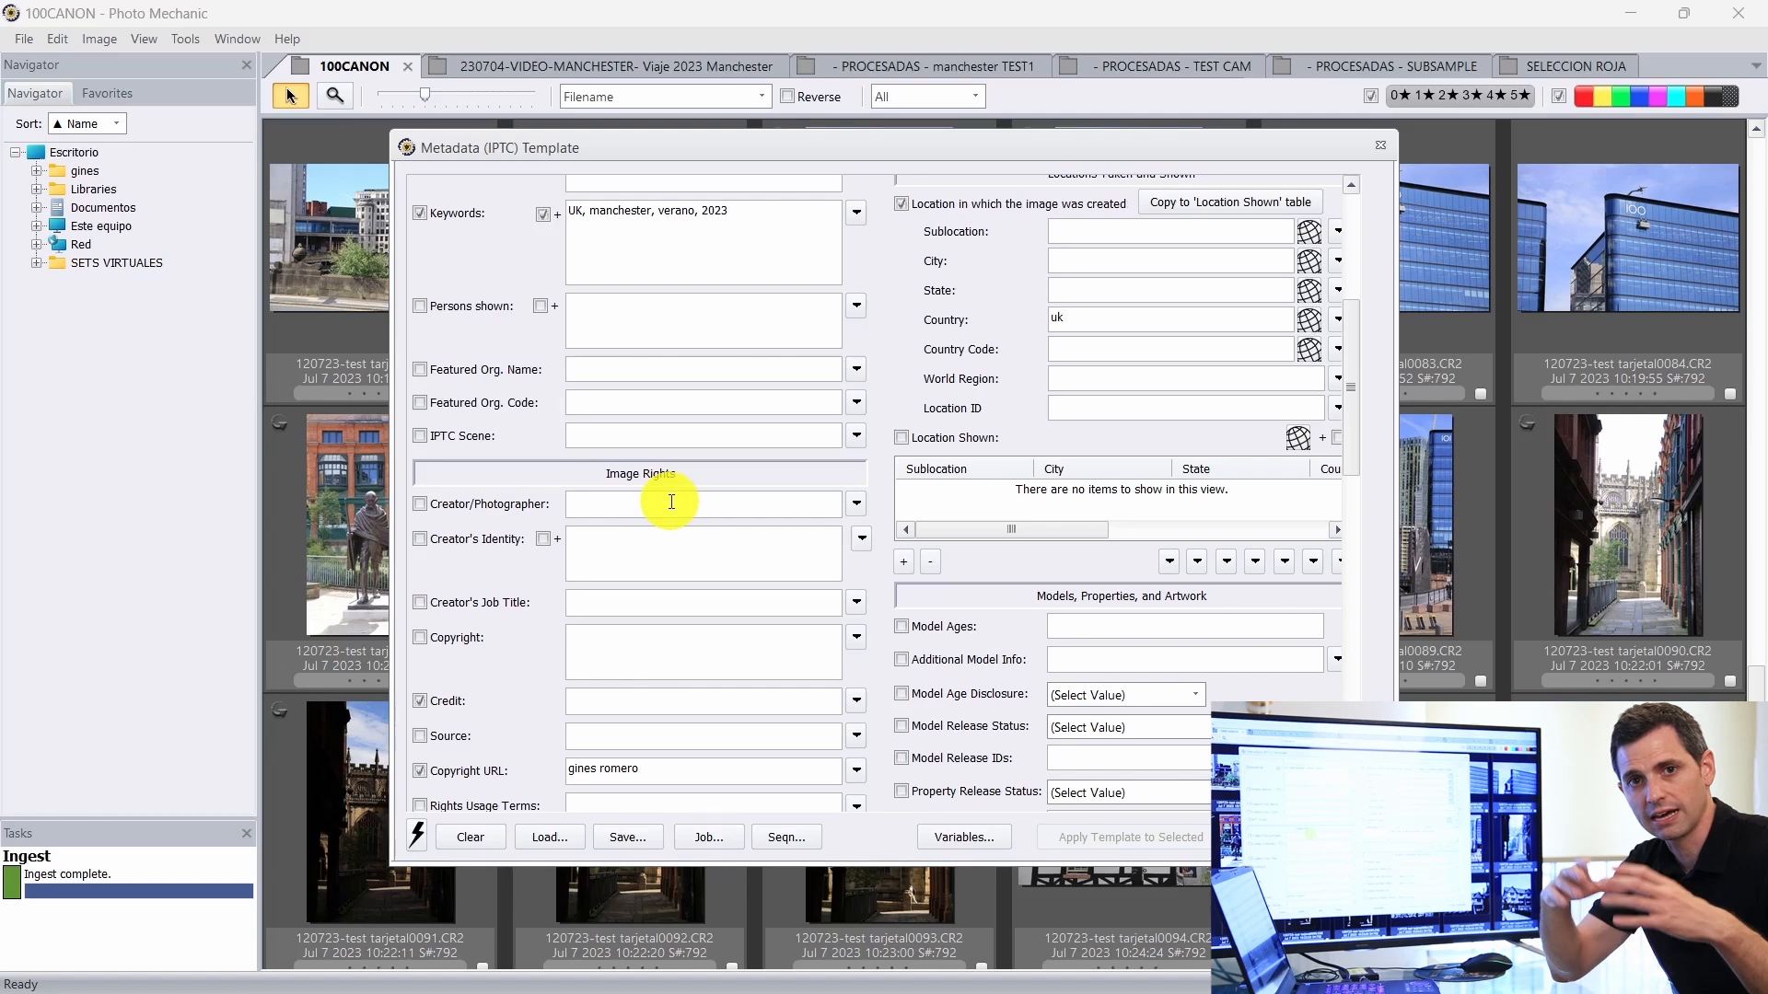
click(1335, 837)
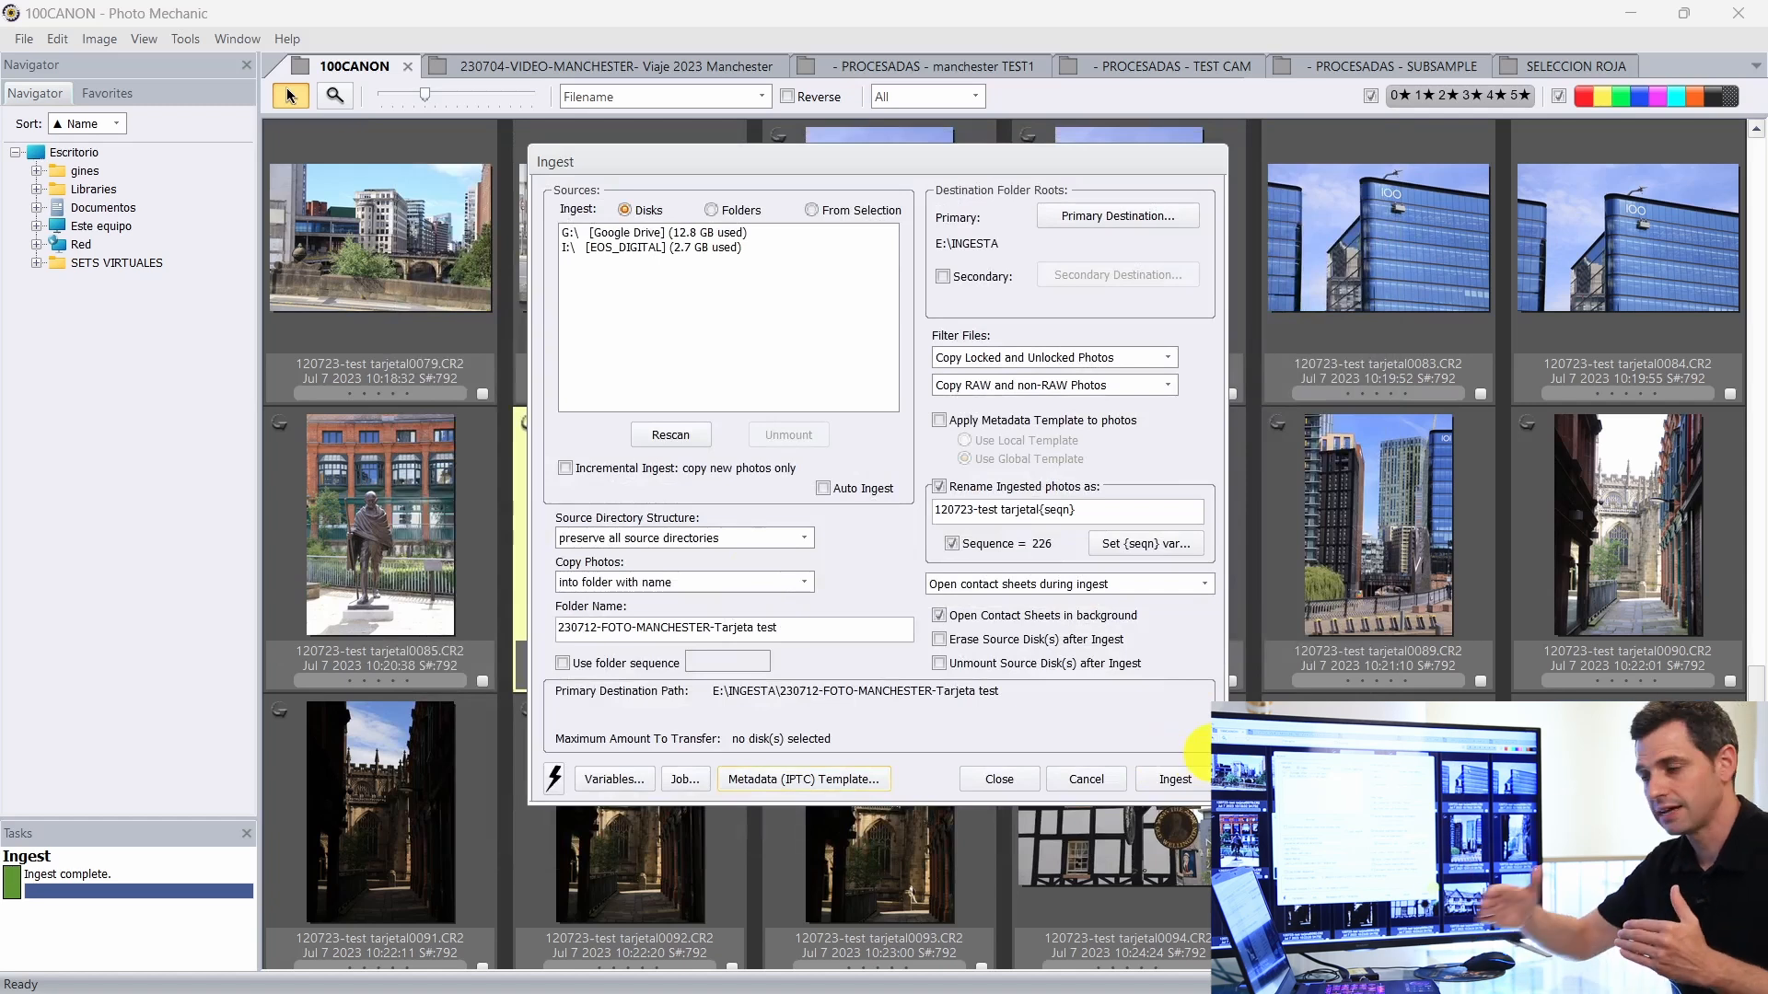
click(1103, 783)
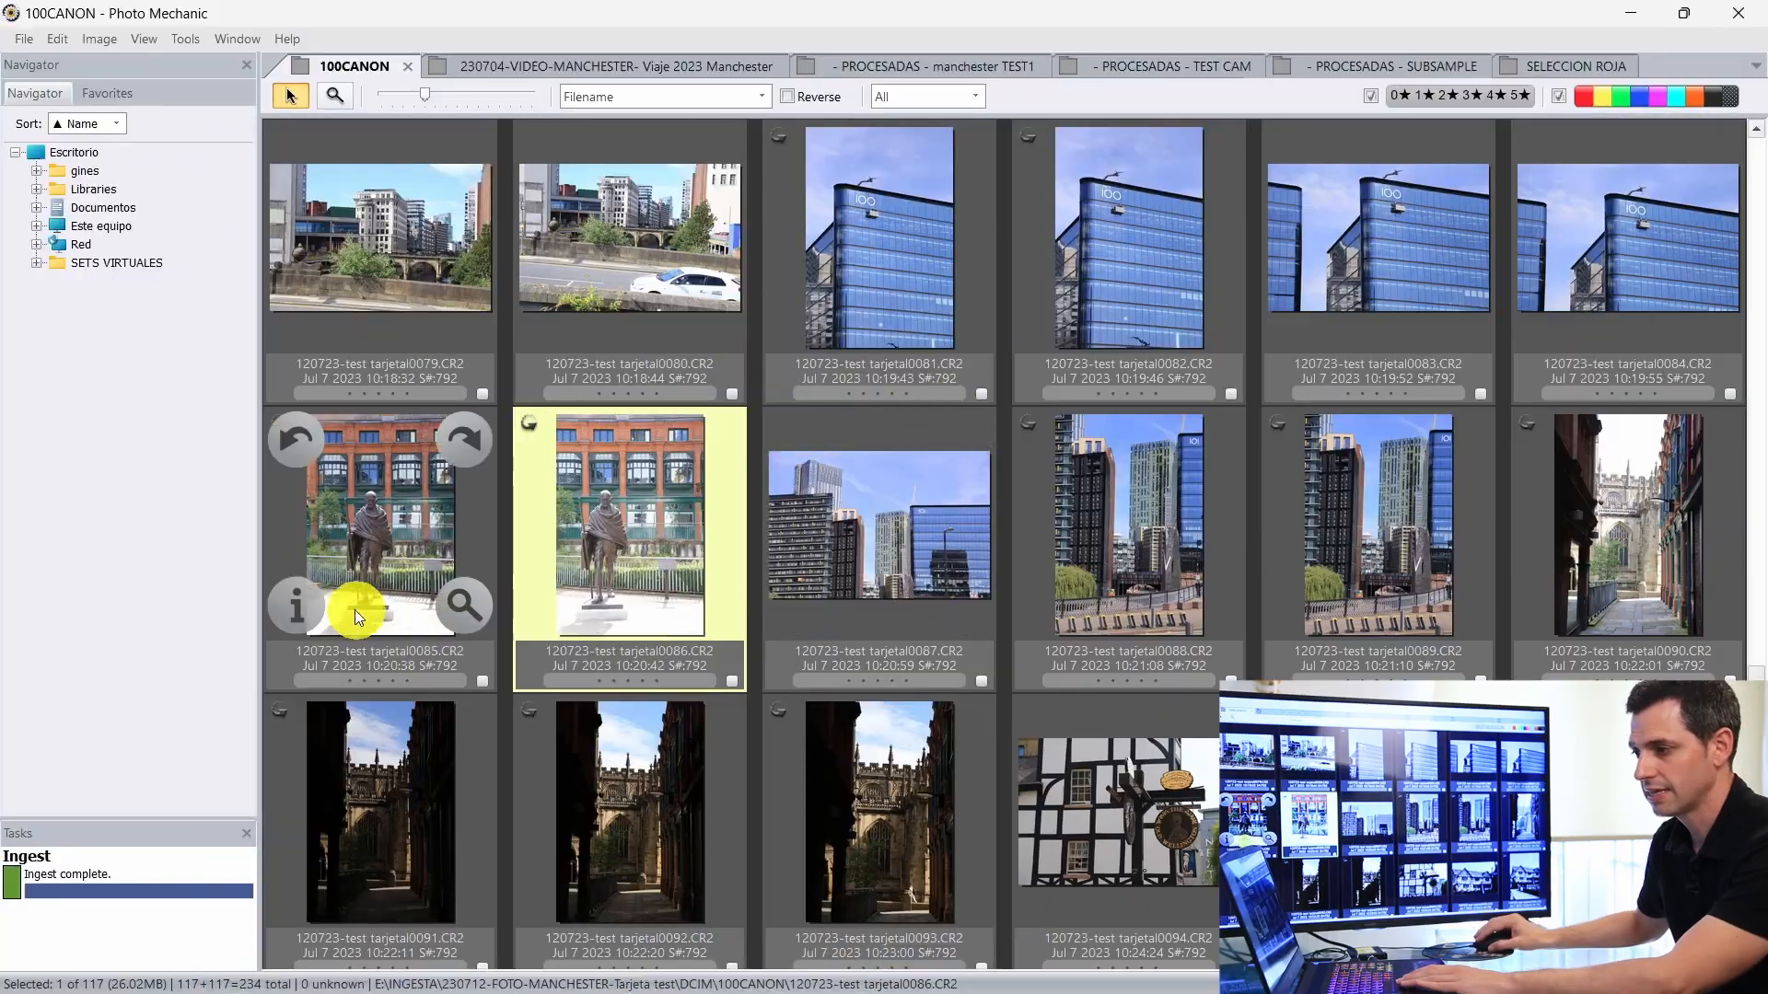
Step: Inspect the IPTC metadata of 120723-test tarjetal0085.CR2, close it, and browse the first photos of the contact sheet
click(305, 607)
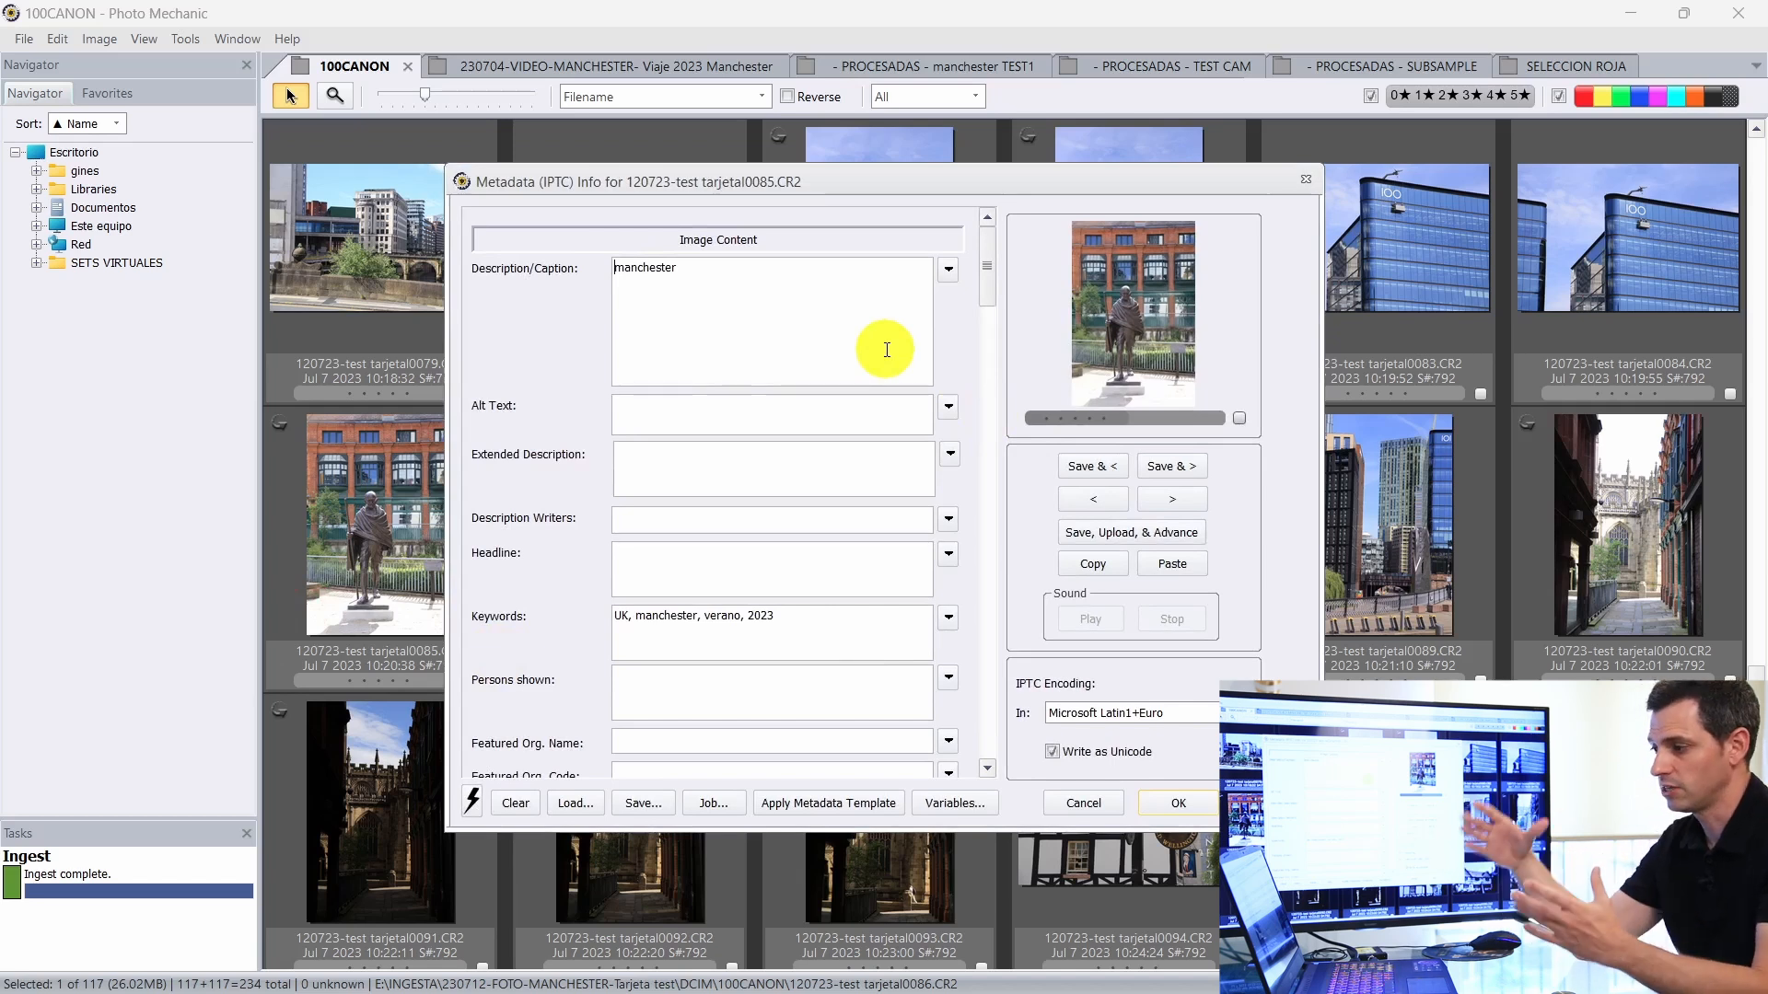
click(1302, 188)
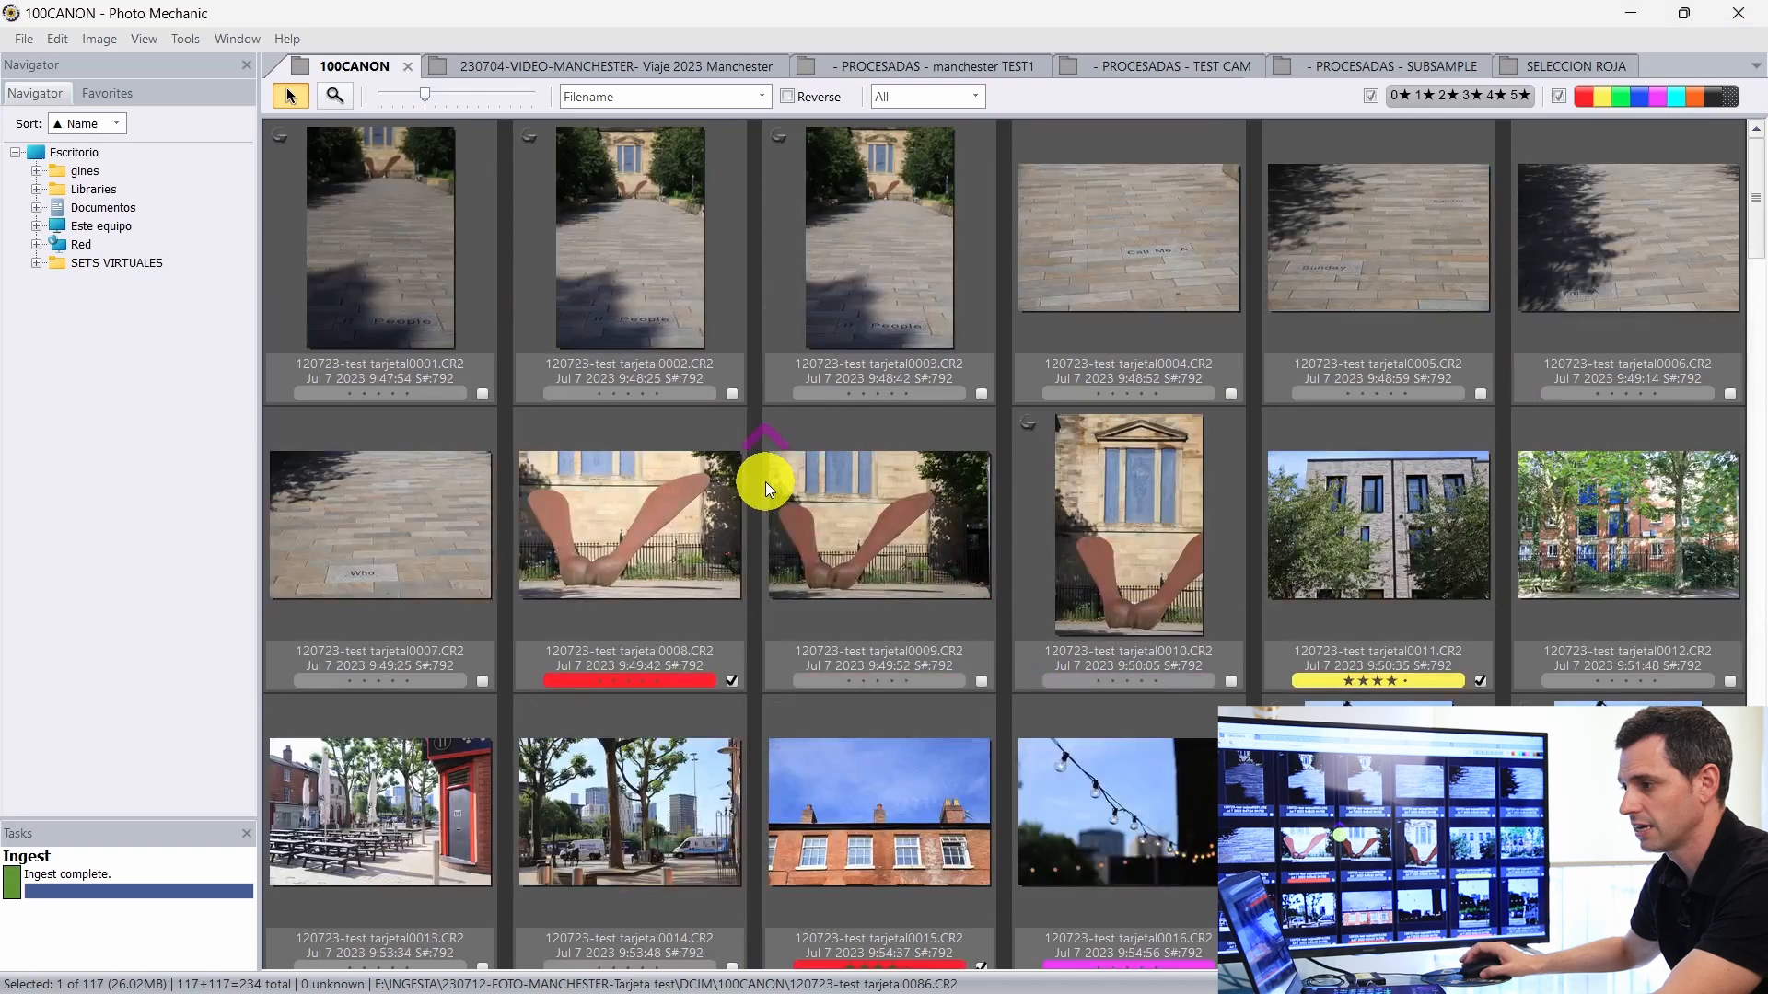
scroll(765, 482, down, 3)
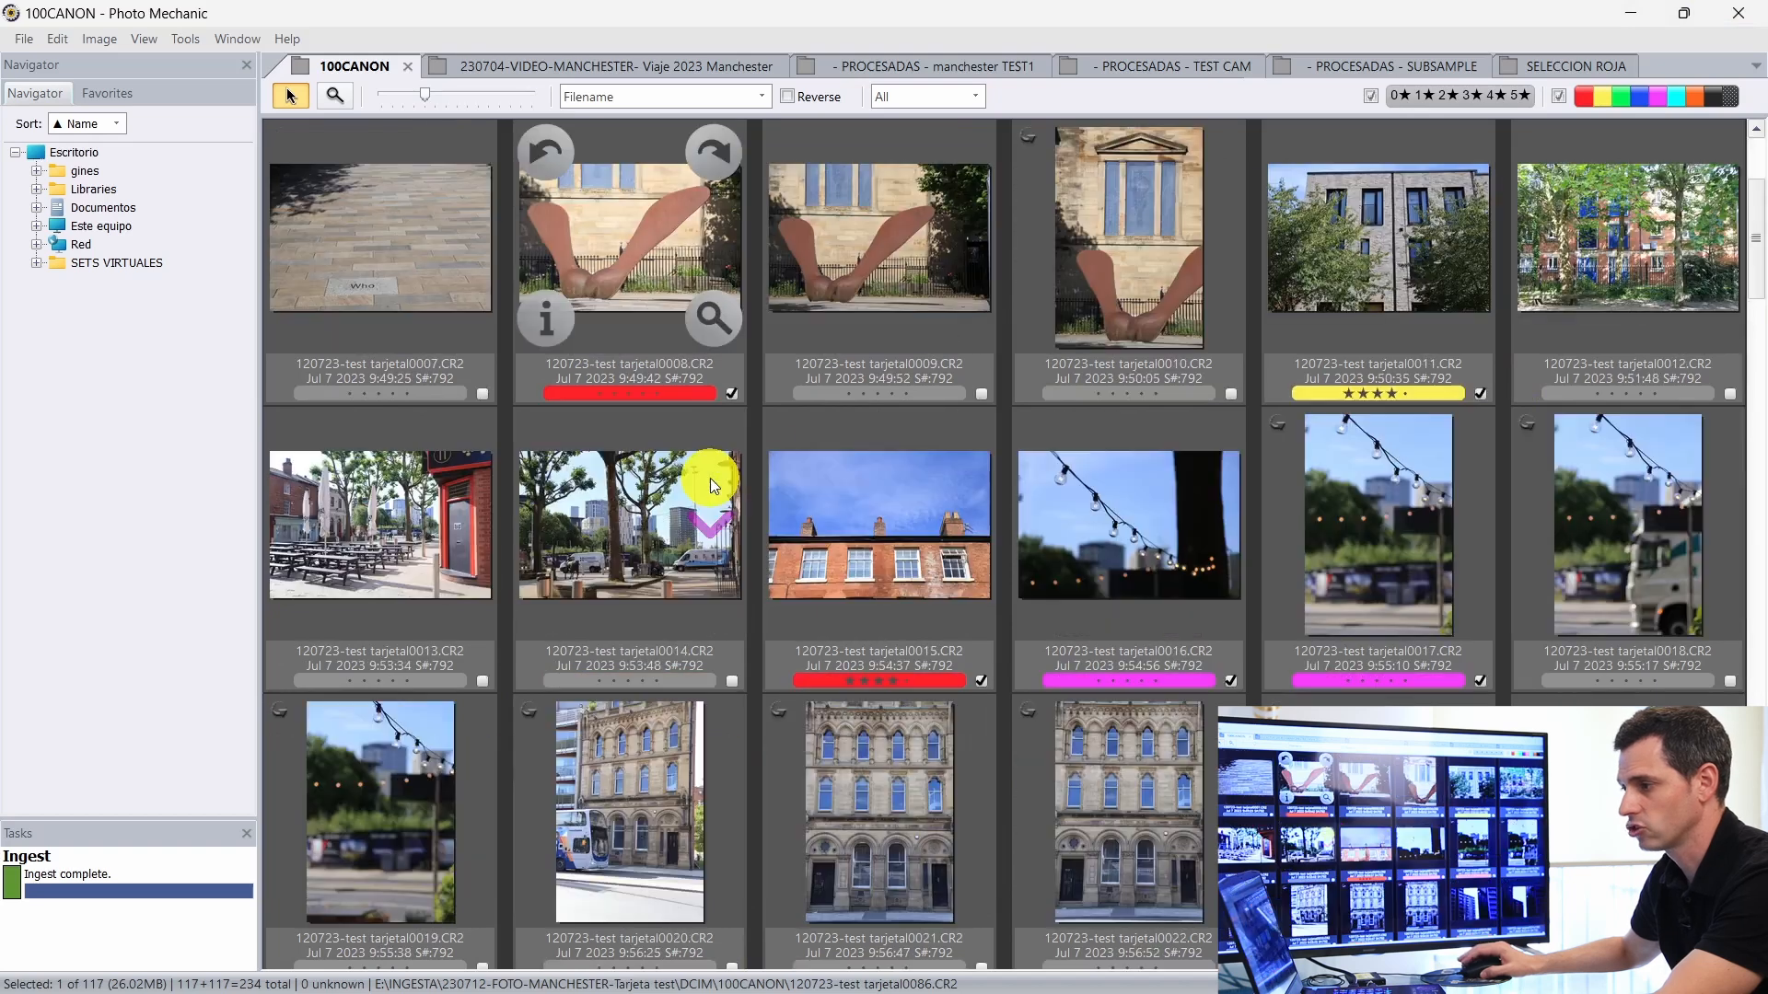
Step: Select the photos from 120723-test tarjetal0008.CR2 through 120723-test tarjetal0106.CR2 and open the Exporter for them
click(613, 238)
scroll(804, 433, down, 15)
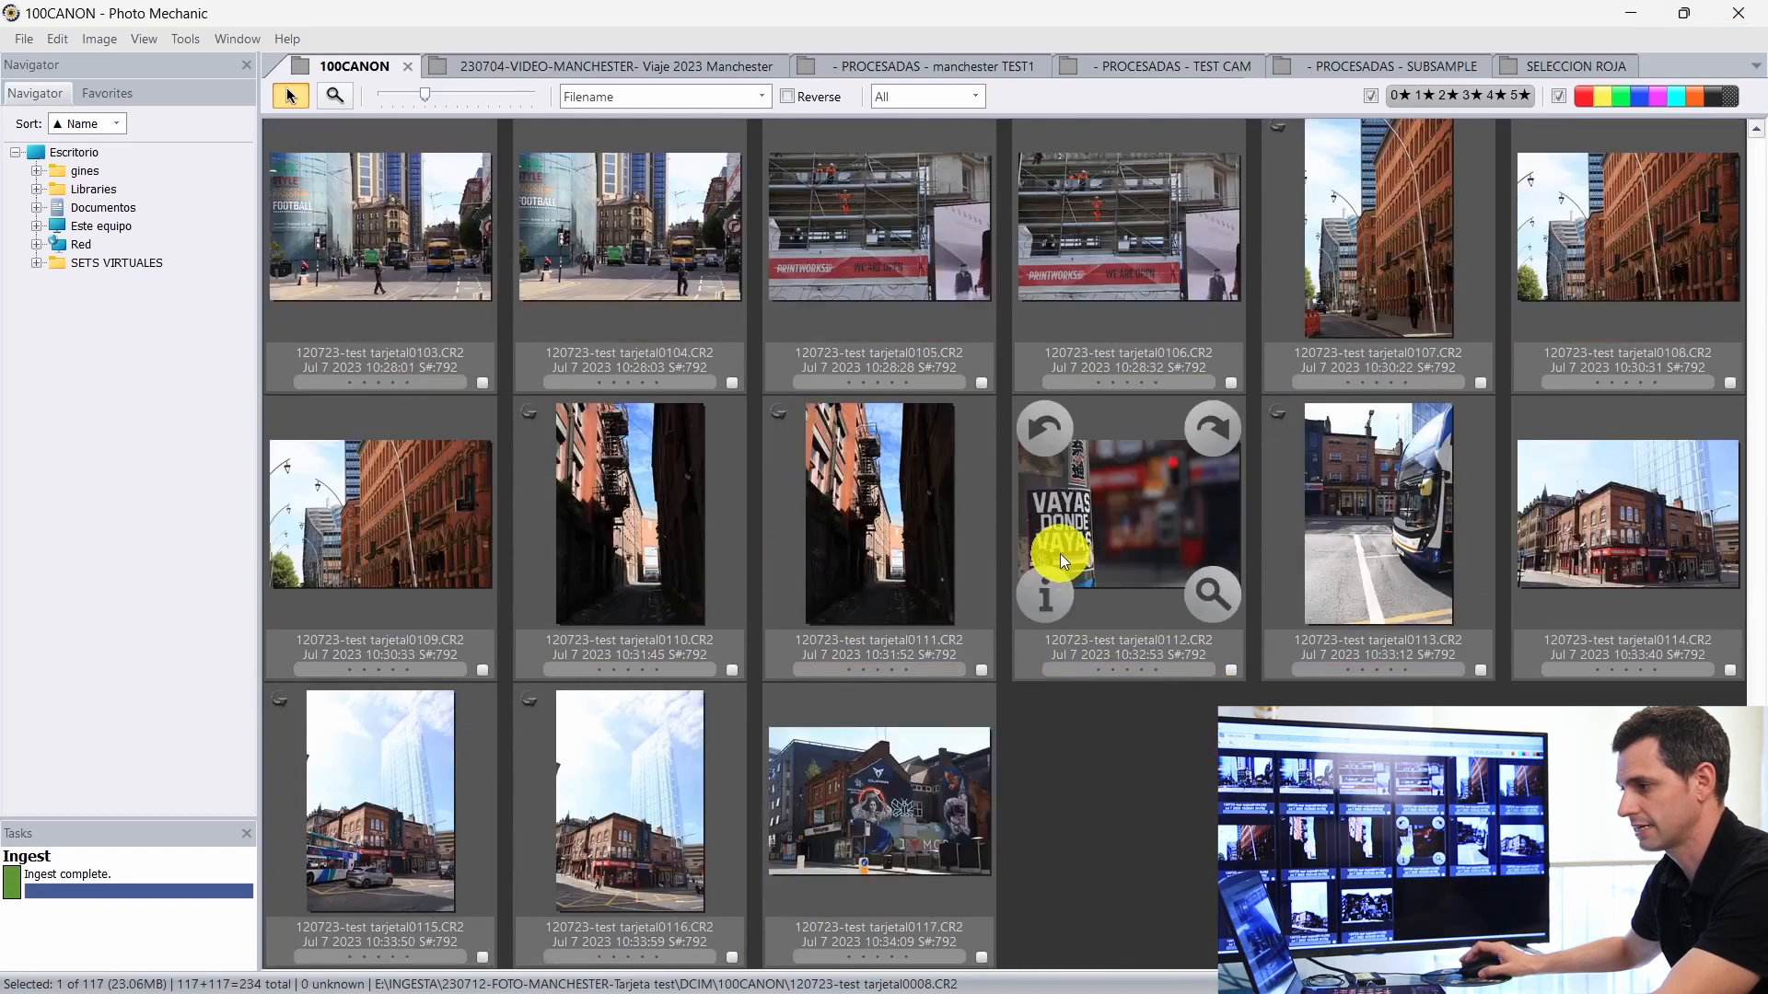
scroll(1059, 555, up, 1)
shift+click(1098, 566)
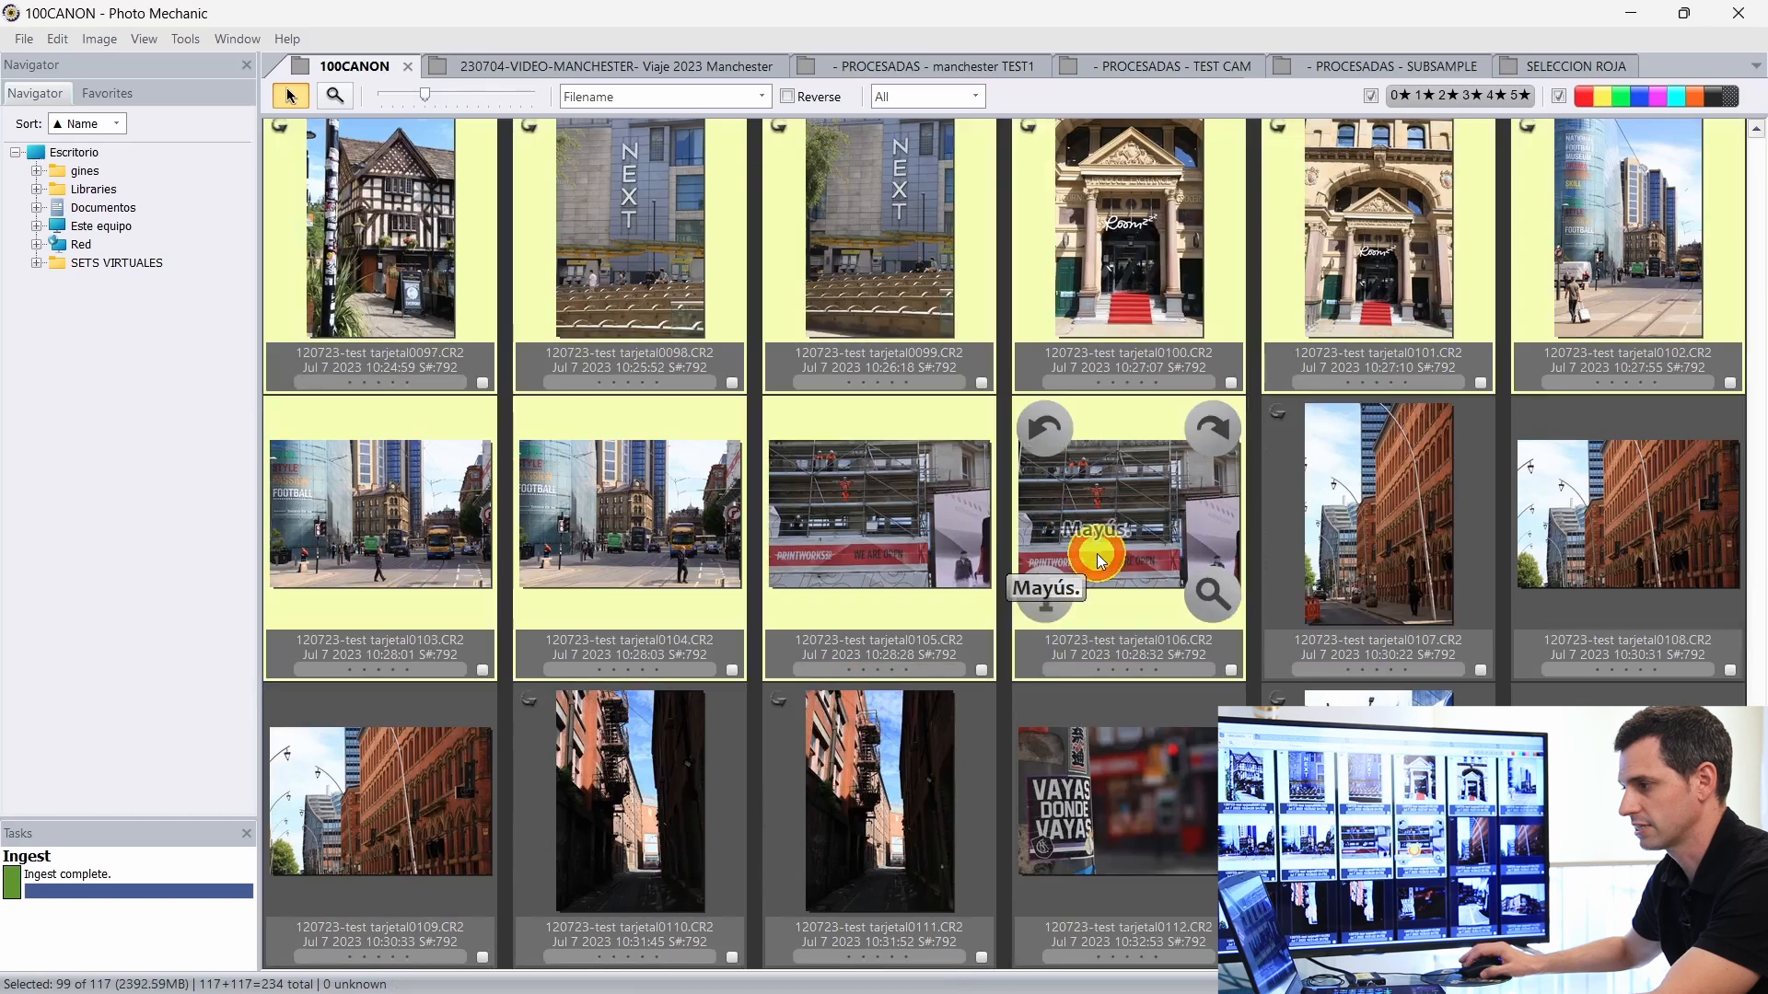
click(22, 41)
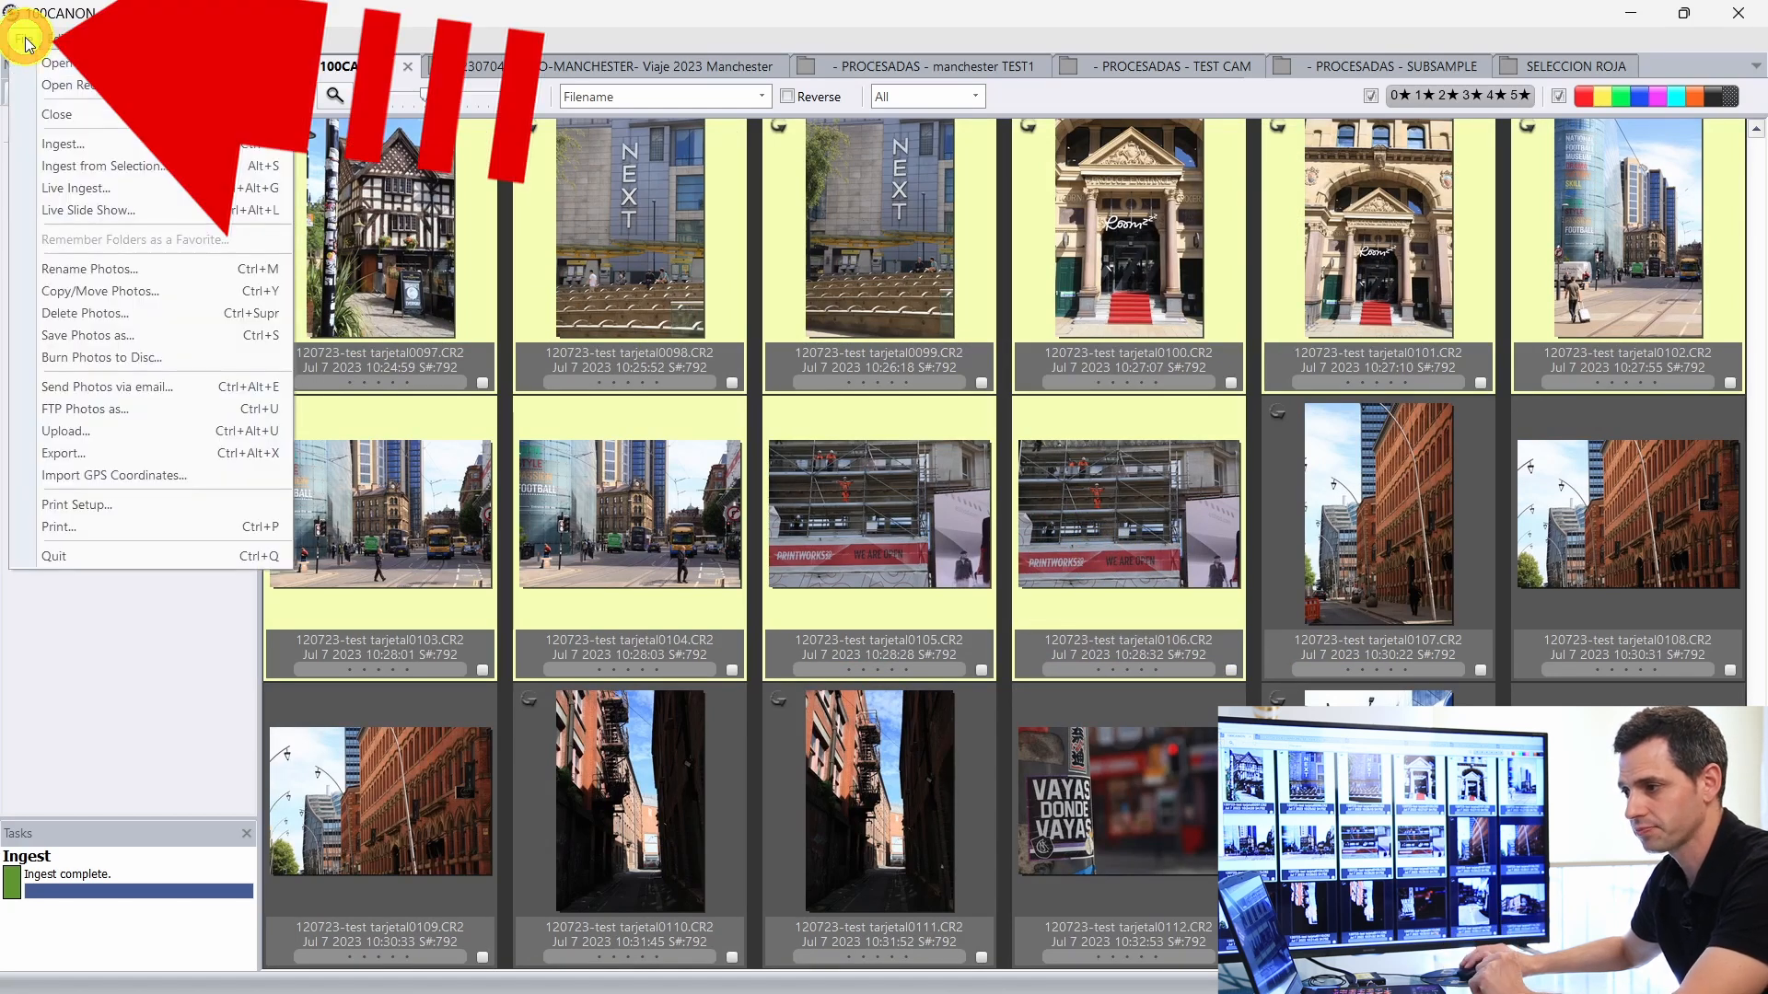
click(157, 444)
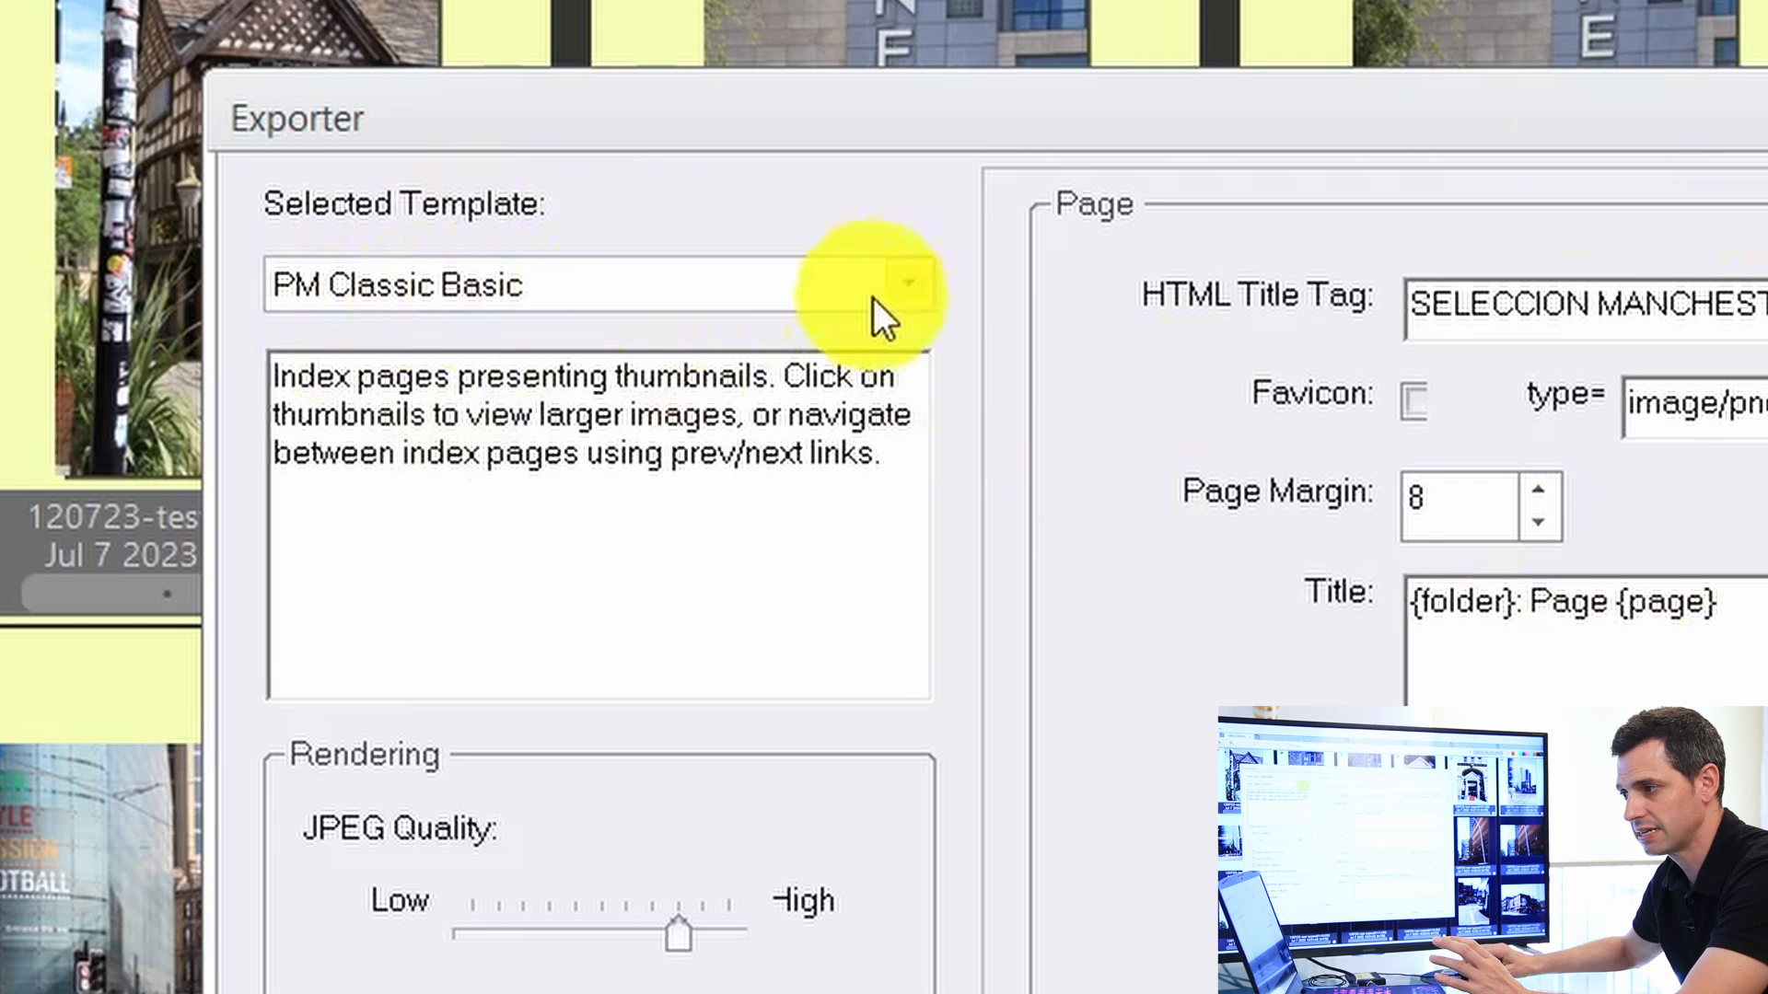
Step: Keep the PM Classic Basic export template, lower the JPEG quality to a middle setting, and enable Subsample Chroma
click(913, 296)
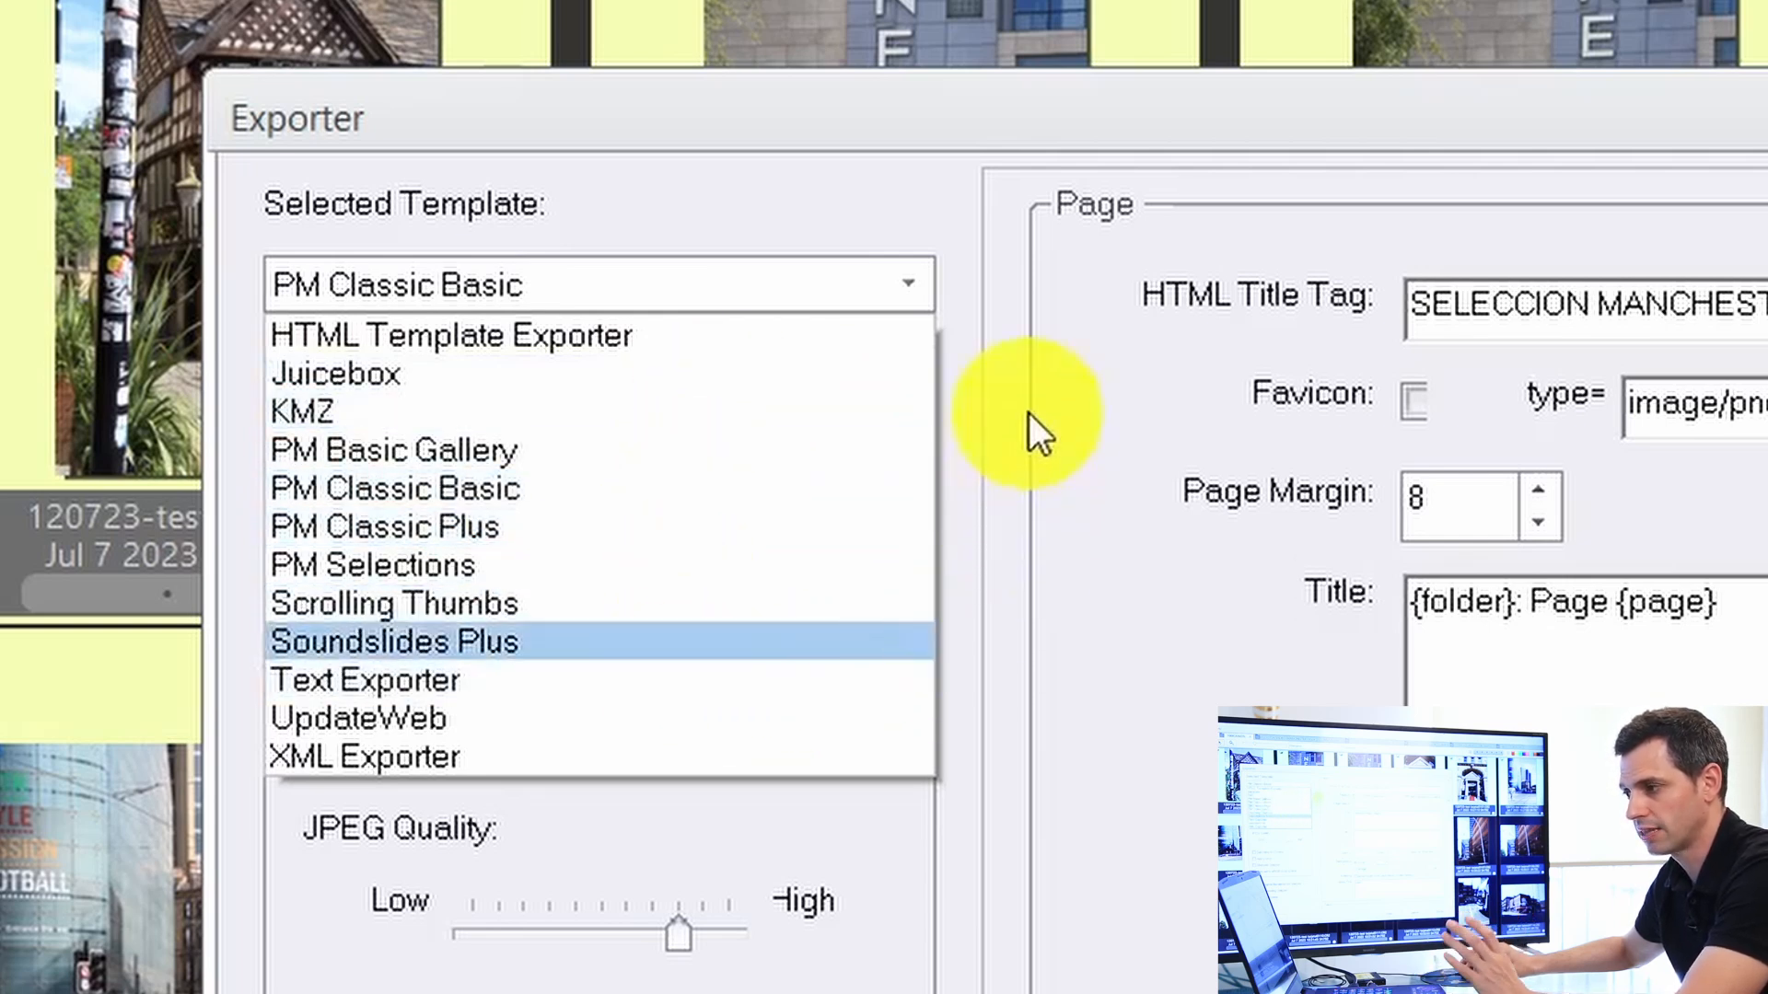
key(p)
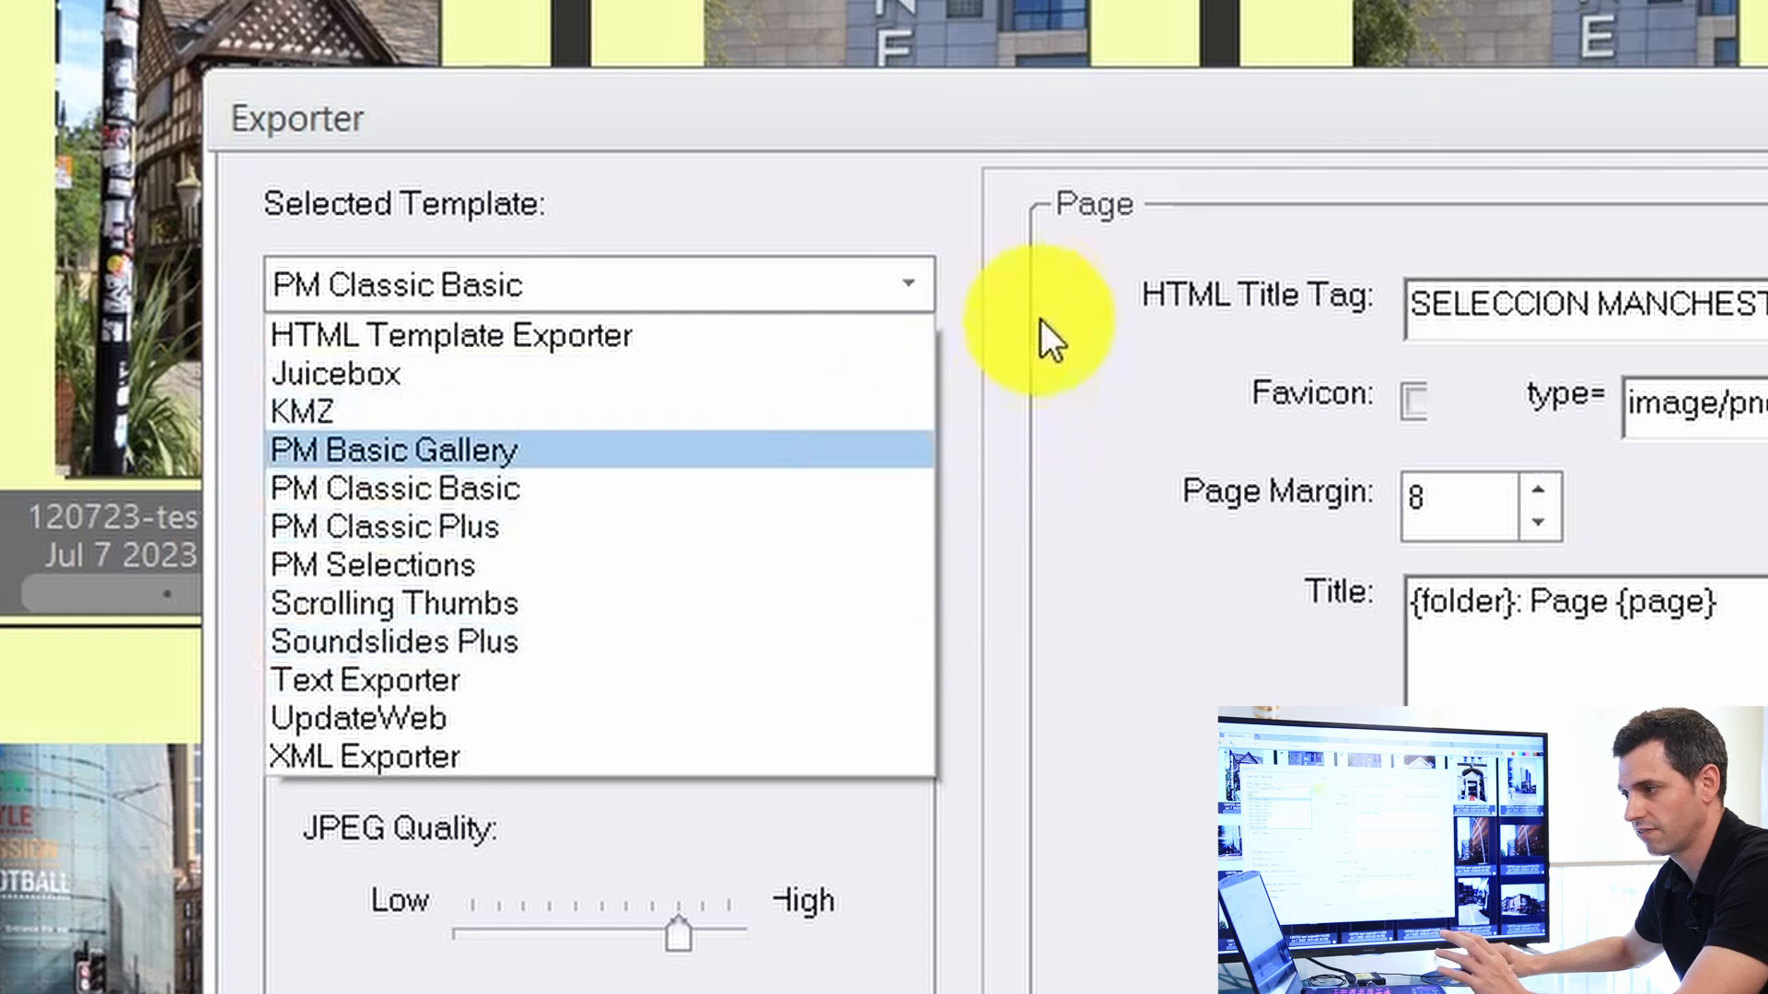
click(927, 195)
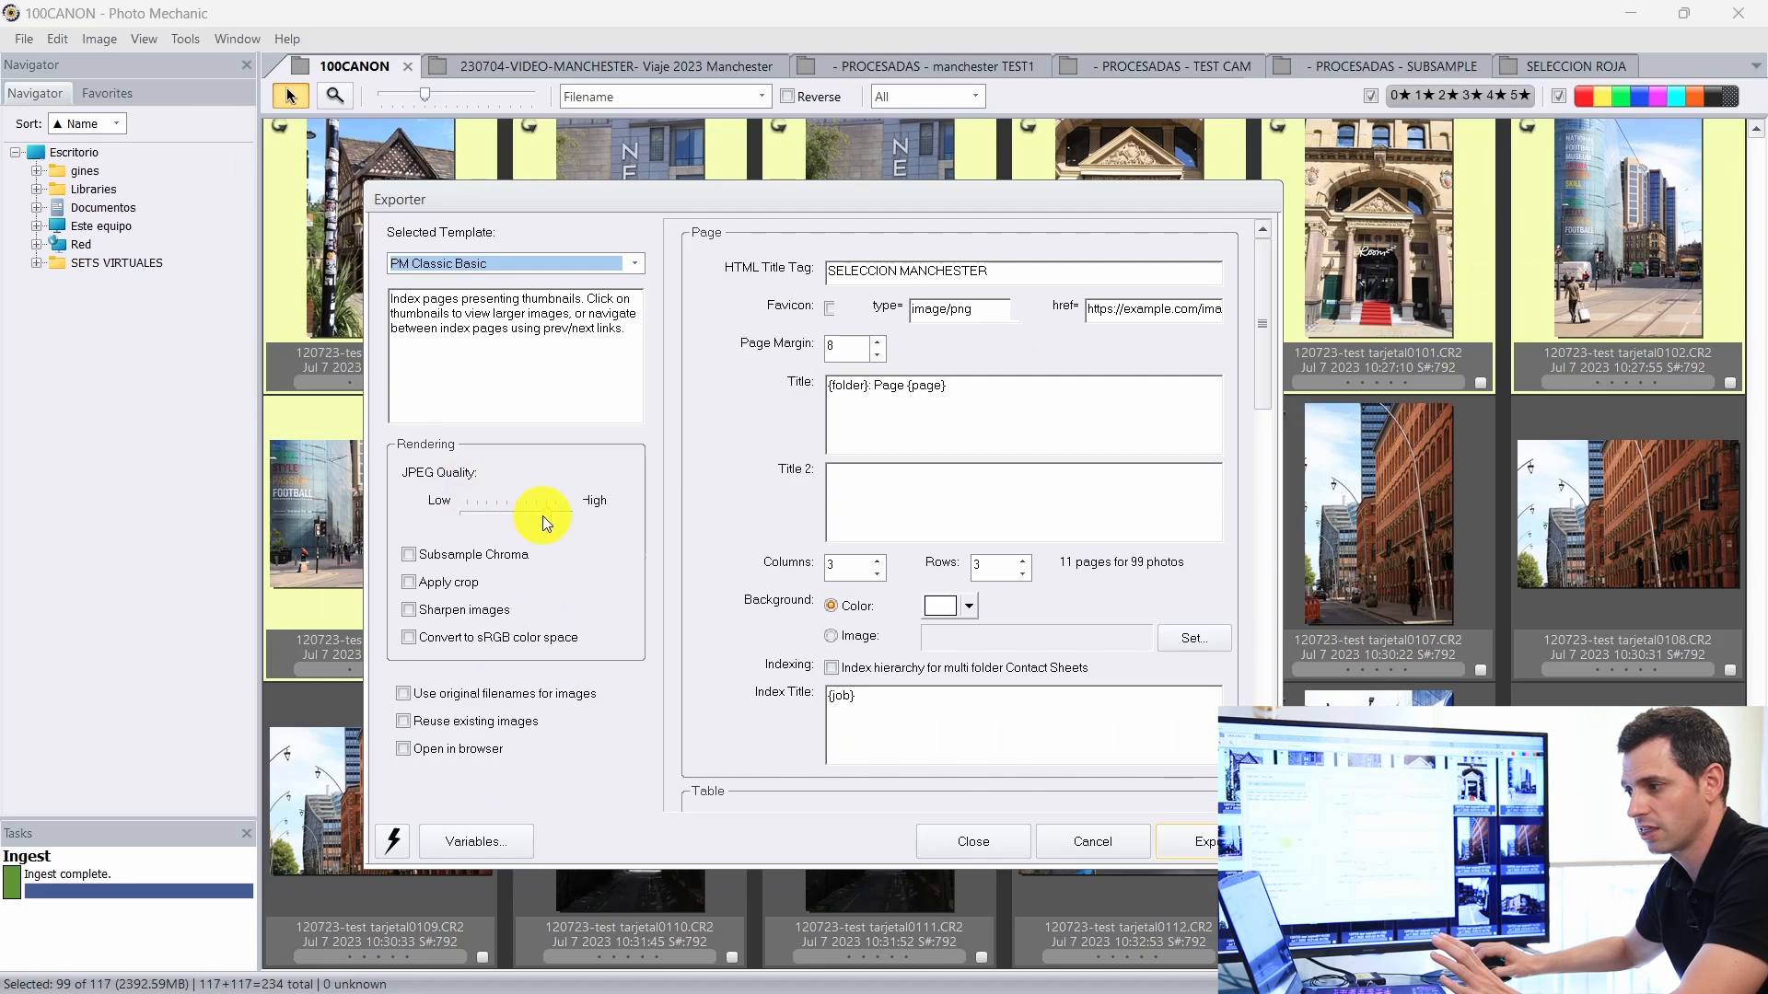
drag(671, 940, 610, 969)
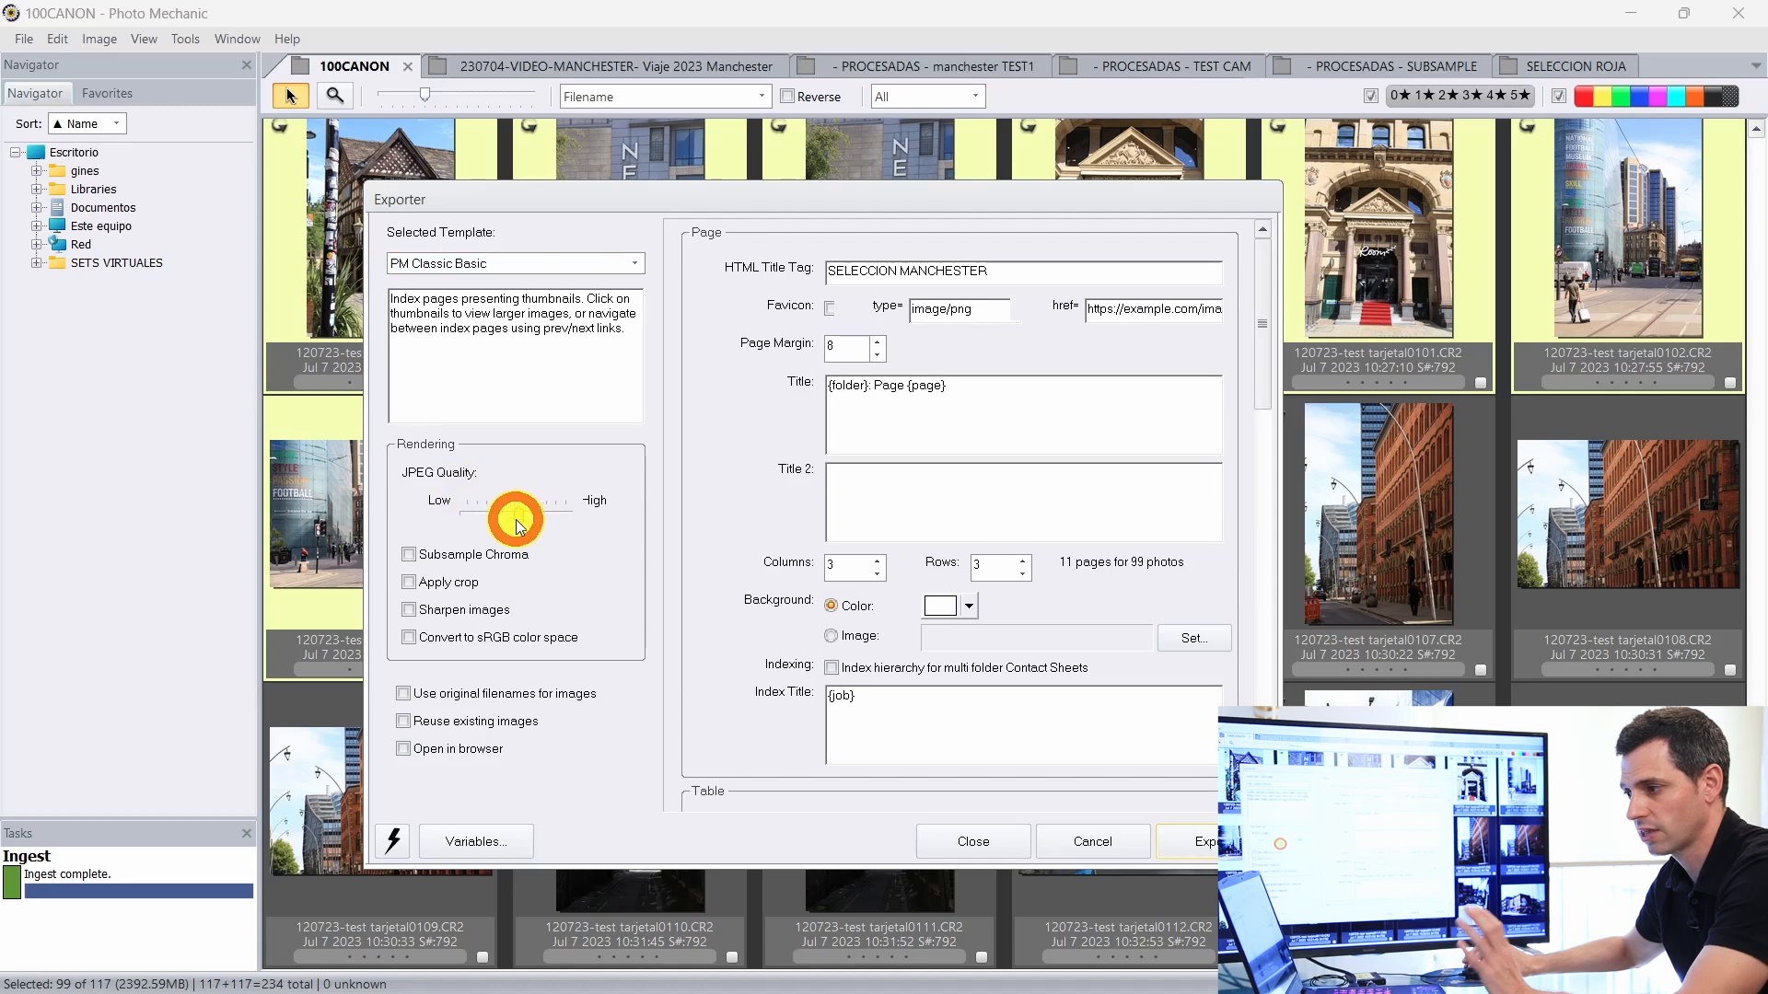
click(409, 556)
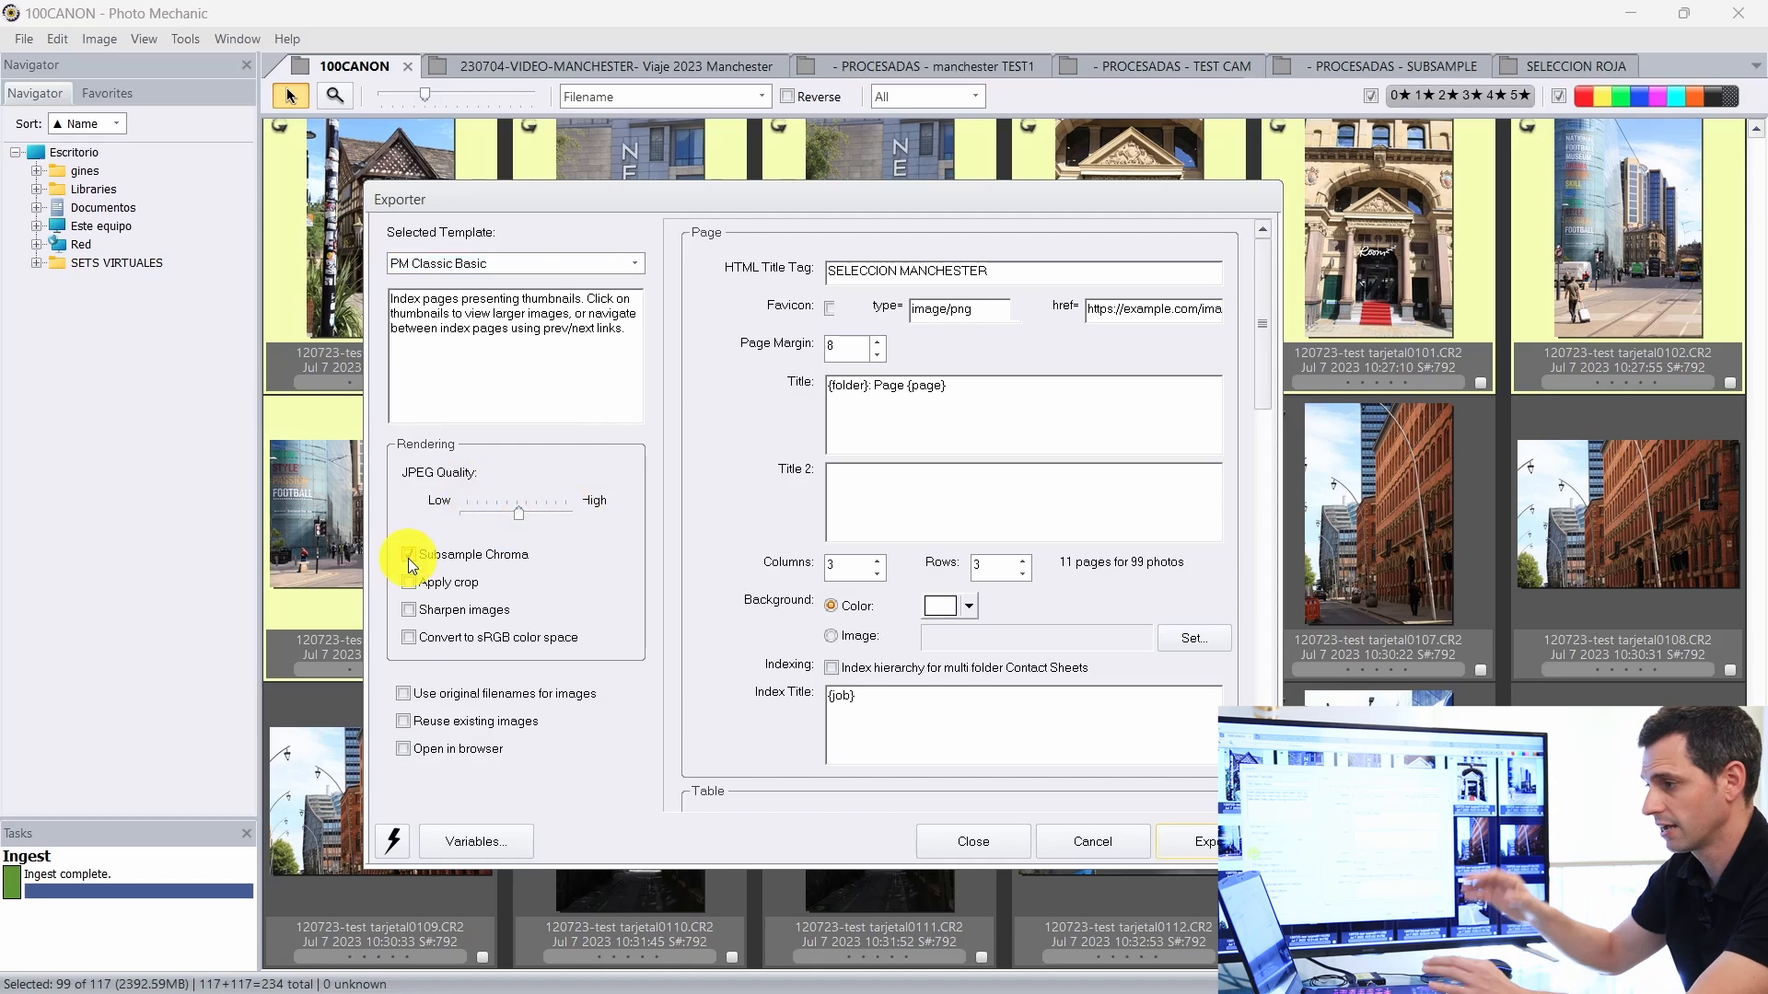
Step: Set the gallery's HTML Title Tag to TRST and its page layout to 4 columns and 4 rows
drag(1008, 268, 808, 268)
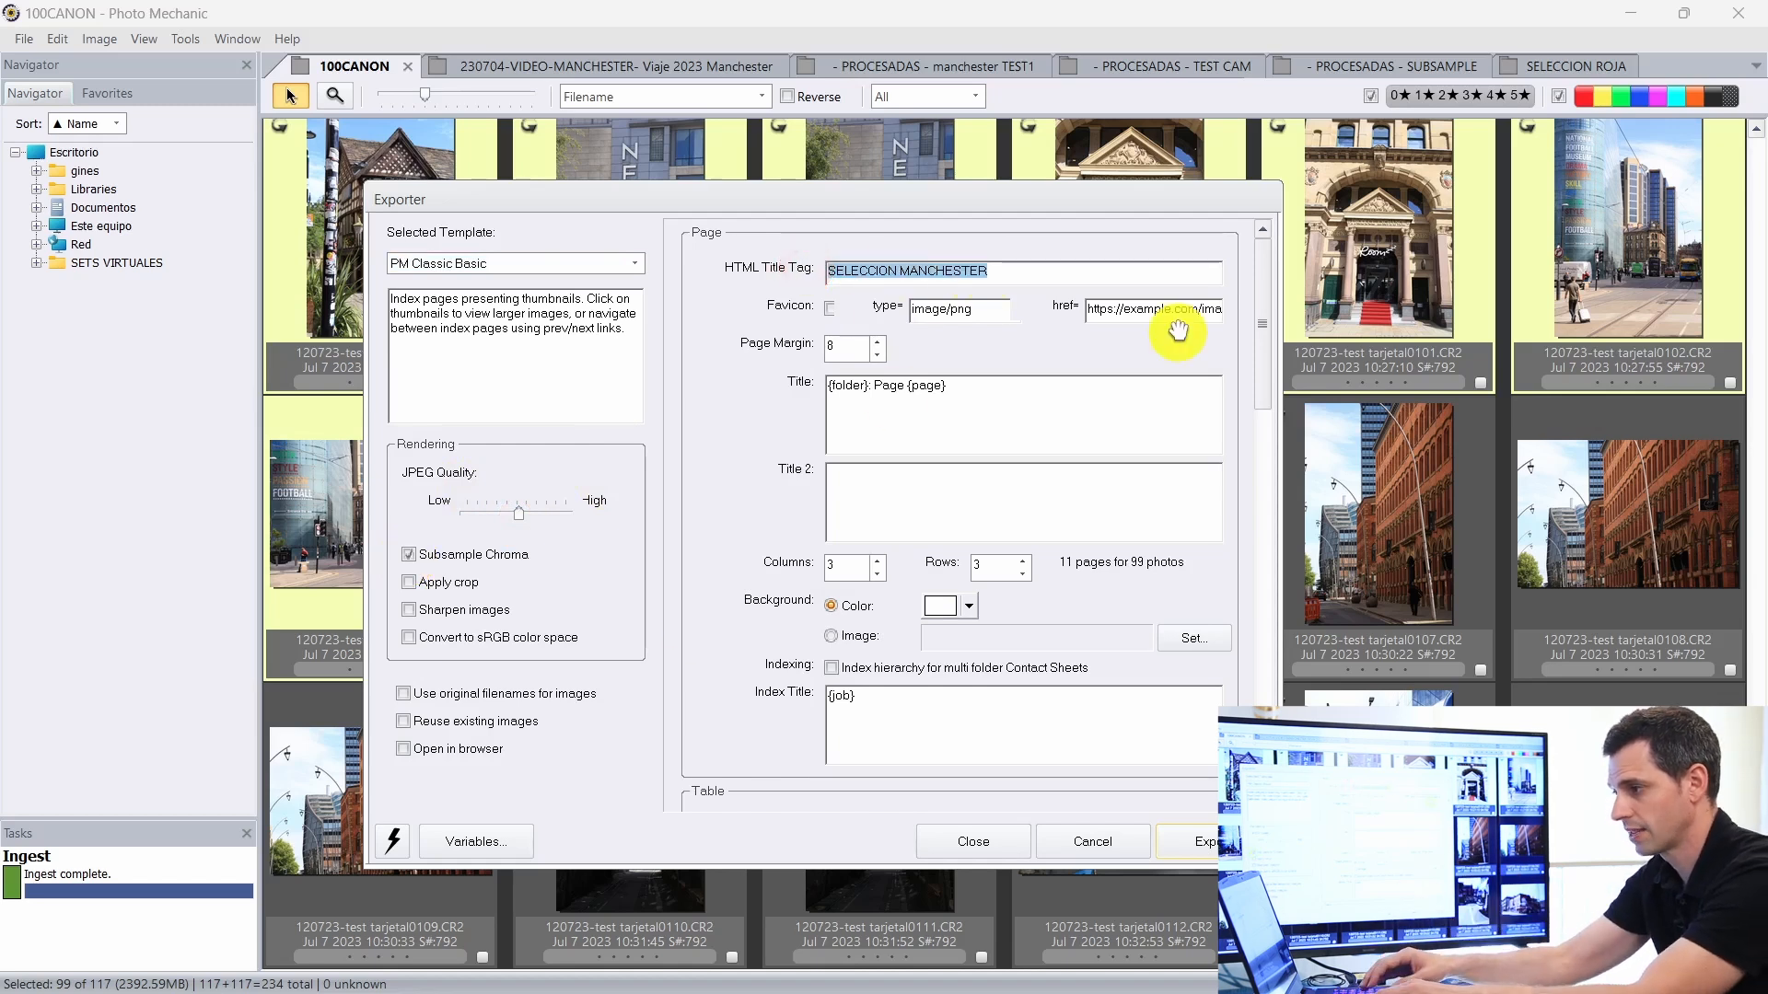
text(TRS)
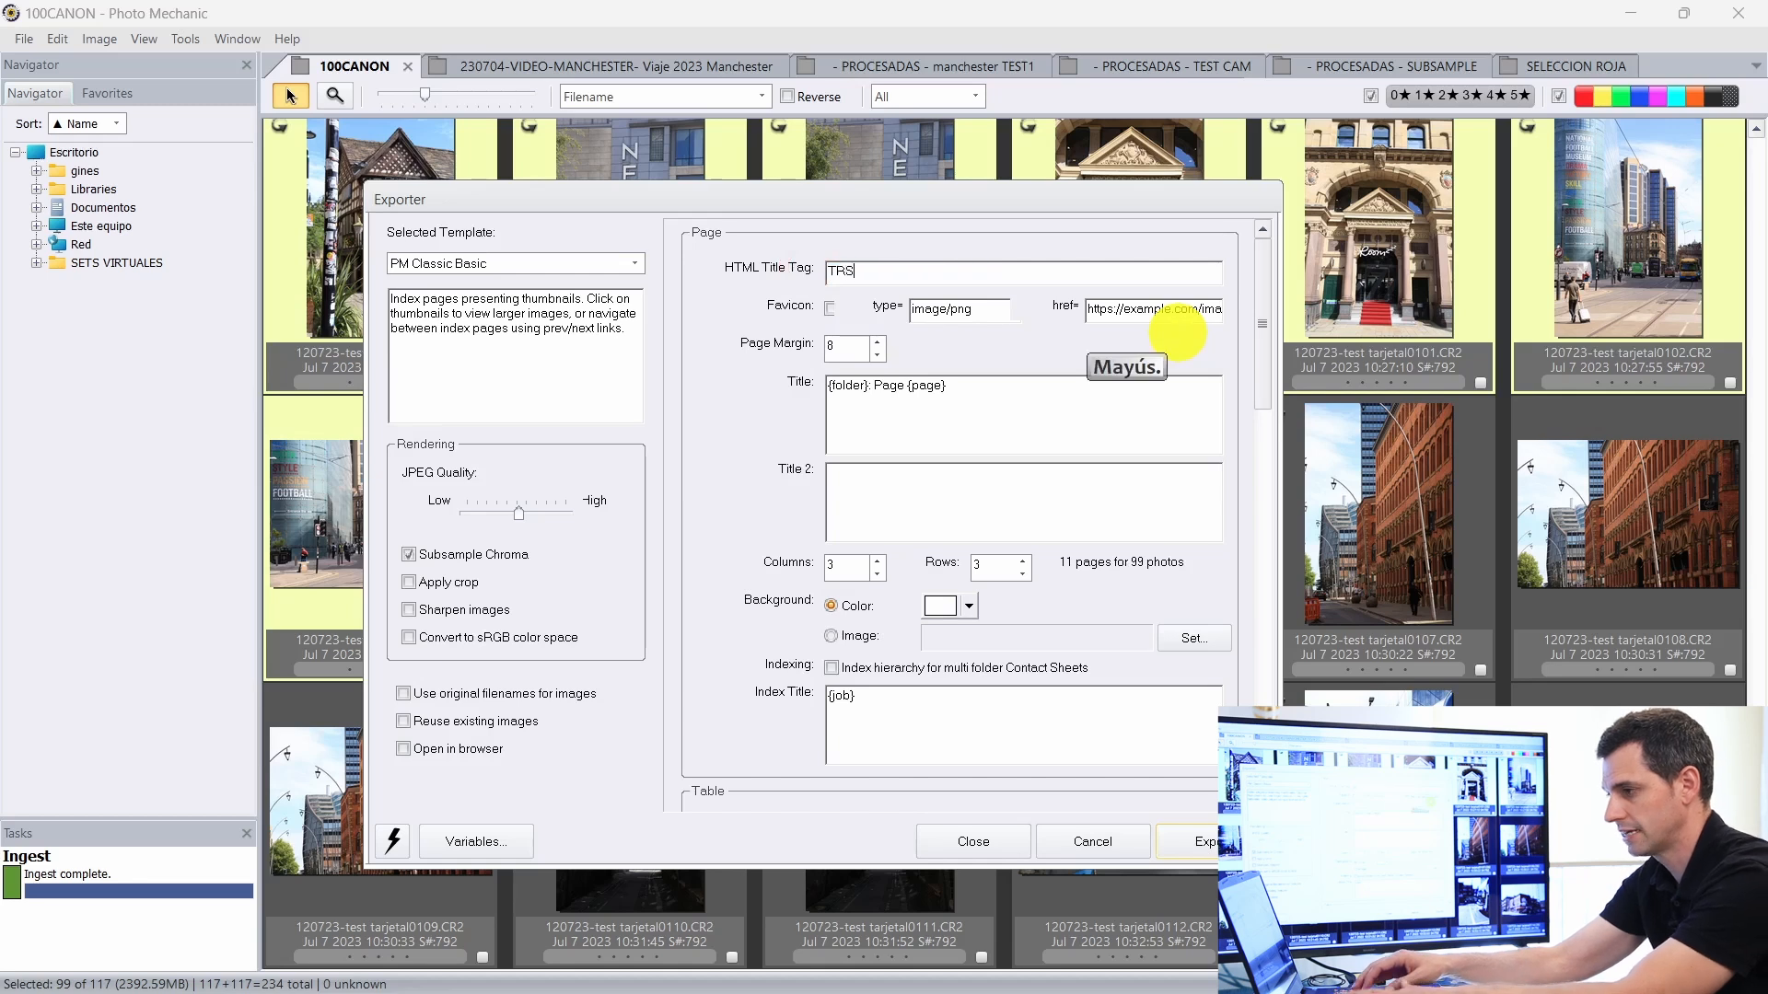
text(T)
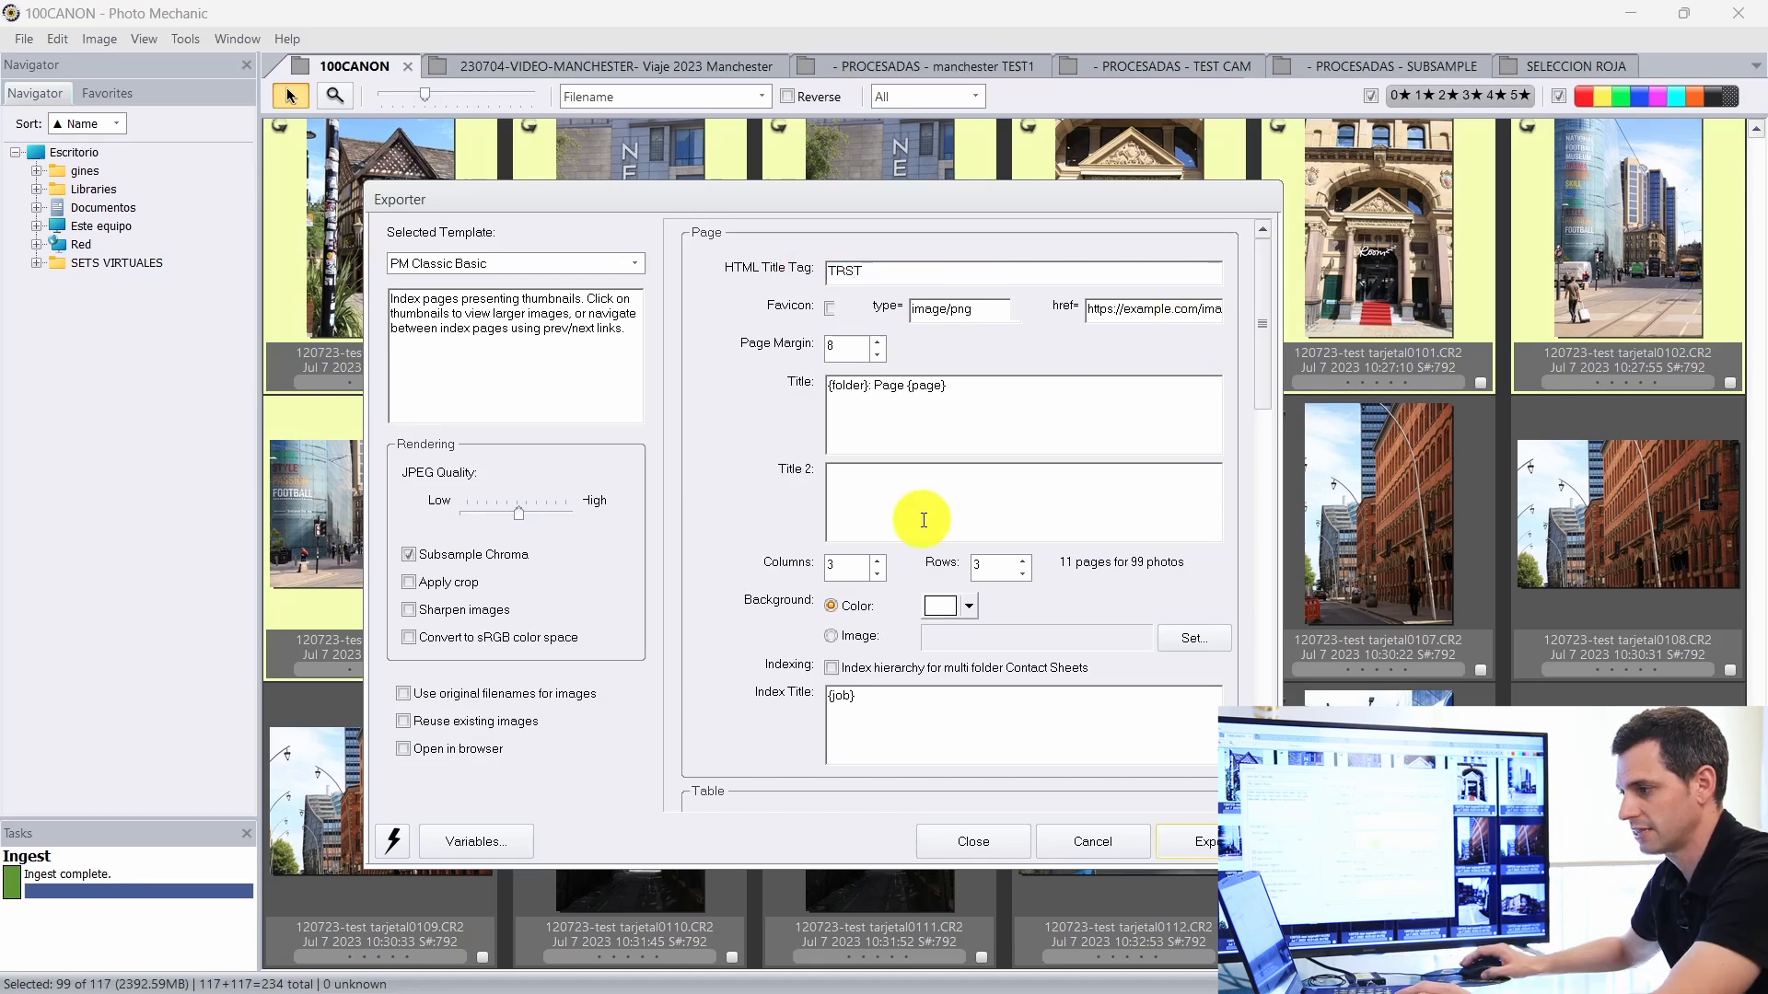
click(877, 559)
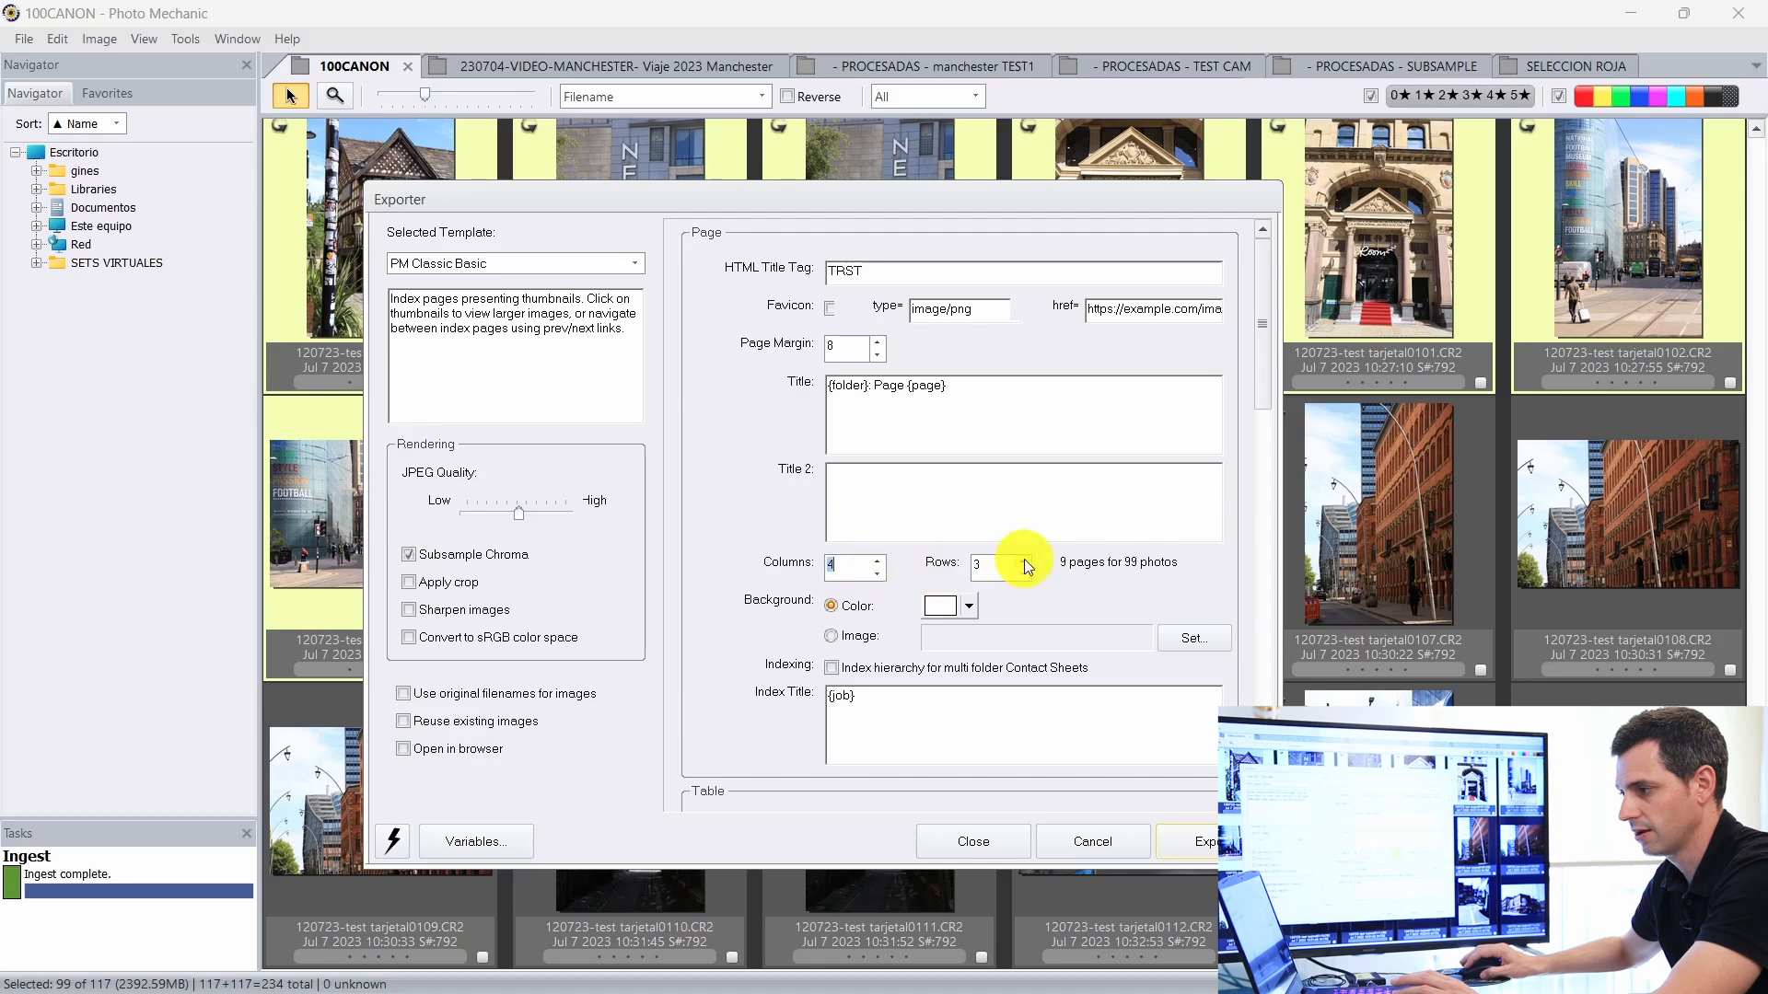
click(1022, 559)
Step: Review the remaining gallery settings and export the selection into the WEB html test folder on the ISOLATED (E:) drive
scroll(1113, 593, down, 3)
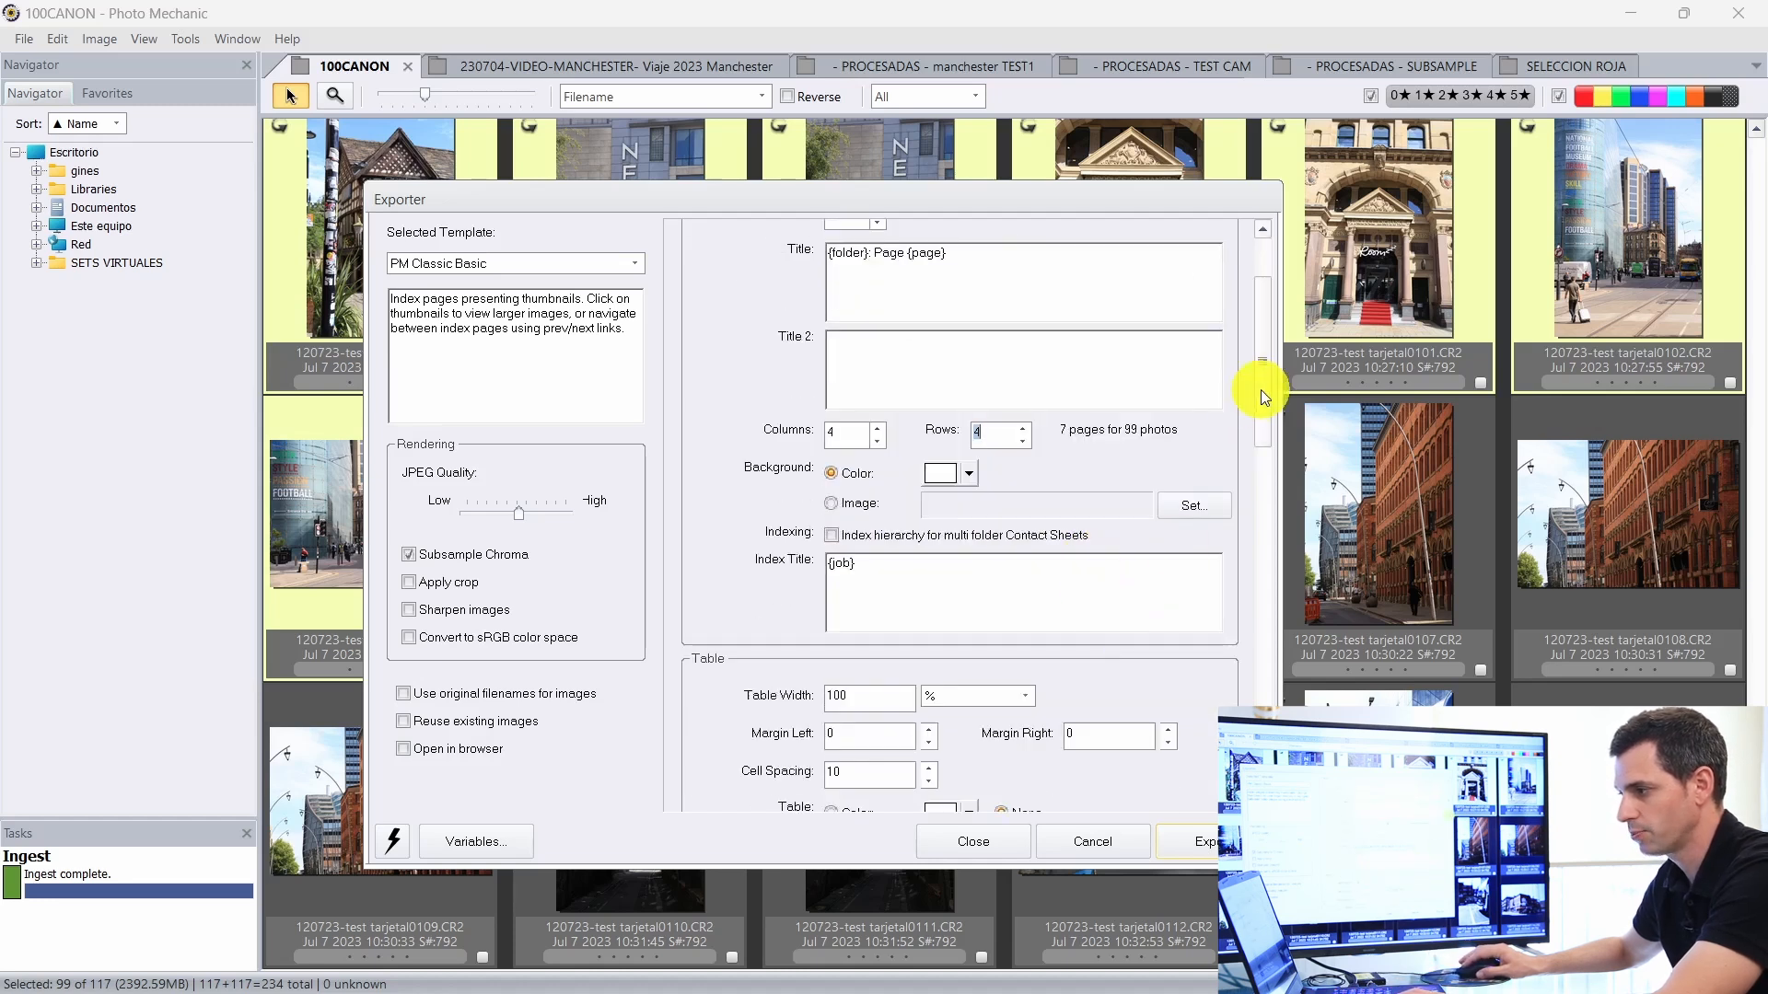
drag(1263, 383, 1179, 518)
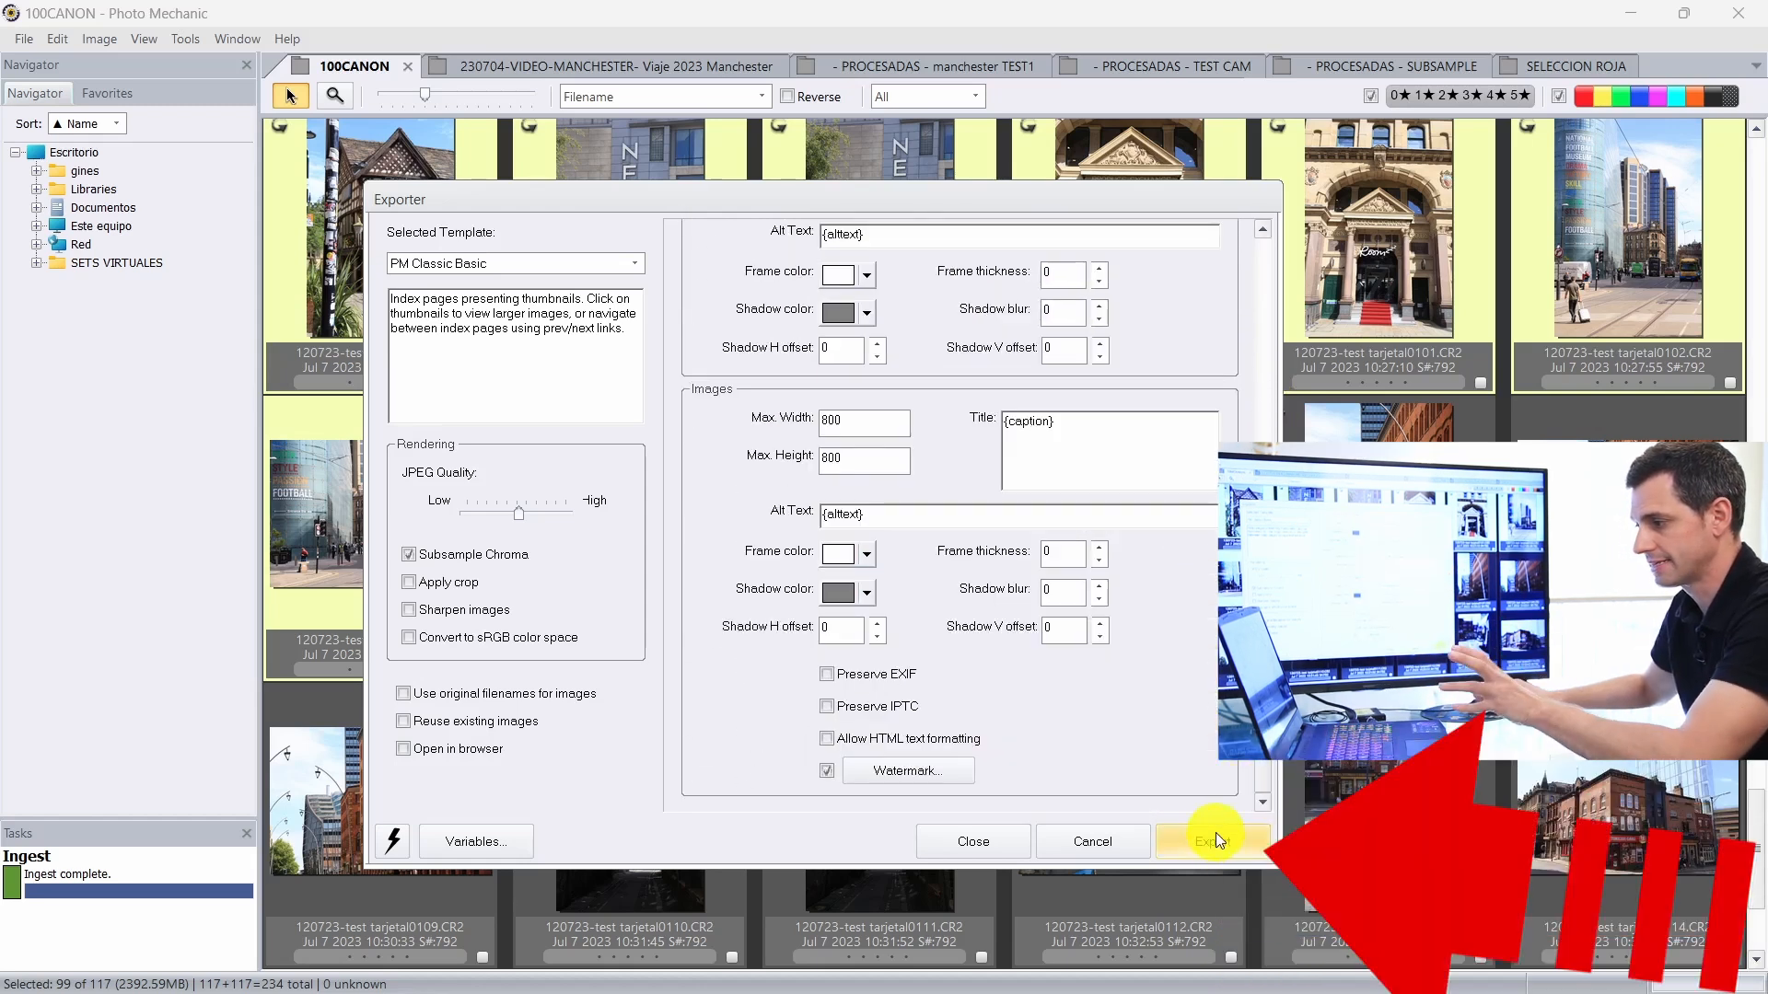
click(1215, 837)
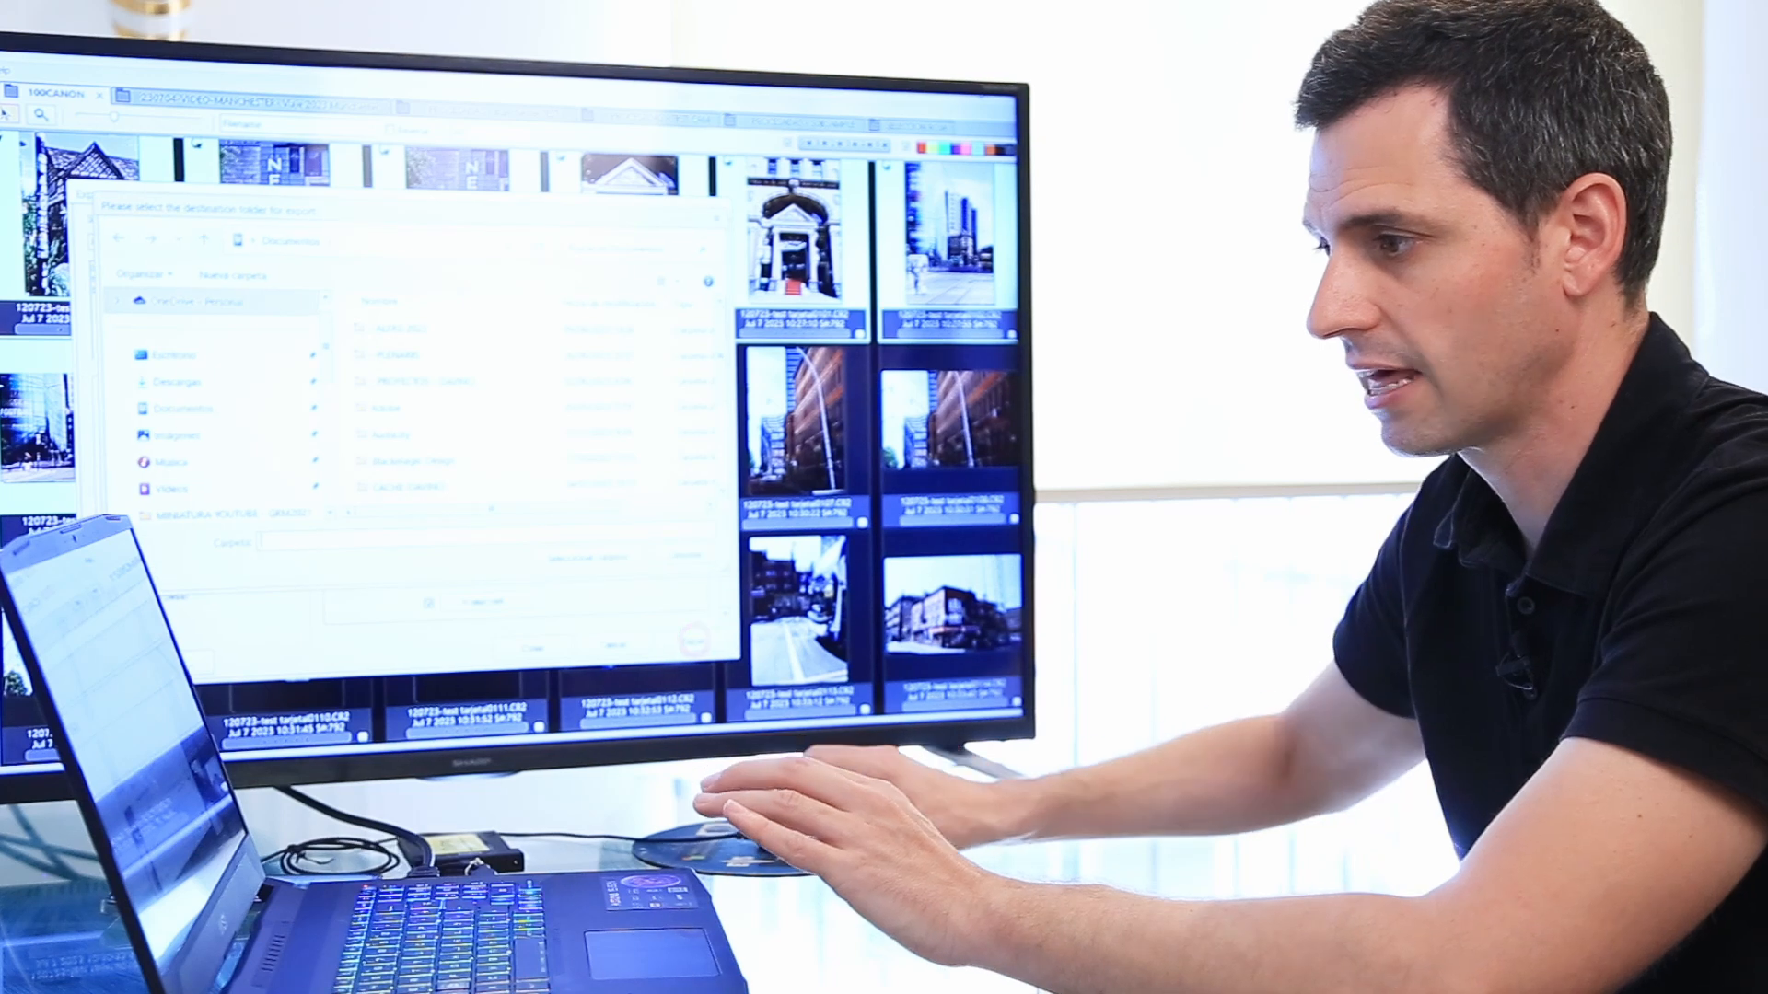
scroll(225, 410, down, 5)
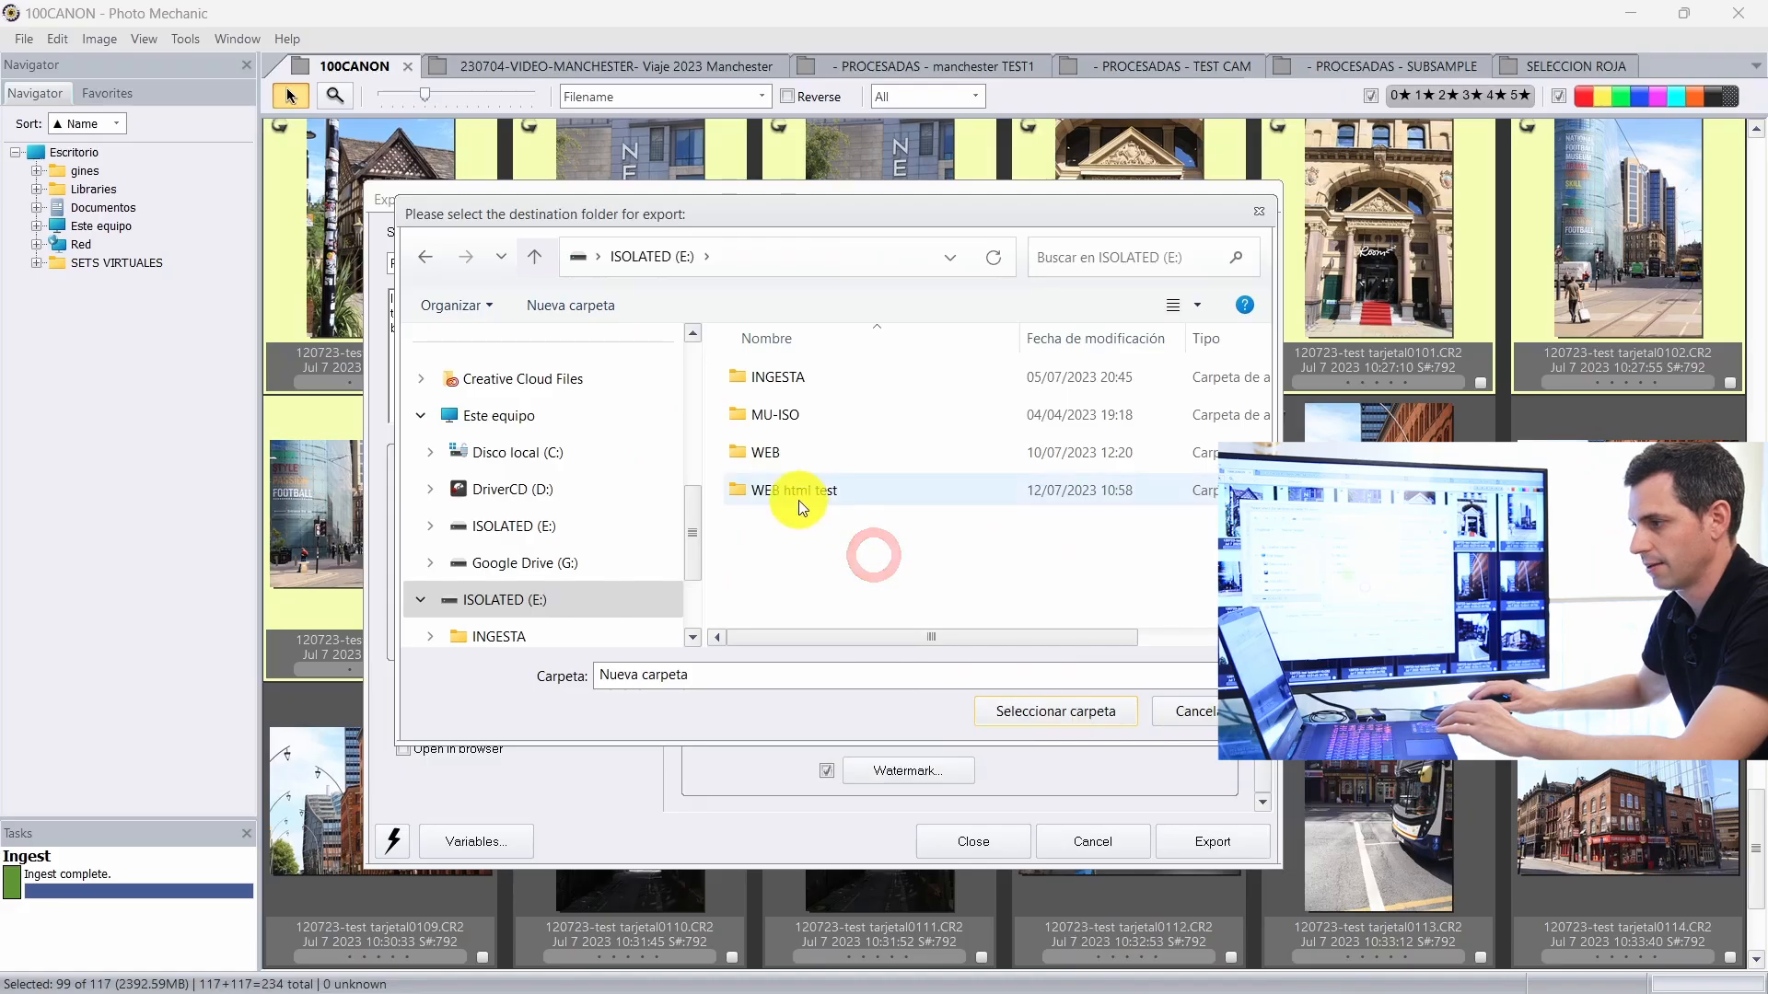
click(800, 497)
double_click(798, 500)
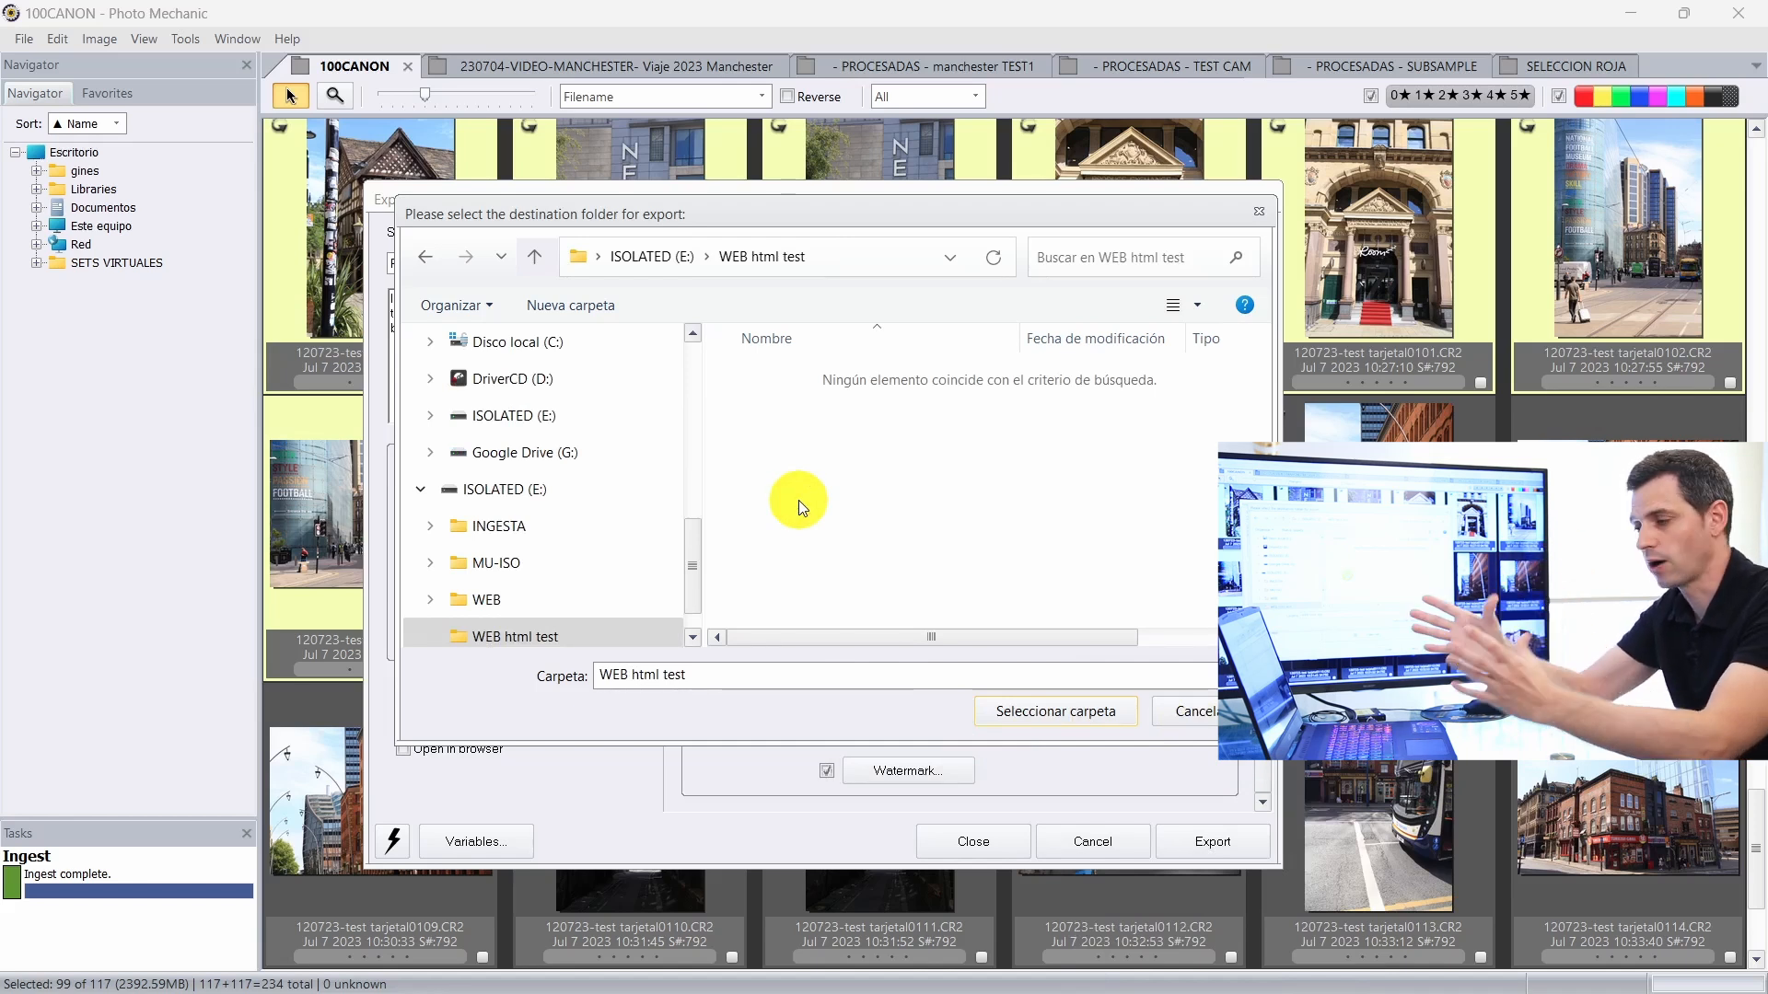
click(1035, 714)
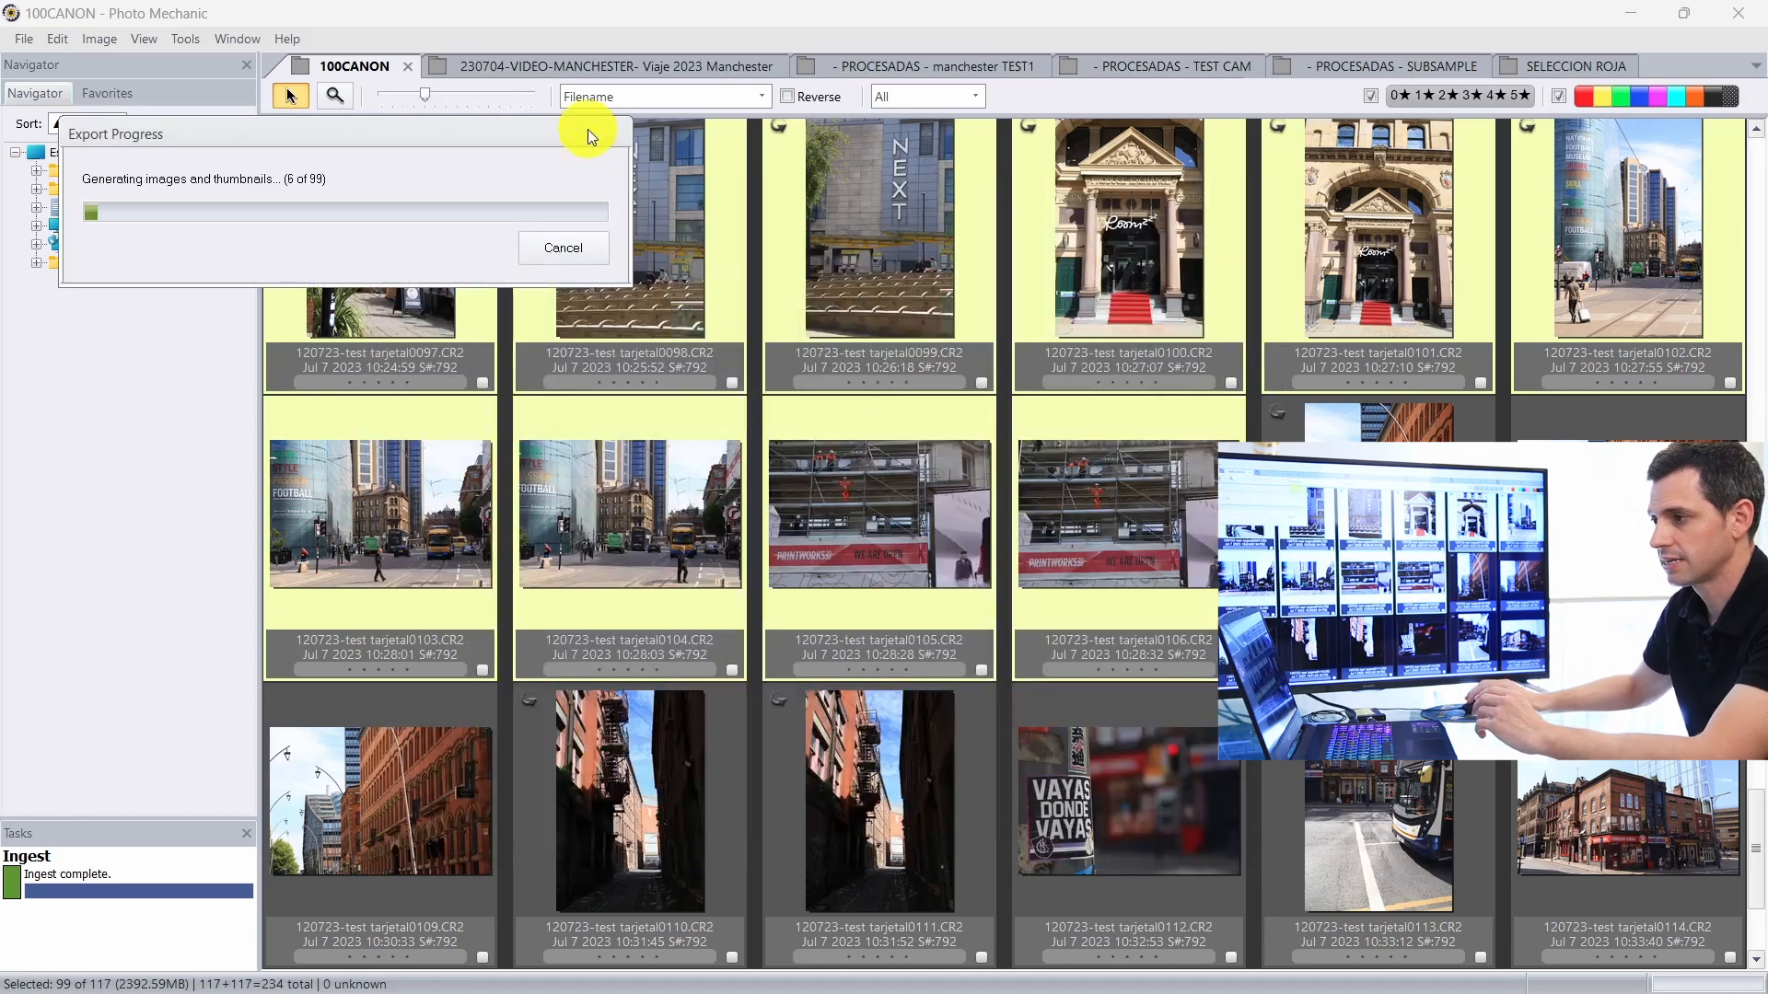
drag(483, 132, 931, 390)
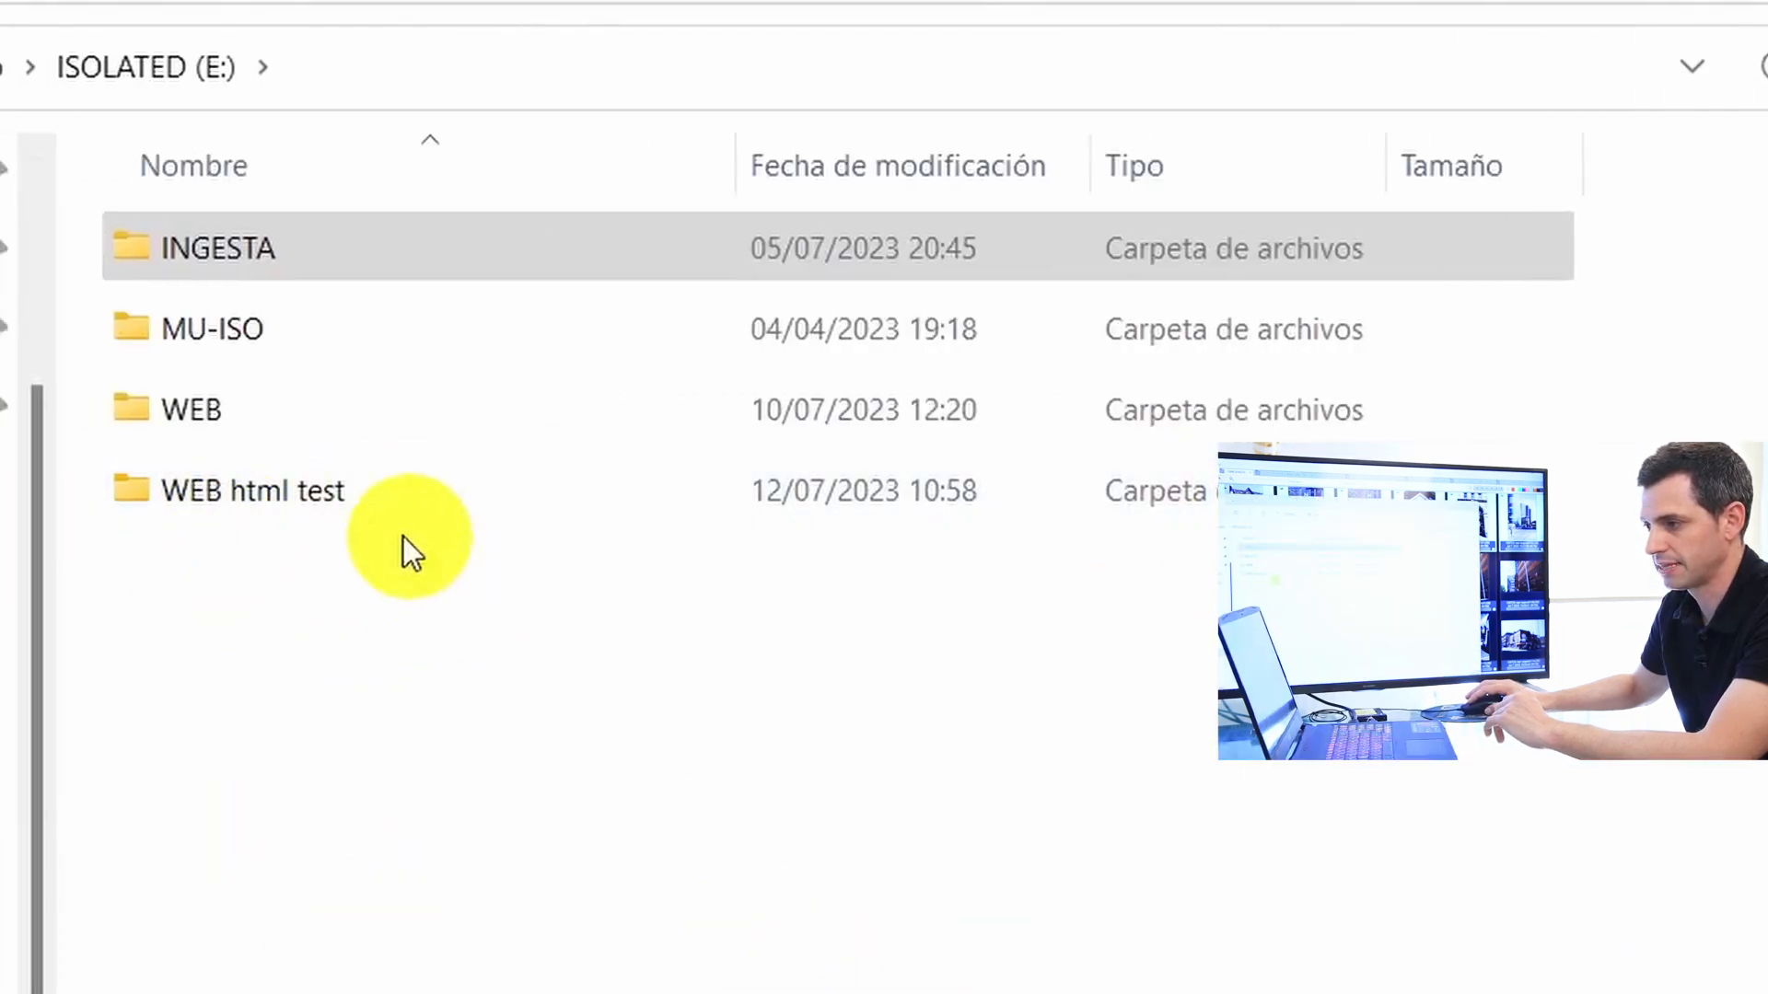
Step: Open index.html from the WEB html test folder and view the enlarged page of 120723-test tarjetal0009, returning to the gallery
double_click(293, 498)
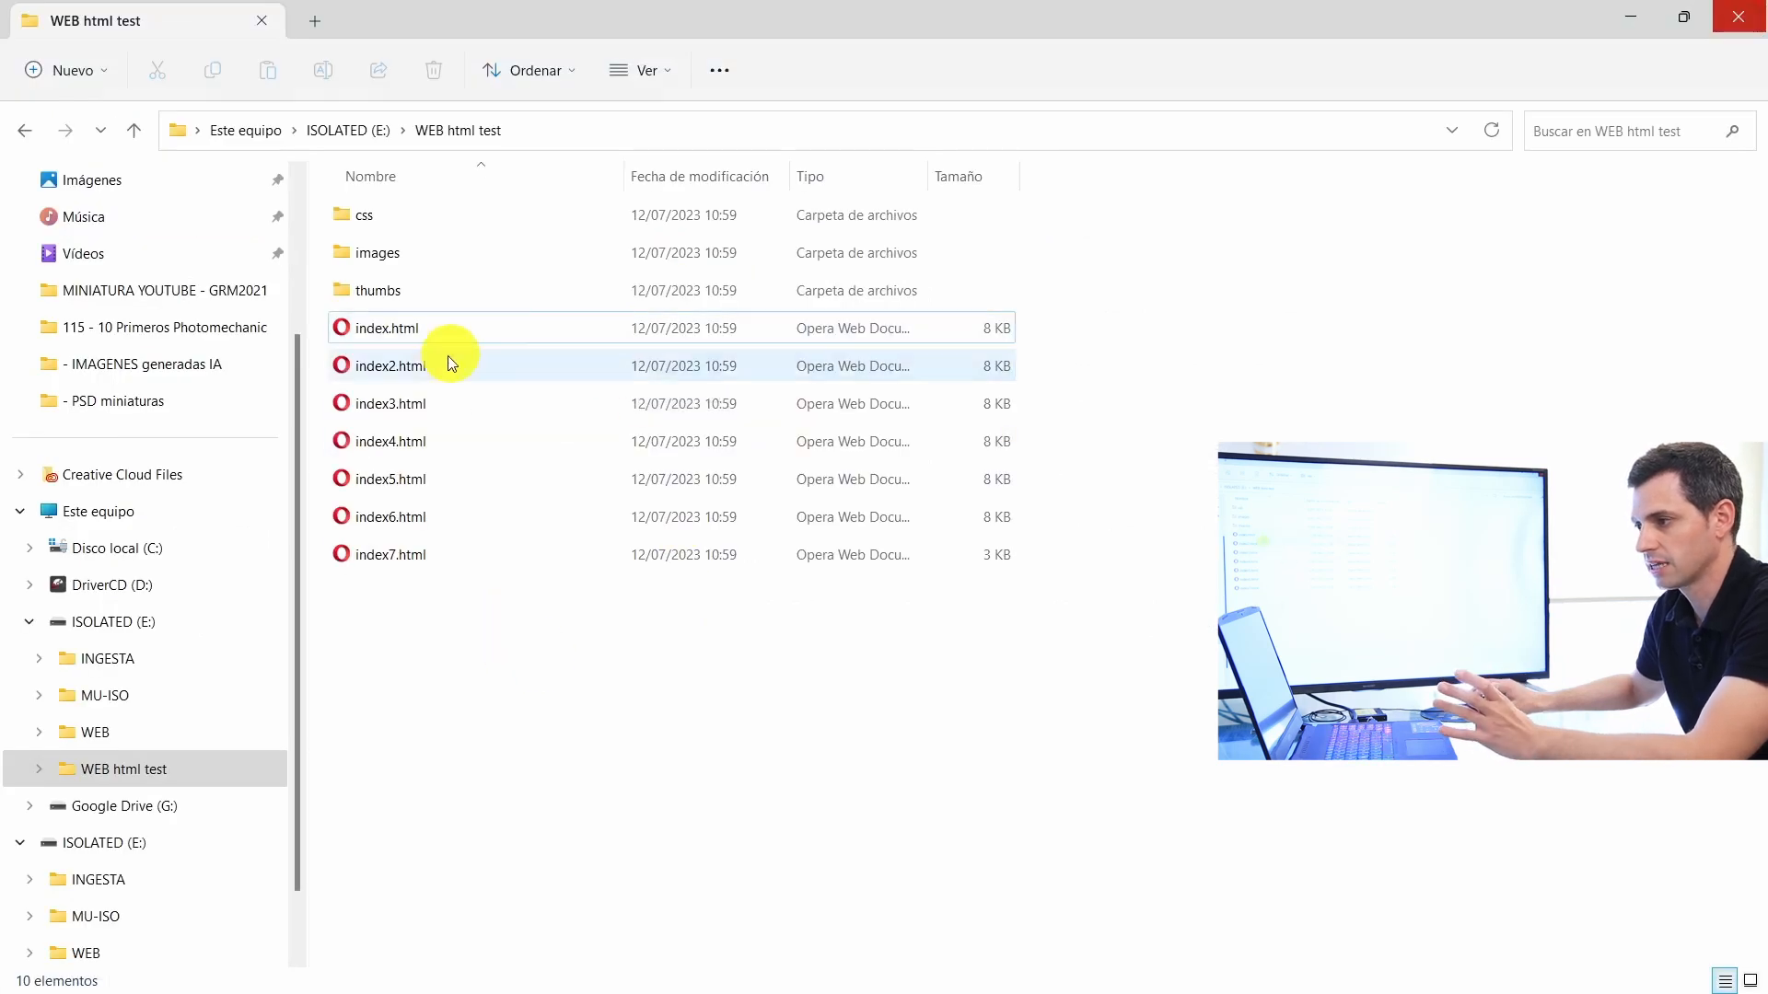
double_click(456, 344)
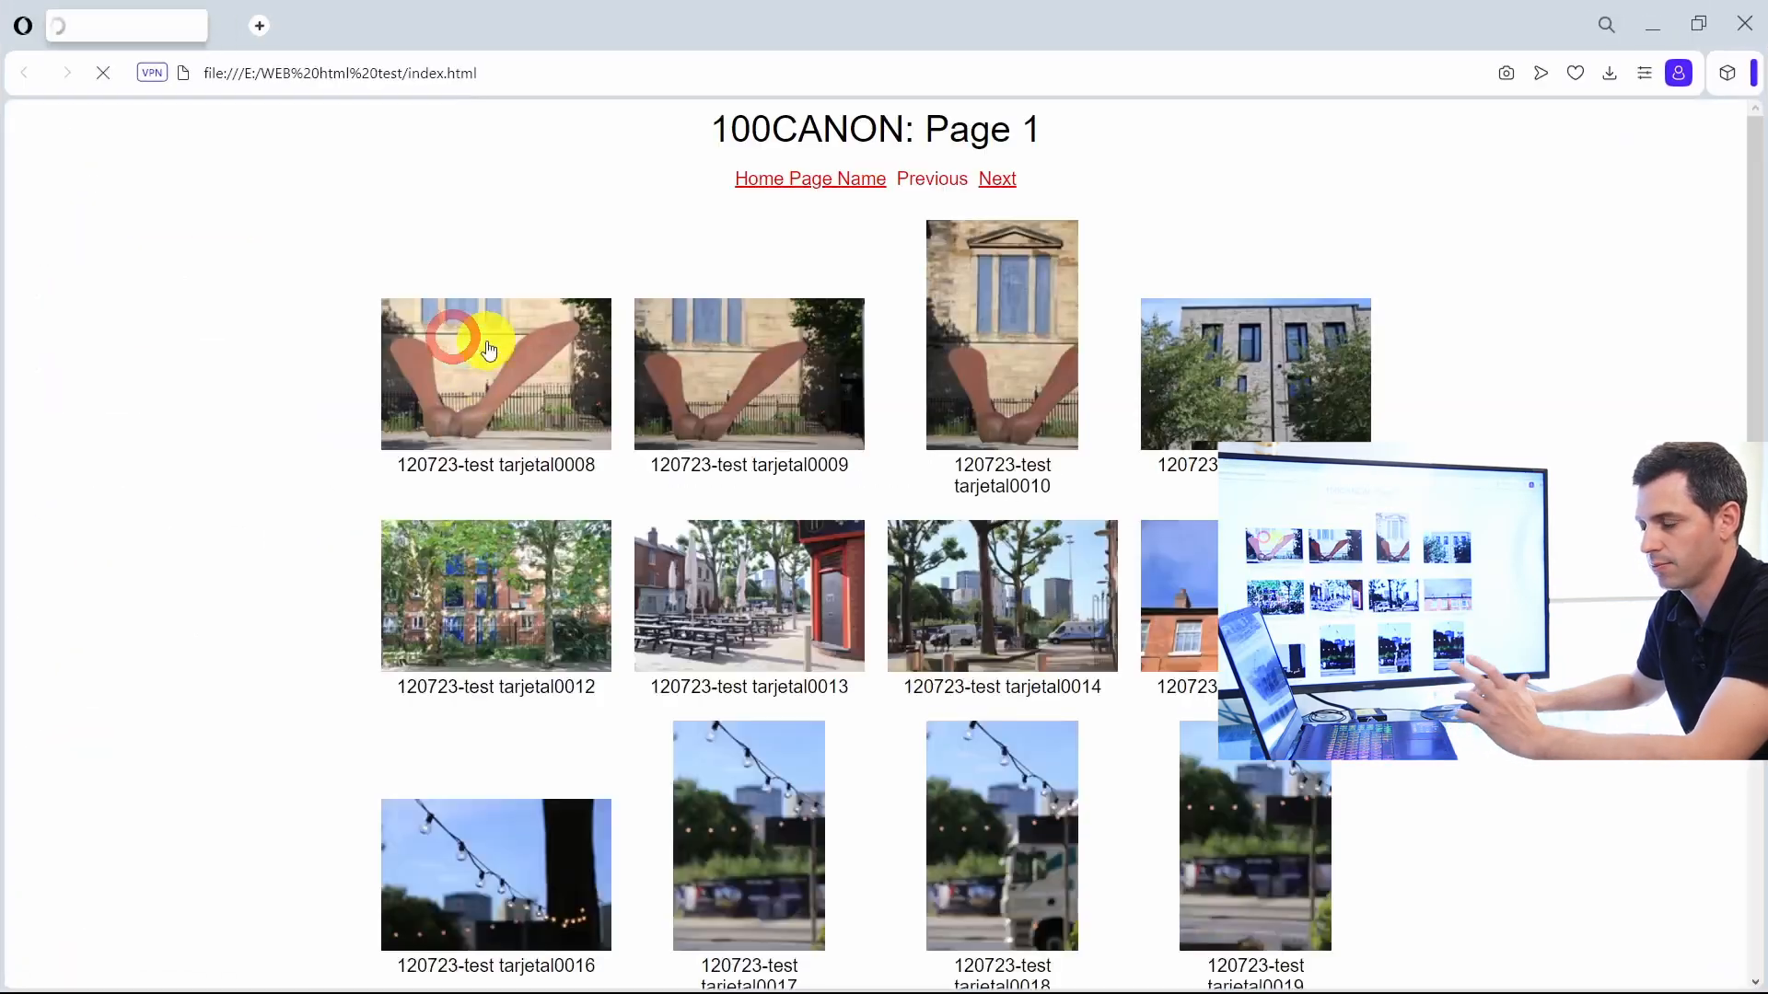
scroll(1342, 363, down, 4)
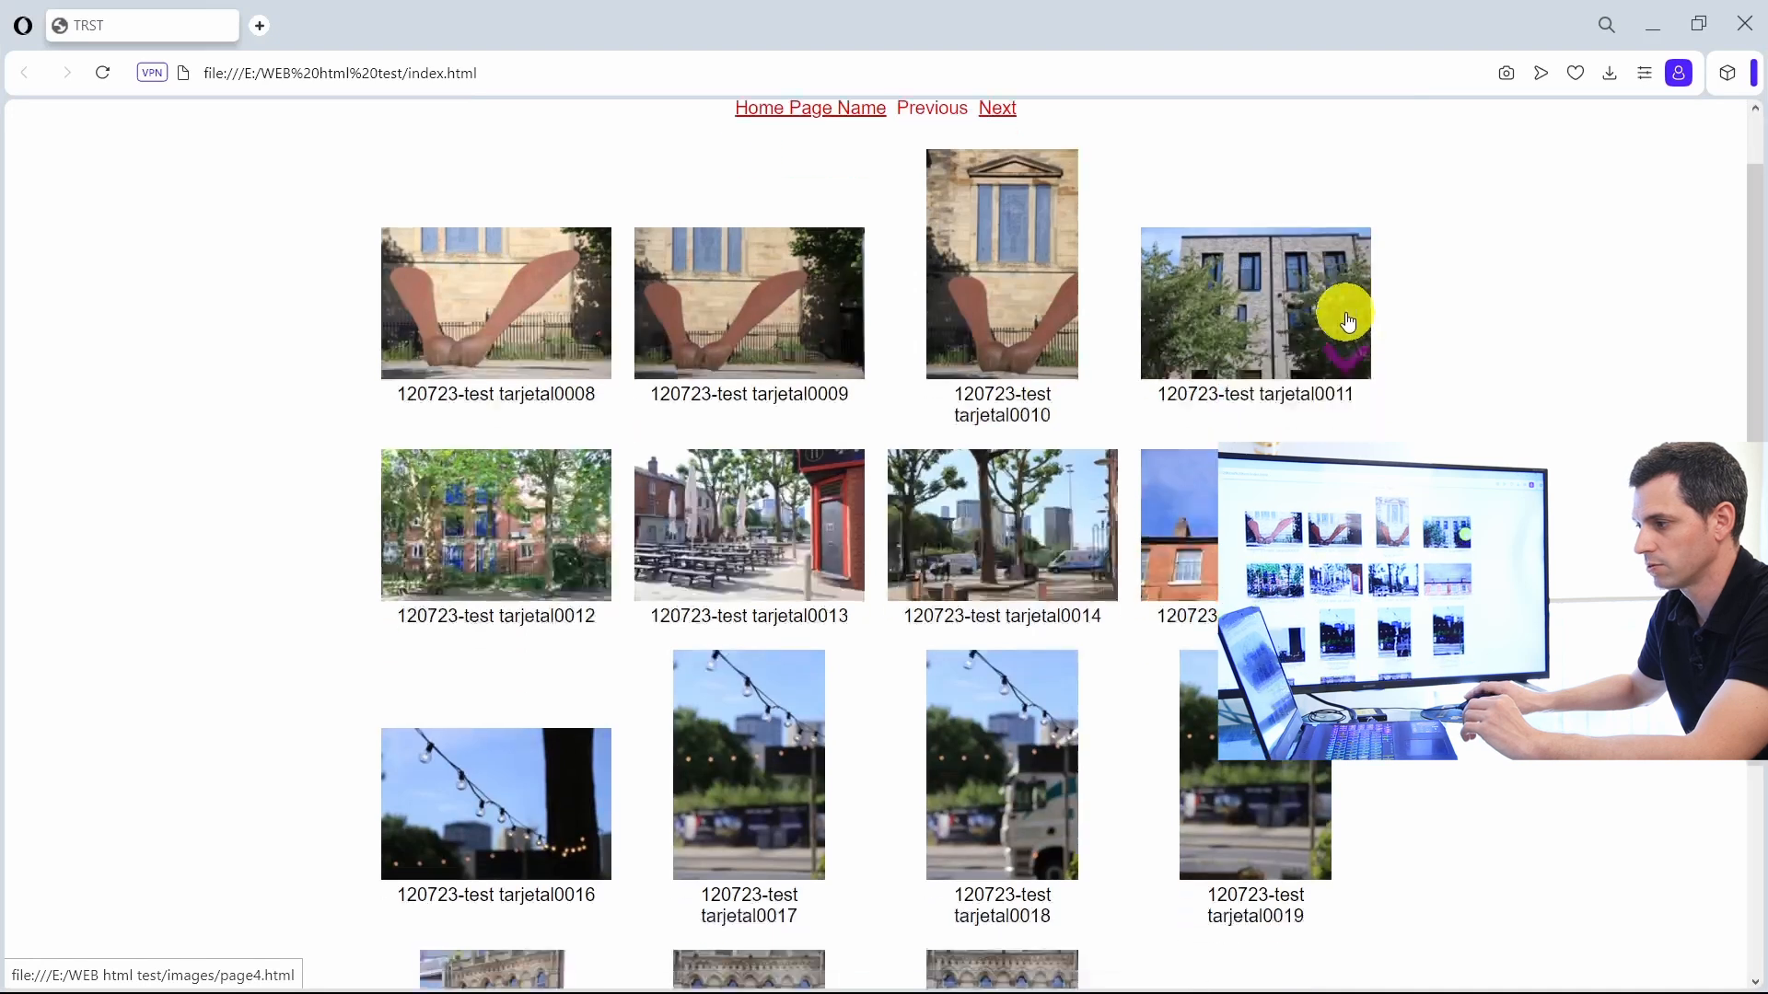
scroll(1075, 564, up, 4)
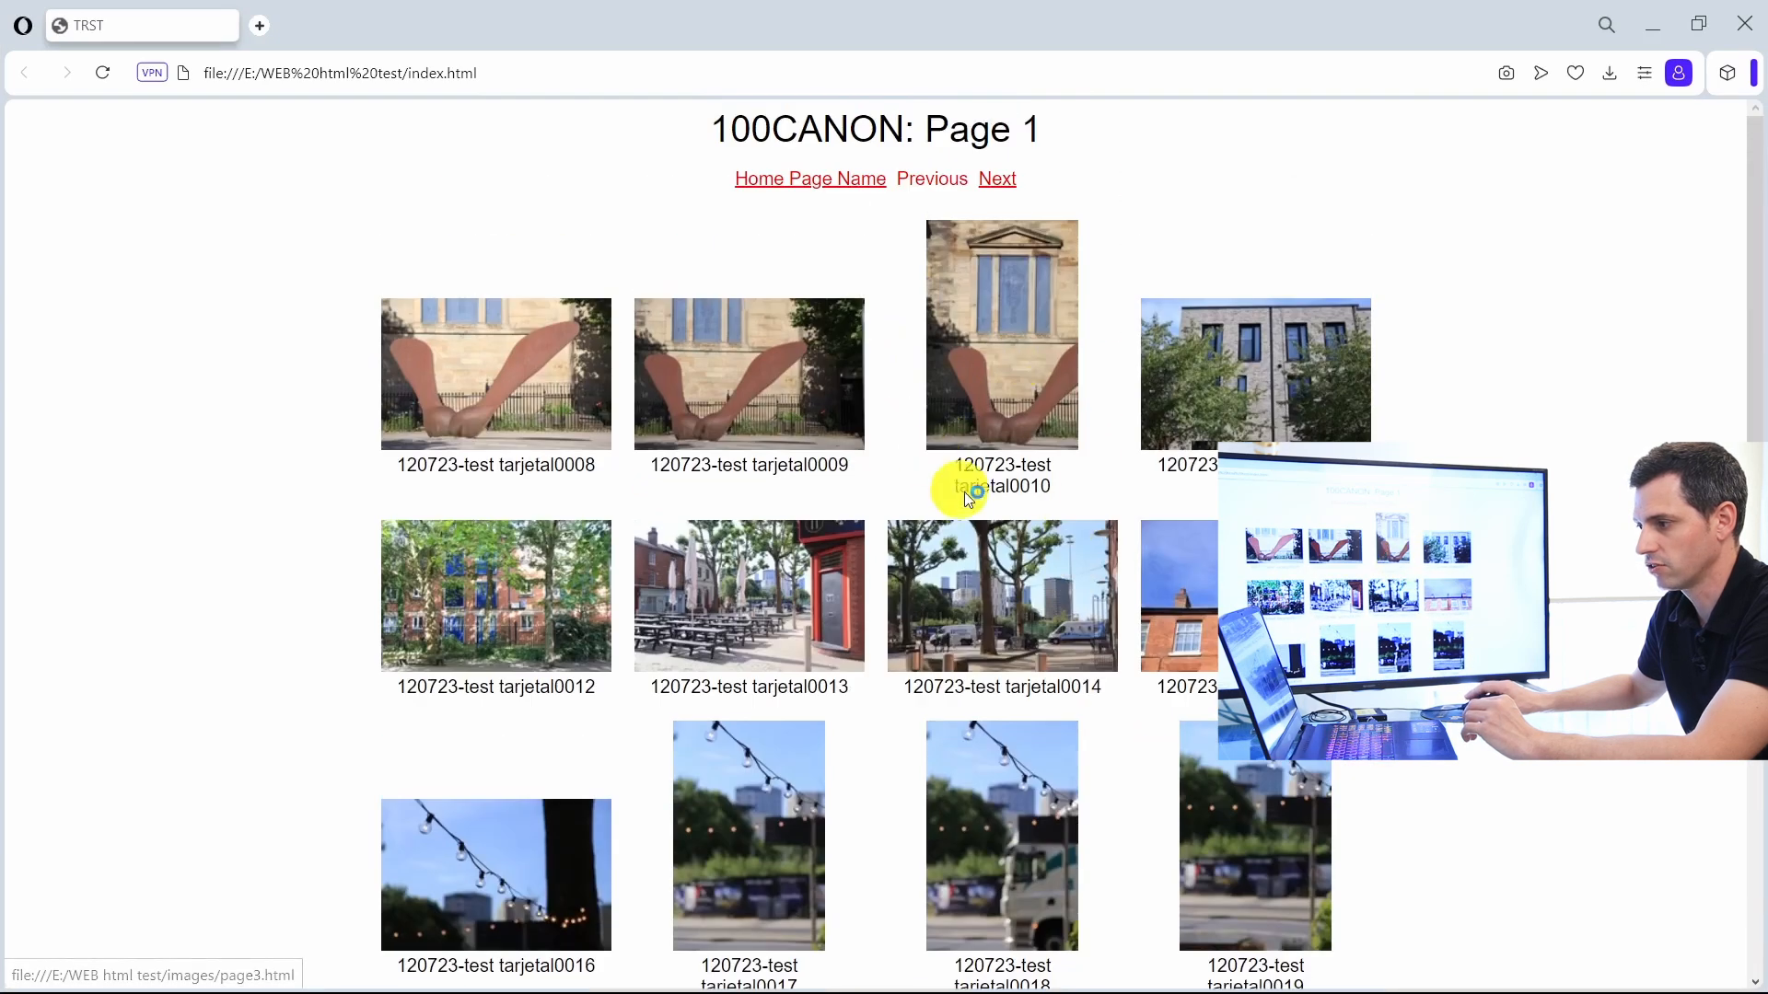
click(767, 410)
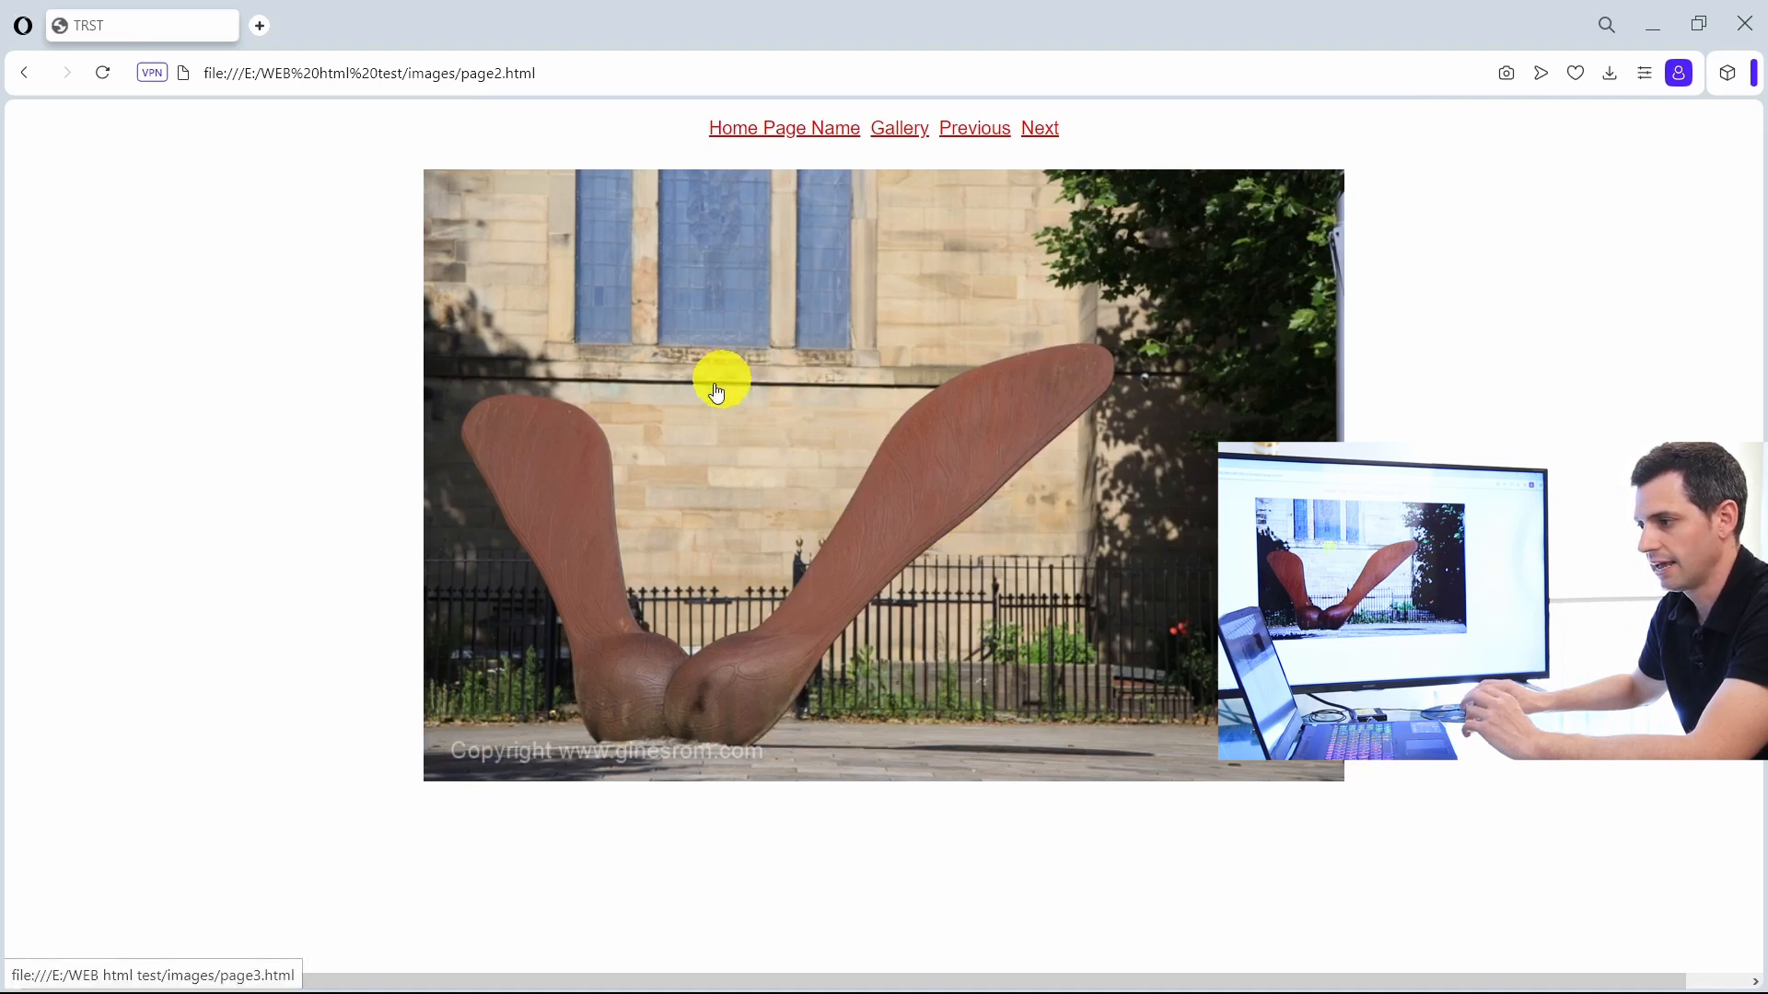
key(alt+Left)
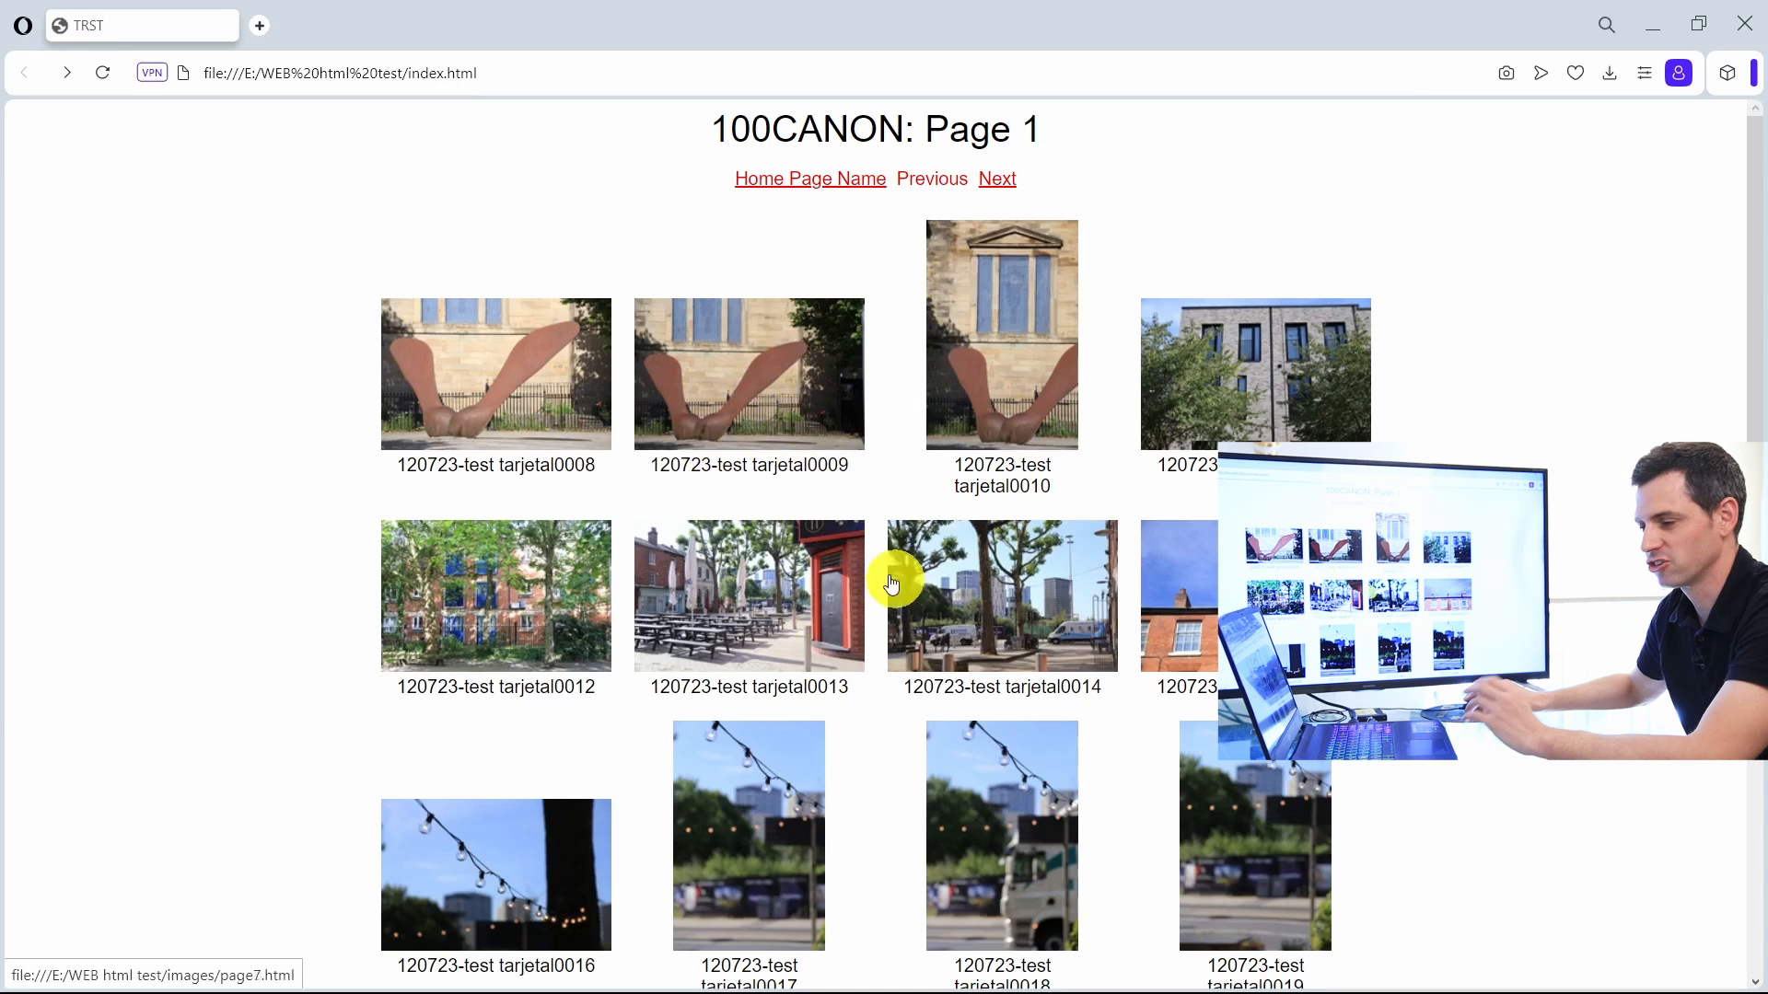
Step: Browse the first and second index pages of the exported gallery and return to the first page
scroll(830, 571, down, 4)
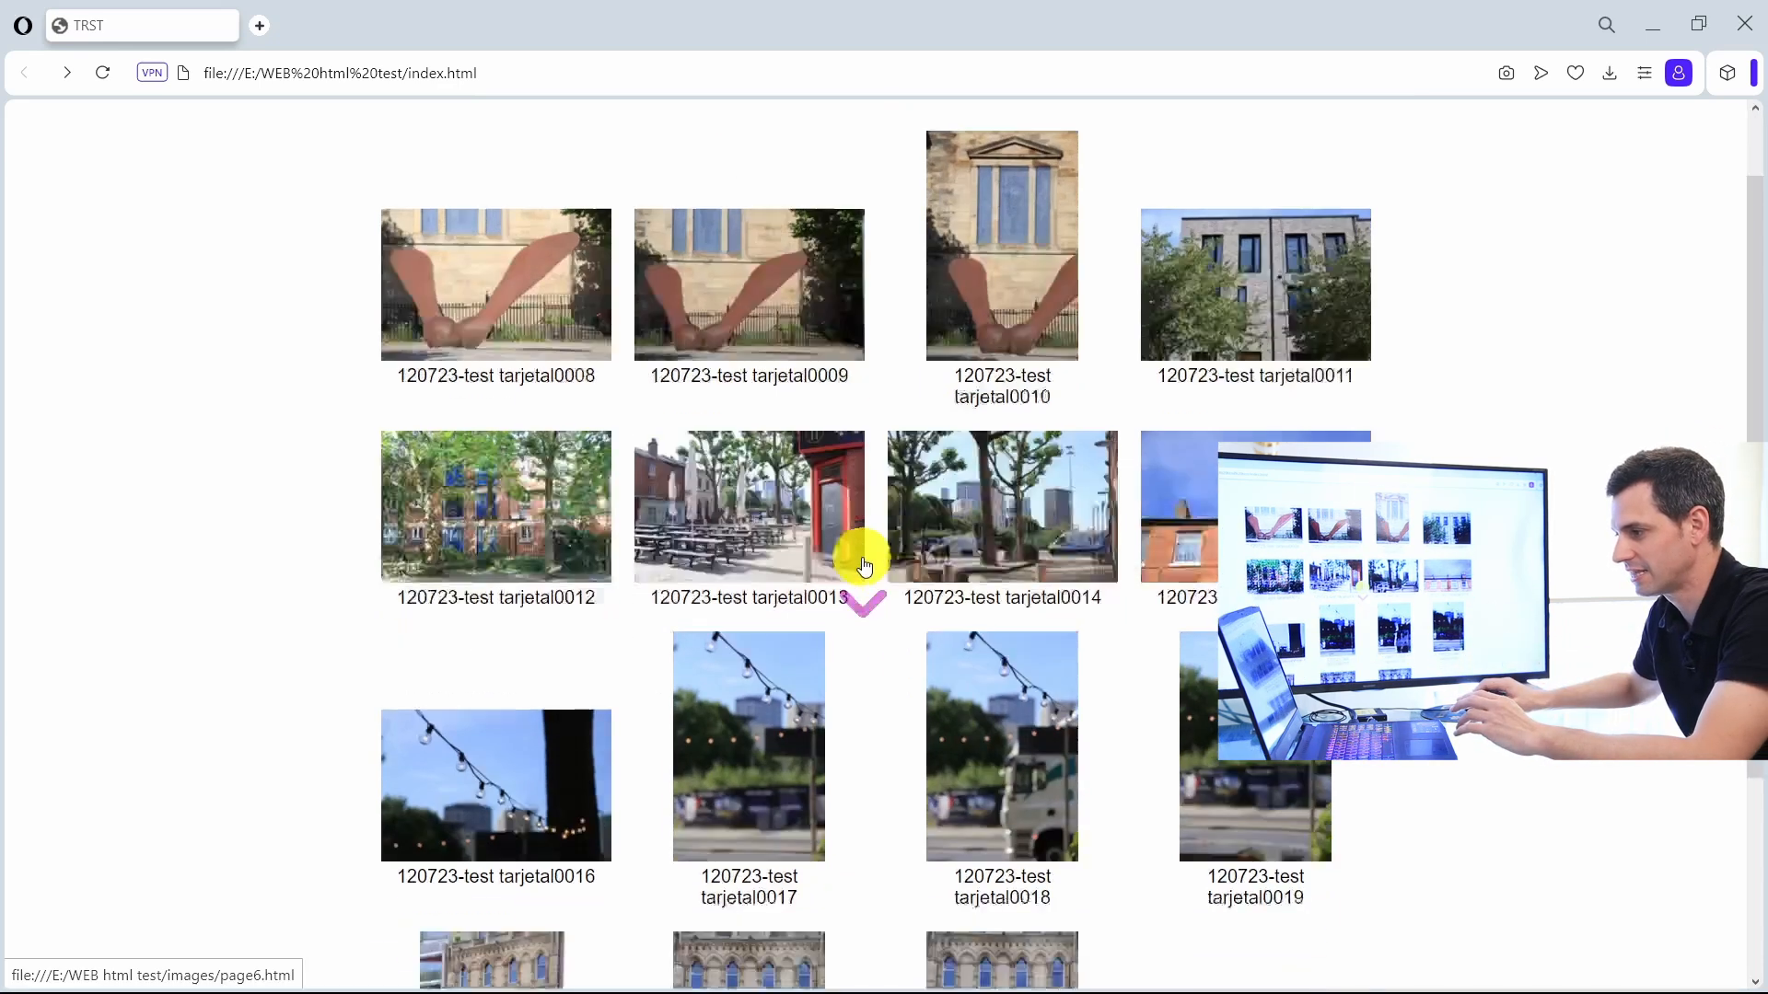
scroll(1209, 488, up, 4)
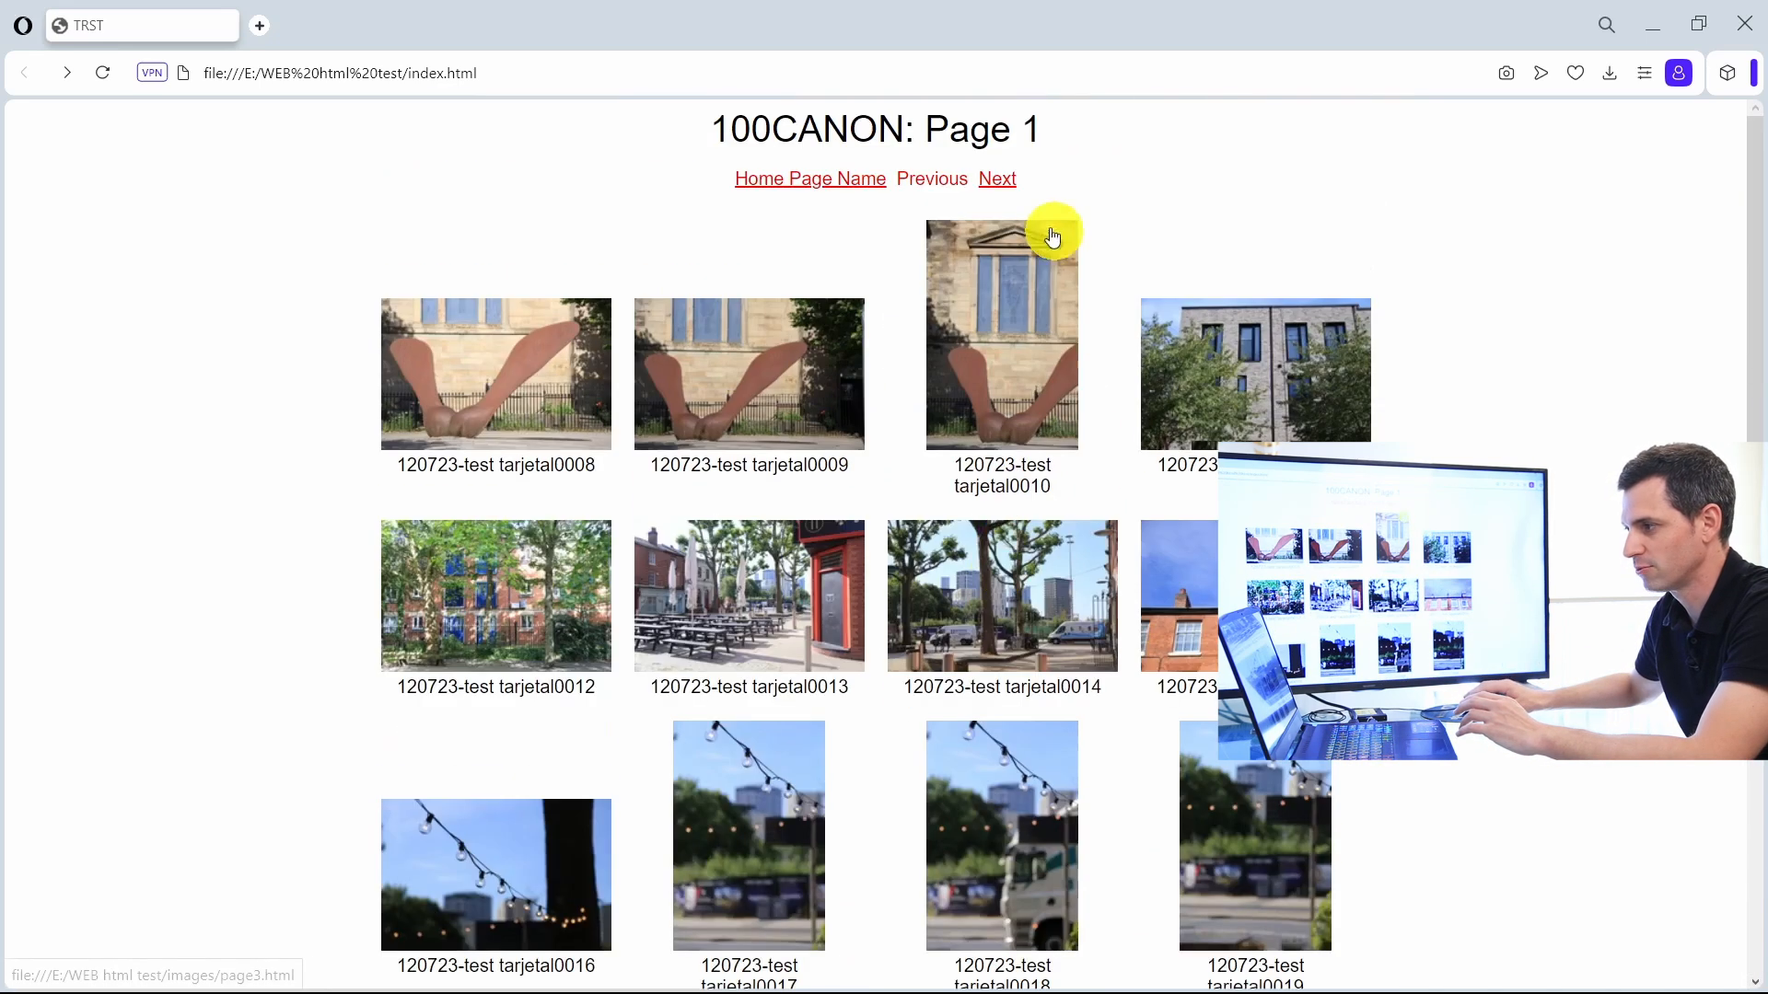
click(997, 178)
scroll(1026, 599, down, 5)
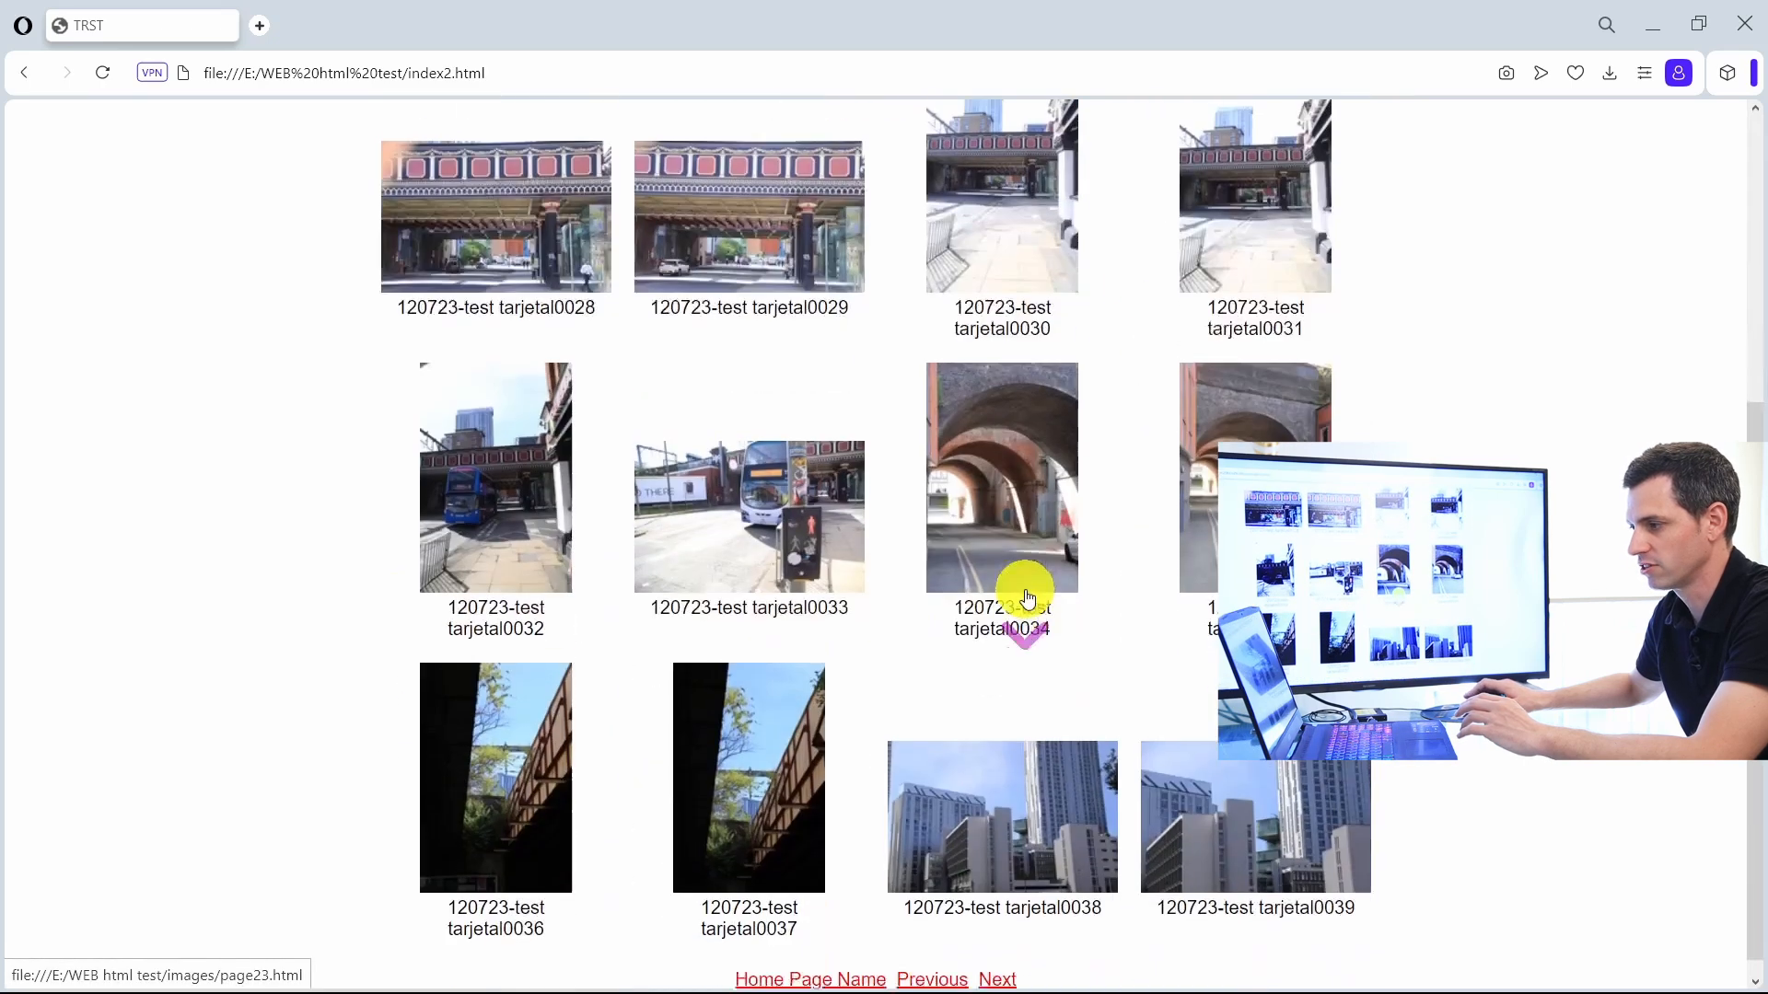
scroll(1138, 680, up, 5)
key(alt+Left)
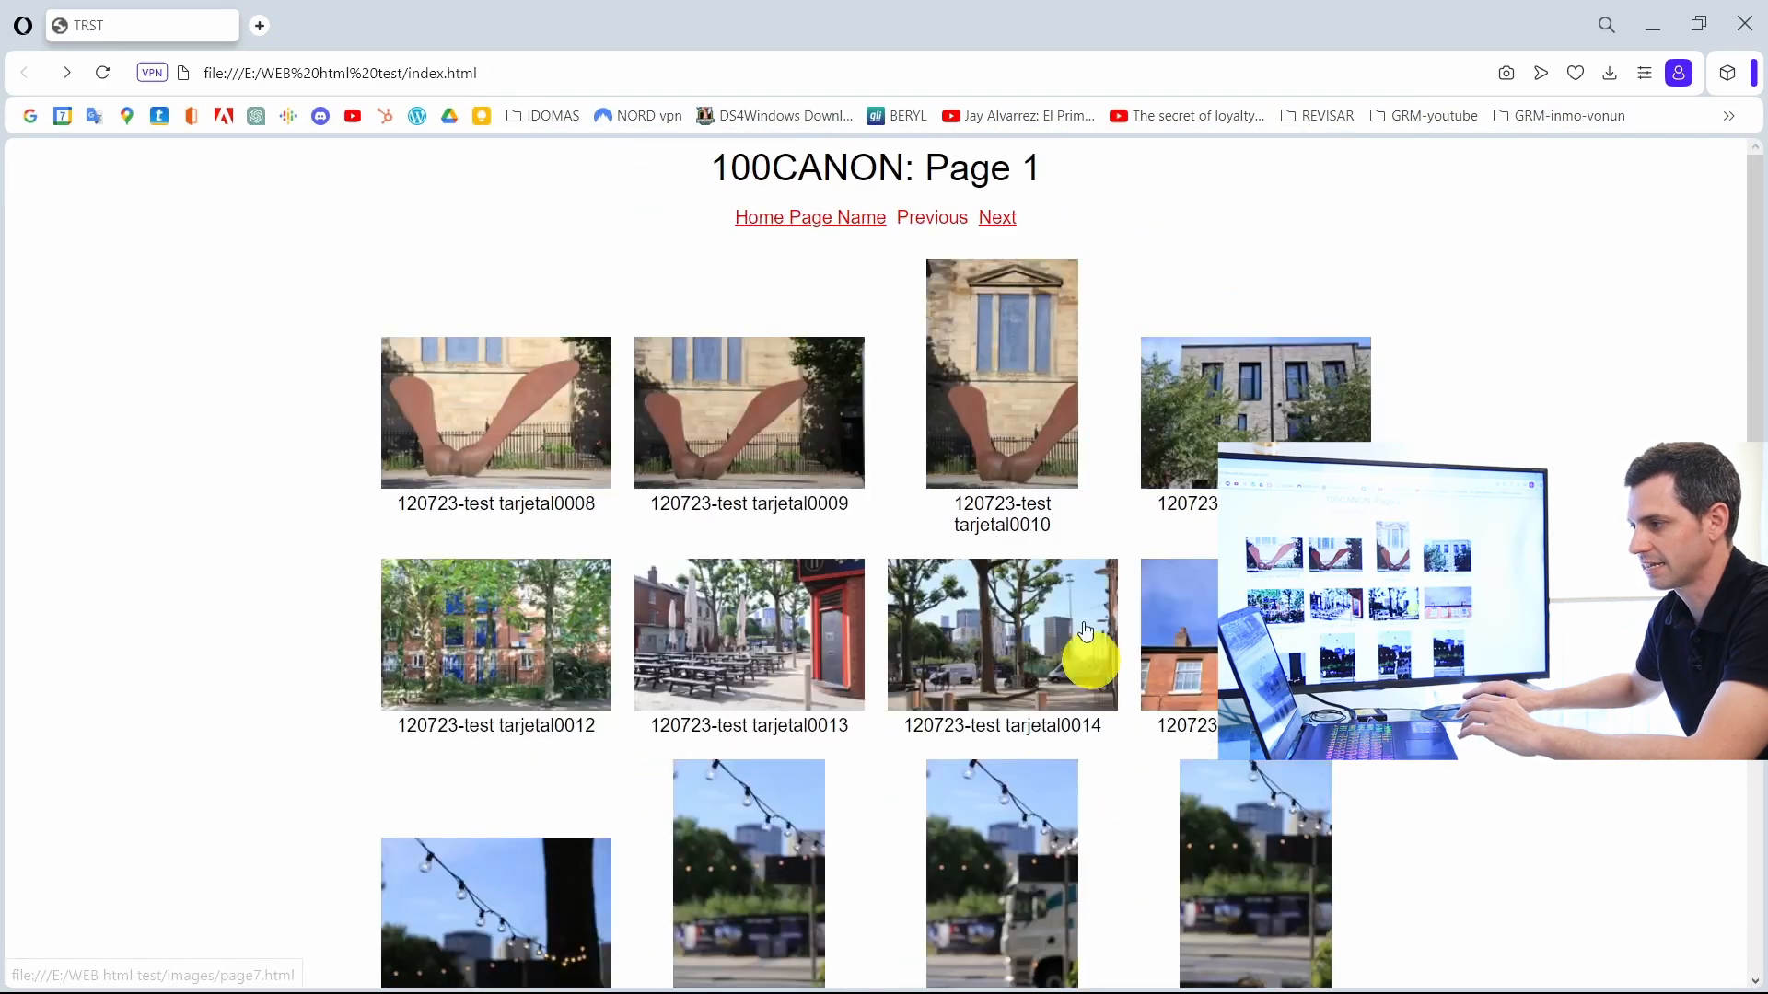
scroll(694, 564, down, 5)
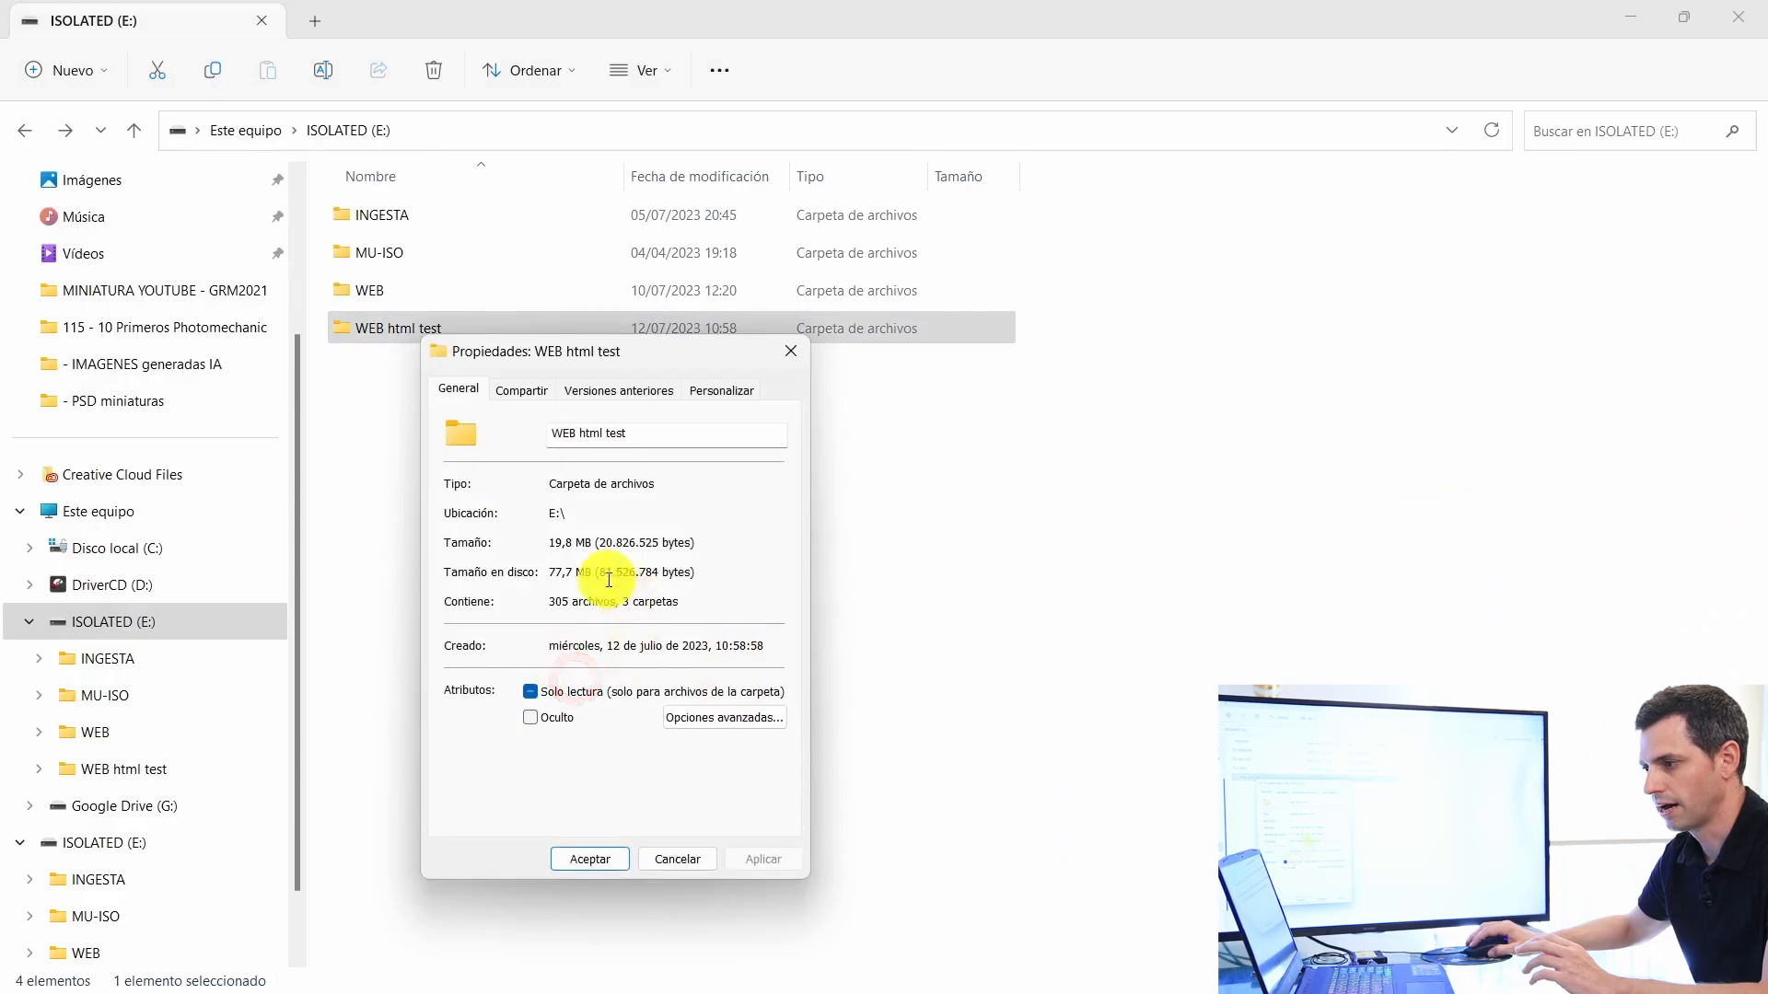
Step: Check the size of the WEB html test folder in its properties, close them, and put the file explorer away
drag(633, 359, 852, 394)
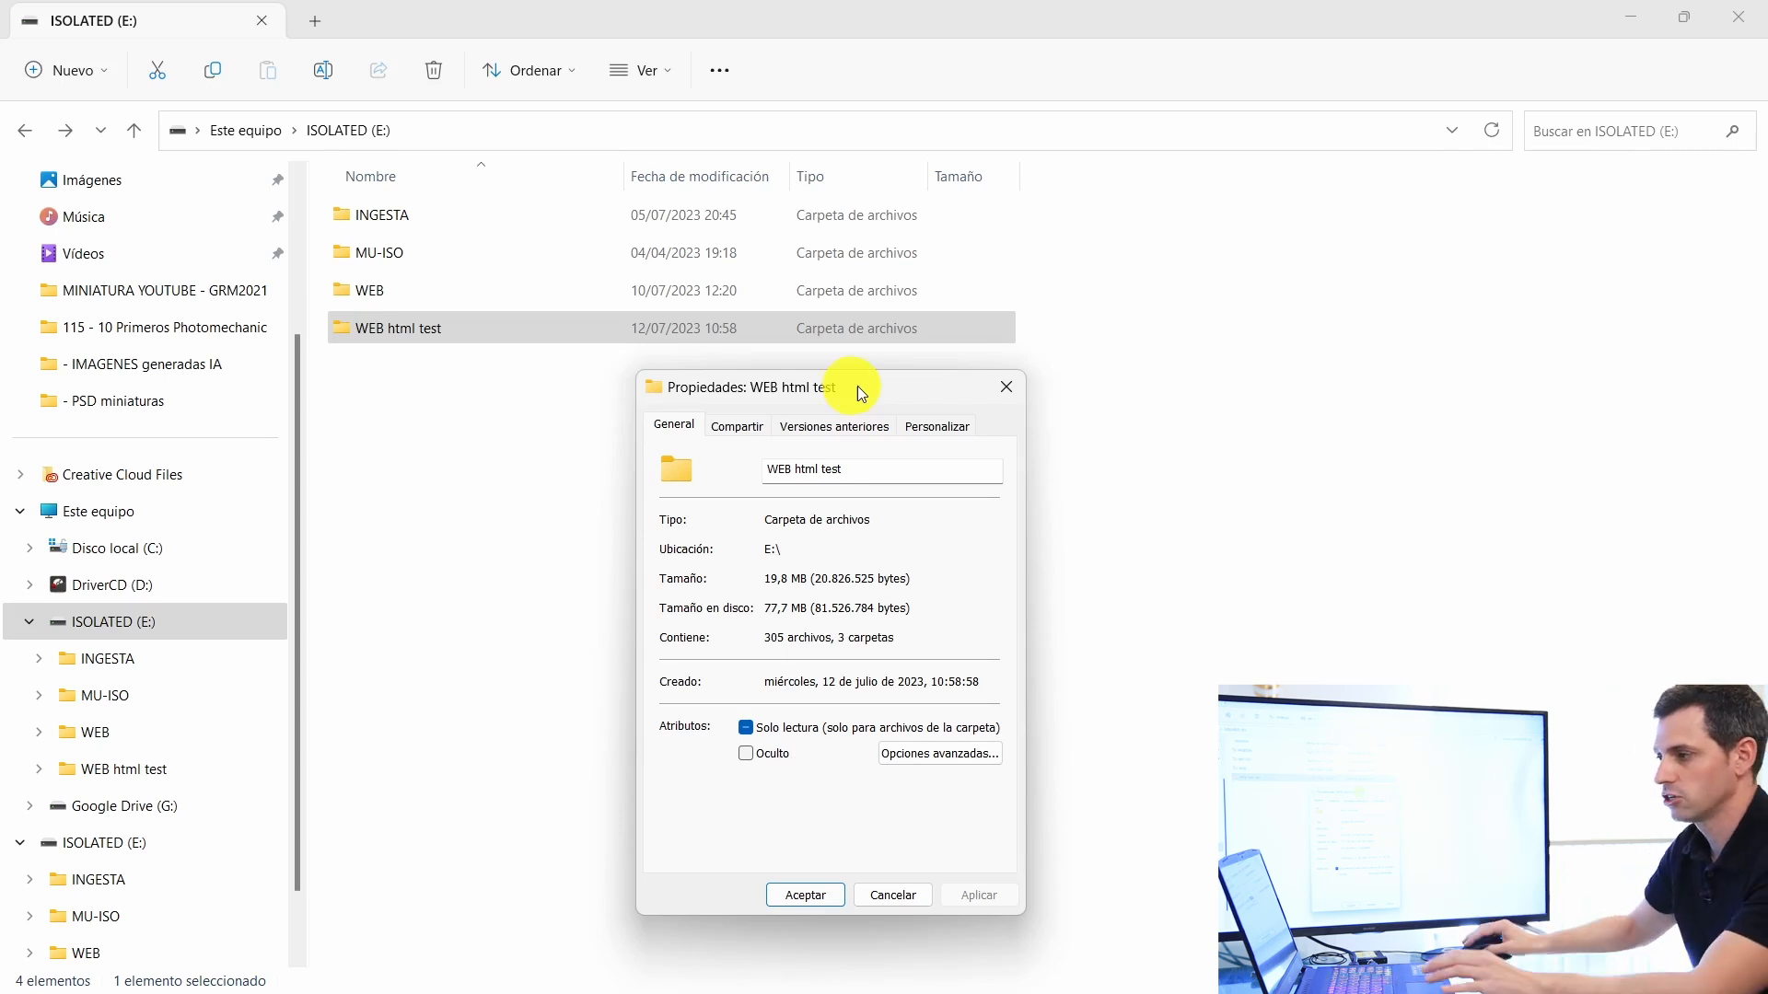
click(1003, 385)
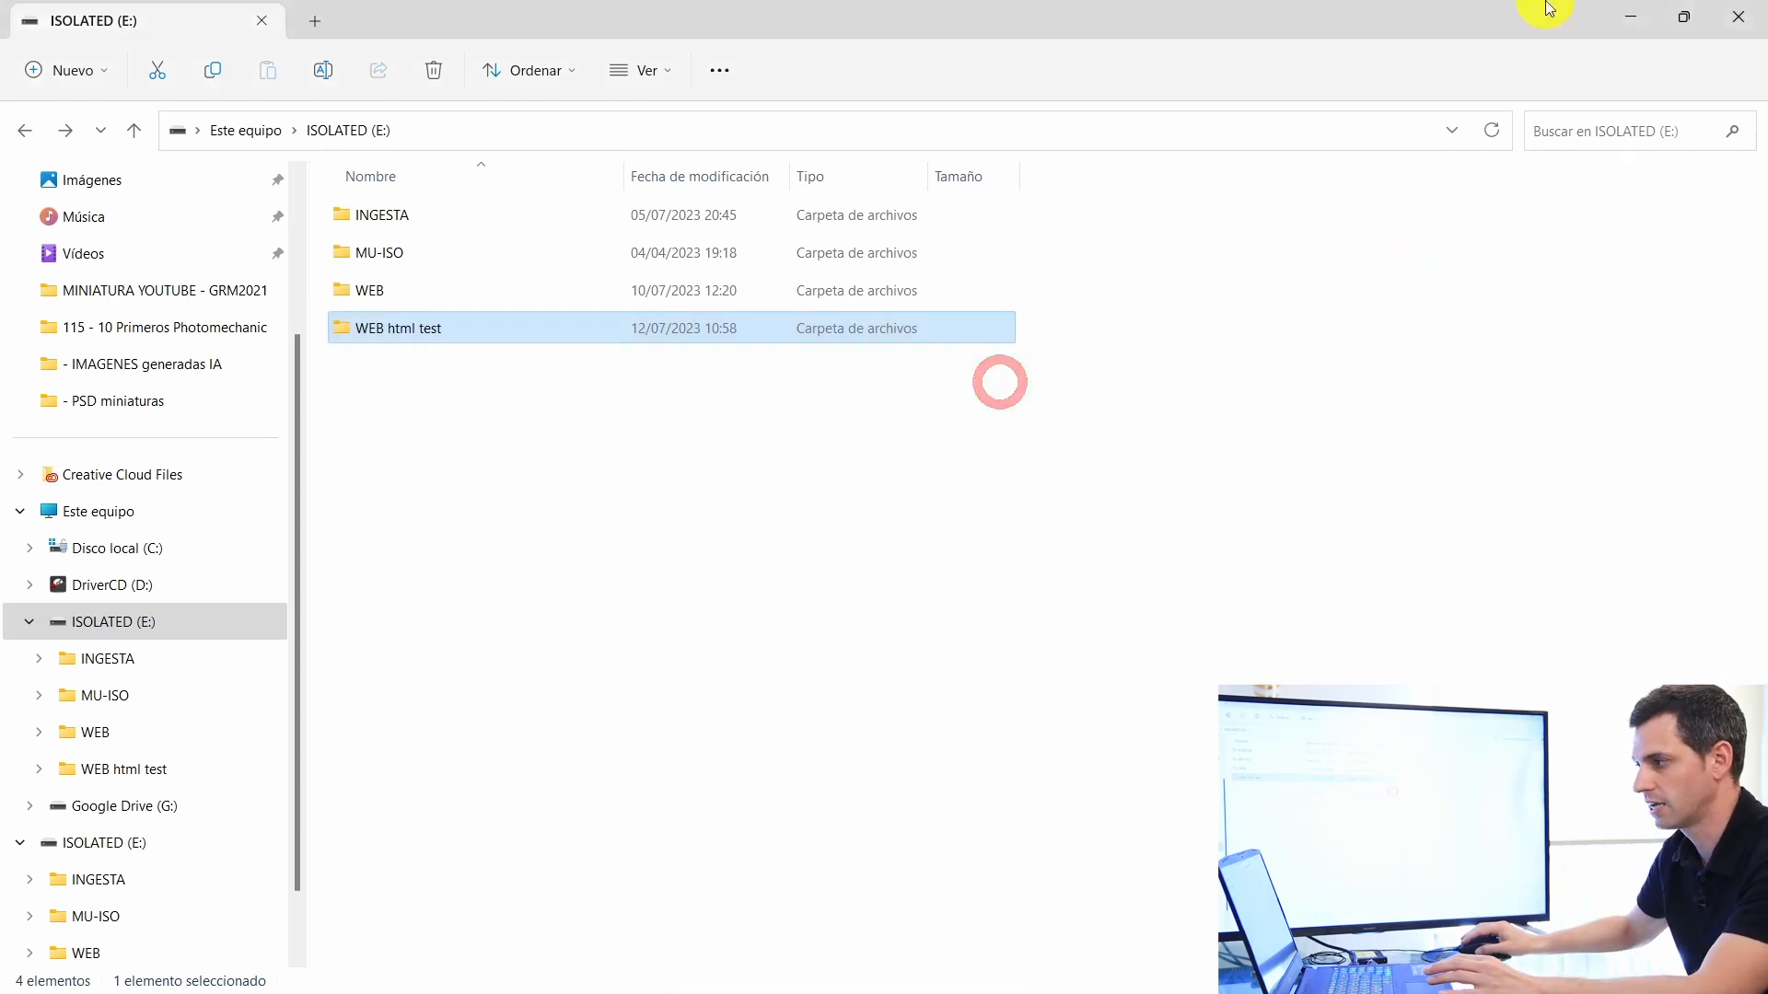
click(1639, 22)
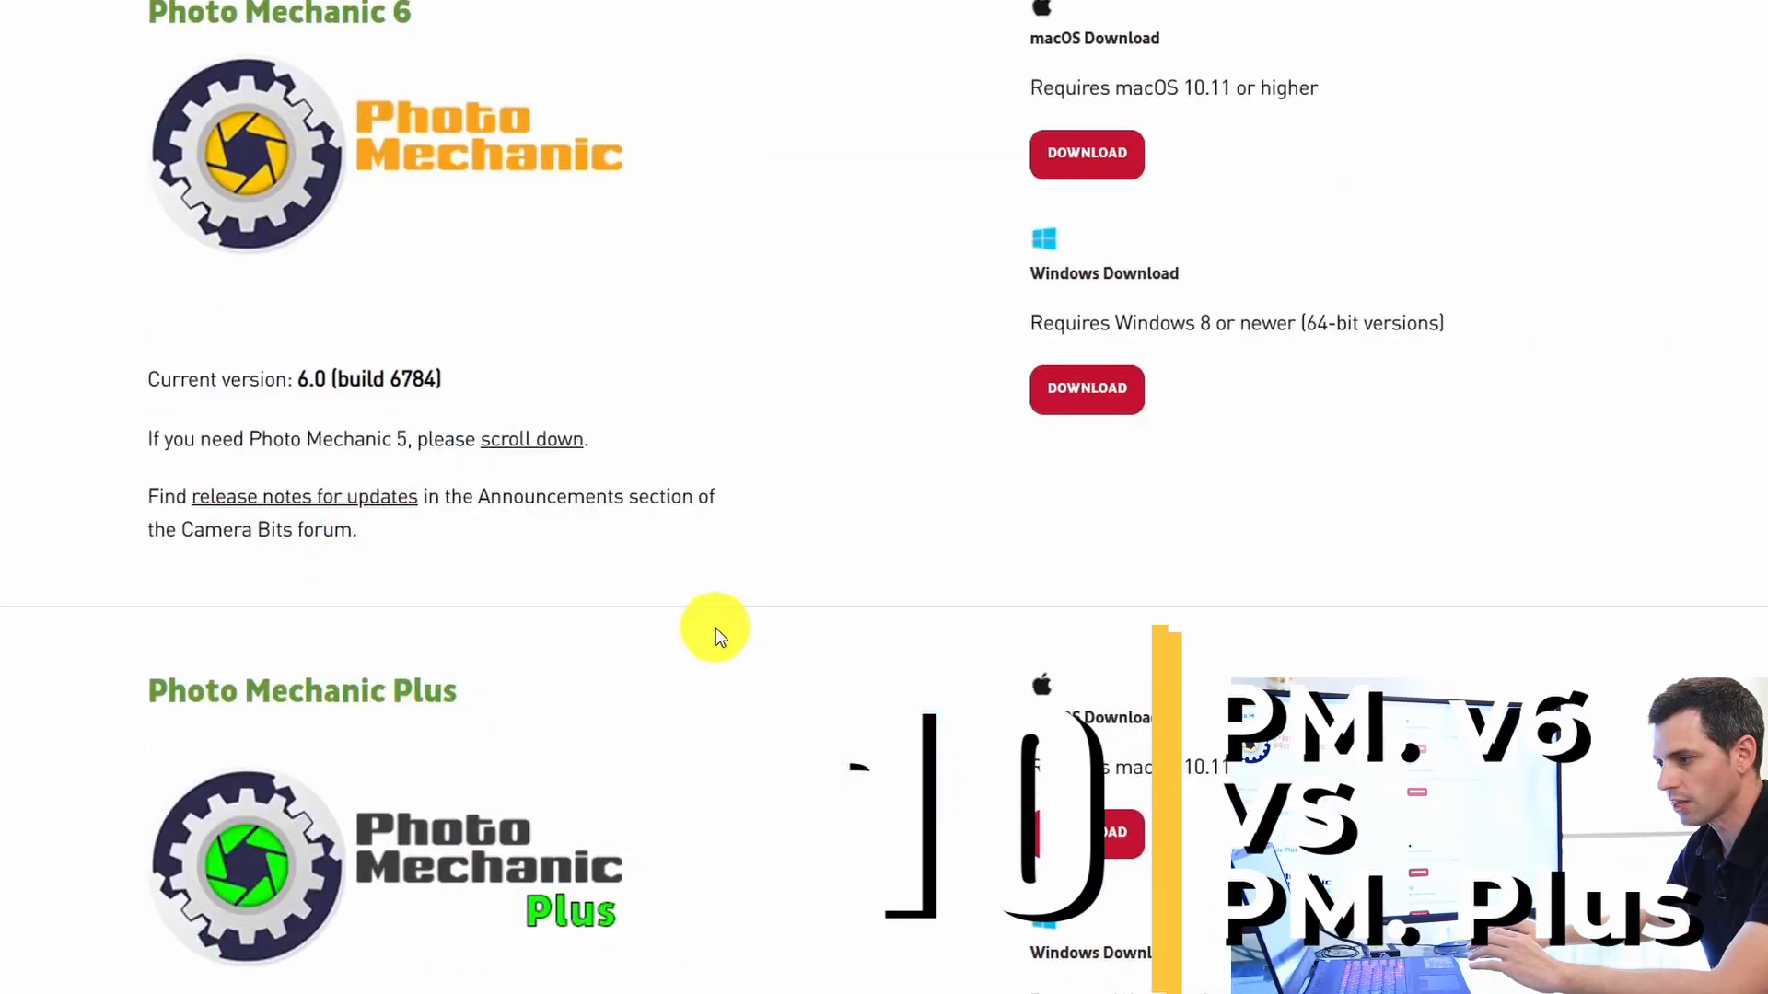
Step: Compare the Photo Mechanic 6, Photo Mechanic Plus and Photo Mechanic Version 5 sections of the download page, including their system requirements
scroll(710, 624, down, 10)
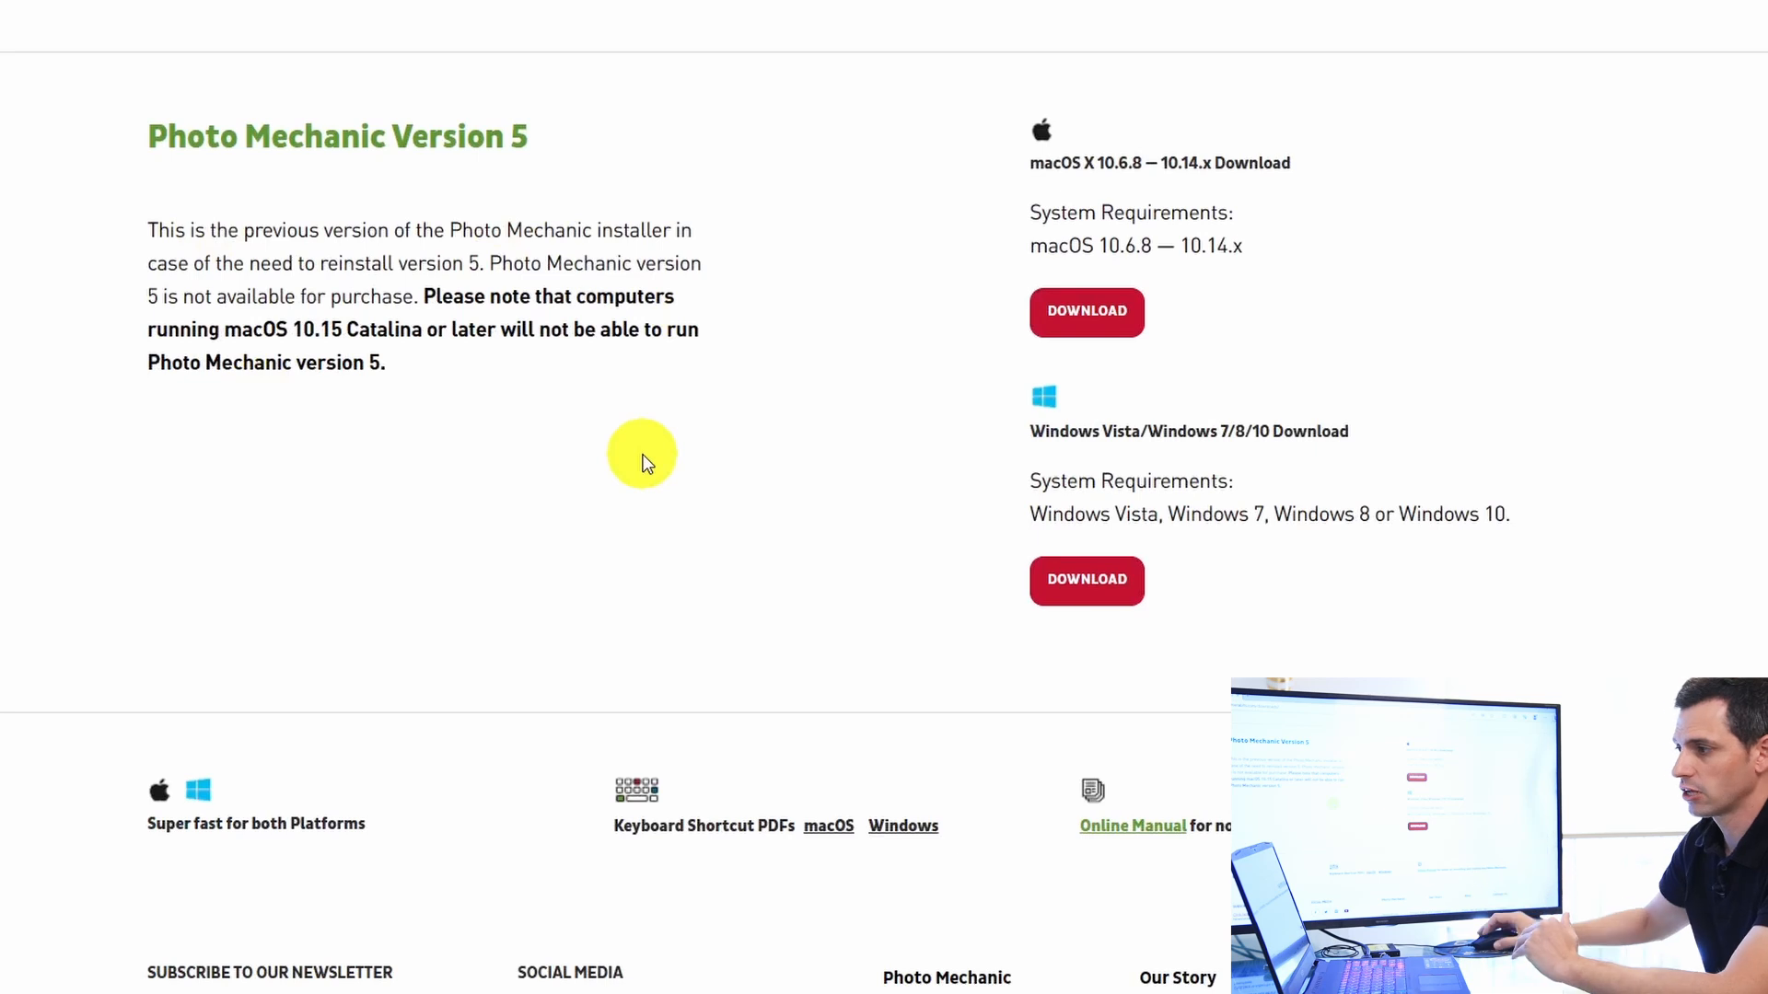
scroll(644, 461, up, 15)
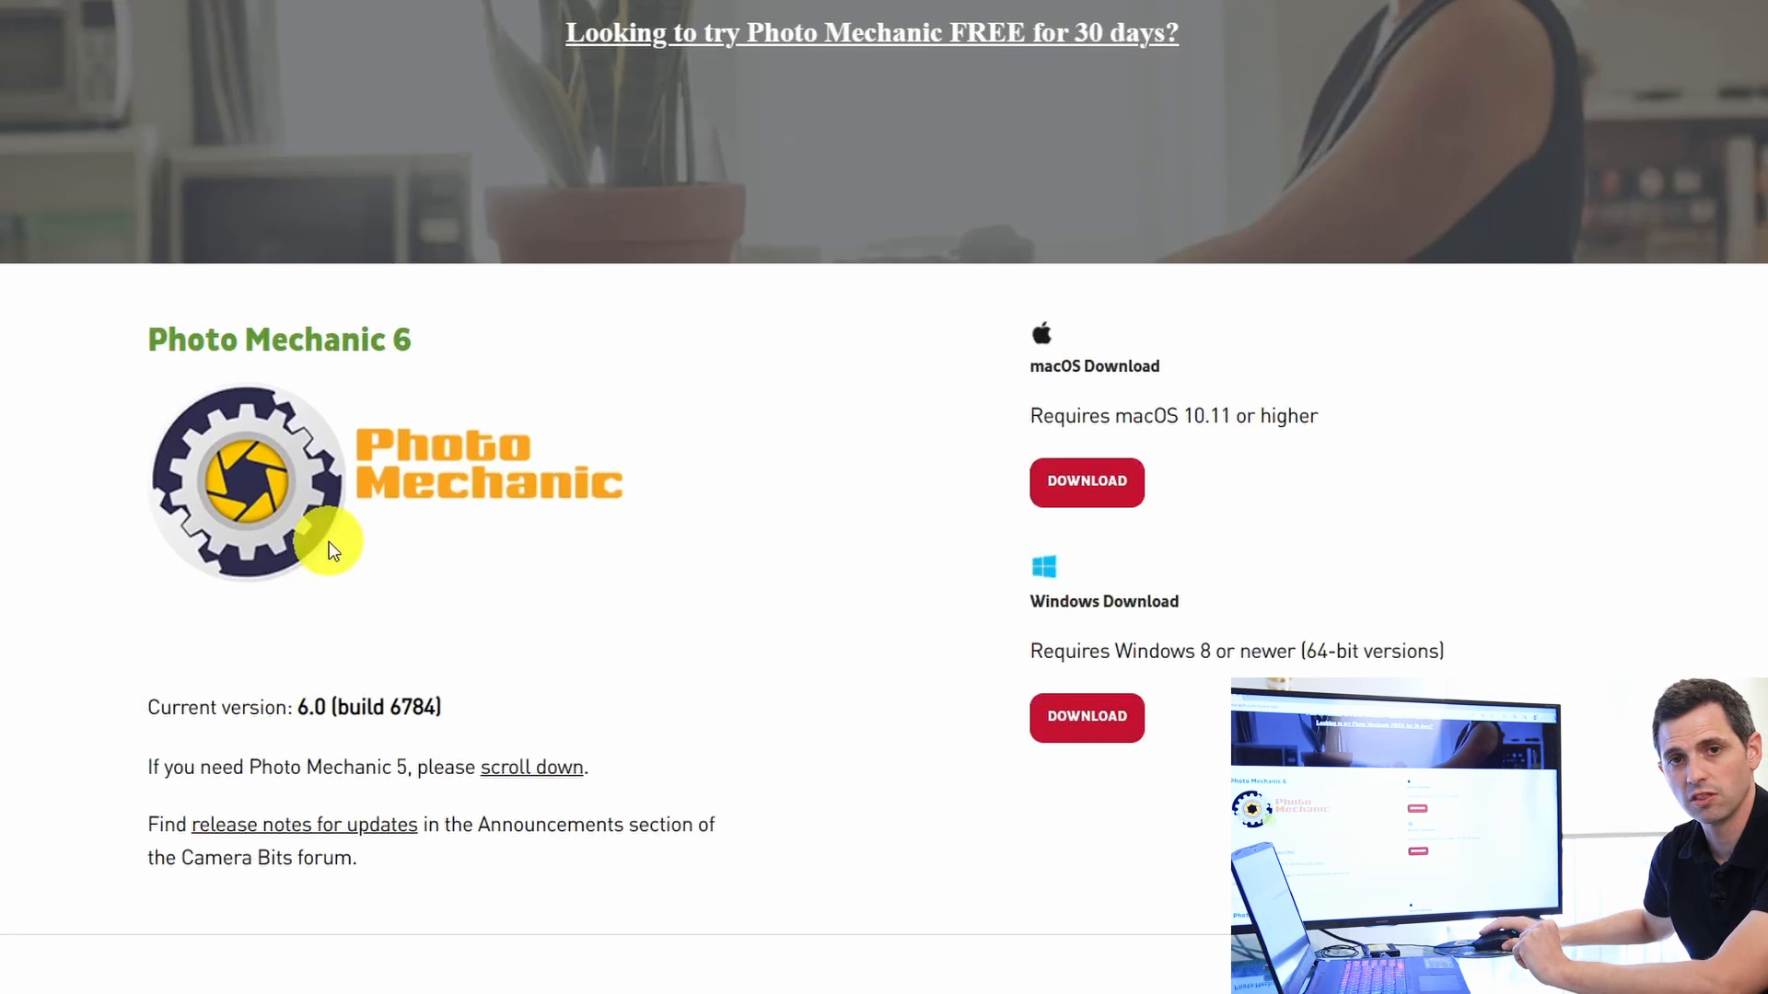
scroll(605, 758, down, 3)
scroll(605, 758, down, 2)
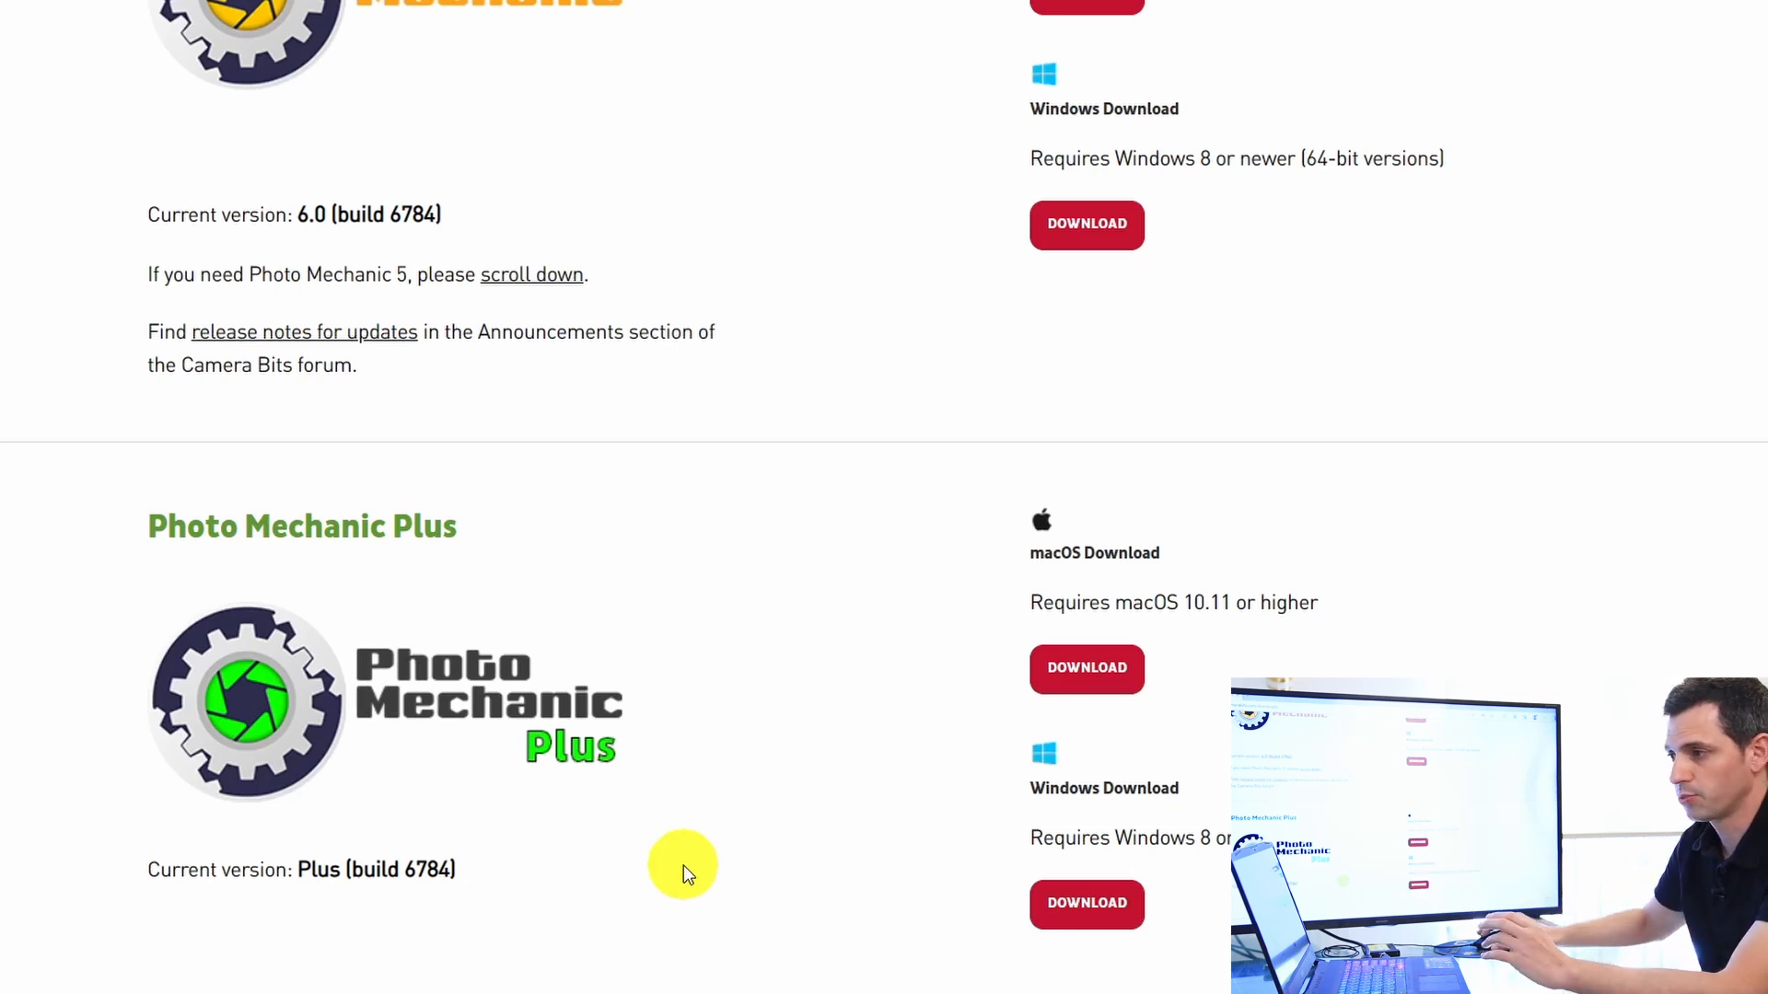
scroll(683, 864, up, 5)
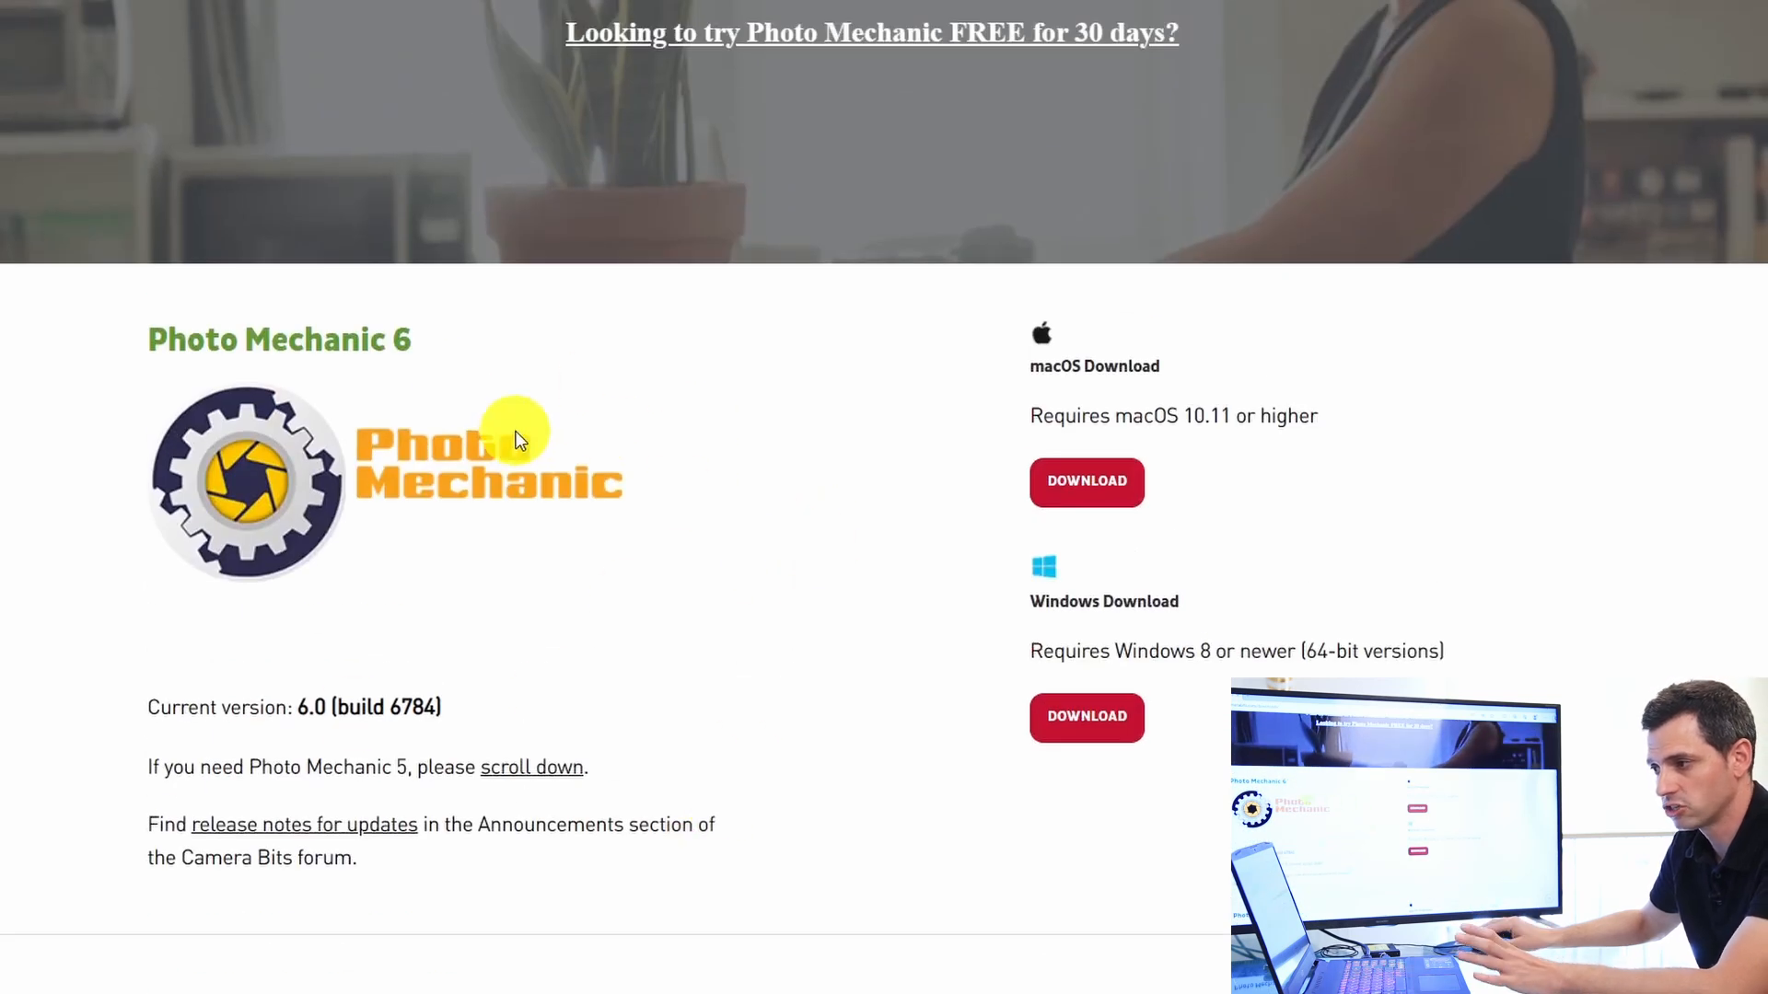
scroll(513, 434, down, 15)
scroll(517, 431, up, 2)
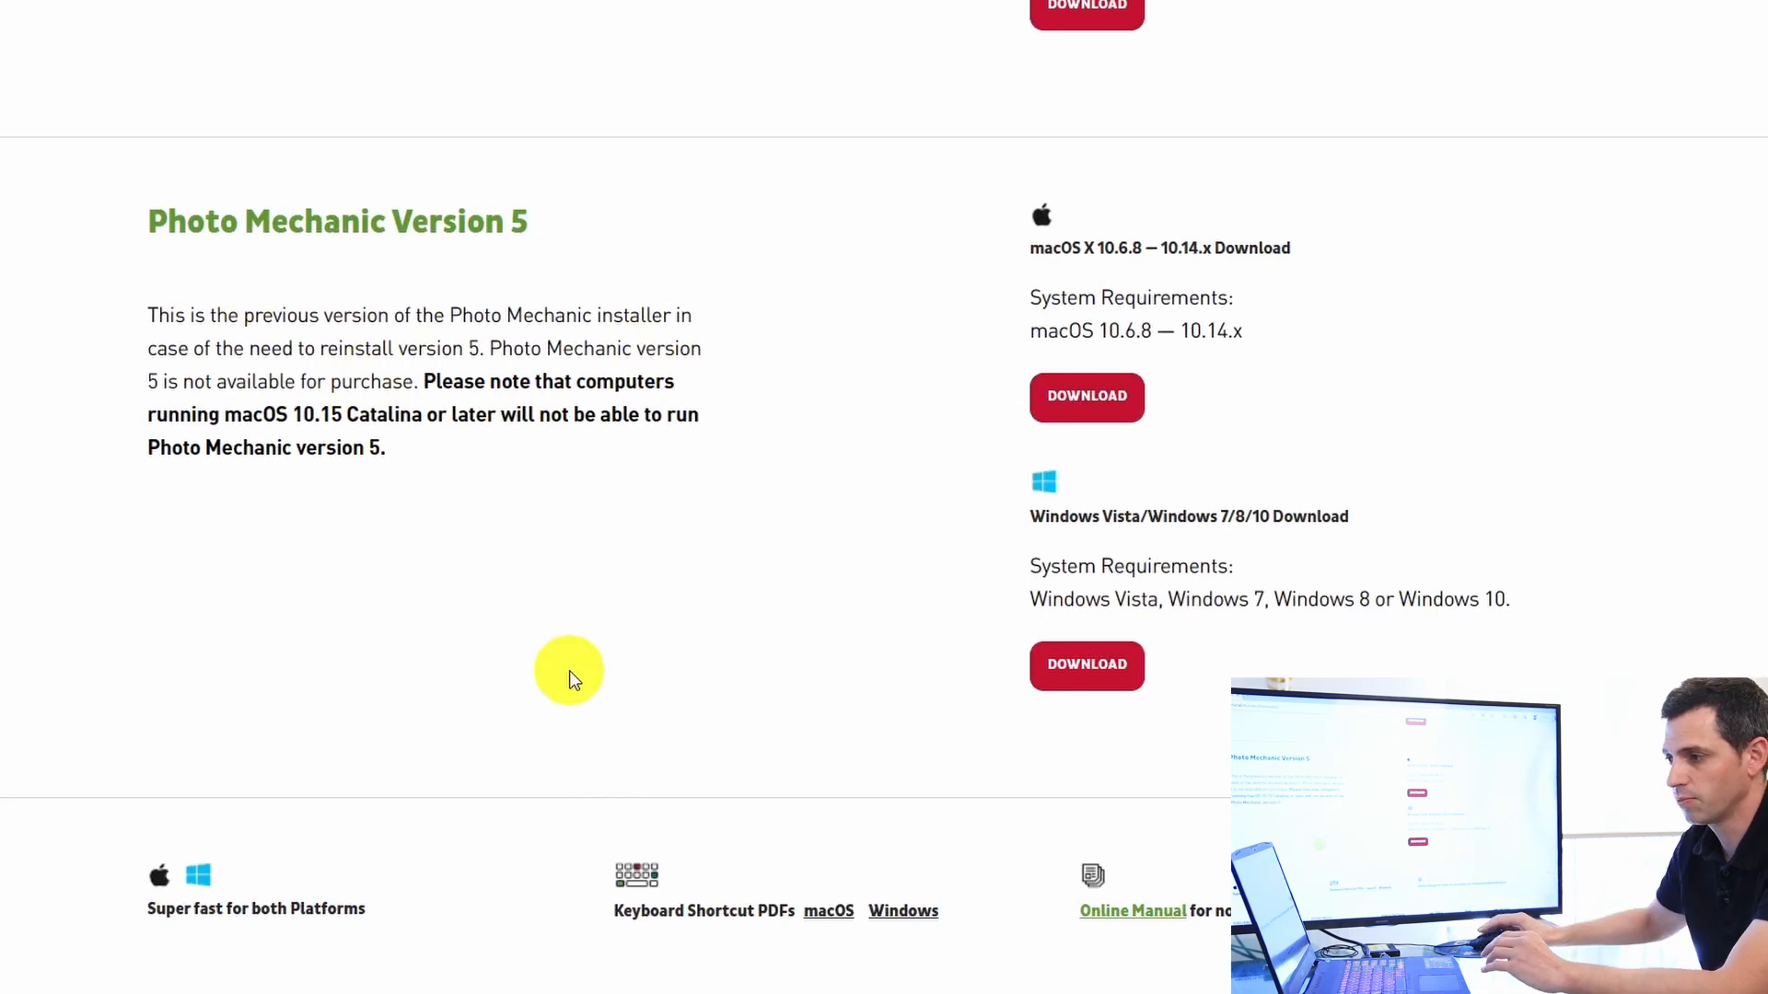
scroll(564, 650, up, 1)
scroll(553, 599, up, 1)
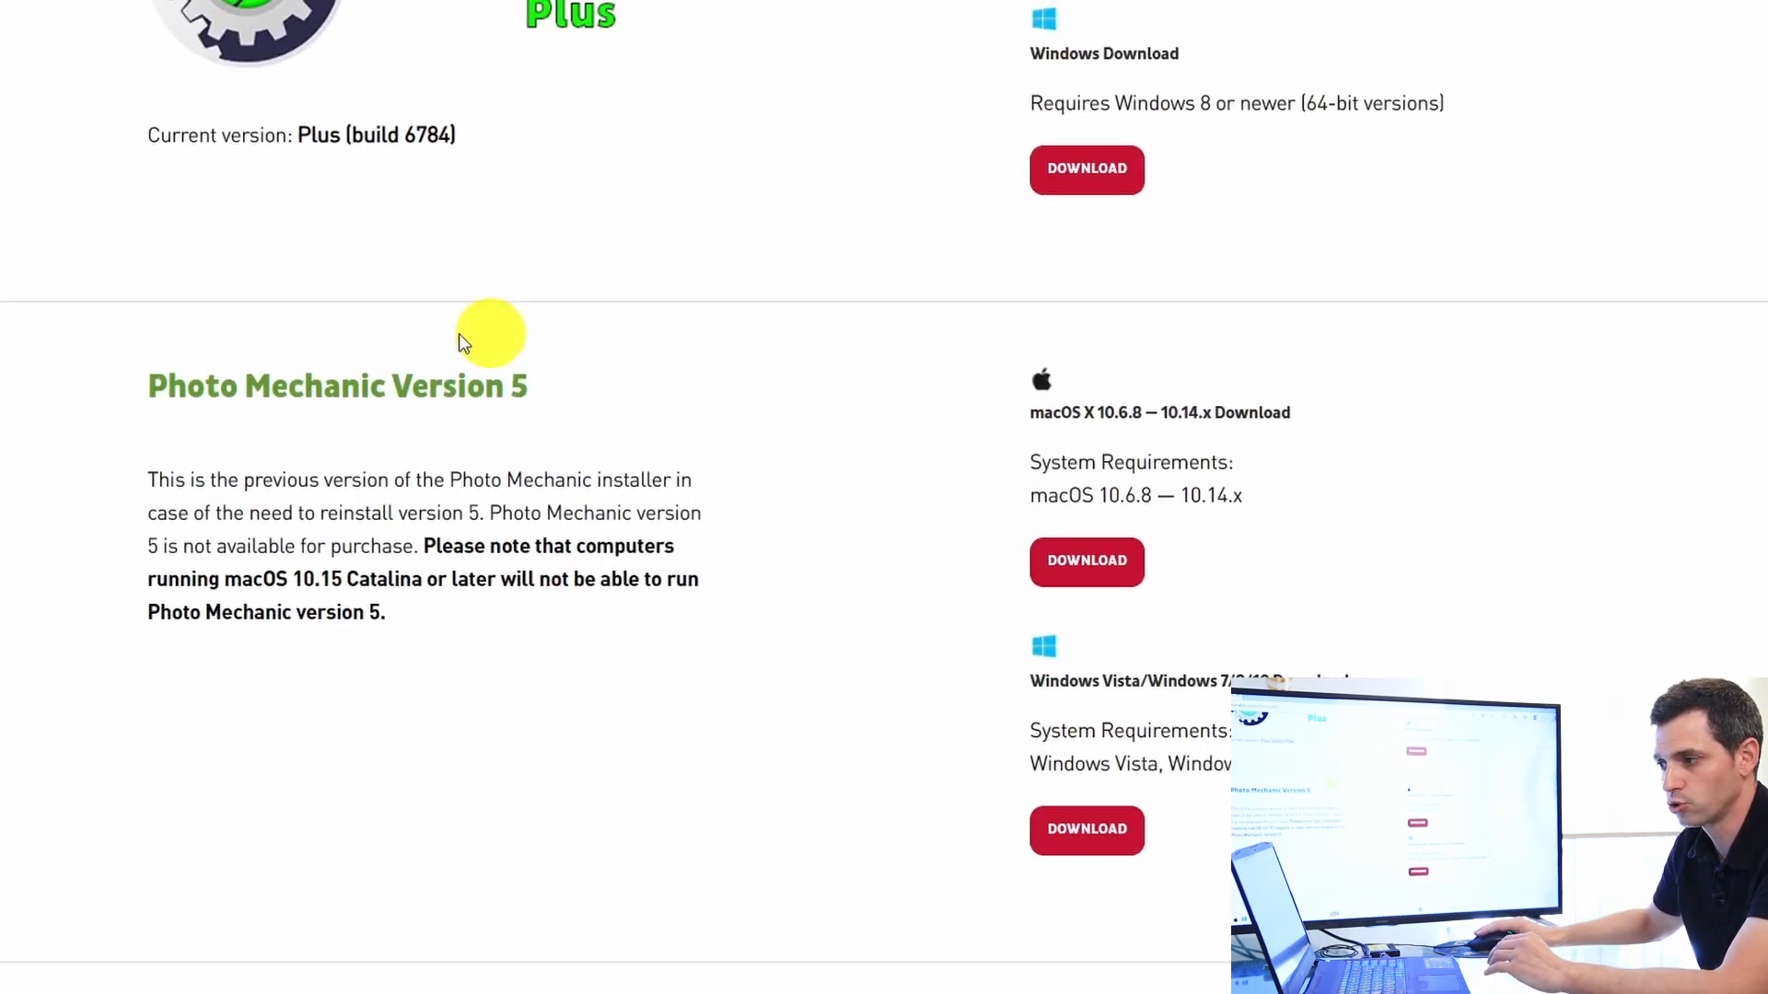
Step: Open the Windows keyboard shortcut PDF from the download page and review the shortcut lists on both of its pages
scroll(694, 201, down, 1)
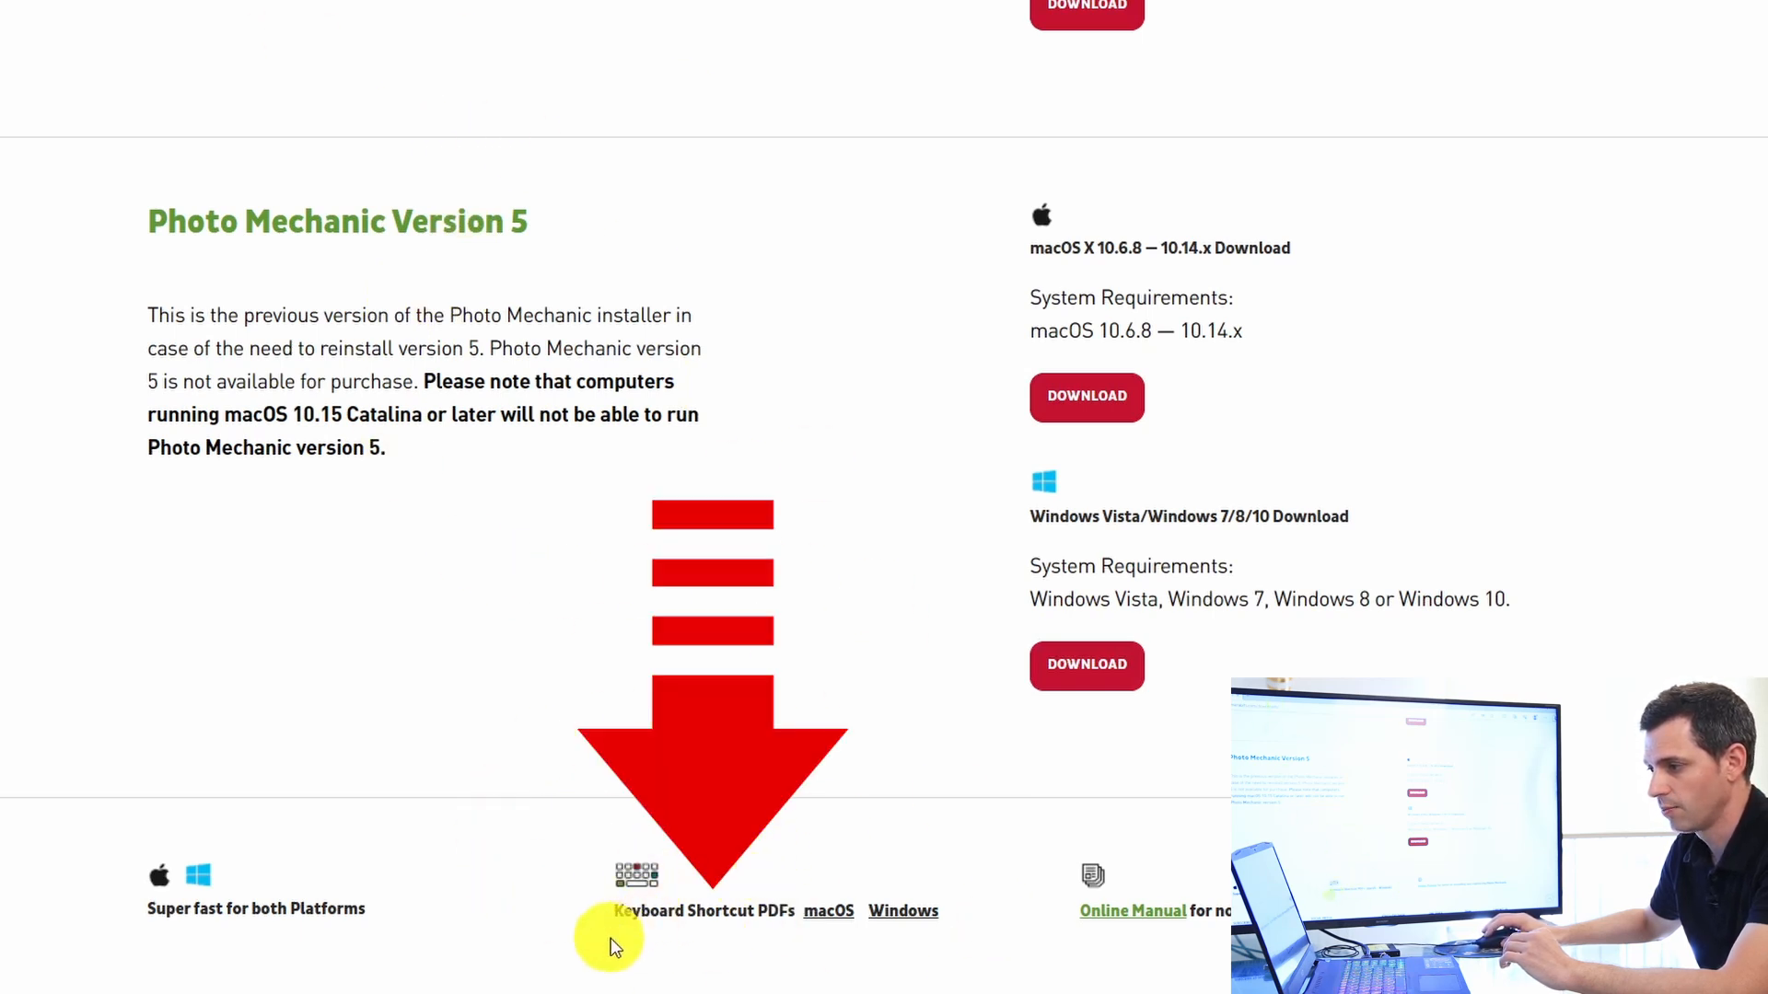
click(898, 913)
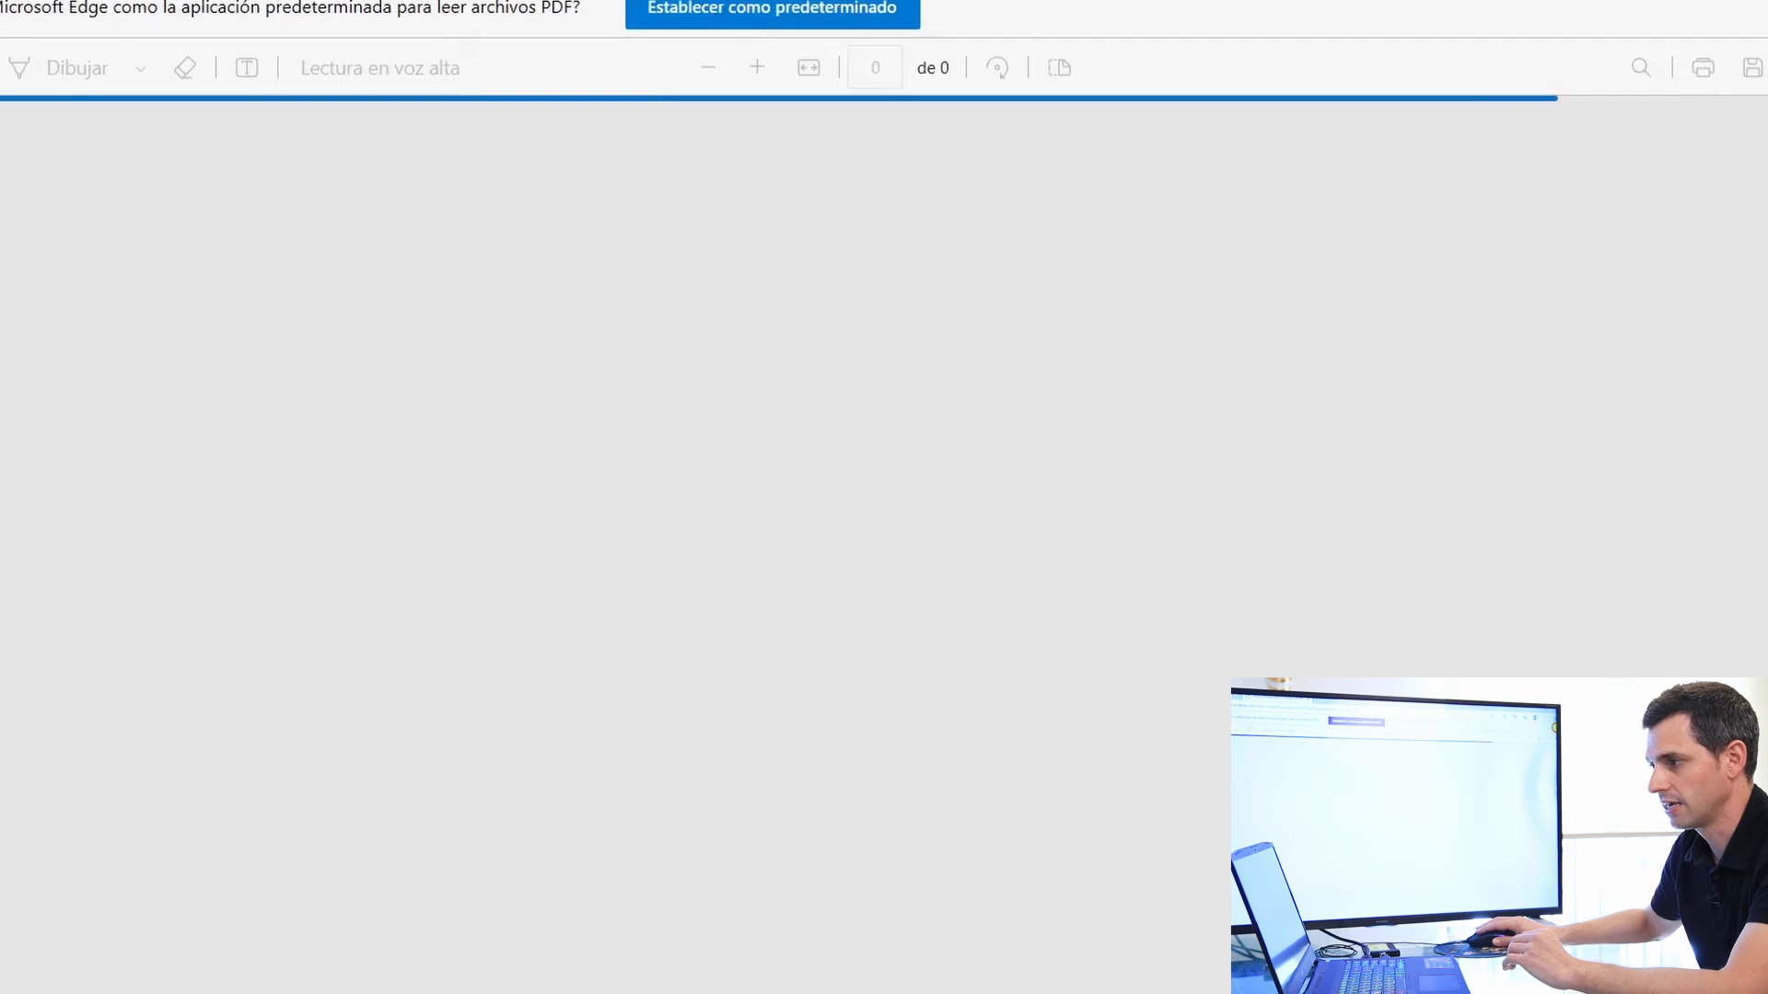
scroll(1016, 565, down, 12)
scroll(713, 594, up, 4)
scroll(900, 475, up, 6)
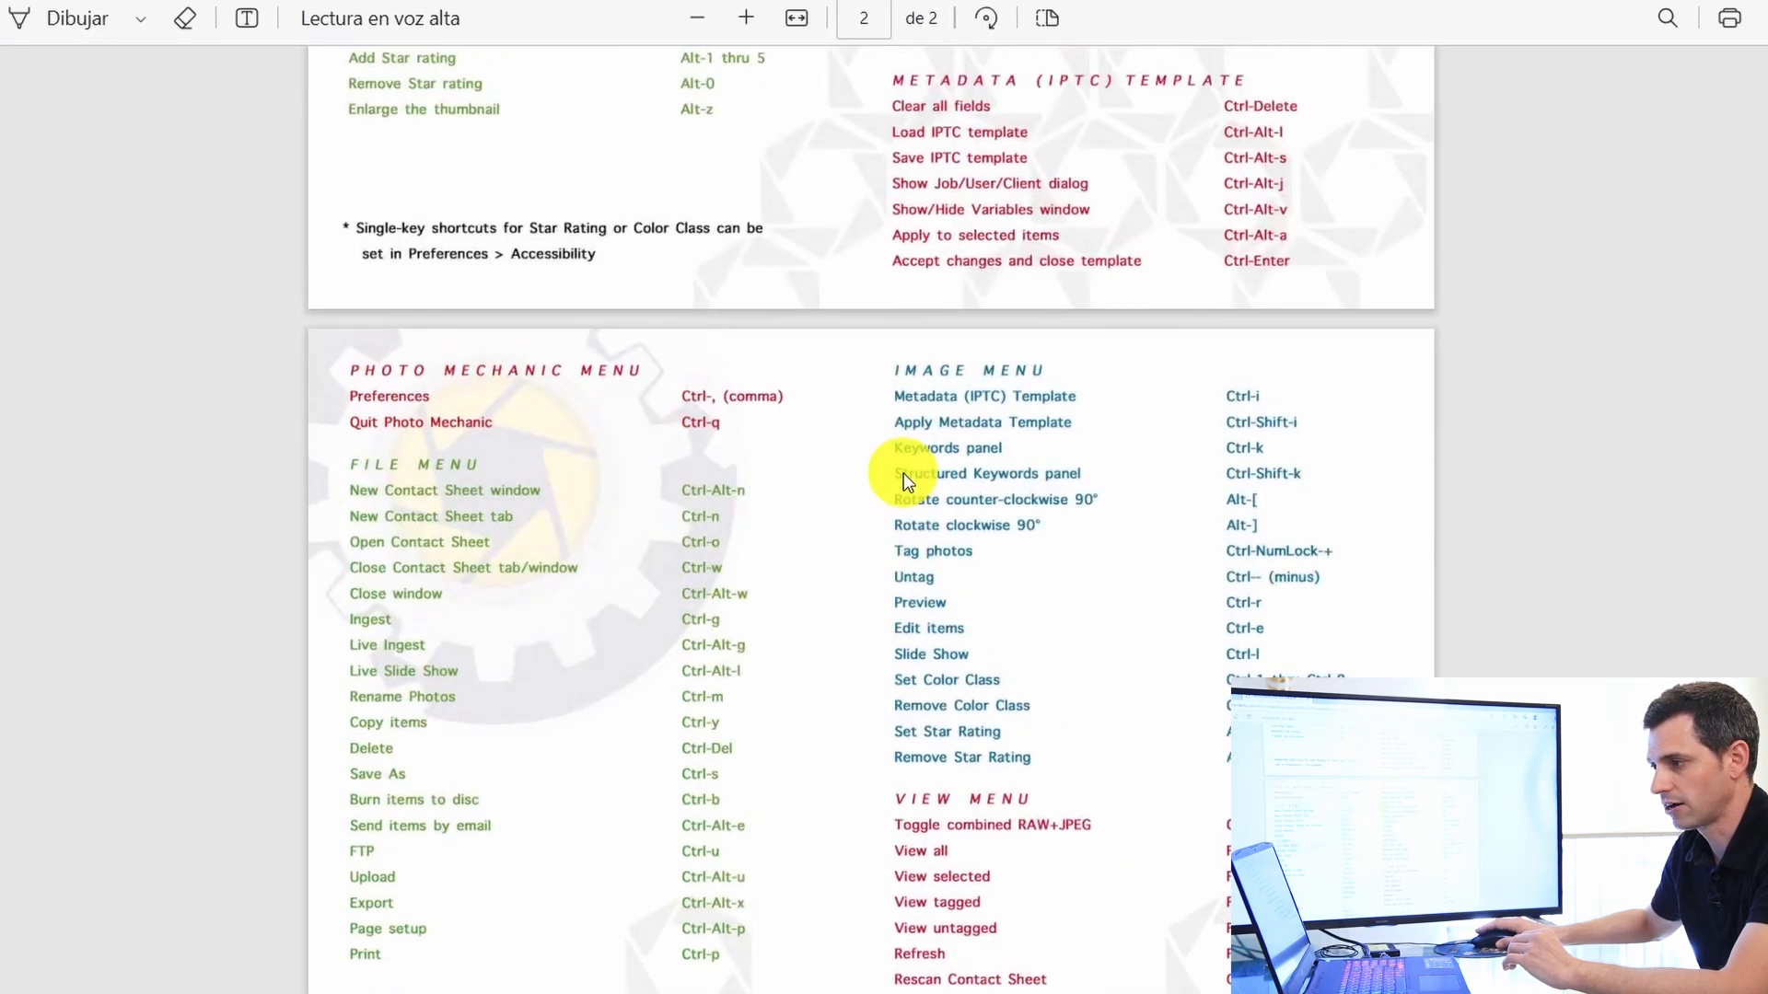
scroll(814, 435, up, 2)
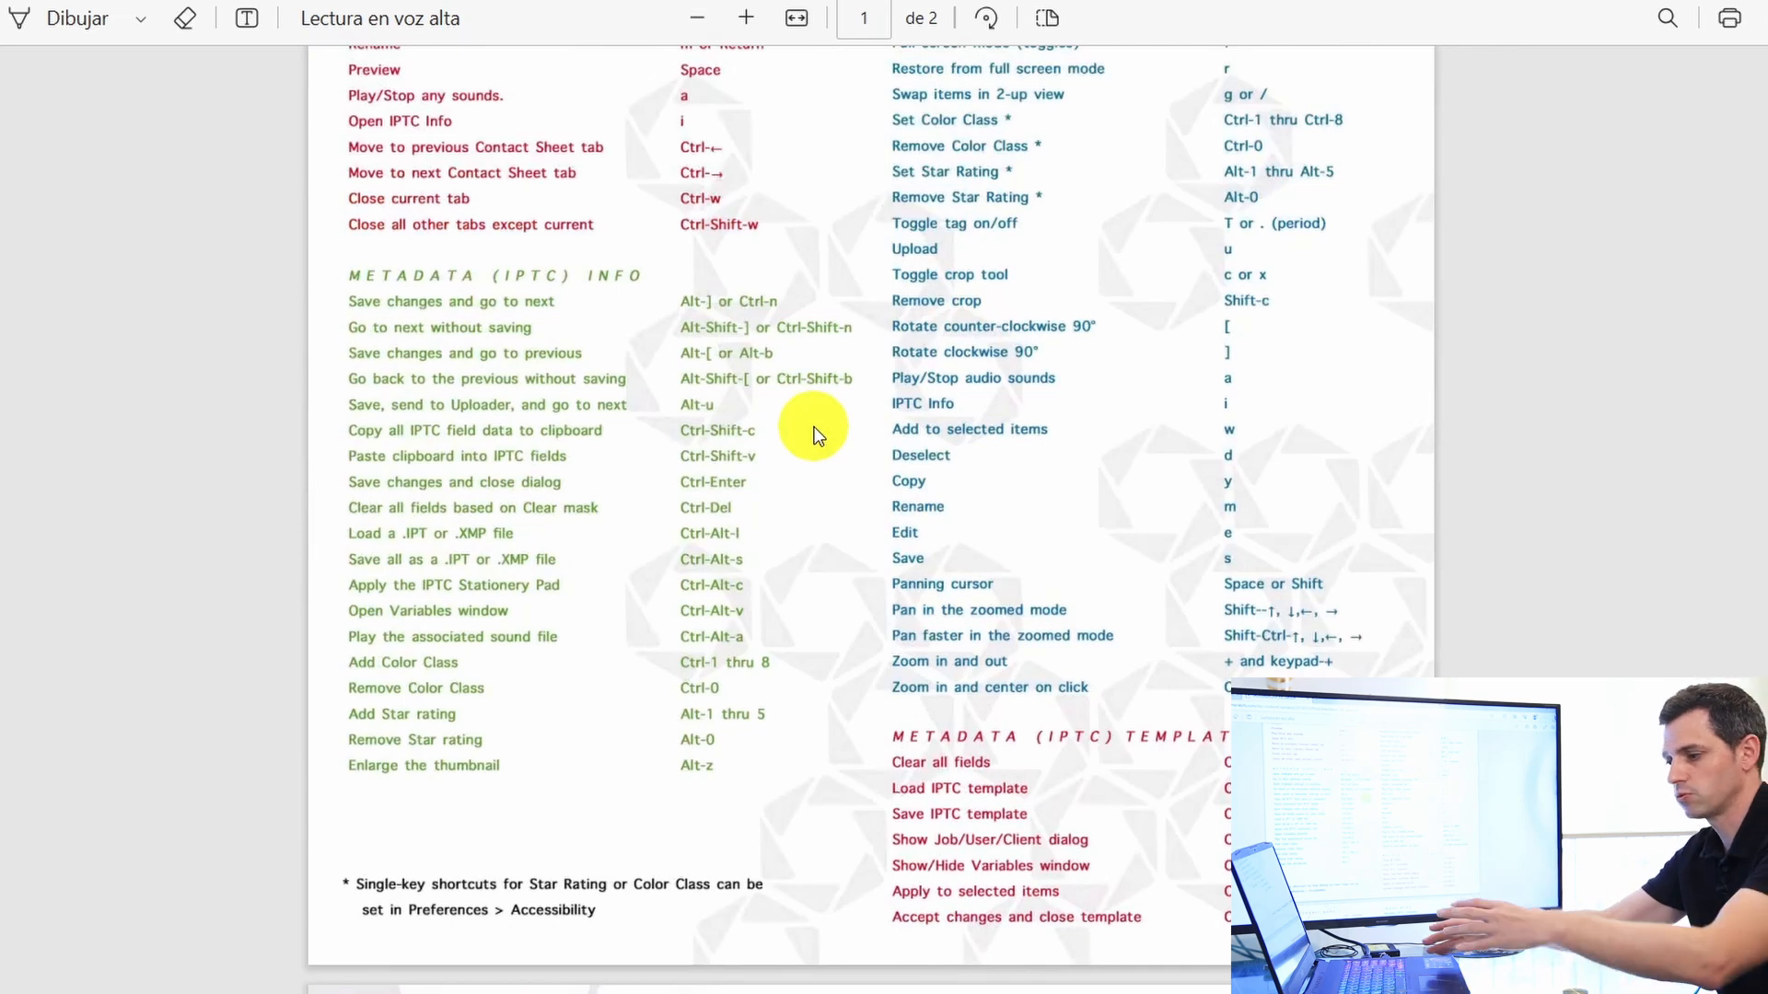
scroll(681, 430, up, 10)
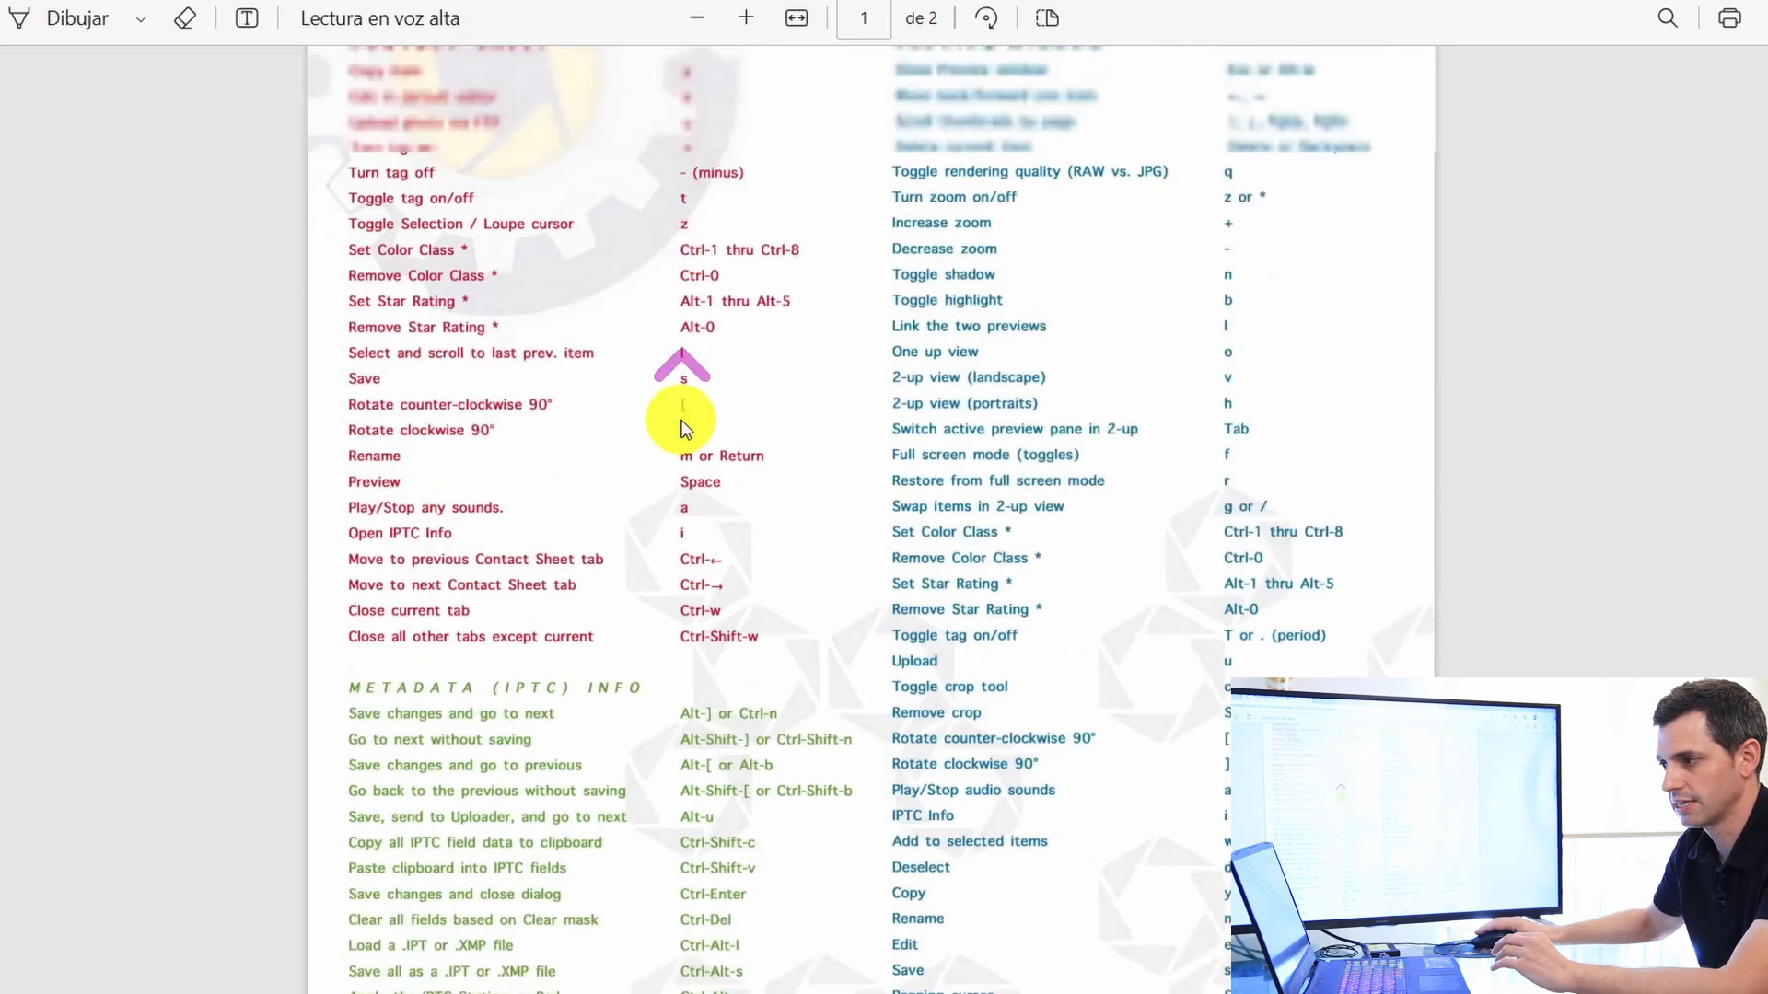
scroll(681, 429, down, 3)
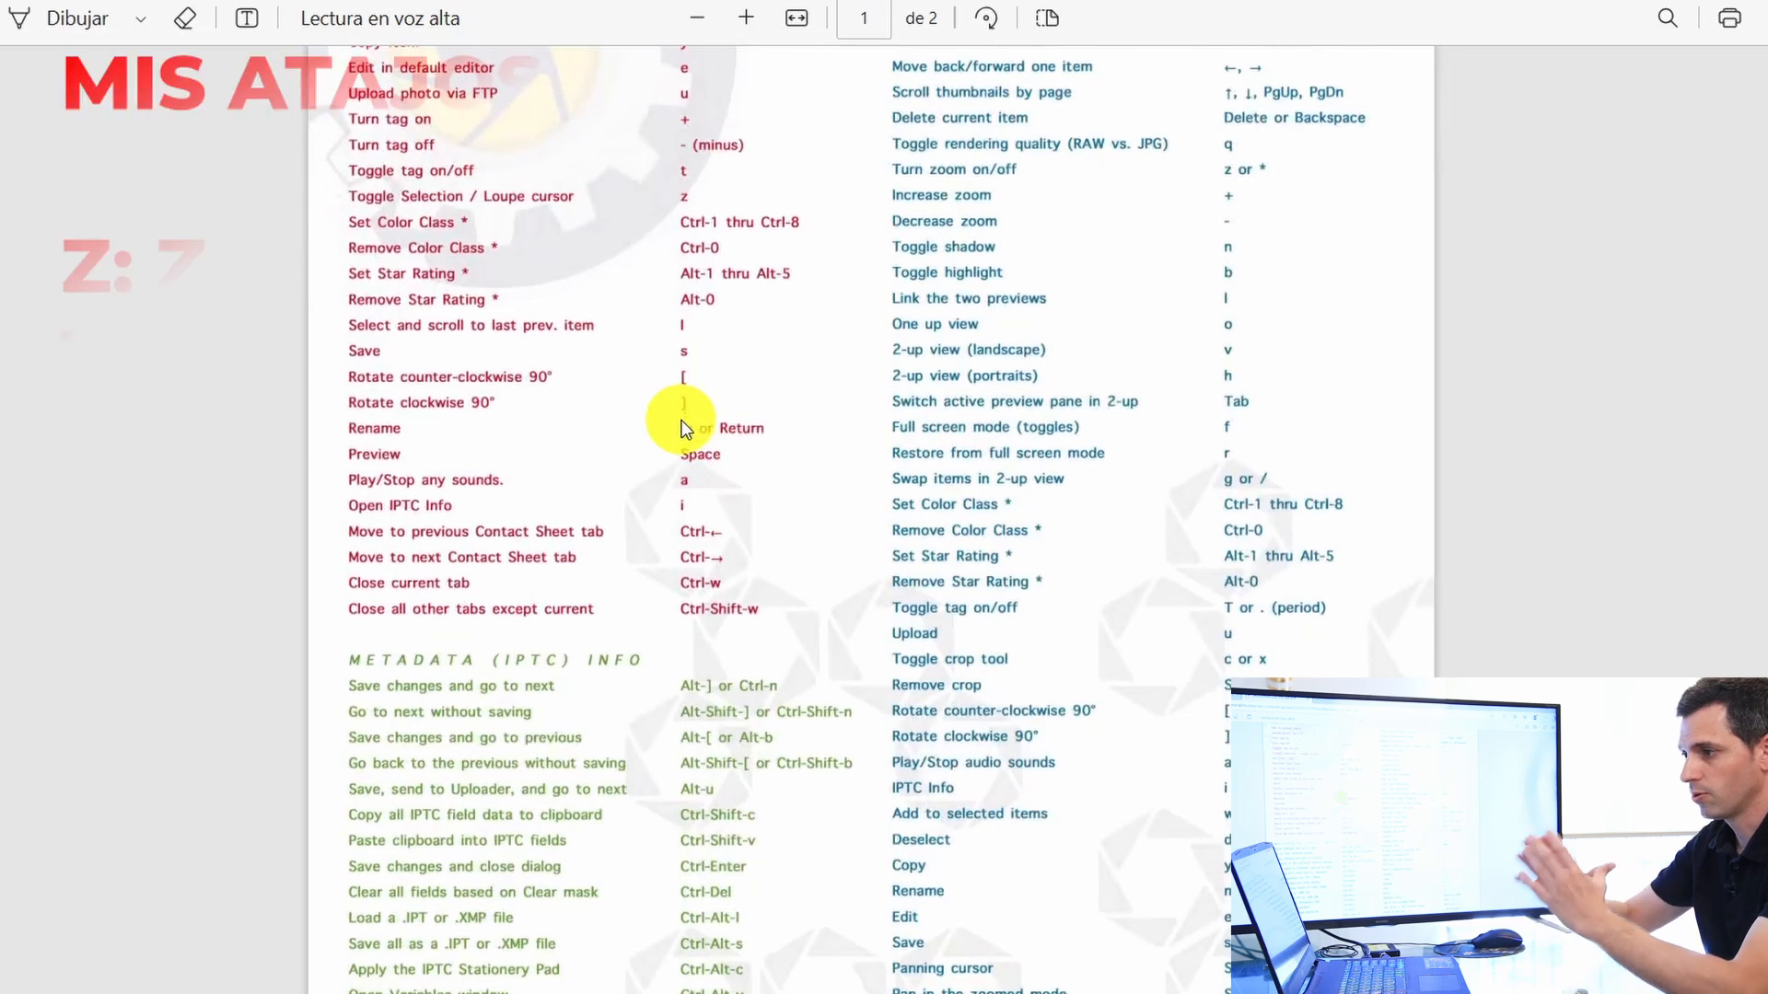